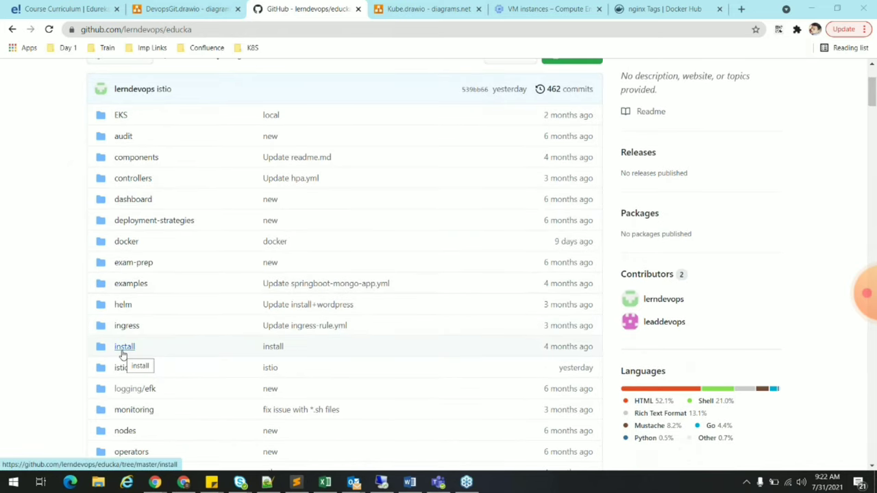
# Step: Open the educka repository's install folder and scroll through its README
pyautogui.click(123, 352)
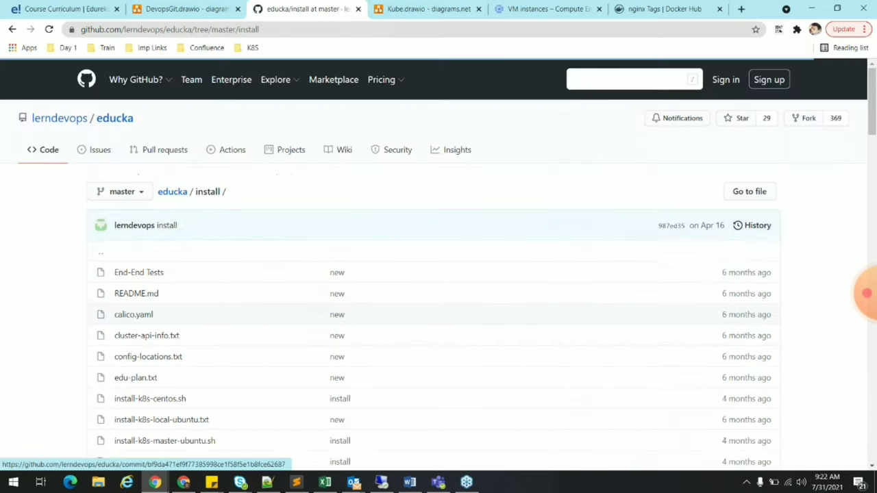
pyautogui.scroll(-4, 171, 285)
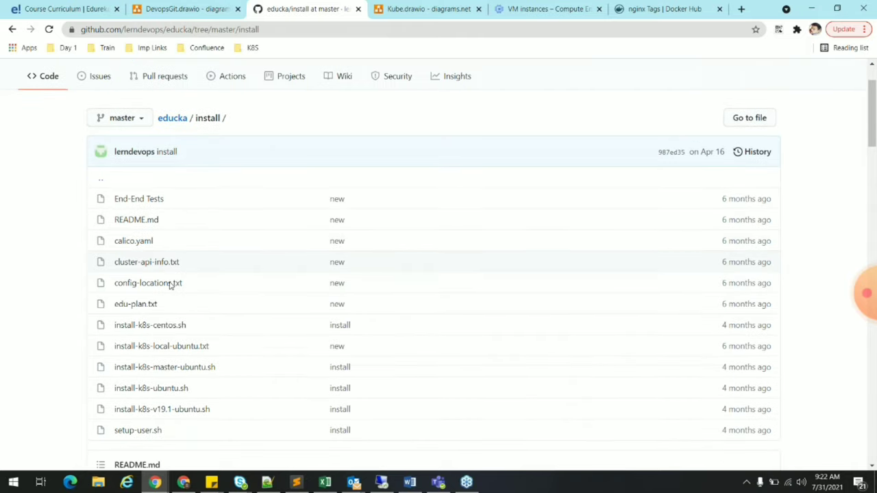
pyautogui.scroll(3, 161, 233)
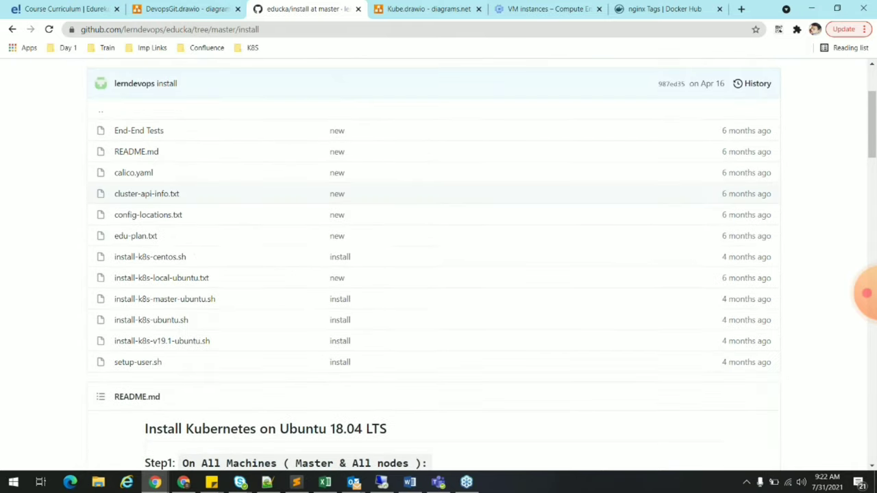
pyautogui.scroll(-5, 161, 233)
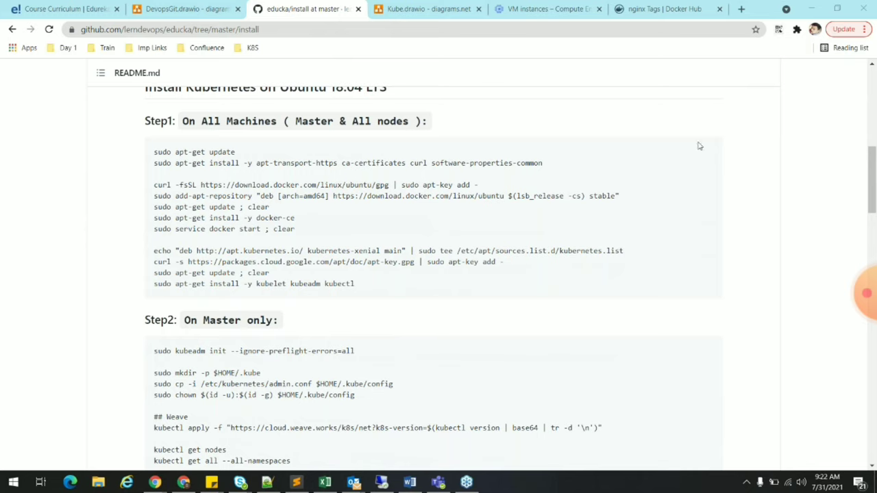
pyautogui.scroll(2, 601, 162)
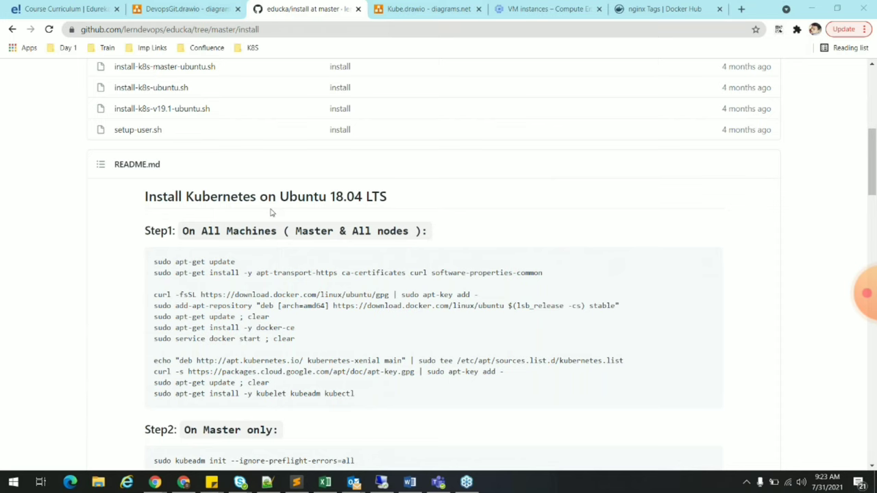
pyautogui.scroll(-1, 270, 211)
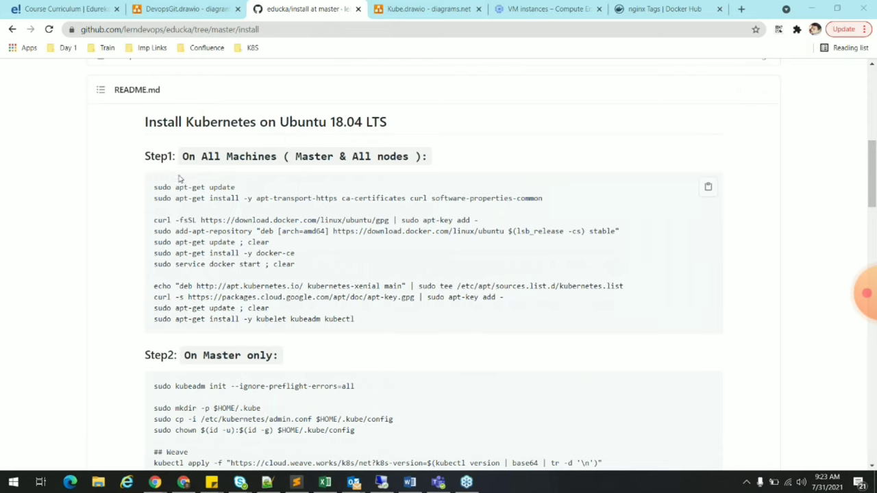
# Step: Highlight the README's Step1 install commands and kubeadm join notes while reading down the page
pyautogui.moveTo(157, 185); pyautogui.dragTo(197, 220)
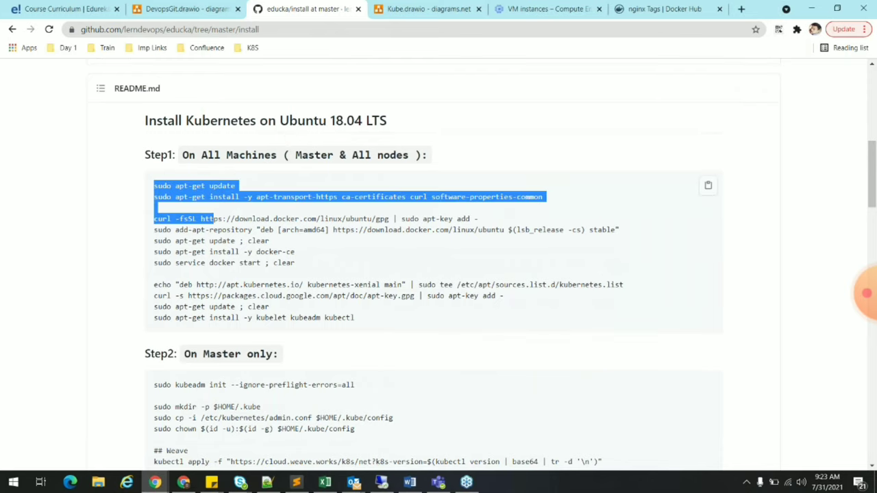
pyautogui.scroll(-3, 188, 319)
pyautogui.moveTo(188, 320); pyautogui.dragTo(227, 320)
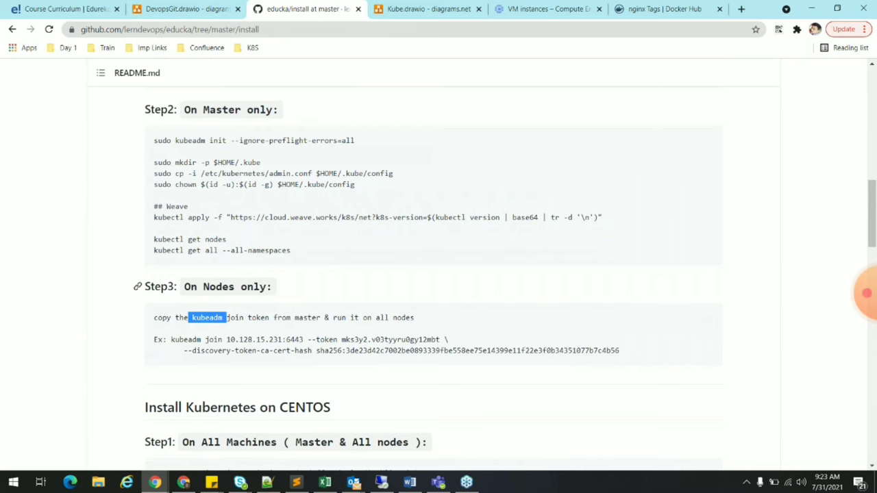
pyautogui.scroll(-1, 296, 285)
pyautogui.scroll(-1, 296, 285)
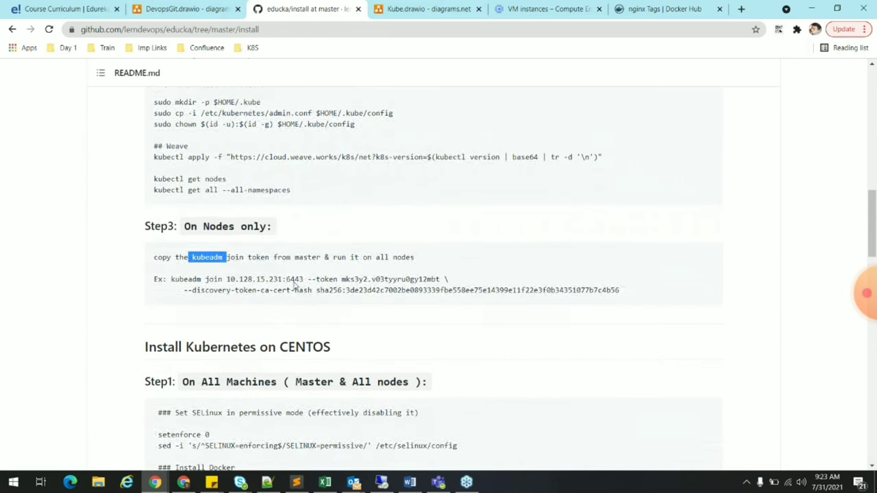
pyautogui.scroll(-1, 296, 287)
pyautogui.moveTo(157, 288); pyautogui.dragTo(286, 377)
pyautogui.scroll(-1, 261, 376)
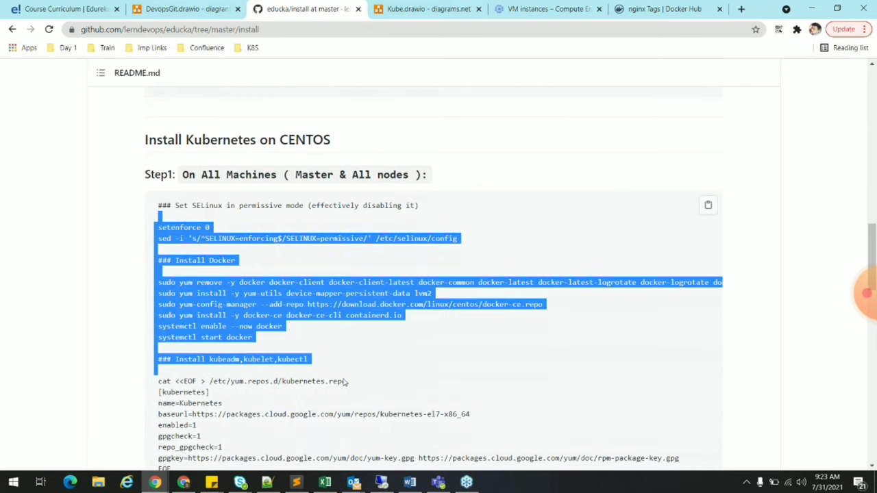
pyautogui.scroll(-2, 332, 397)
pyautogui.scroll(-6, 327, 388)
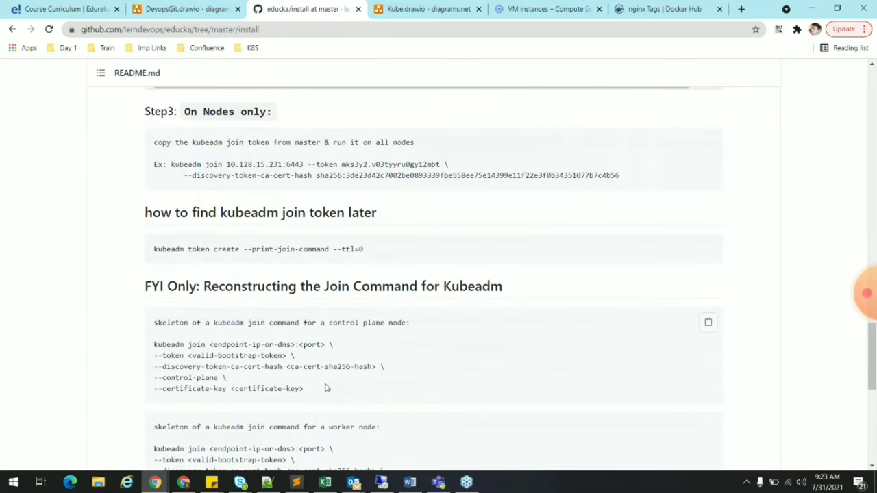
pyautogui.scroll(15, 326, 388)
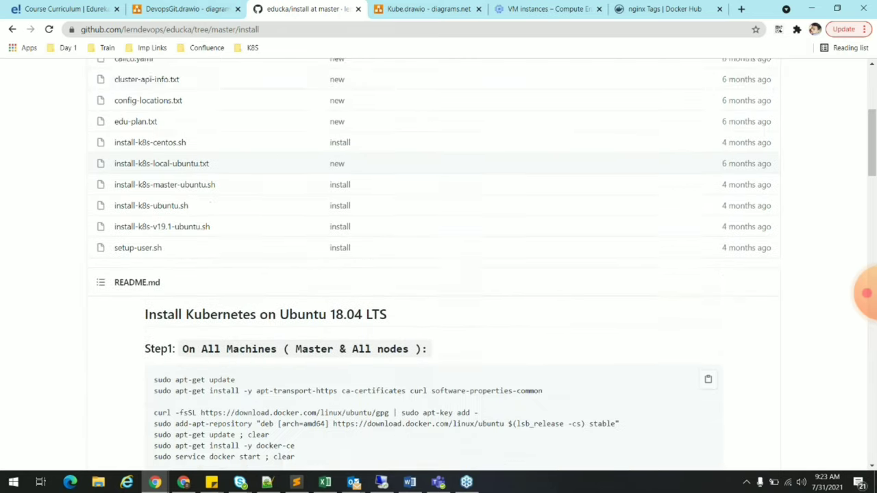
pyautogui.scroll(-1, 326, 388)
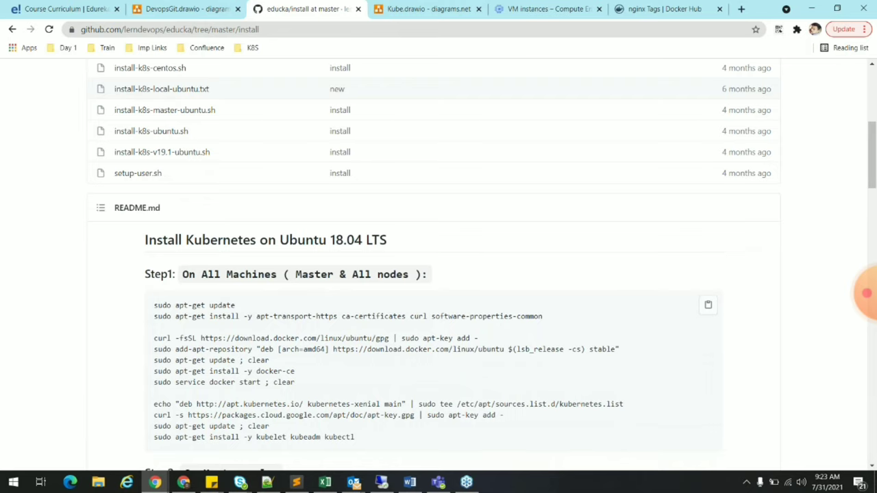
# Step: Go back to the VM instances list and start creating a new VM instance
pyautogui.click(503, 6)
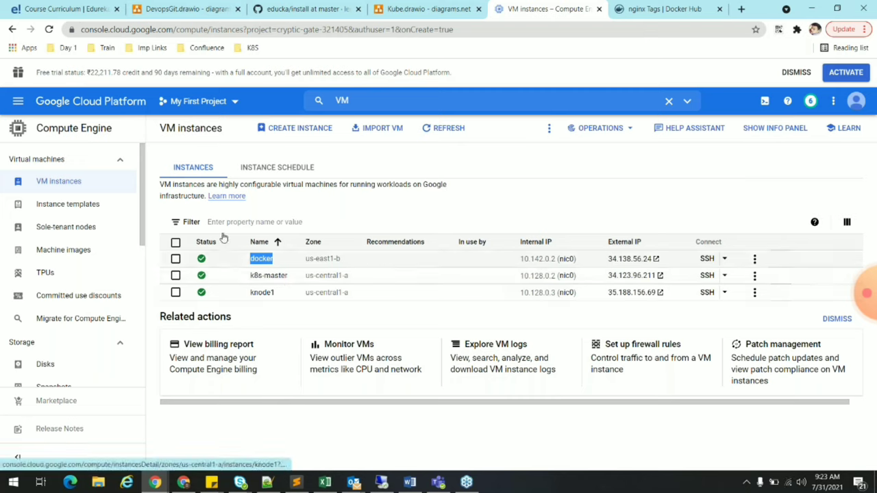
pyautogui.click(300, 130)
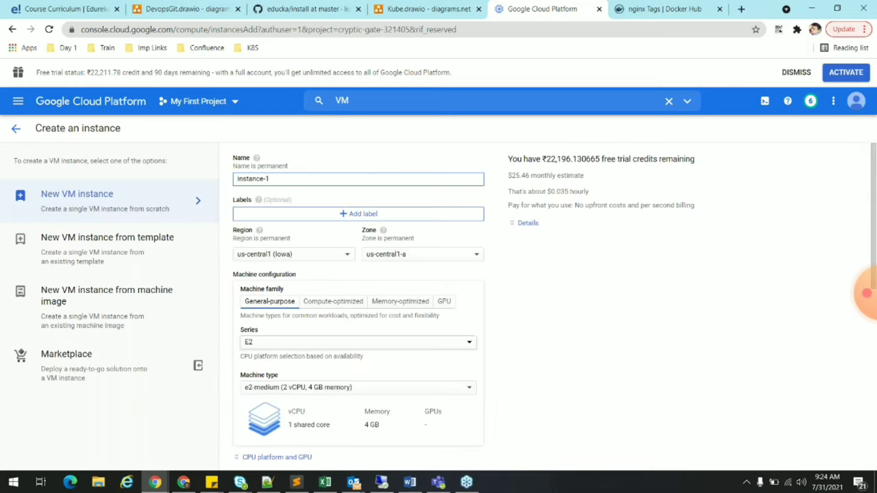
# Step: Name the new instance knode2
pyautogui.press('BackSpace')
pyautogui.press('BackSpace')
pyautogui.press('BackSpace')
pyautogui.press('BackSpace')
pyautogui.press('BackSpace')
pyautogui.press('BackSpace')
pyautogui.press('BackSpace')
pyautogui.press('BackSpace')
pyautogui.press('BackSpace')
pyautogui.press('BackSpace')
pyautogui.write('knode2')
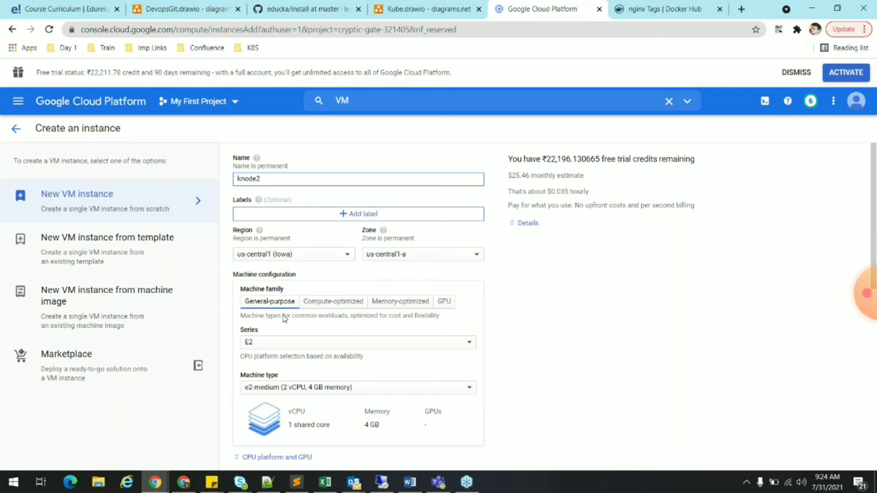
pyautogui.scroll(-1, 283, 318)
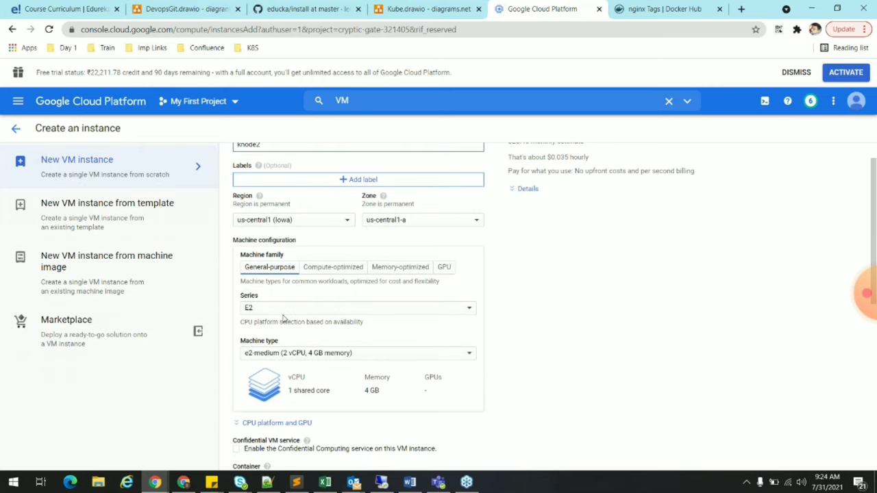
pyautogui.scroll(-1, 288, 312)
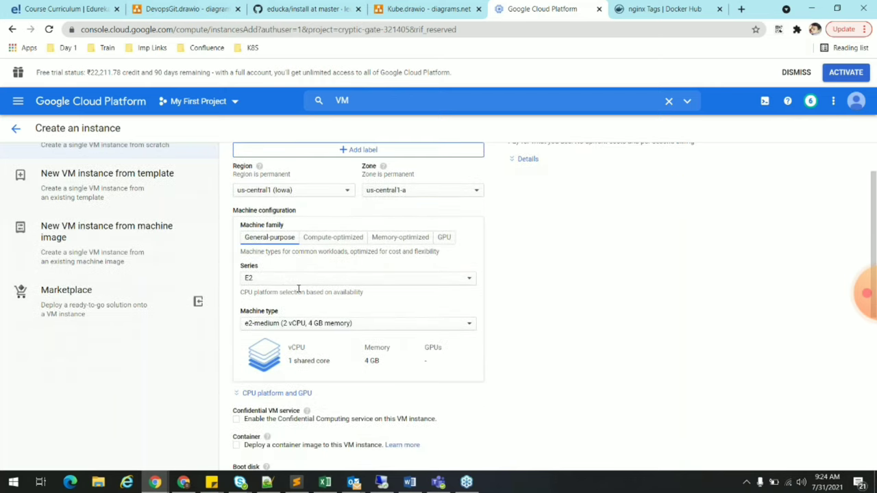
pyautogui.scroll(-5, 377, 274)
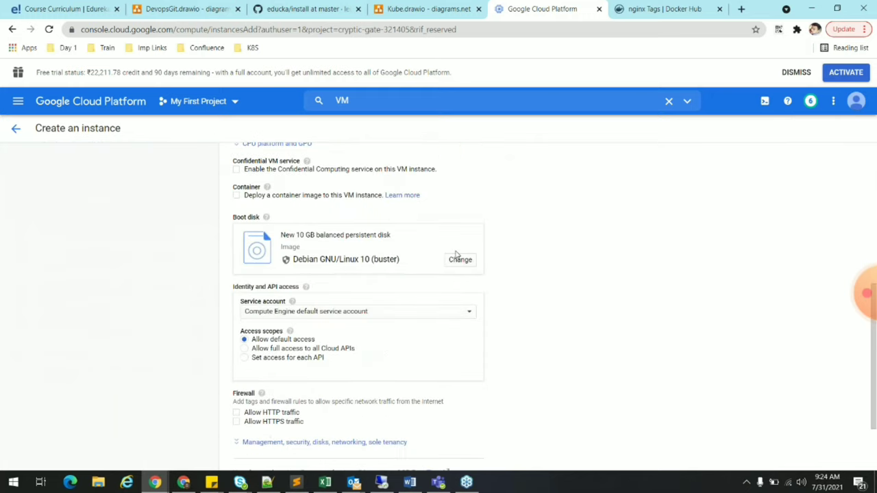
# Step: Set the boot disk to Ubuntu 18.04 LTS
pyautogui.click(459, 259)
pyautogui.click(243, 144)
pyautogui.click(237, 313)
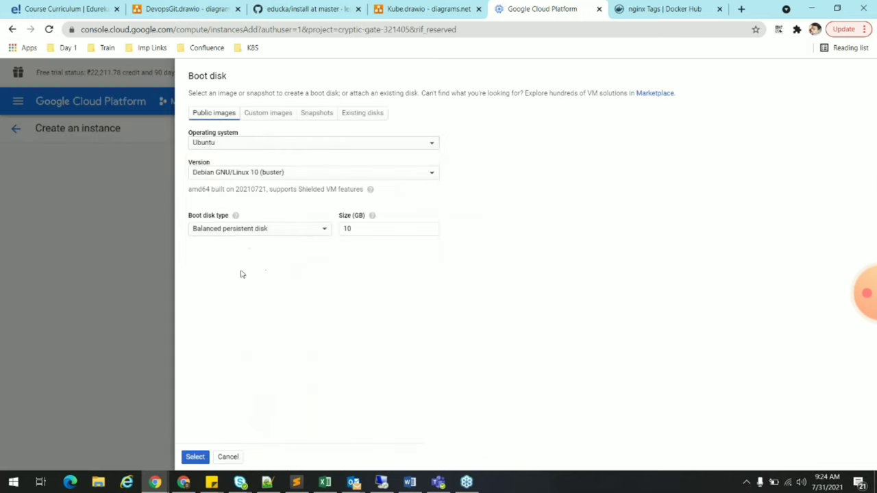
pyautogui.click(254, 172)
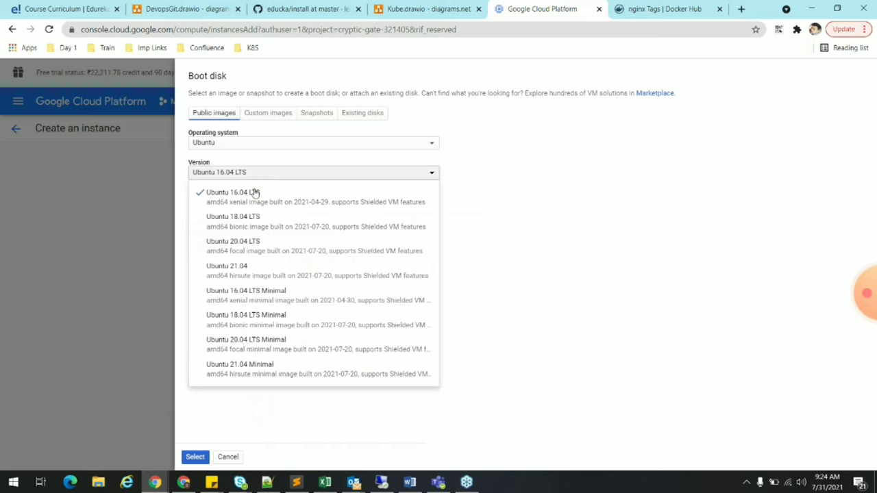
pyautogui.click(255, 219)
pyautogui.click(195, 457)
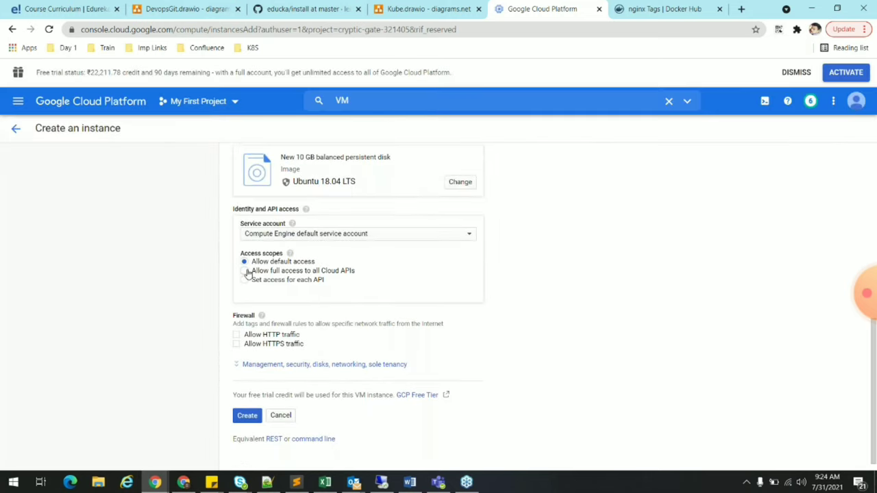
# Step: Grant full Cloud API access, allow HTTP and HTTPS traffic, and create the VM
pyautogui.click(244, 271)
pyautogui.click(237, 334)
pyautogui.click(236, 344)
pyautogui.click(246, 415)
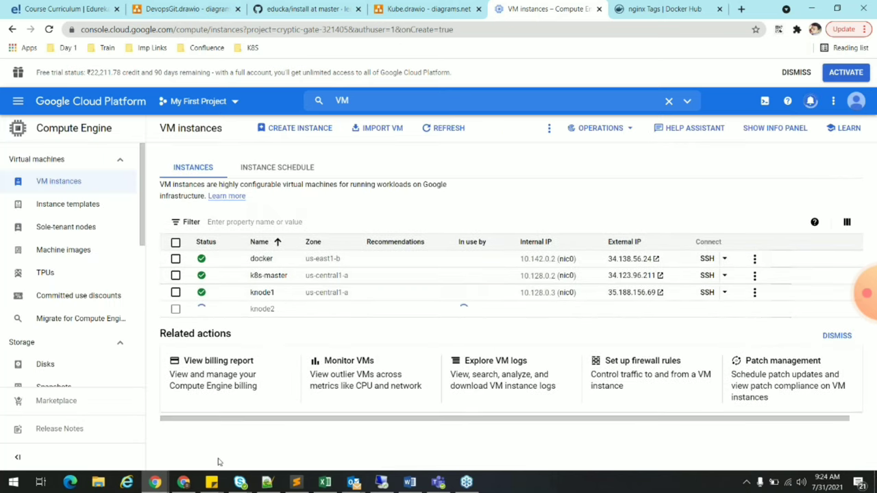
# Step: Open SSH sessions to k8s-master, knode1 and knode2 from the VM instances list
pyautogui.click(160, 482)
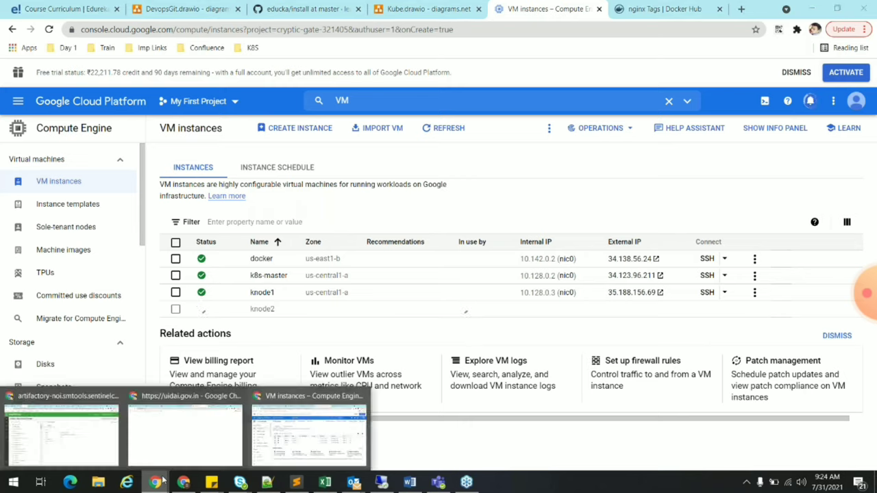
pyautogui.click(710, 275)
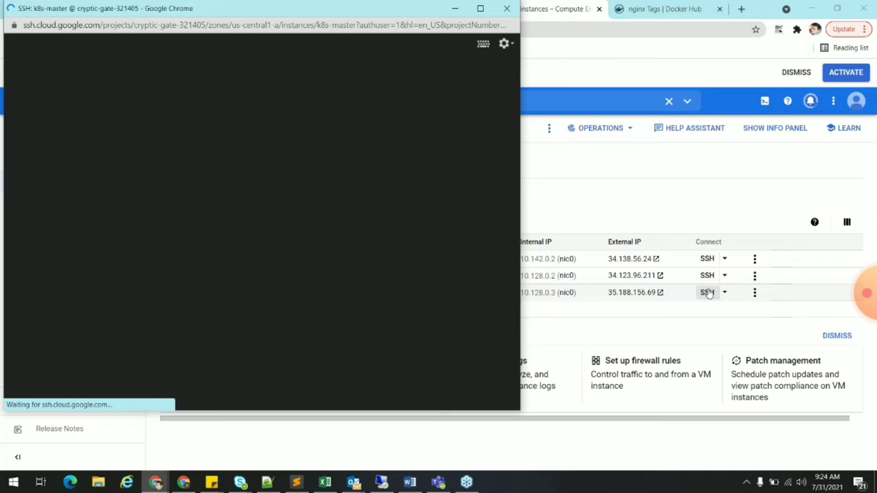
pyautogui.click(708, 293)
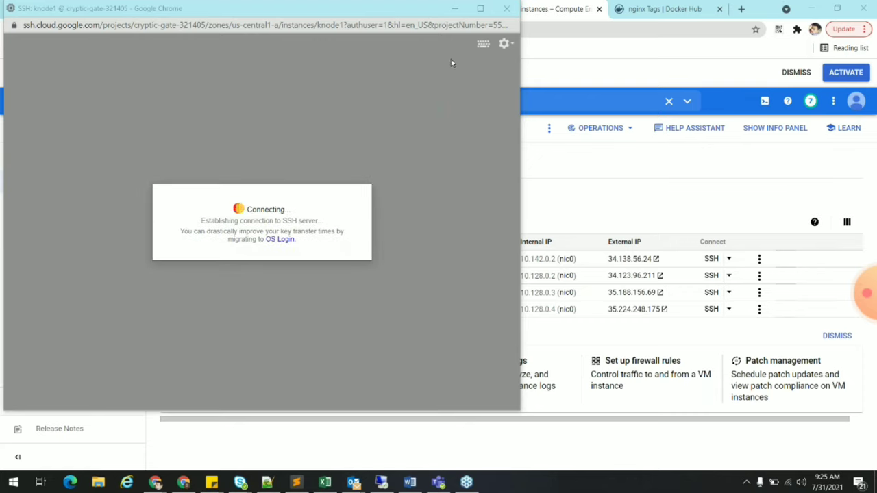
pyautogui.click(455, 12)
pyautogui.click(712, 310)
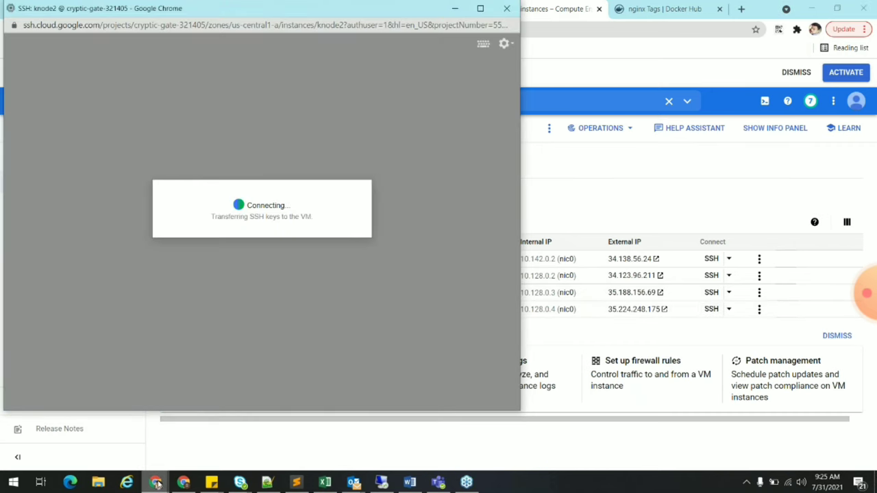
pyautogui.moveTo(155, 482)
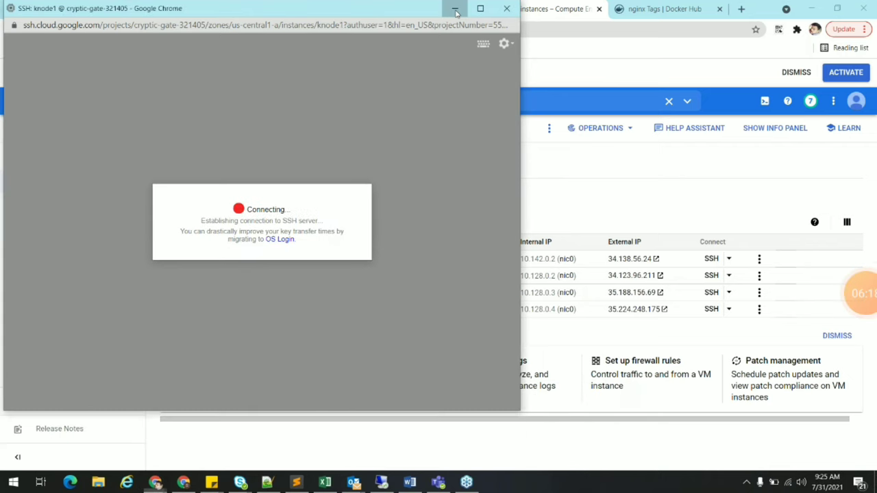
pyautogui.click(456, 9)
pyautogui.click(710, 310)
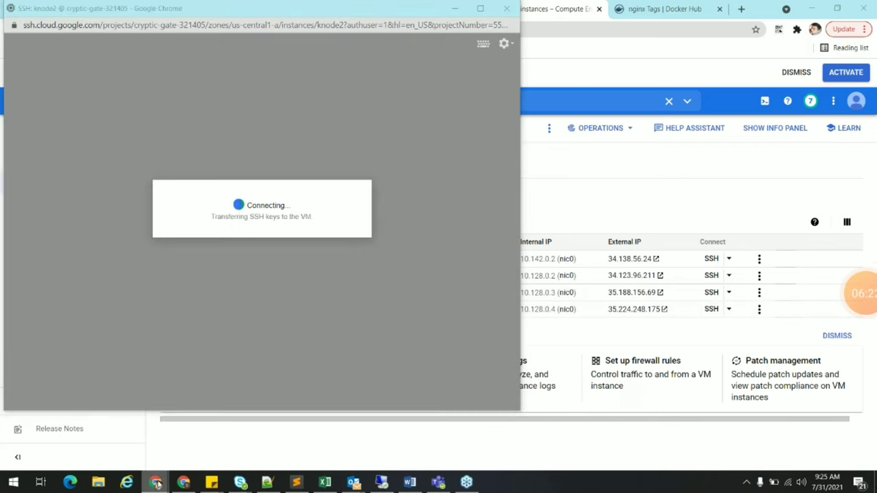
pyautogui.moveTo(156, 482)
# Step: Switch k8s-master's shell to root with sudo su - and enter the same command on knode1
pyautogui.click(398, 444)
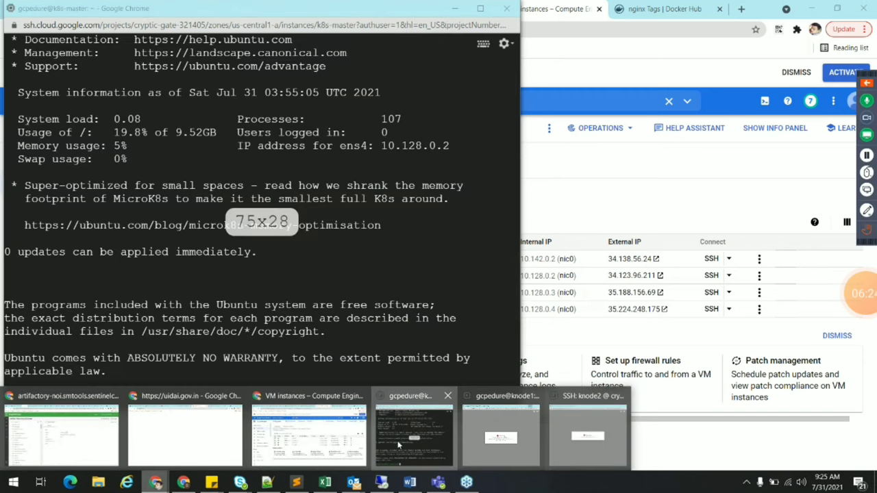
pyautogui.write('sudo su -')
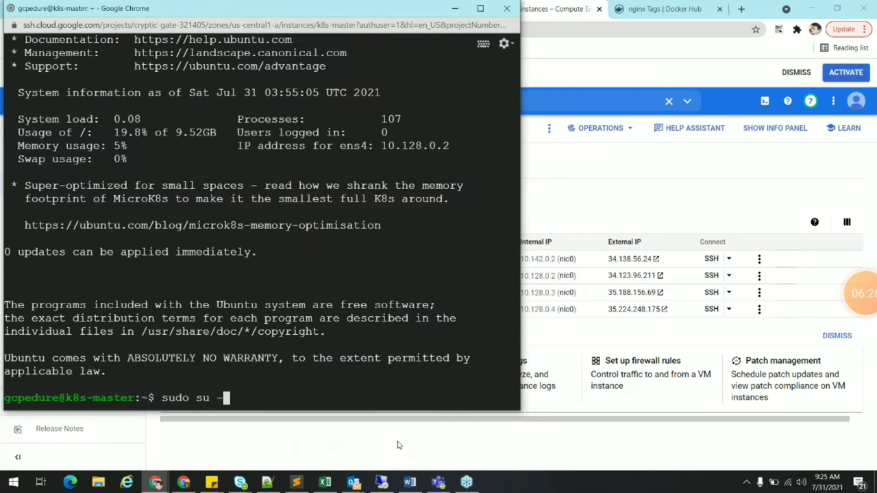
pyautogui.press('Return')
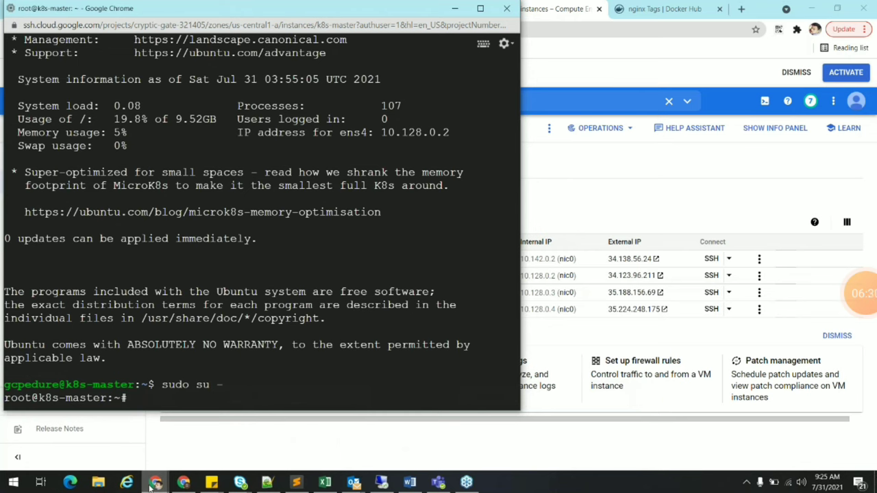
pyautogui.moveTo(150, 485)
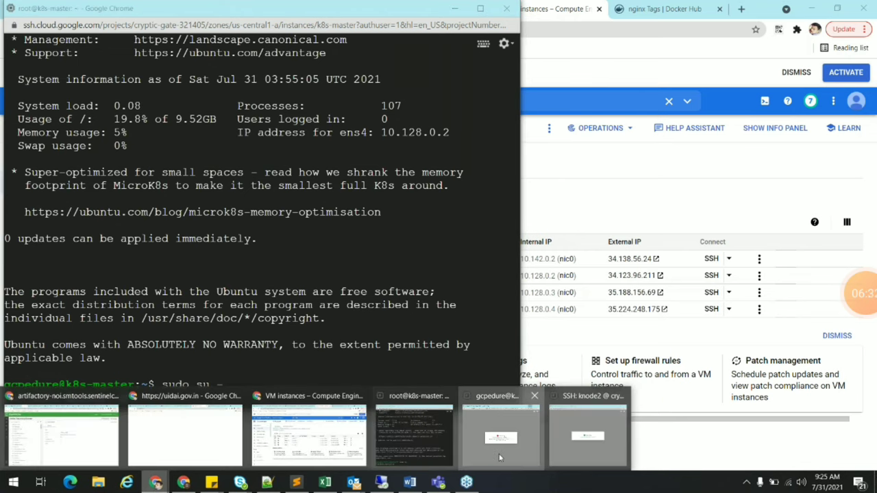
pyautogui.click(499, 454)
pyautogui.write('sudo su -')
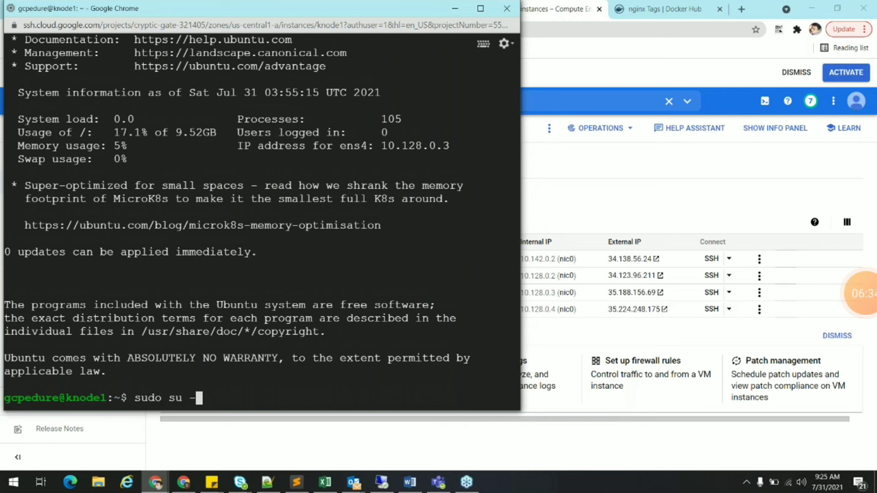
# Step: Become root on knode1 and knode2, with the knode2 SSH window enlarged to full screen
pyautogui.press('Return')
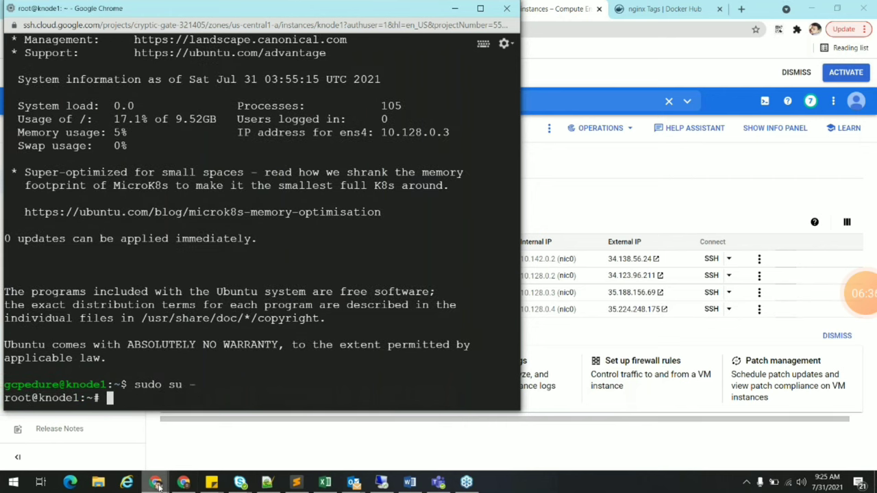
pyautogui.moveTo(159, 484)
pyautogui.click(470, 446)
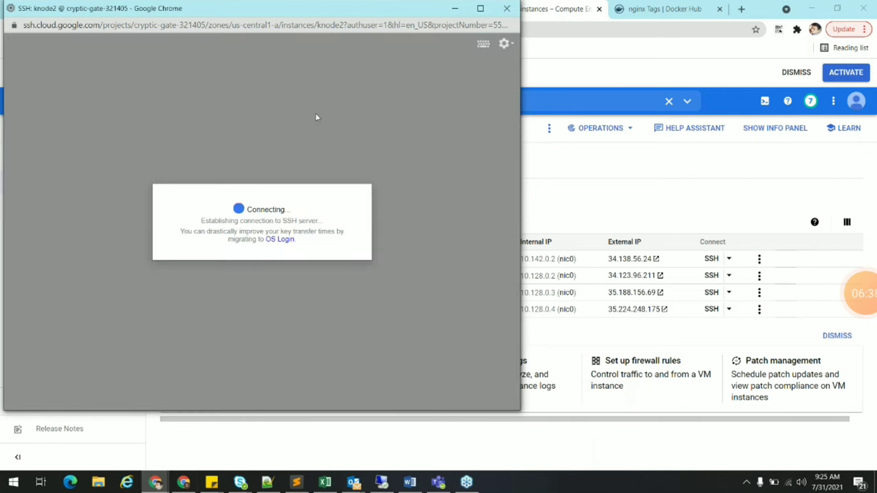
pyautogui.click(479, 11)
pyautogui.click(479, 10)
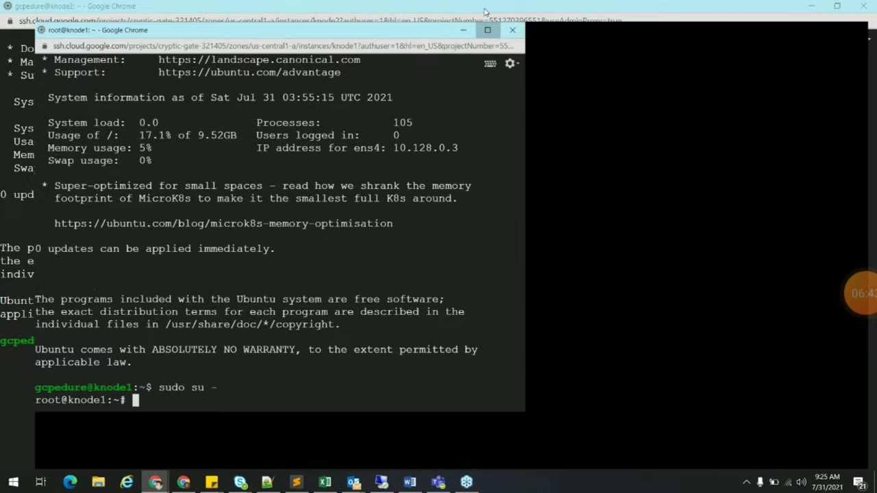
pyautogui.click(484, 9)
pyautogui.write('sud')
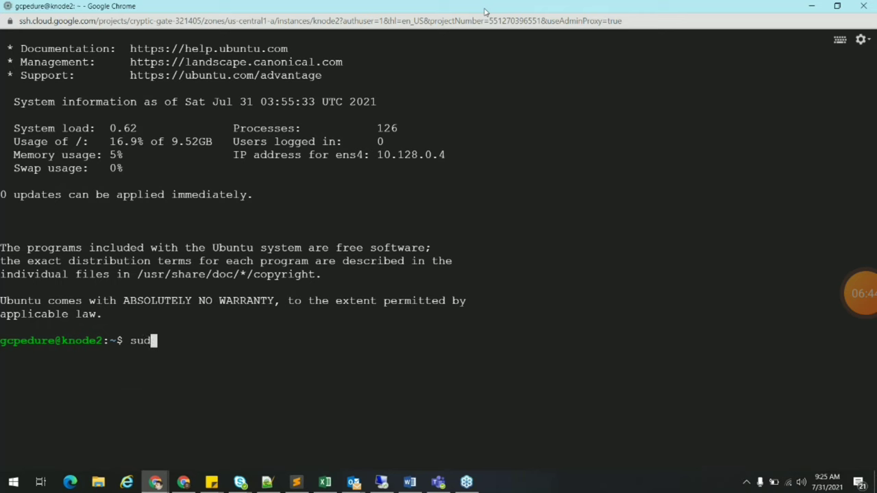
pyautogui.write('o su -')
pyautogui.press('Return')
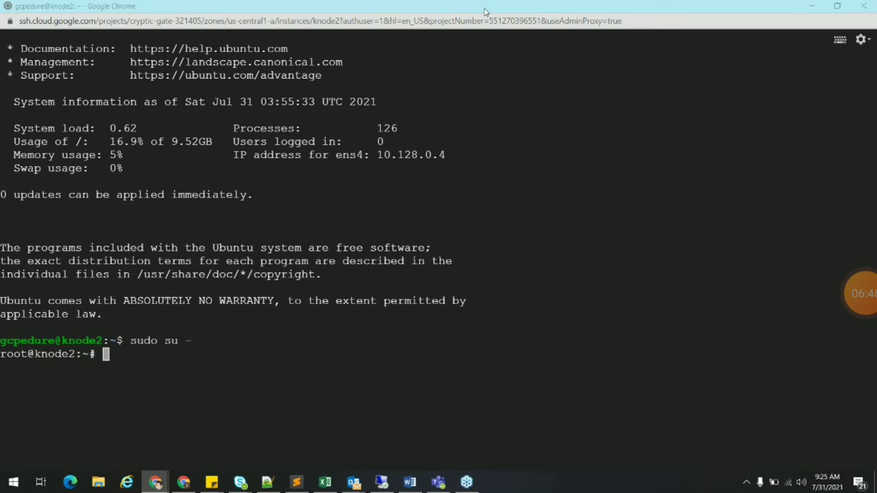
# Step: Enlarge the k8s-master terminal to full screen and bring back the VM instances window
pyautogui.hotkey('alt', 'Tab')
pyautogui.hotkey('alt', 'Tab')
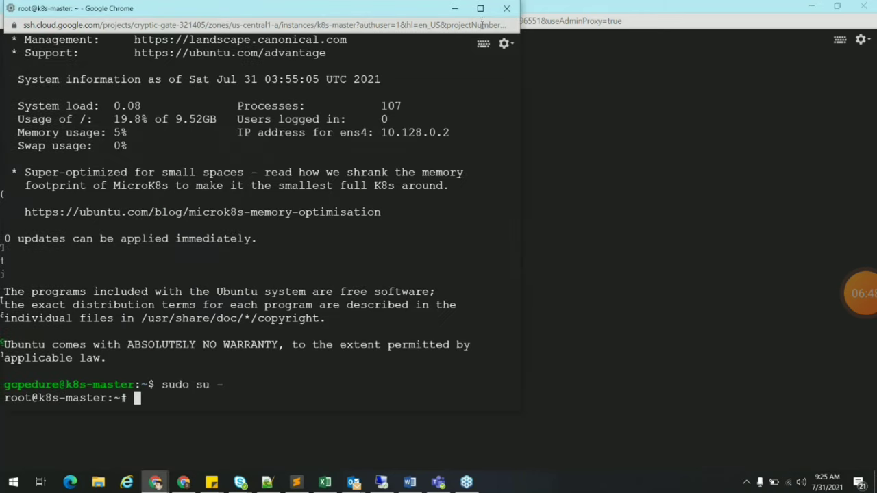
pyautogui.click(482, 13)
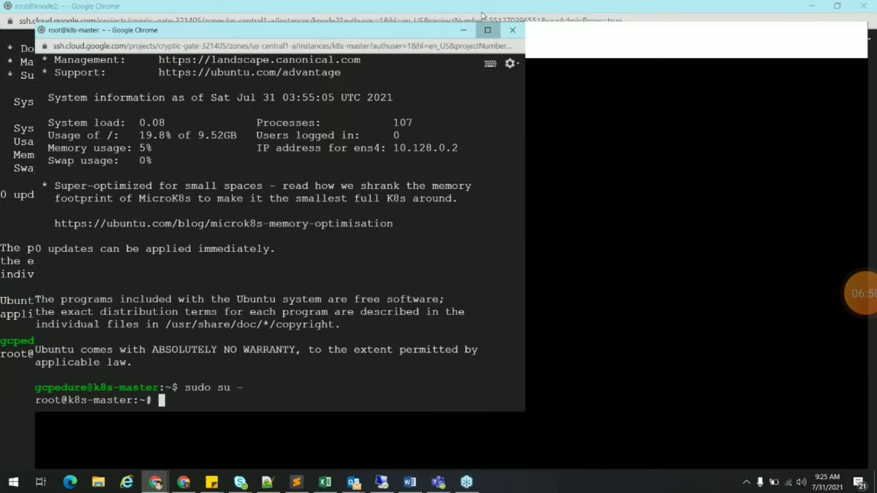
pyautogui.moveTo(156, 483)
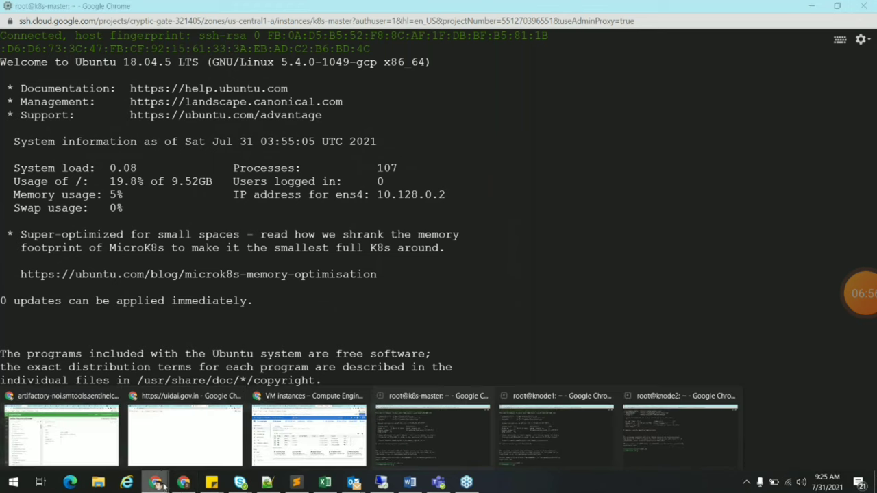
pyautogui.moveTo(175, 464)
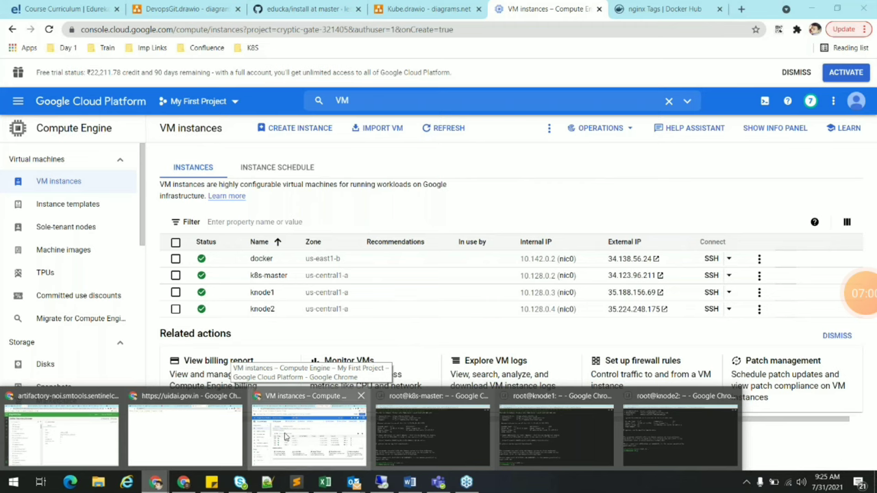
# Step: Switch to the GitHub install guide and scroll down to the Ubuntu 18.04 README
pyautogui.click(288, 437)
pyautogui.click(304, 10)
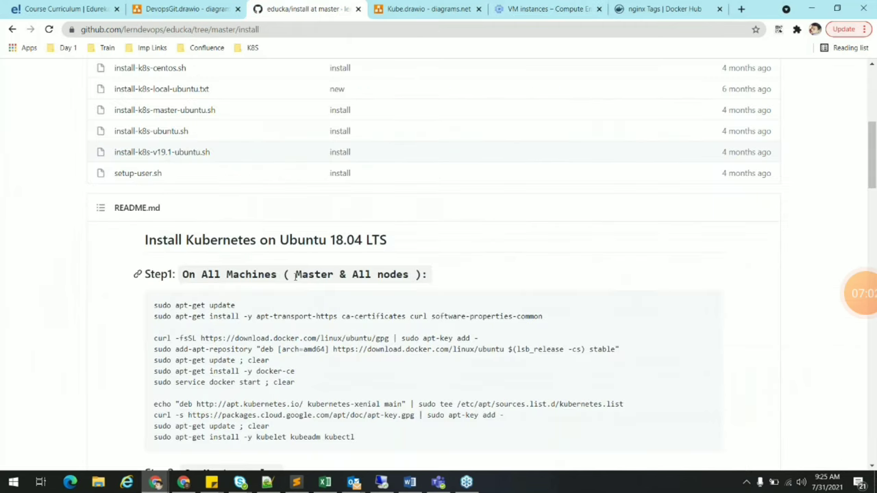
pyautogui.scroll(-1, 439, 274)
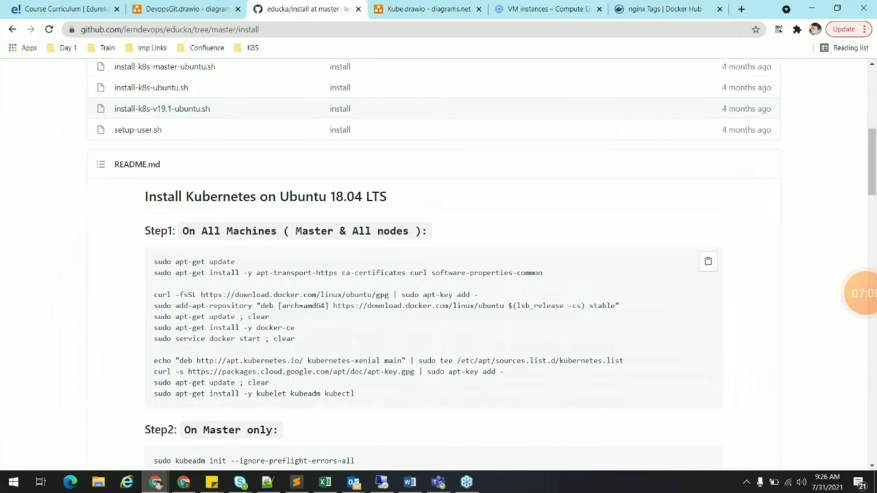
pyautogui.scroll(-1, 199, 271)
pyautogui.scroll(-2, 199, 270)
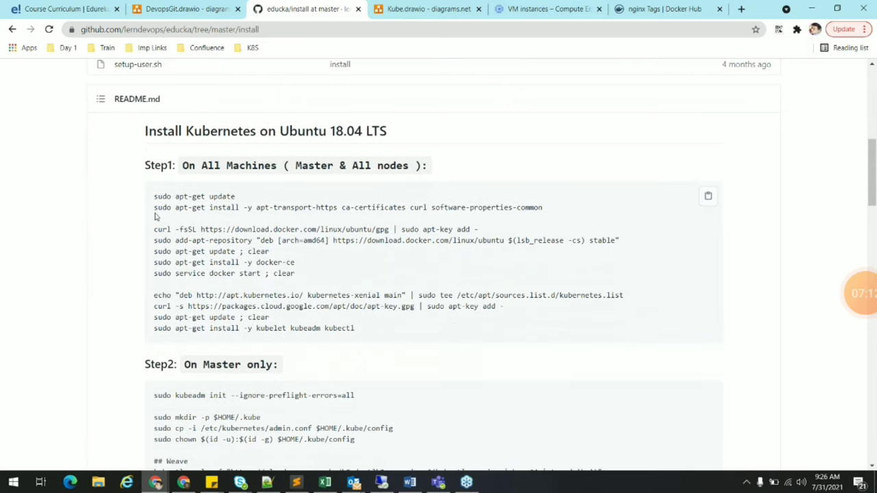
# Step: Select Step1's update, Docker and Kubernetes command groups in turn
pyautogui.doubleClick(164, 196)
pyautogui.moveTo(164, 196); pyautogui.dragTo(542, 208)
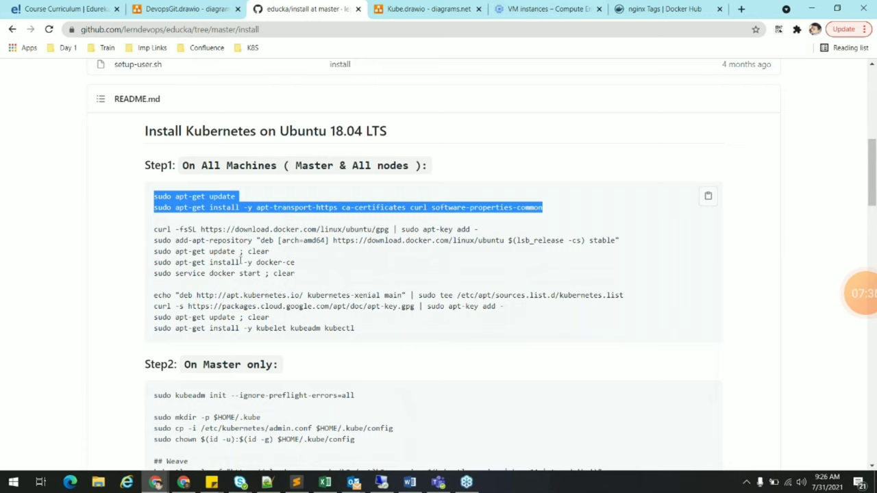
pyautogui.moveTo(302, 275); pyautogui.dragTo(154, 232)
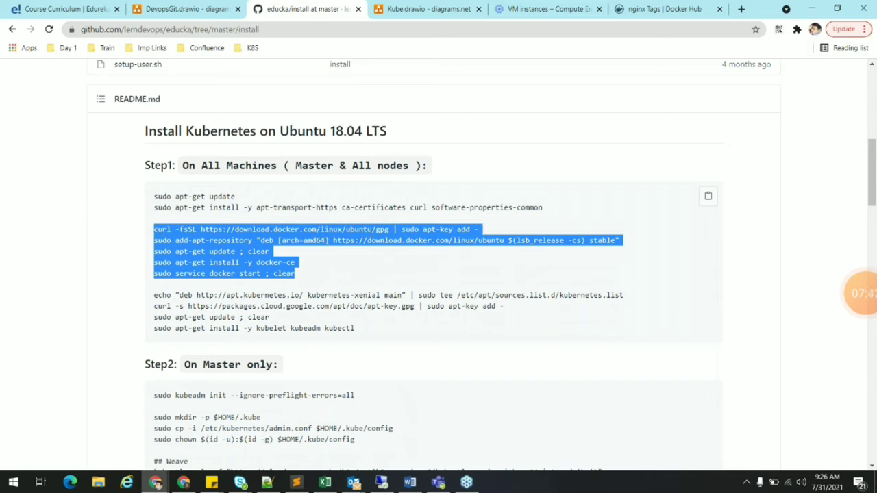
pyautogui.moveTo(356, 329); pyautogui.dragTo(188, 296)
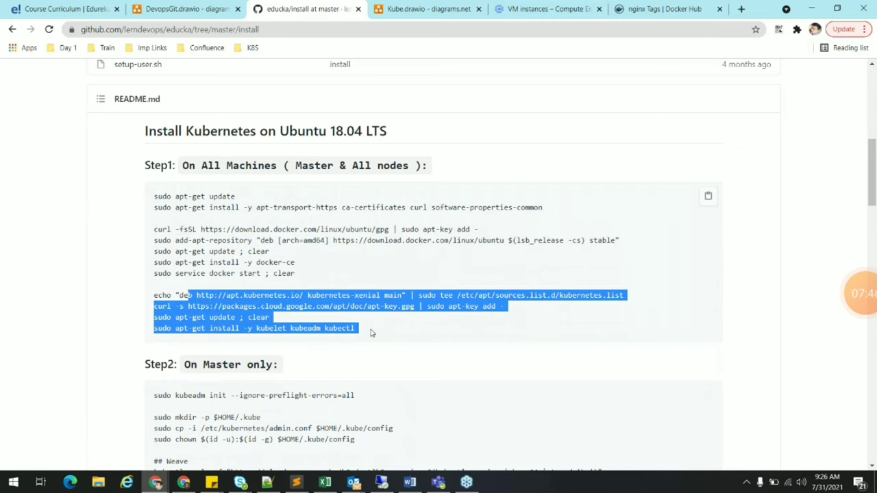
pyautogui.moveTo(372, 333); pyautogui.dragTo(553, 213)
# Step: Copy the sudo apt-get update command into k8s-master and run it on knode1
pyautogui.hotkey('ctrl', 'c')
pyautogui.hotkey('alt', 'Tab')
pyautogui.hotkey('ctrl', 'v')
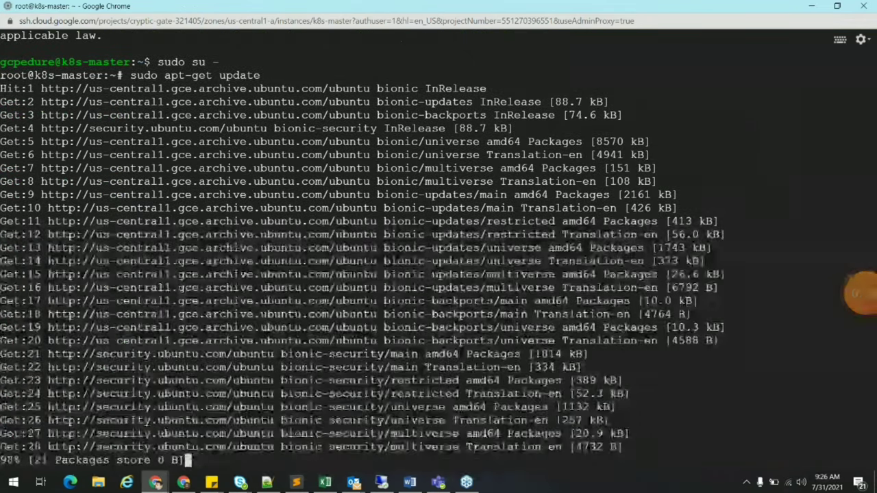
pyautogui.hotkey('alt', 'Tab')
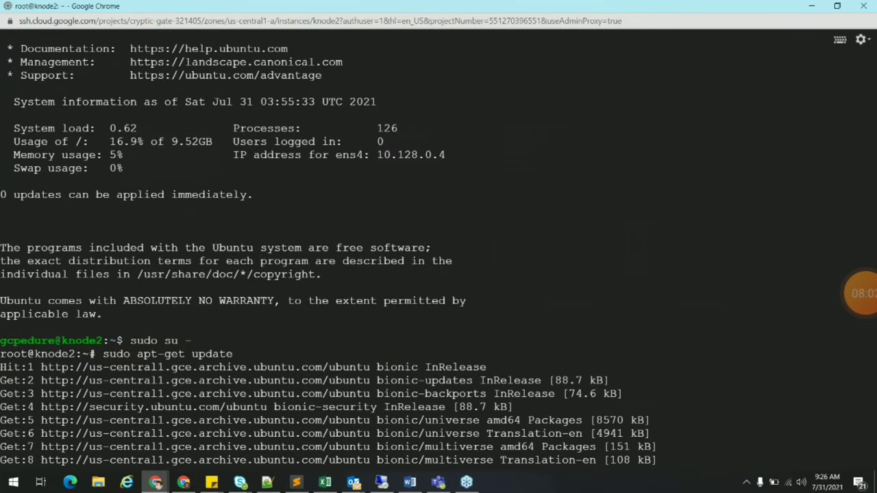
pyautogui.hotkey('alt', 'Tab')
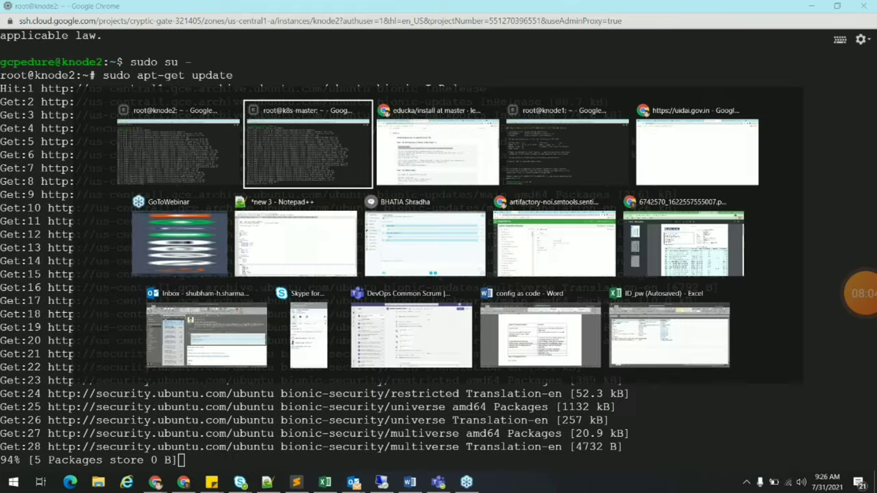
pyautogui.hotkey('alt', 'Tab')
pyautogui.hotkey('alt', 'Tab')
pyautogui.hotkey('ctrl', 'v')
pyautogui.press('Return')
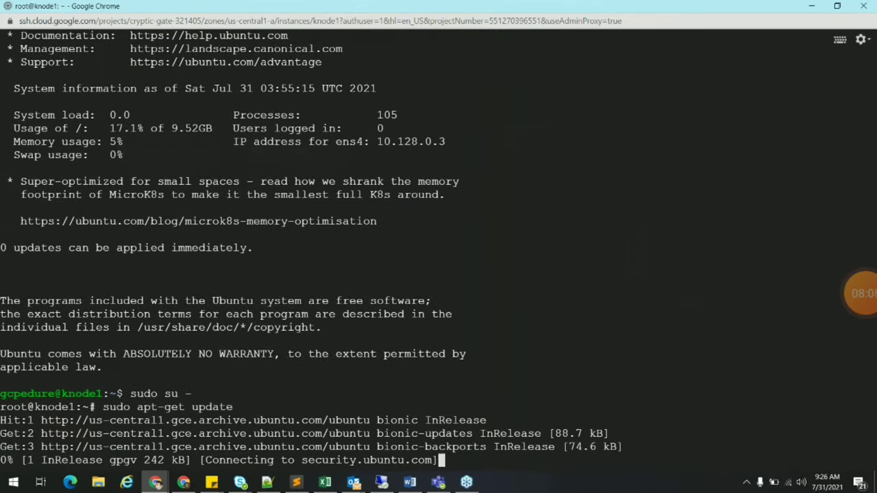
pyautogui.hotkey('alt', 'Tab')
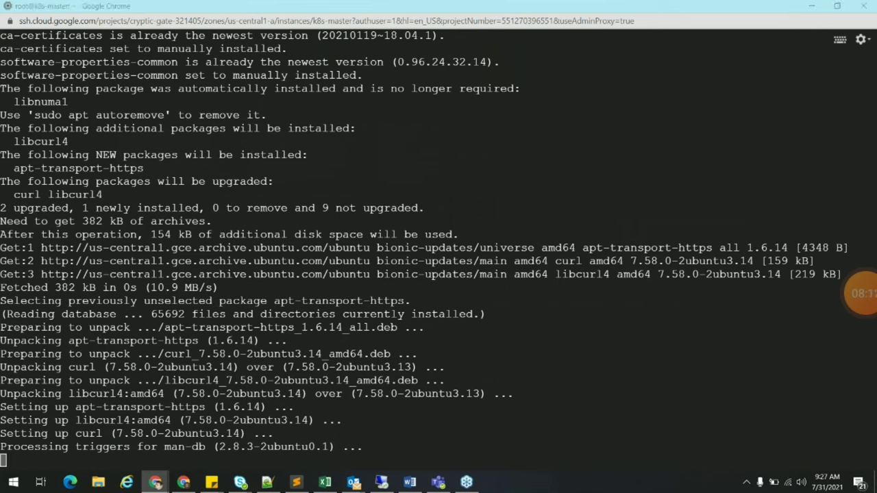
pyautogui.hotkey('alt', 'Tab')
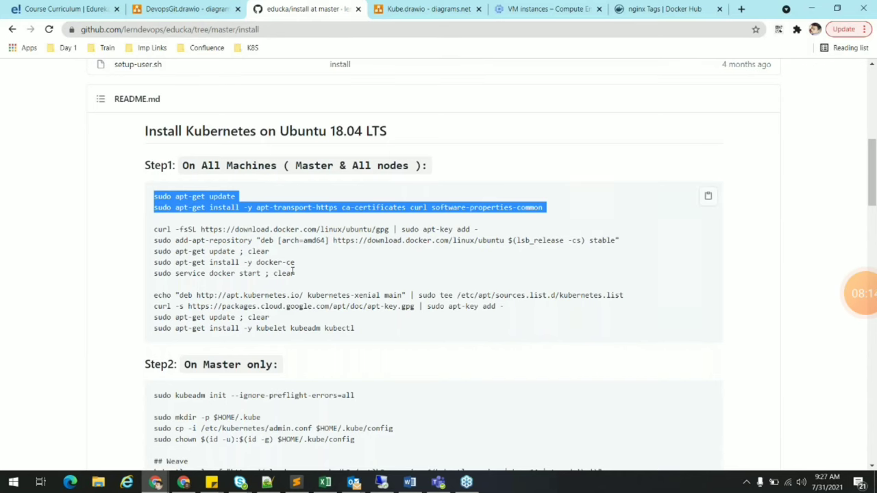
# Step: Copy Step1's Docker setup commands and run them on k8s-master
pyautogui.moveTo(295, 273); pyautogui.dragTo(153, 233)
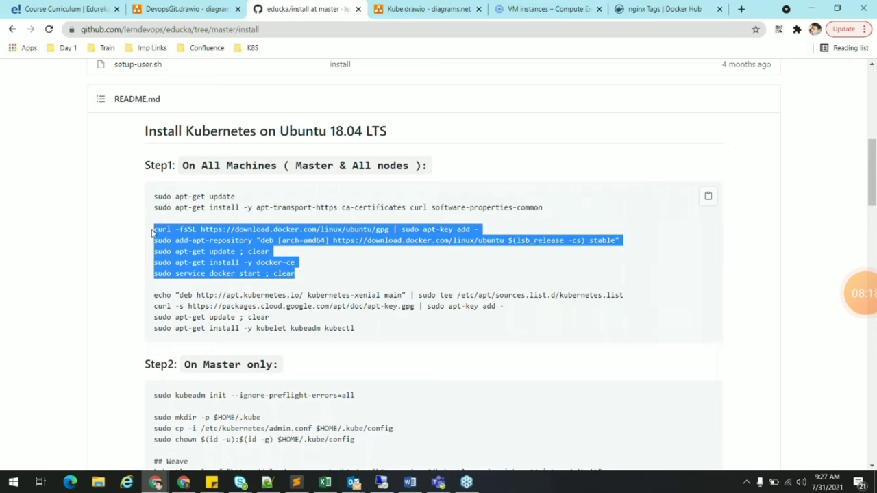
pyautogui.hotkey('alt', 'Tab')
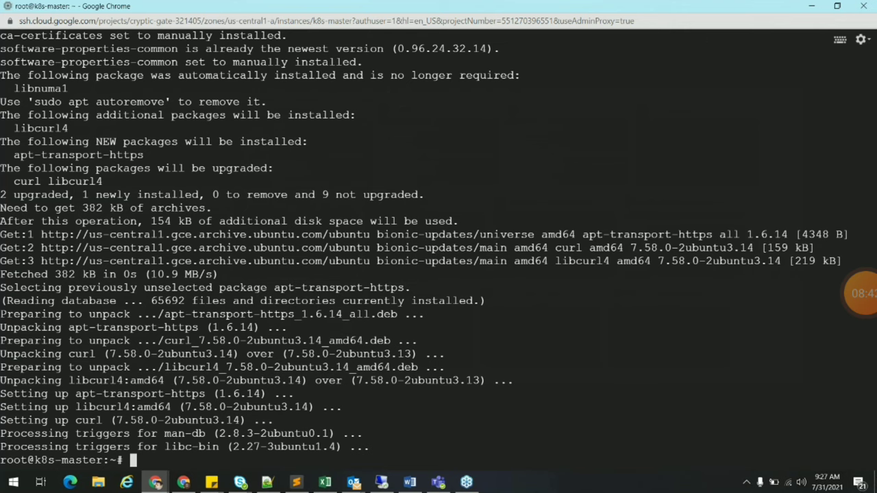
pyautogui.press('Return')
pyautogui.press('Return')
pyautogui.hotkey('ctrl', 'v')
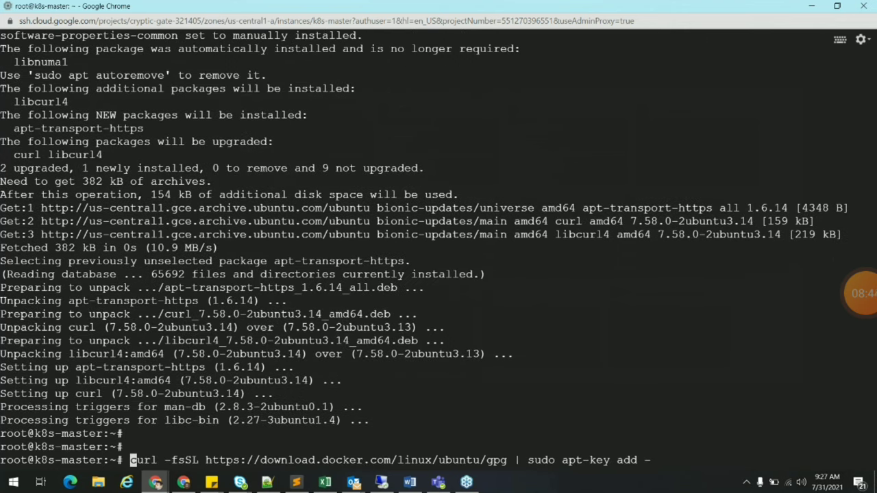
pyautogui.press('Return')
pyautogui.hotkey('ctrl', 'v')
pyautogui.press('Return')
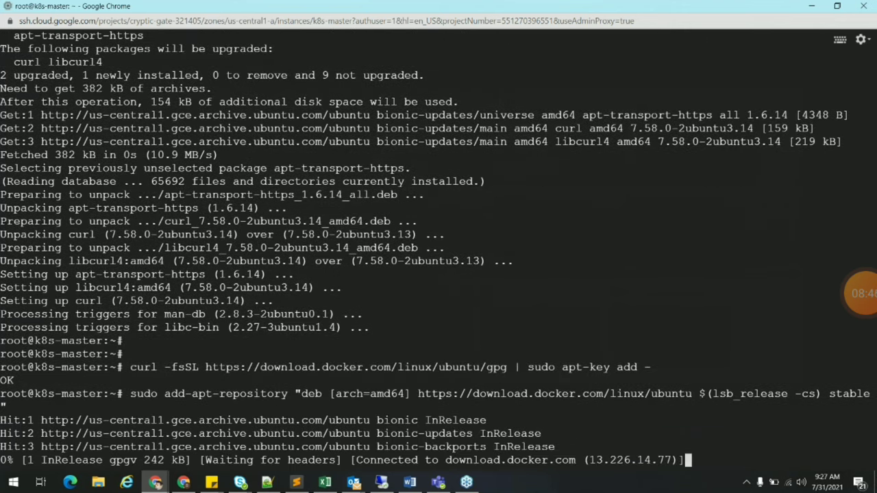
# Step: Paste and run the same Docker setup commands on knode1 and knode2
pyautogui.hotkey('alt', 'Tab')
pyautogui.hotkey('alt', 'Tab')
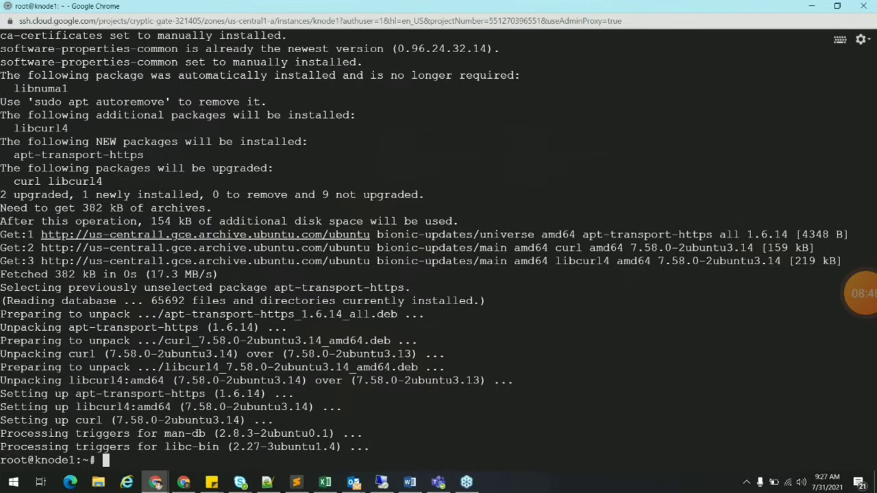
pyautogui.hotkey('ctrl', 'v')
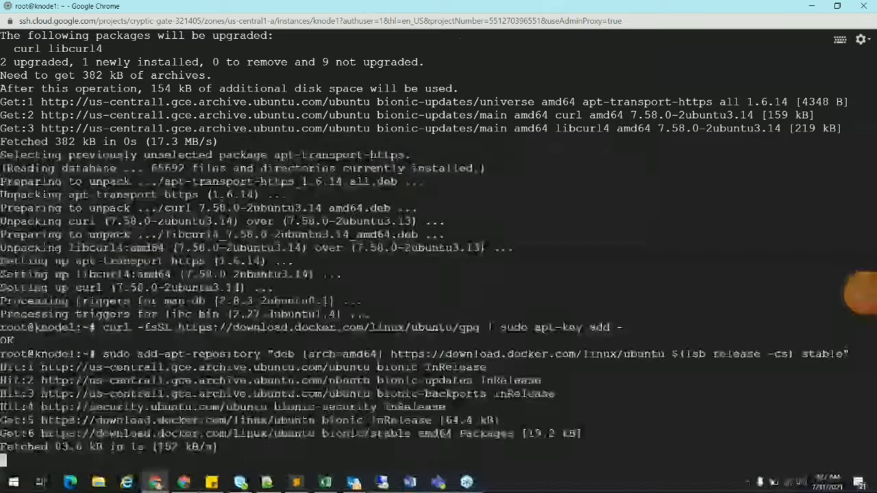
pyautogui.hotkey('alt', 'Tab')
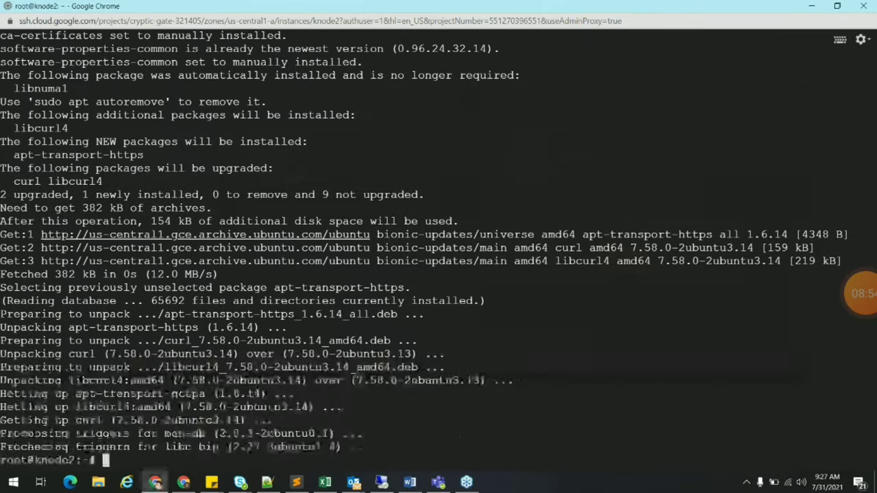
pyautogui.hotkey('ctrl', 'v')
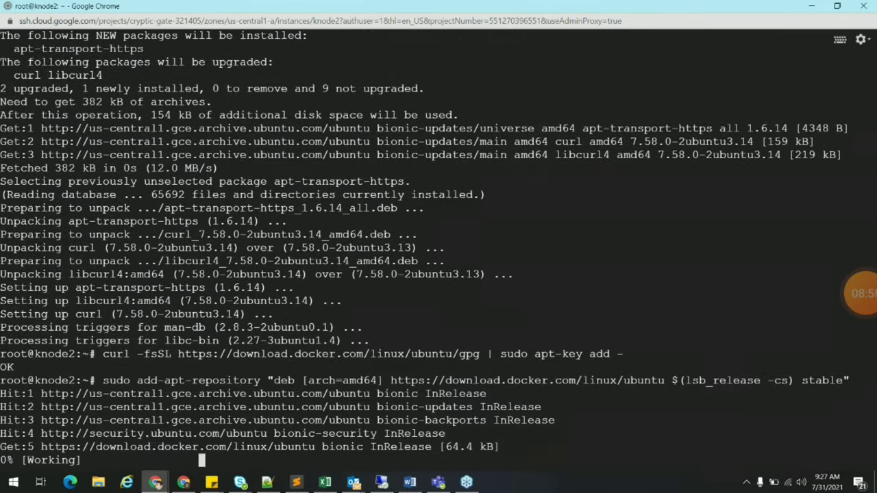
pyautogui.hotkey('alt', 'Tab')
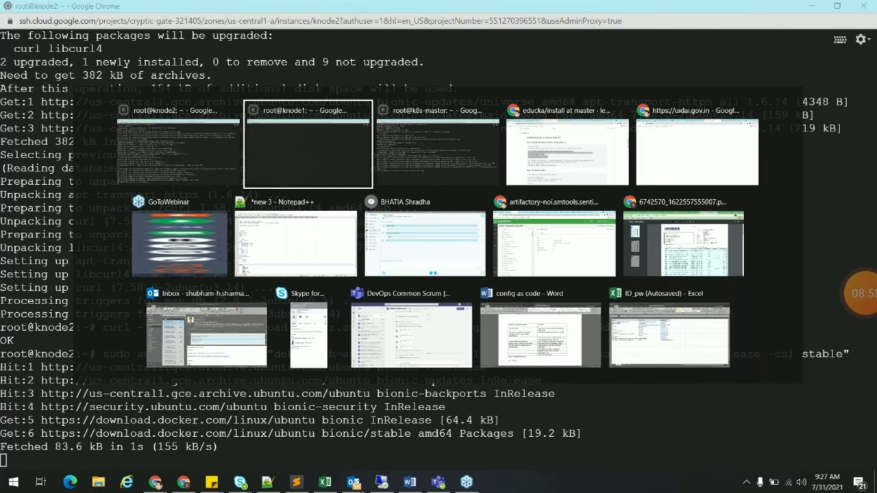
pyautogui.hotkey('alt', 'Tab')
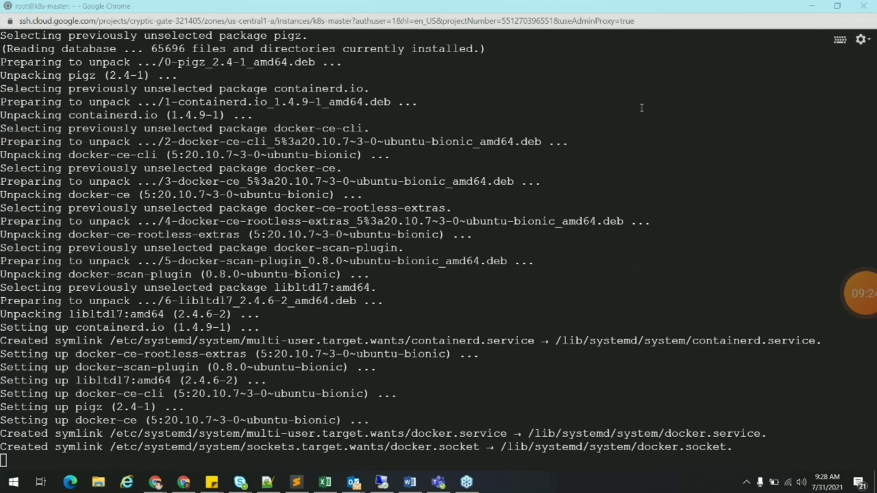
# Step: Copy the next install lines into k8s-master's prompt, then erase them unrun
pyautogui.hotkey('alt', 'Tab')
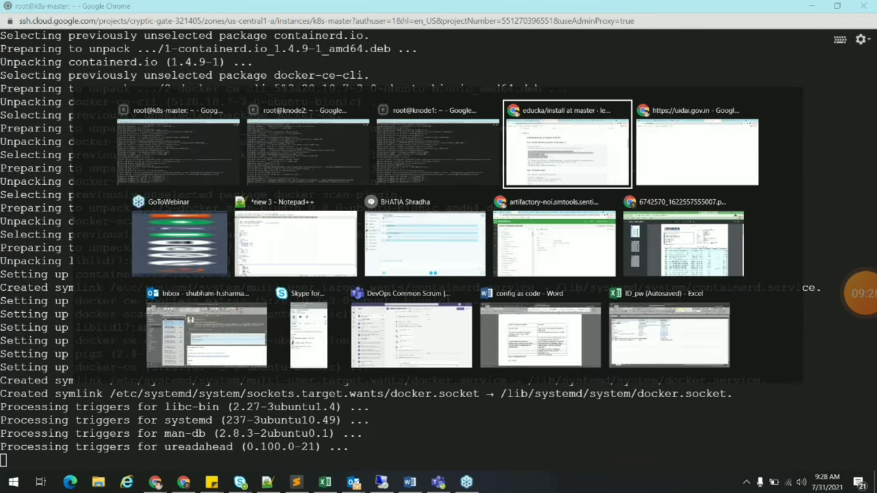
pyautogui.moveTo(355, 328); pyautogui.dragTo(153, 295)
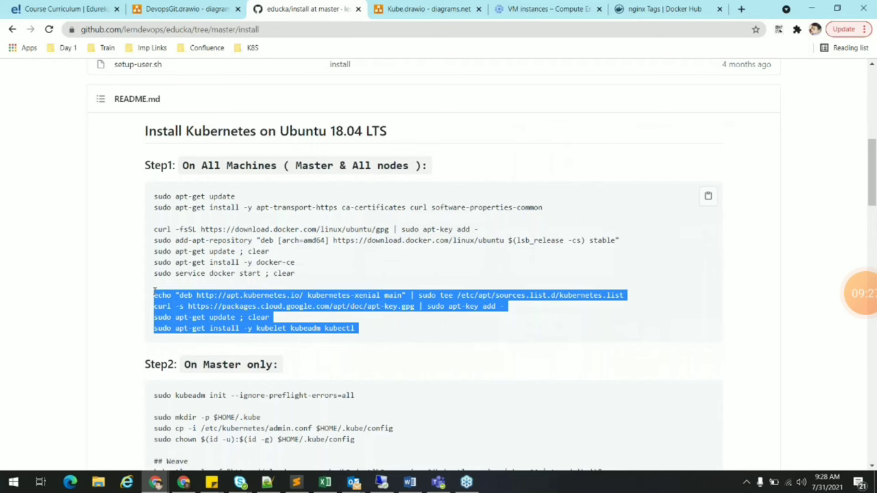
pyautogui.click(157, 484)
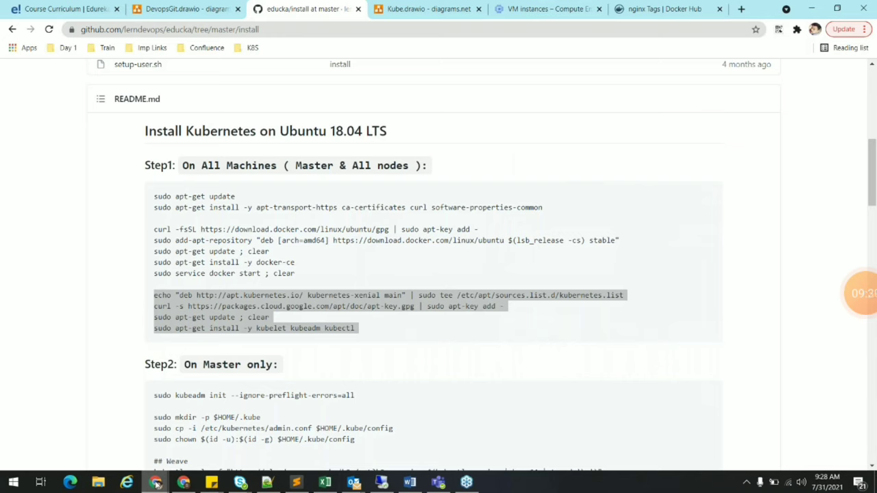
pyautogui.moveTo(156, 483)
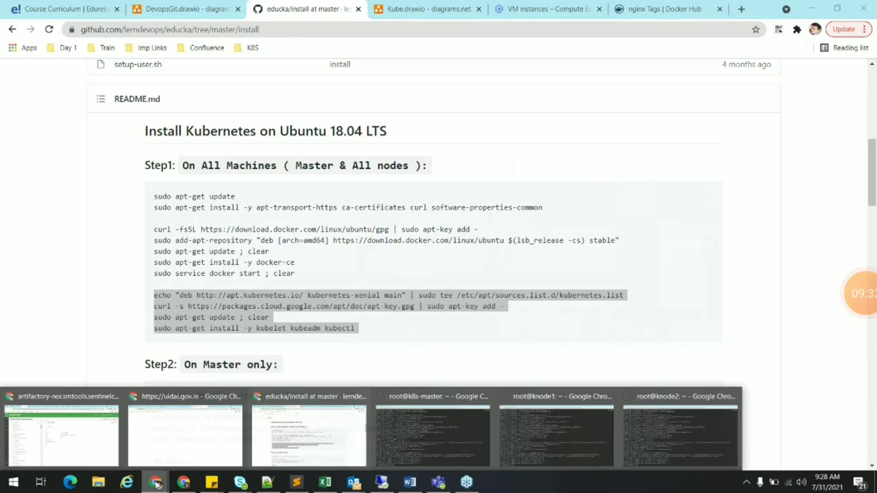
pyautogui.click(401, 444)
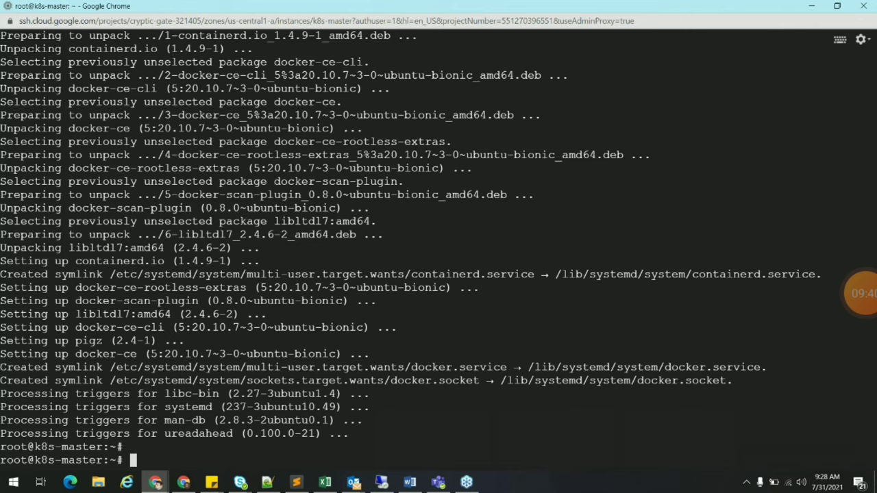
pyautogui.press('Return')
pyautogui.press('Return')
pyautogui.write('sudo apt-get install -y docker-ce')
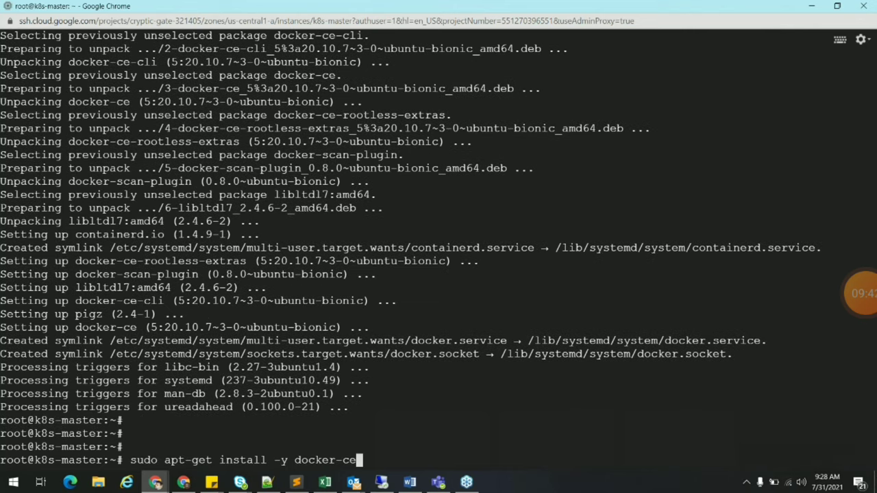
pyautogui.hotkey('ctrl', 'u')
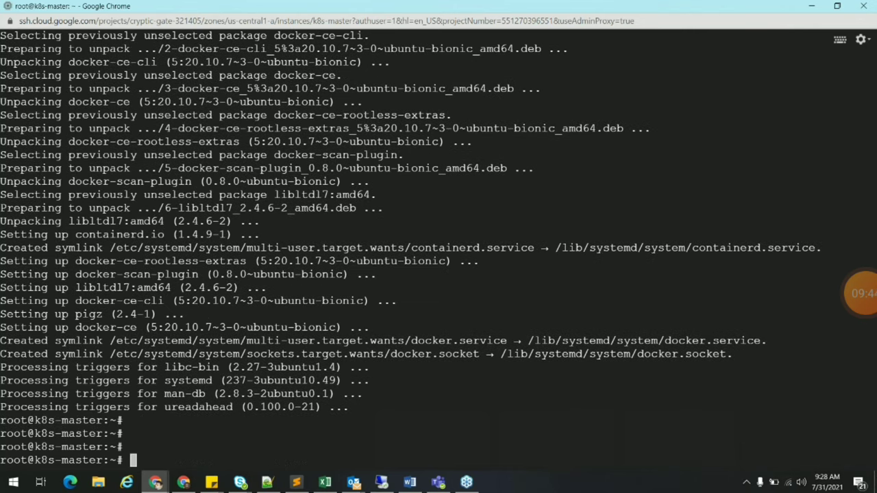
pyautogui.hotkey('alt', 'Tab')
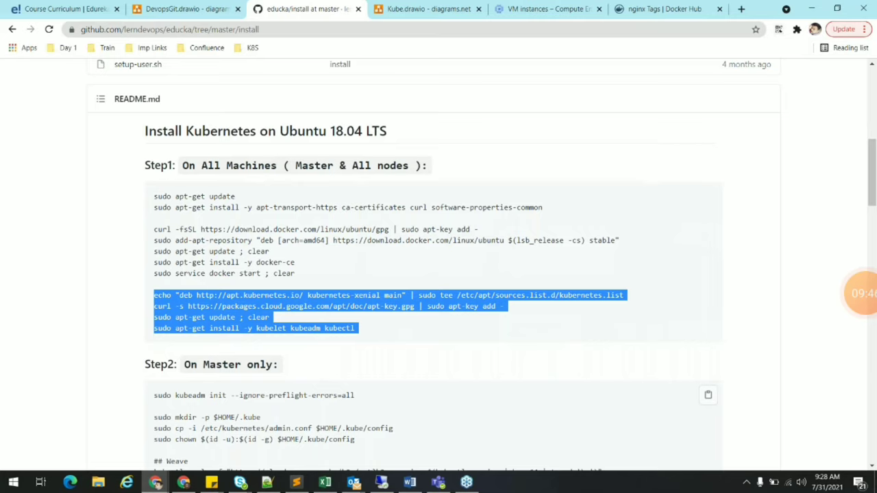
# Step: Copy the sudo service docker start command and run it on k8s-master
pyautogui.moveTo(159, 274); pyautogui.dragTo(312, 275)
pyautogui.hotkey('ctrl', 'c')
pyautogui.hotkey('alt', 'Tab')
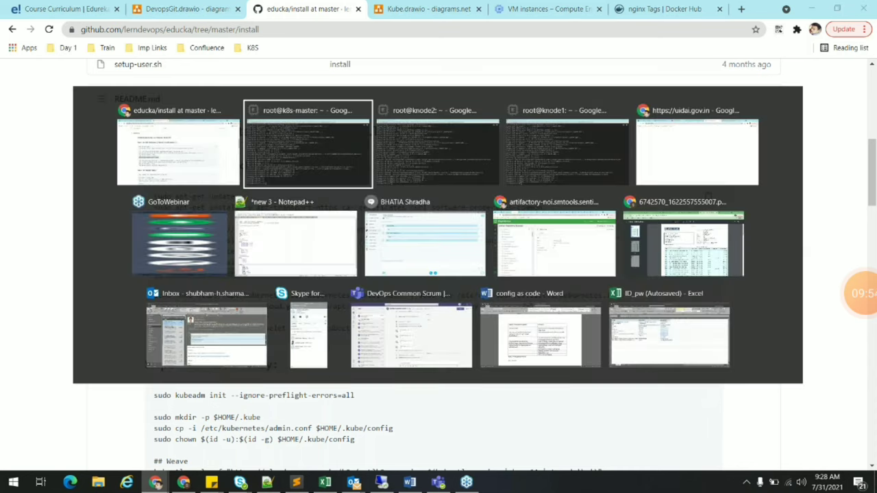
pyautogui.press('Return')
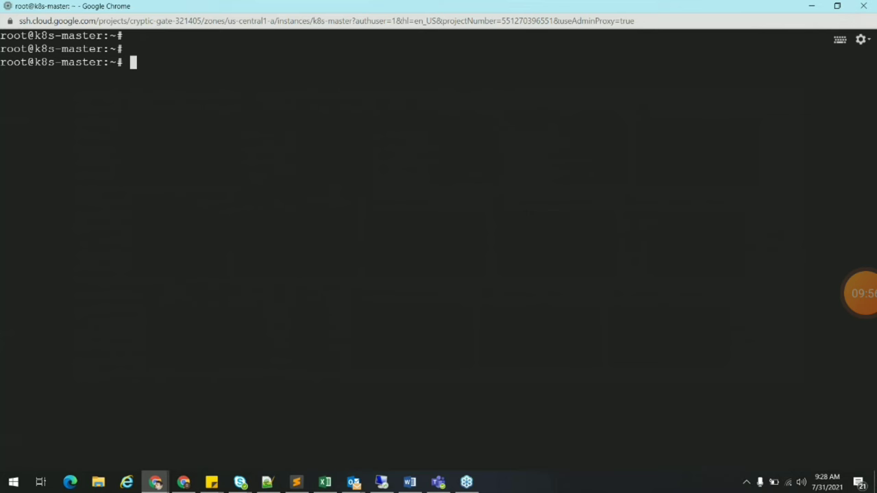
# Step: Run the docker start command on knode2 and knode1
pyautogui.hotkey('alt', 'Tab')
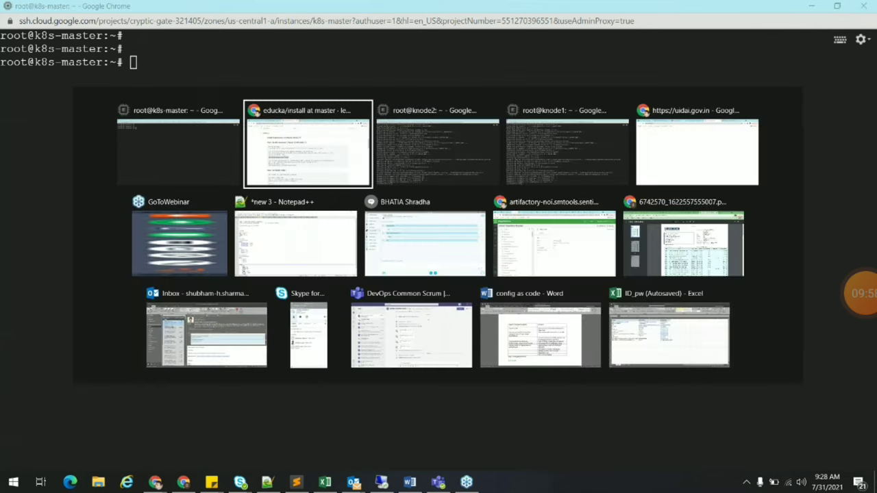
pyautogui.hotkey('alt', 'Tab')
pyautogui.hotkey('alt', 'Tab')
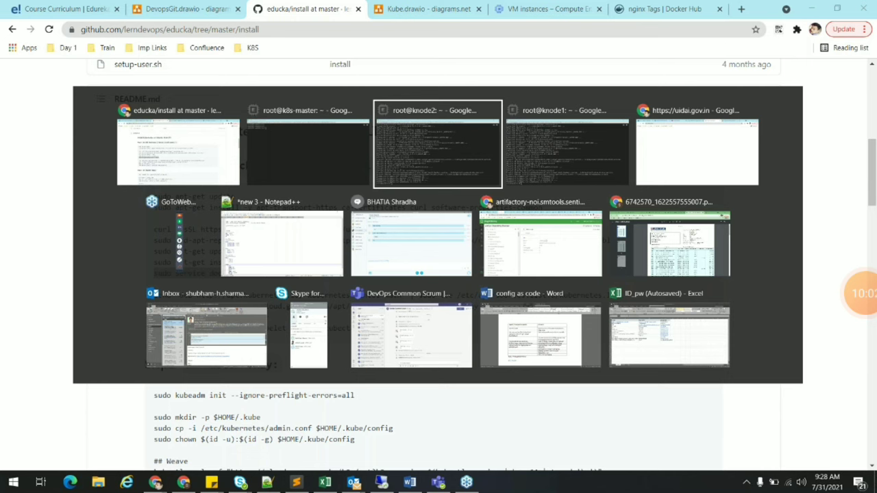
pyautogui.press('Up')
pyautogui.press('Down')
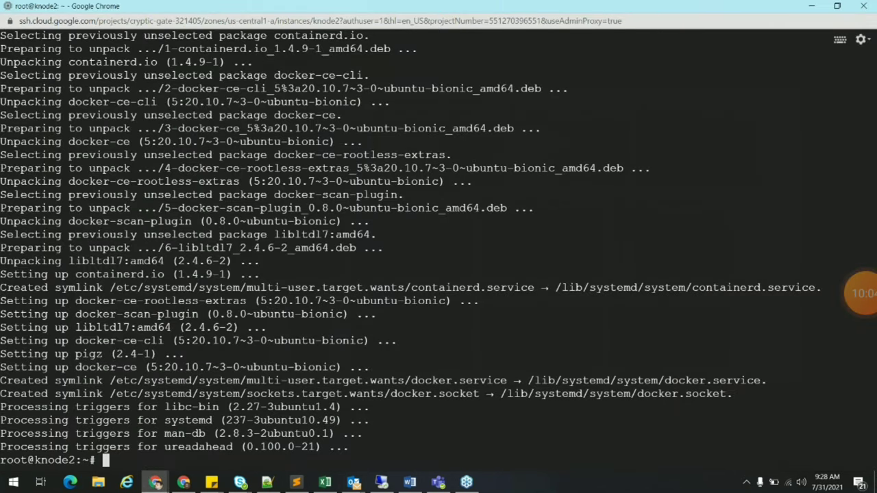
pyautogui.hotkey('ctrl', 'v')
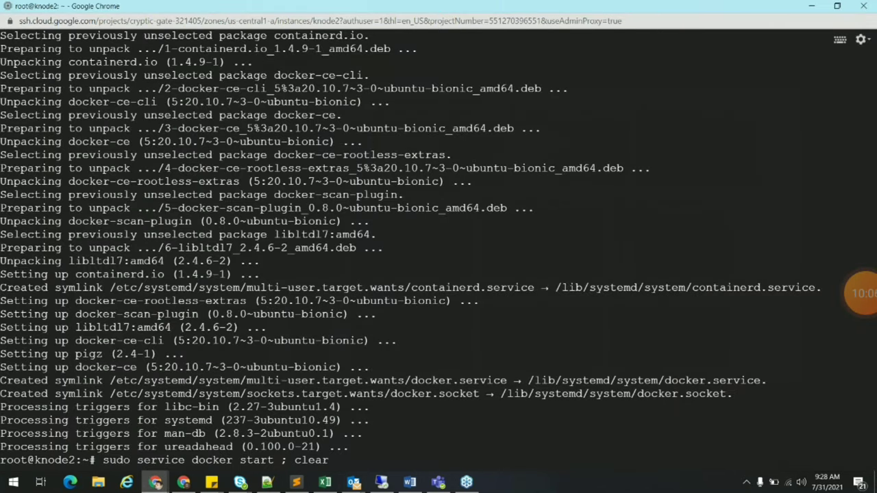
pyautogui.press('Return')
pyautogui.hotkey('alt', 'Tab')
pyautogui.hotkey('alt', 'Tab')
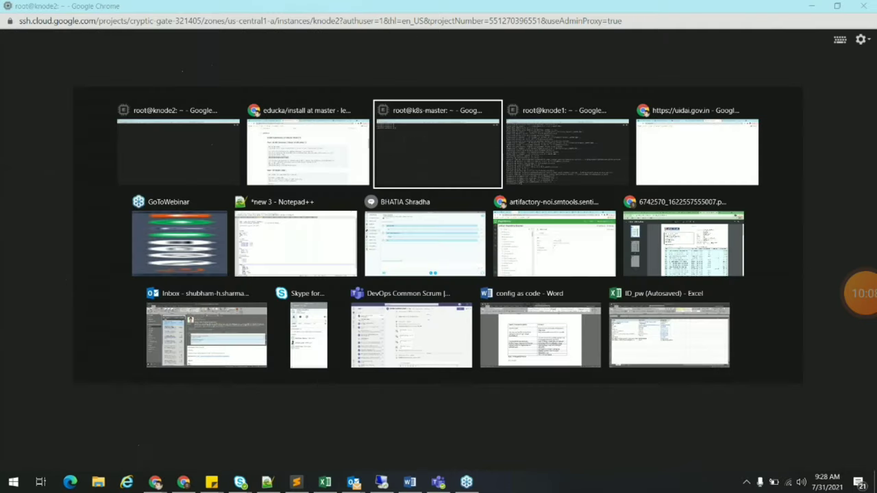
pyautogui.hotkey('alt', 'Tab')
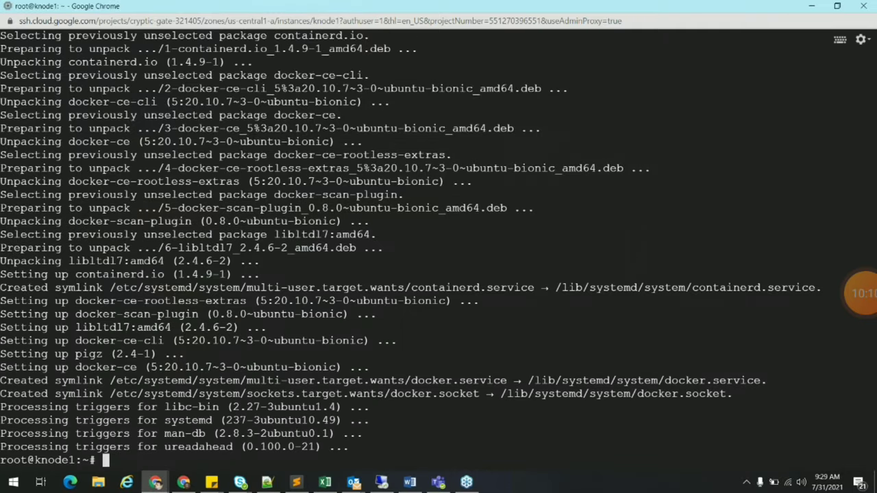
pyautogui.hotkey('ctrl', 'v')
pyautogui.press('Return')
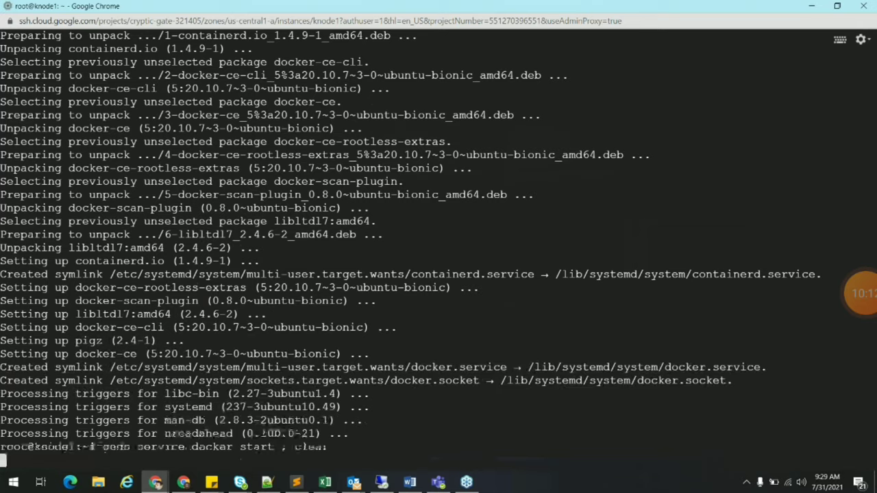
pyautogui.hotkey('alt', 'Tab')
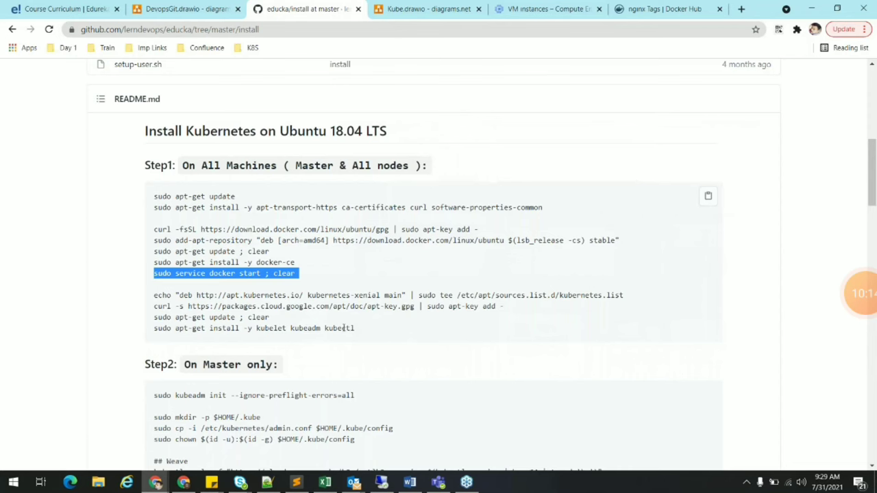
# Step: Copy the Kubernetes repository and key commands and run them on knode1 and knode2
pyautogui.moveTo(358, 329); pyautogui.dragTo(155, 296)
pyautogui.hotkey('ctrl', 'c')
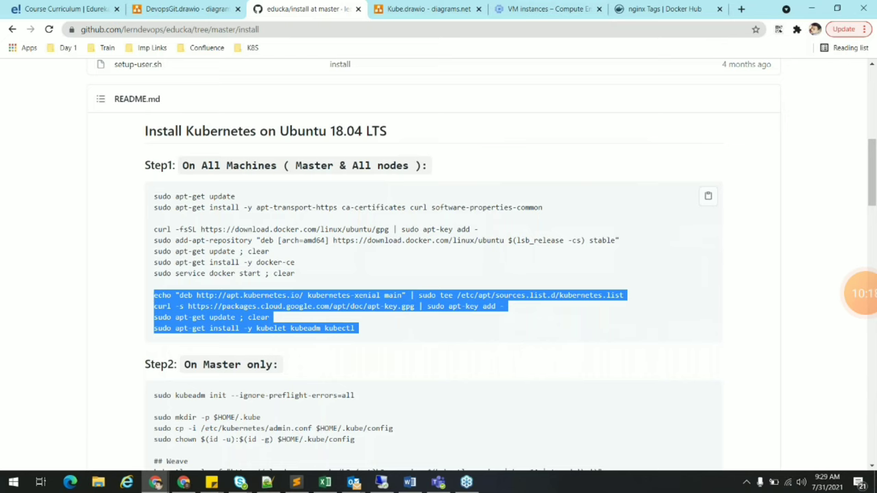
pyautogui.hotkey('alt', 'Tab')
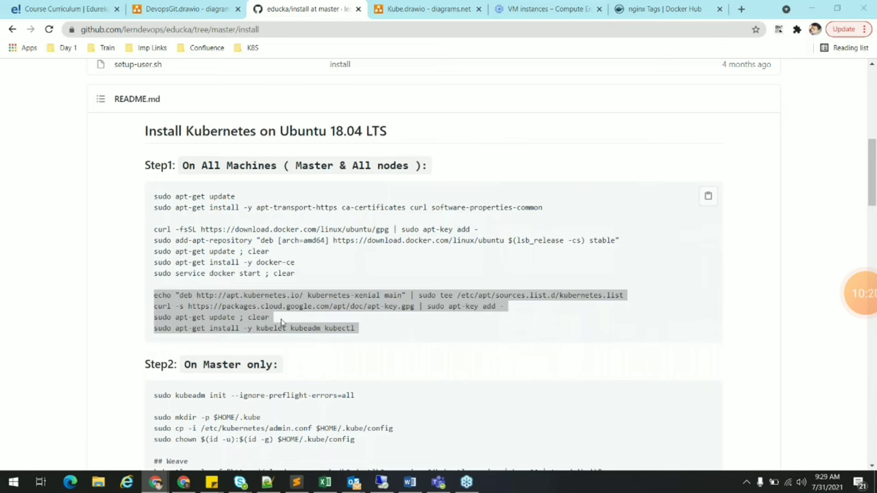
pyautogui.hotkey('alt', 'Tab')
pyautogui.hotkey('alt', 'shift', 'Tab')
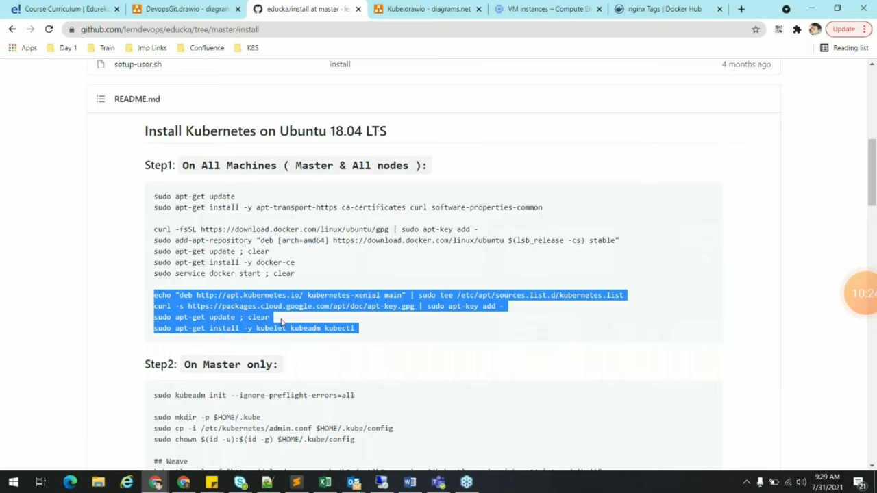
pyautogui.hotkey('alt', 'Tab')
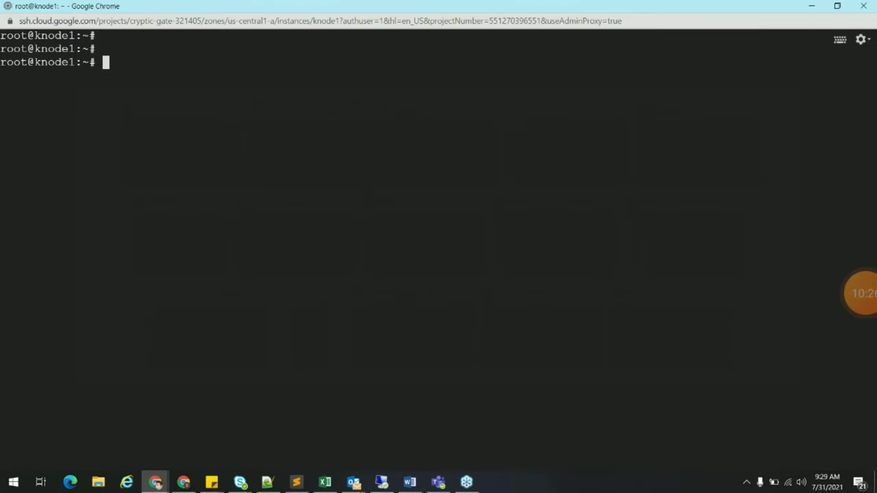
pyautogui.hotkey('ctrl', 'v')
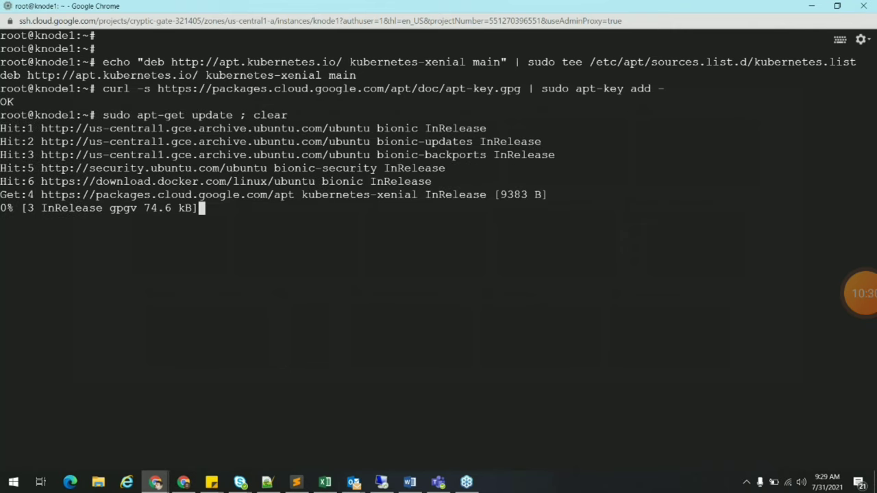
pyautogui.hotkey('alt', 'Tab')
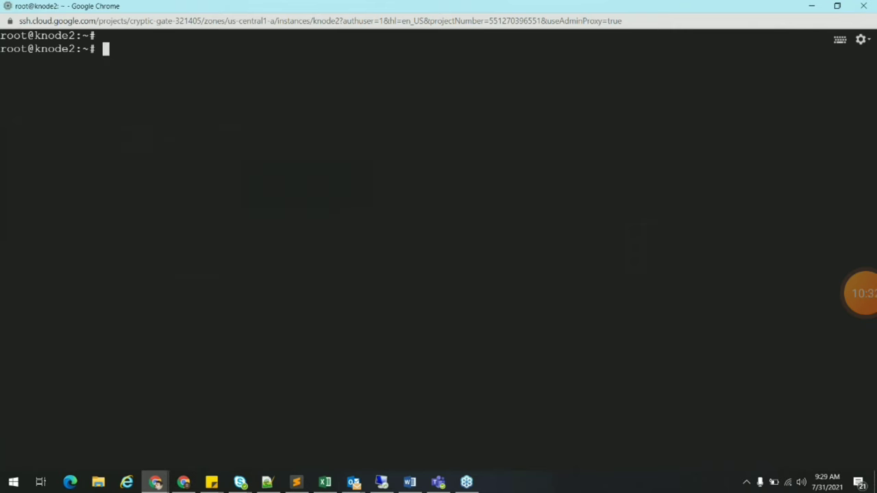
pyautogui.hotkey('ctrl', 'v')
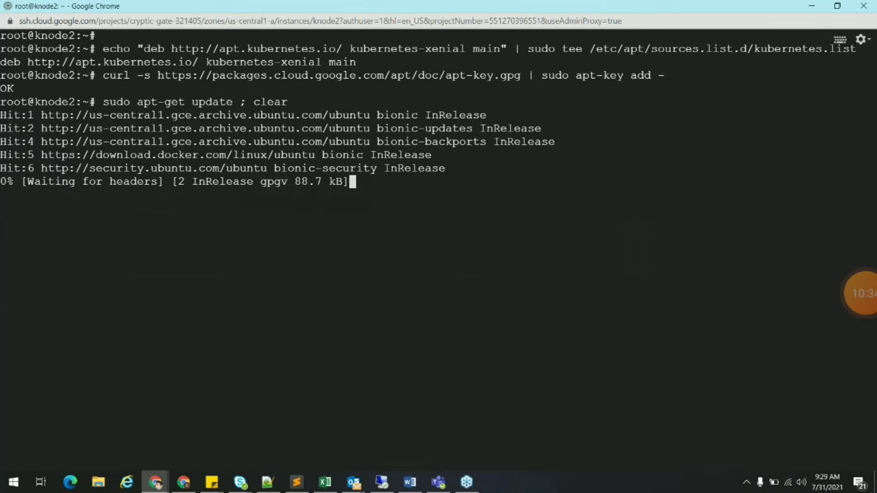
# Step: Install kubelet, kubeadm and kubectl on k8s-master and knode2
pyautogui.hotkey('alt', 'Tab')
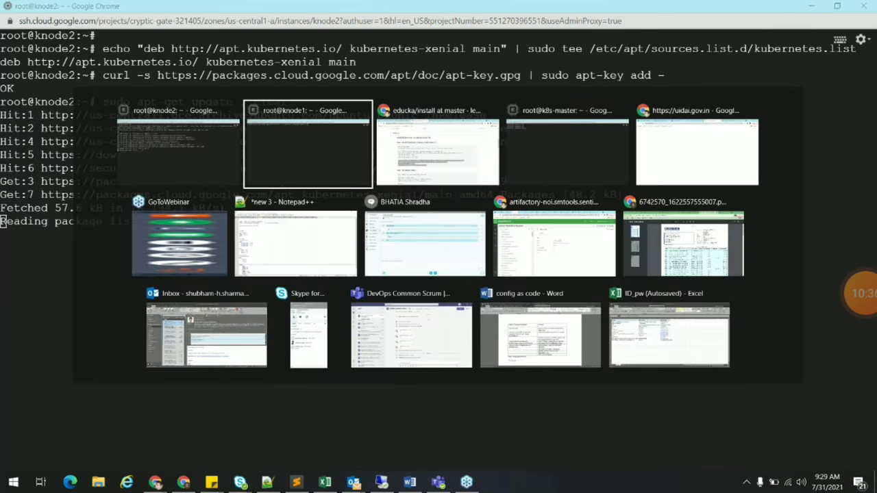
pyautogui.hotkey('alt', 'Tab')
pyautogui.hotkey('alt', 'Tab')
pyautogui.write('sudo apt-get install -y kubelet kubeadm kubectl')
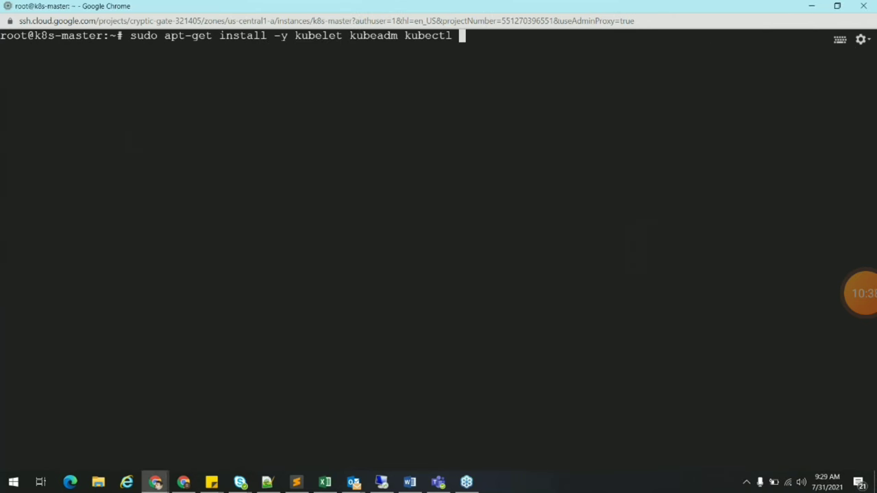
pyautogui.press('Return')
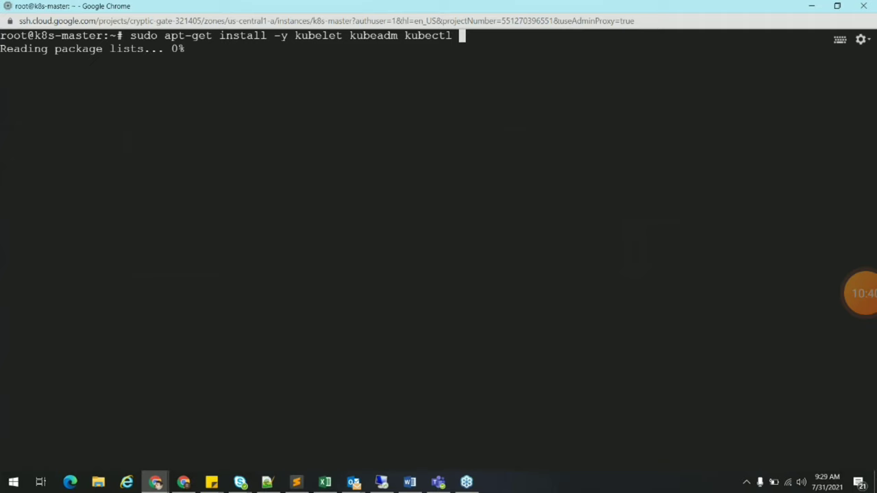
pyautogui.hotkey('alt', 'Tab')
pyautogui.write('sudo apt-get install -y kubelet kubeadm kubectl')
pyautogui.press('Return')
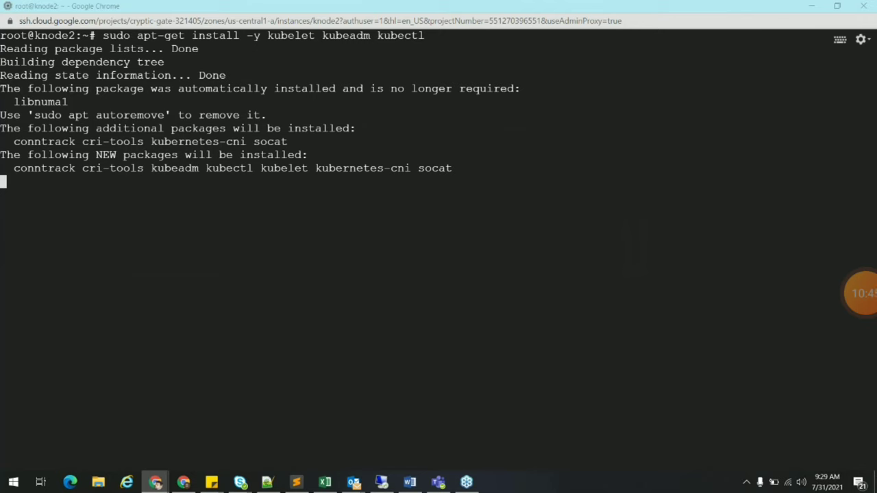
pyautogui.hotkey('alt', 'Tab')
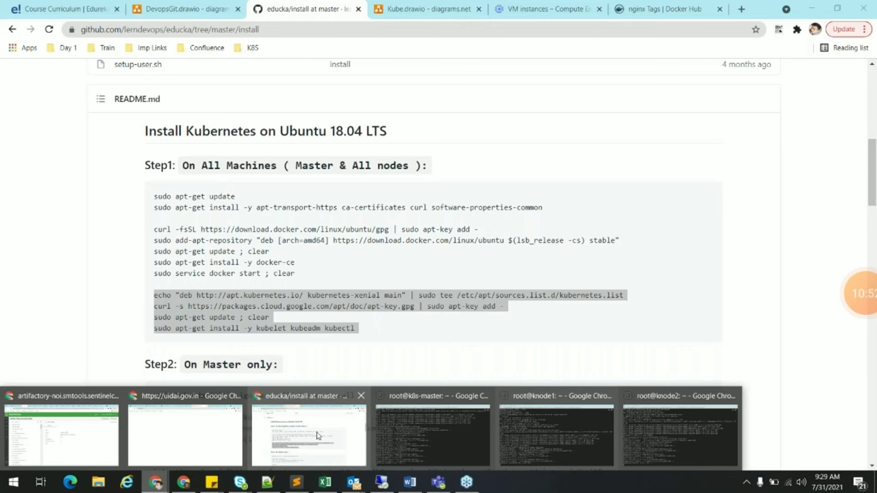
# Step: Look over the GitHub install guide again, then bring up the Kube.drawio diagram
pyautogui.click(312, 432)
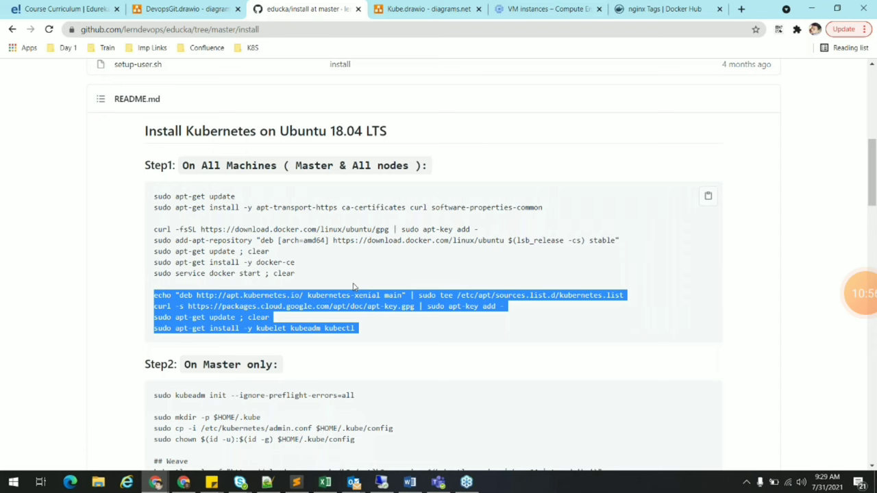
pyautogui.scroll(-1, 354, 286)
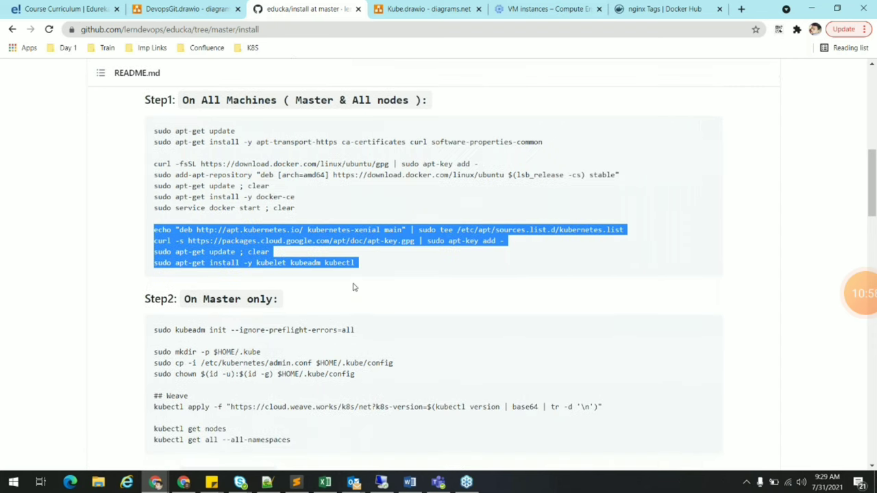
pyautogui.scroll(1, 355, 286)
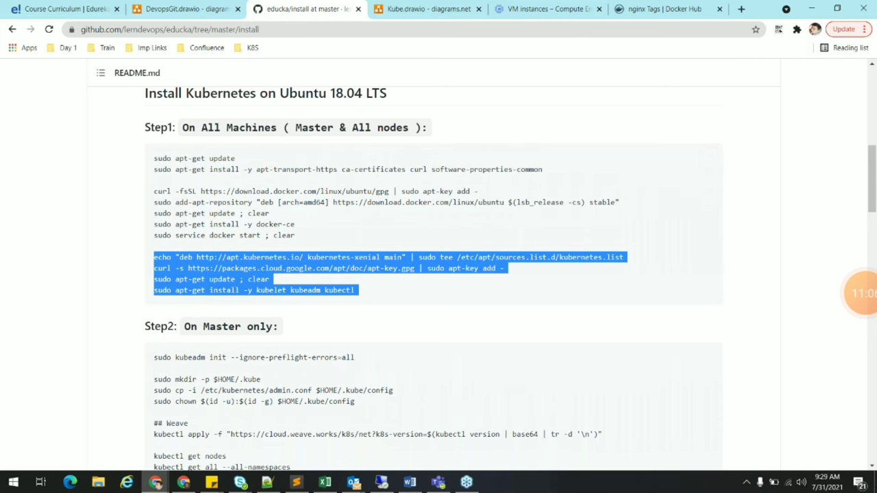
pyautogui.click(411, 7)
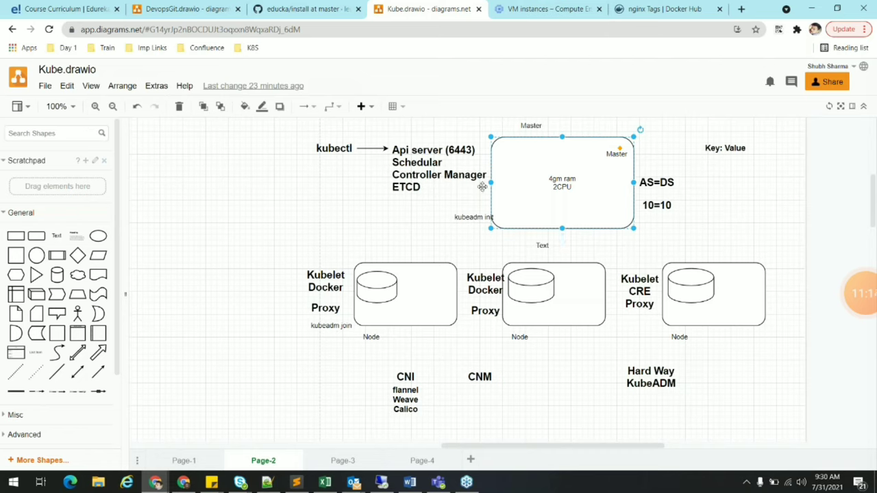
# Step: Nudge the kubeadm init label left beside the Master box and select the kubeadm join label
pyautogui.moveTo(473, 218); pyautogui.dragTo(468, 217)
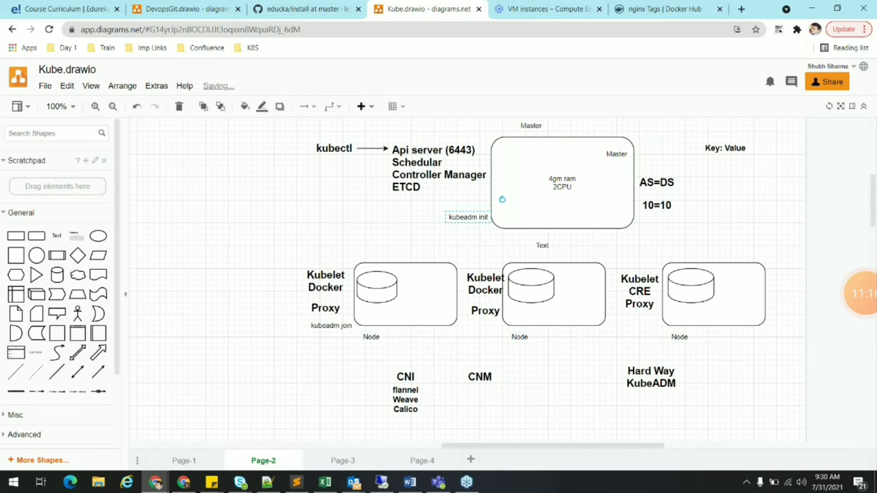
pyautogui.click(320, 327)
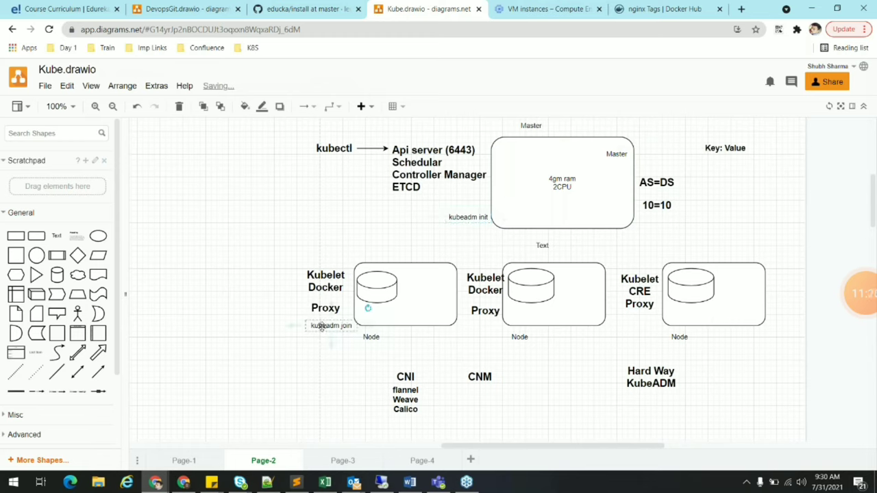
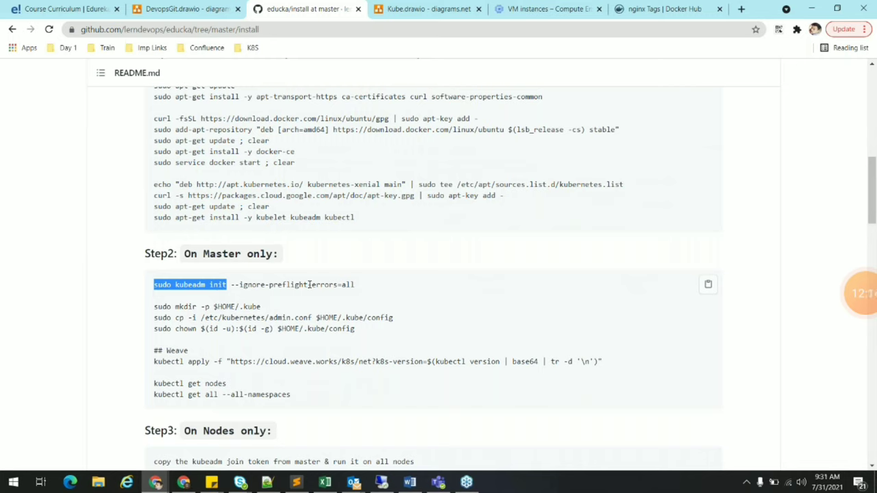
# Step: Copy the 'sudo kubeadm init --ignore-preflight-errors=all' line from the README's Step2
pyautogui.doubleClick(309, 284)
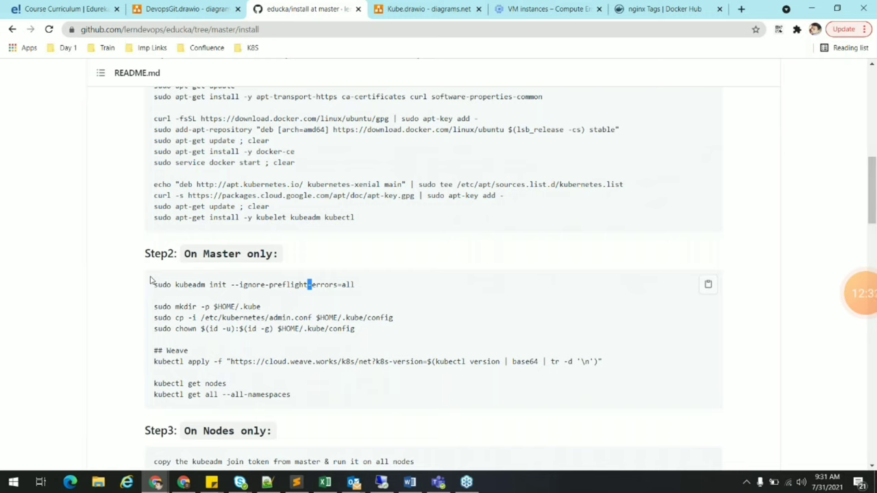
pyautogui.moveTo(239, 284); pyautogui.dragTo(356, 290)
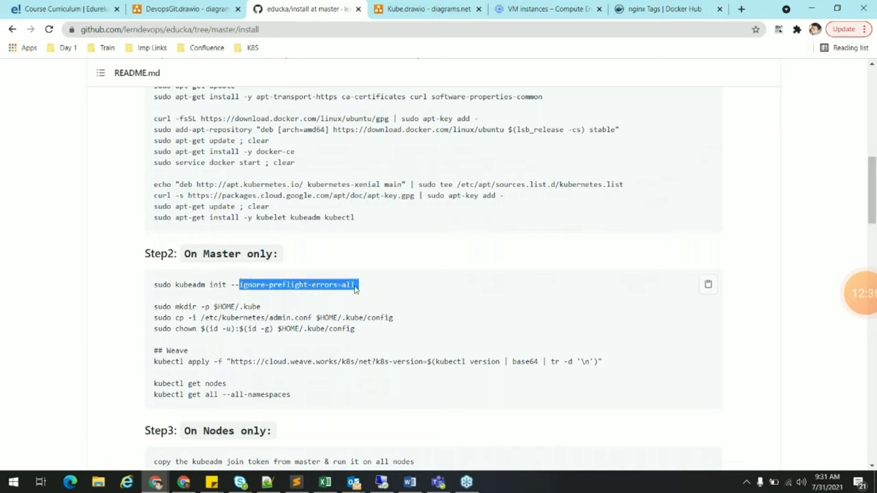
pyautogui.moveTo(155, 284); pyautogui.dragTo(353, 285)
pyautogui.hotkey('ctrl', 'c')
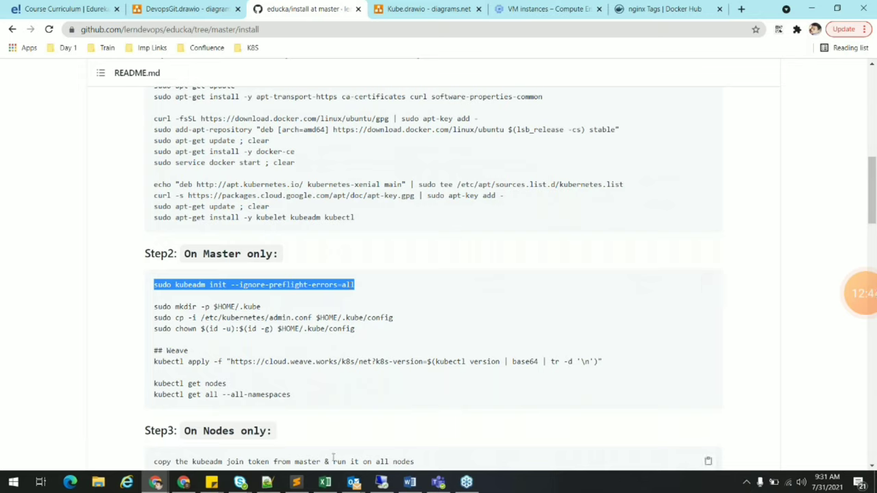
pyautogui.moveTo(384, 478)
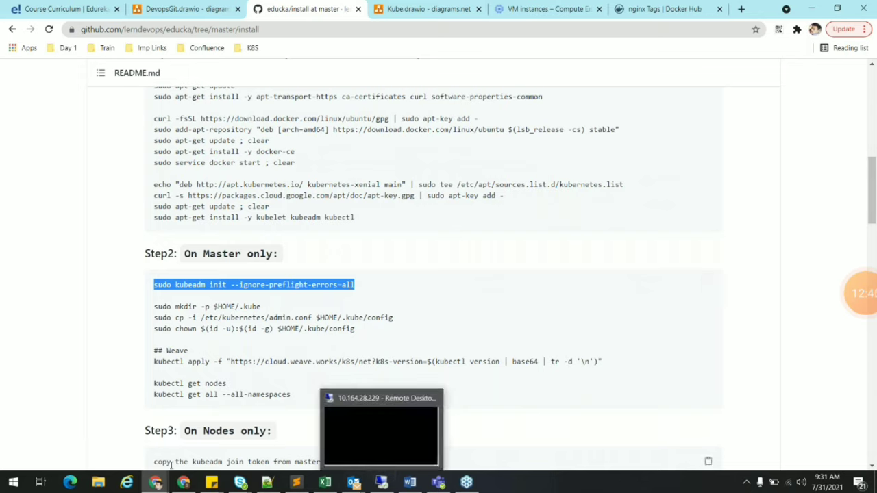
pyautogui.click(157, 483)
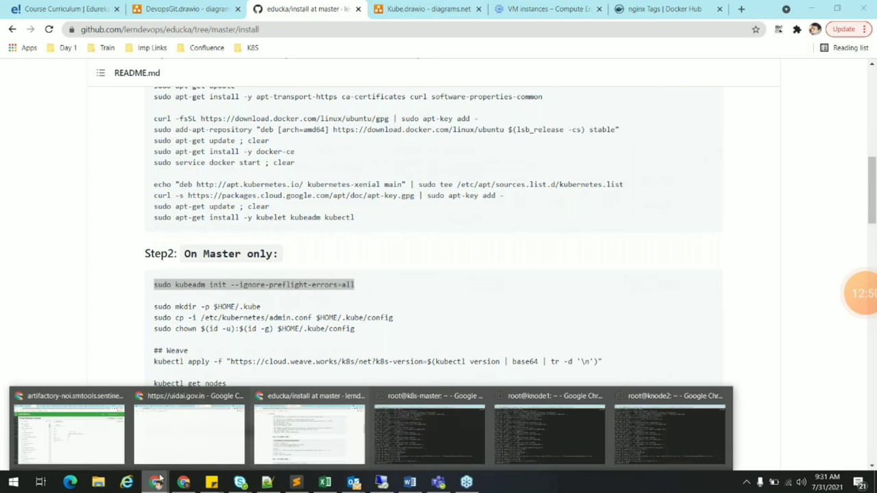
# Step: Run 'sudo kubeadm init --ignore-preflight-errors=all' on k8s-master and confirm the control plane initialized successfully
pyautogui.click(429, 431)
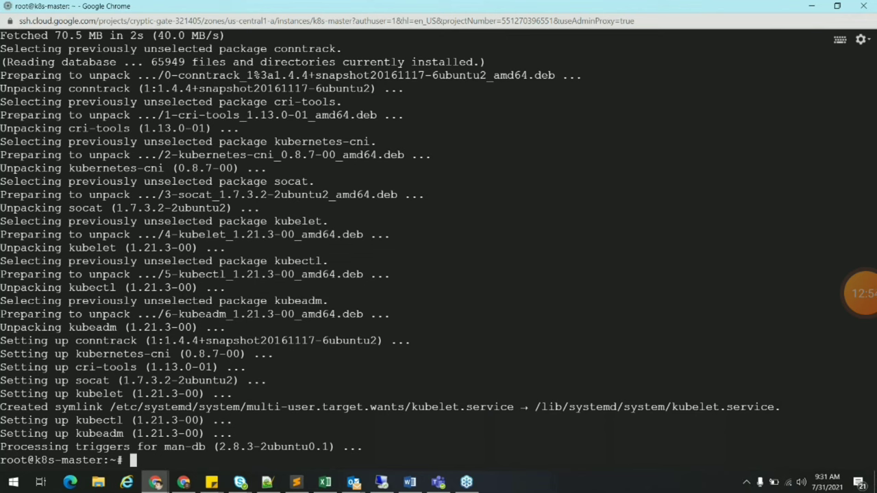
pyautogui.press('Return')
pyautogui.press('Return')
pyautogui.press('Return')
pyautogui.press('Return')
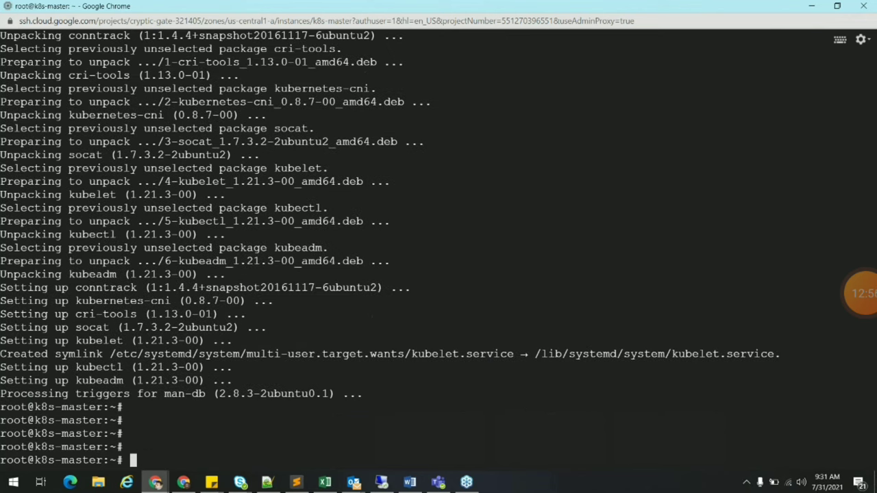
pyautogui.hotkey('ctrl', 'v')
pyautogui.press('Return')
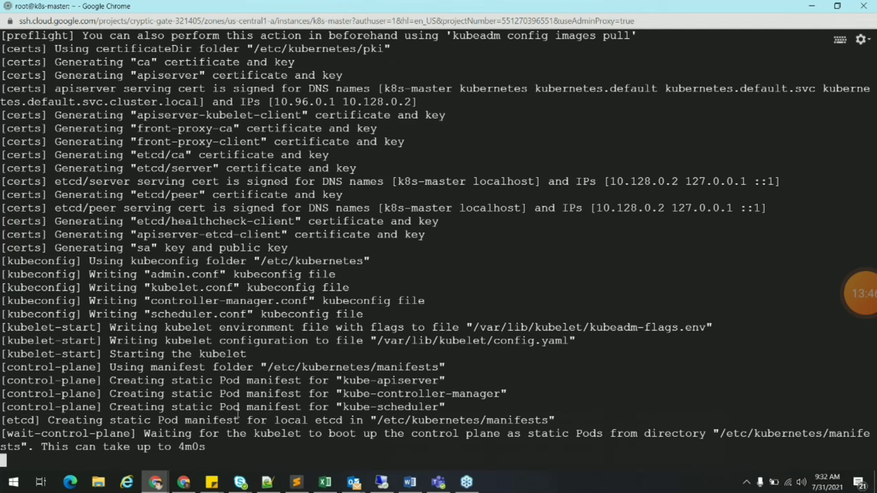
pyautogui.scroll(1, 238, 414)
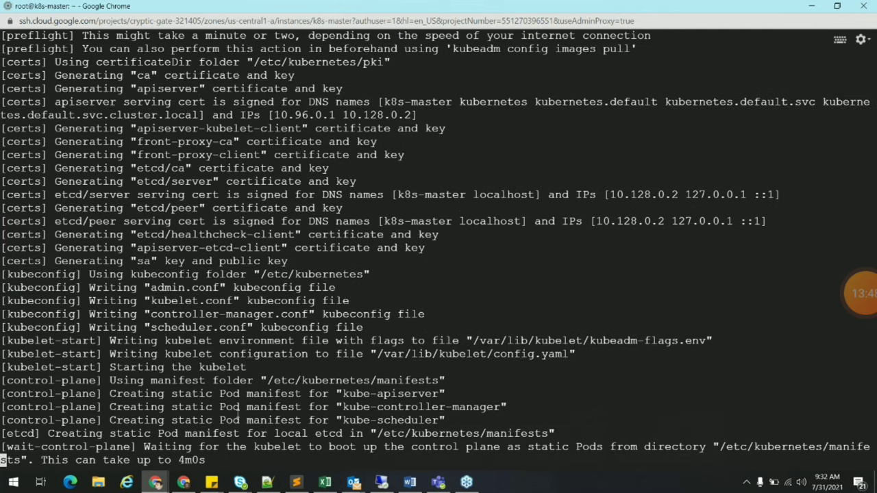
pyautogui.scroll(-1, 238, 415)
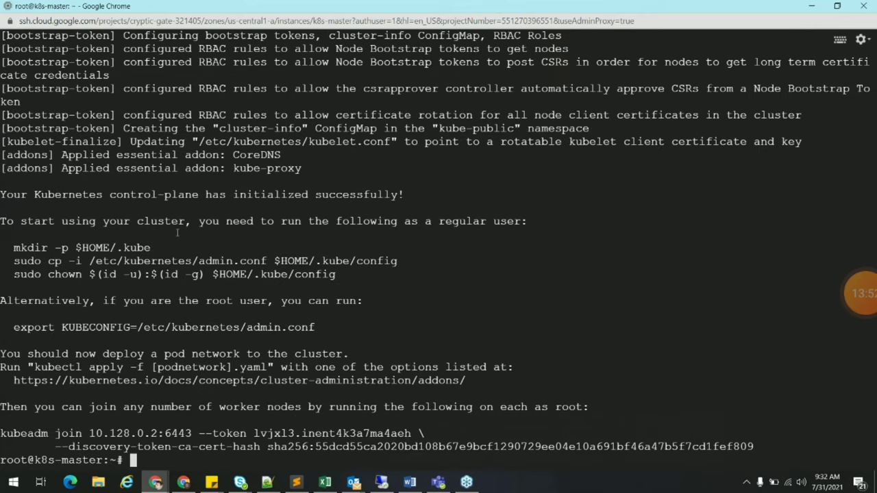
pyautogui.moveTo(1, 195); pyautogui.dragTo(416, 198)
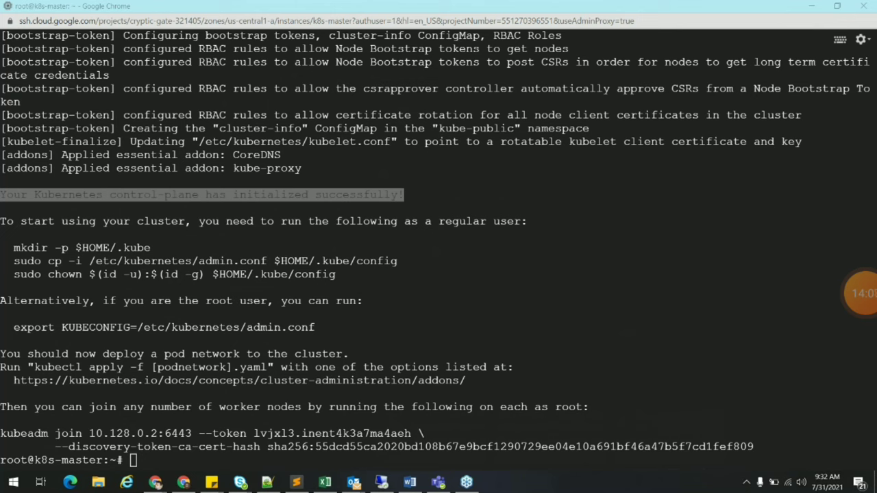
# Step: Copy the kubeconfig setup steps, pod network note and worker join command from the init output
pyautogui.click(429, 210)
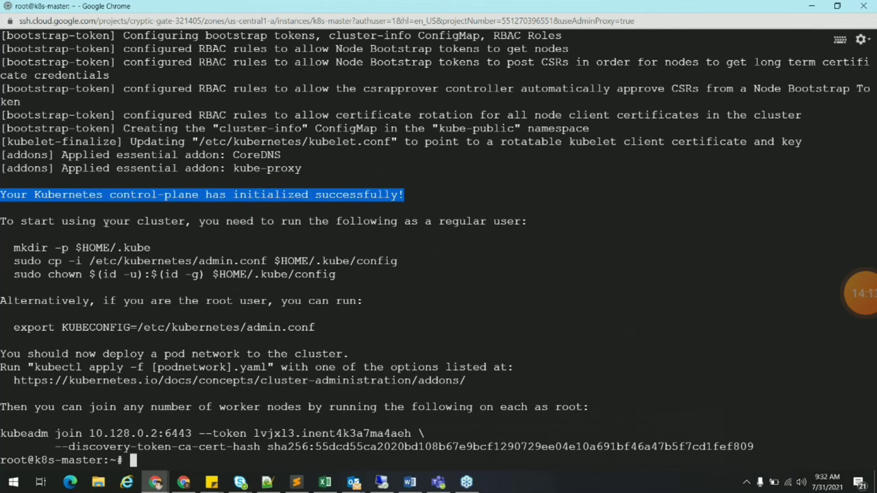
pyautogui.moveTo(1, 221); pyautogui.dragTo(514, 226)
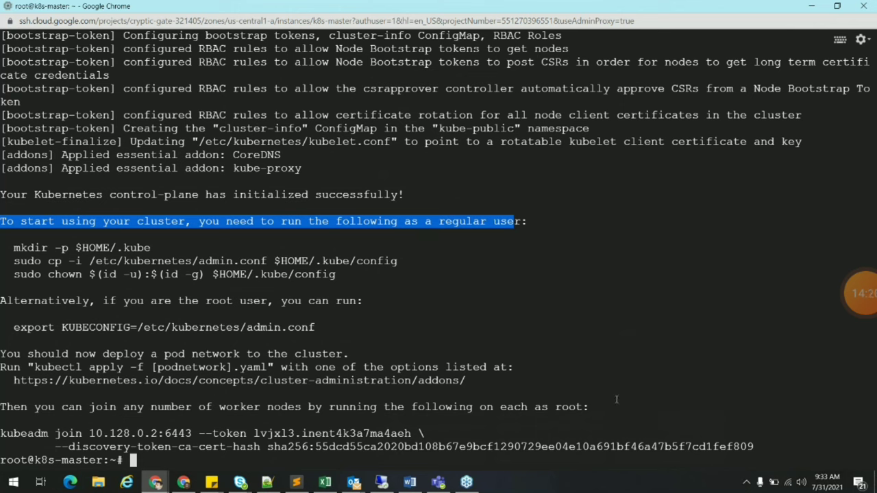
pyautogui.moveTo(757, 446); pyautogui.dragTo(2, 221)
pyautogui.hotkey('ctrl', 'c')
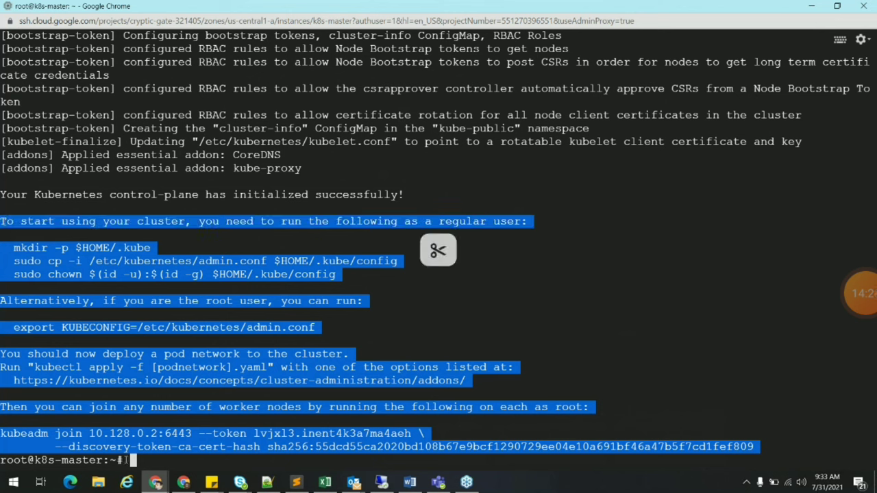
pyautogui.moveTo(269, 484)
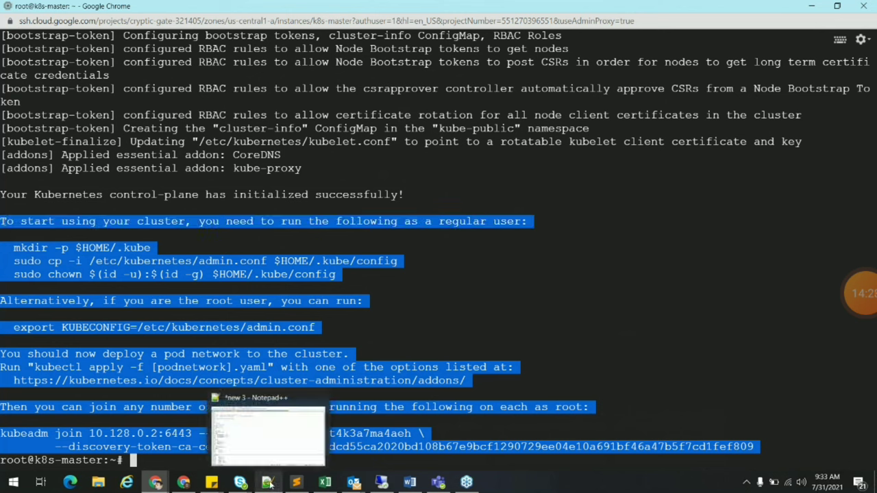
# Step: Paste the post-init instructions and join command into a new Notepad++ document, new 14
pyautogui.click(269, 484)
pyautogui.hotkey('ctrl', 'n')
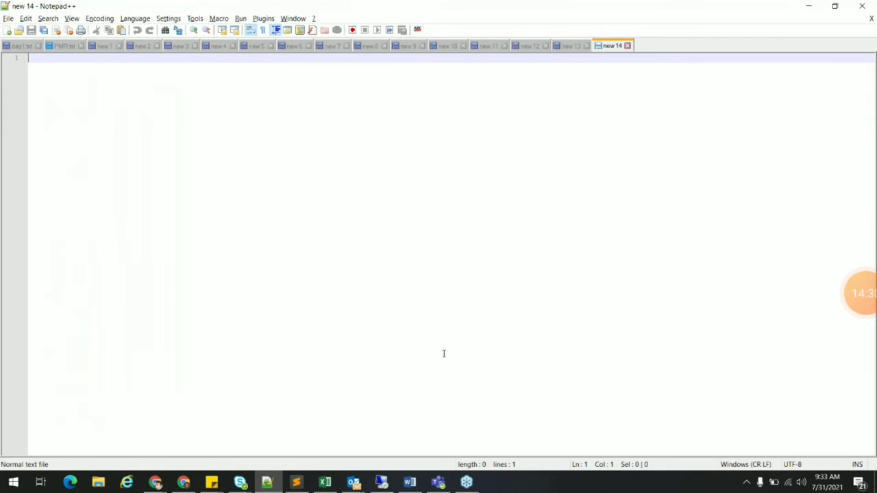
pyautogui.hotkey('ctrl', 'v')
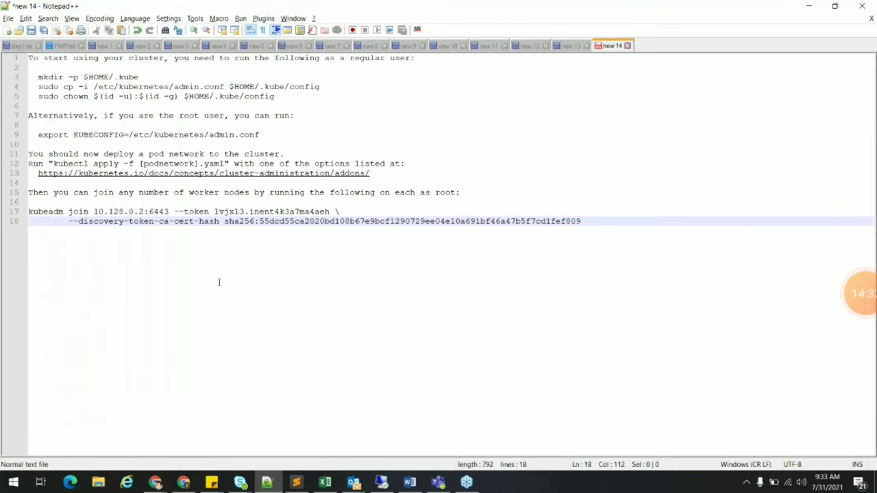
pyautogui.scroll(1, 218, 282)
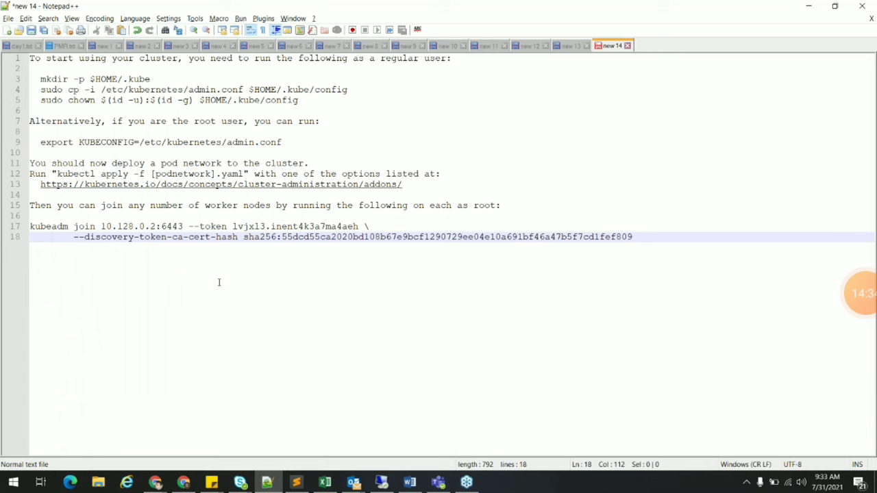
pyautogui.scroll(1, 219, 282)
pyautogui.hotkey('alt', 'Tab')
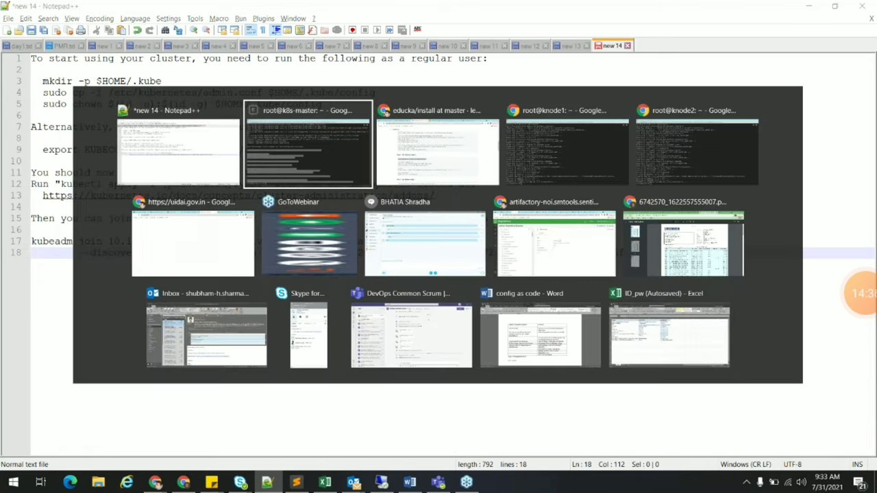
# Step: Run 'kubectl version' after fixing the mistyped flag, and note client version v1.21.3
pyautogui.press('Return')
pyautogui.press('Return')
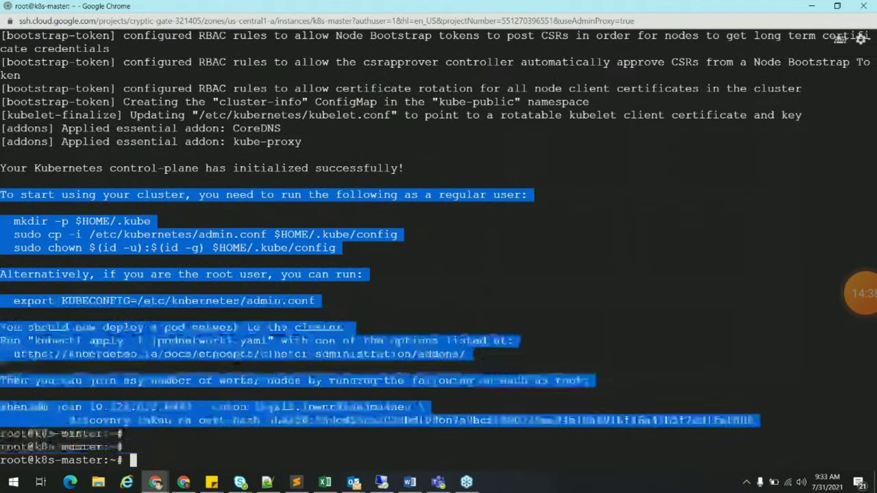
pyautogui.write('kubectl --version')
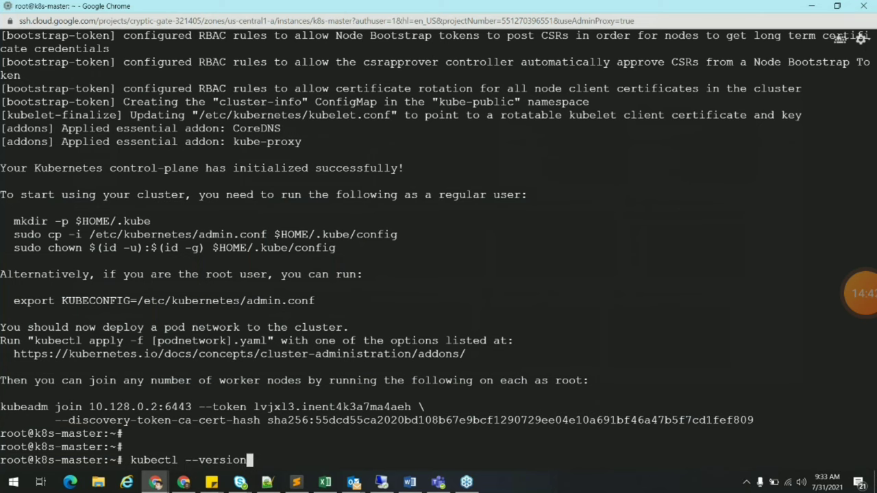
pyautogui.press('Return')
pyautogui.press('Up')
pyautogui.press('Left')
pyautogui.press('Left')
pyautogui.press('Left')
pyautogui.press('Left')
pyautogui.press('Left')
pyautogui.press('Left')
pyautogui.press('Left')
pyautogui.press('BackSpace')
pyautogui.press('BackSpace')
pyautogui.press('BackSpace')
pyautogui.press('Return')
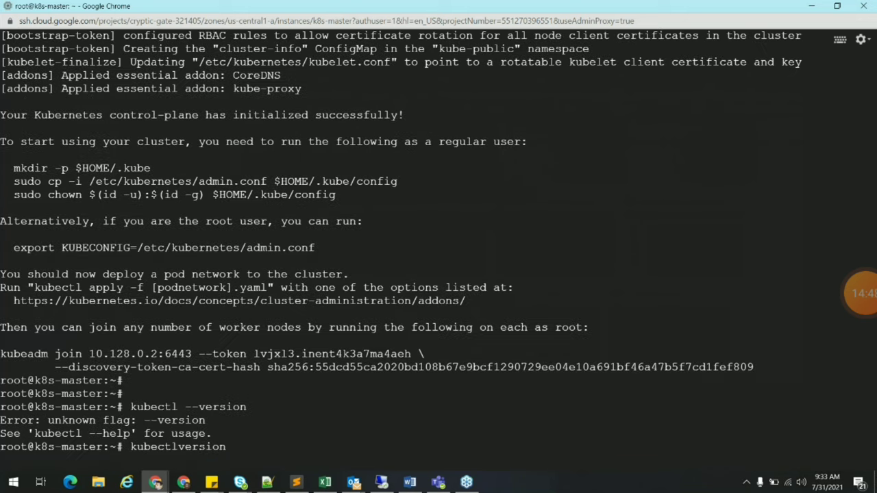
pyautogui.press('Up')
pyautogui.press('Left')
pyautogui.press('Left')
pyautogui.press('Left')
pyautogui.press('Left')
pyautogui.press('Left')
pyautogui.press('Left')
pyautogui.press('Left')
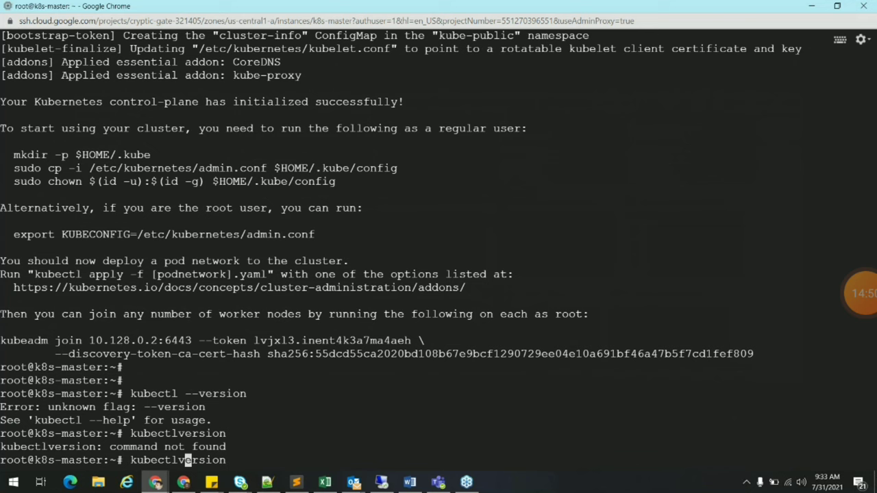
pyautogui.press('Return')
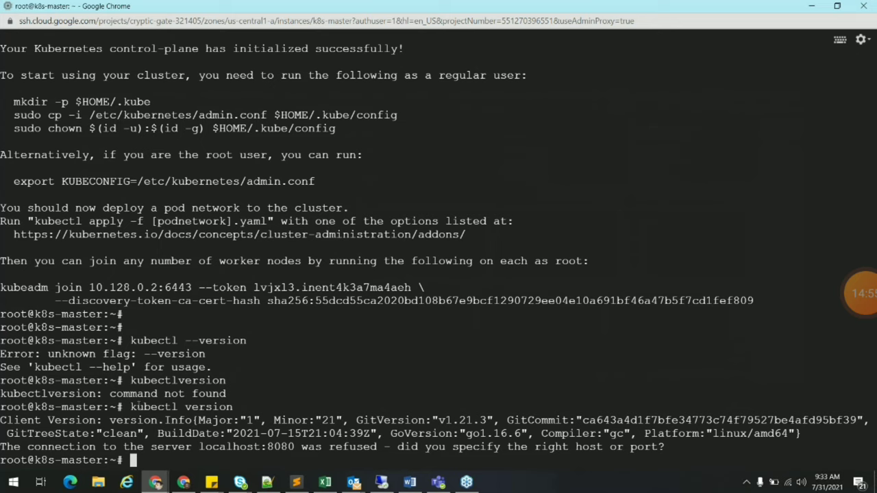
pyautogui.doubleClick(153, 407)
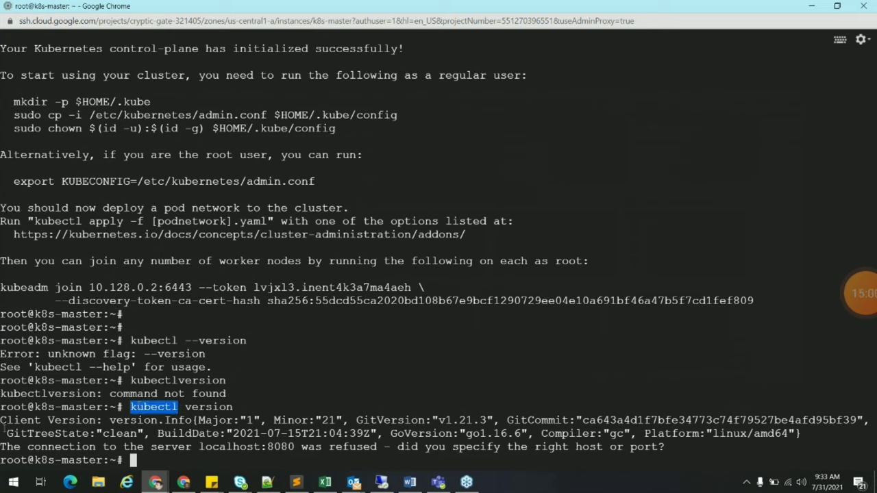
pyautogui.click(59, 424)
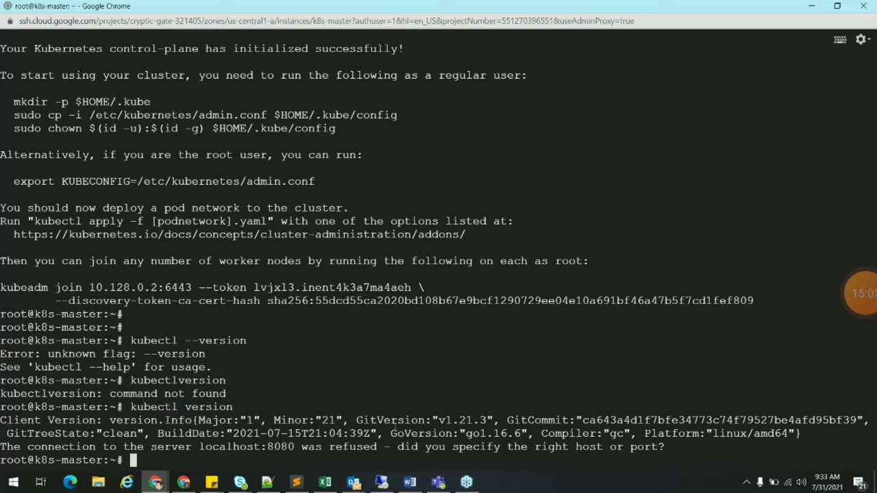
pyautogui.doubleClick(444, 420)
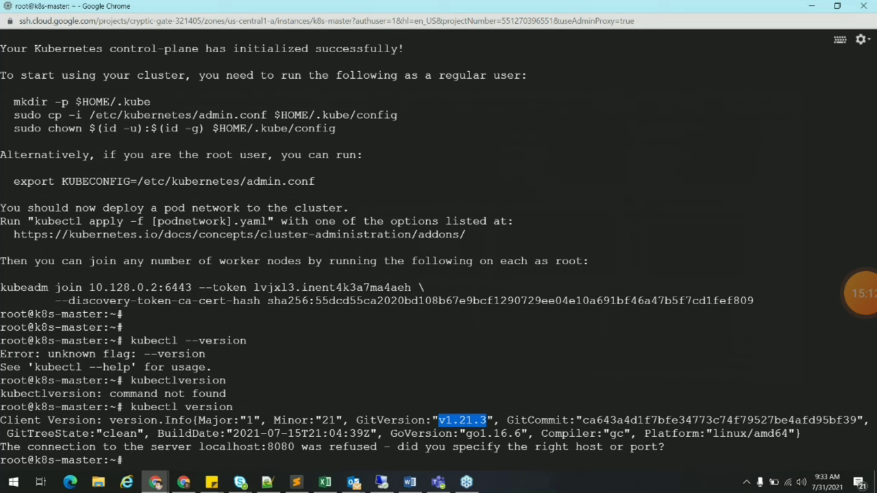
# Step: Run 'kubectl version --short', then enter 'kubectl get nodes' at the prompt
pyautogui.press('Return')
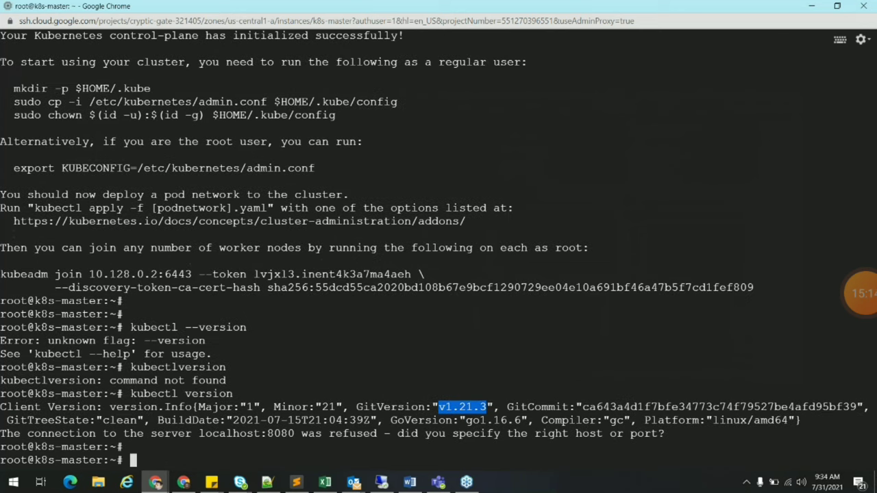
pyautogui.press('Up')
pyautogui.write('--short')
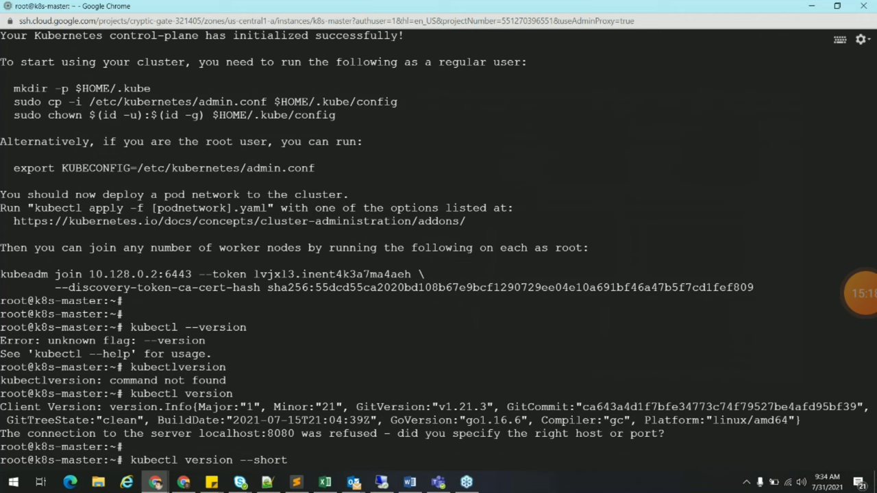
pyautogui.press('Return')
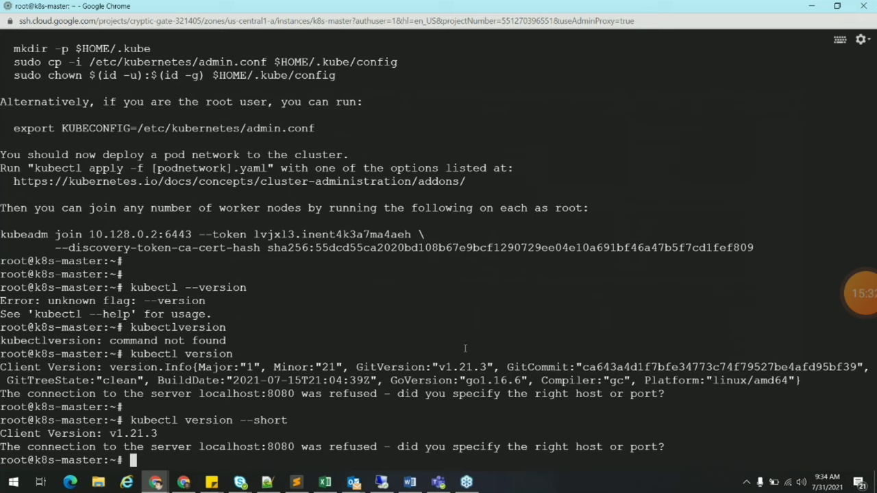
pyautogui.press('Return')
pyautogui.press('Return')
pyautogui.write('kubectl get nodes')
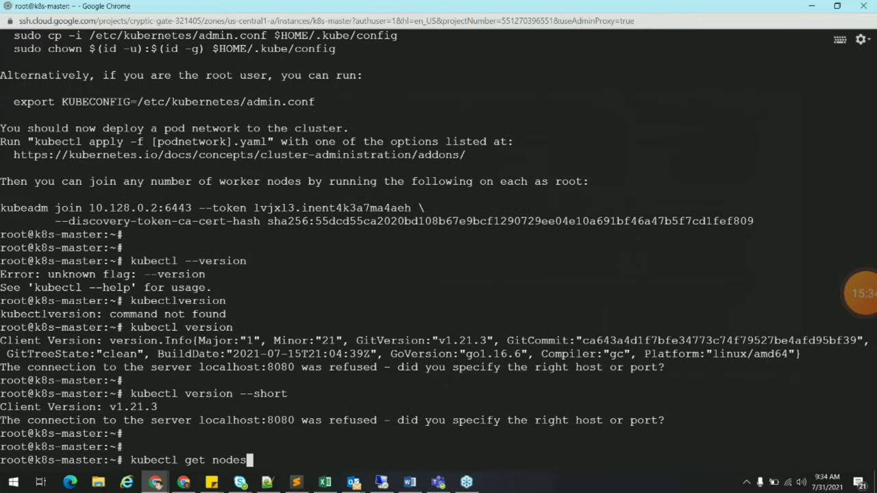
# Step: Try 'kubectl get nodes', then cd into /etc/kubernetes and list its files with ls -ltr
pyautogui.press('Return')
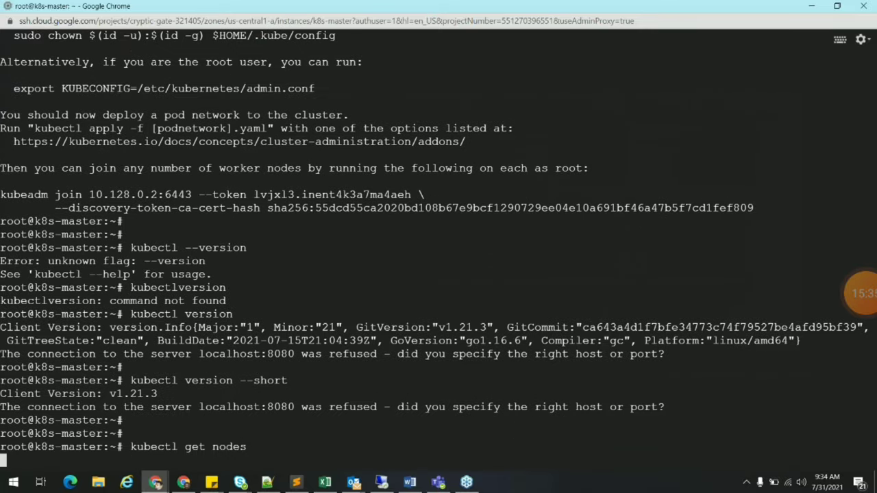
pyautogui.press('Return')
pyautogui.press('Return')
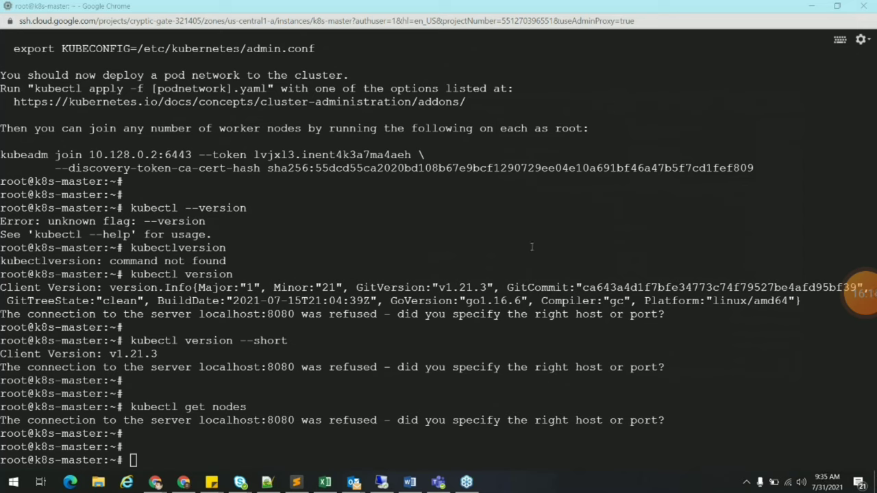
pyautogui.write('cd /etc/')
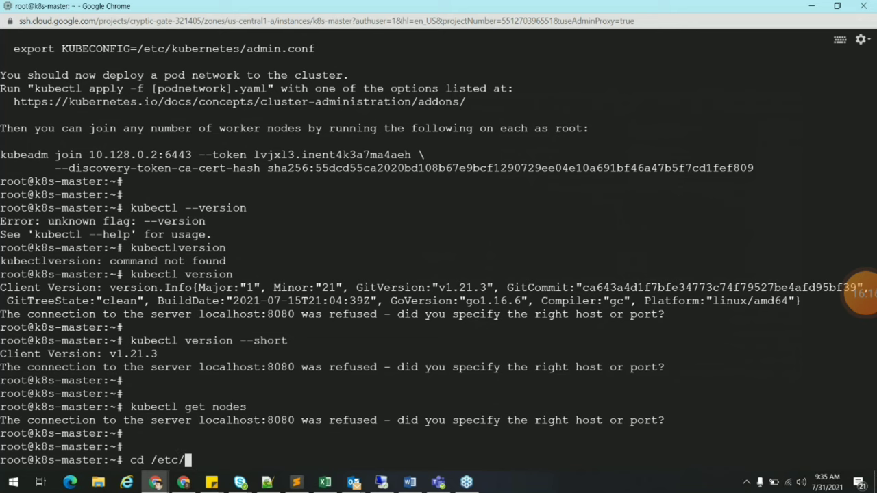
pyautogui.write('ku')
pyautogui.press('Tab')
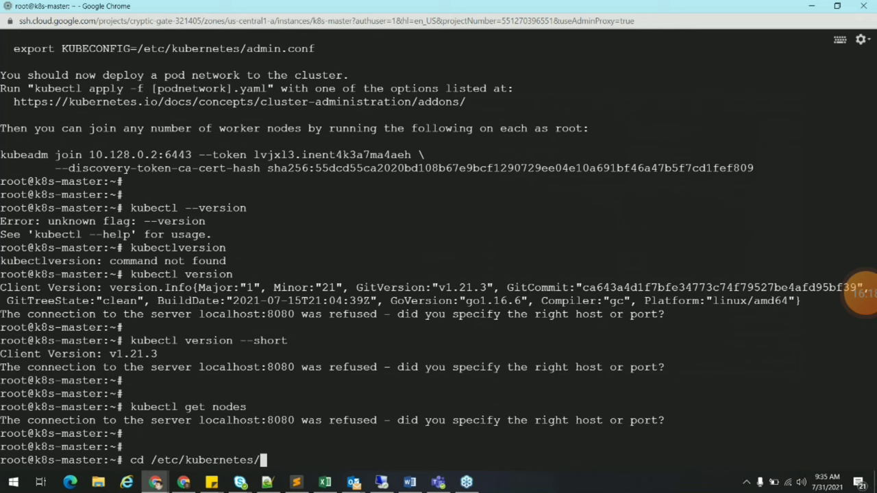
pyautogui.press('Return')
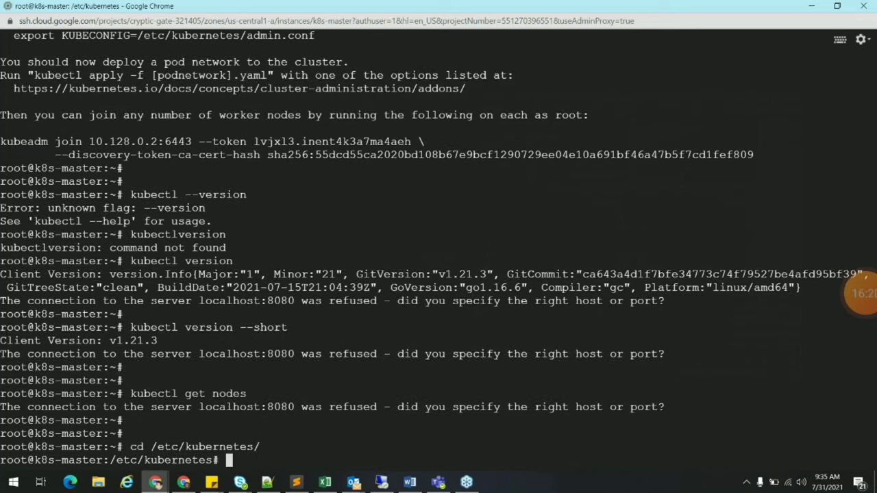
pyautogui.press('Return')
pyautogui.press('Return')
pyautogui.write('ls -ltr')
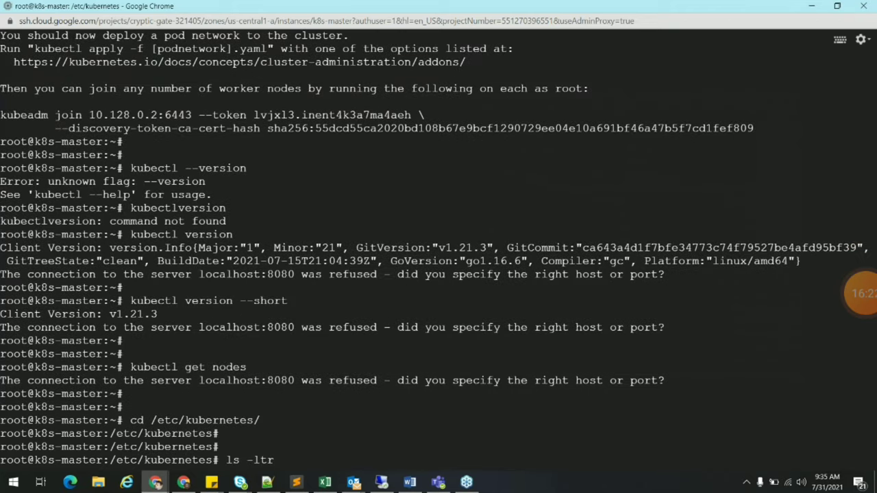
pyautogui.press('Return')
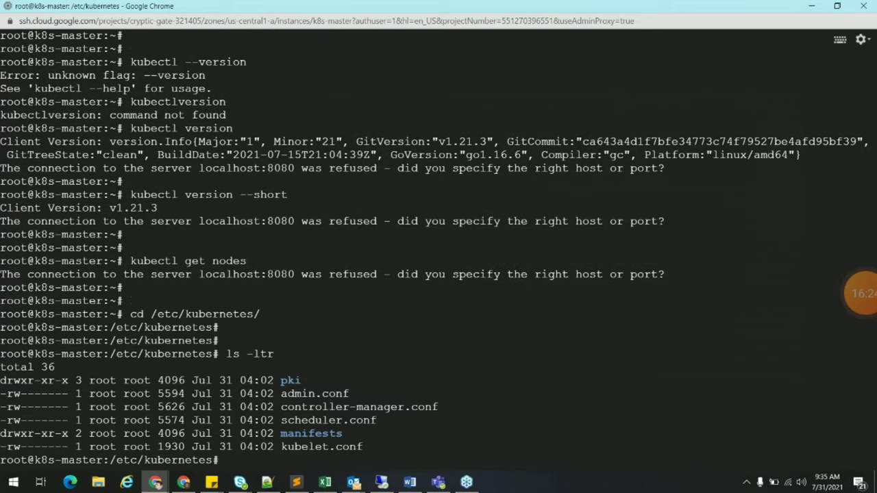
# Step: Recall 'kubectl version --short' and append '--kubeconfig=' to it
pyautogui.press('Return')
pyautogui.doubleClick(315, 381)
pyautogui.press('super+c')
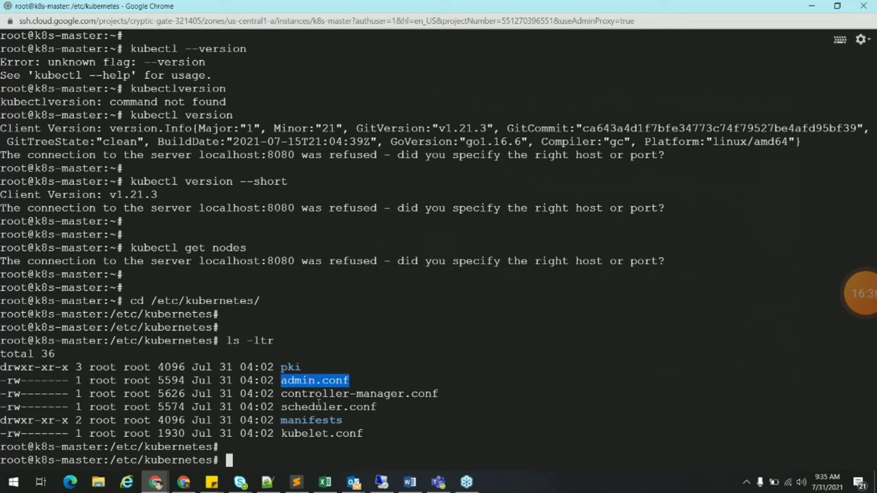
pyautogui.press('Up')
pyautogui.press('Up')
pyautogui.press('Up')
pyautogui.press('Up')
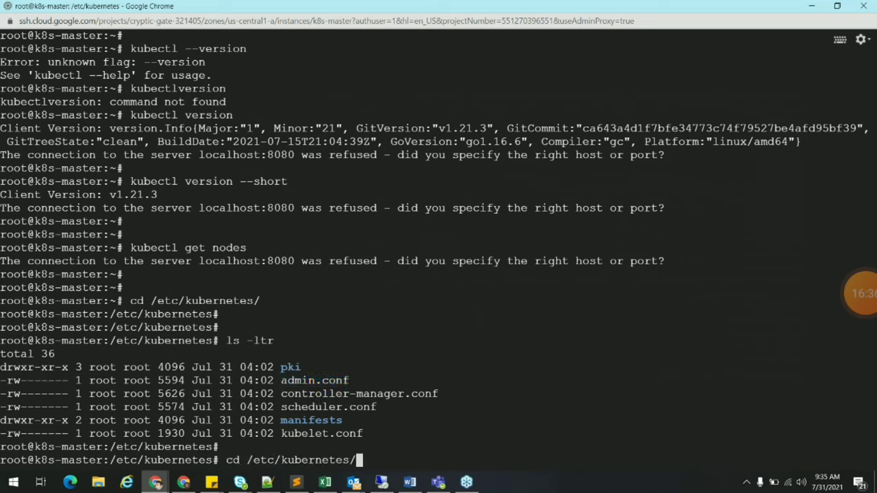
pyautogui.press('Left')
pyautogui.press('Left')
pyautogui.press('Left')
pyautogui.press('Left')
pyautogui.press('Left')
pyautogui.press('Left')
pyautogui.press('End')
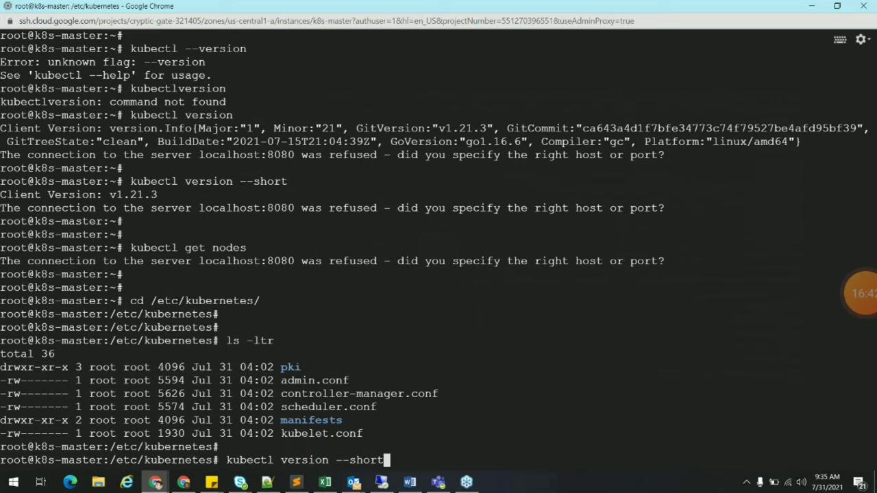
pyautogui.write('--kubeconfig=')
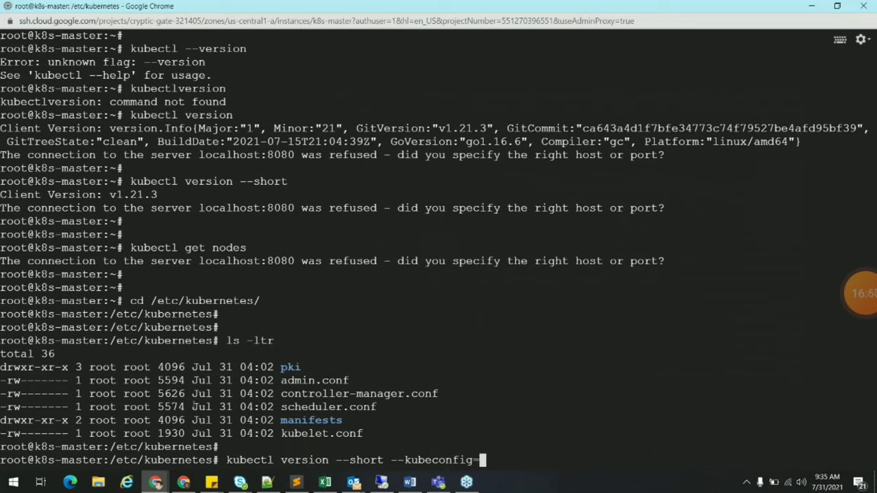
# Step: Complete the path /etc/kubernetes/admin.conf and run it, showing Server Version v1.21.3
pyautogui.doubleClick(142, 460)
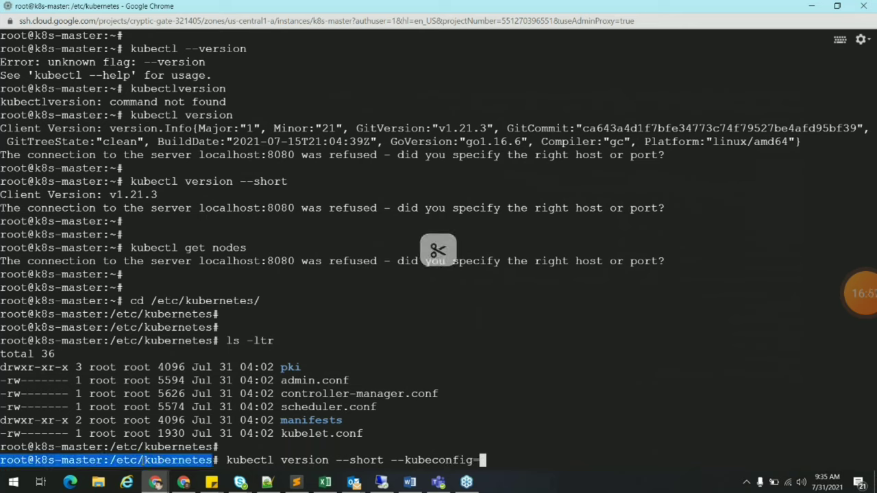
pyautogui.tripleClick(116, 460)
pyautogui.click(113, 459)
pyautogui.moveTo(111, 461); pyautogui.dragTo(209, 462)
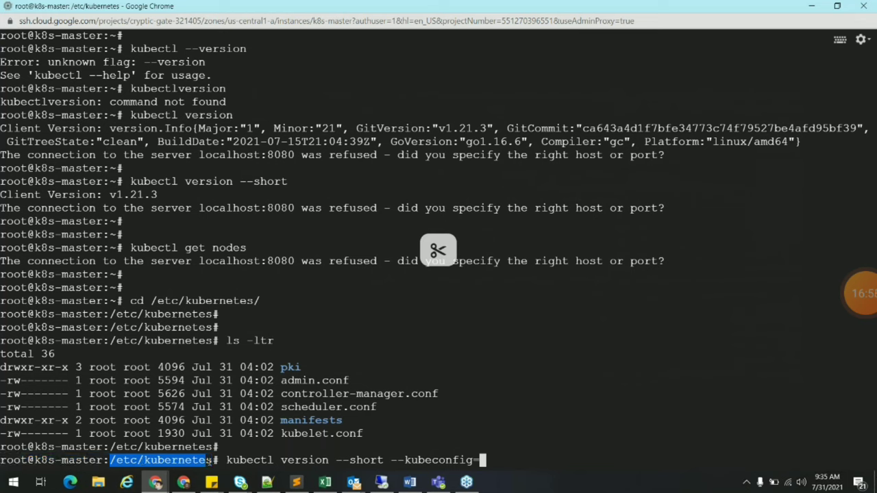
pyautogui.rightClick(209, 462)
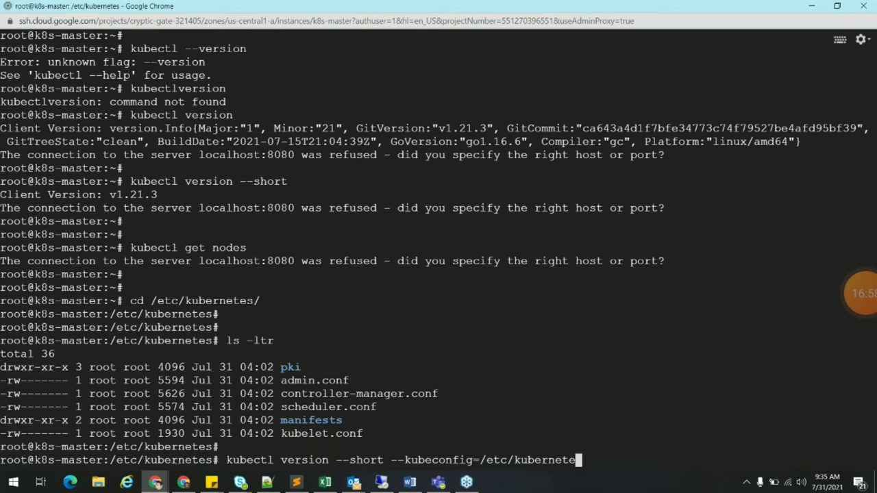
pyautogui.write('s/')
pyautogui.doubleClick(305, 381)
pyautogui.rightClick(305, 381)
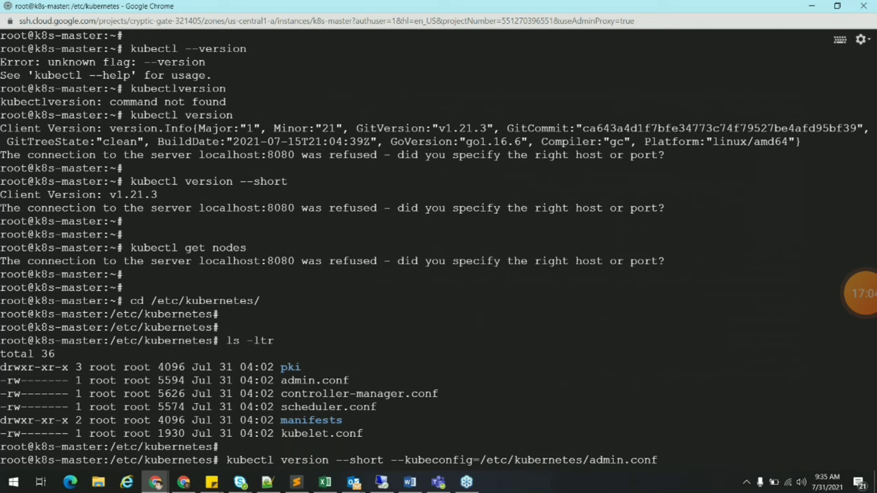
pyautogui.press('Return')
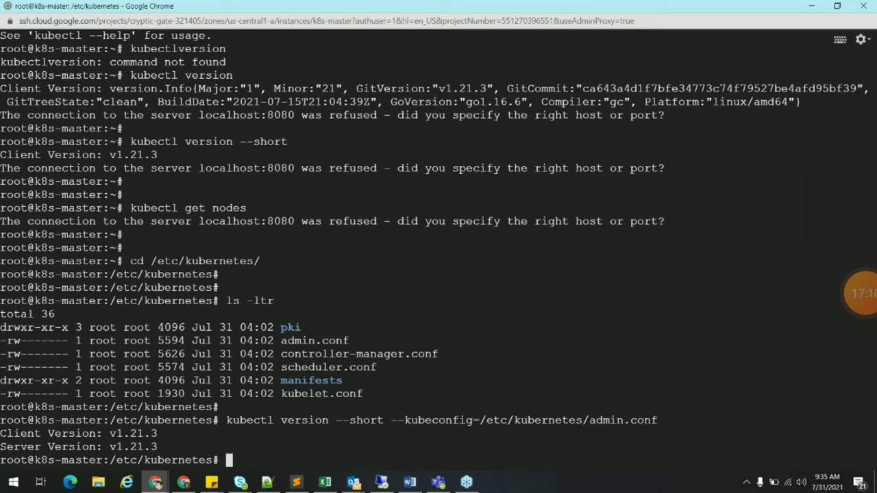
pyautogui.press('Return')
pyautogui.press('Return')
pyautogui.moveTo(0, 420); pyautogui.dragTo(164, 420)
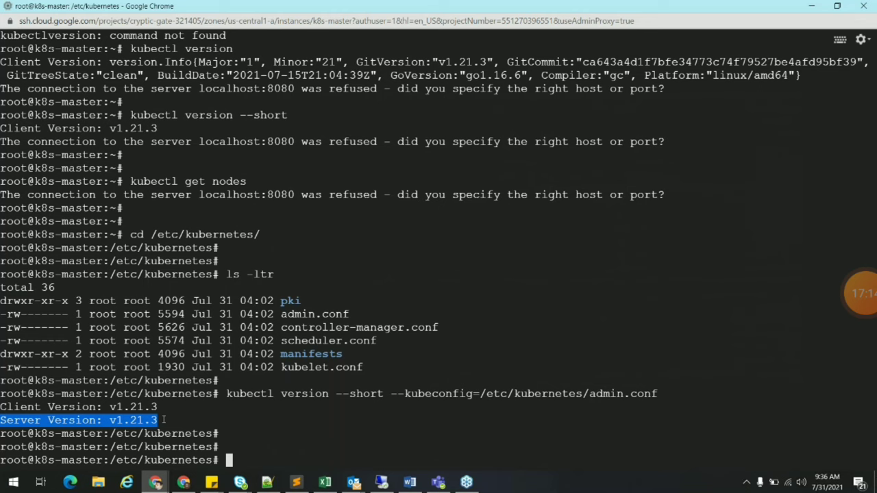
# Step: Run 'kubectl get nodes --kubeconfig=/etc/kubernetes/admin.conf' by editing the recalled command
pyautogui.press('Up')
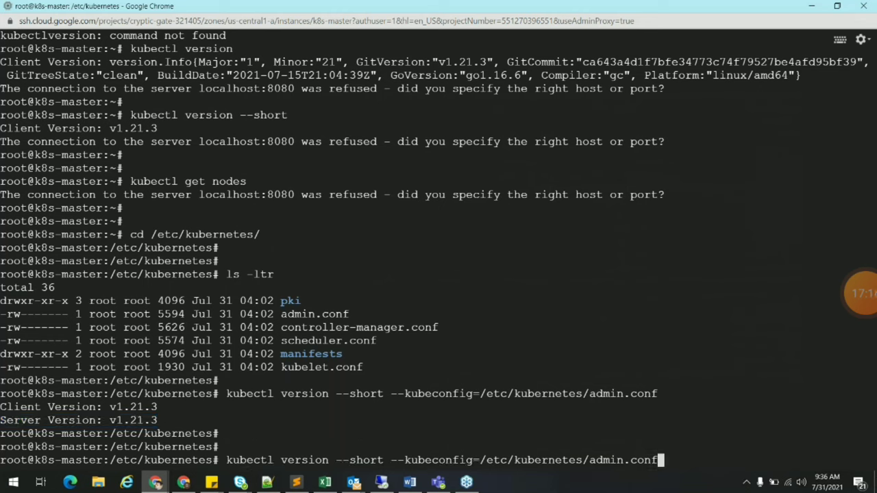
pyautogui.press('Left')
pyautogui.press('Left')
pyautogui.press('Left')
pyautogui.press('Left')
pyautogui.press('Left')
pyautogui.press('Left')
pyautogui.press('Left')
pyautogui.press('Left')
pyautogui.press('Left')
pyautogui.press('Left')
pyautogui.press('Left')
pyautogui.press('Left')
pyautogui.press('Left')
pyautogui.press('Left')
pyautogui.press('Left')
pyautogui.press('Left')
pyautogui.press('Left')
pyautogui.press('Left')
pyautogui.press('Left')
pyautogui.press('Left')
pyautogui.press('Left')
pyautogui.press('Left')
pyautogui.press('Left')
pyautogui.press('Right')
pyautogui.press('BackSpace')
pyautogui.press('BackSpace')
pyautogui.press('BackSpace')
pyautogui.press('BackSpace')
pyautogui.press('BackSpace')
pyautogui.press('BackSpace')
pyautogui.press('BackSpace')
pyautogui.press('BackSpace')
pyautogui.press('BackSpace')
pyautogui.press('BackSpace')
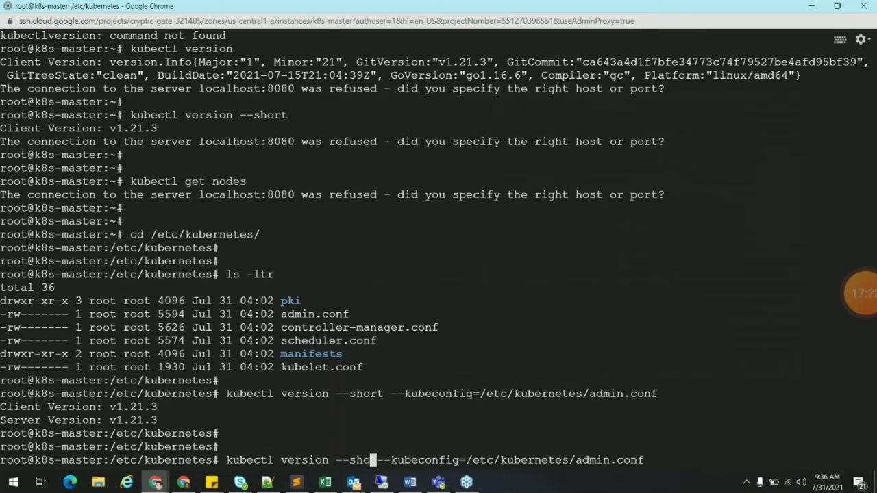
pyautogui.press('BackSpace')
pyautogui.press('BackSpace')
pyautogui.press('BackSpace')
pyautogui.press('BackSpace')
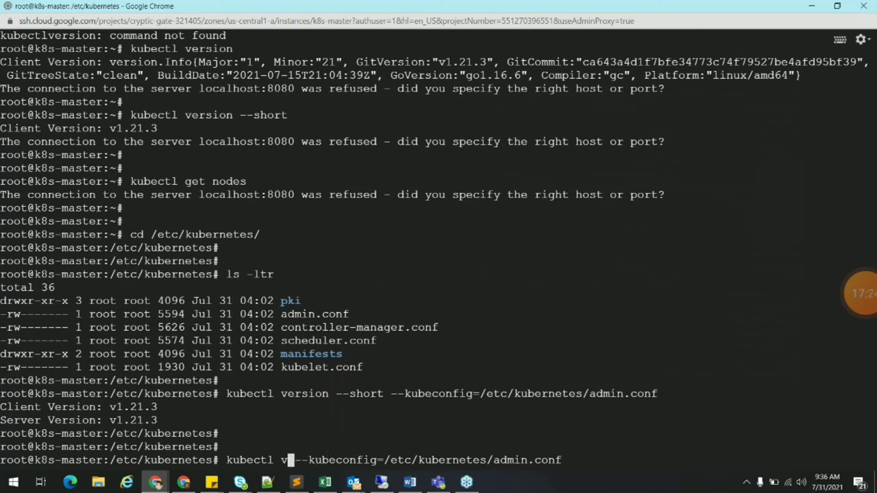
pyautogui.press('BackSpace')
pyautogui.write('get nodes')
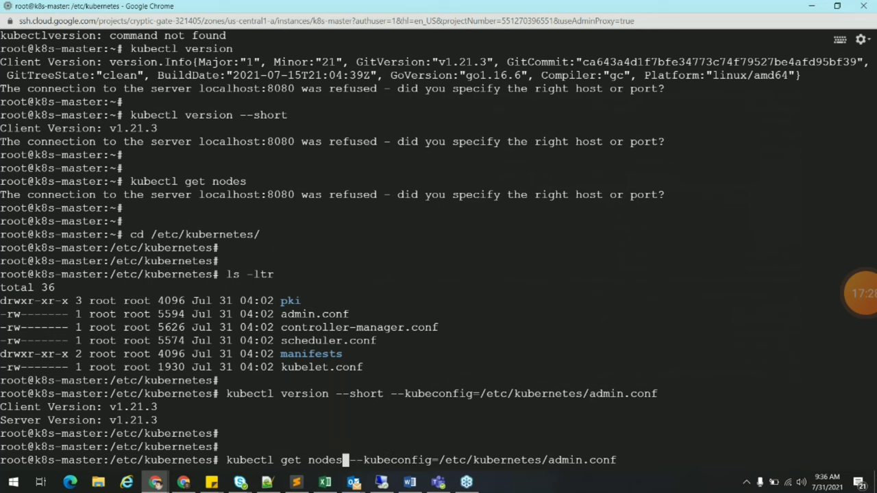
pyautogui.press('Return')
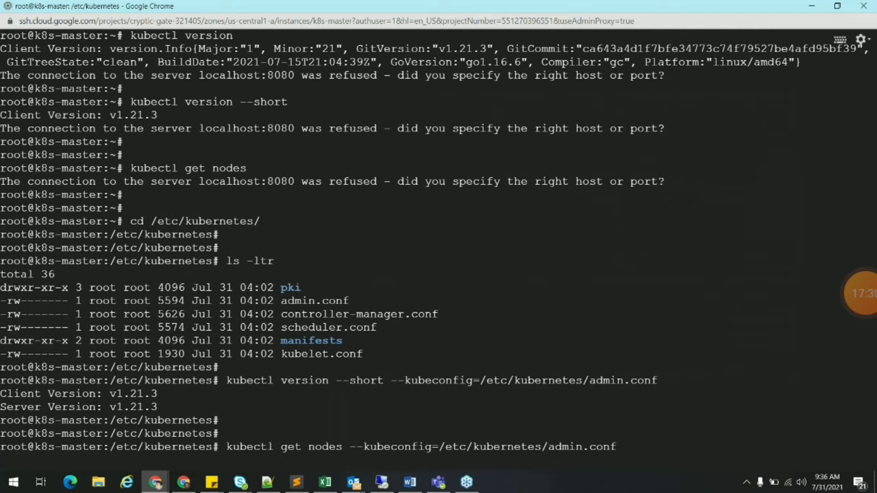
# Step: Point out k8s-master's control-plane,master roles, 3m42s age and the --kubeconfig option
pyautogui.doubleClick(12, 447)
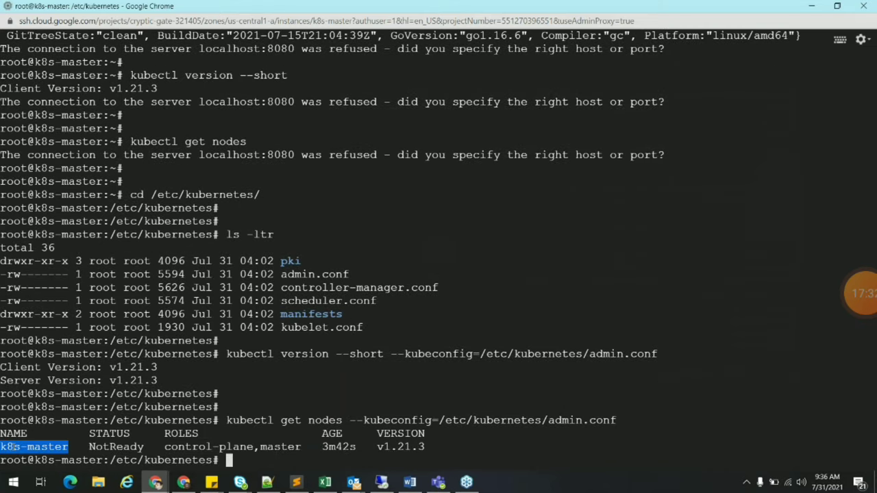
pyautogui.doubleClick(184, 446)
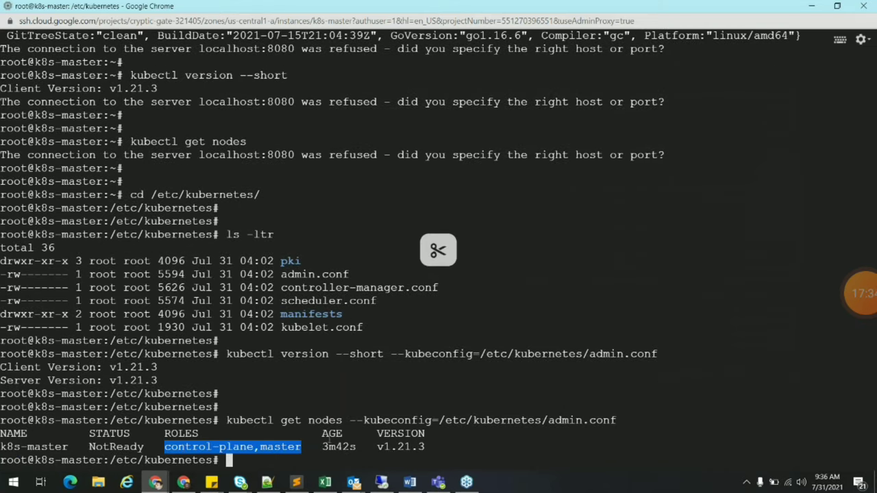
pyautogui.doubleClick(340, 446)
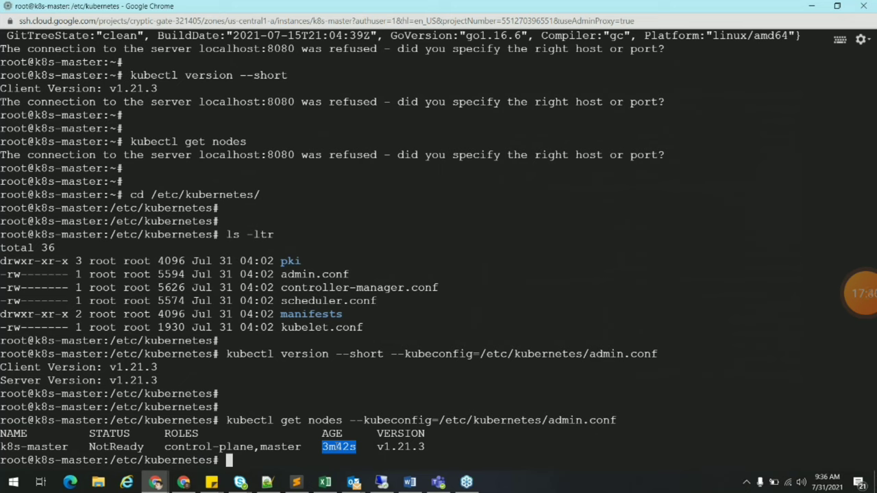
pyautogui.click(381, 413)
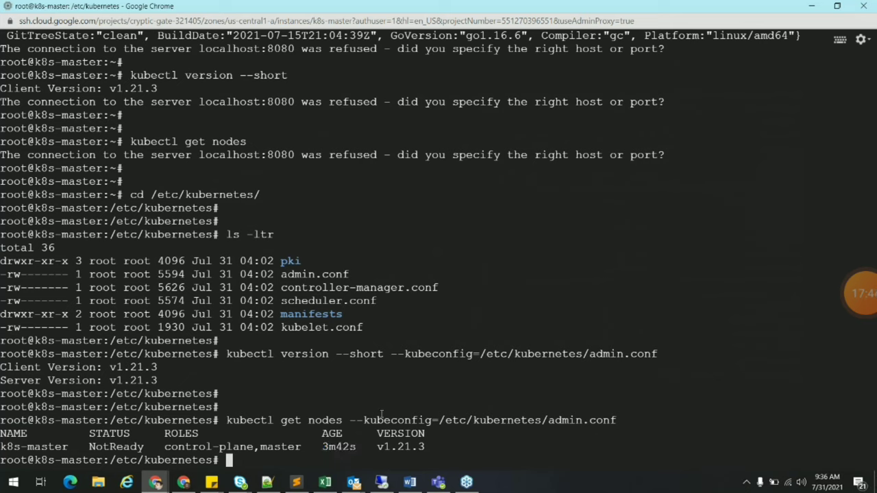
pyautogui.doubleClick(384, 420)
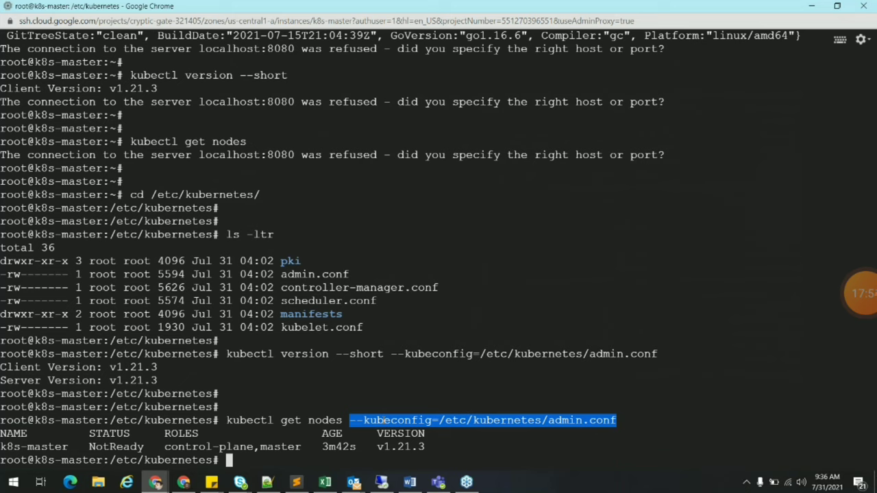
pyautogui.click(350, 420)
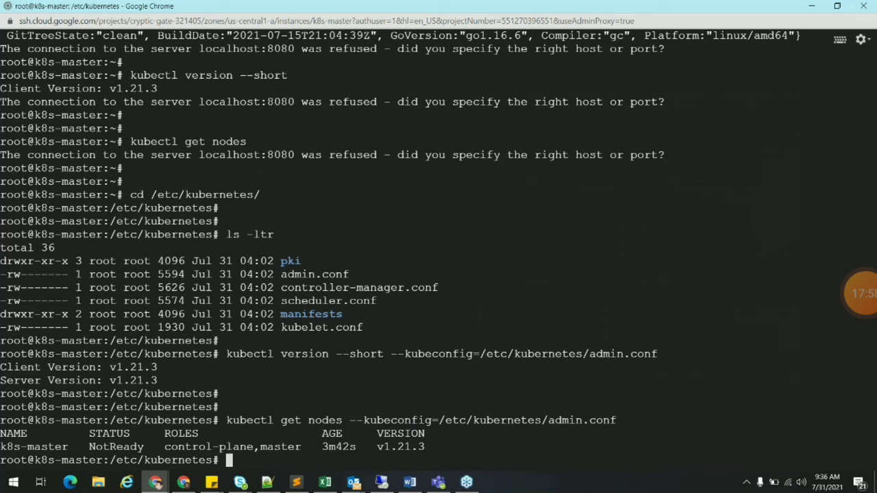
pyautogui.hotkey('alt', 'Tab')
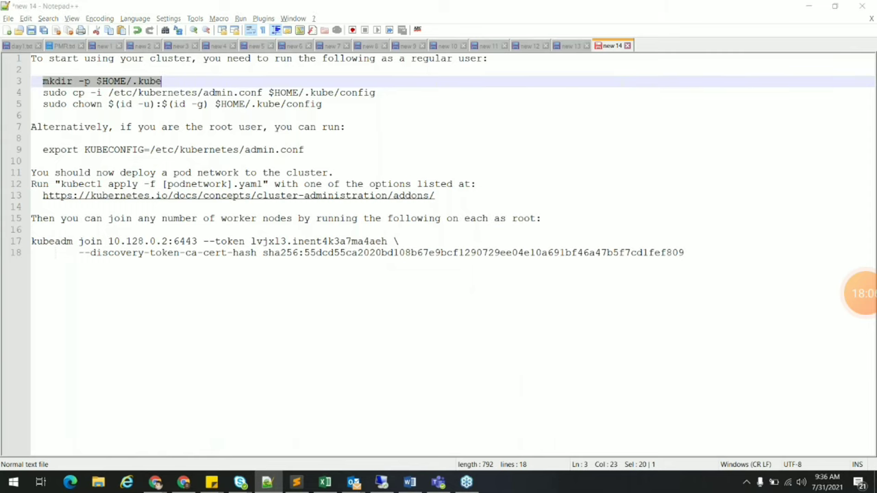
# Step: Create the .kube directory in the home folder and confirm it with 'ls -ltra'
pyautogui.hotkey('alt', 'Tab')
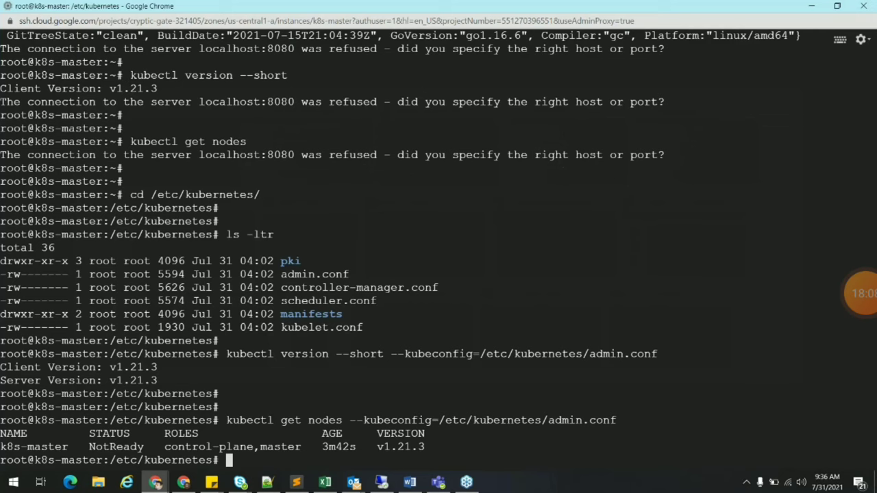
pyautogui.write('cd')
pyautogui.press('Return')
pyautogui.write('mkdir -p $HOME/.kube')
pyautogui.press('Return')
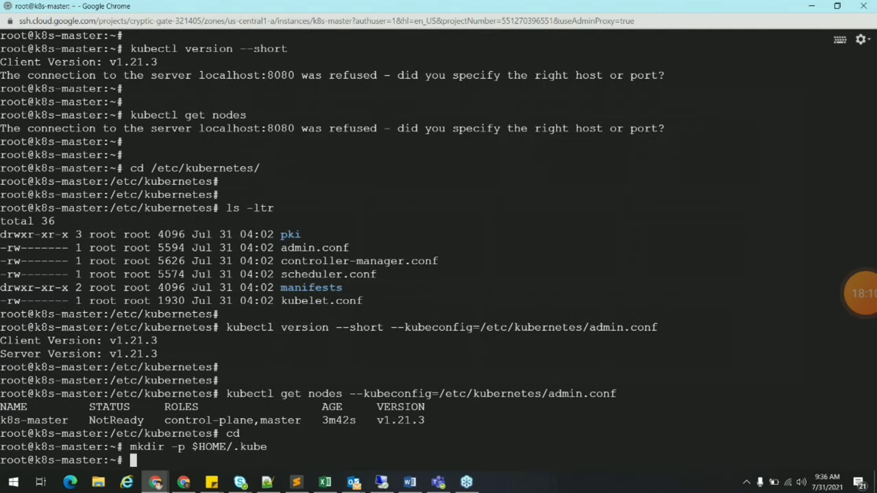
pyautogui.write('ls -ltra')
pyautogui.press('Return')
pyautogui.doubleClick(305, 433)
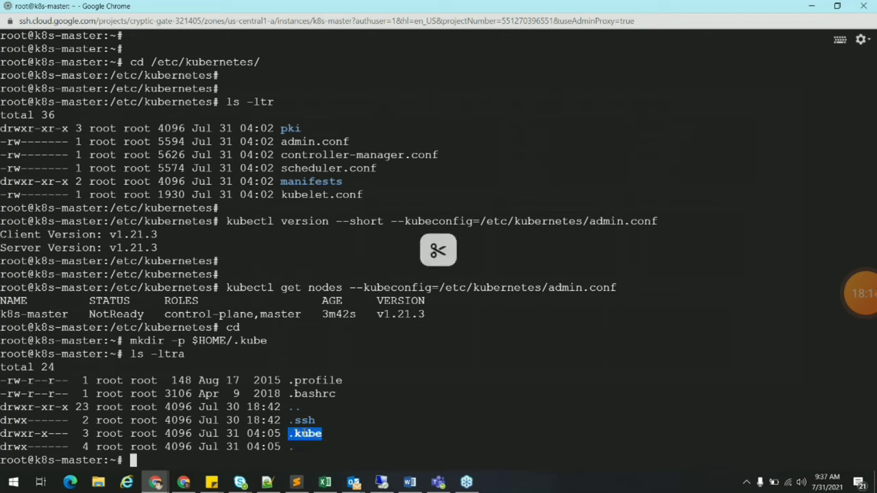
# Step: Select the 'sudo cp -i /etc/kubernetes/admin.conf $HOME/.kube/config' line in the notes
pyautogui.click(387, 414)
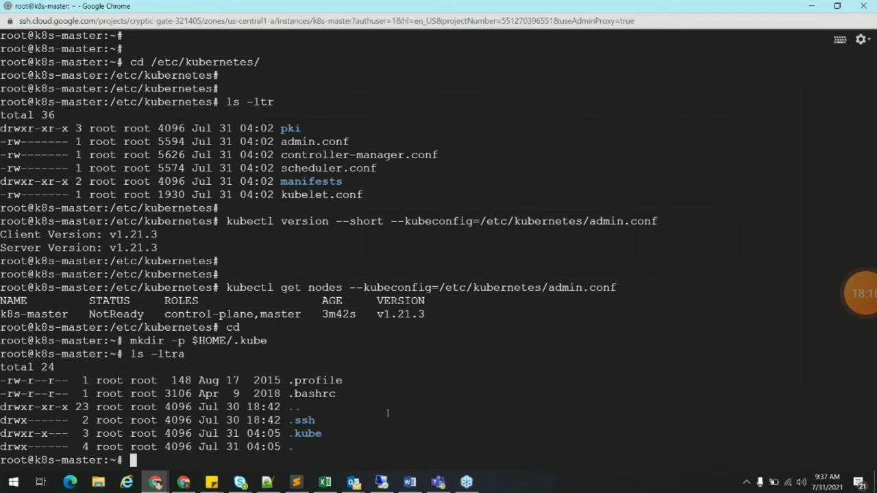
pyautogui.hotkey('alt', 'Tab')
pyautogui.moveTo(43, 93); pyautogui.dragTo(377, 92)
pyautogui.hotkey('ctrl', 'c')
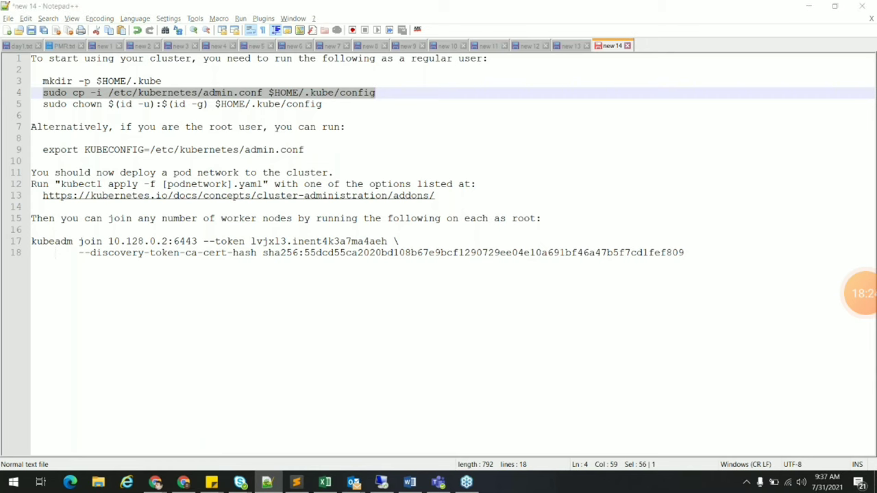
# Step: Copy admin.conf to $HOME/.kube/config and run the chown command from the notes
pyautogui.hotkey('alt', 'Tab')
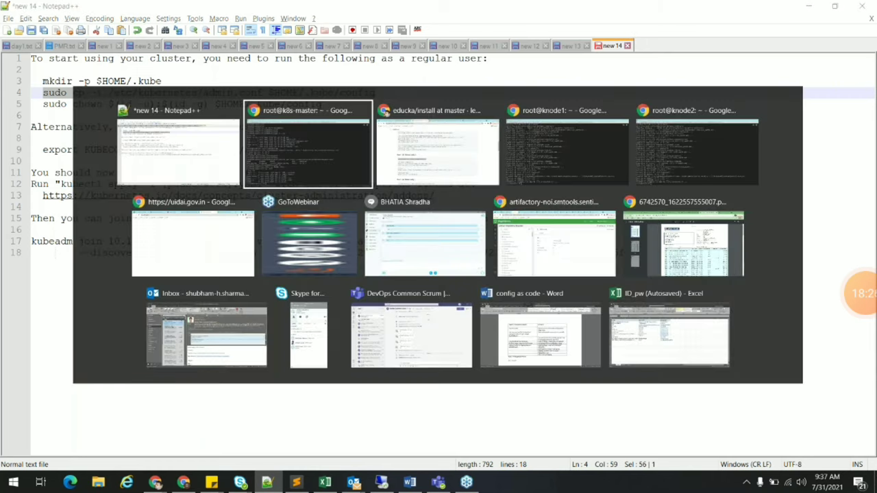
pyautogui.hotkey('ctrl', 'v')
pyautogui.press('Return')
pyautogui.hotkey('alt', 'Tab')
pyautogui.moveTo(42, 103)
pyautogui.mouseDown()
pyautogui.moveTo(67, 103)
pyautogui.moveTo(30, 116)
pyautogui.mouseUp()
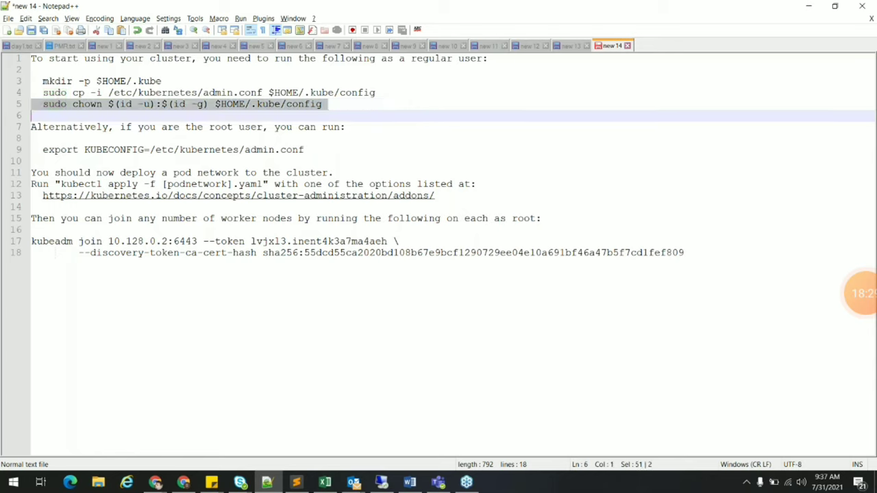
pyautogui.click(55, 104)
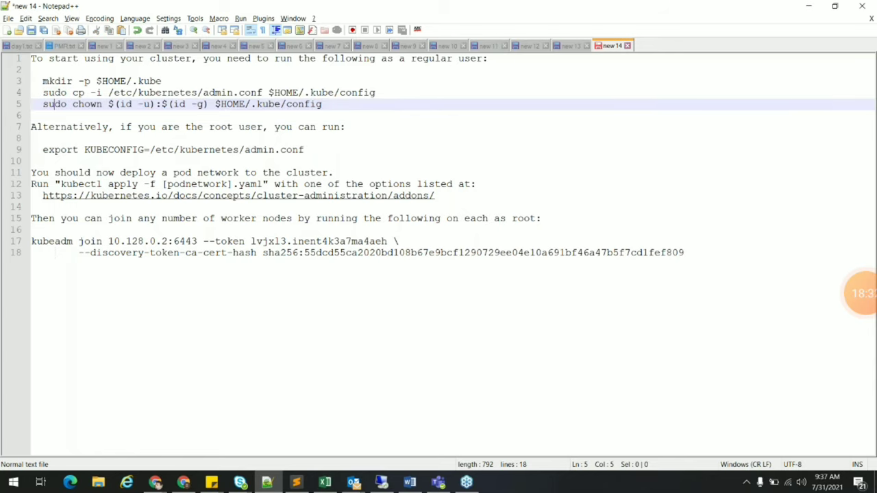
pyautogui.moveTo(42, 103); pyautogui.dragTo(323, 104)
pyautogui.hotkey('ctrl', 'c')
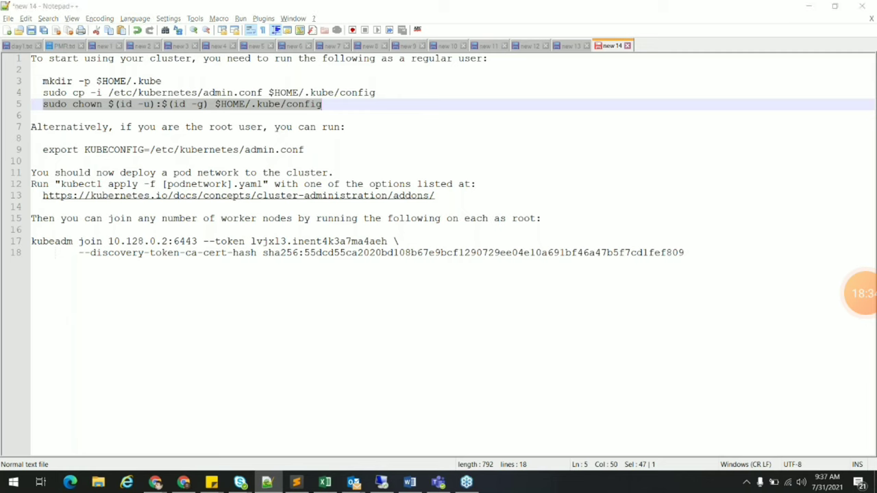
pyautogui.hotkey('alt', 'Tab')
pyautogui.hotkey('ctrl', 'v')
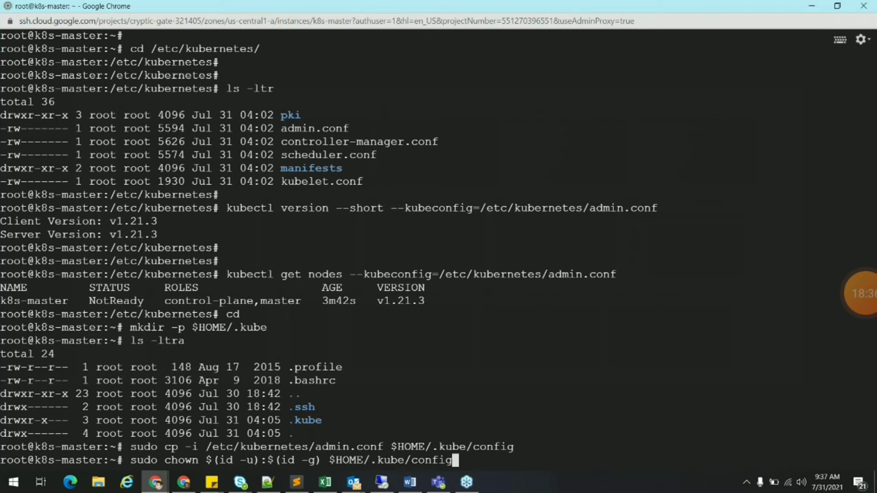
pyautogui.press('Return')
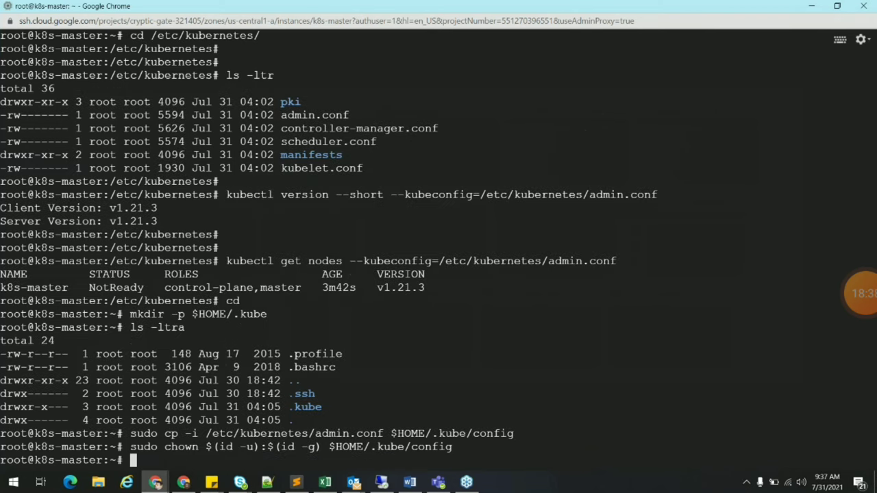
# Step: Run 'kubectl get nodes' and 'kubectl version --short' without the --kubeconfig flag
pyautogui.press('Return')
pyautogui.press('Return')
pyautogui.press('Return')
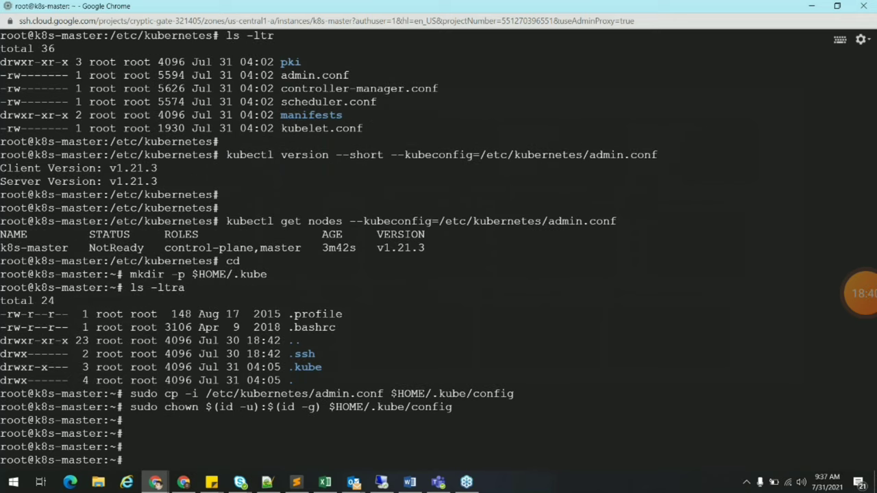
pyautogui.press('Return')
pyautogui.doubleClick(490, 208)
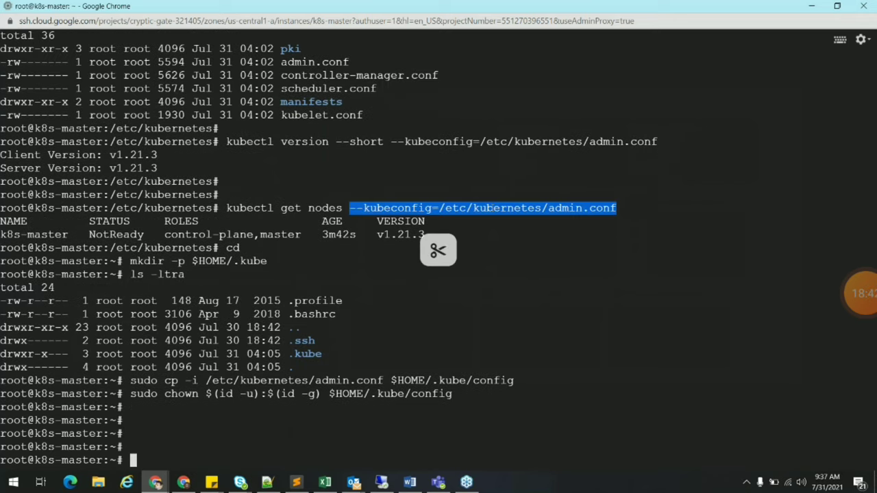
pyautogui.write('kubectl get nodes')
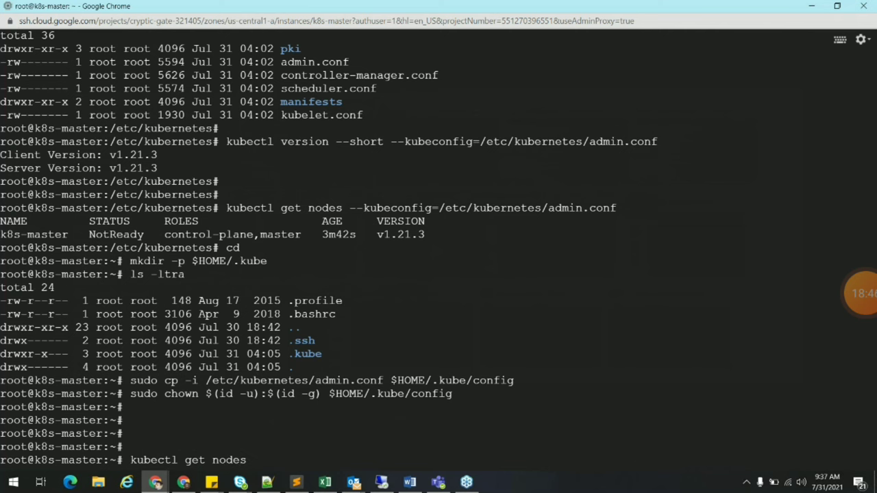
pyautogui.press('Return')
pyautogui.press('Up')
pyautogui.press('Up')
pyautogui.press('Up')
pyautogui.press('Up')
pyautogui.press('Up')
pyautogui.press('Up')
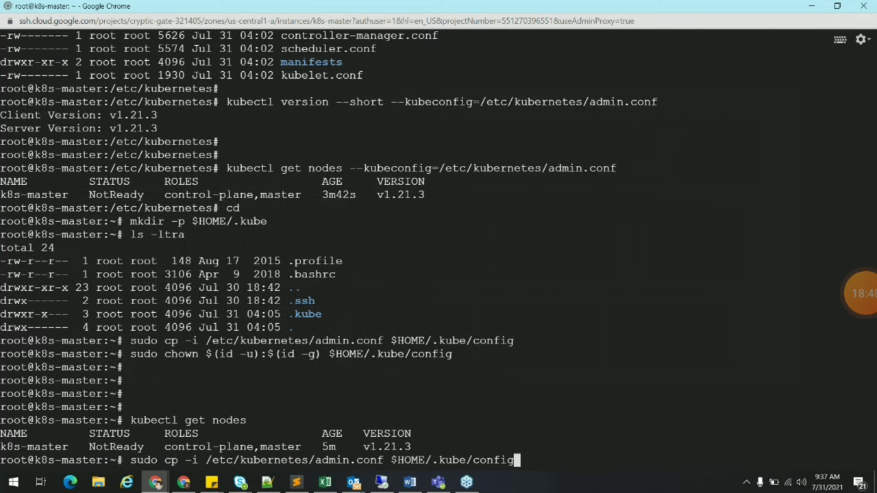
pyautogui.press('Up')
pyautogui.press('Up')
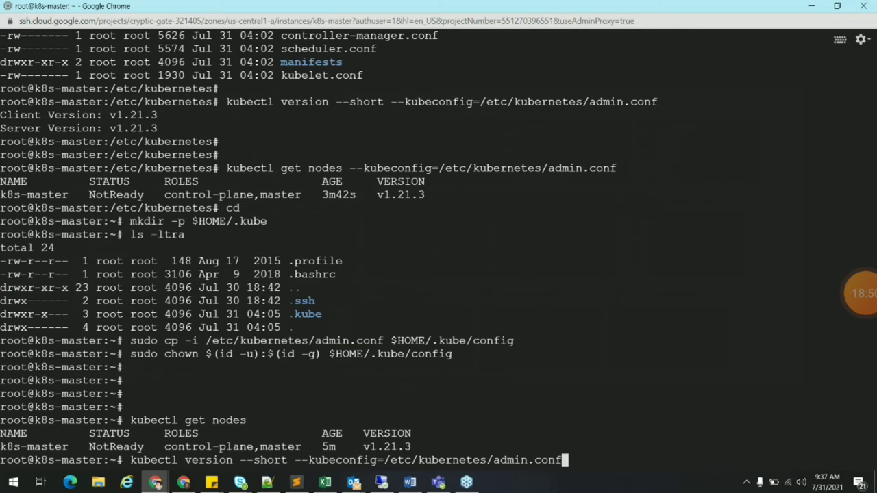
pyautogui.press('BackSpace')
pyautogui.press('BackSpace')
pyautogui.press('BackSpace')
pyautogui.press('BackSpace')
pyautogui.press('BackSpace')
pyautogui.press('BackSpace')
pyautogui.press('BackSpace')
pyautogui.press('BackSpace')
pyautogui.press('BackSpace')
pyautogui.press('BackSpace')
pyautogui.press('BackSpace')
pyautogui.press('BackSpace')
pyautogui.press('BackSpace')
pyautogui.press('BackSpace')
pyautogui.press('BackSpace')
pyautogui.press('BackSpace')
pyautogui.press('BackSpace')
pyautogui.press('BackSpace')
pyautogui.press('BackSpace')
pyautogui.press('BackSpace')
pyautogui.press('BackSpace')
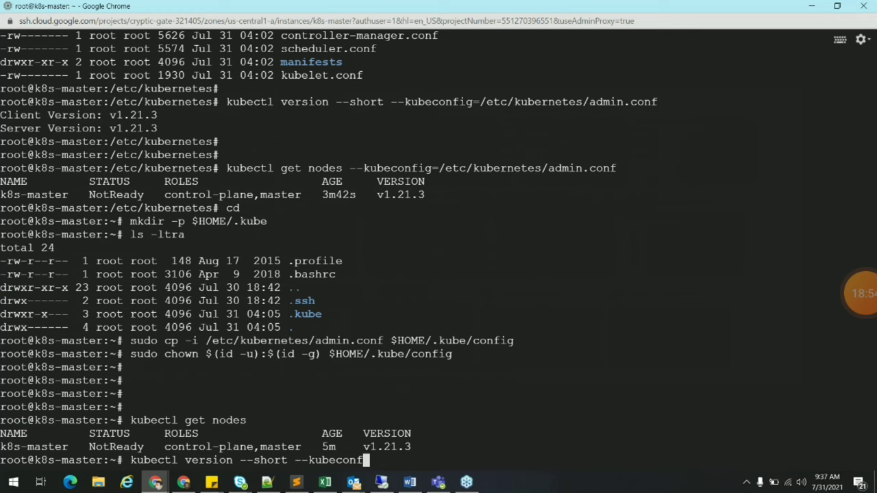
pyautogui.press('BackSpace')
pyautogui.press('BackSpace')
pyautogui.press('BackSpace')
pyautogui.press('BackSpace')
pyautogui.press('BackSpace')
pyautogui.press('BackSpace')
pyautogui.press('BackSpace')
pyautogui.press('BackSpace')
pyautogui.press('BackSpace')
pyautogui.press('BackSpace')
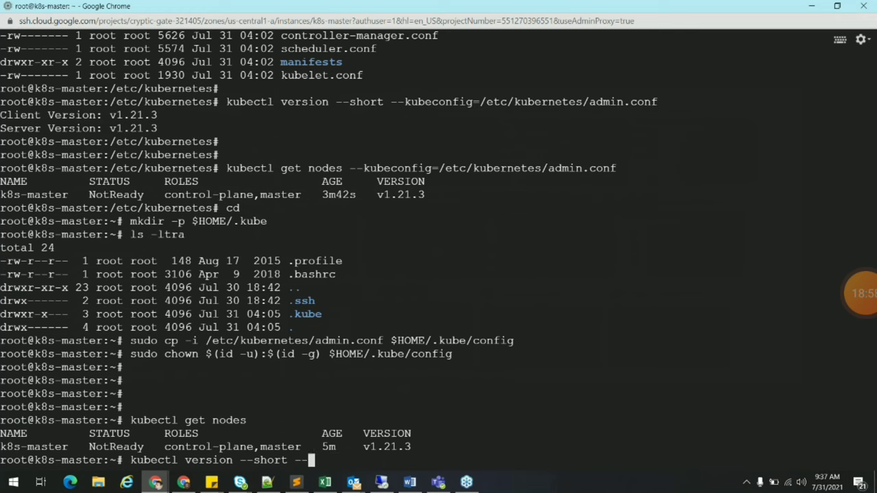
pyautogui.press('Return')
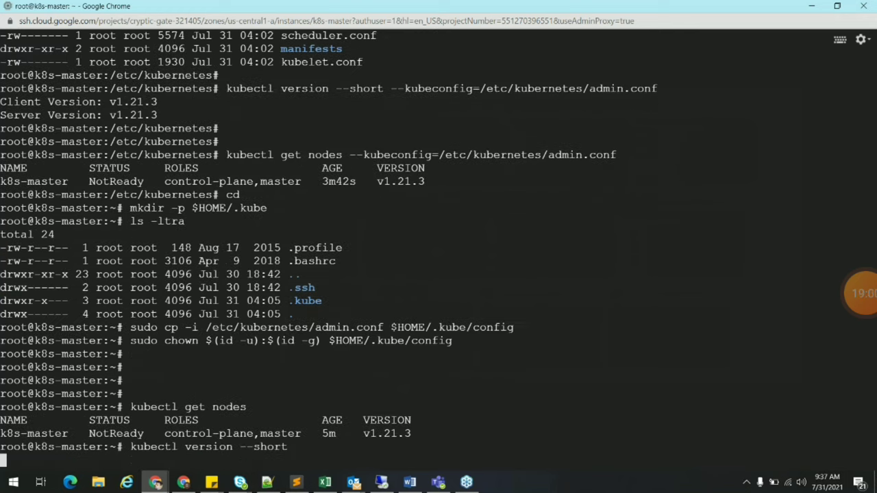
pyautogui.press('Return')
pyautogui.press('Return')
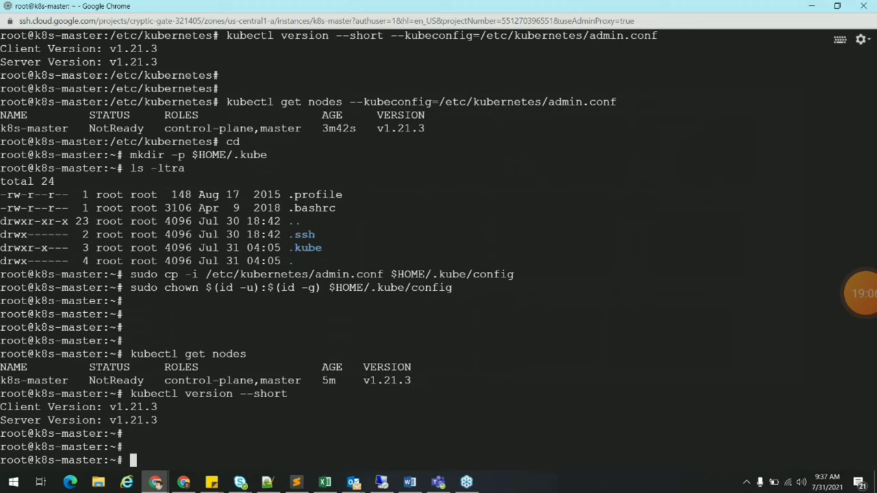
pyautogui.hotkey('alt', 'Tab')
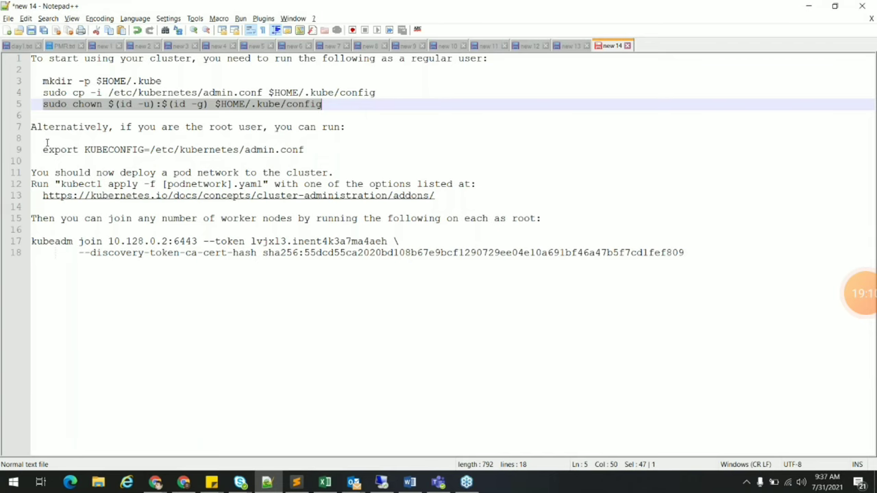
# Step: Highlight the export KUBECONFIG line and the deploy-a-pod-network instruction in the setup notes
pyautogui.click(77, 149)
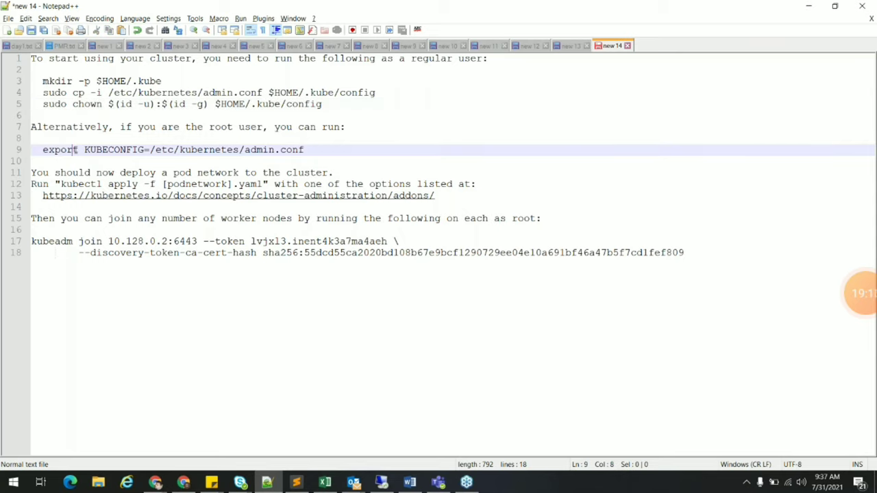
pyautogui.moveTo(77, 149); pyautogui.dragTo(134, 149)
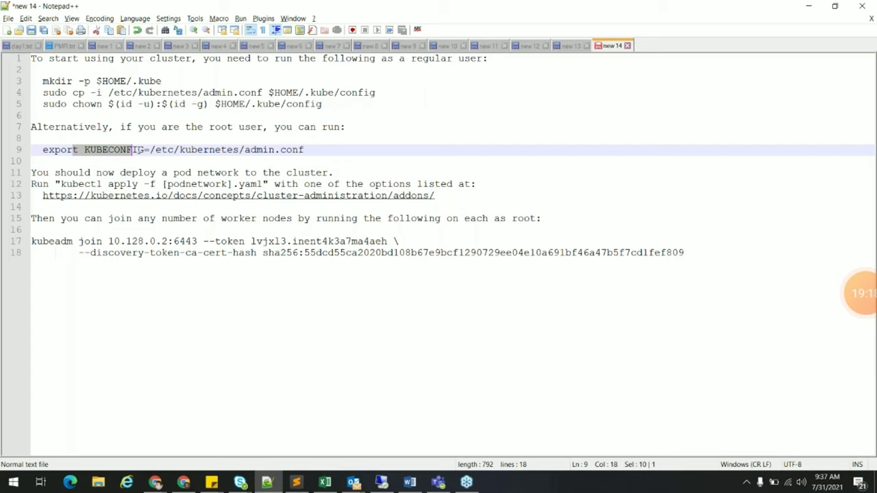
pyautogui.click(57, 173)
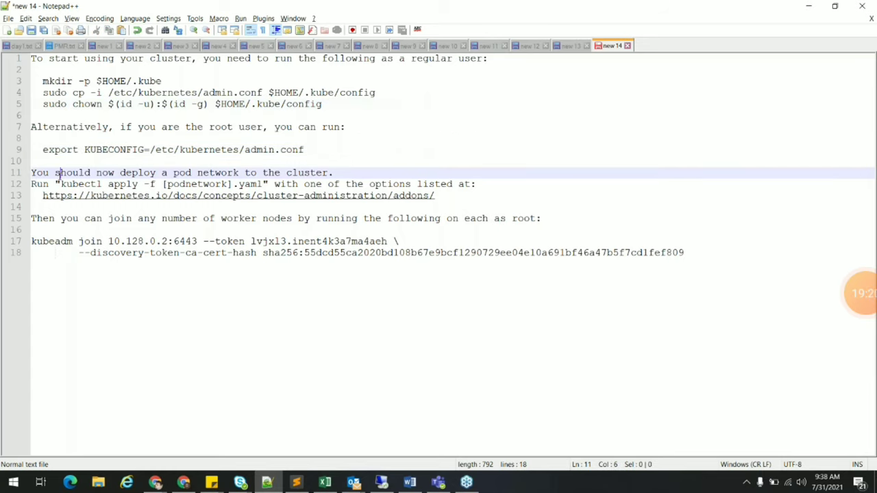
pyautogui.moveTo(58, 173); pyautogui.dragTo(319, 174)
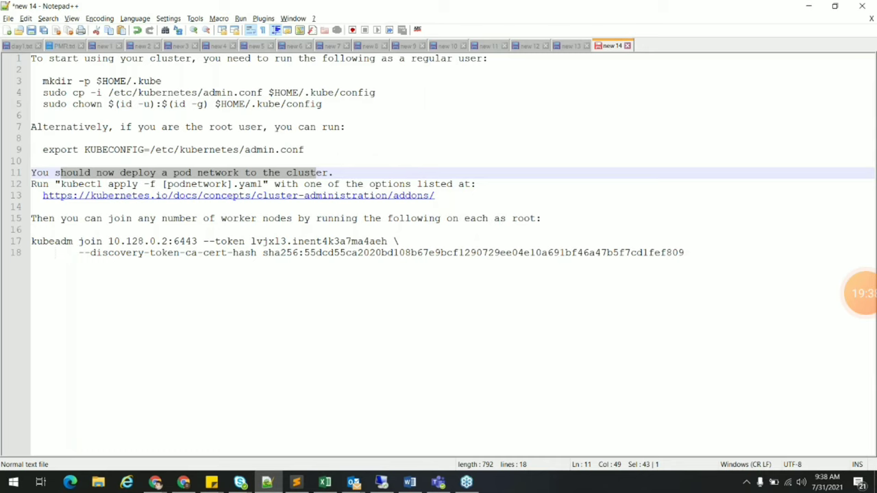
# Step: Select and copy the kubernetes.io add-ons URL on line 13, then return to Chrome
pyautogui.moveTo(441, 196); pyautogui.dragTo(47, 198)
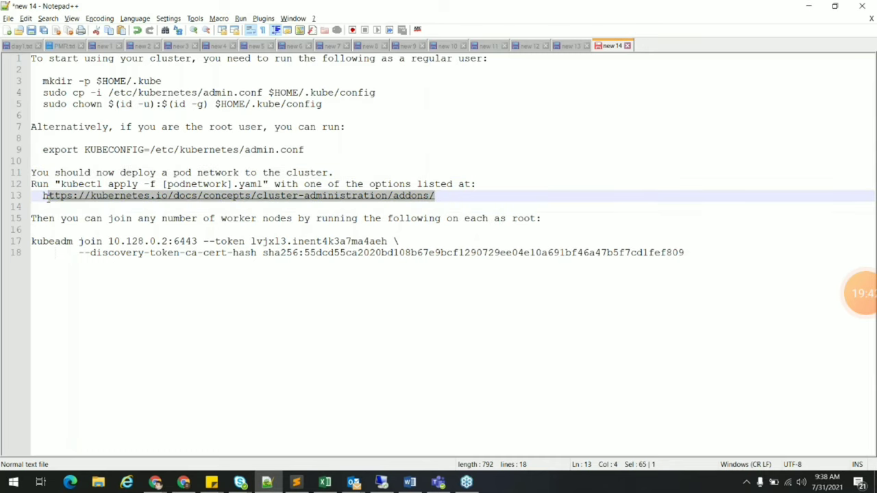
pyautogui.moveTo(47, 200); pyautogui.dragTo(41, 198)
pyautogui.hotkey('ctrl', 'c')
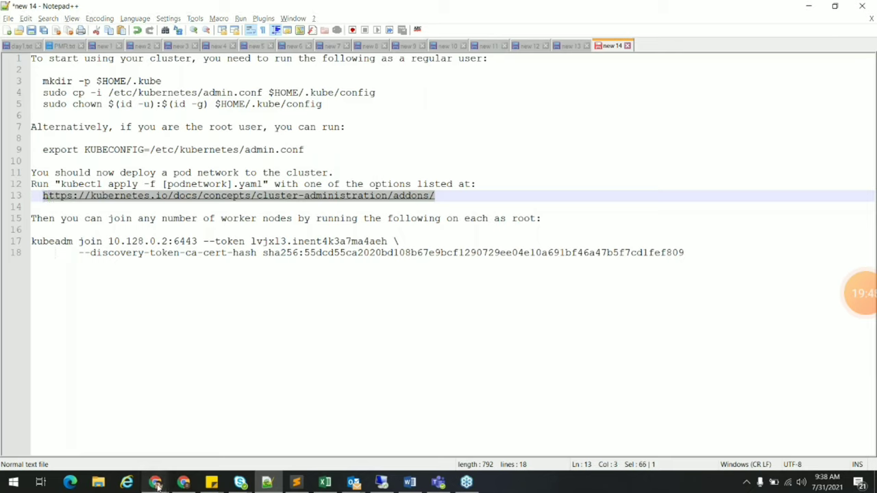
pyautogui.click(157, 484)
# Step: Load the Kubernetes add-ons page in the Docker Hub tab and scroll through the add-on list
pyautogui.click(250, 448)
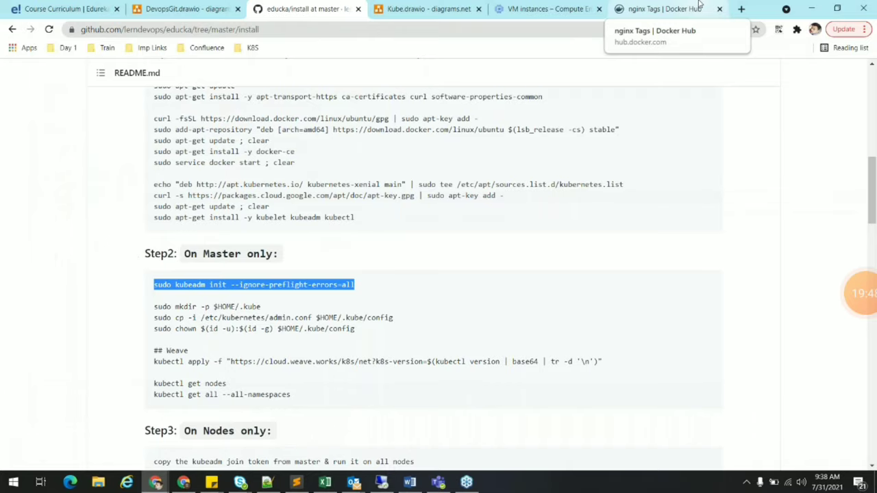
pyautogui.click(665, 8)
pyautogui.click(671, 29)
pyautogui.hotkey('ctrl', 'v')
pyautogui.press('Return')
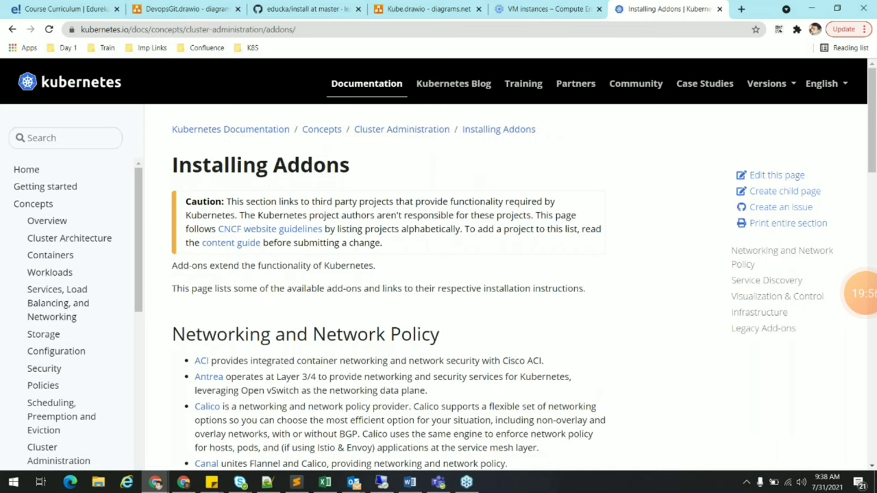
pyautogui.scroll(-2, 275, 271)
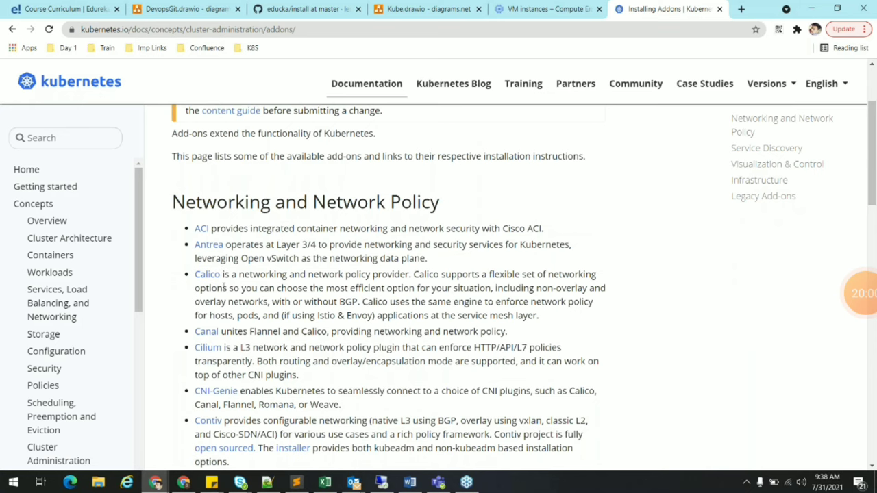
pyautogui.scroll(-1, 224, 287)
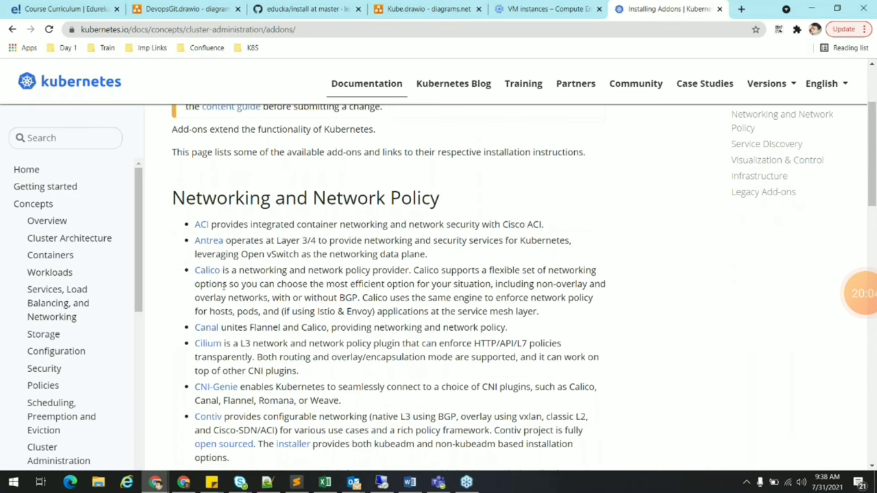
pyautogui.scroll(-1, 224, 288)
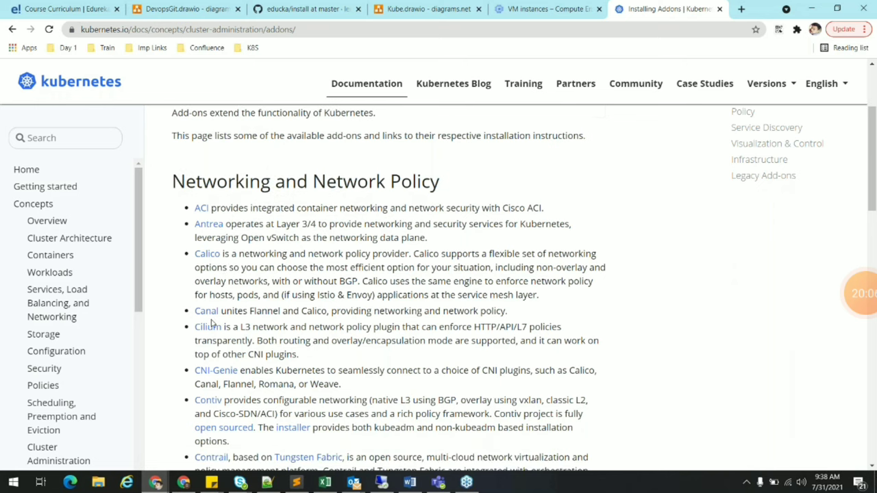
pyautogui.scroll(-2, 213, 324)
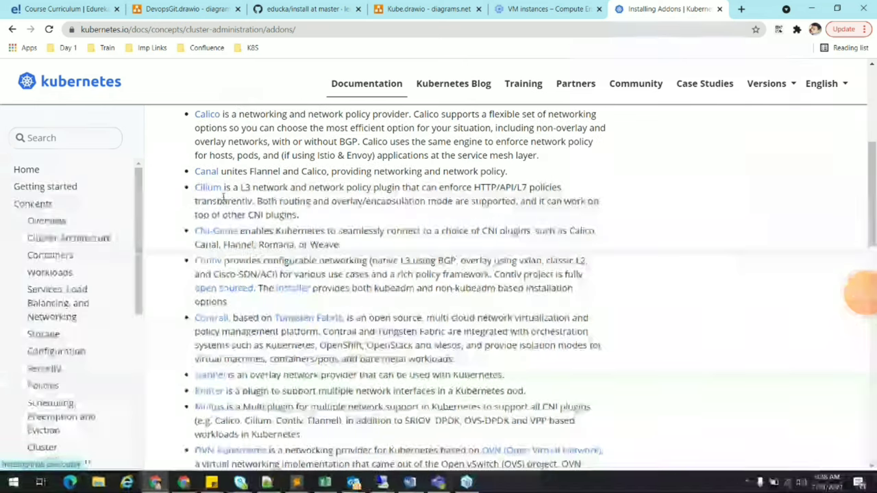
pyautogui.scroll(-1, 220, 322)
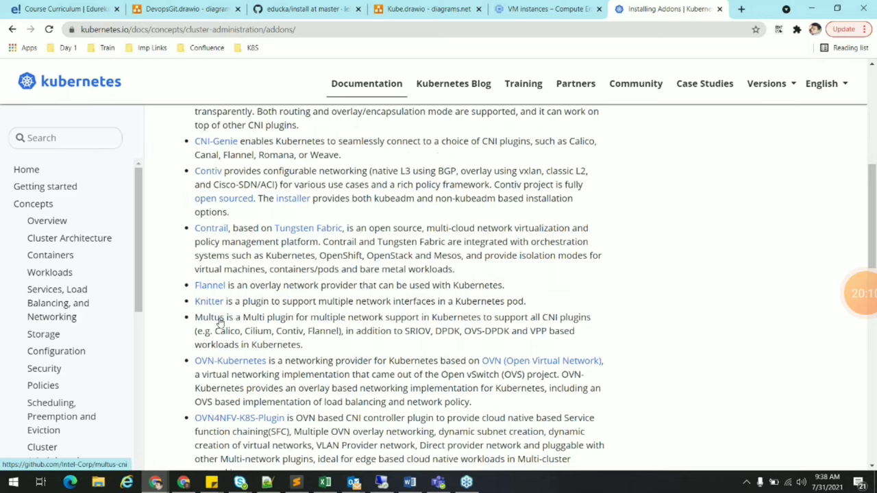
pyautogui.scroll(-4, 220, 322)
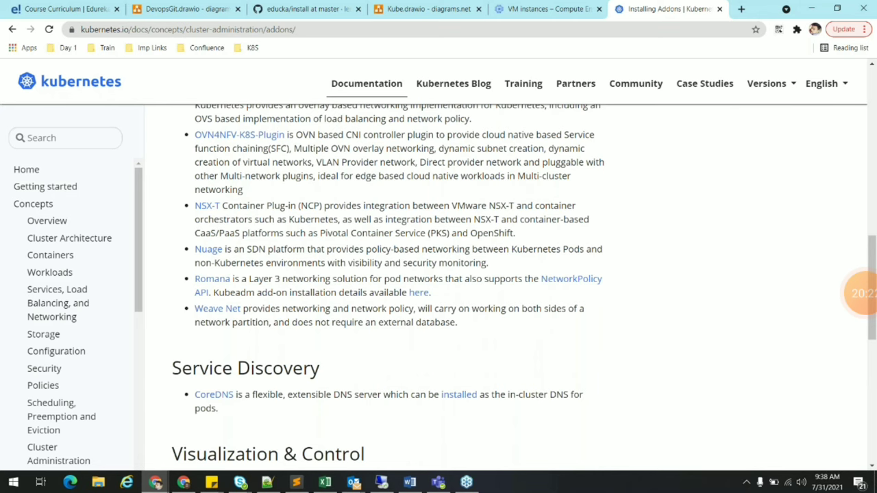
pyautogui.scroll(1, 439, 275)
# Step: Open the Weave Net add-on instructions, compare them with the GitHub README, and minimize Chrome
pyautogui.click(217, 364)
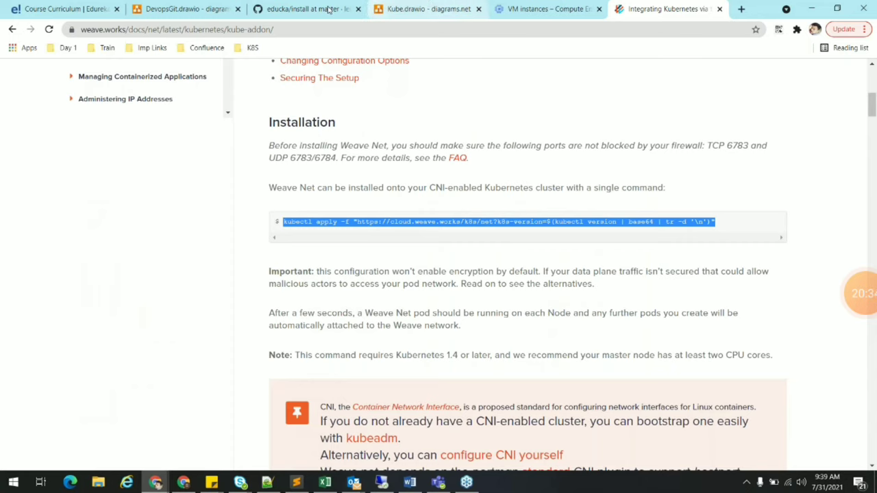
pyautogui.click(364, 7)
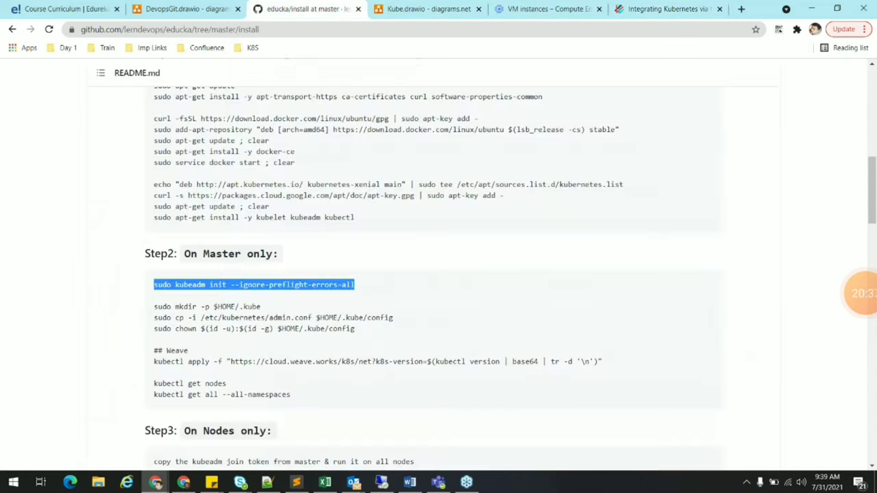
pyautogui.click(661, 6)
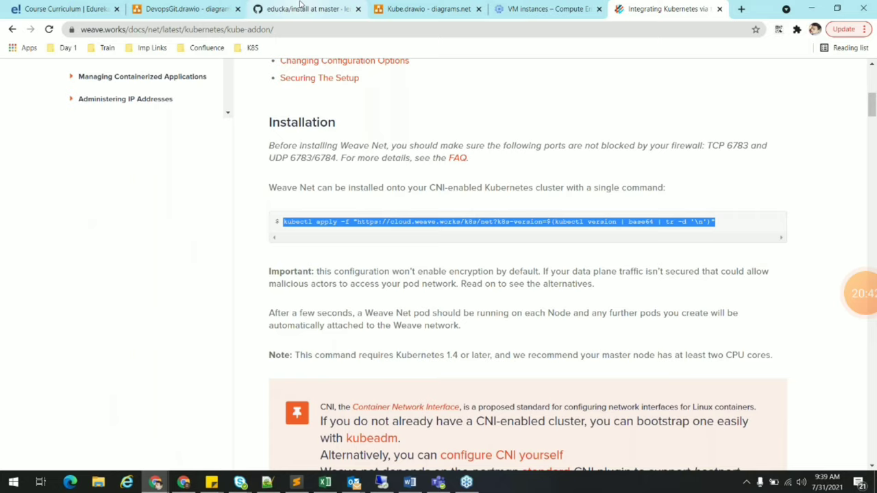
pyautogui.click(300, 7)
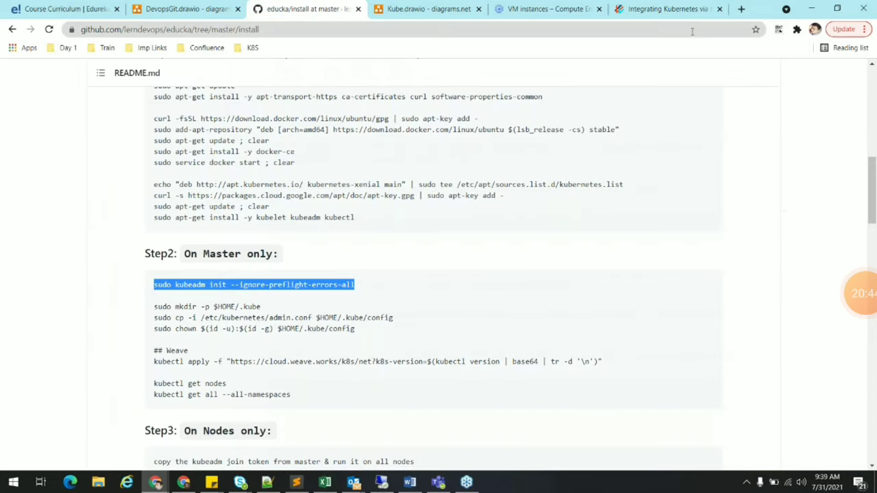
pyautogui.click(812, 9)
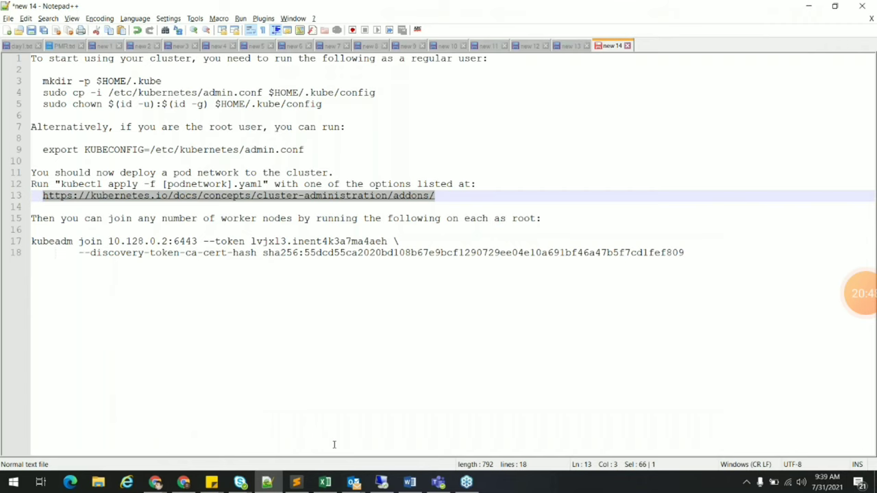
# Step: Paste and run the Weave Net kubectl apply command in the k8s-master terminal
pyautogui.click(154, 483)
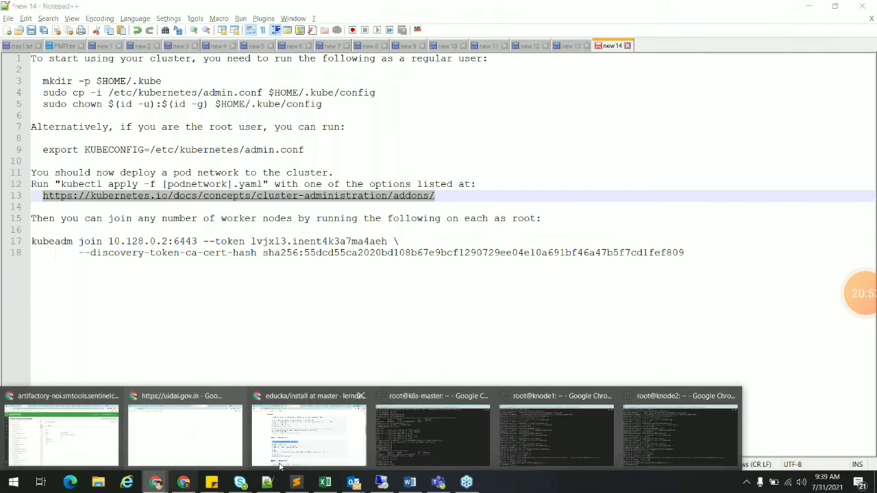
pyautogui.click(433, 435)
pyautogui.write('kubectl apply -f "https://cloud.weave.works/k8s/net?k8s-version=$(kubectl version | base64 | tr -d \'\\n\')"')
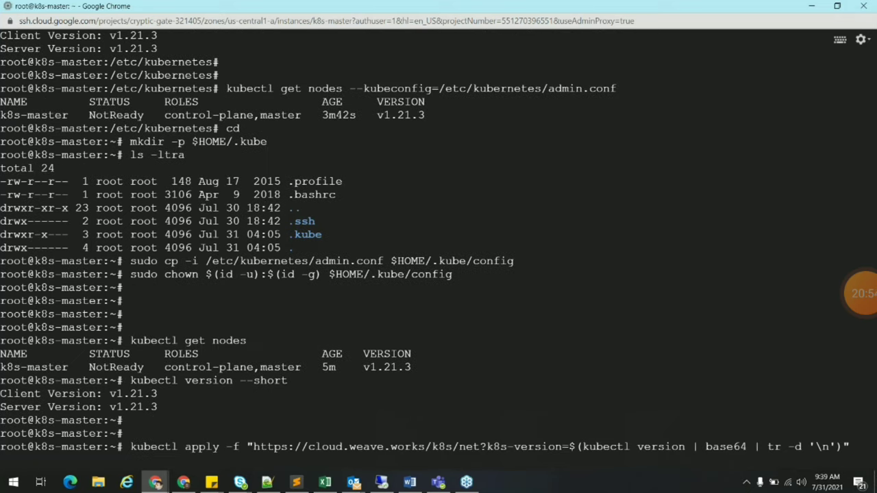
pyautogui.press('Return')
pyautogui.press('Return')
pyautogui.press('Return')
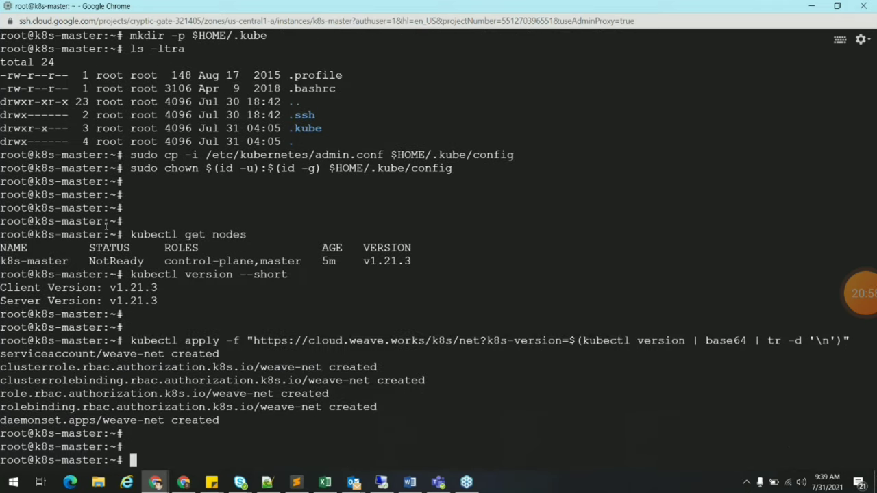
# Step: Rerun kubectl get nodes and confirm k8s-master changed from NotReady to Ready
pyautogui.doubleClick(117, 261)
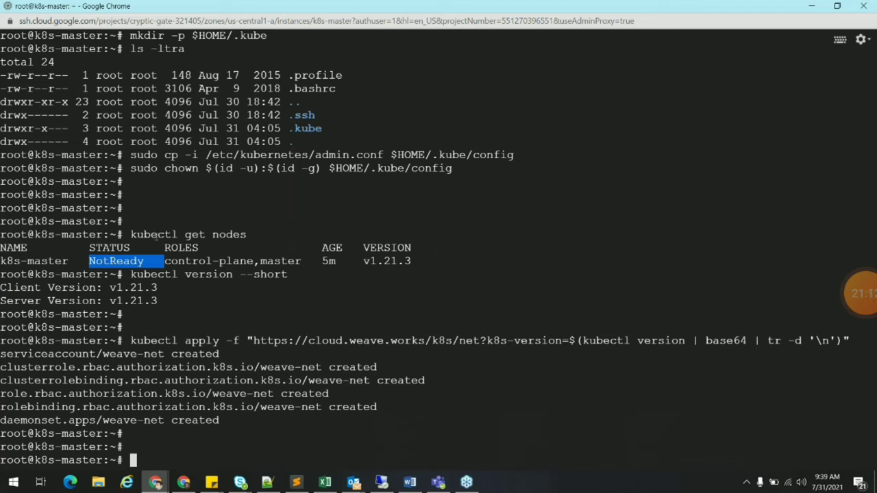
pyautogui.moveTo(130, 234); pyautogui.dragTo(247, 234)
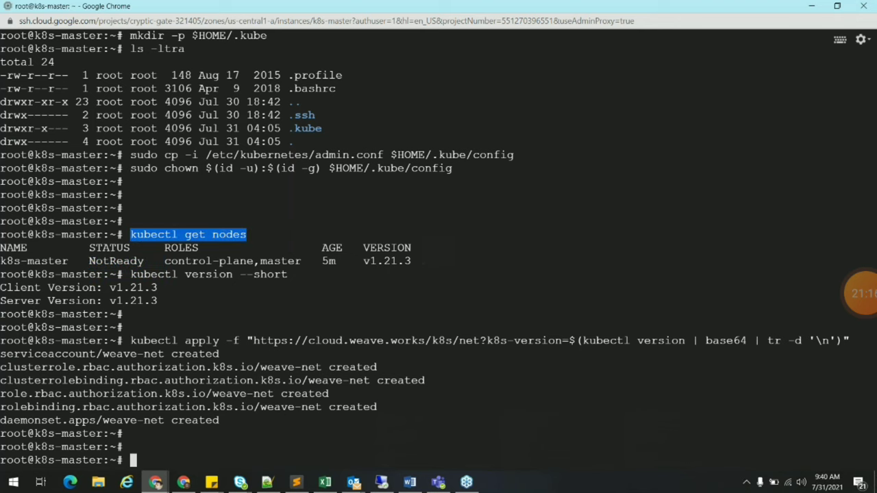
pyautogui.hotkey('ctrl', 'v')
pyautogui.press('Return')
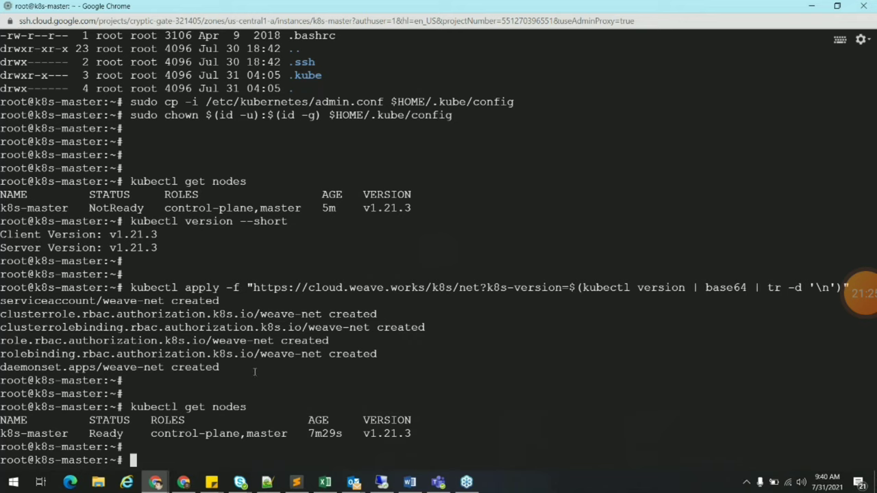
pyautogui.doubleClick(111, 422)
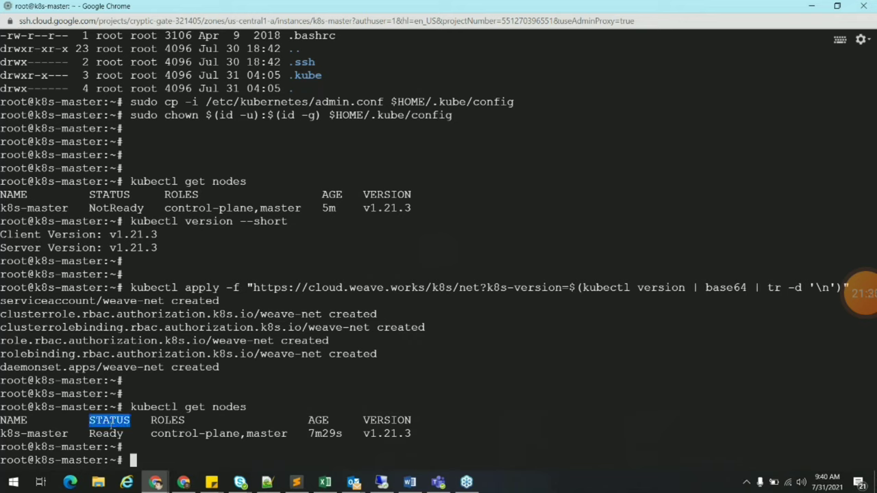
pyautogui.moveTo(90, 433); pyautogui.dragTo(150, 433)
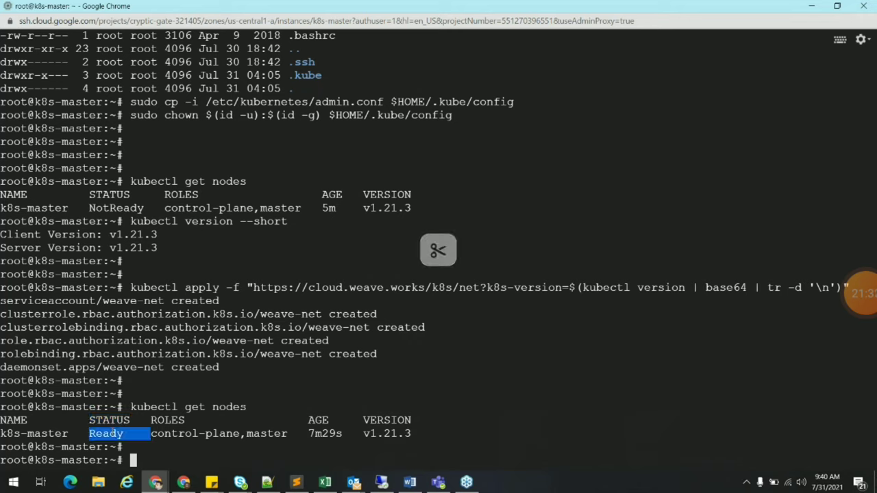
# Step: In Notepad++, select the worker join instruction and copy the kubeadm join command on lines 17–18
pyautogui.click(269, 482)
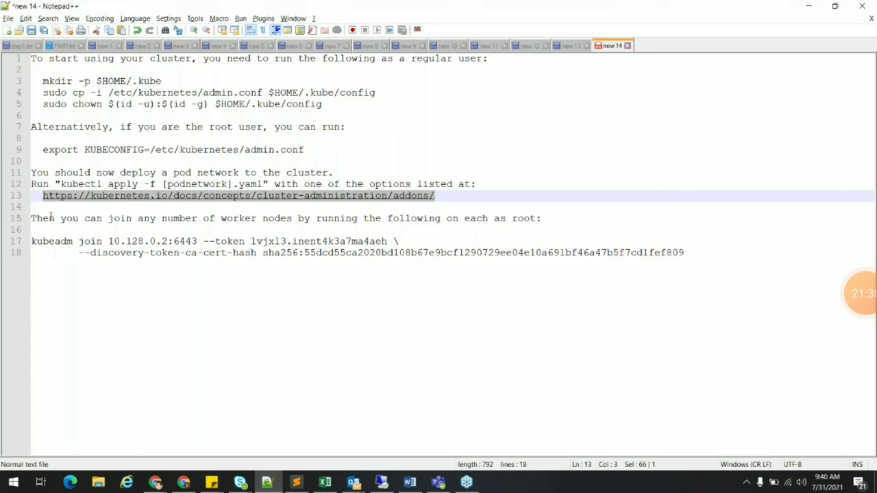
pyautogui.moveTo(49, 218); pyautogui.dragTo(399, 229)
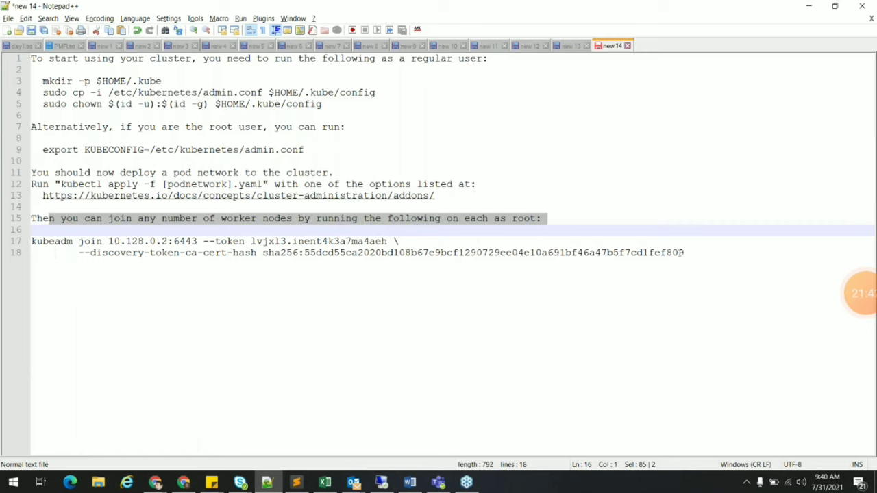
pyautogui.moveTo(685, 253); pyautogui.dragTo(31, 241)
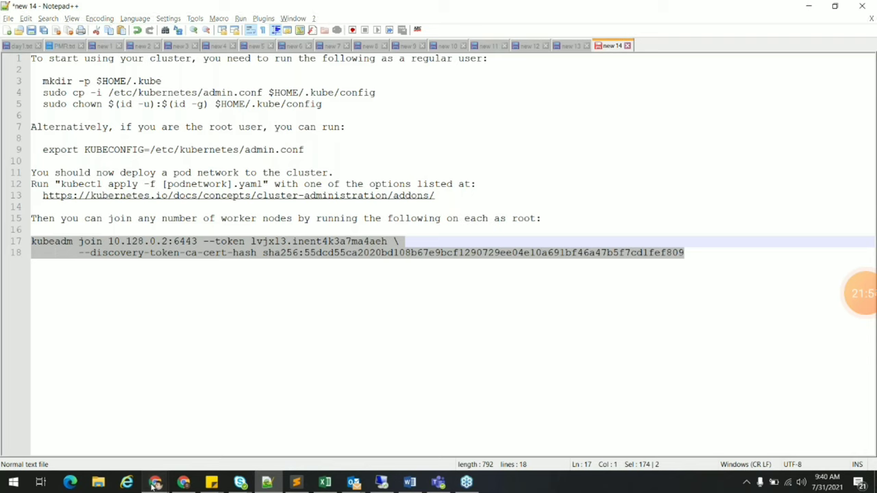
# Step: Check the README's Step3 join instruction, then switch to the VM instances list
pyautogui.click(155, 484)
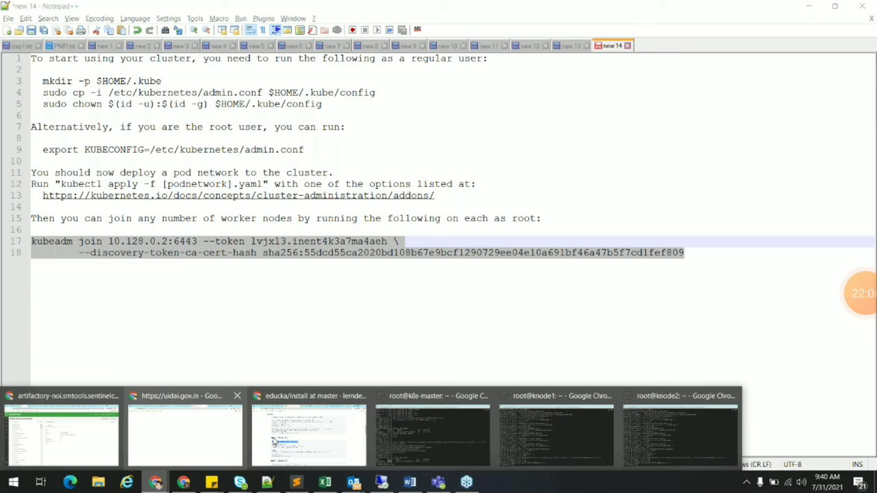
pyautogui.click(306, 439)
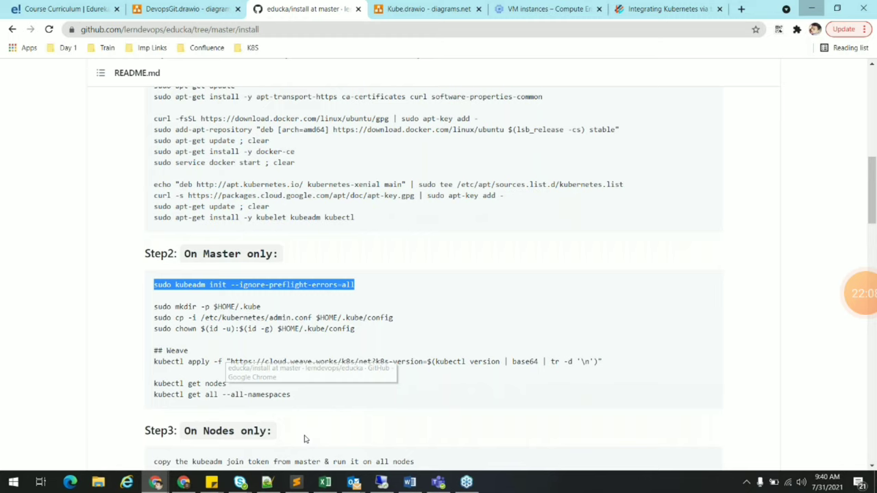
pyautogui.click(542, 7)
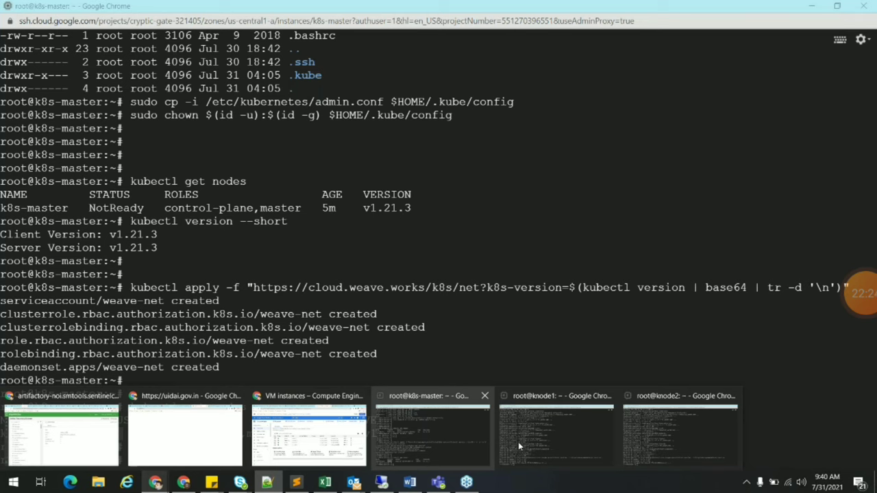
# Step: Run the kubeadm join command in the knode1 and knode2 terminals, then bring k8s-master forward
pyautogui.click(518, 442)
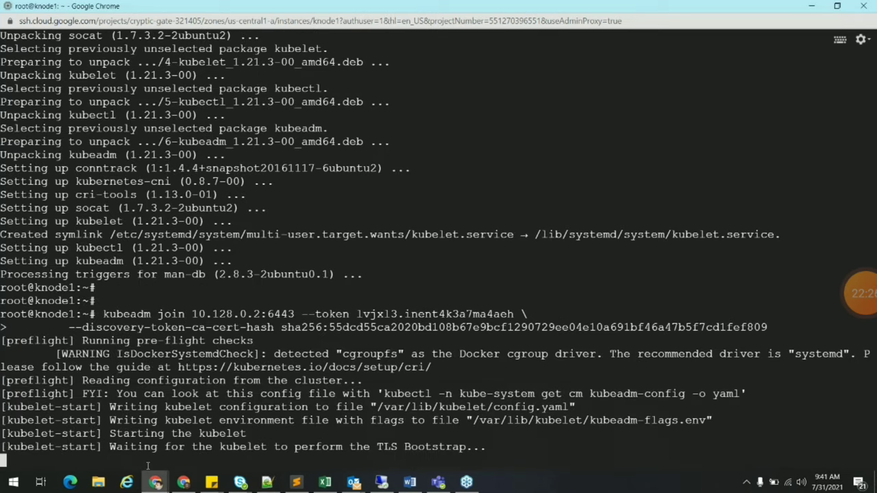
pyautogui.click(156, 481)
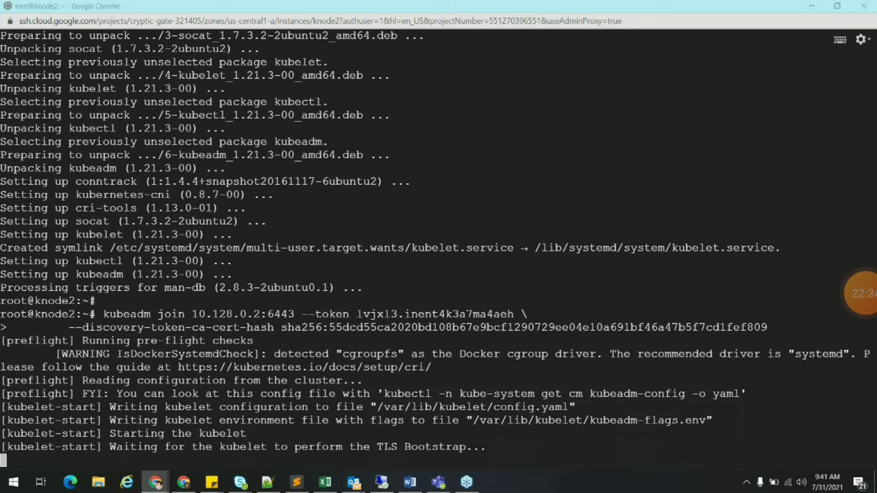
pyautogui.moveTo(1, 433); pyautogui.dragTo(311, 446)
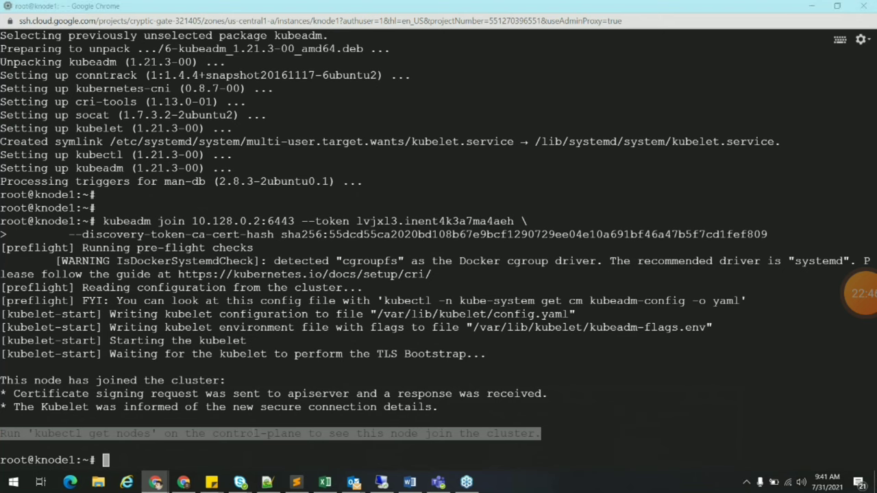
pyautogui.click(153, 484)
pyautogui.click(432, 435)
# Step: Run kubectl get nodes on k8s-master and check the k8s-master and knode1 entries
pyautogui.write('kub')
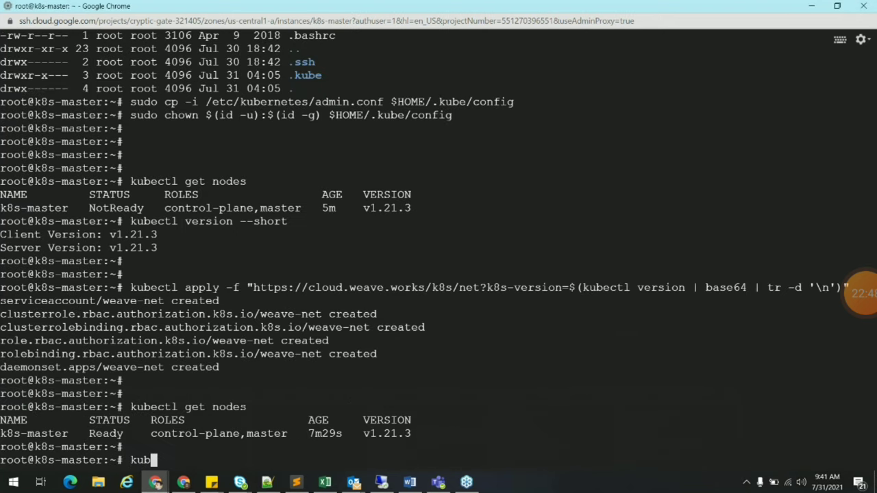
pyautogui.write('ectl get')
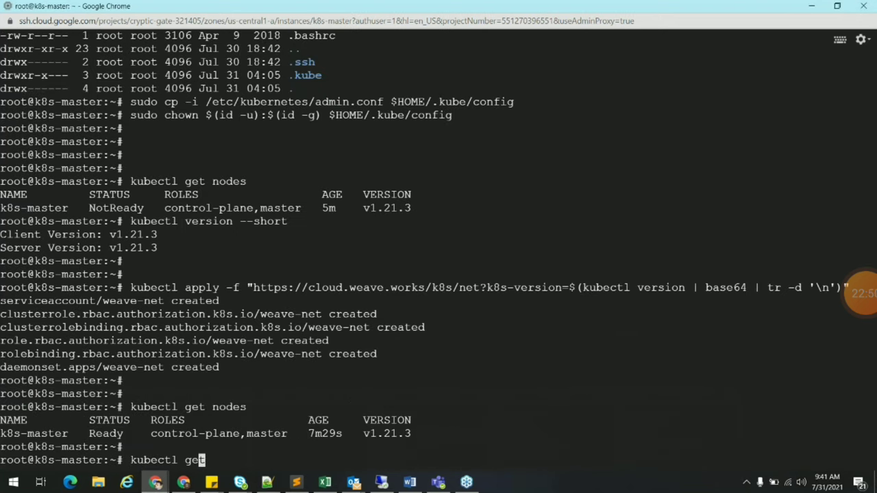
pyautogui.write(' nodes')
pyautogui.press('Return')
pyautogui.press('Return')
pyautogui.press('Return')
pyautogui.press('Return')
pyautogui.press('Return')
pyautogui.press('Return')
pyautogui.press('Return')
pyautogui.press('Return')
pyautogui.press('Return')
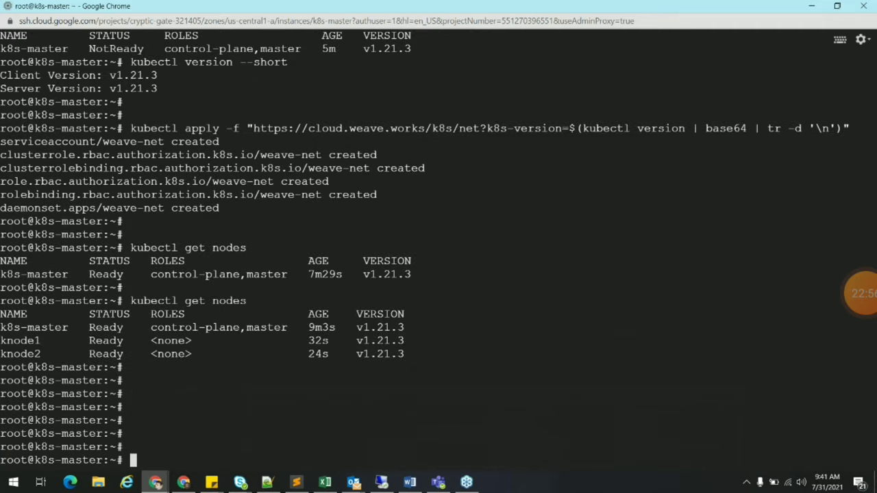
pyautogui.moveTo(1, 315); pyautogui.dragTo(78, 315)
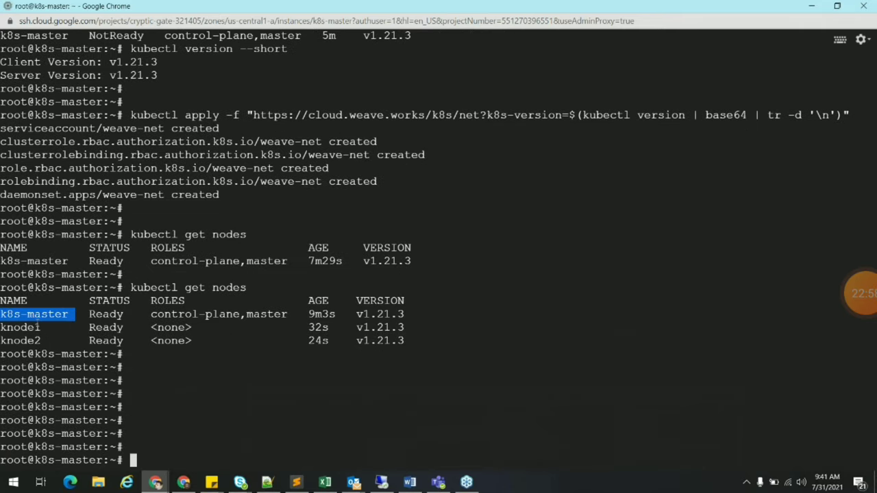
pyautogui.moveTo(1, 328); pyautogui.dragTo(48, 341)
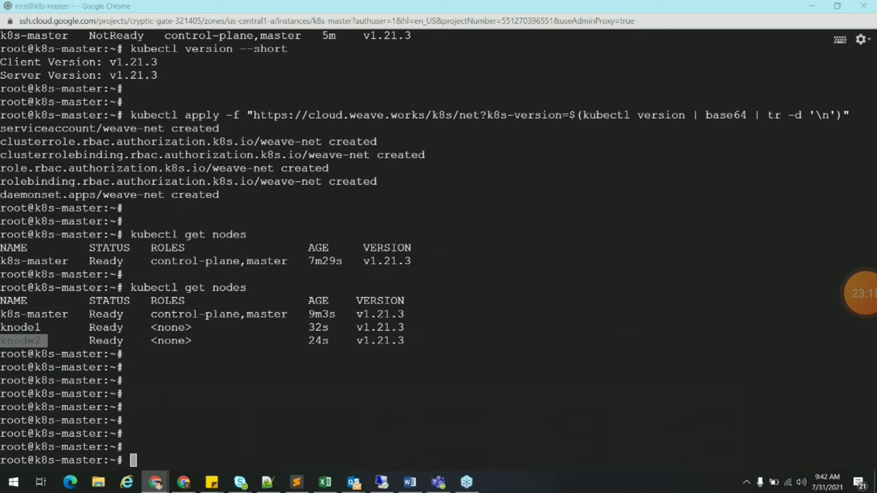
# Step: Check the knode2 terminal, then bring up the Compute Engine VM instances page
pyautogui.click(165, 480)
pyautogui.click(165, 479)
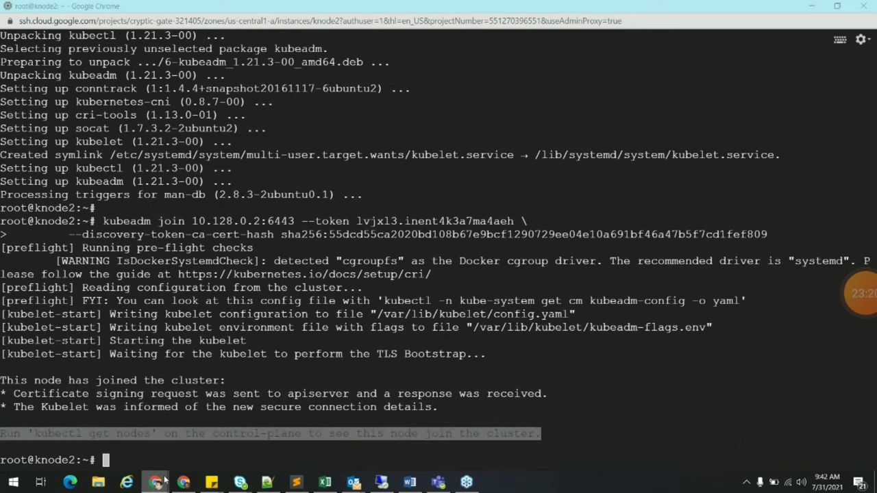
pyautogui.click(279, 445)
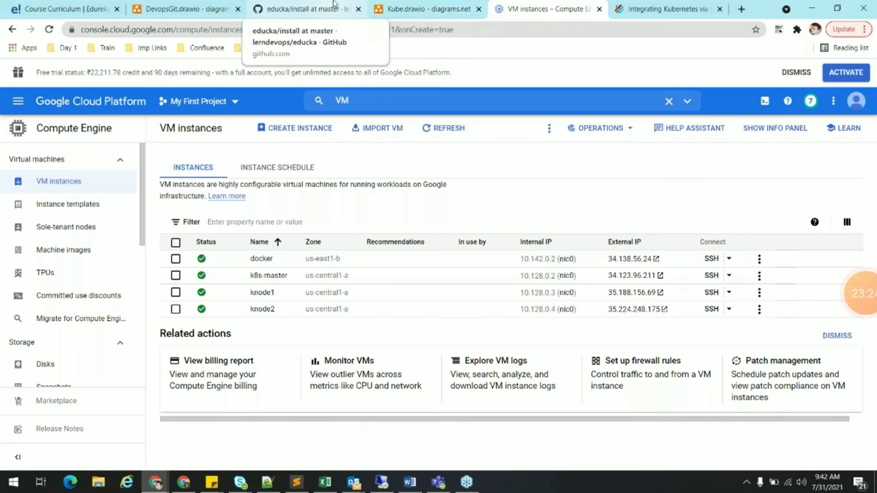
# Step: In the GitHub README, highlight the kube config setup commands and the Weave Net apply line
pyautogui.click(334, 4)
pyautogui.scroll(-1, 333, 313)
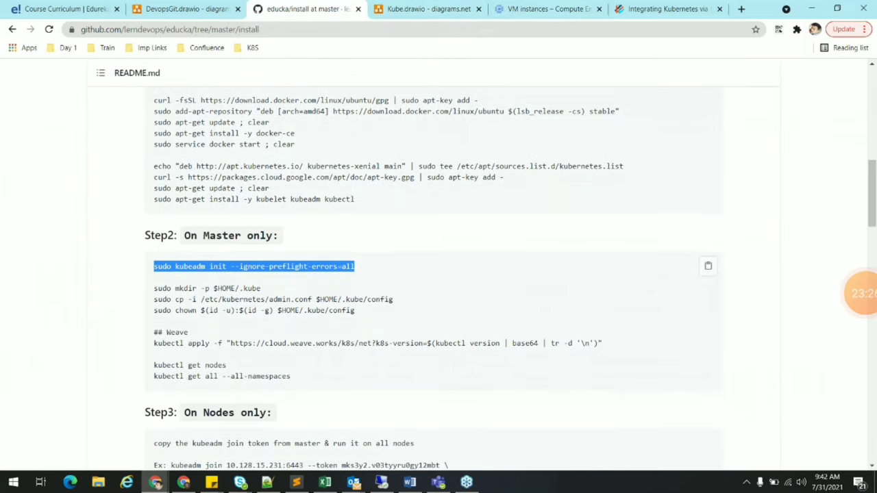
pyautogui.scroll(-3, 177, 144)
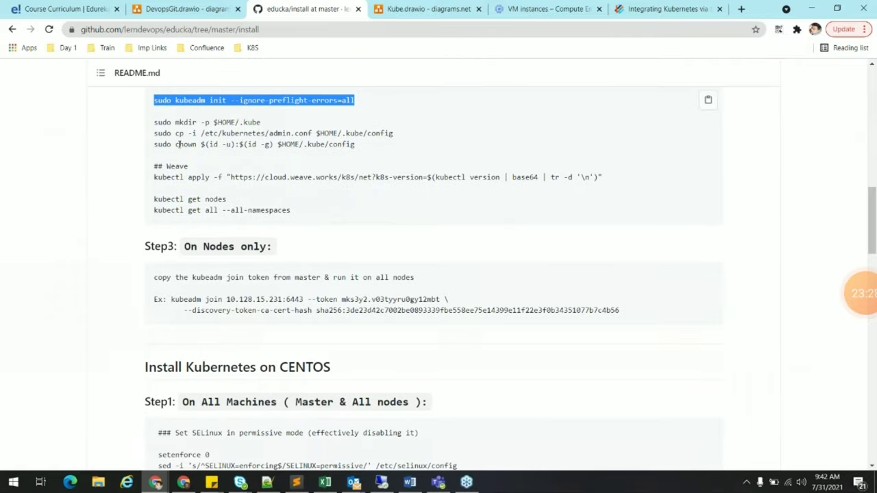
pyautogui.moveTo(177, 122); pyautogui.dragTo(326, 159)
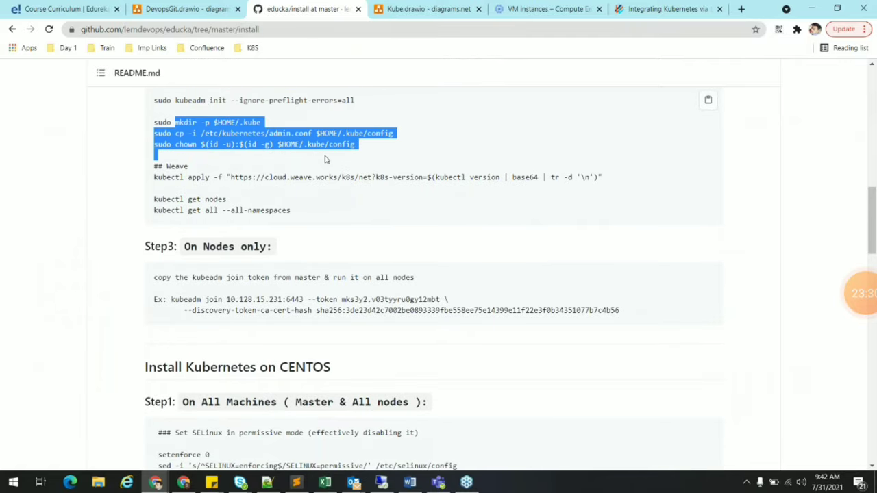
pyautogui.moveTo(180, 177); pyautogui.dragTo(391, 187)
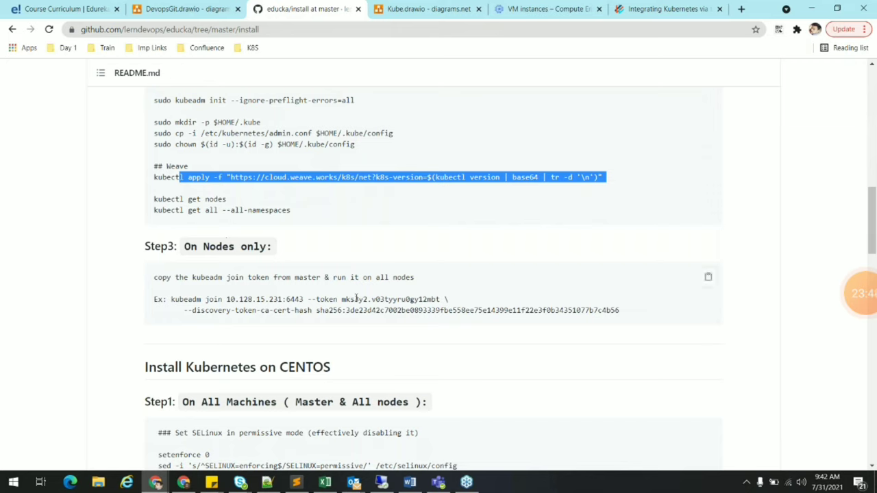
# Step: Scroll to Step3 and highlight the join example's CA cert hash and the kubeadm token create tip
pyautogui.scroll(-3, 356, 297)
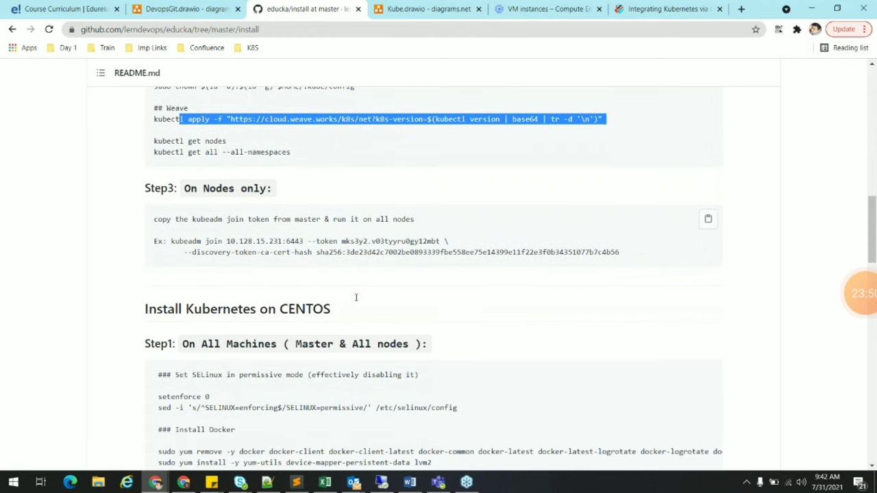
pyautogui.scroll(-5, 438, 274)
pyautogui.scroll(-6, 281, 259)
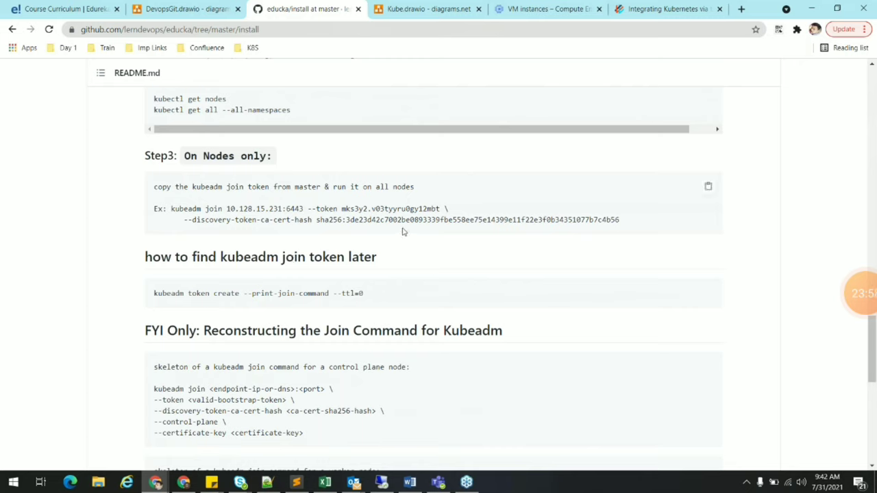
pyautogui.doubleClick(405, 220)
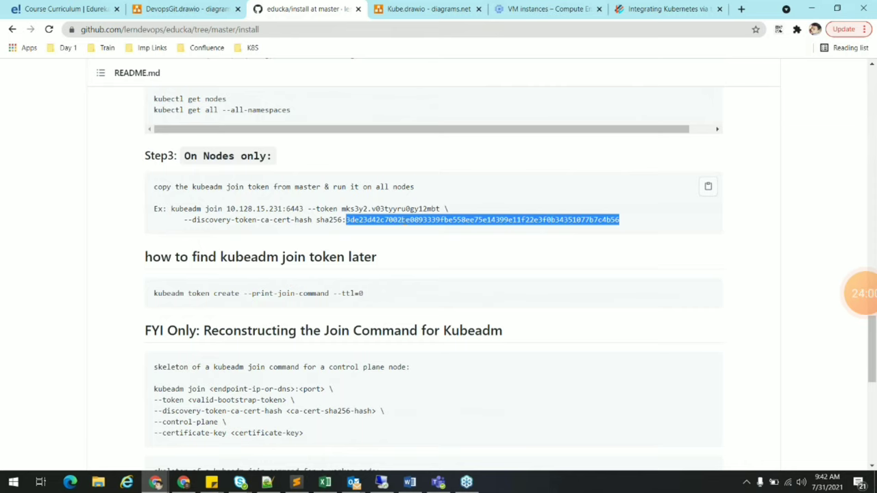
pyautogui.doubleClick(198, 293)
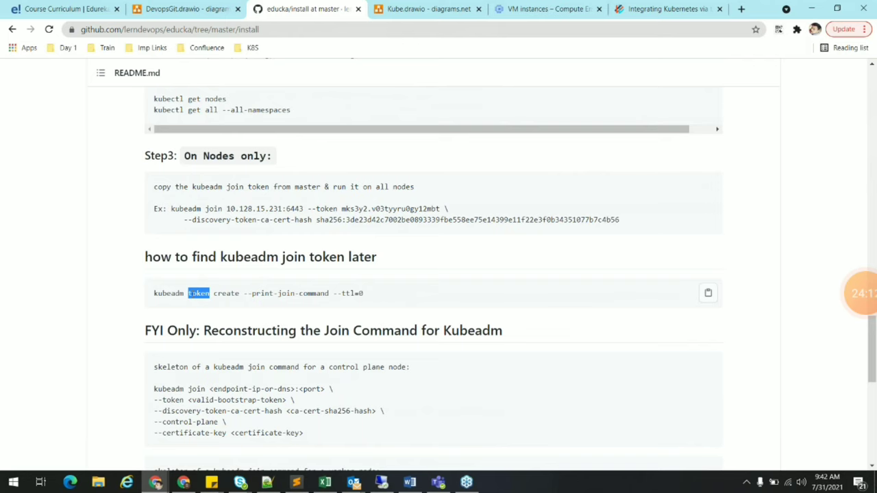
# Step: Scroll the README to the page bottom, up to the install folder file list, then back to Step1
pyautogui.scroll(-10, 192, 294)
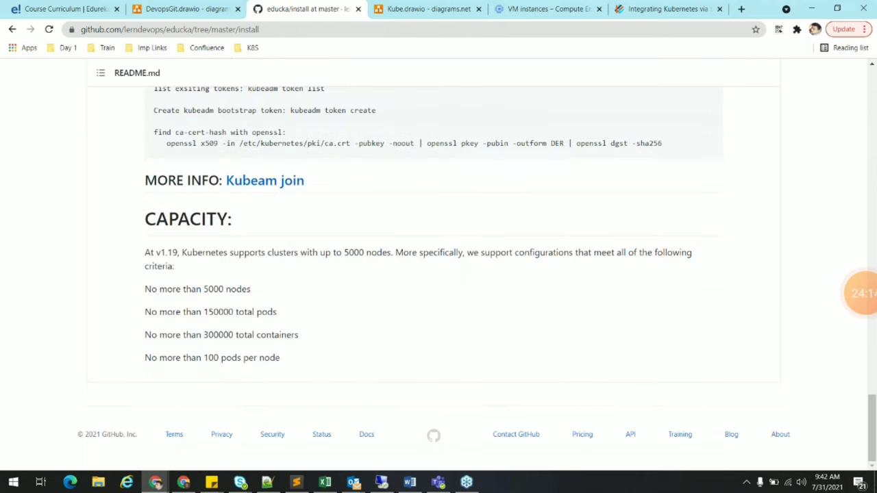
pyautogui.scroll(20, 439, 274)
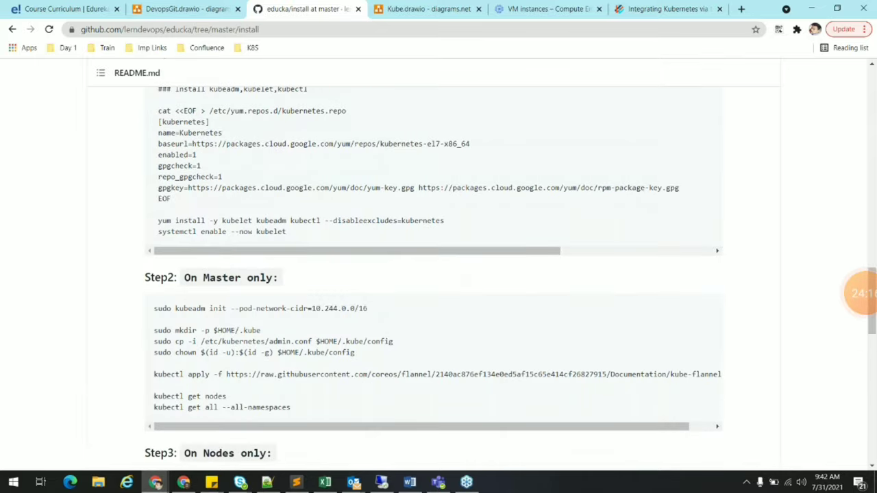
pyautogui.scroll(2, 439, 274)
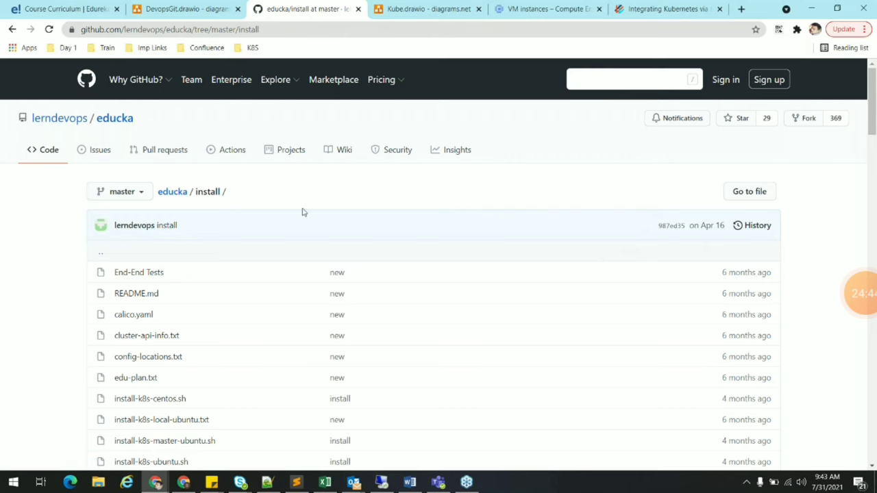
pyautogui.scroll(-15, 75, 305)
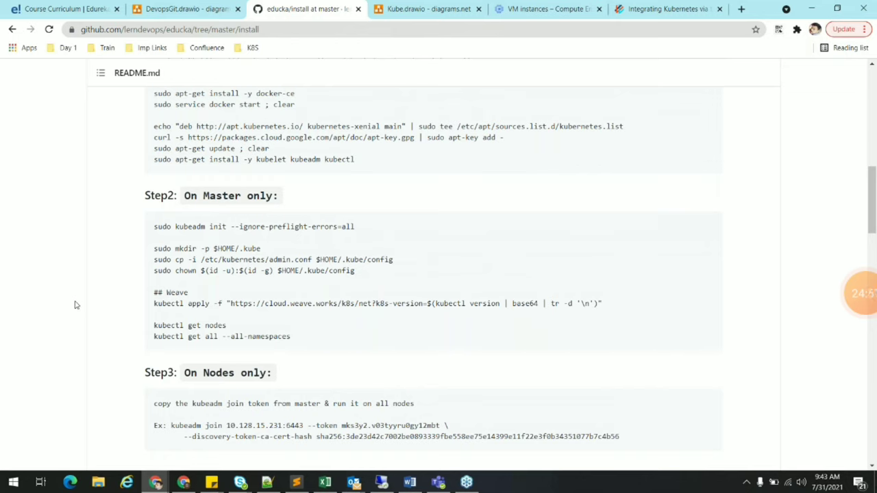
pyautogui.scroll(3, 76, 305)
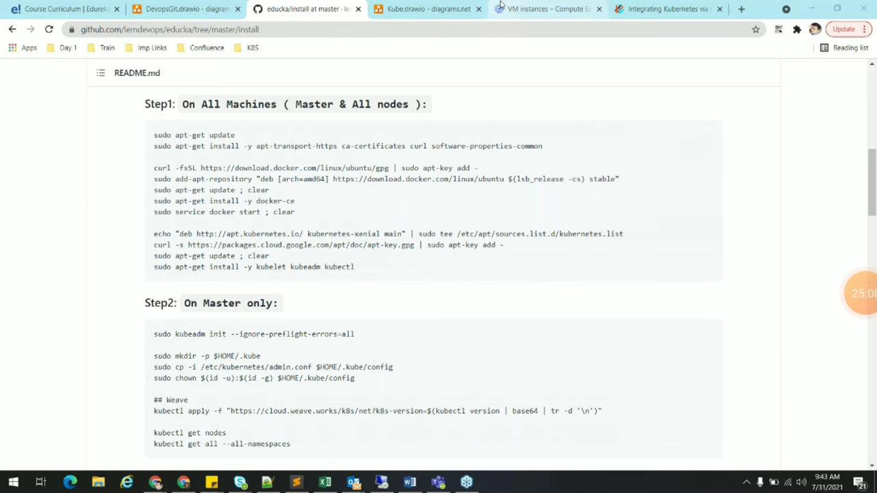
# Step: Open the Kubernetes Installing kubeadm page from the K8S bookmarks in the Weave Net tab
pyautogui.click(632, 5)
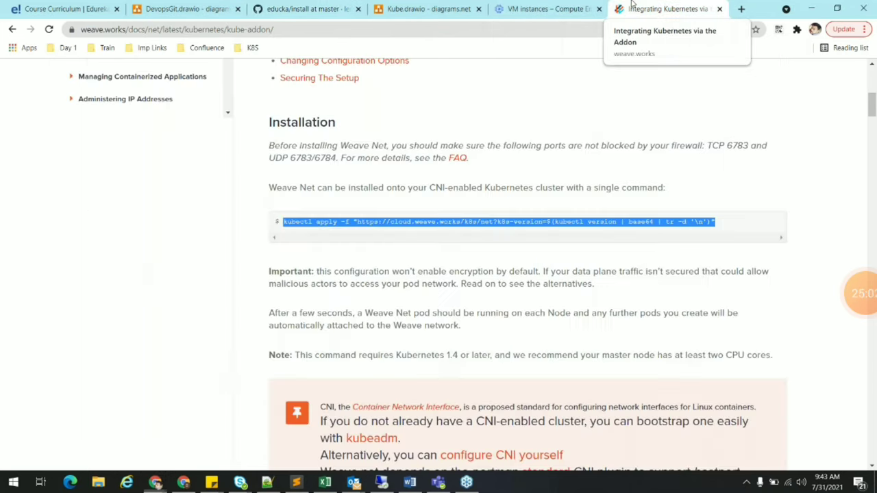
pyautogui.click(250, 48)
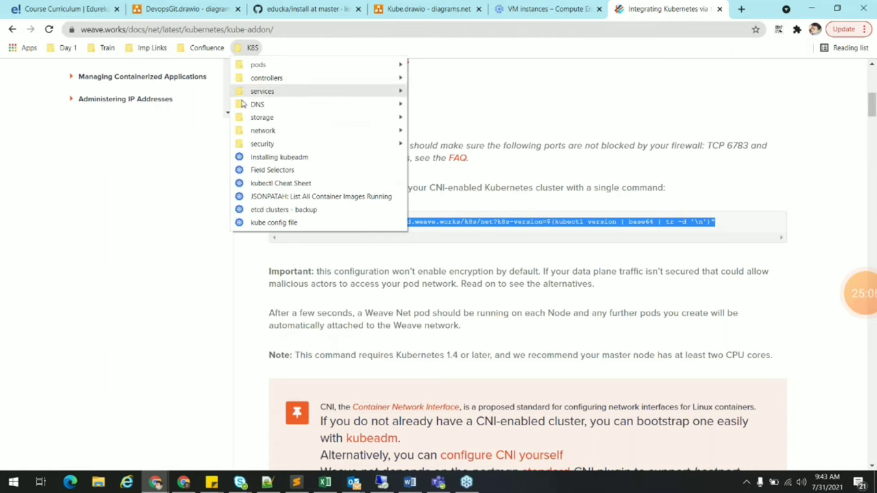
pyautogui.click(313, 157)
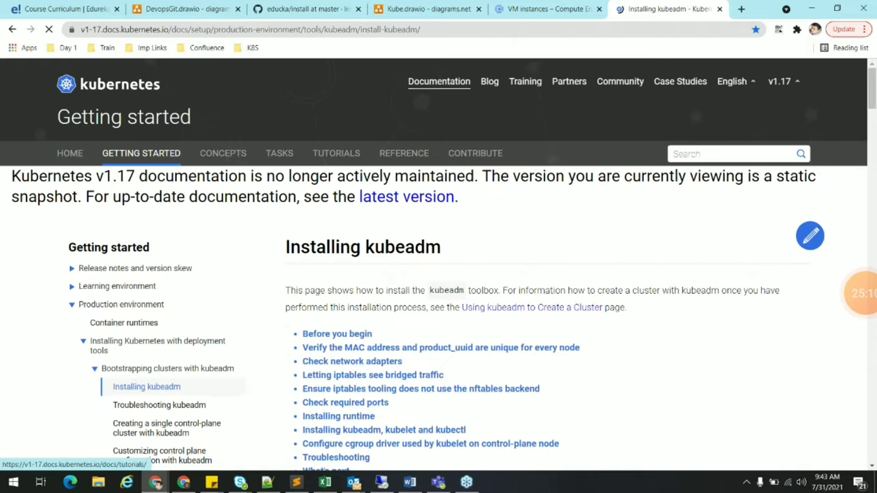
# Step: Scroll the kubeadm guide to its Ubuntu commands, then highlight the README's five Docker install lines
pyautogui.scroll(-15, 438, 274)
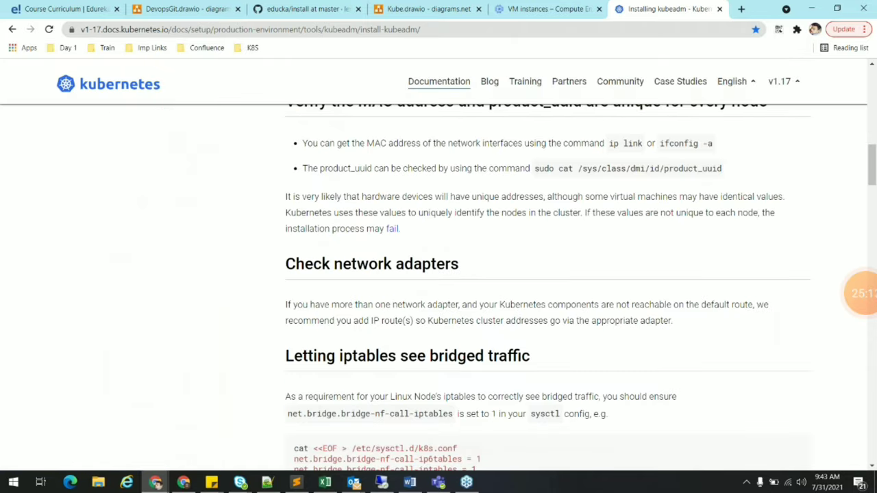
pyautogui.scroll(-8, 438, 274)
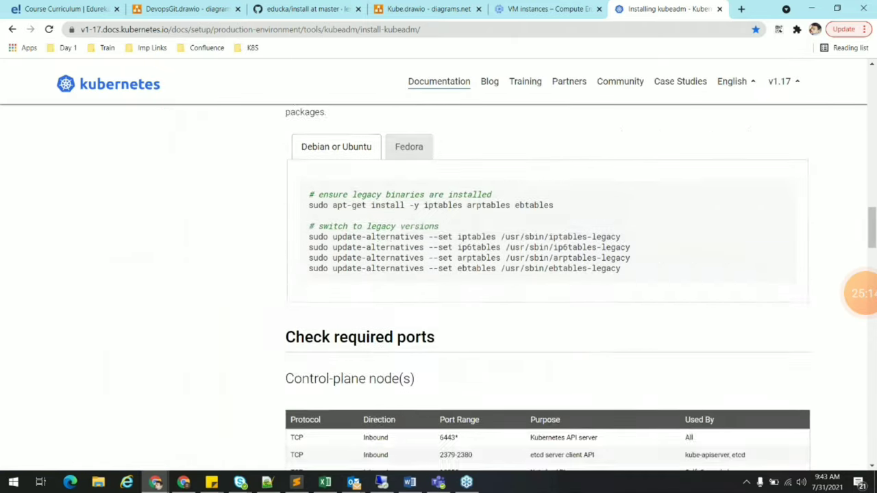
pyautogui.scroll(-2, 517, 334)
pyautogui.scroll(5, 517, 333)
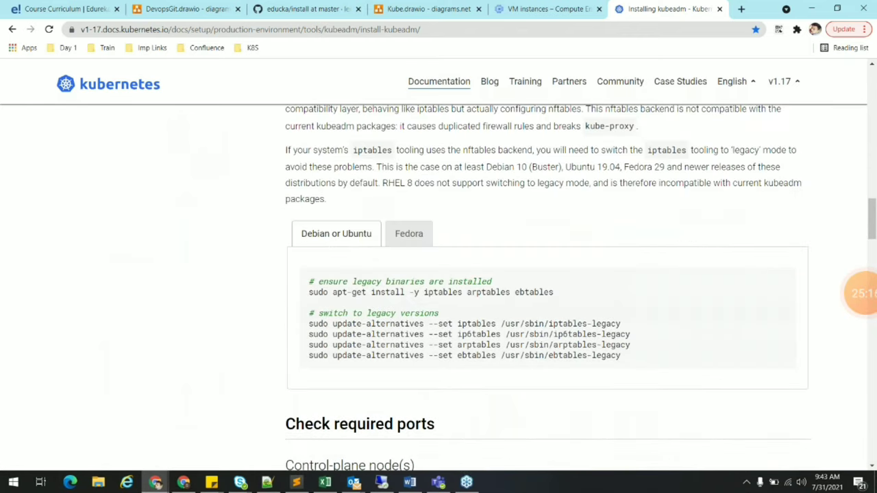
pyautogui.scroll(-5, 517, 334)
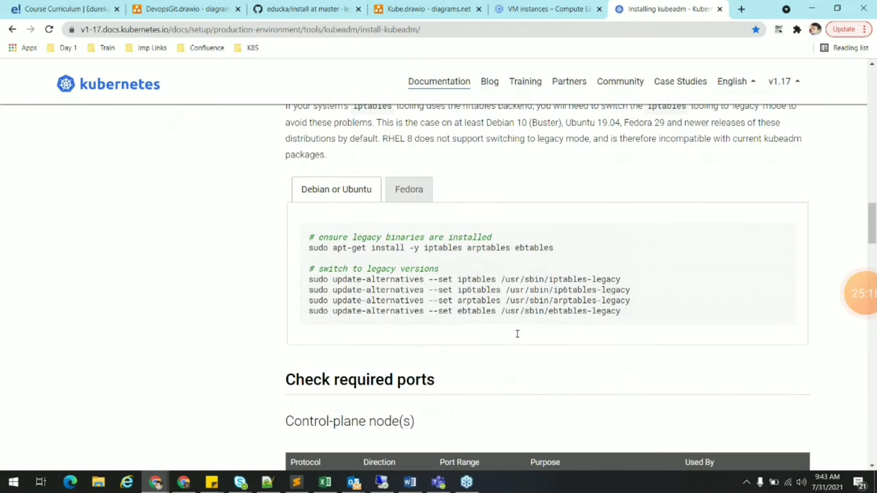
pyautogui.scroll(-10, 518, 334)
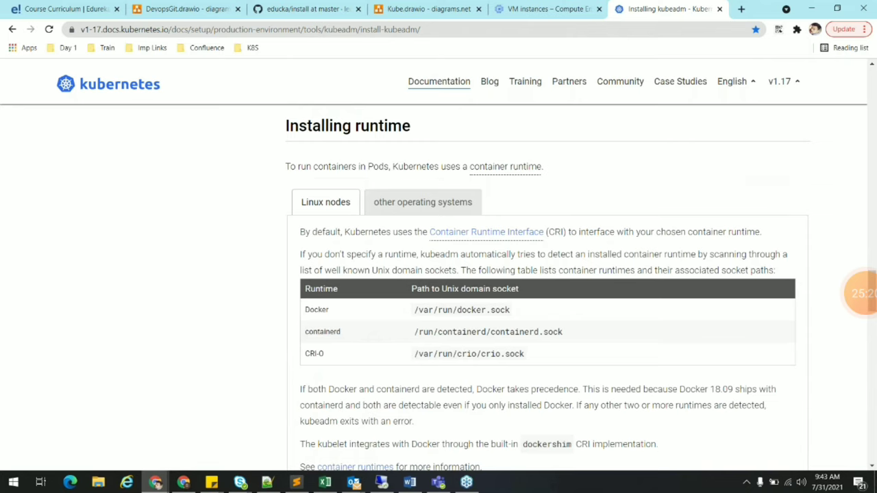
pyautogui.scroll(-5, 518, 333)
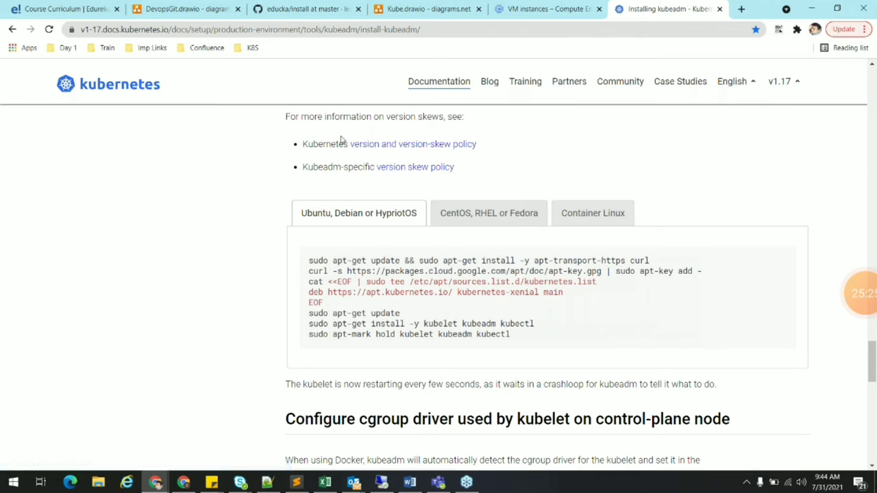
pyautogui.click(331, 5)
pyautogui.moveTo(299, 214); pyautogui.dragTo(148, 171)
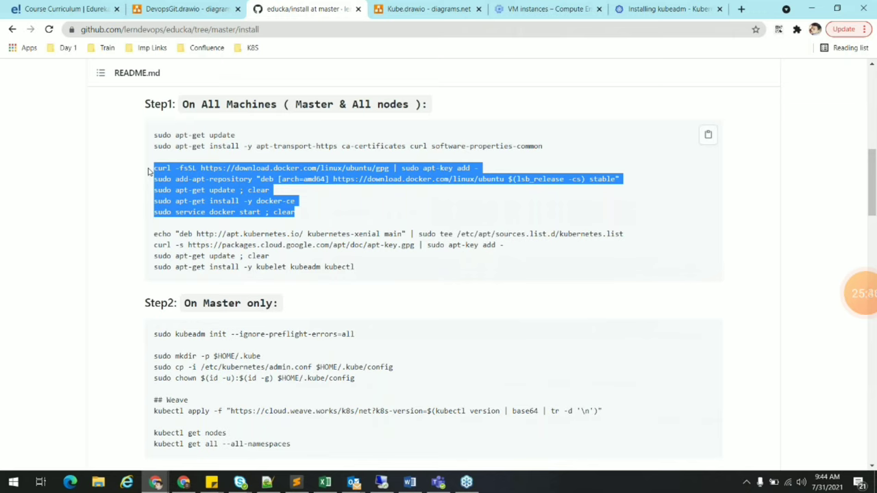
# Step: Highlight the README's Step1 and kubelet/kubeadm/kubectl install lines, then the guide's Ubuntu install commands
pyautogui.click(298, 217)
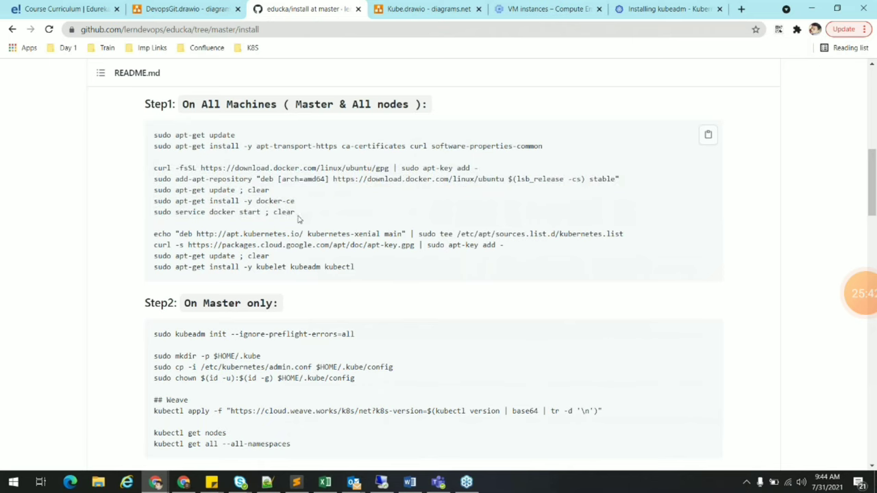
pyautogui.moveTo(298, 216); pyautogui.dragTo(147, 133)
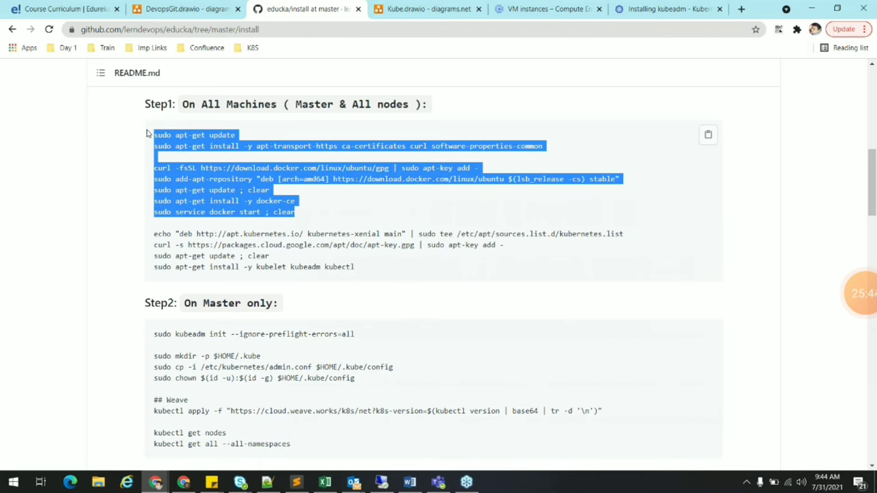
pyautogui.moveTo(367, 269); pyautogui.dragTo(154, 234)
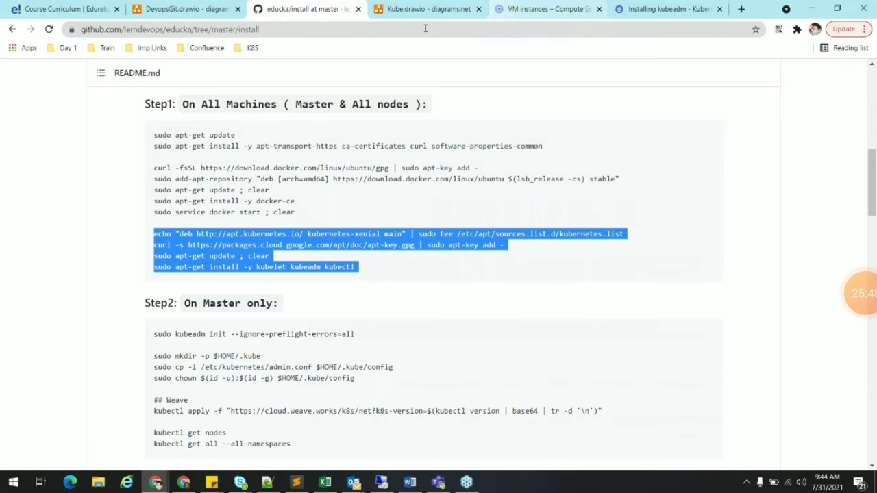
pyautogui.click(652, 8)
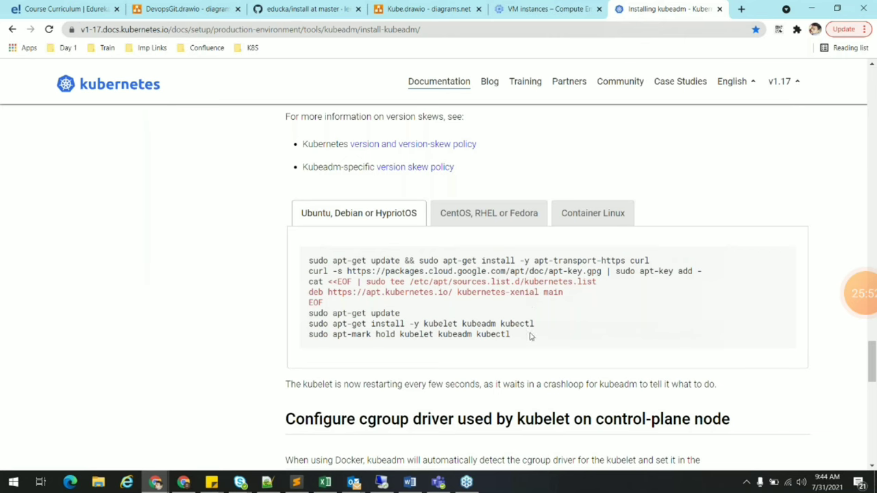
pyautogui.moveTo(525, 335); pyautogui.dragTo(319, 261)
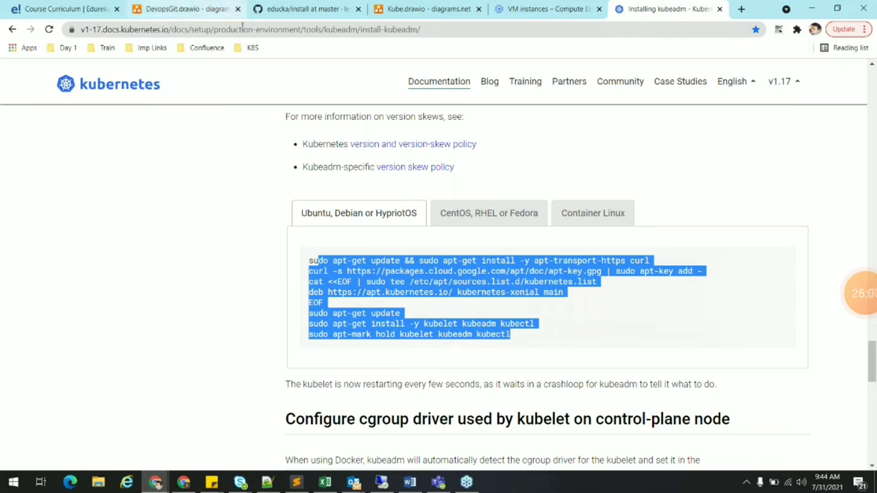
# Step: Move from Installing kubeadm's What's next section to the 'Using kubeadm to Create a Cluster' guide
pyautogui.click(251, 48)
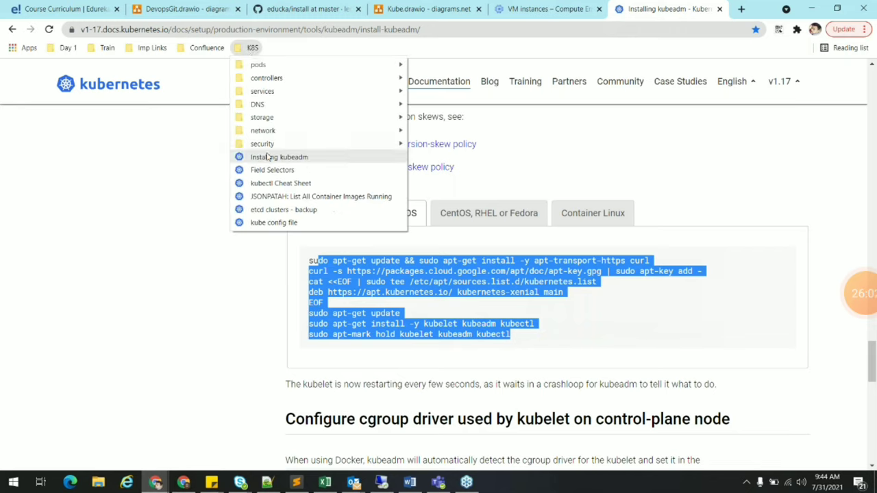
pyautogui.click(239, 335)
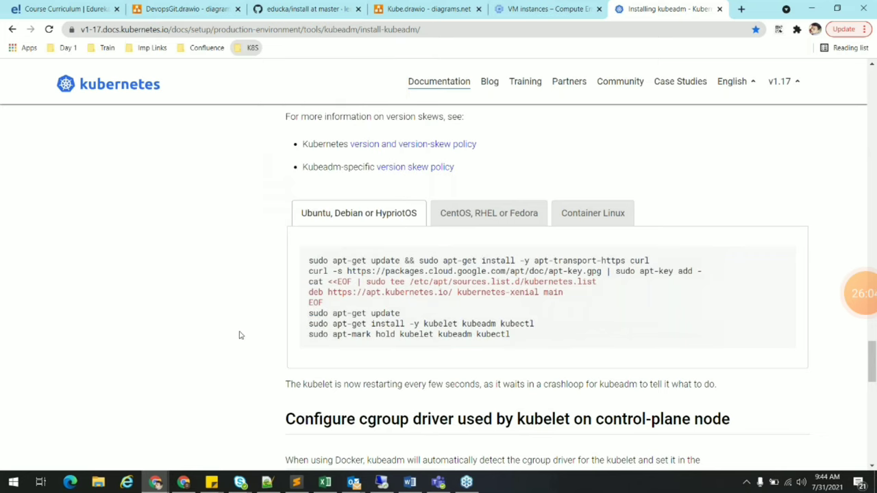
pyautogui.moveTo(239, 335); pyautogui.dragTo(513, 333)
pyautogui.click(522, 336)
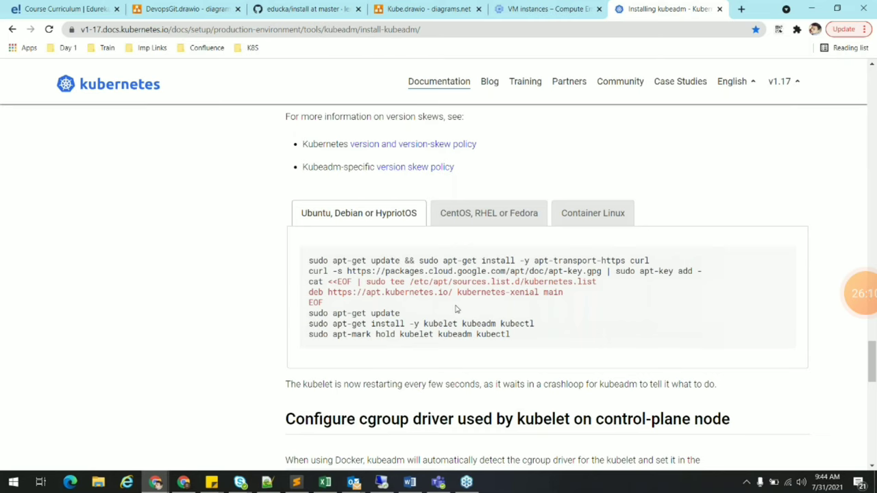
pyautogui.scroll(-3, 456, 309)
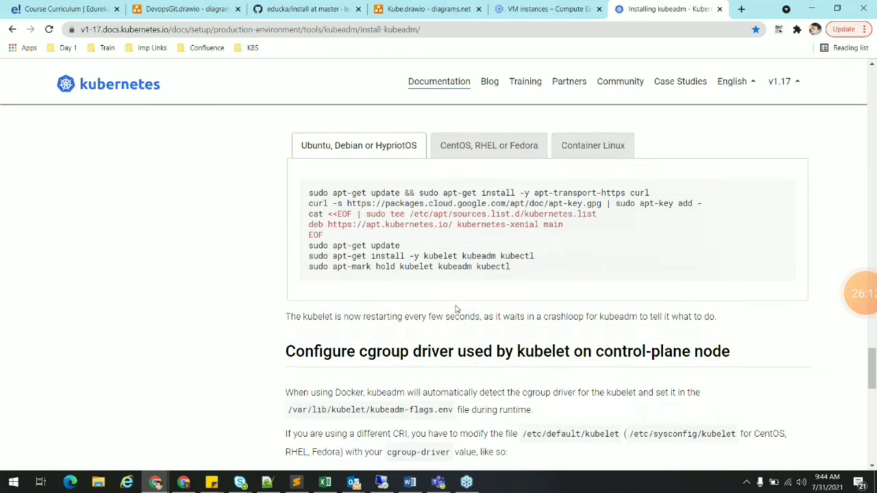
pyautogui.scroll(-6, 456, 309)
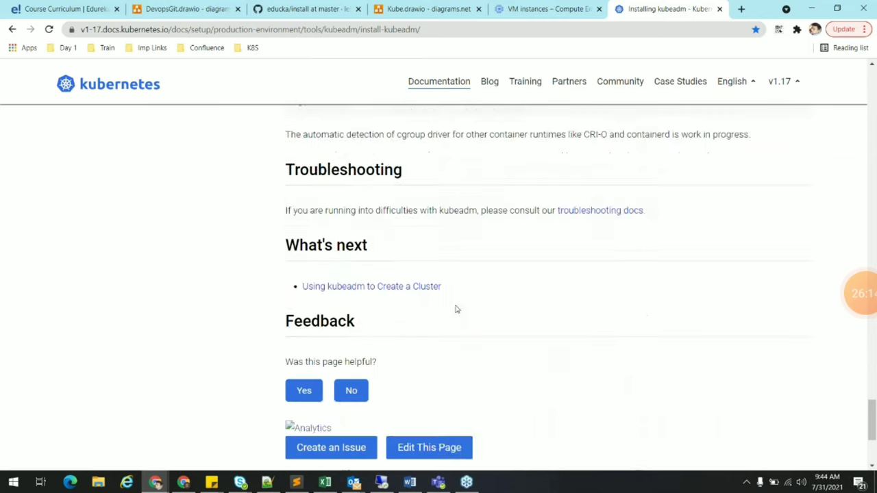
pyautogui.scroll(1, 456, 309)
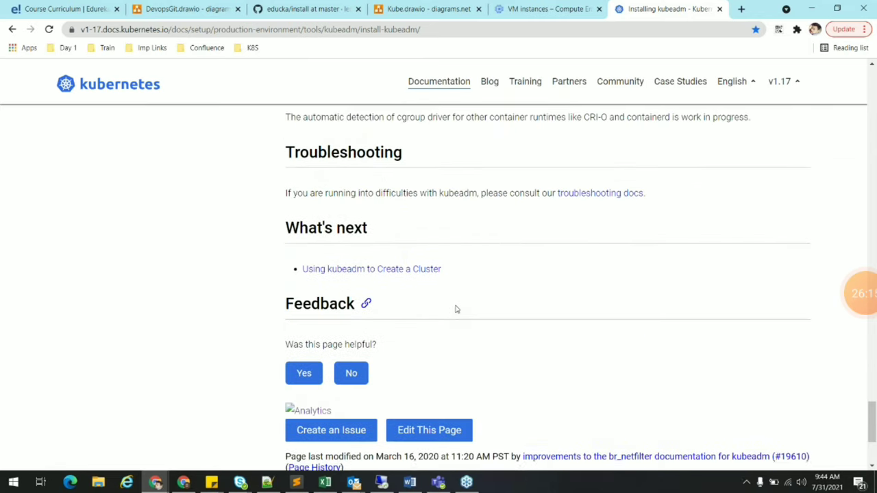
pyautogui.click(388, 290)
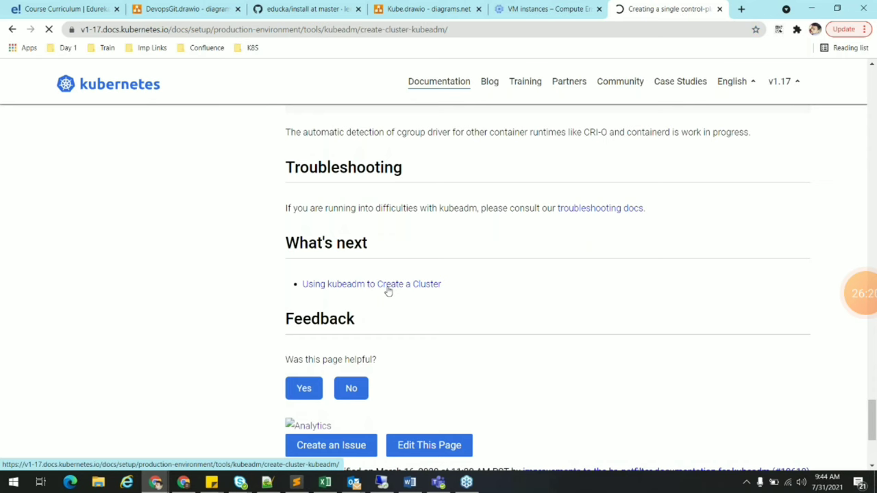
# Step: Scroll the cluster guide to 'Installing a Pod network add-on' and show the Weave Net instructions
pyautogui.scroll(-3, 388, 292)
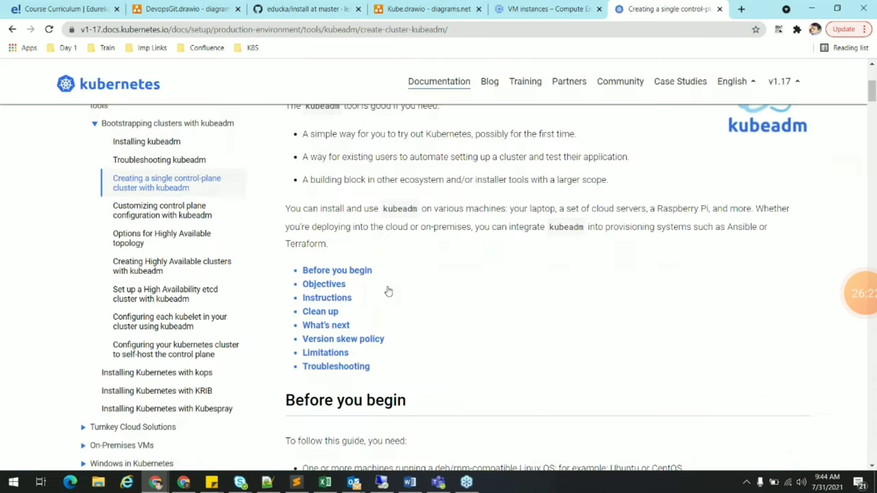
pyautogui.scroll(-15, 387, 292)
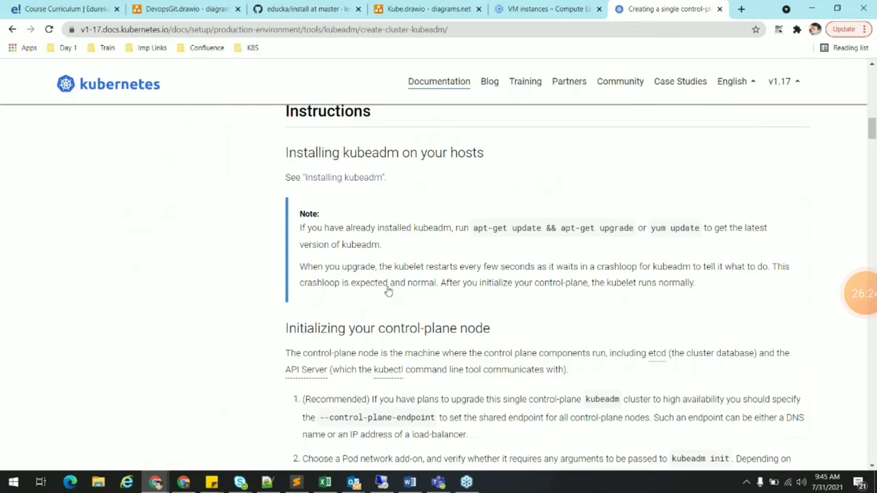
pyautogui.scroll(-10, 388, 292)
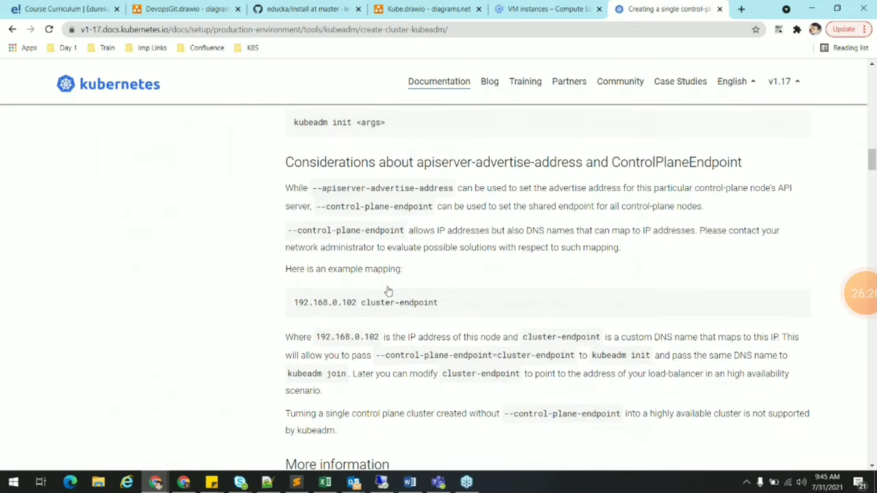
pyautogui.scroll(-5, 388, 292)
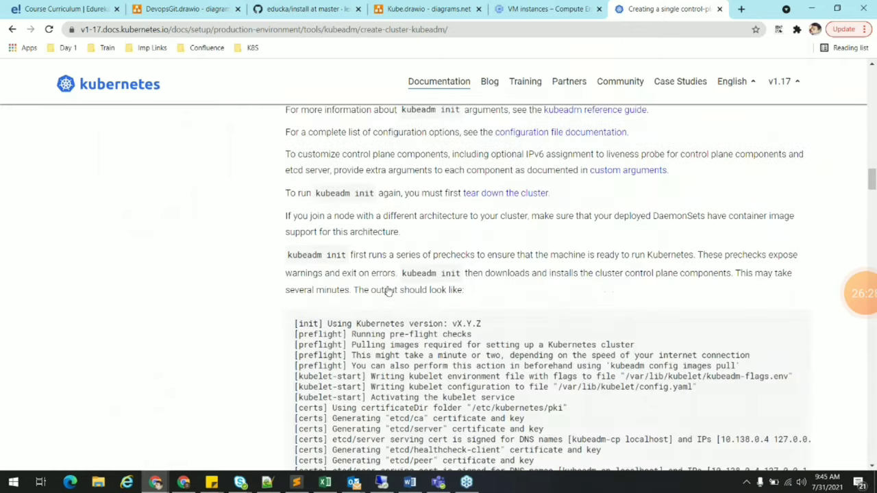
pyautogui.scroll(-15, 388, 292)
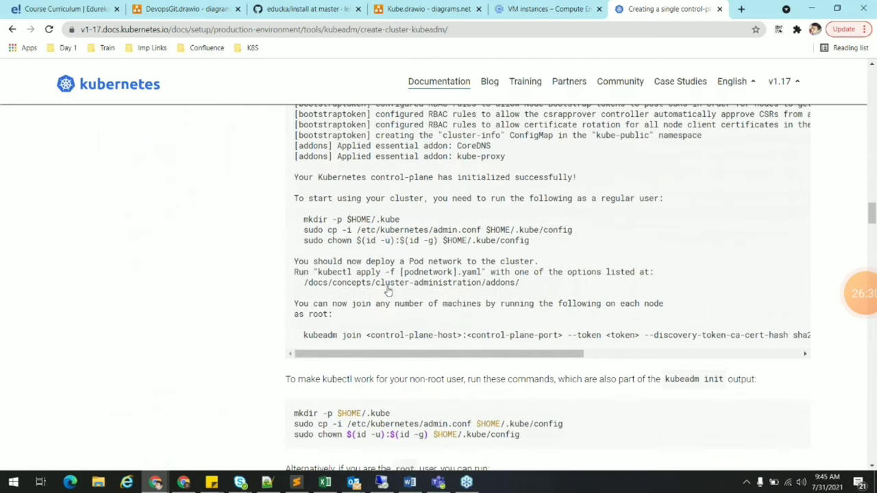
pyautogui.scroll(2, 388, 292)
pyautogui.moveTo(295, 269); pyautogui.dragTo(673, 426)
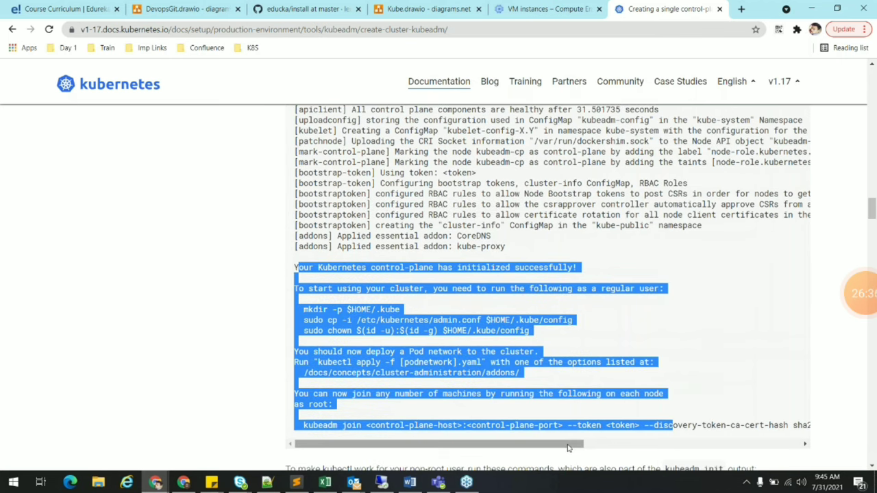
pyautogui.scroll(-4, 346, 268)
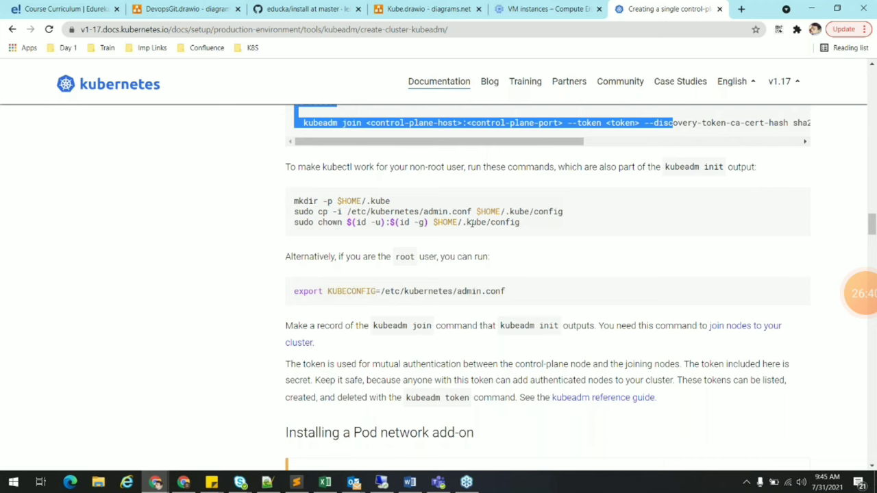
pyautogui.scroll(-1, 471, 224)
pyautogui.scroll(-10, 548, 288)
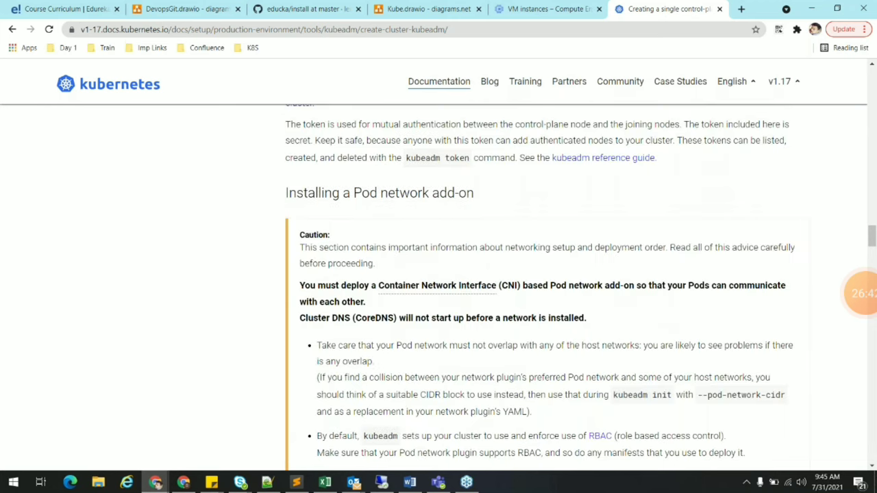
pyautogui.scroll(1, 548, 288)
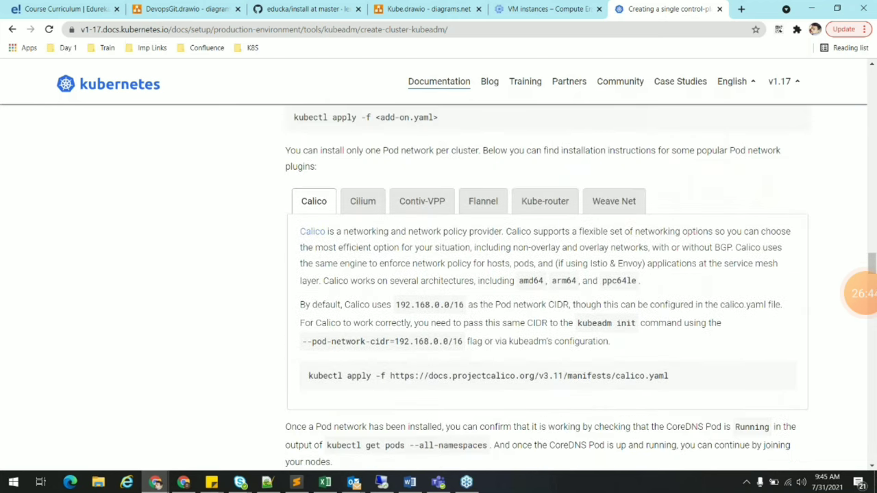
pyautogui.click(629, 209)
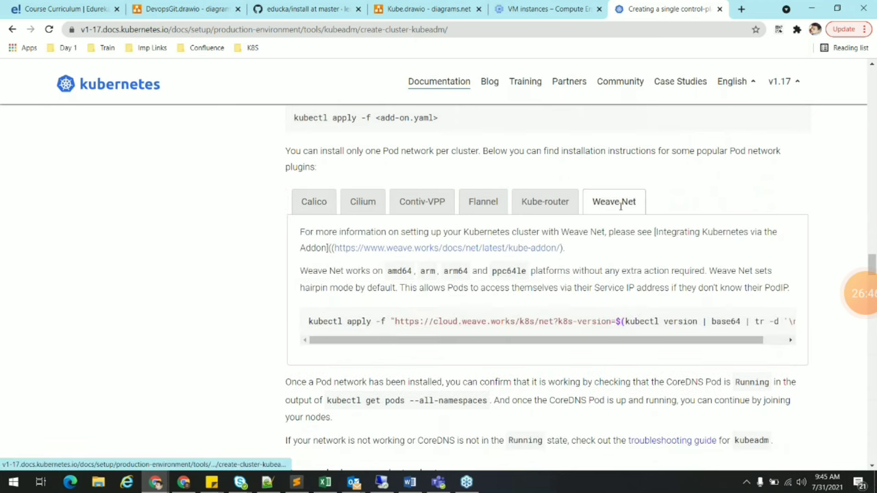
# Step: Highlight the Weave Net kubectl apply command and return to the GitHub install README
pyautogui.doubleClick(343, 321)
pyautogui.keyDown('shift'); pyautogui.click(541, 290); pyautogui.keyUp('shift')
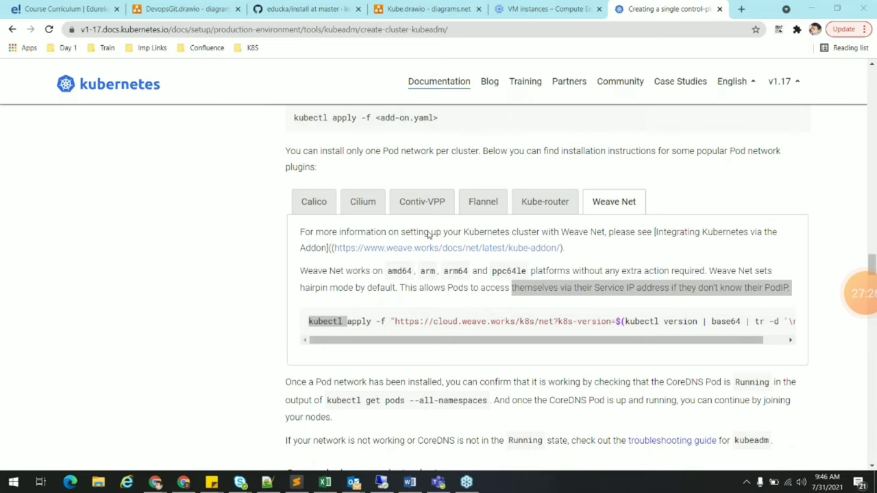
pyautogui.click(305, 9)
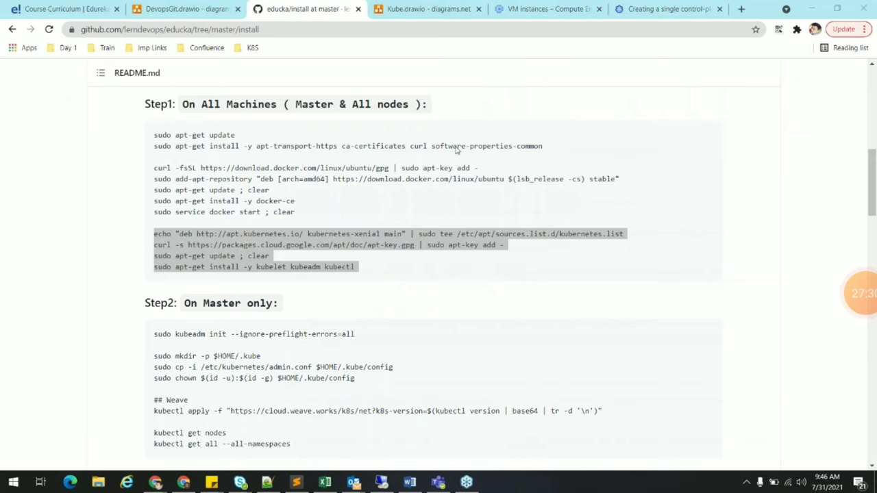
# Step: Review the README's kubectl install command and the kubeadm init --ignore-preflight-errors=all flag
pyautogui.doubleClick(338, 268)
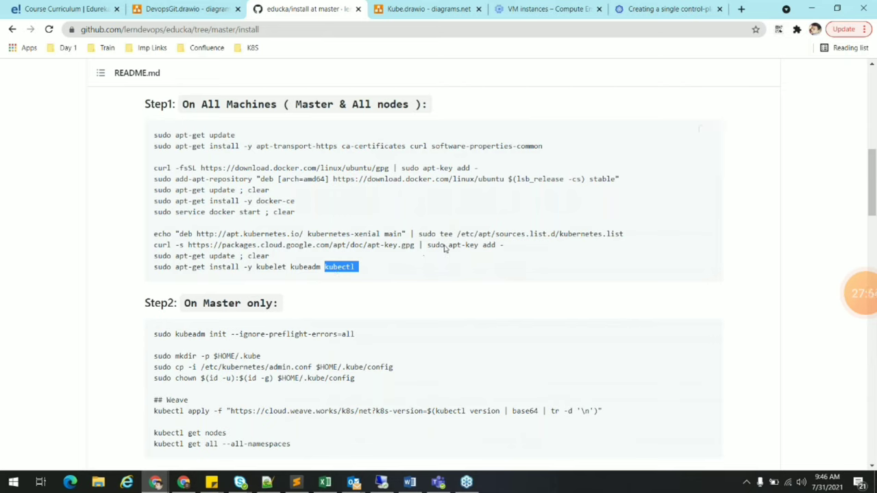
pyautogui.hotkey('alt', 'Tab')
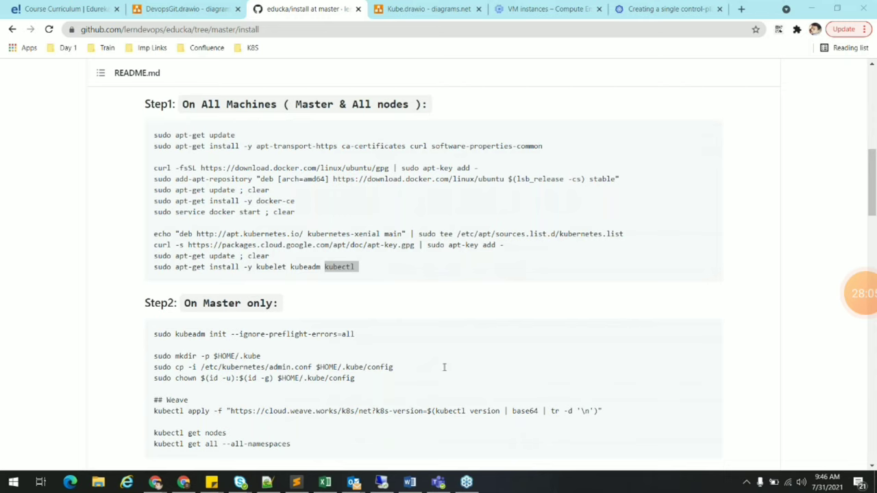
pyautogui.click(227, 343)
pyautogui.moveTo(192, 335); pyautogui.dragTo(329, 343)
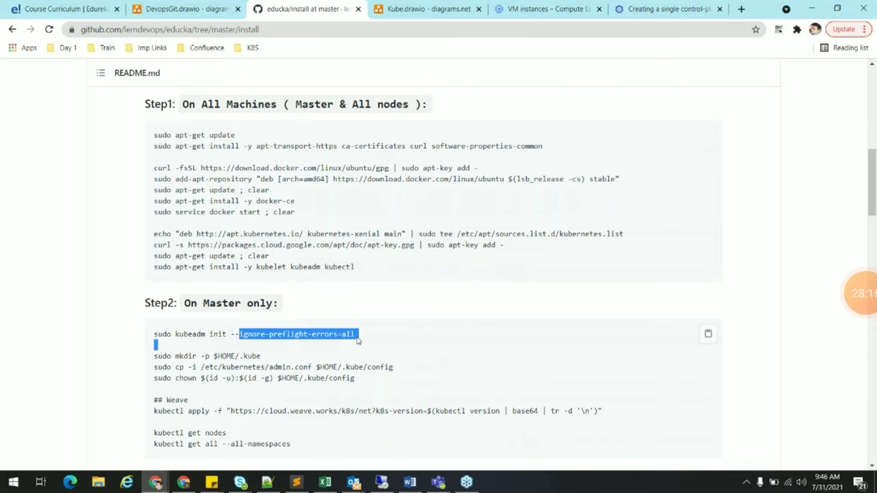
pyautogui.click(360, 339)
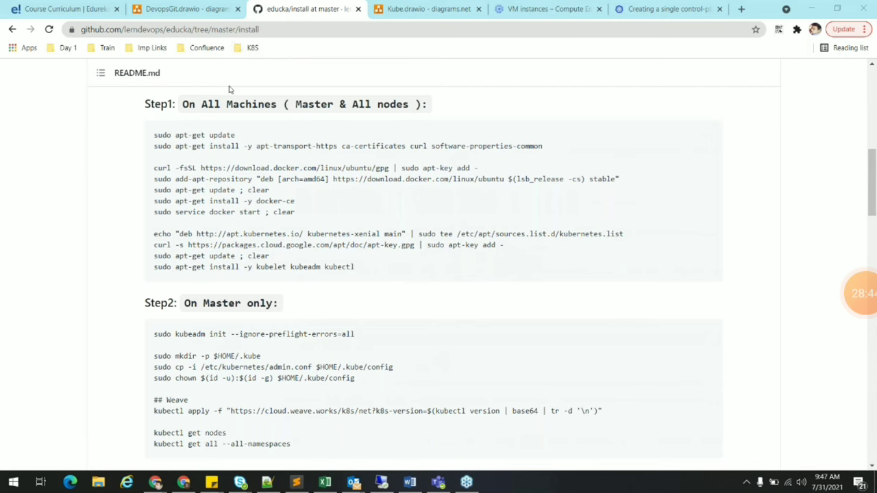
pyautogui.scroll(1, 230, 90)
pyautogui.scroll(8, 229, 90)
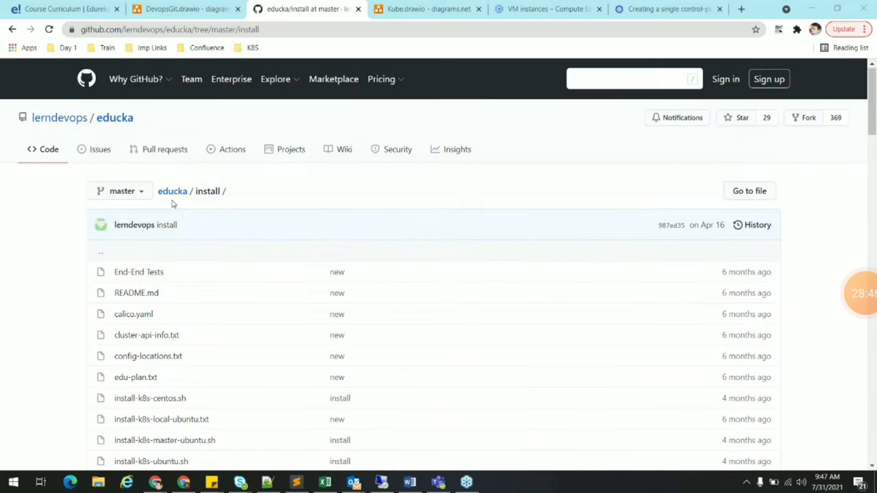
# Step: Go from the educka repository root into its 'other' folder and browse the listed files
pyautogui.click(172, 194)
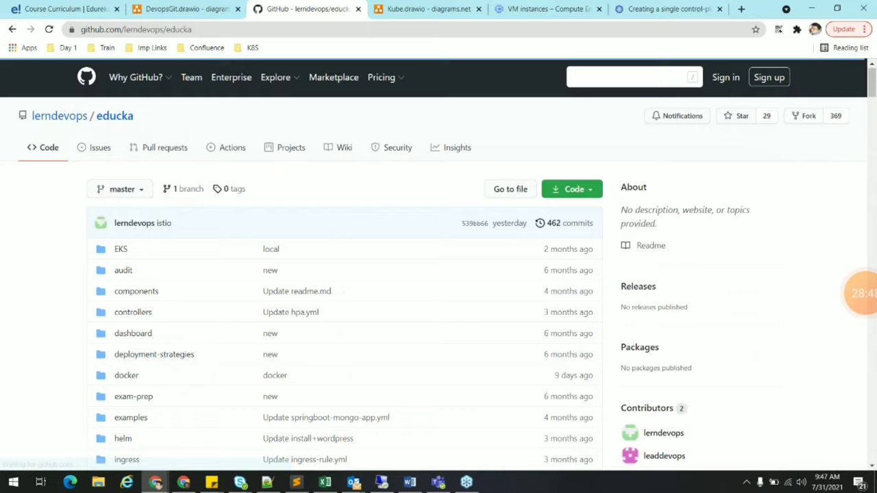
pyautogui.scroll(-3, 125, 327)
pyautogui.click(124, 337)
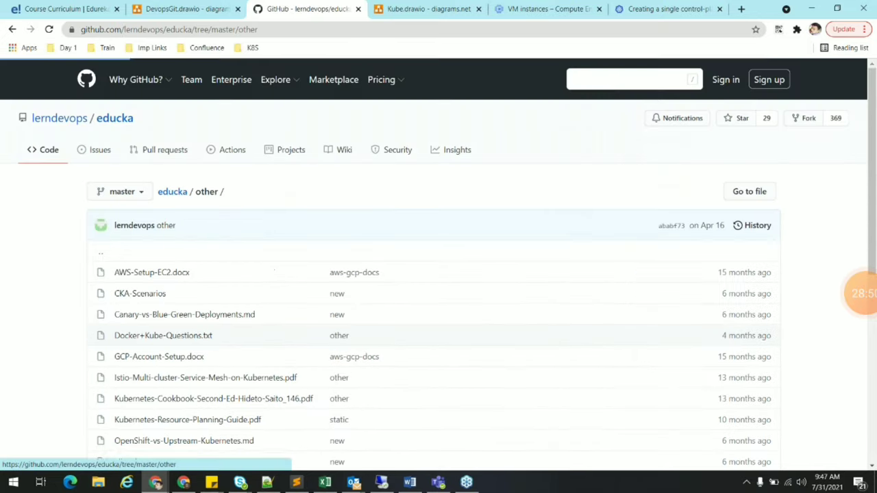
pyautogui.scroll(-5, 129, 290)
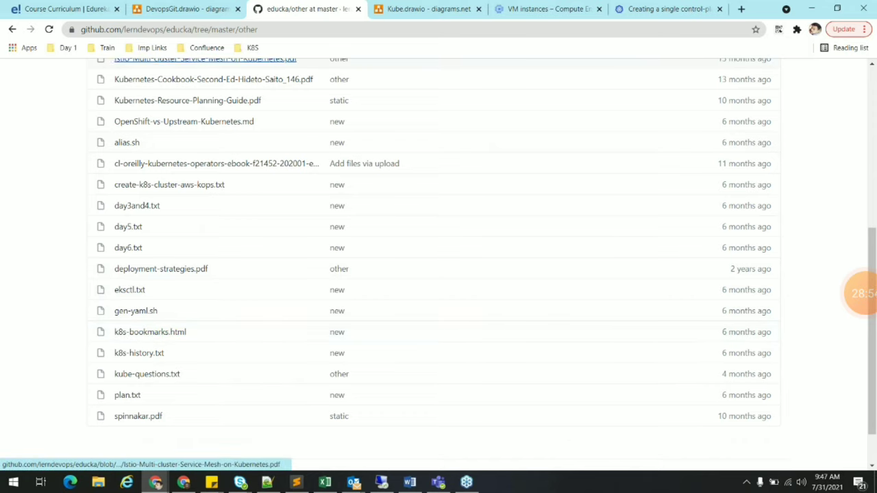
pyautogui.click(244, 47)
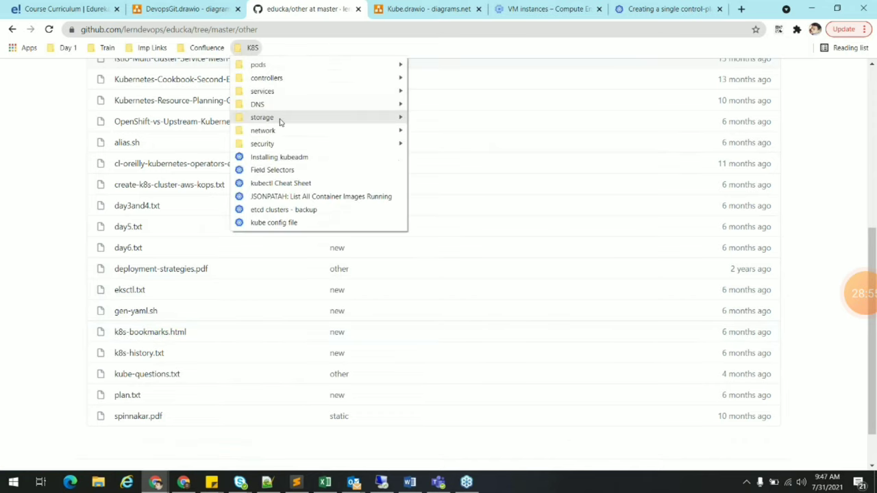
pyautogui.click(1, 239)
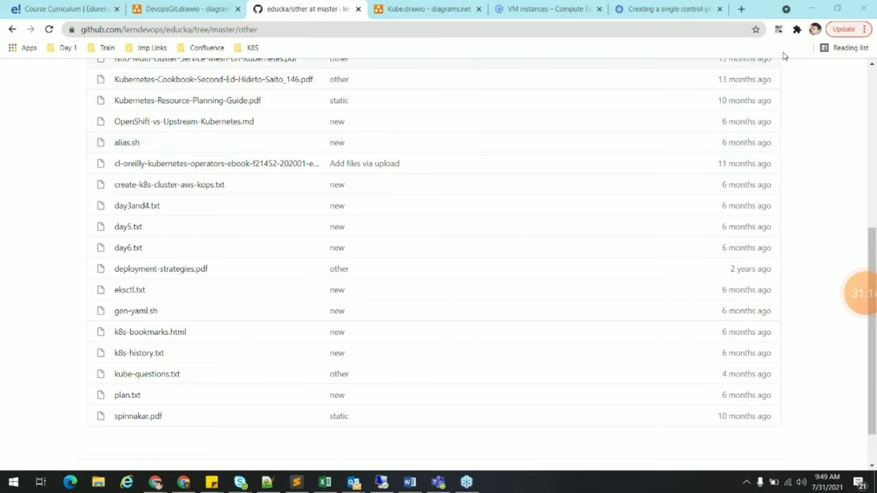
# Step: Open Chrome's import bookmarks and settings dialog, cancel it, and close the settings tab
pyautogui.click(866, 30)
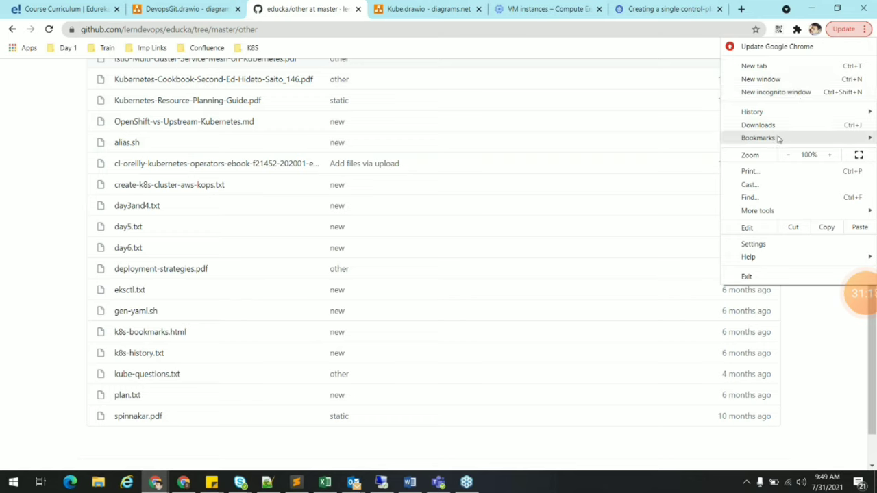
pyautogui.moveTo(778, 140)
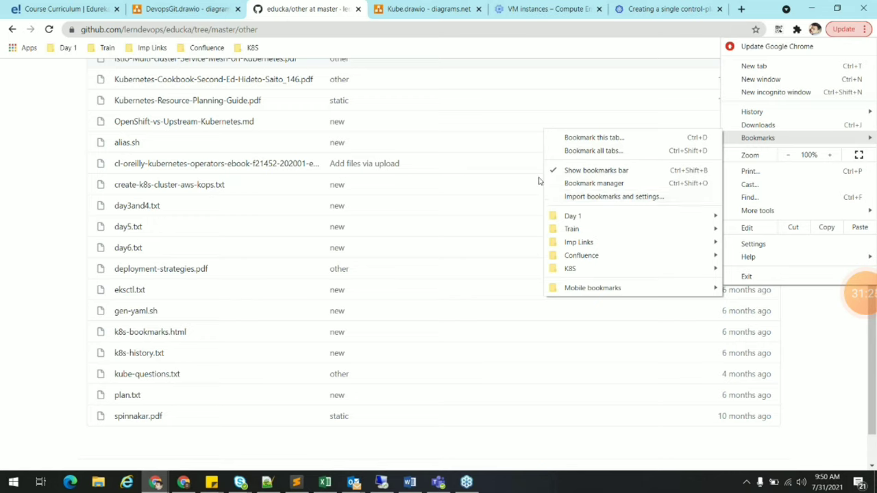
pyautogui.click(613, 198)
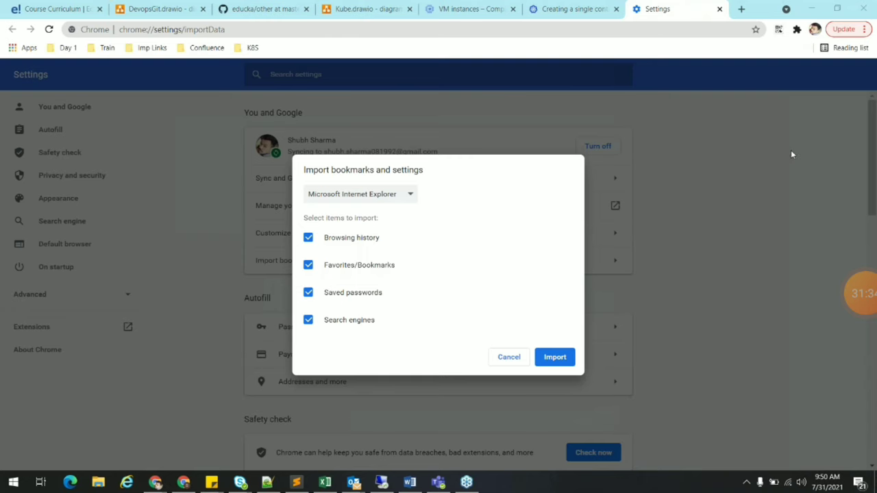
pyautogui.click(518, 358)
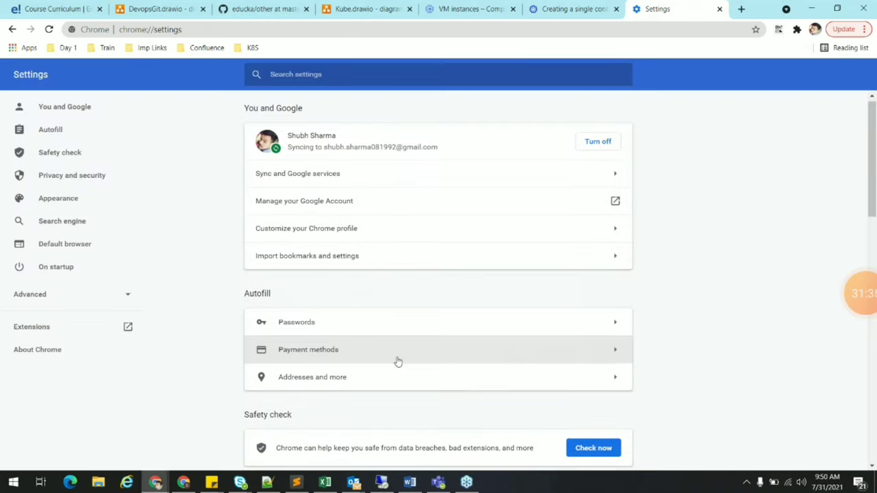
pyautogui.scroll(-10, 399, 362)
pyautogui.scroll(7, 411, 411)
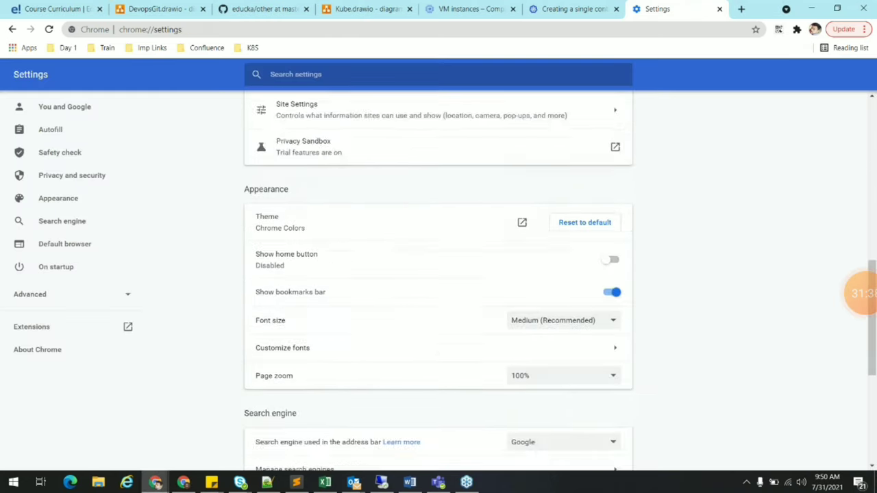
pyautogui.scroll(-2, 439, 281)
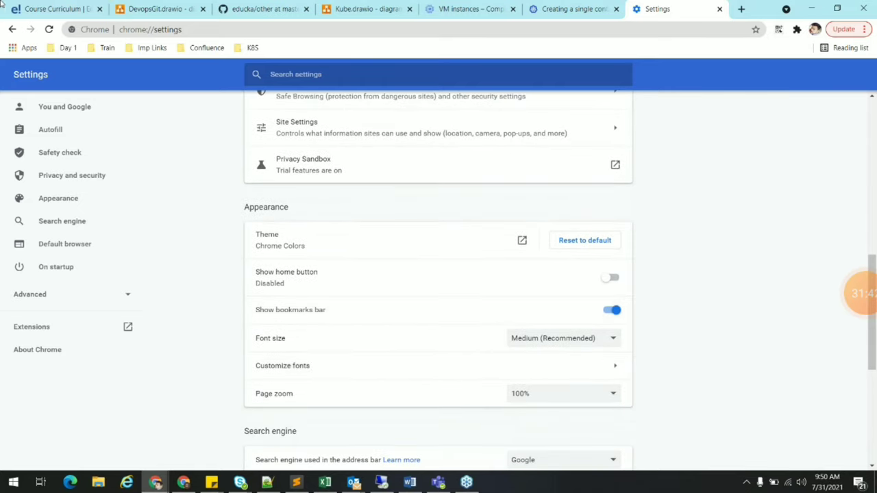
pyautogui.click(12, 30)
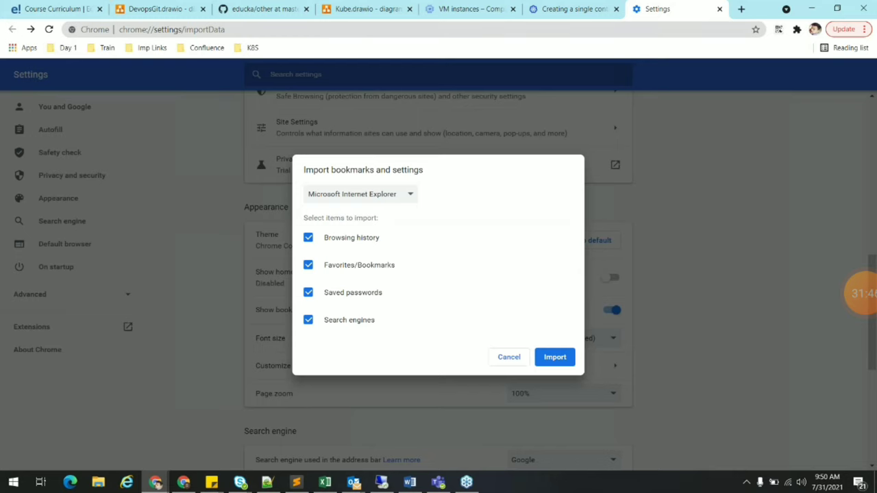
pyautogui.click(719, 9)
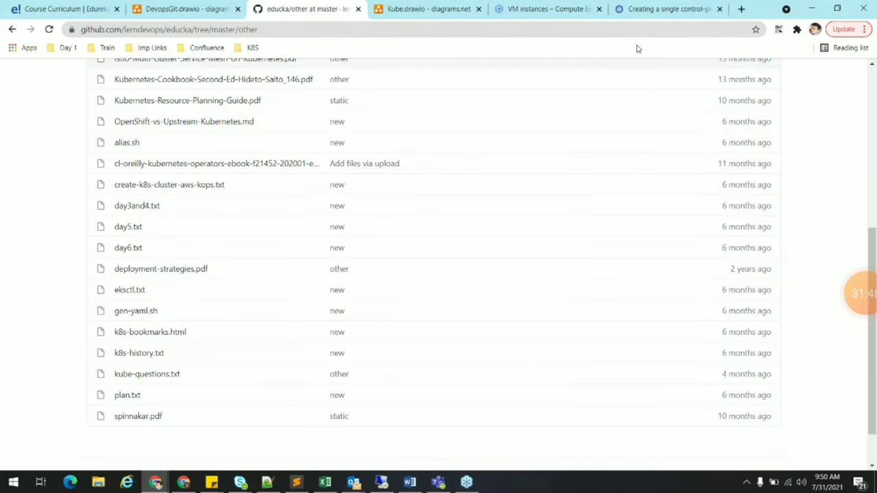
# Step: Open and dismiss the bookmarks bar options and the K8S bookmarks folder
pyautogui.rightClick(637, 48)
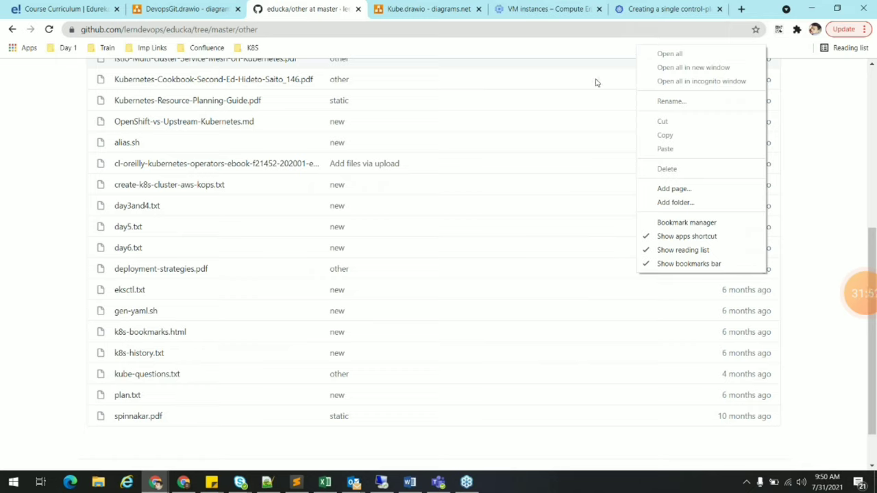
pyautogui.click(248, 50)
pyautogui.click(251, 48)
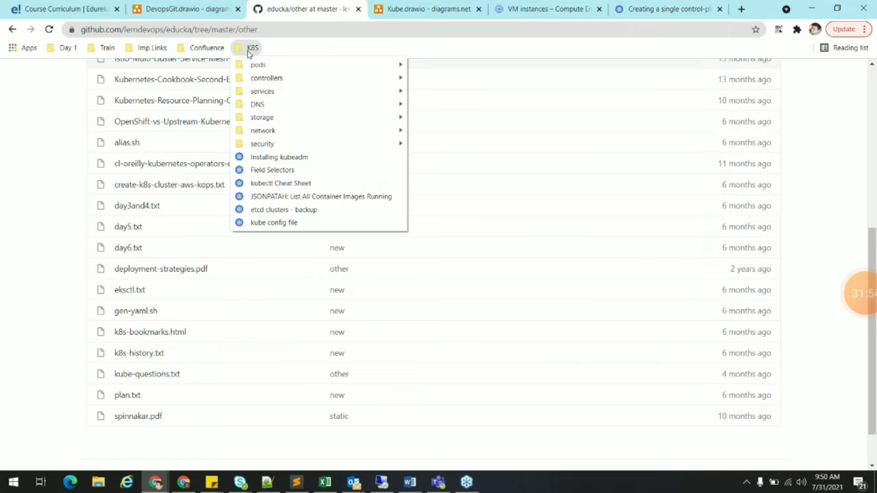
pyautogui.click(311, 48)
pyautogui.rightClick(312, 48)
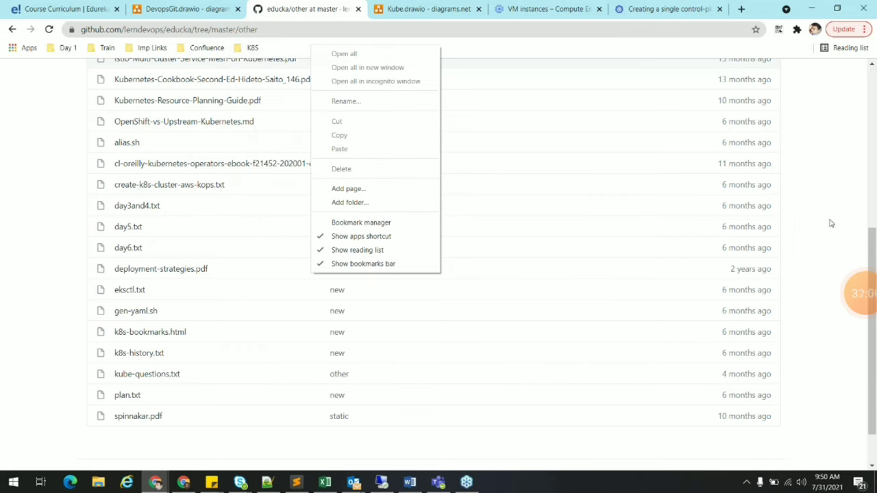
pyautogui.click(864, 248)
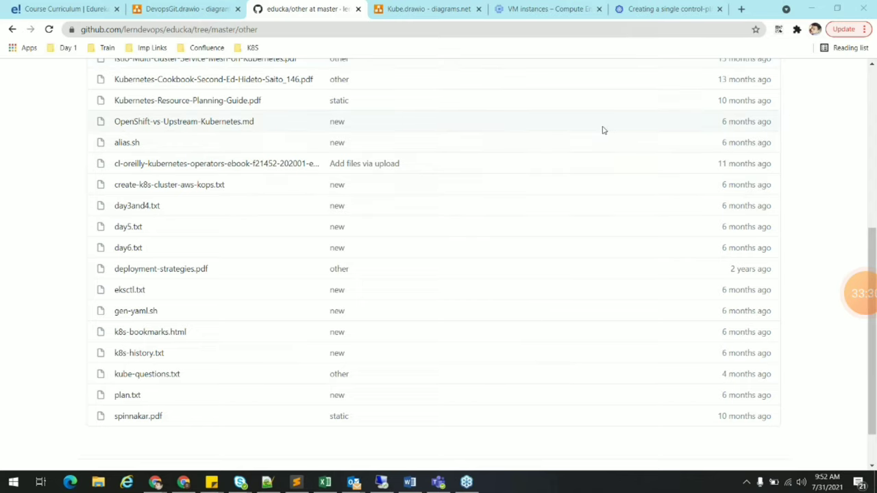
# Step: Search Google for 'cncf' in a new tab and open the Cloud Native Computing Foundation site
pyautogui.click(740, 9)
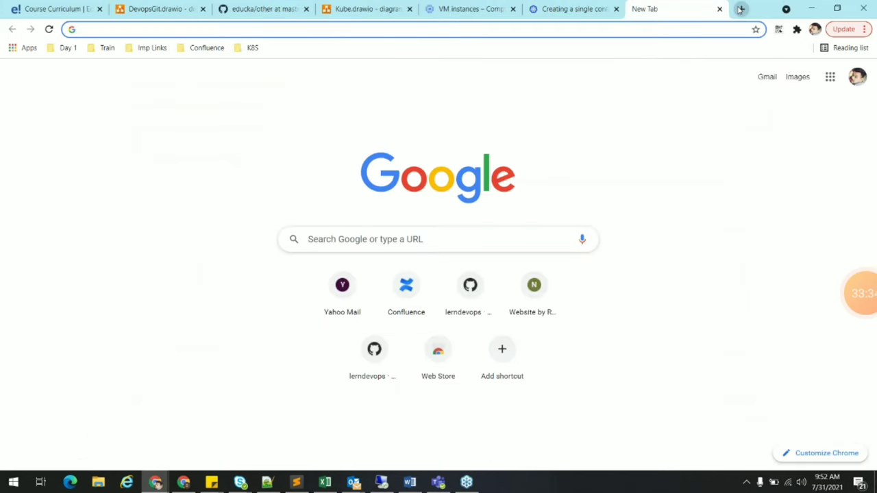
pyautogui.write('cncf')
pyautogui.press('Return')
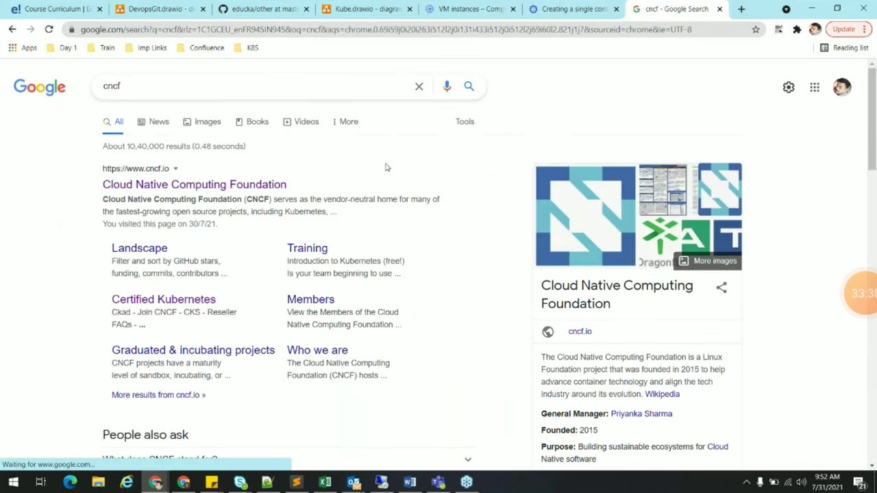
pyautogui.click(247, 183)
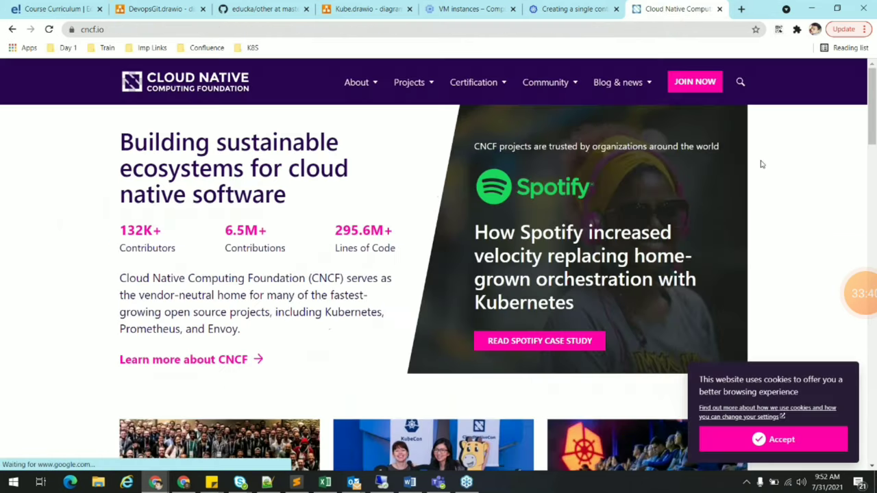
# Step: Open Certification > Certified Kubernetes Administrator (CKA) and highlight the exam domain weights
pyautogui.moveTo(489, 86)
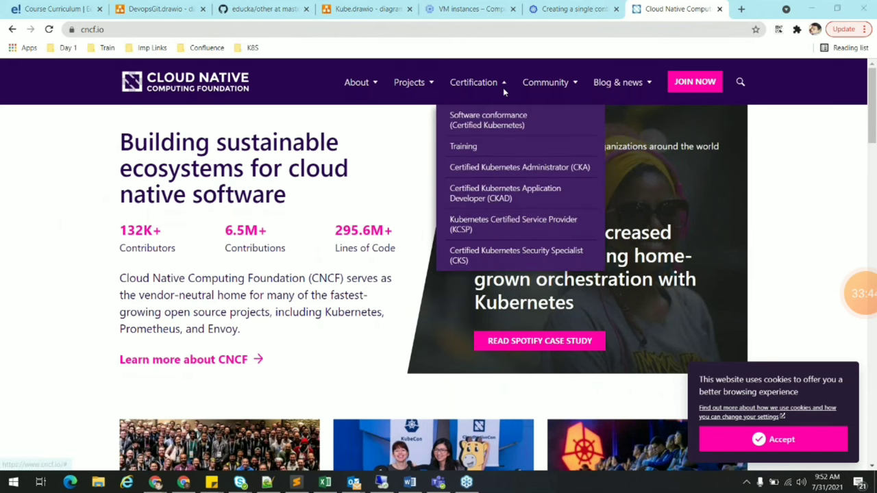
pyautogui.click(489, 176)
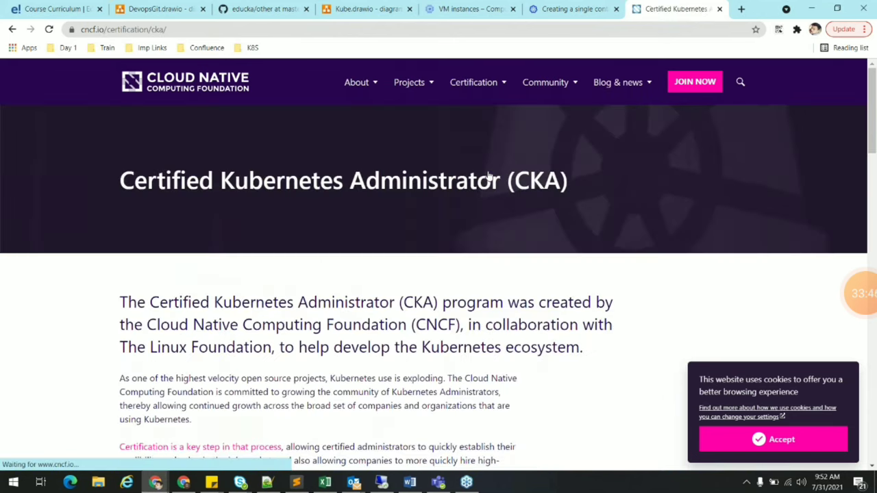
pyautogui.scroll(-5, 489, 176)
pyautogui.scroll(-10, 325, 298)
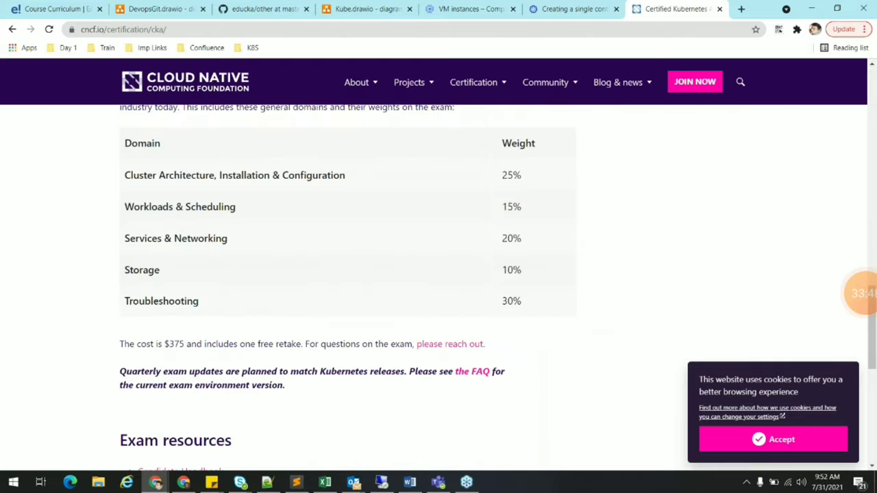
pyautogui.scroll(1, 325, 297)
pyautogui.moveTo(132, 210); pyautogui.dragTo(448, 261)
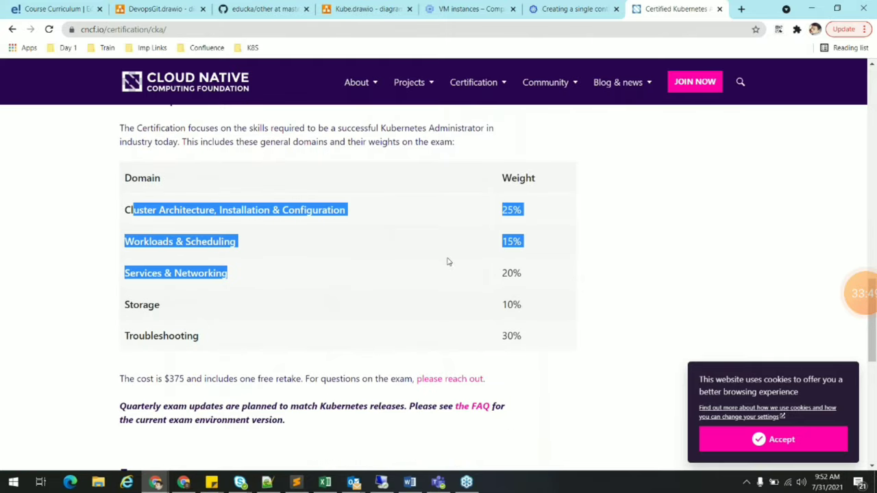
pyautogui.click(168, 223)
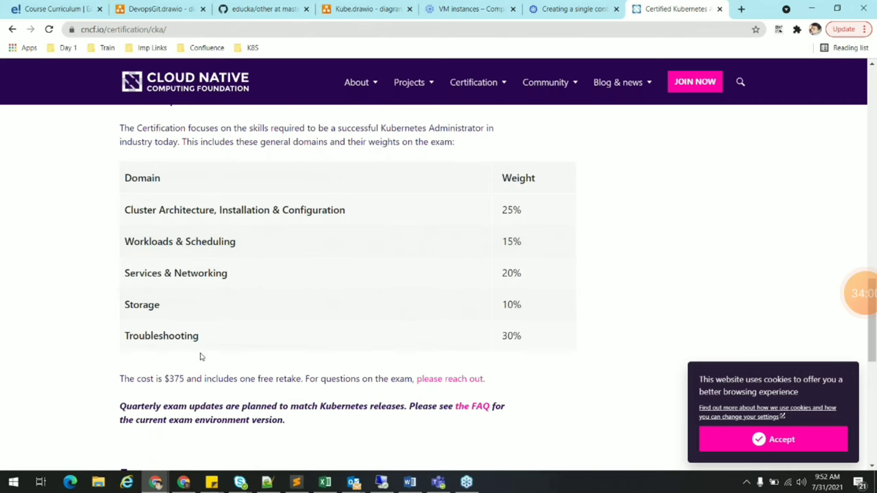
pyautogui.scroll(2, 201, 356)
pyautogui.scroll(1, 201, 357)
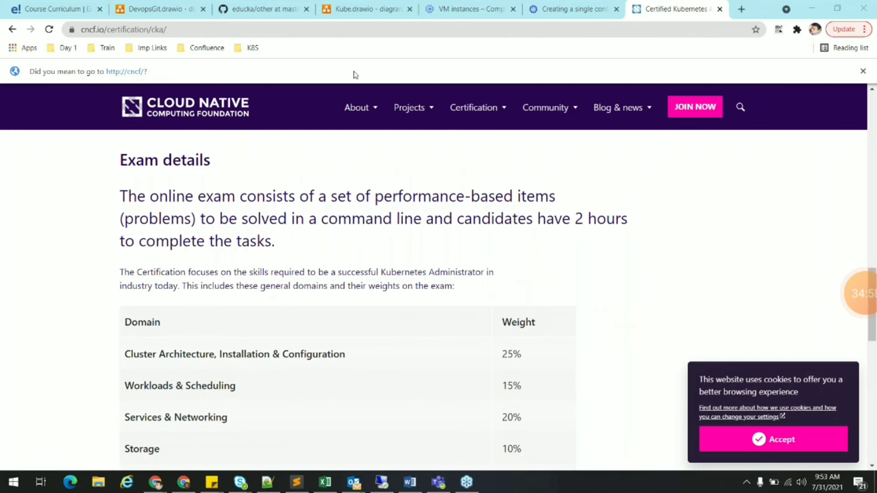
# Step: Return to GitHub and open the educka repository's exam-prep folder
pyautogui.click(247, 8)
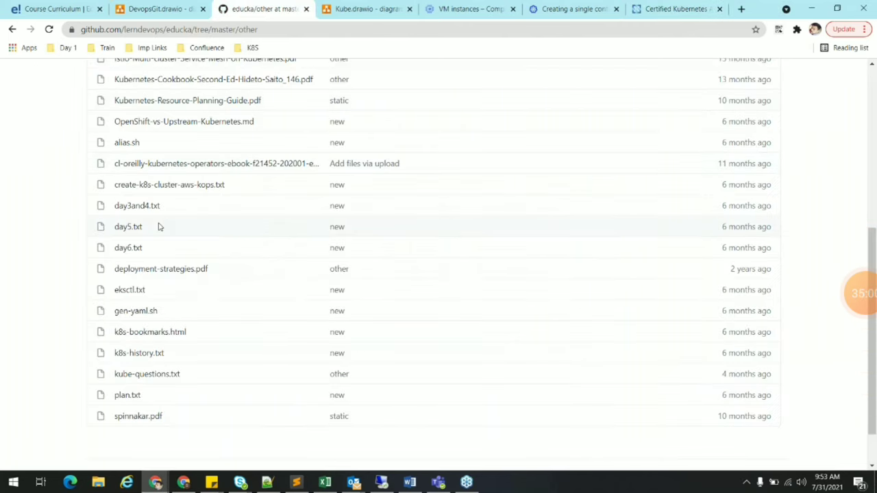
pyautogui.scroll(5, 159, 227)
pyautogui.click(164, 194)
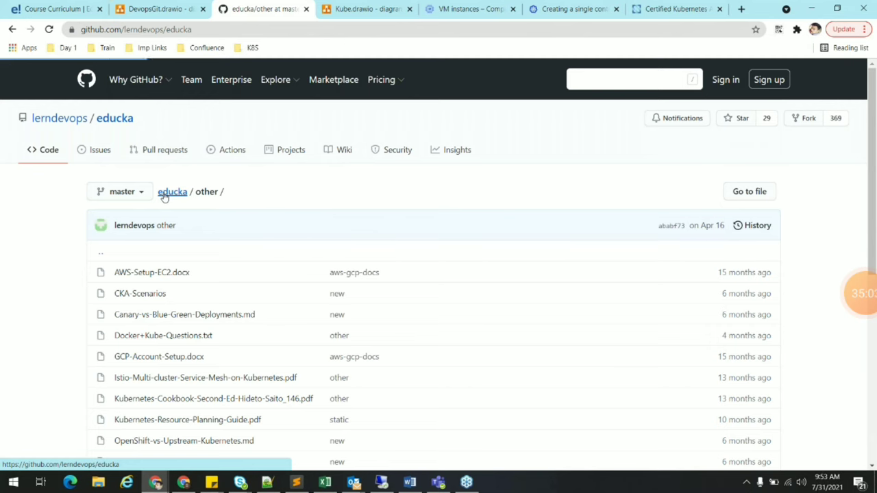
pyautogui.scroll(-1, 19, 322)
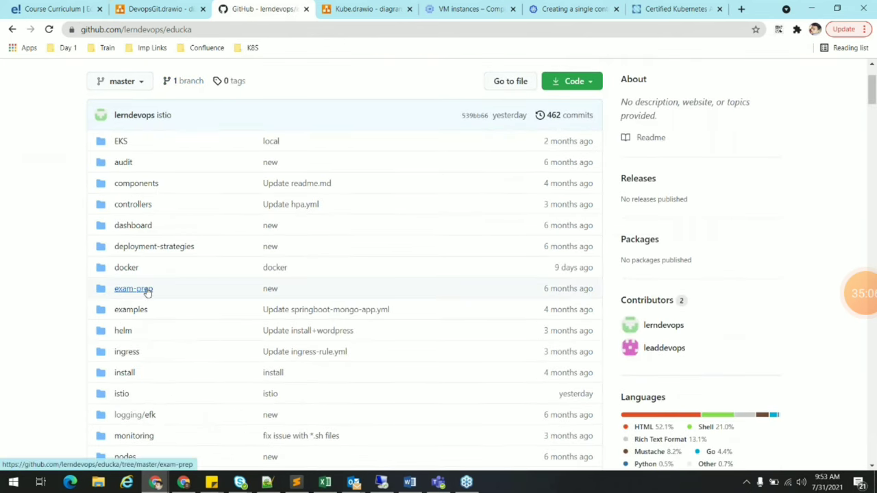
pyautogui.click(146, 290)
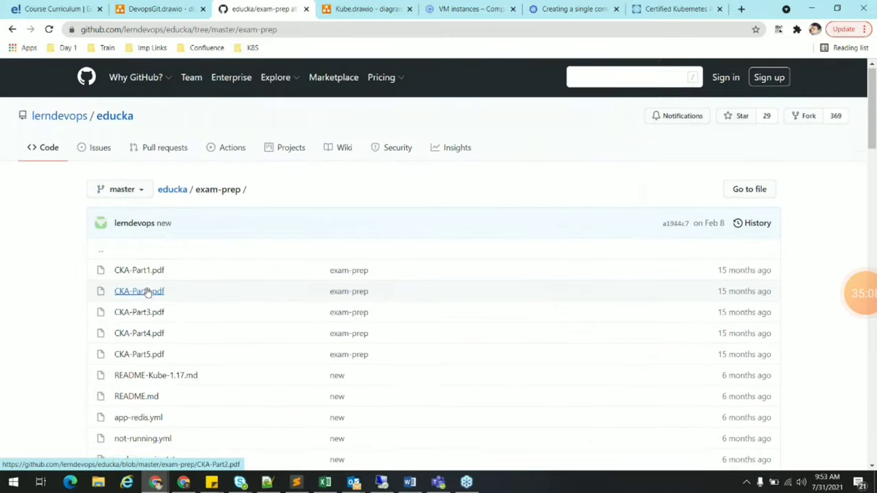
# Step: Scroll through the exam-prep README about the new CKA exam
pyautogui.scroll(-2, 146, 291)
pyautogui.scroll(1, 147, 289)
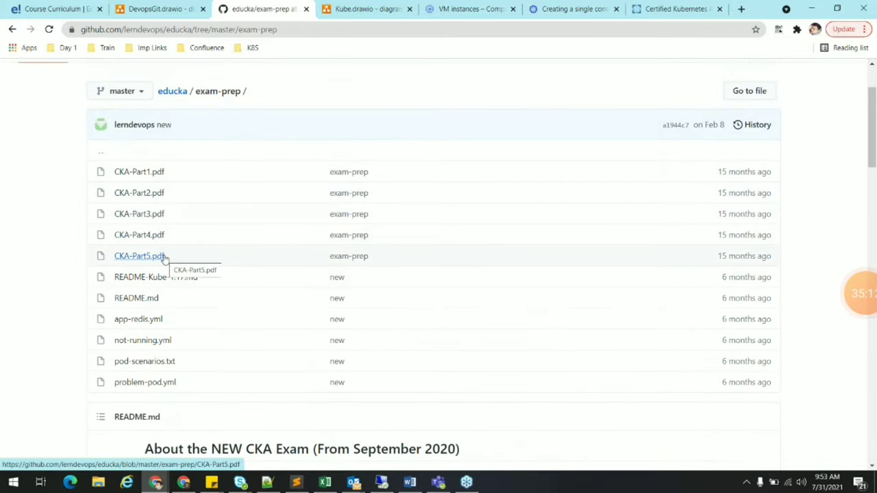
pyautogui.scroll(-6, 165, 257)
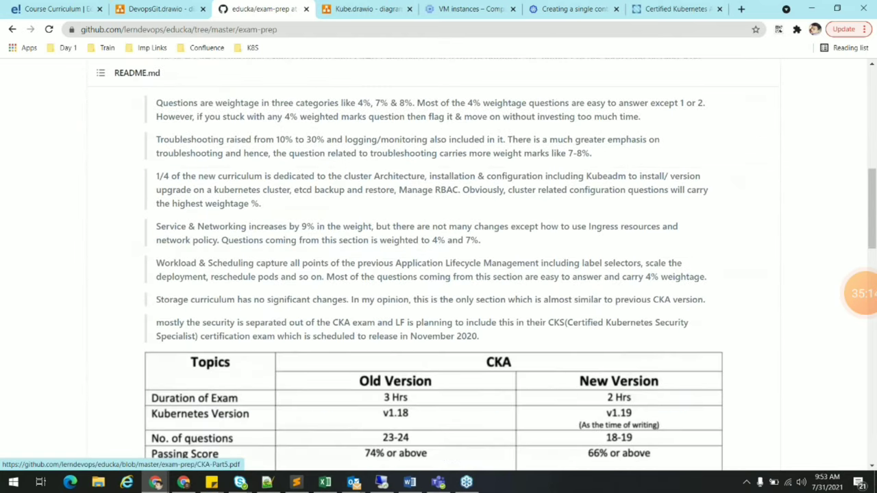
pyautogui.scroll(-4, 434, 288)
pyautogui.scroll(1, 749, 145)
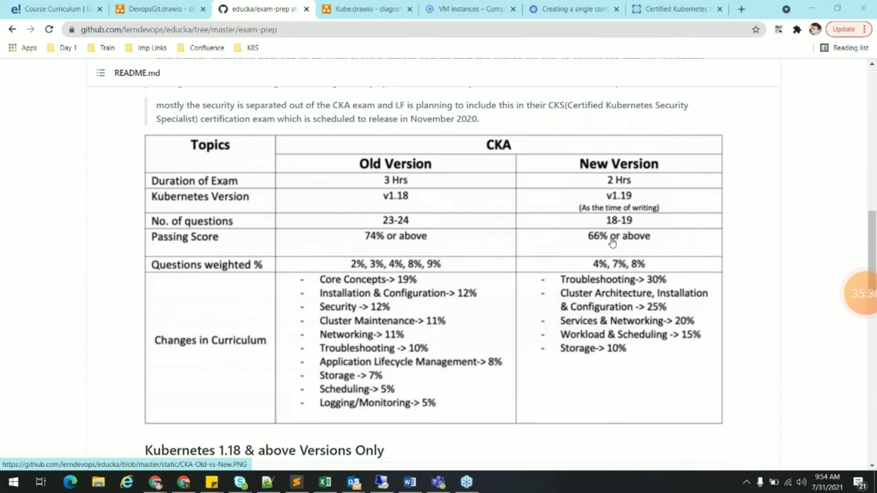
pyautogui.scroll(-15, 612, 242)
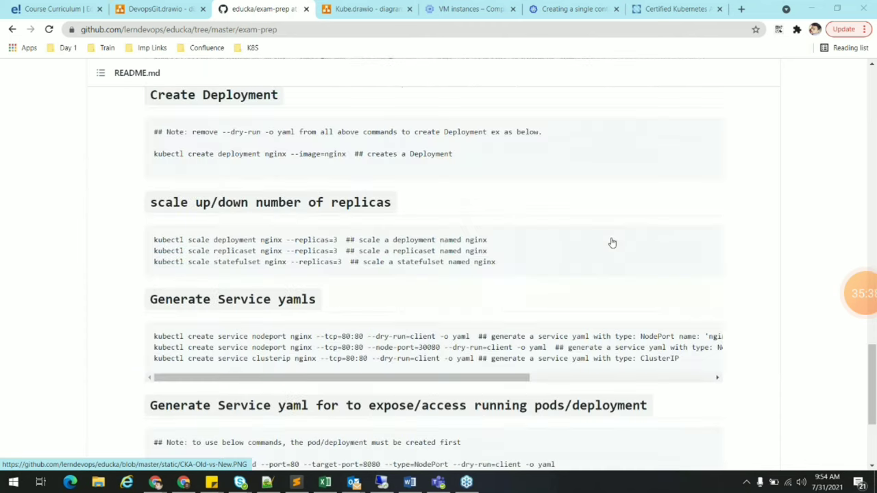
pyautogui.scroll(20, 612, 241)
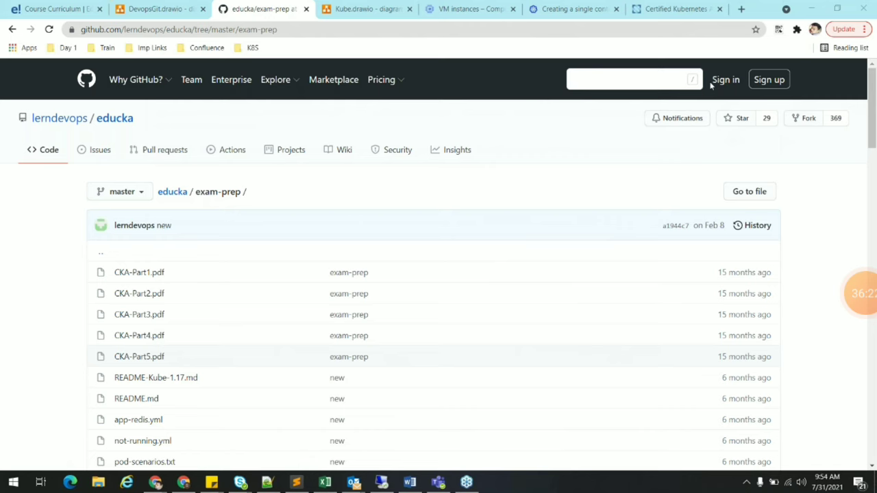
pyautogui.scroll(-4, 127, 240)
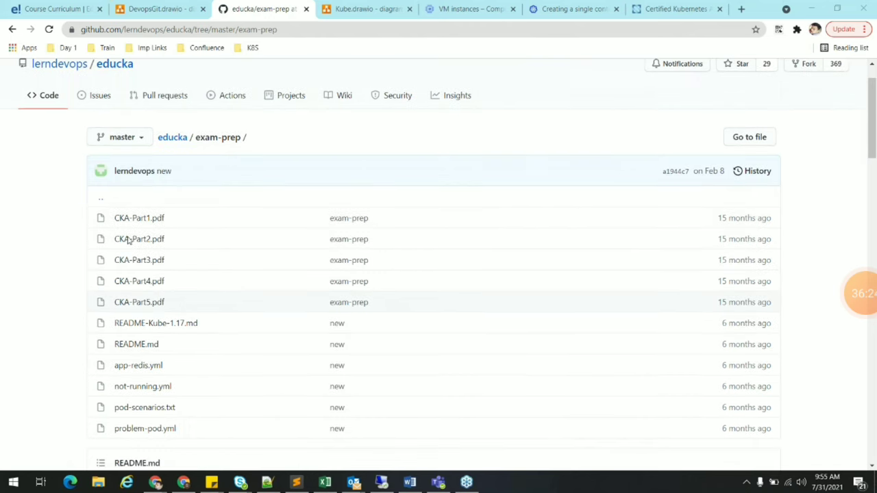
pyautogui.scroll(4, 126, 240)
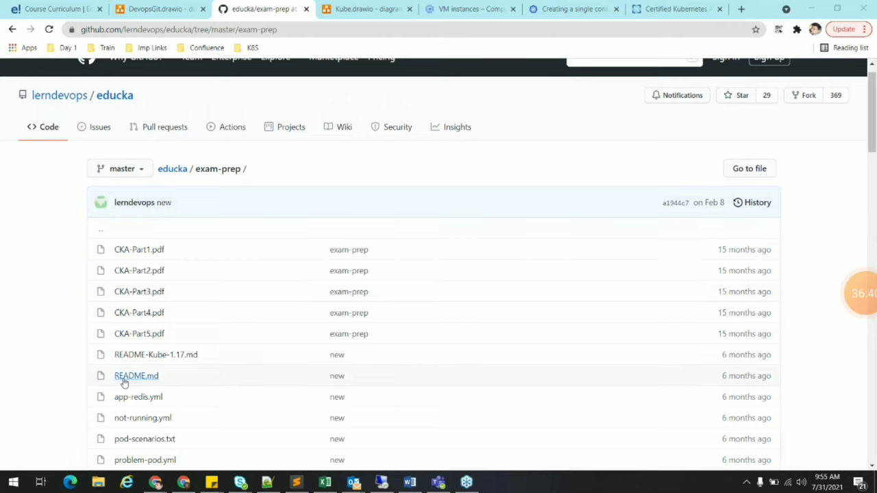
# Step: Run kubectl get pods -n kube-system on the k8s-master terminal
pyautogui.moveTo(159, 484)
pyautogui.click(384, 451)
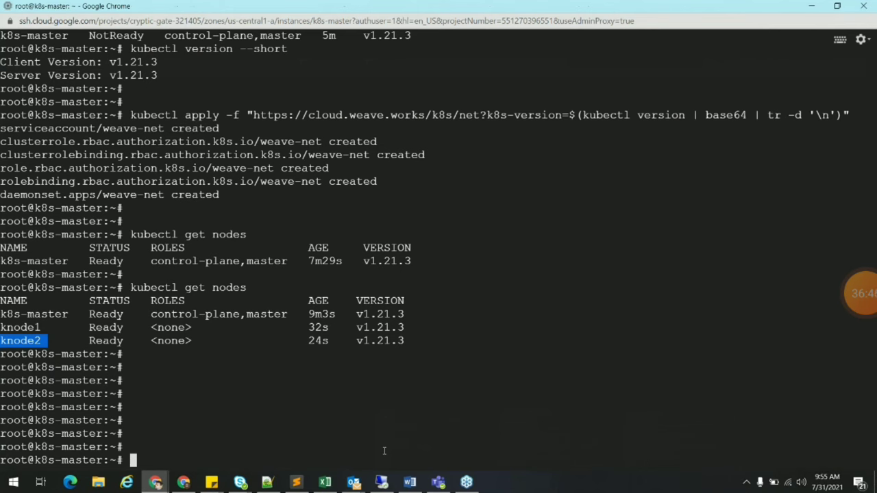
pyautogui.write('kubectl')
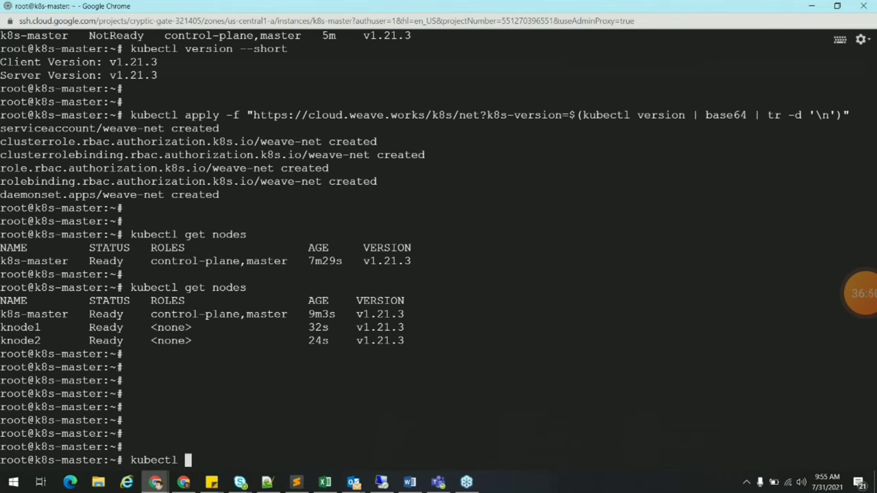
pyautogui.write(' get pods -n ku')
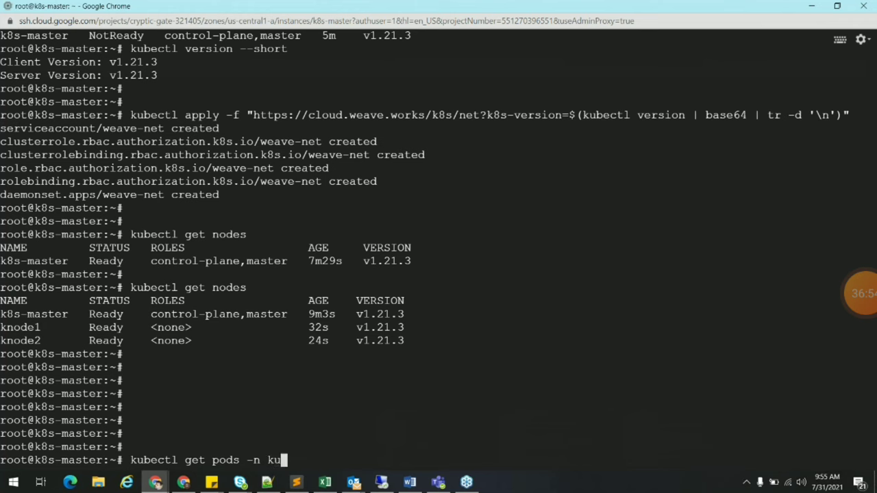
pyautogui.write('be-system')
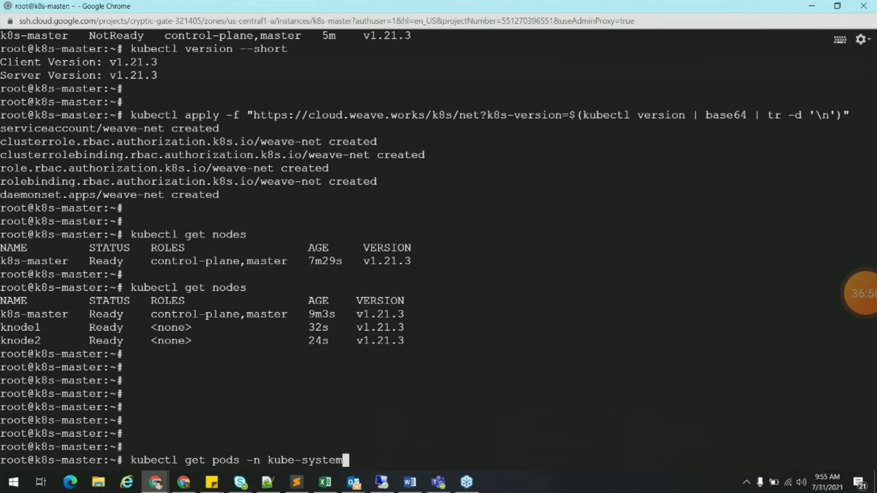
pyautogui.press('Return')
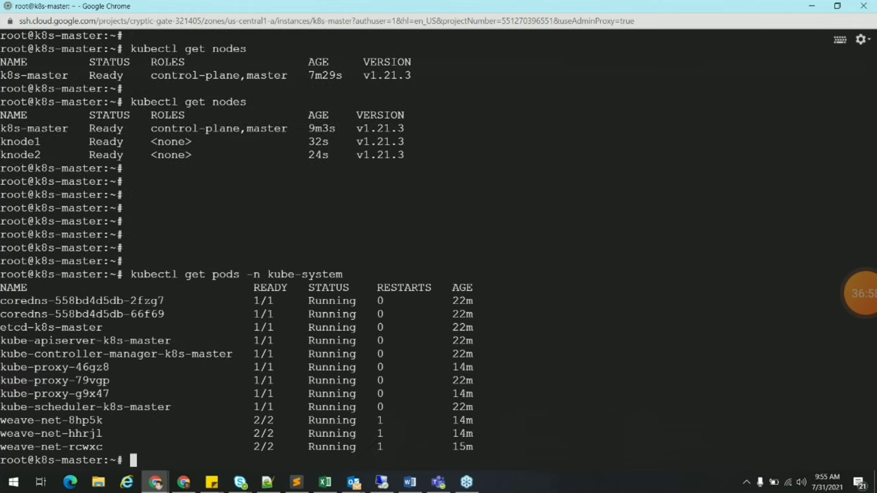
pyautogui.click(264, 268)
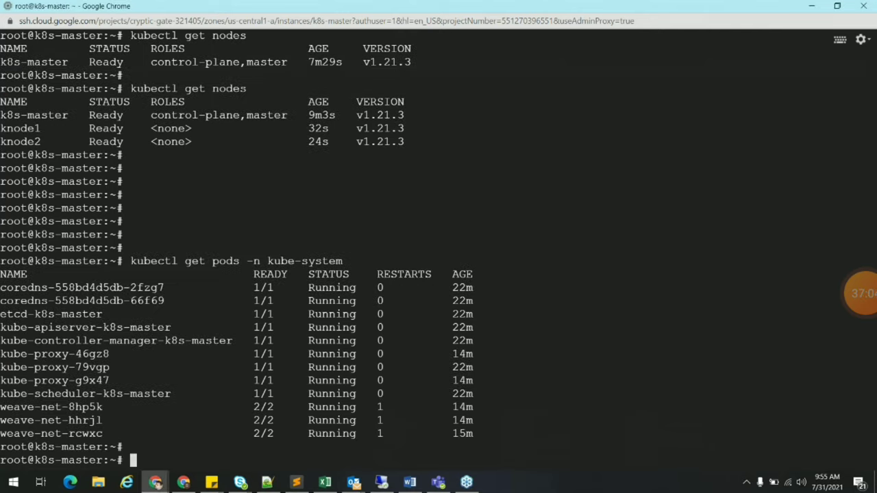
pyautogui.press('Return')
pyautogui.press('Return')
pyautogui.press('Return')
# Step: Highlight the etcd, apiserver, controller-manager, kube-proxy, scheduler, weave-net and coredns pods
pyautogui.moveTo(0, 288); pyautogui.dragTo(66, 288)
pyautogui.doubleClick(68, 287)
pyautogui.moveTo(3, 301); pyautogui.dragTo(146, 299)
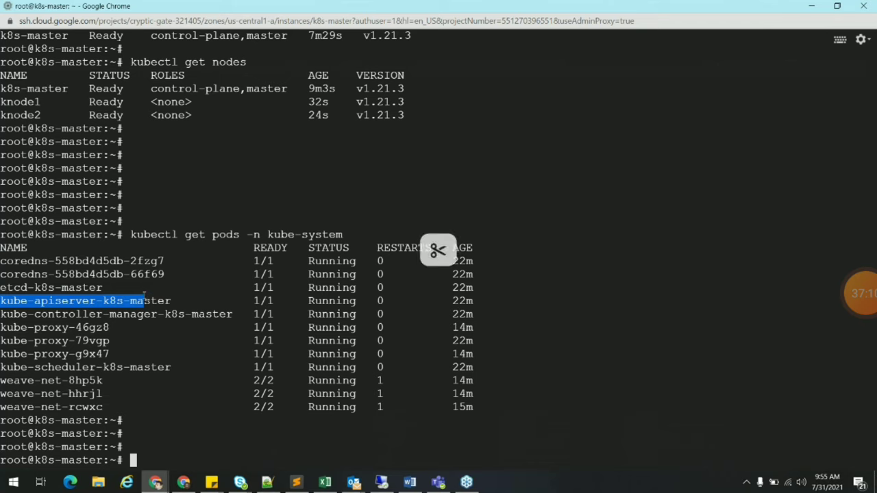
pyautogui.moveTo(4, 314); pyautogui.dragTo(203, 315)
pyautogui.doubleClick(209, 314)
pyautogui.moveTo(3, 327); pyautogui.dragTo(124, 353)
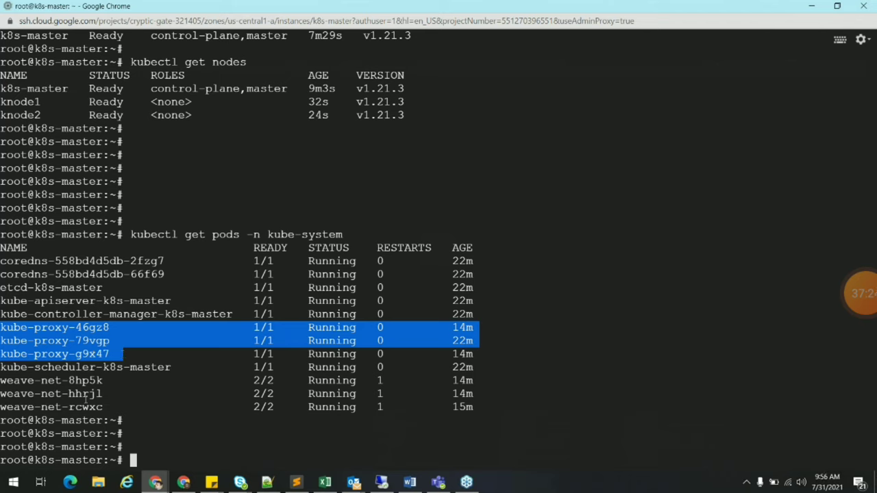
pyautogui.doubleClick(148, 368)
pyautogui.moveTo(116, 407); pyautogui.dragTo(3, 385)
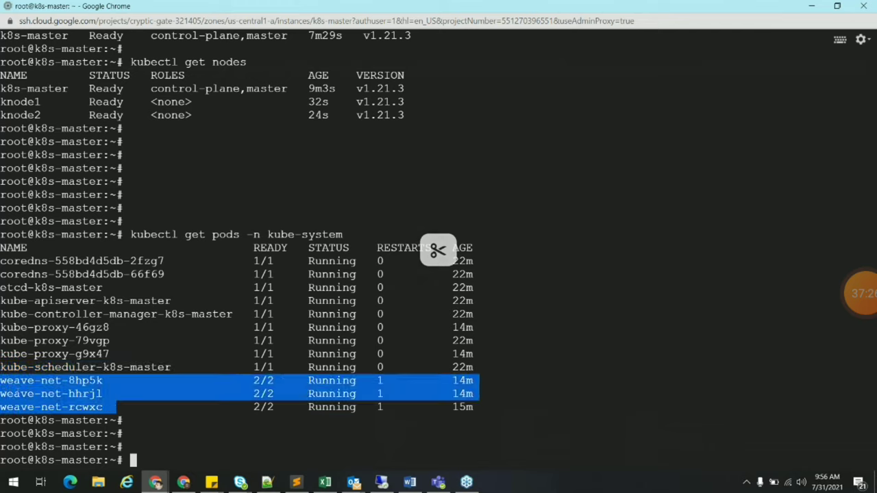
pyautogui.moveTo(175, 274); pyautogui.dragTo(2, 266)
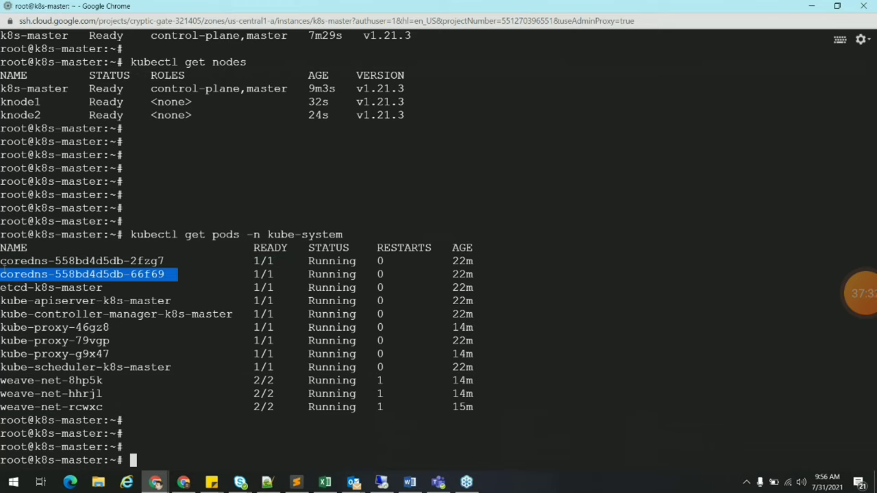
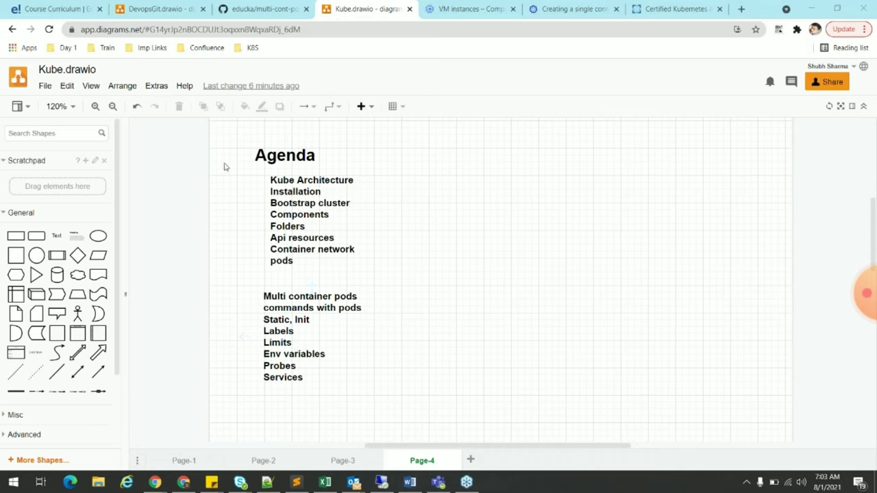
# Step: Switch from the Kube.drawio diagram tab to the Compute Engine VM instances page
pyautogui.click(478, 4)
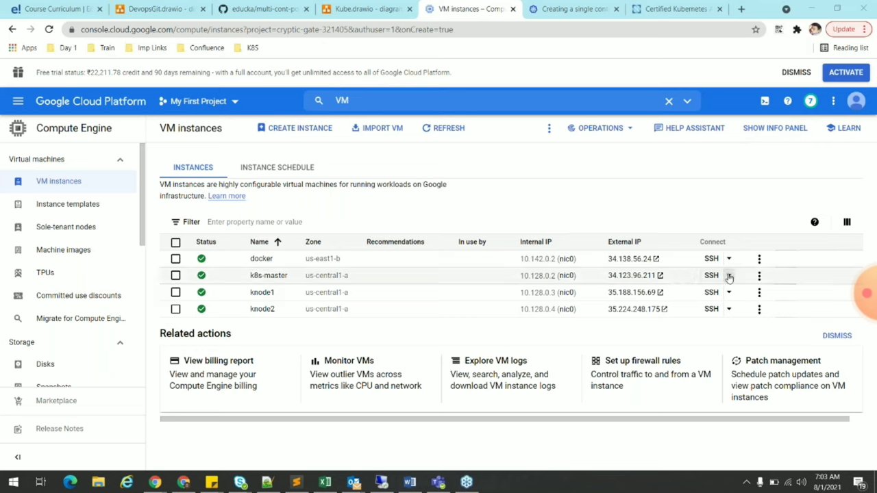
# Step: Open browser-window SSH sessions for k8s-master, knode1 and knode2
pyautogui.click(729, 277)
pyautogui.click(699, 294)
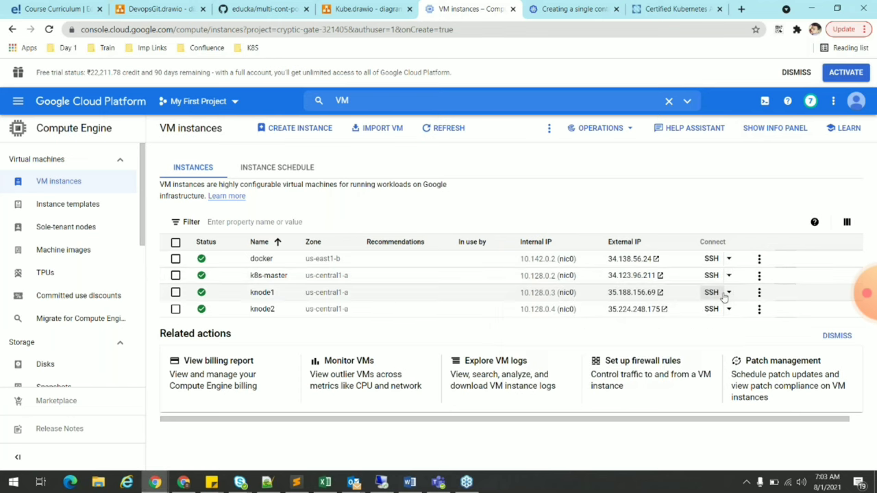
pyautogui.click(727, 293)
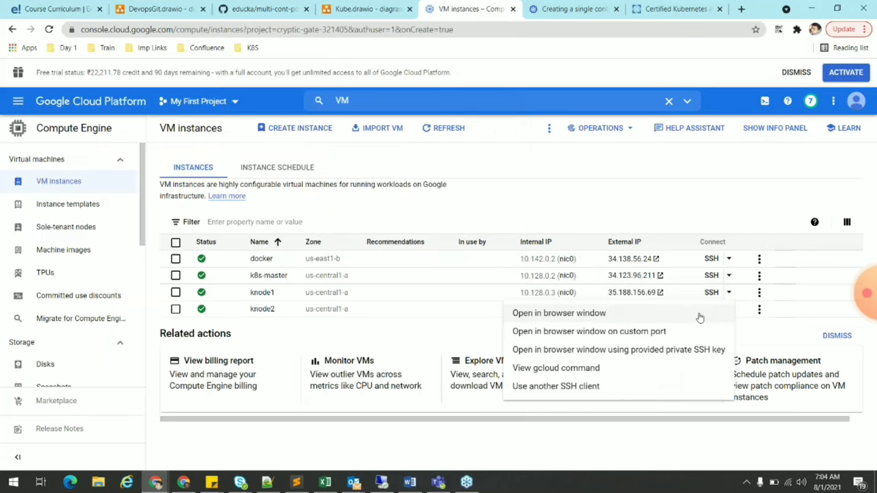
pyautogui.click(699, 313)
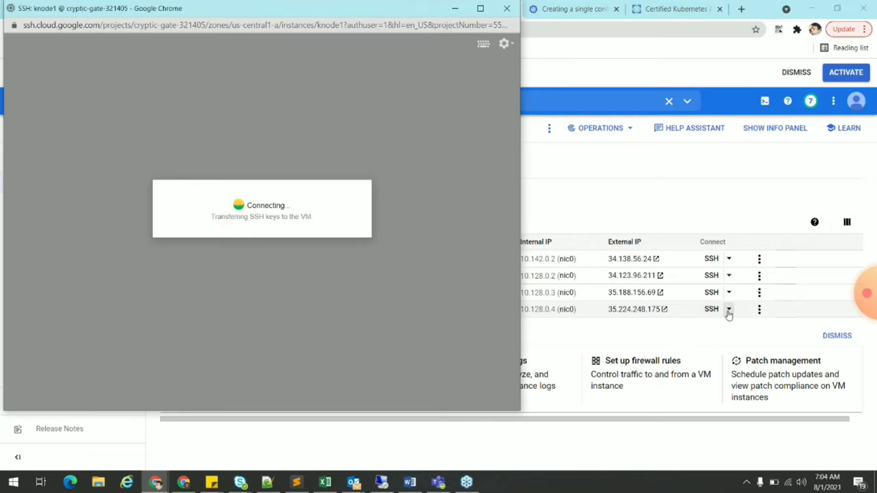
pyautogui.click(729, 313)
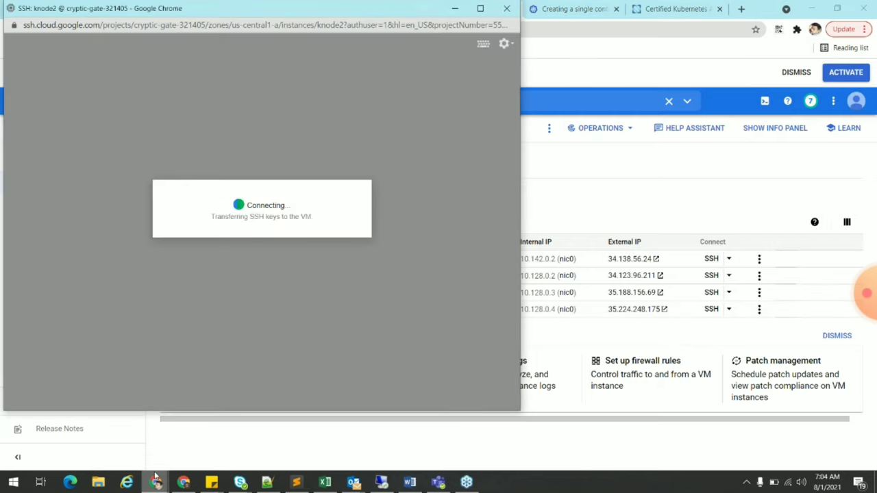
# Step: Bring the k8s-master and knode1 SSH windows forward and maximize them
pyautogui.click(156, 480)
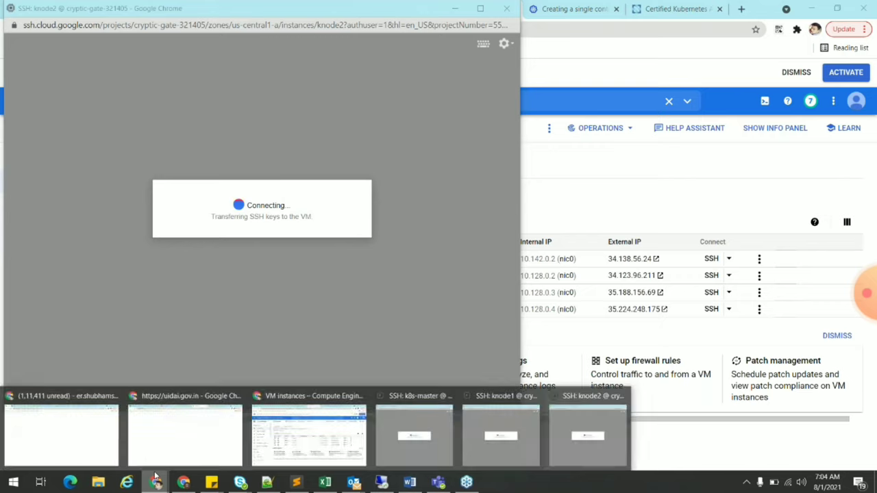
pyautogui.click(407, 437)
pyautogui.press('super+Up')
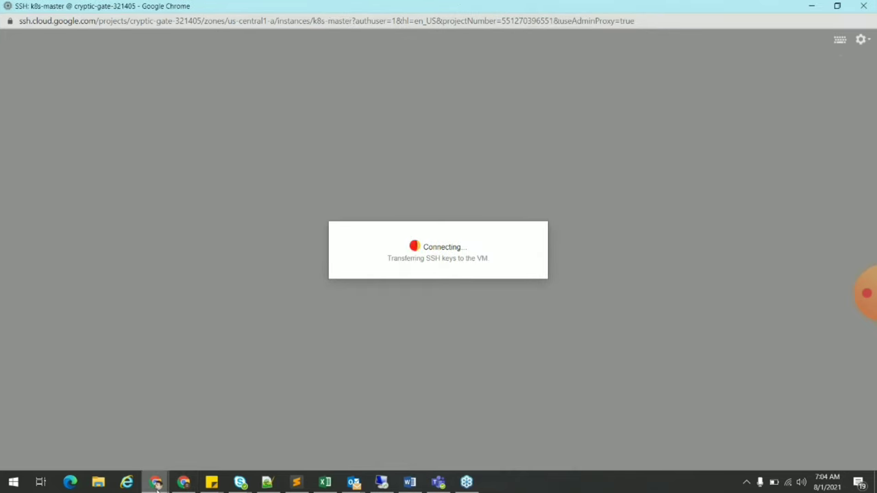
pyautogui.click(156, 481)
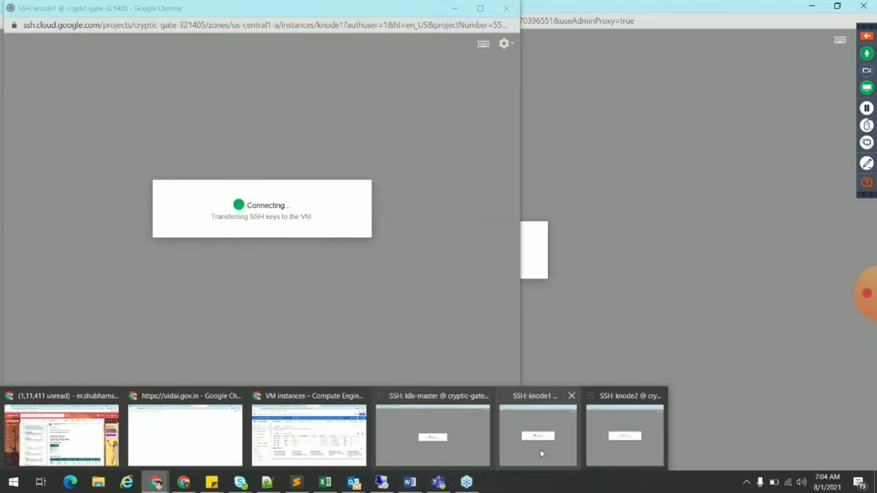
pyautogui.click(540, 453)
pyautogui.click(480, 9)
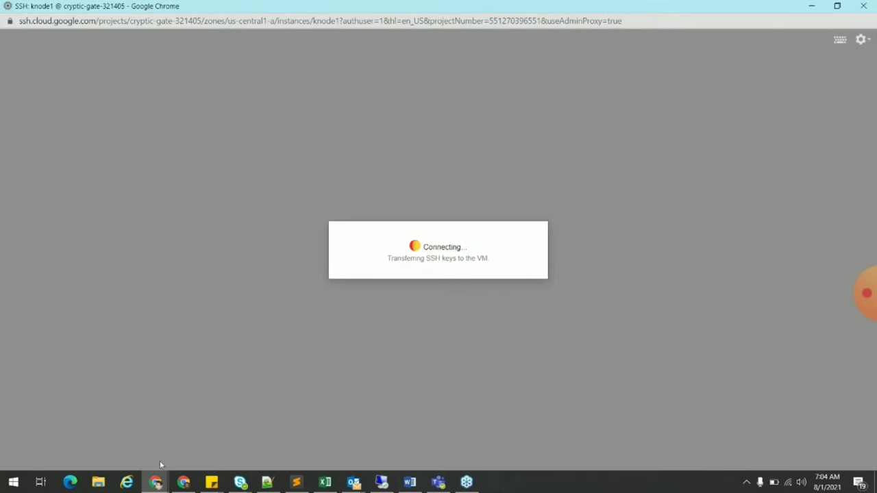
# Step: Maximize the knode2 SSH window, then return to the VM instances window
pyautogui.click(156, 481)
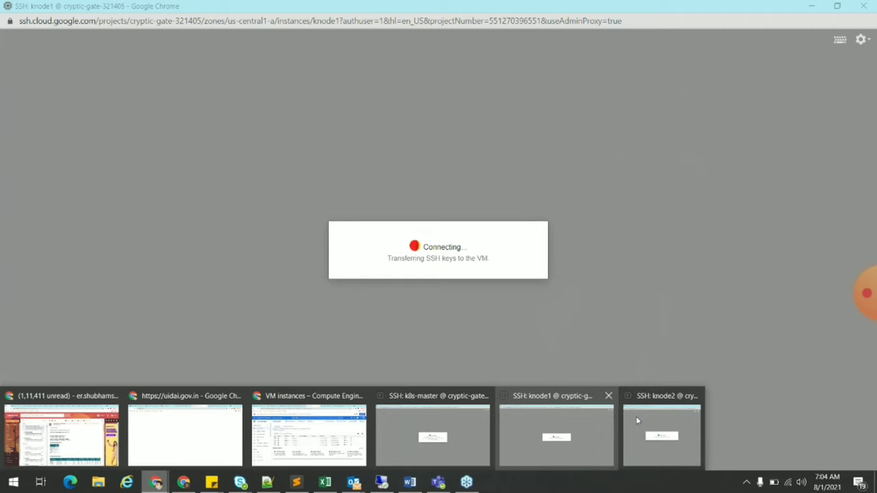
pyautogui.click(636, 420)
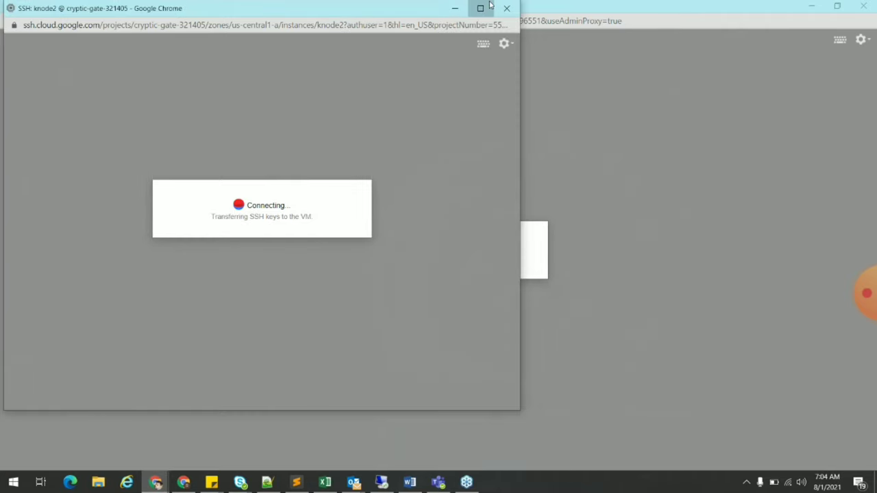
pyautogui.click(480, 7)
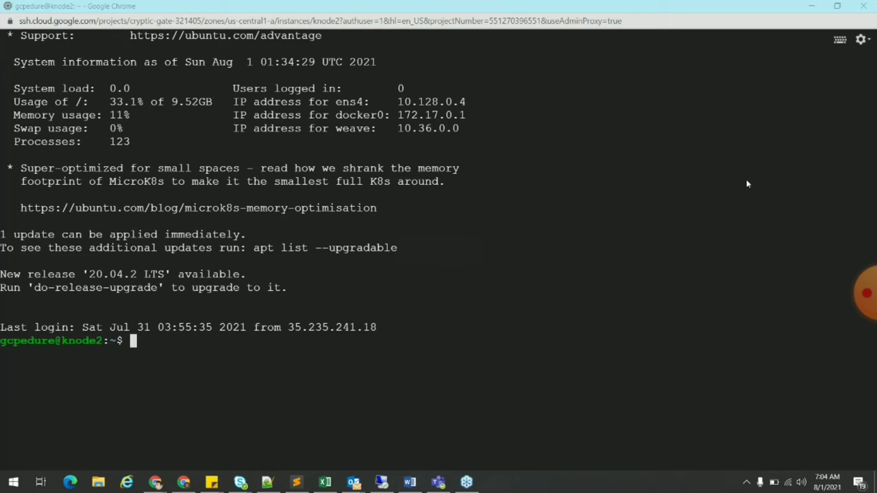
pyautogui.click(157, 483)
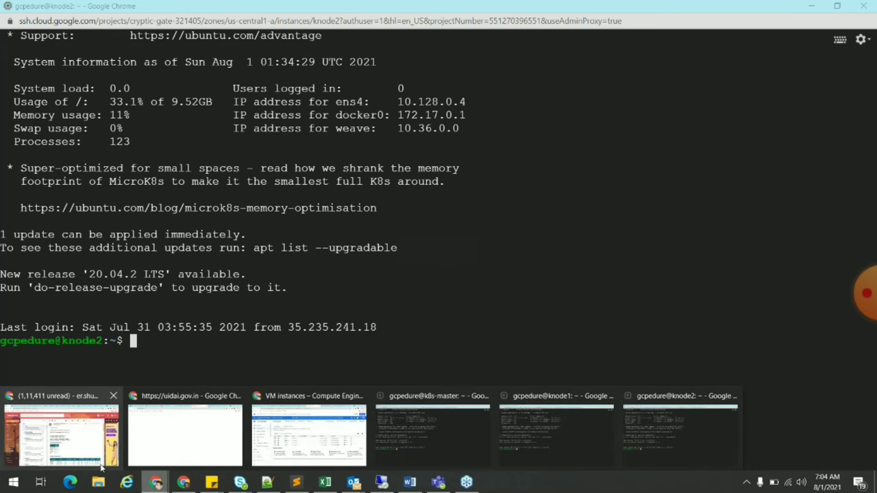
pyautogui.moveTo(118, 468)
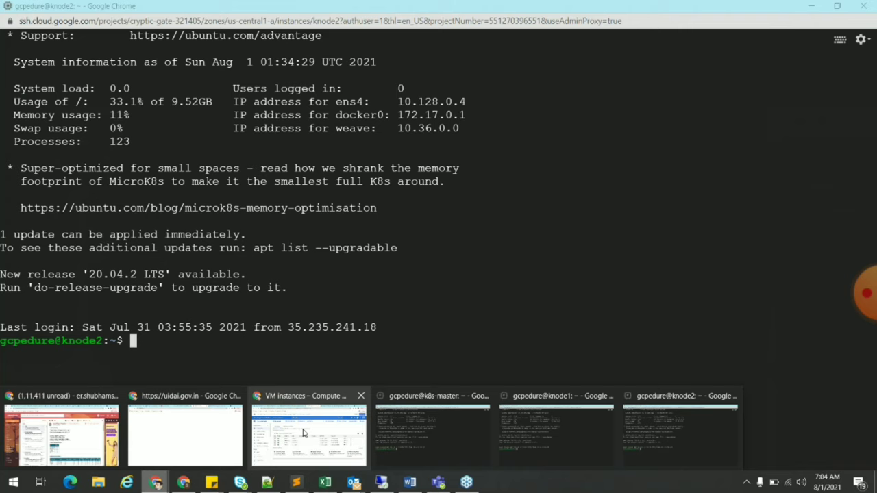
pyautogui.click(303, 433)
# Step: On GitHub, go from the pod file to the educka repository's install folder
pyautogui.click(264, 9)
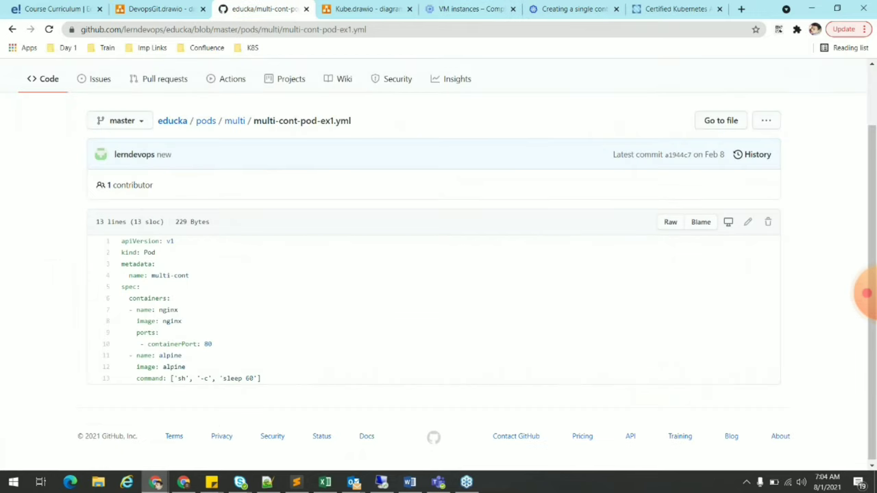
pyautogui.scroll(1, 173, 190)
pyautogui.click(172, 190)
pyautogui.scroll(-2, 125, 350)
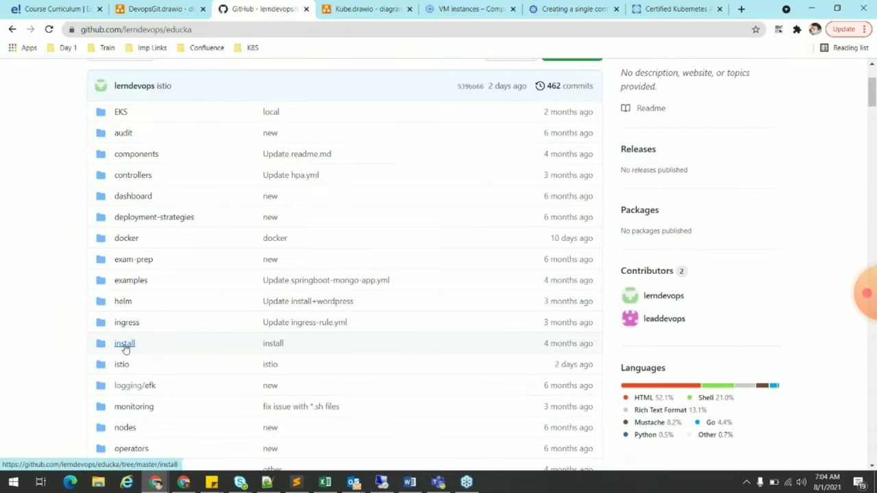
pyautogui.click(125, 344)
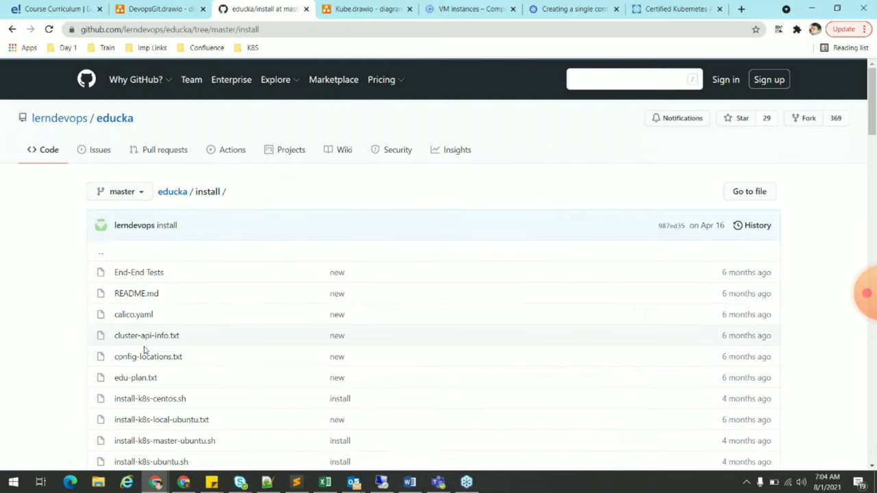
# Step: Scroll the README to Step3 and select 'kubeadm token create --print-join-command --ttl=0'
pyautogui.scroll(-15, 144, 351)
pyautogui.scroll(-8, 144, 350)
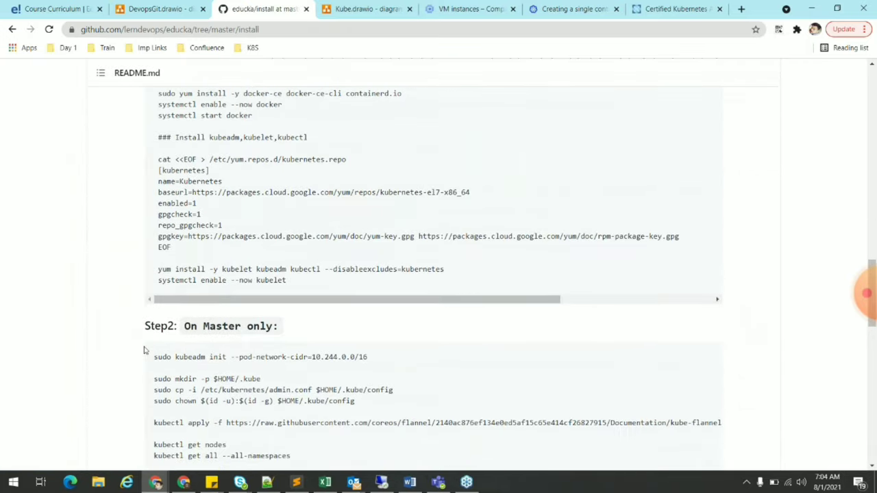
pyautogui.scroll(-3, 144, 350)
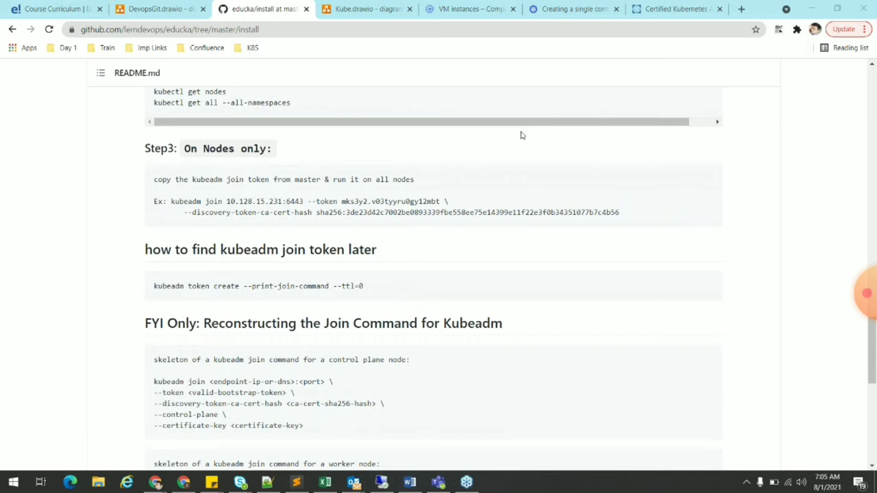
pyautogui.moveTo(154, 286); pyautogui.dragTo(355, 280)
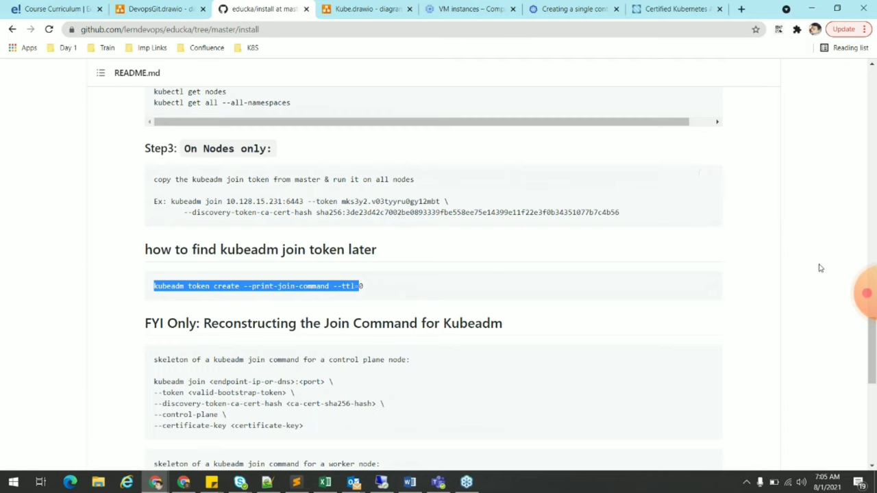
pyautogui.hotkey('alt', 'Tab')
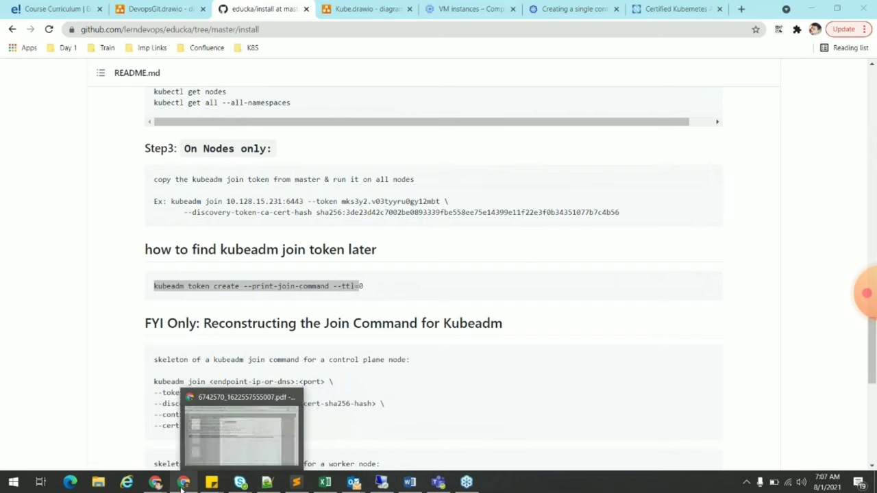
pyautogui.moveTo(182, 487)
pyautogui.moveTo(156, 483)
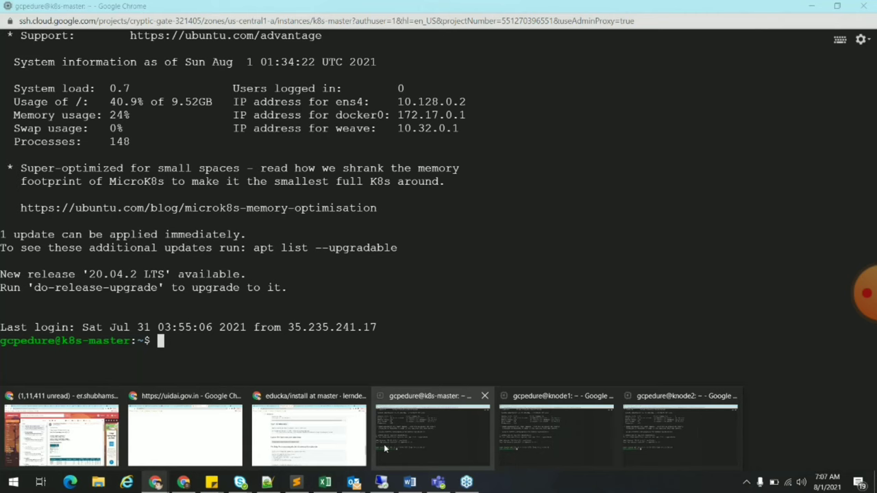
# Step: On k8s-master, run kubectl get pods -n kube-system as the normal user
pyautogui.click(383, 445)
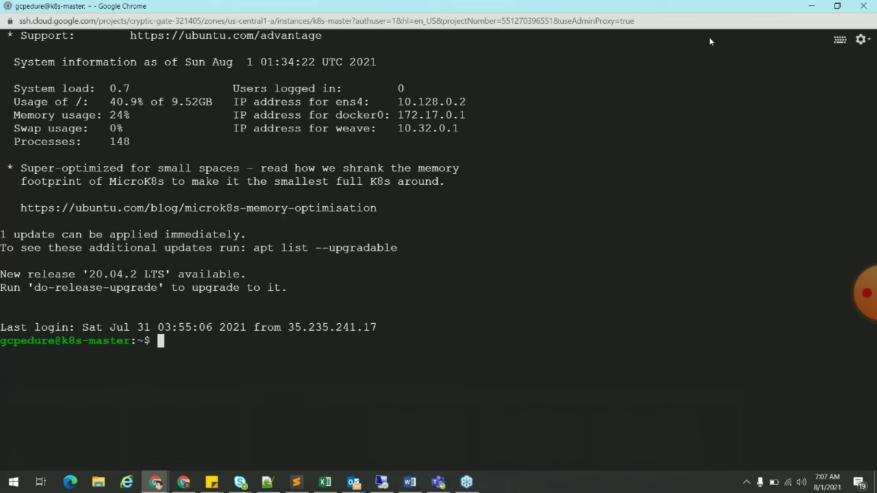
pyautogui.click(544, 188)
pyautogui.write('kubectl get pods ')
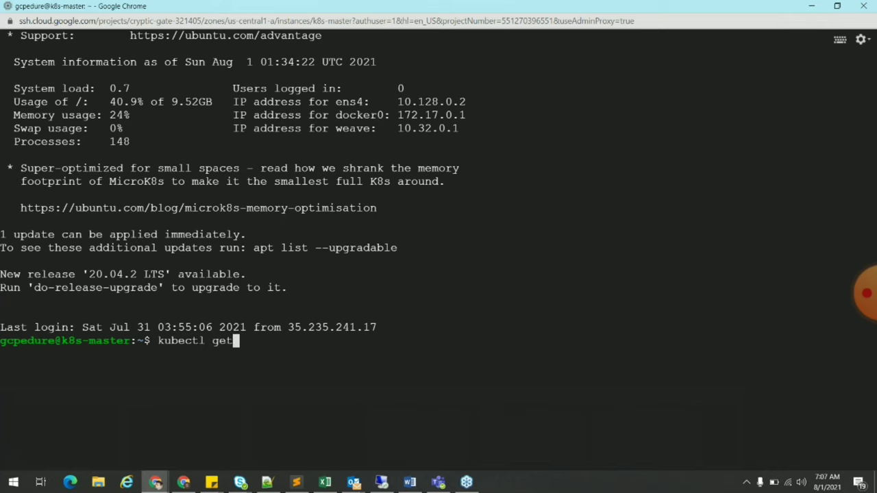
pyautogui.write('-n kube')
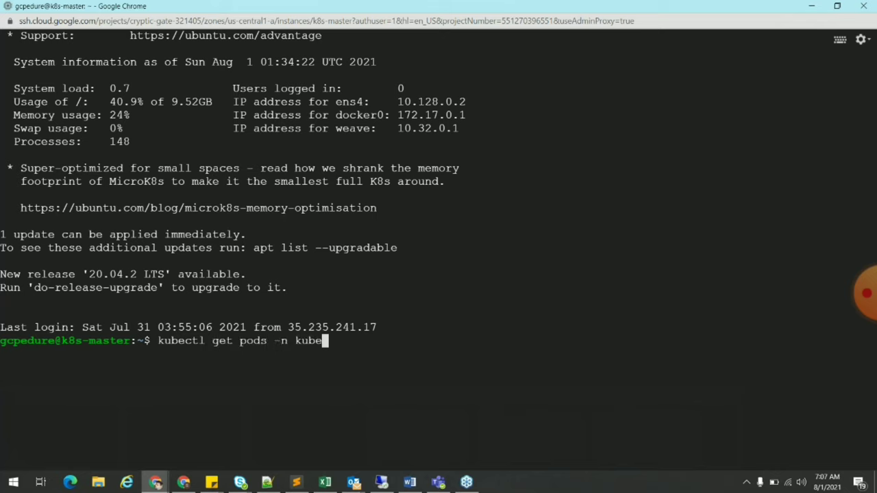
pyautogui.write('-system')
pyautogui.press('Return')
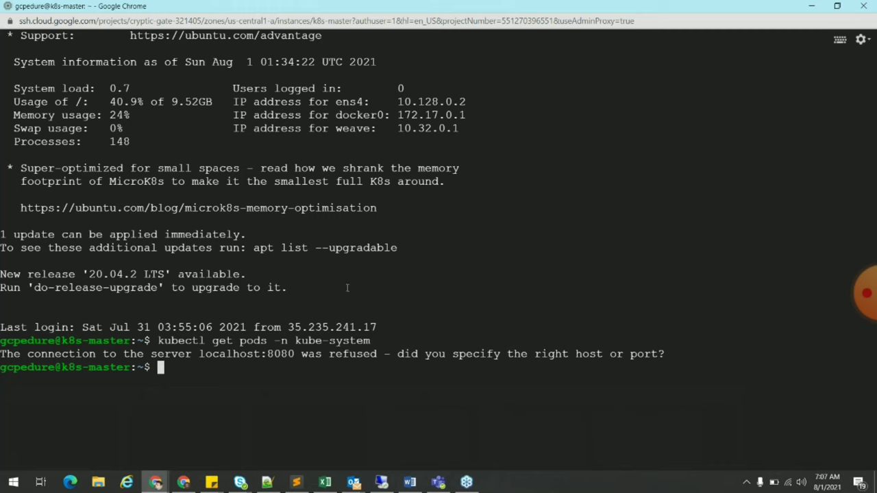
# Step: Become root with sudo su - and rerun kubectl get pods -n kube-system
pyautogui.write('sudo su -')
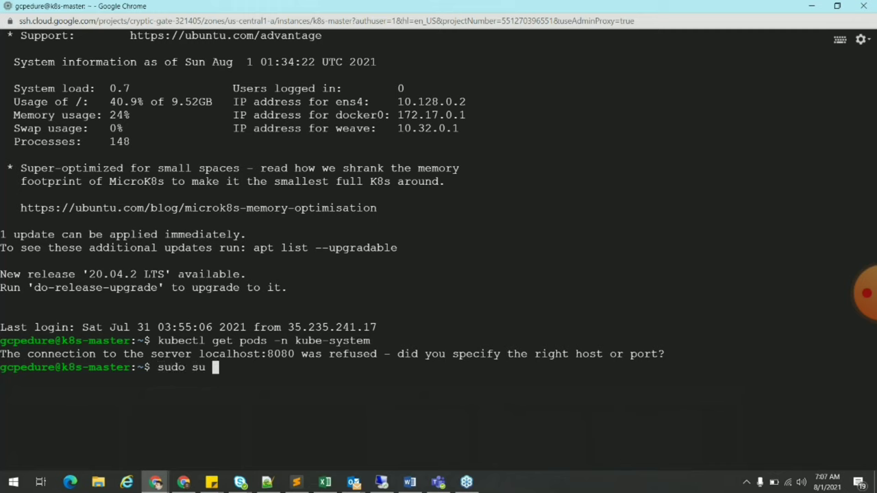
pyautogui.press('Return')
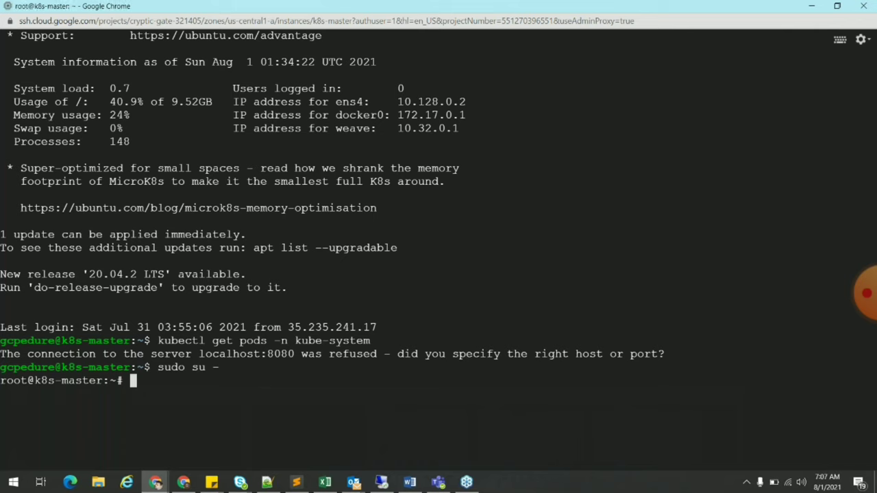
pyautogui.press('Return')
pyautogui.press('Return')
pyautogui.write('kubectl get nodes')
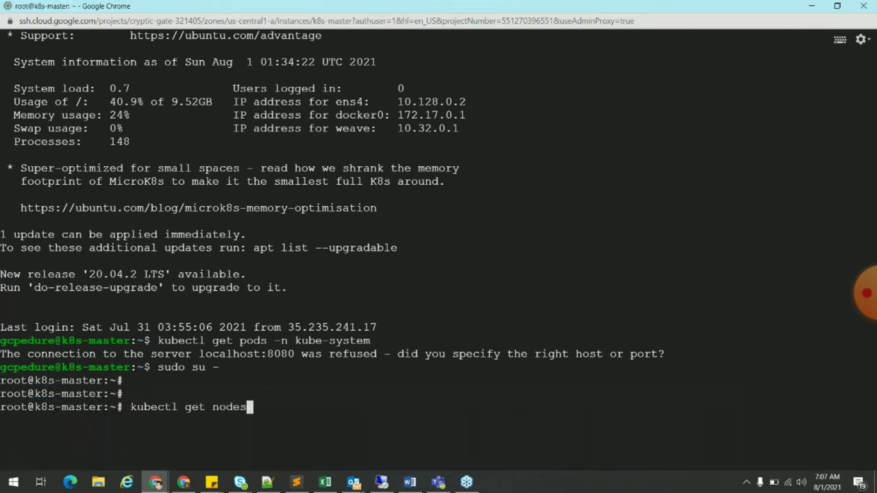
pyautogui.press('BackSpace')
pyautogui.press('BackSpace')
pyautogui.press('BackSpace')
pyautogui.press('BackSpace')
pyautogui.press('BackSpace')
pyautogui.write('pods -n kube-system')
pyautogui.press('Return')
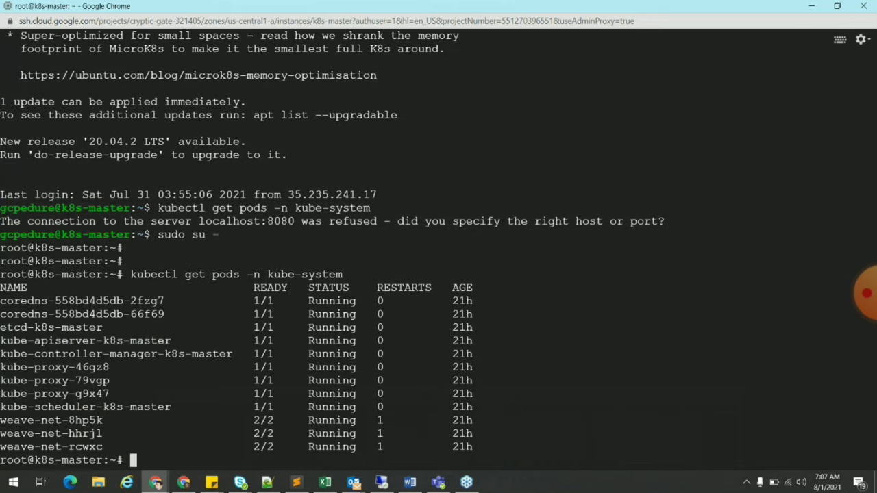
pyautogui.press('Return')
pyautogui.press('Return')
pyautogui.press('Return')
pyautogui.press('Return')
pyautogui.press('Return')
pyautogui.press('Return')
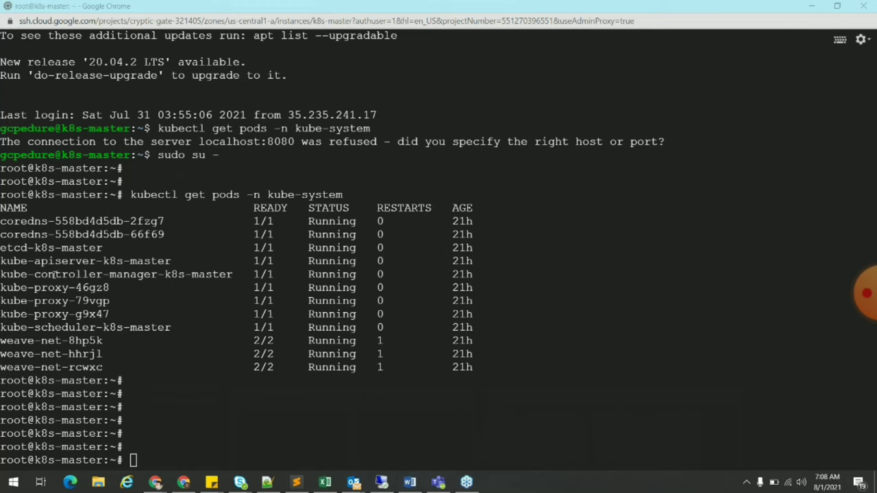
pyautogui.doubleClick(37, 248)
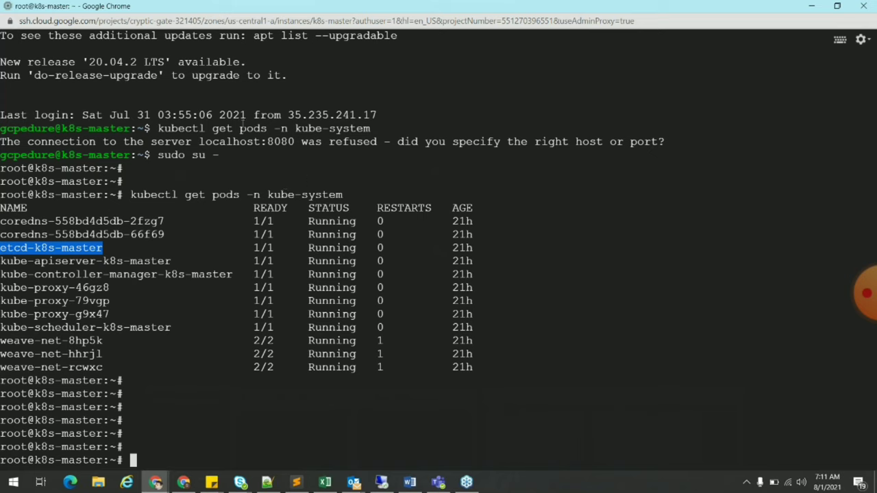
# Step: Select the three kube-proxy rows, then paste kubectl get pods -n kube-system and append -o wide
pyautogui.moveTo(108, 314); pyautogui.dragTo(3, 288)
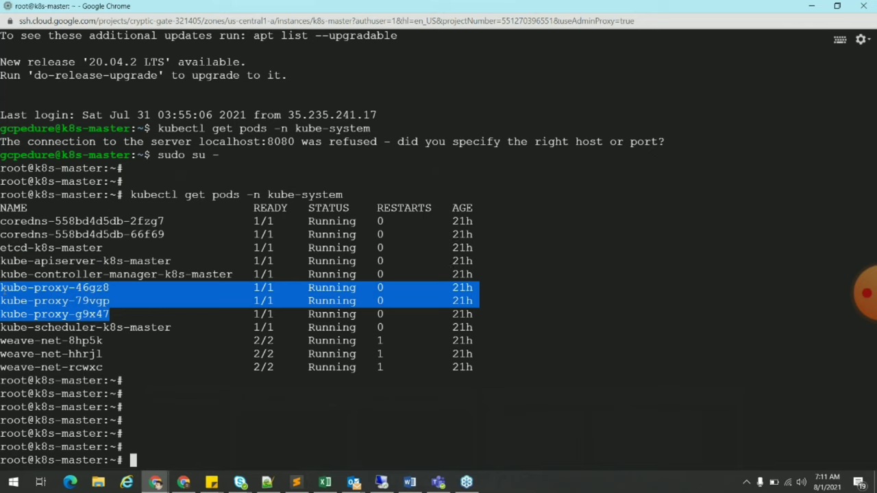
pyautogui.moveTo(123, 316); pyautogui.dragTo(4, 292)
pyautogui.moveTo(132, 195); pyautogui.dragTo(306, 194)
pyautogui.press('super+c')
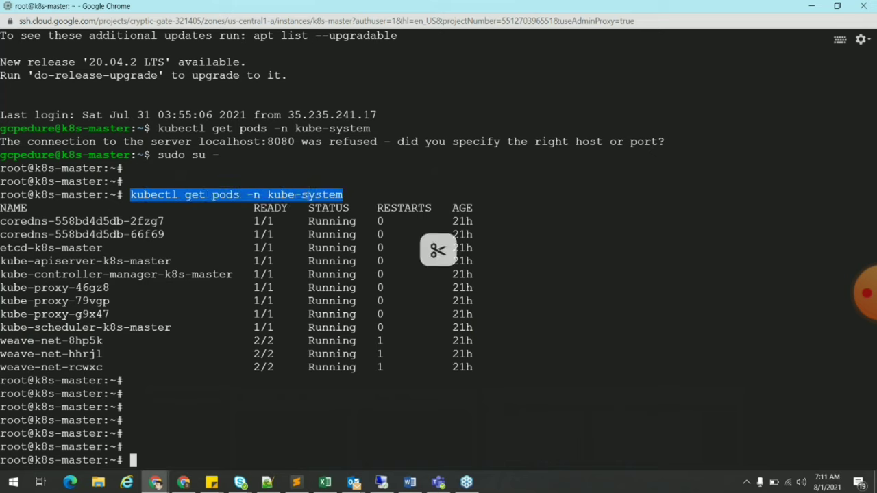
pyautogui.click(306, 195)
pyautogui.rightClick(306, 195)
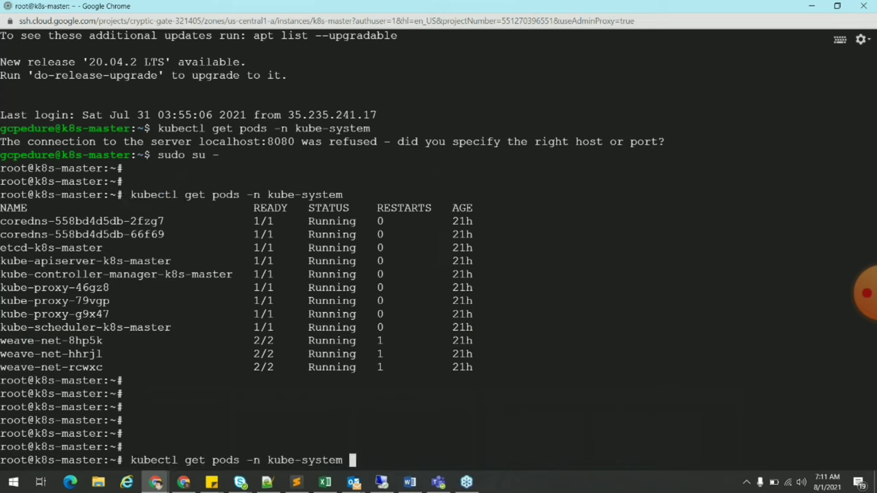
pyautogui.write('-o wide')
# Step: Run the -o wide listing and highlight the weave-net and kube-proxy rows to compare nodes
pyautogui.press('Return')
pyautogui.moveTo(623, 434); pyautogui.dragTo(3, 419)
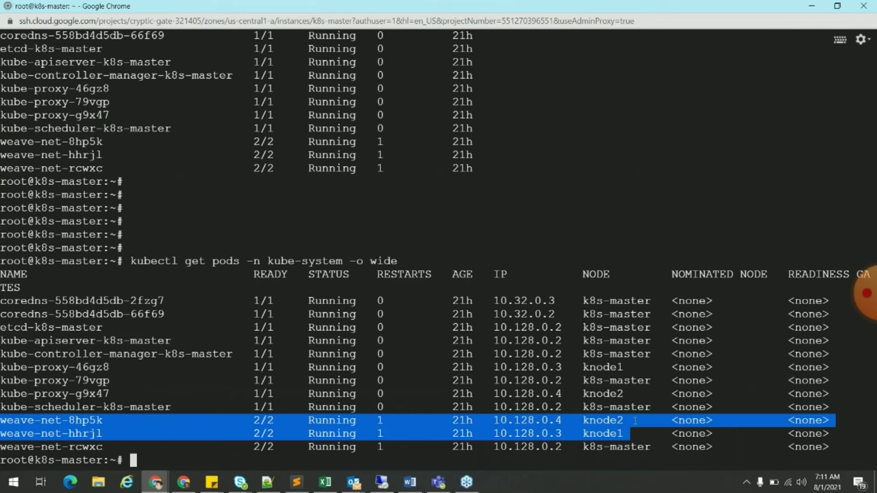
pyautogui.moveTo(625, 394); pyautogui.dragTo(130, 381)
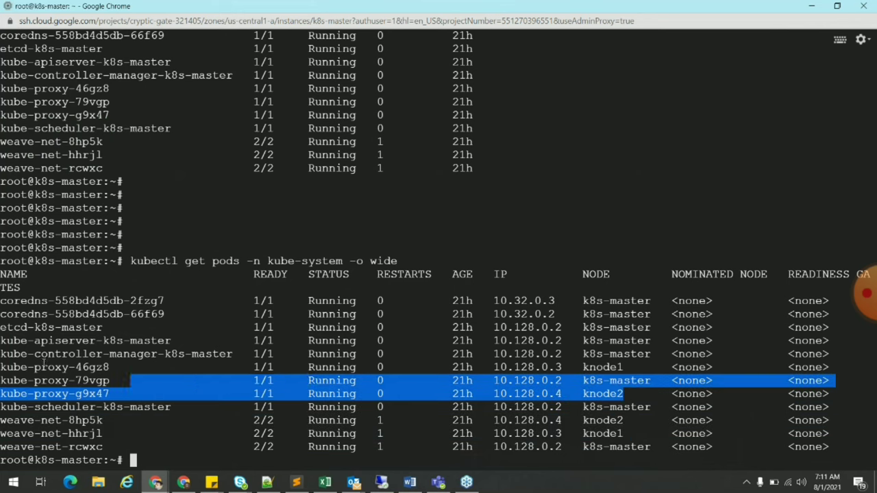
pyautogui.moveTo(44, 364); pyautogui.dragTo(2, 367)
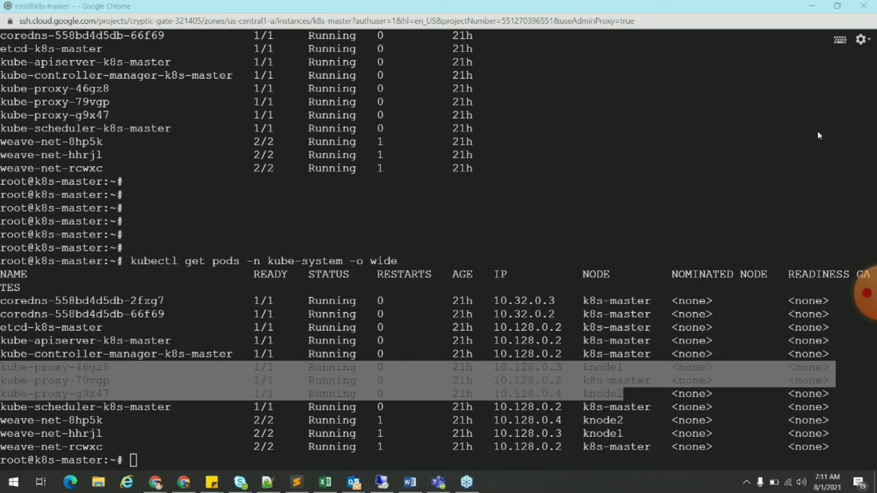
pyautogui.hotkey('alt', 'Tab')
pyautogui.click(542, 193)
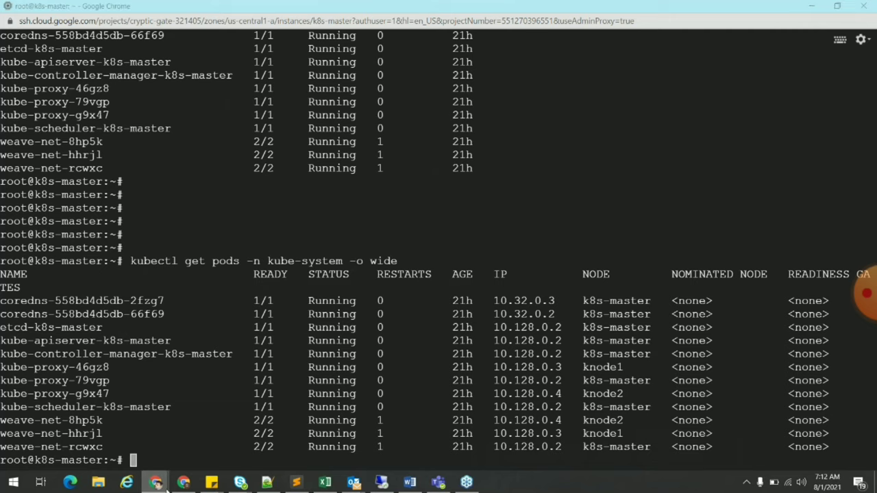
pyautogui.click(167, 489)
# Step: On knode1, become root and run service kubelet status
pyautogui.click(530, 433)
pyautogui.write('sudo su -')
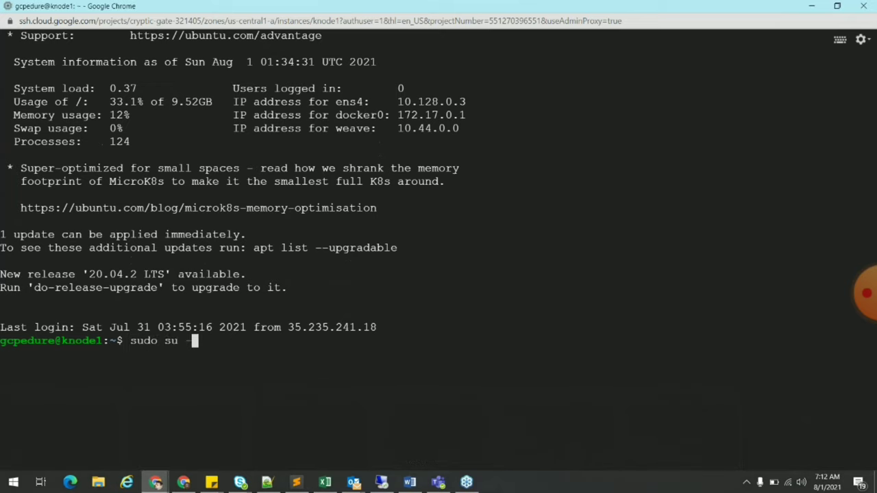
pyautogui.press('Return')
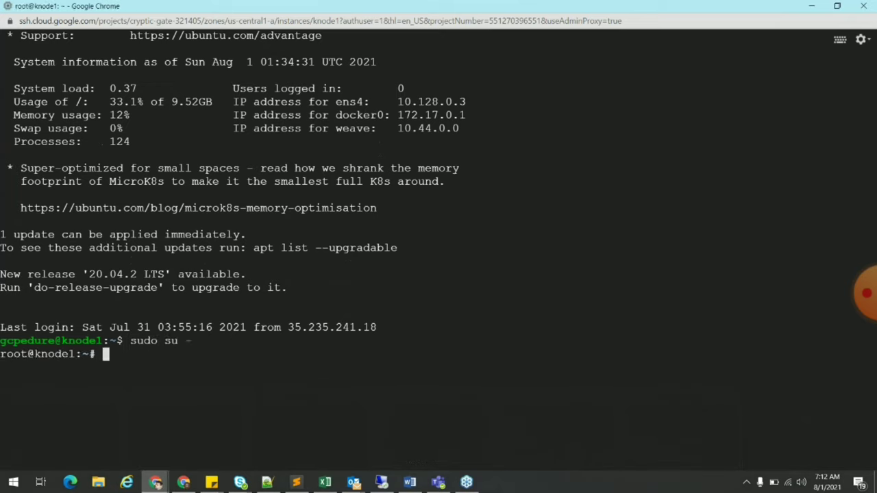
pyautogui.write('service kube')
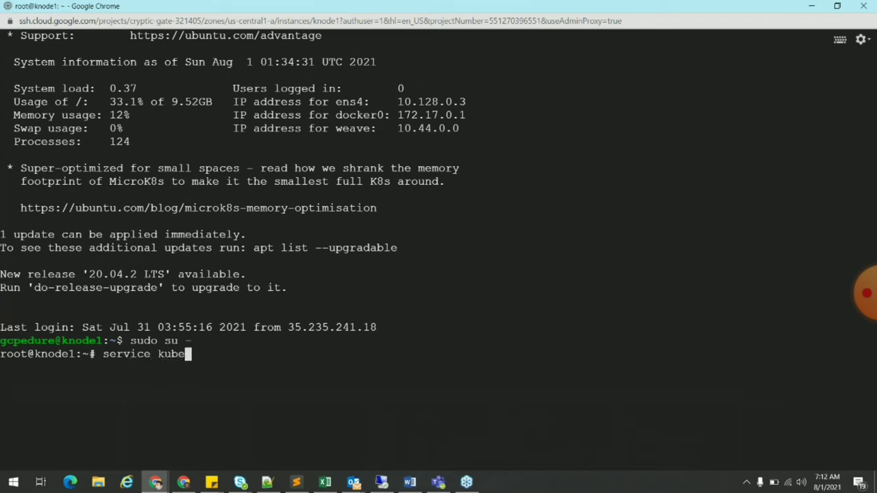
pyautogui.write('let status')
pyautogui.press('Return')
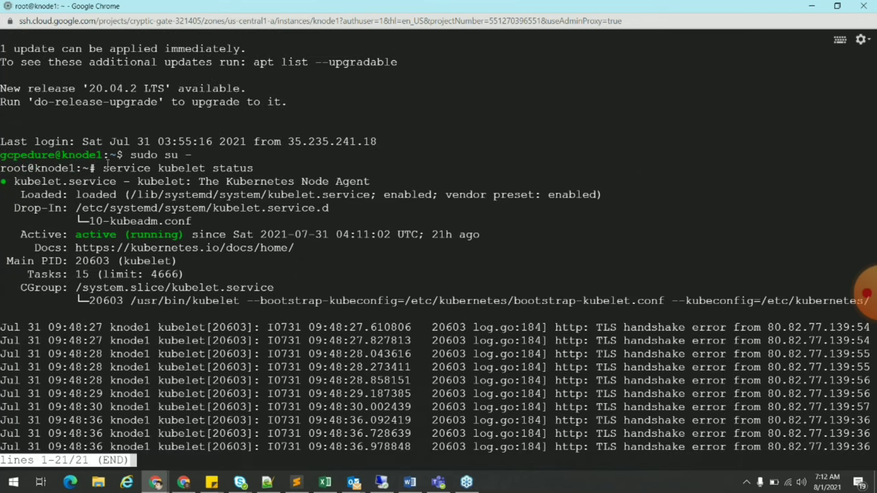
# Step: Highlight the kubelet 'active (running)' status, then quit the pager to a fresh prompt
pyautogui.moveTo(13, 181); pyautogui.dragTo(252, 235)
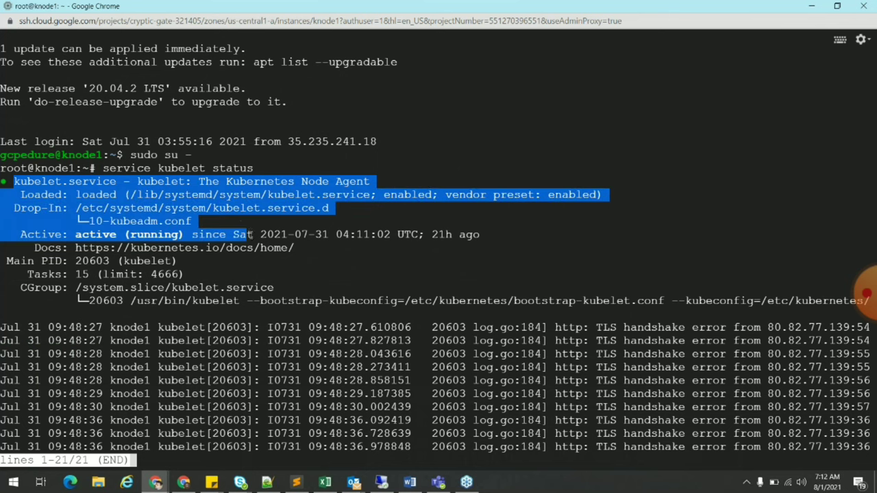
pyautogui.doubleClick(96, 234)
pyautogui.moveTo(96, 234); pyautogui.dragTo(160, 232)
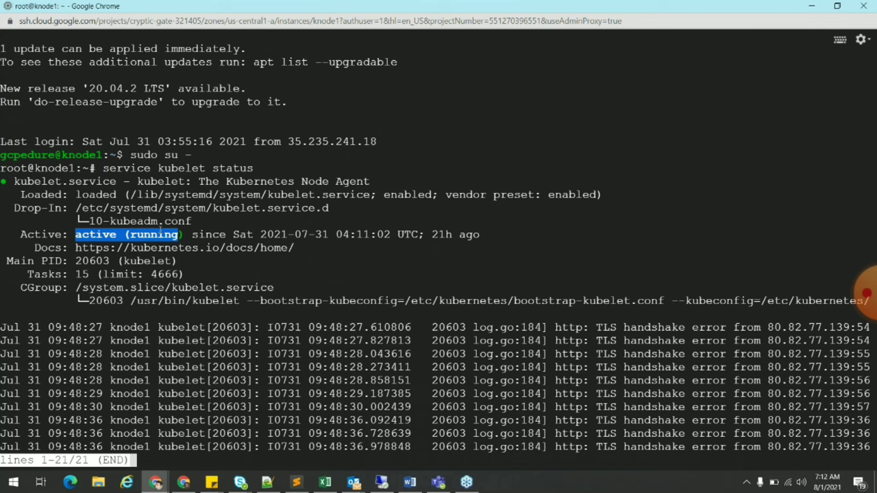
pyautogui.press('Escape')
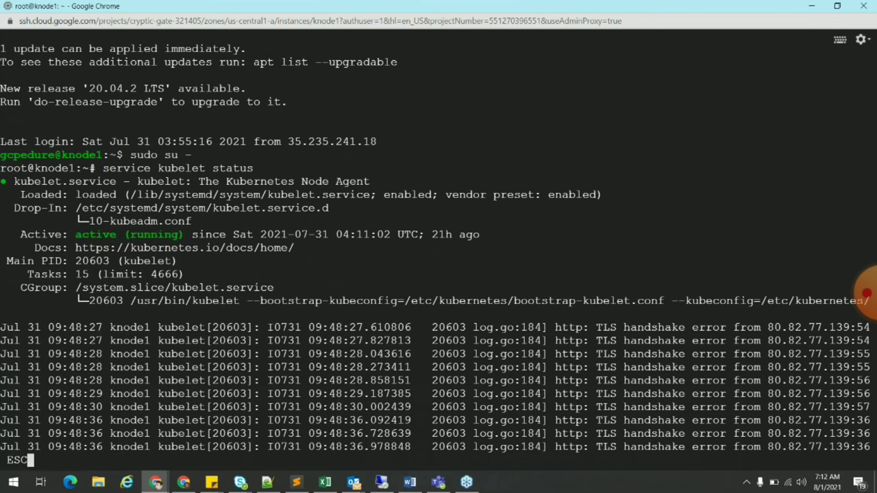
pyautogui.press('q')
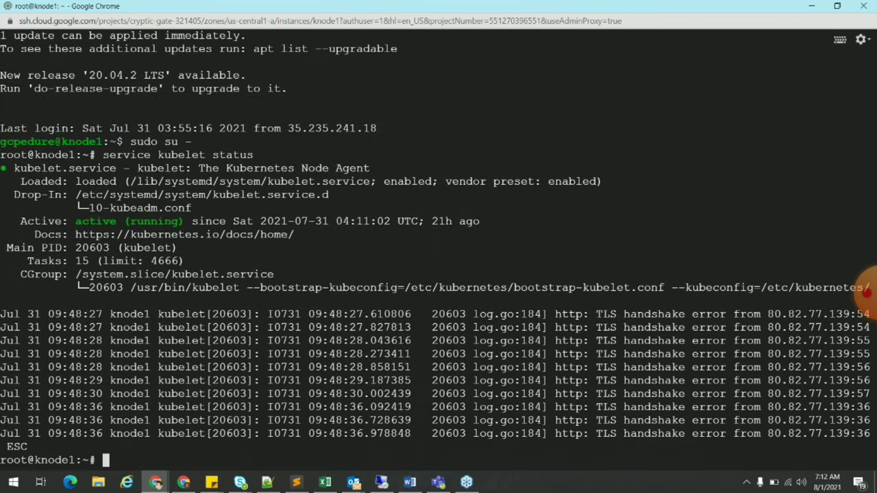
pyautogui.press('Return')
pyautogui.press('Return')
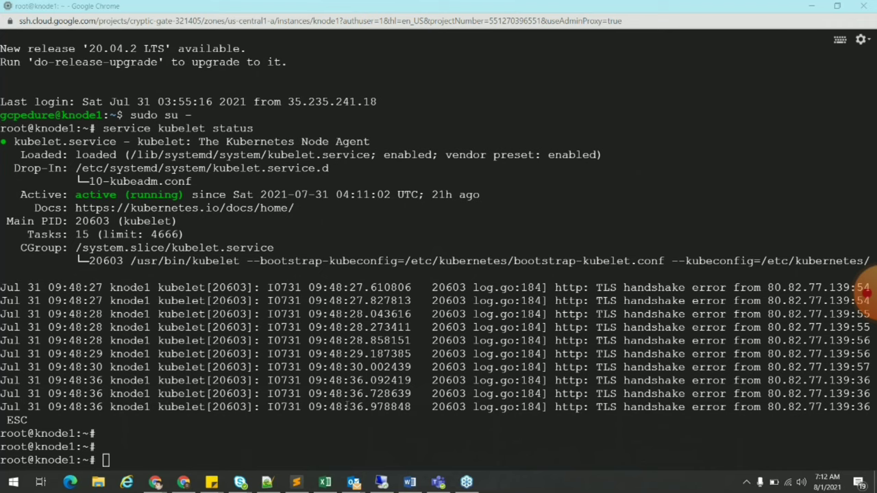
# Step: Look at the Remote Desktop can't-connect error, then bring the root@k8s-master SSH window back
pyautogui.moveTo(388, 485)
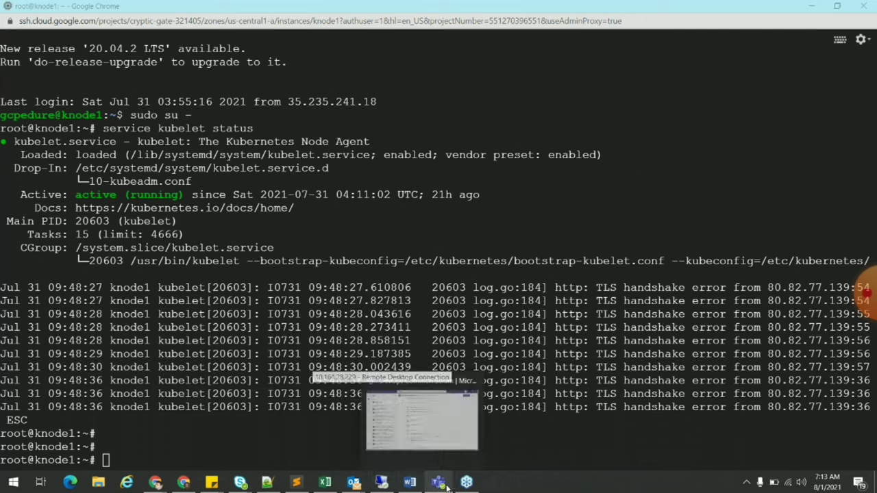
pyautogui.moveTo(435, 486)
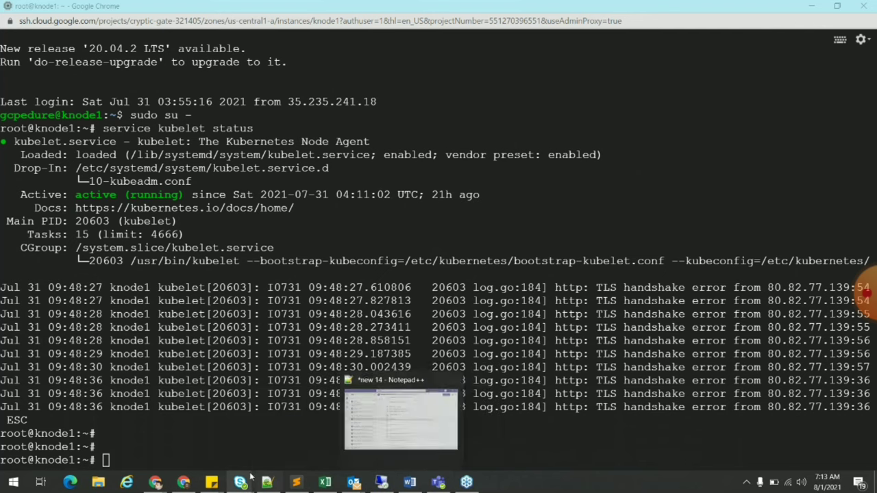
pyautogui.moveTo(168, 484)
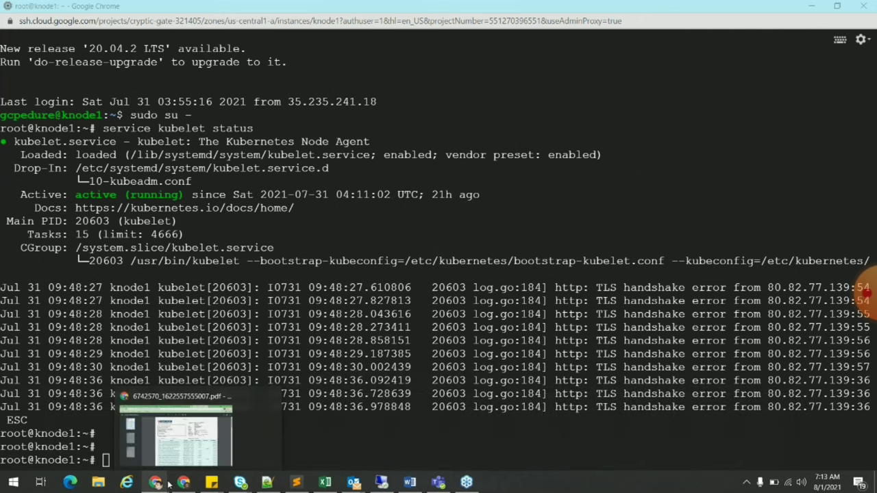
pyautogui.click(377, 485)
pyautogui.click(802, 8)
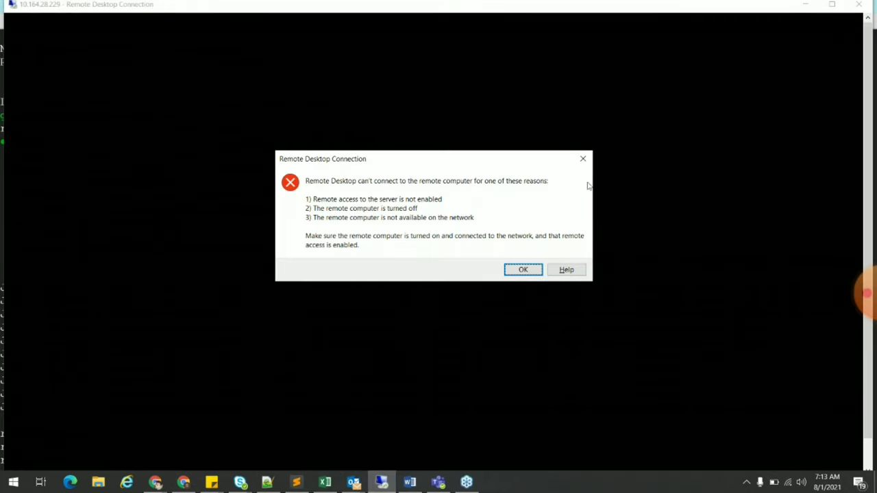
pyautogui.click(159, 480)
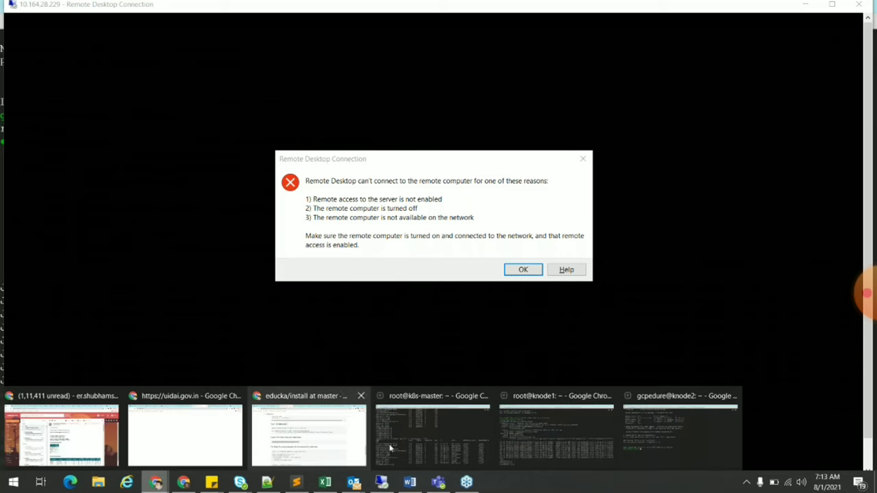
pyautogui.click(416, 447)
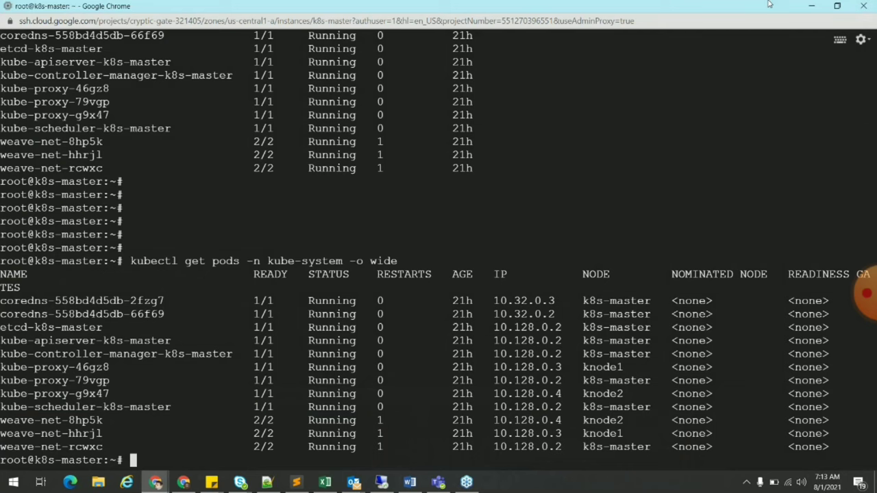
pyautogui.click(837, 6)
pyautogui.moveTo(530, 417); pyautogui.dragTo(813, 423)
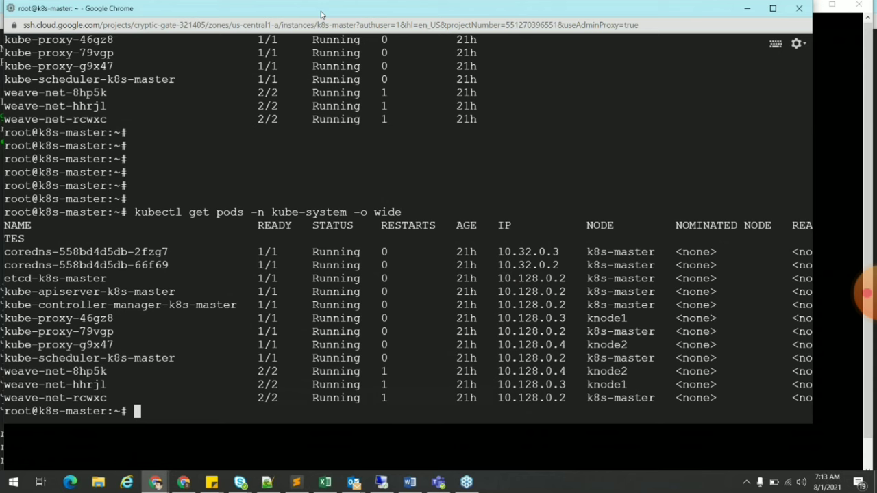
pyautogui.moveTo(320, 14); pyautogui.dragTo(349, 28)
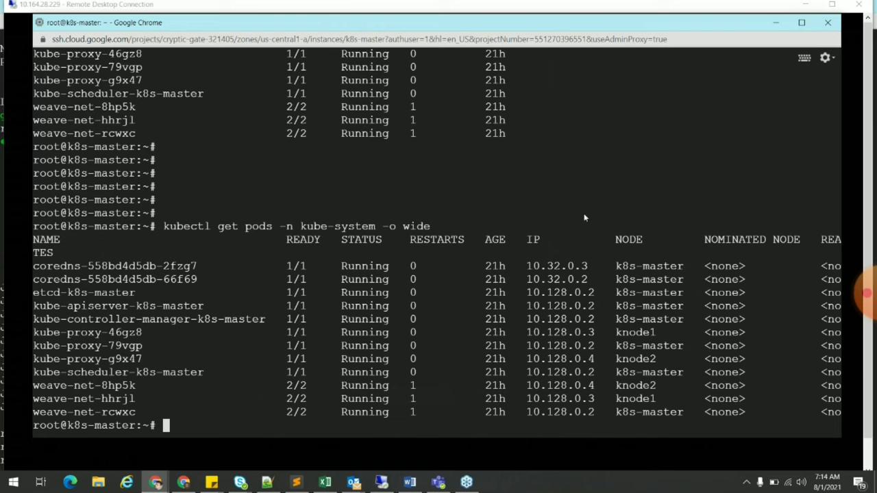
pyautogui.click(802, 23)
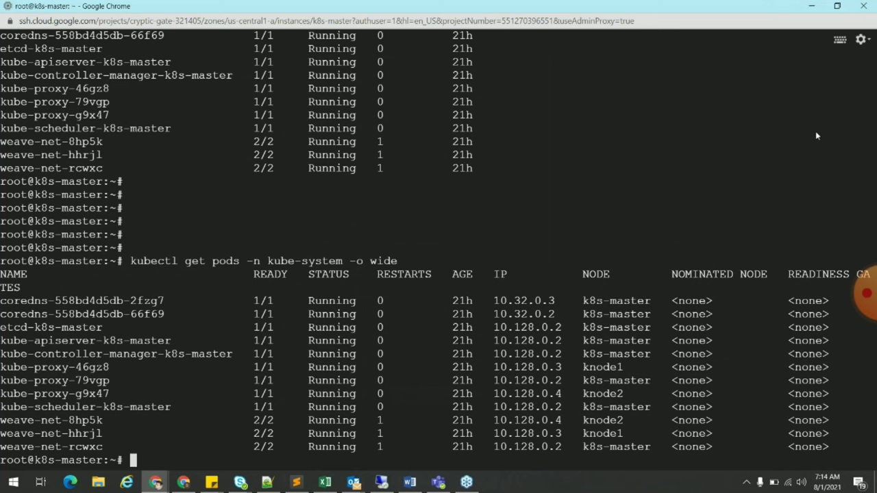
# Step: Run kubectl get componentstatus on k8s-master: etcd-0 Healthy, scheduler and controller-manager Unhealthy
pyautogui.press('Return')
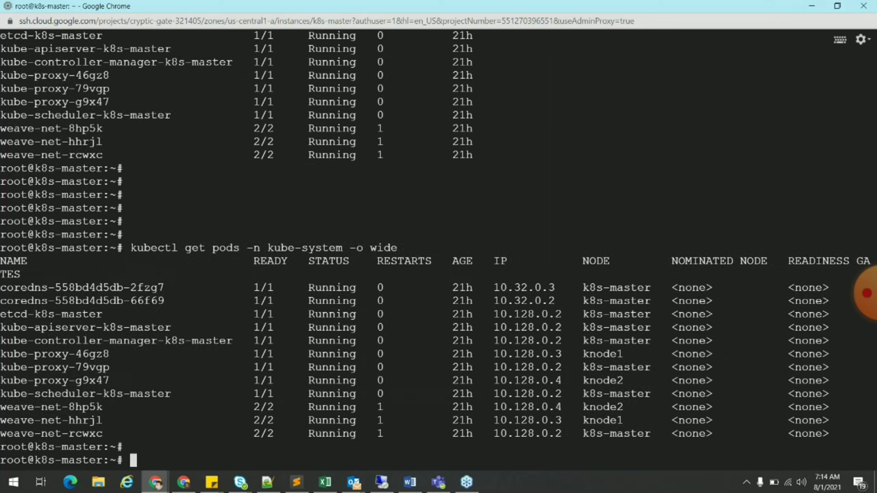
pyautogui.press('Return')
pyautogui.write('kubectl')
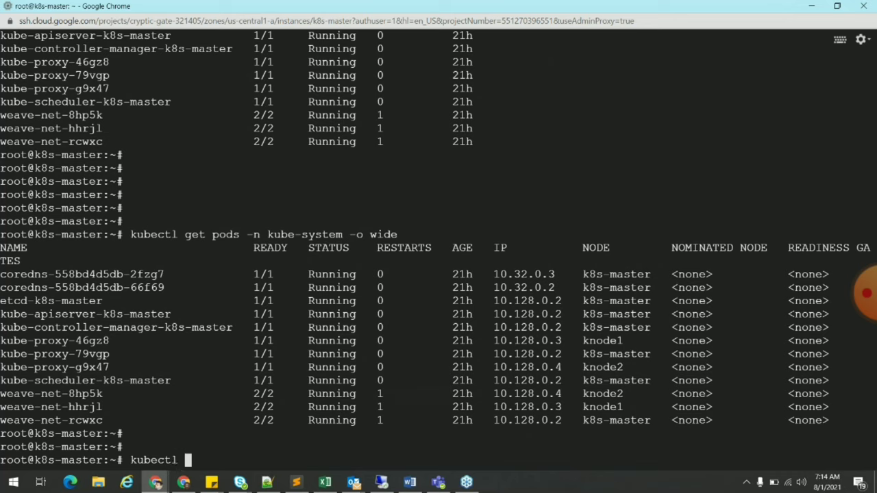
pyautogui.write(' get componene')
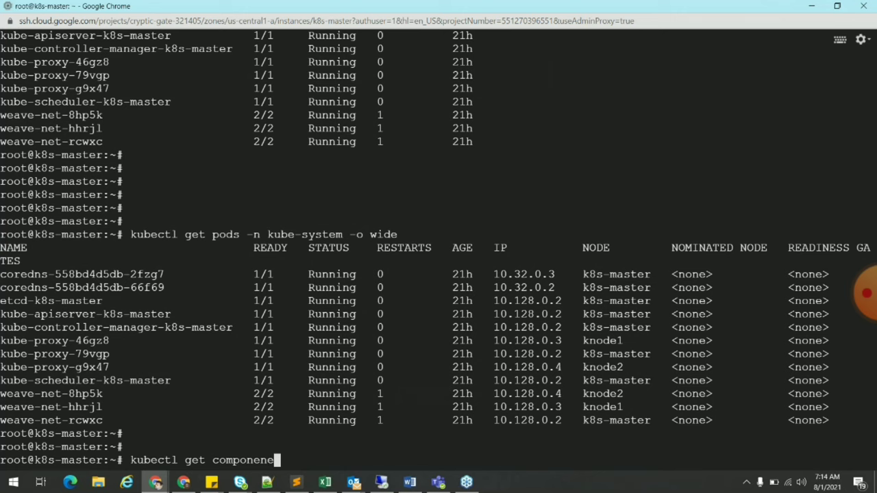
pyautogui.press('BackSpace')
pyautogui.write('tstatus')
pyautogui.press('Return')
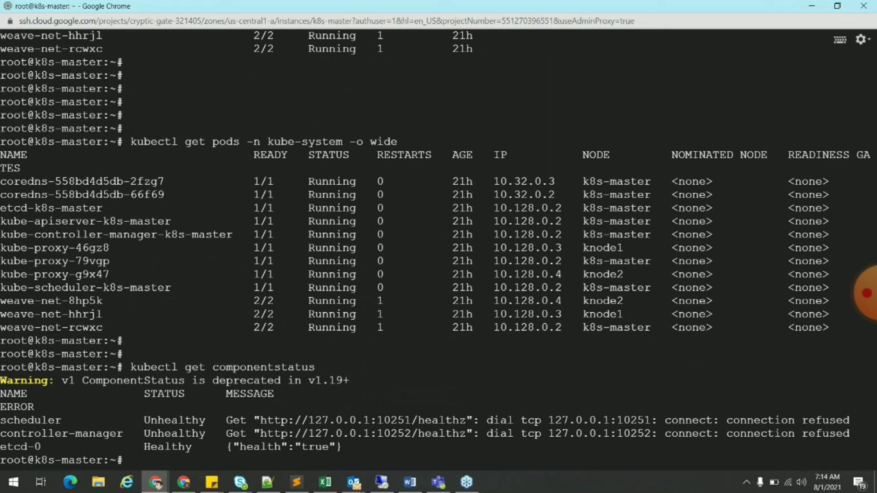
pyautogui.press('Return')
pyautogui.press('Return')
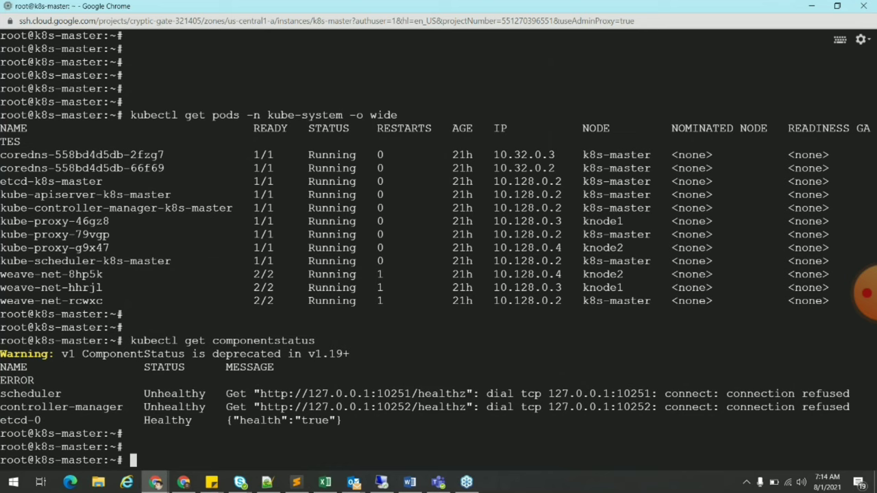
pyautogui.press('Return')
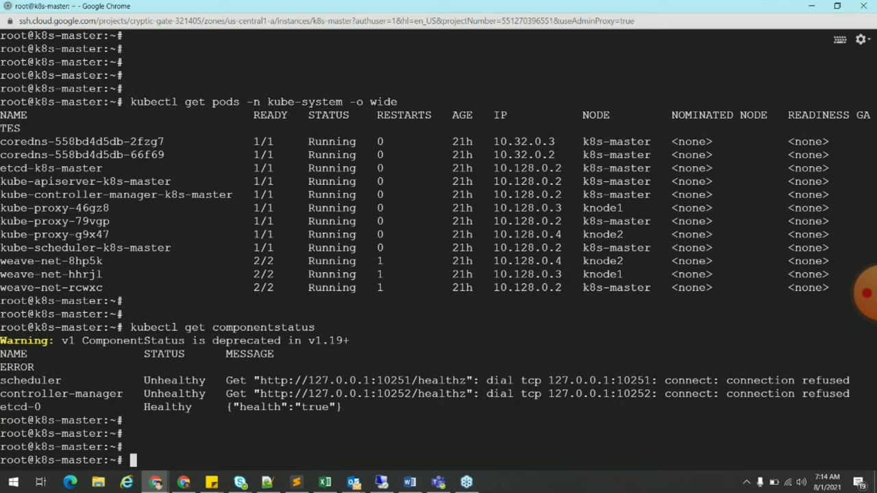
pyautogui.press('Return')
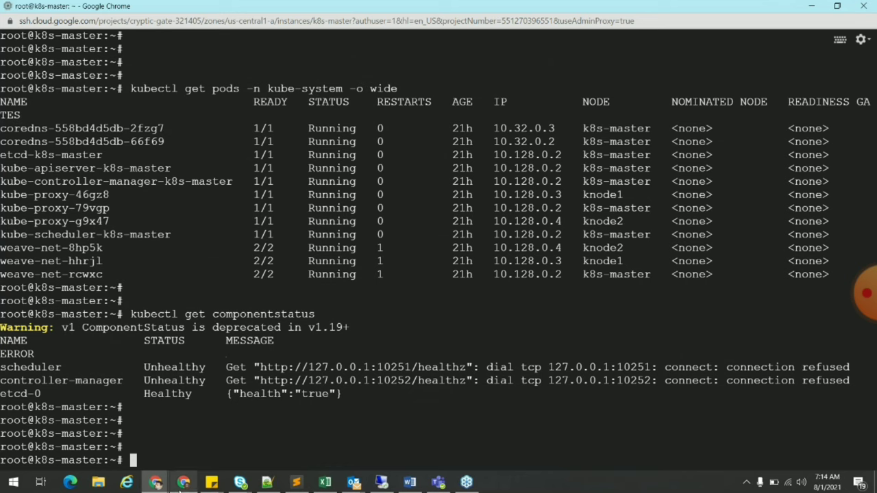
# Step: Bring back the Kube.drawio tab and move via Page-3 to Page-2's master/worker diagram
pyautogui.click(157, 485)
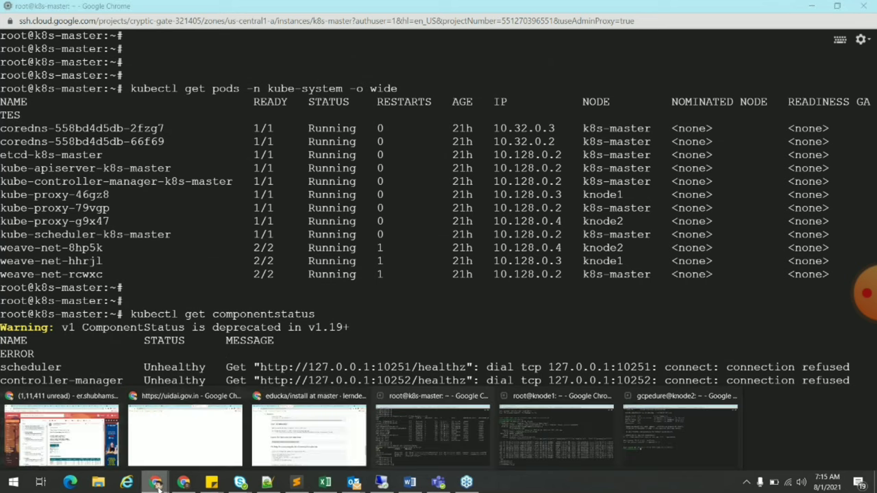
pyautogui.click(301, 425)
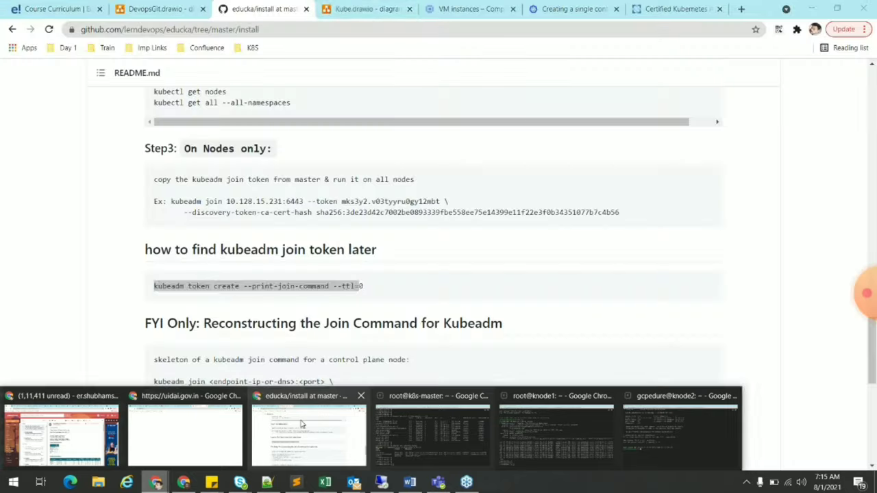
pyautogui.click(354, 7)
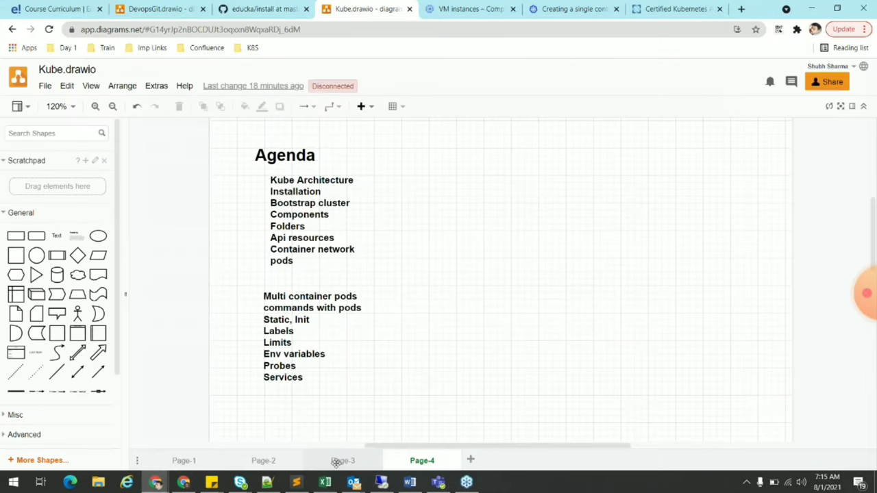
pyautogui.click(338, 455)
pyautogui.click(269, 461)
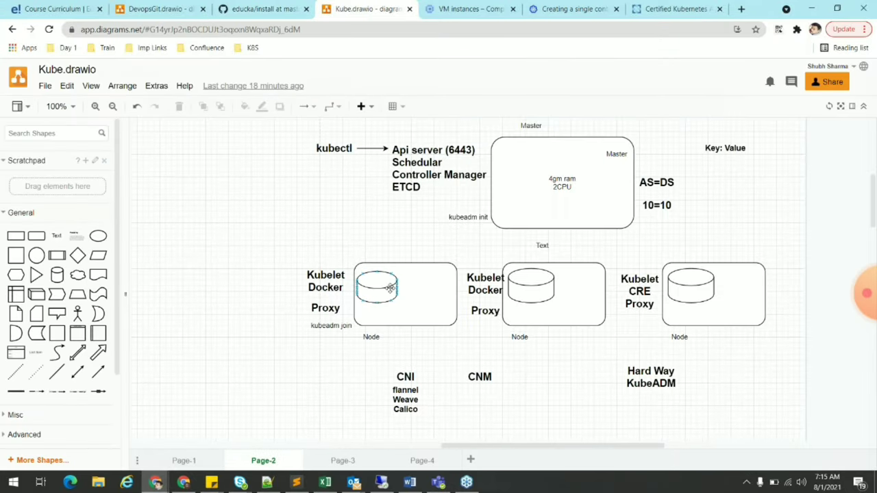
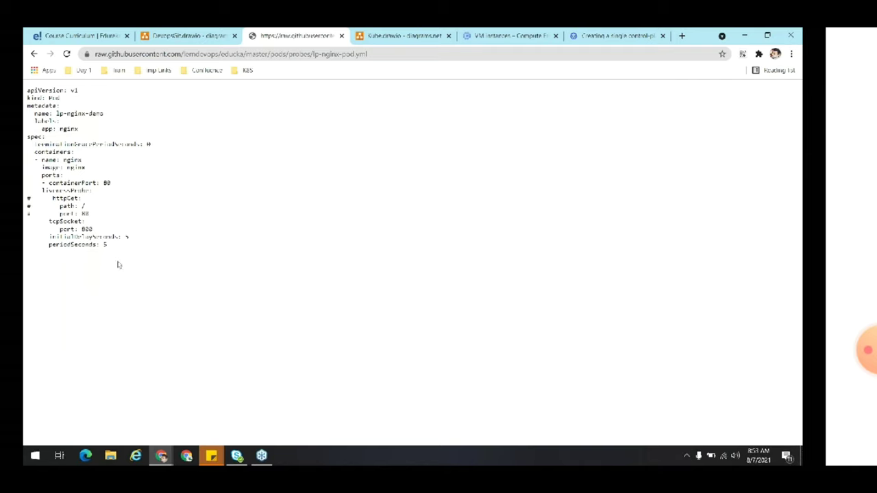
# Step: Review the tcpSocket probe, initialDelaySeconds and periodSeconds settings in lp-nginx-pod.yml
pyautogui.moveTo(119, 248); pyautogui.dragTo(45, 220)
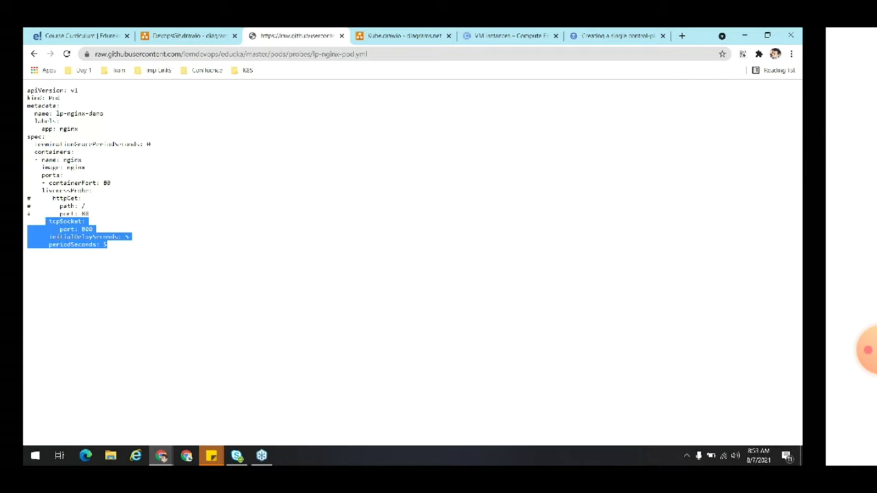
pyautogui.doubleClick(84, 236)
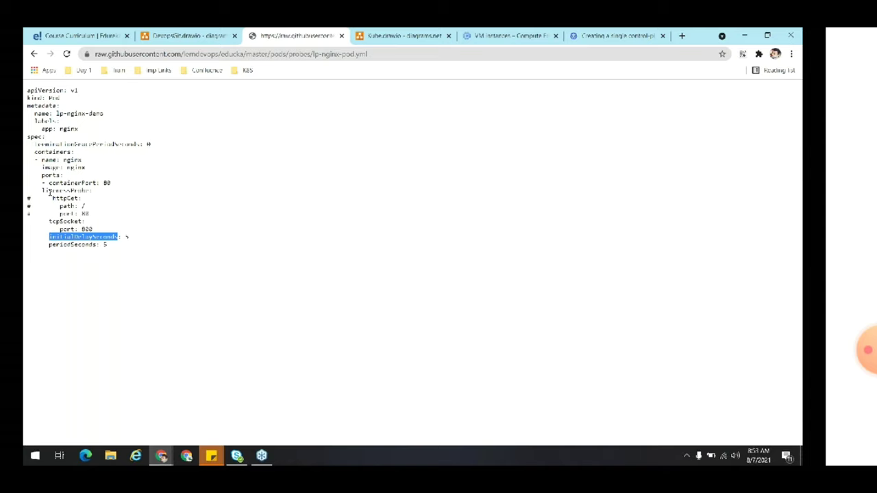
pyautogui.click(71, 236)
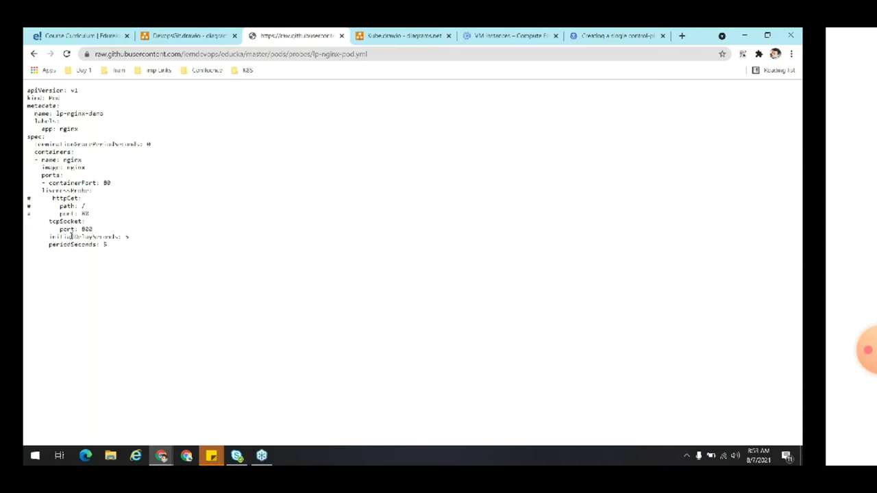
pyautogui.moveTo(78, 245); pyautogui.dragTo(86, 245)
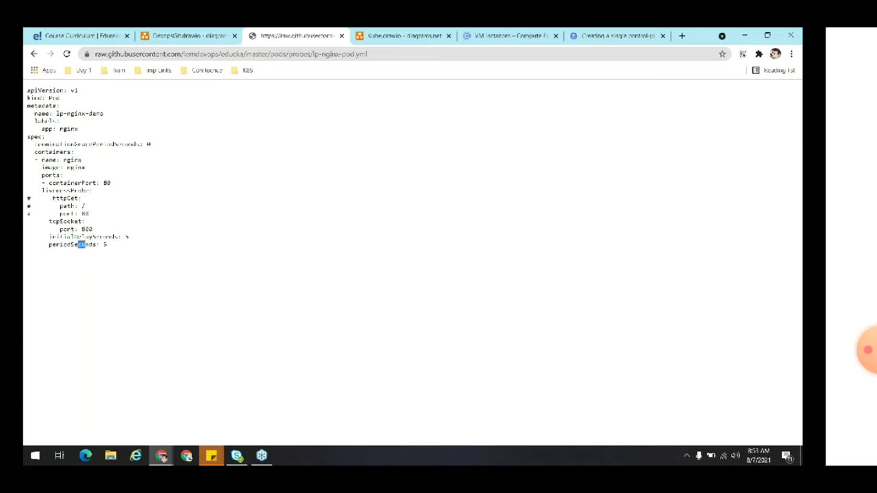
pyautogui.click(115, 253)
# Step: Copy the whole Pod manifest and start a vi l.yml command in the SSH terminal
pyautogui.moveTo(103, 237); pyautogui.dragTo(25, 90)
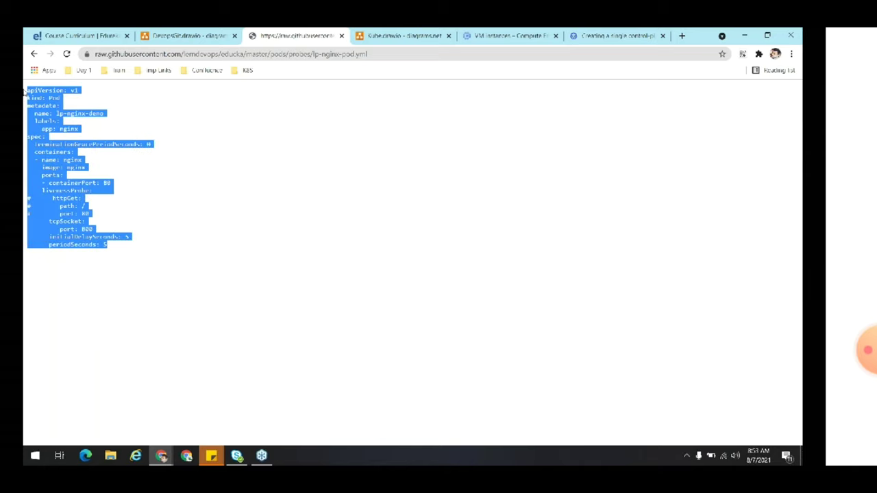
pyautogui.hotkey('alt', 'Tab')
pyautogui.write('vi l.')
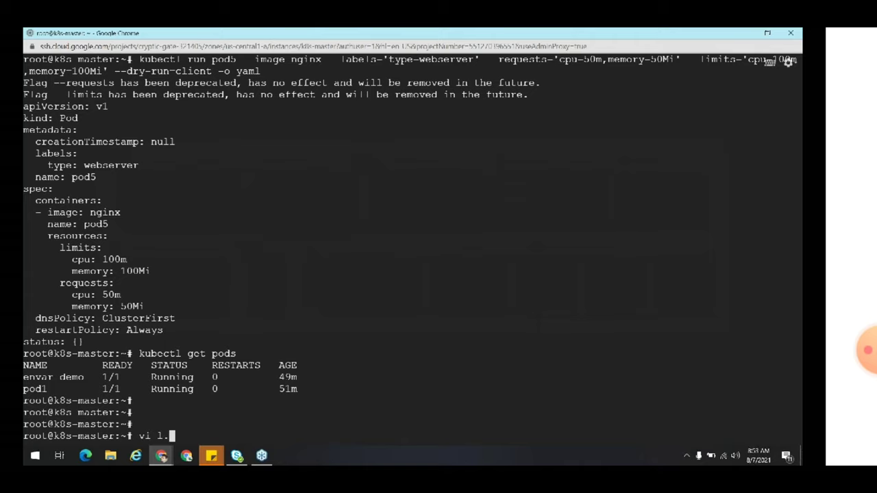
pyautogui.write('yml')
# Step: Paste the copied Pod manifest into l.yml in vi and save it with :wq!
pyautogui.press('Return')
pyautogui.press('i')
pyautogui.hotkey('ctrl', 'v')
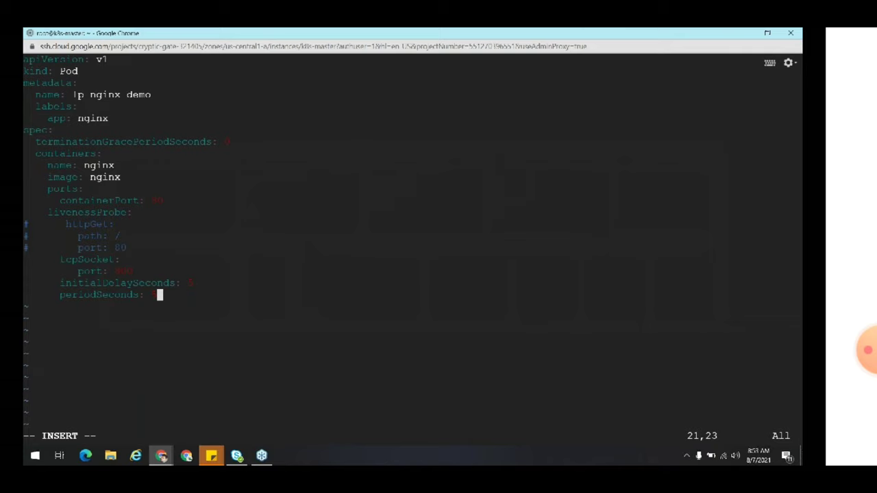
pyautogui.press('Escape')
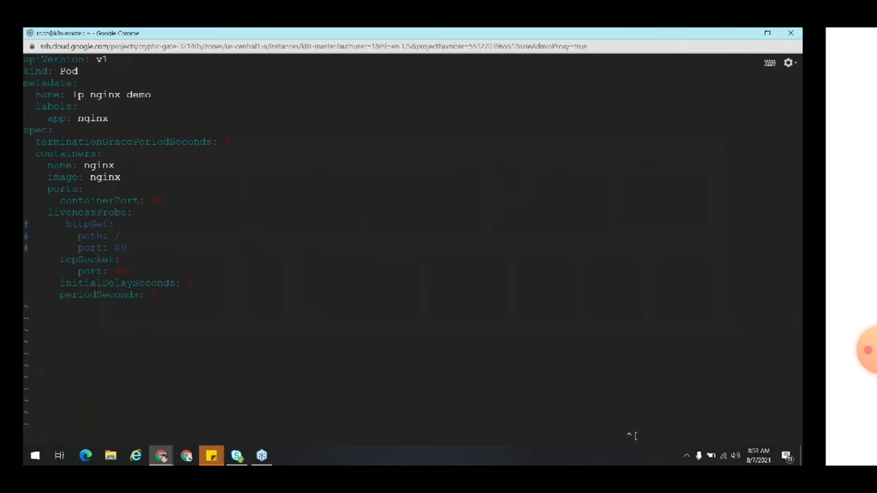
pyautogui.write(':wq!')
pyautogui.press('Return')
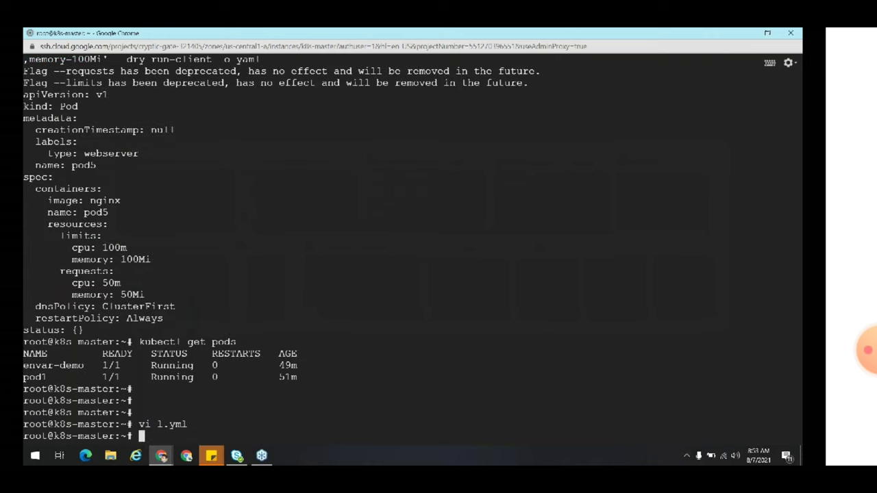
pyautogui.hotkey('alt', 'Tab')
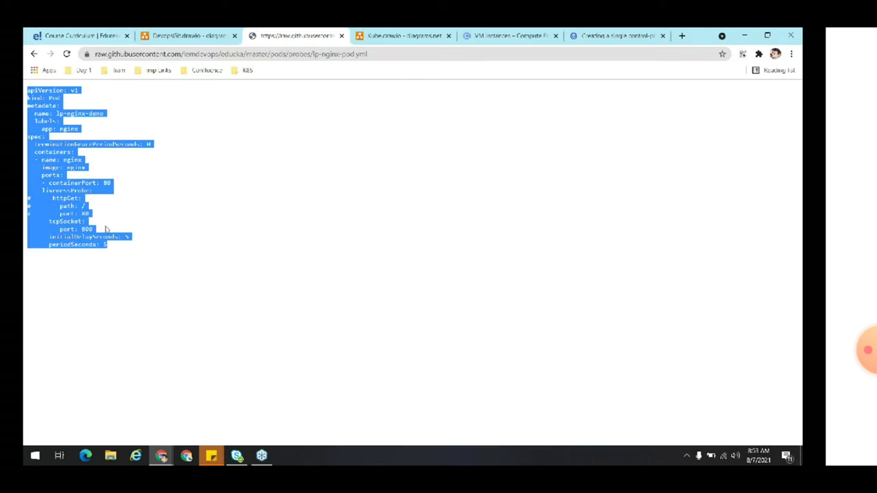
# Step: Compare the livenessProbe's tcpSocket port 800 with containerPort 80 in the raw YAML
pyautogui.moveTo(97, 229); pyautogui.dragTo(98, 229)
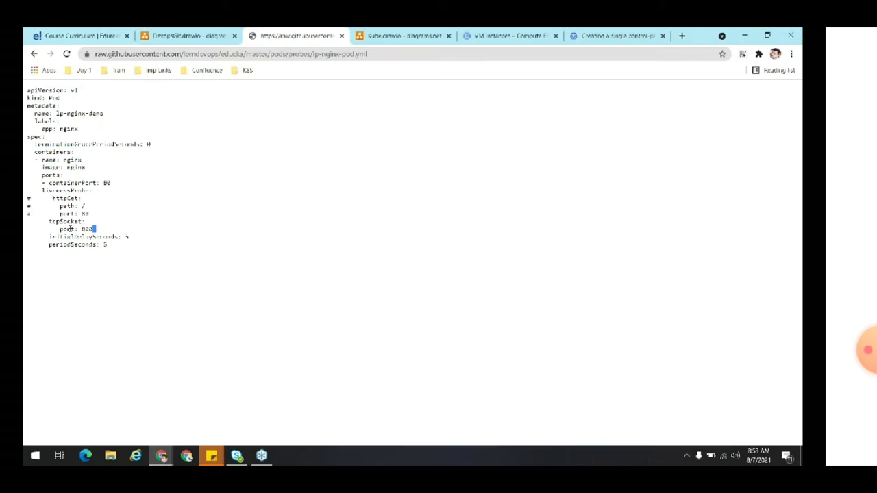
pyautogui.doubleClick(66, 190)
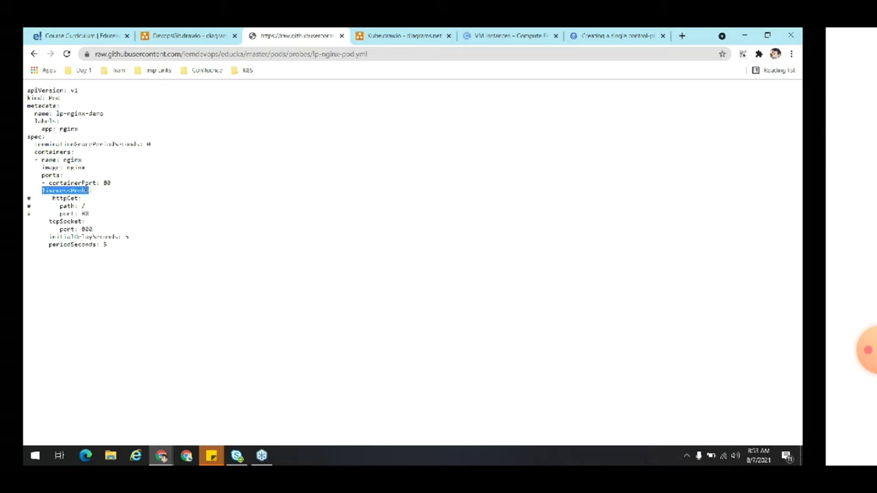
pyautogui.doubleClick(107, 183)
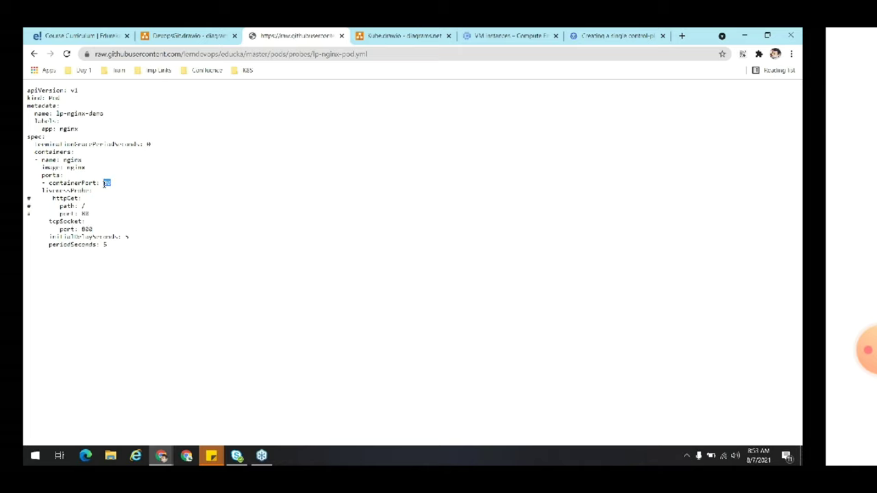
pyautogui.doubleClick(86, 229)
pyautogui.hotkey('alt', 'Tab')
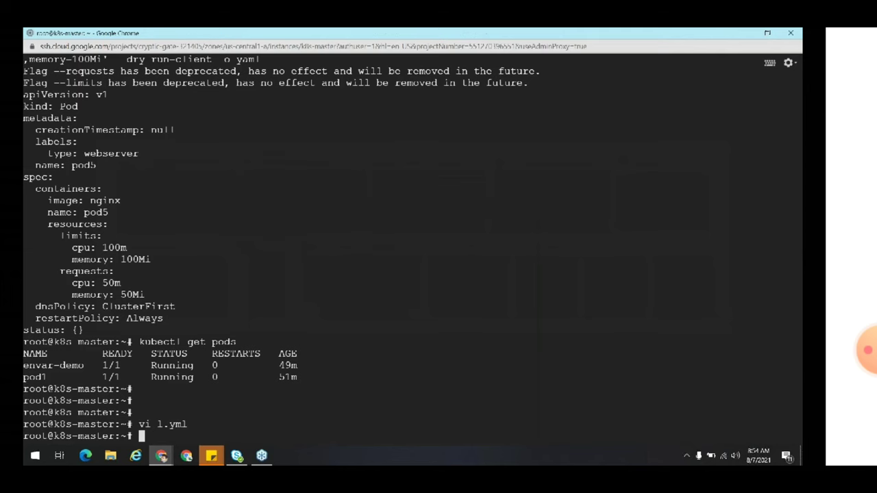
# Step: Create the pod with kubectl create -f l.yml and list the pods
pyautogui.write('kubectl create -f 1.yml')
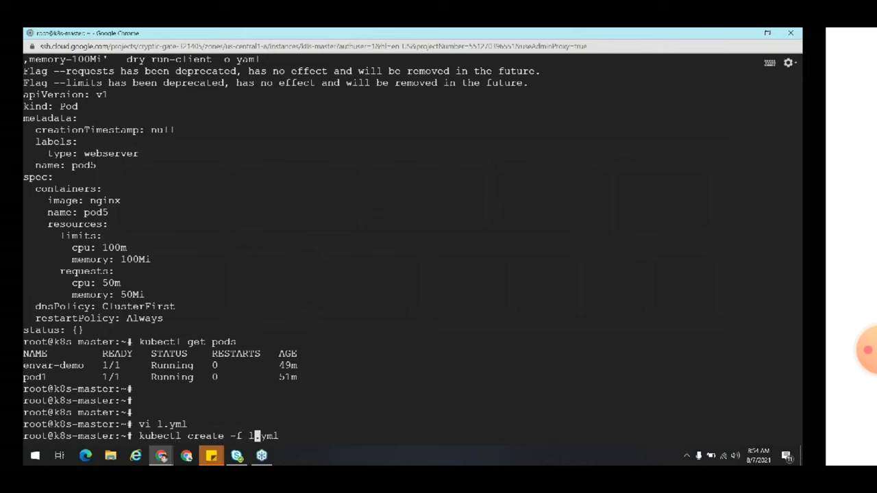
pyautogui.press('Return')
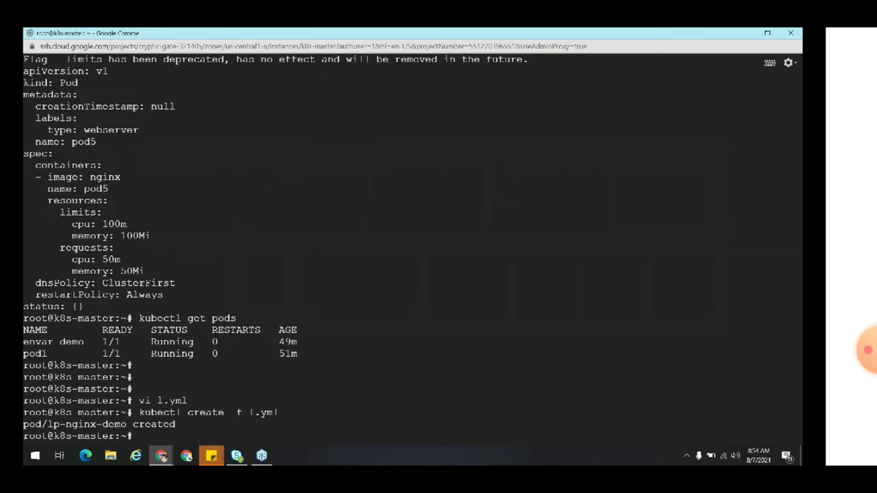
pyautogui.press('Return')
pyautogui.press('Return')
pyautogui.press('Return')
pyautogui.write('kubectl g')
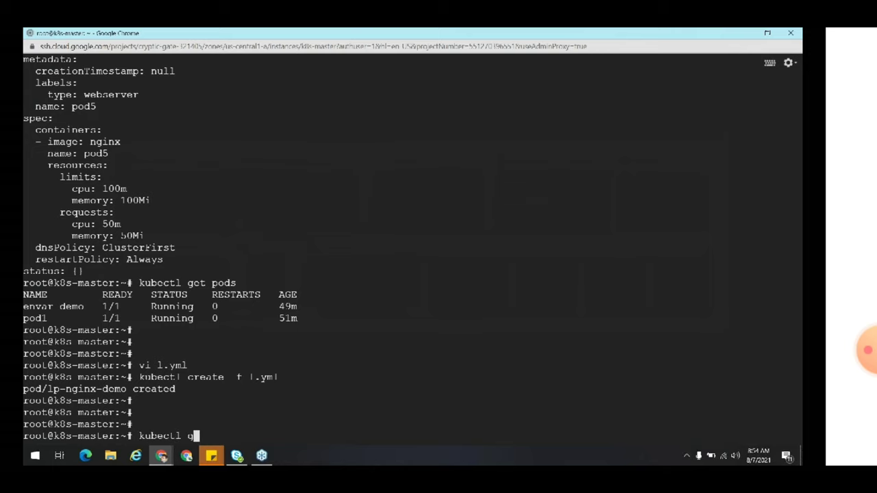
pyautogui.write('et pods')
pyautogui.press('Return')
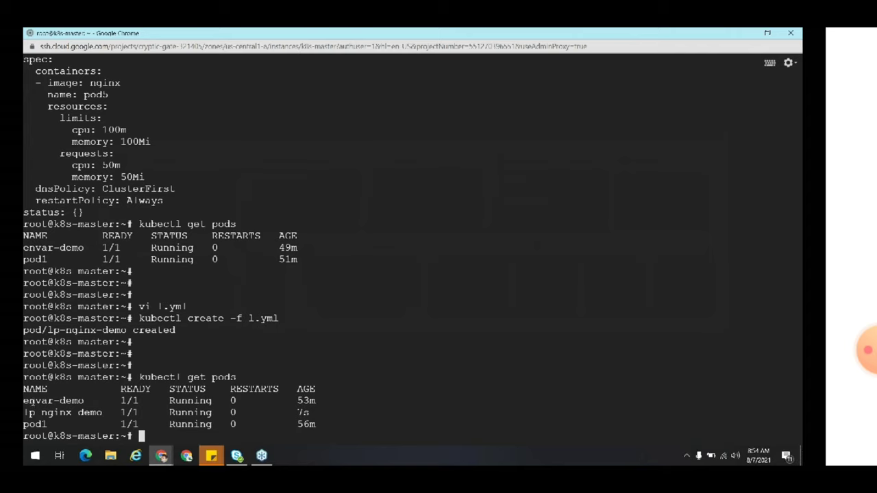
# Step: Delete the envar-demo and pod1 pods with kubectl delete pods
pyautogui.doubleClick(32, 403)
pyautogui.write('kubectl dele')
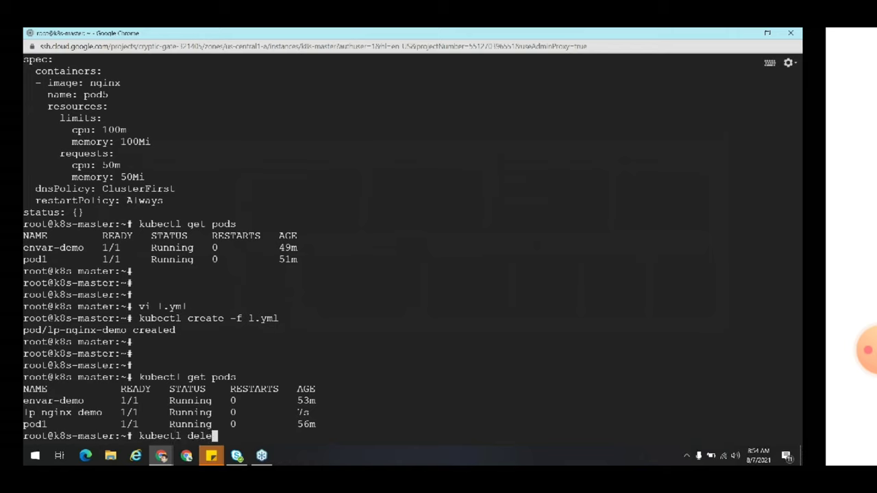
pyautogui.write('te pods')
pyautogui.hotkey('ctrl', 'v')
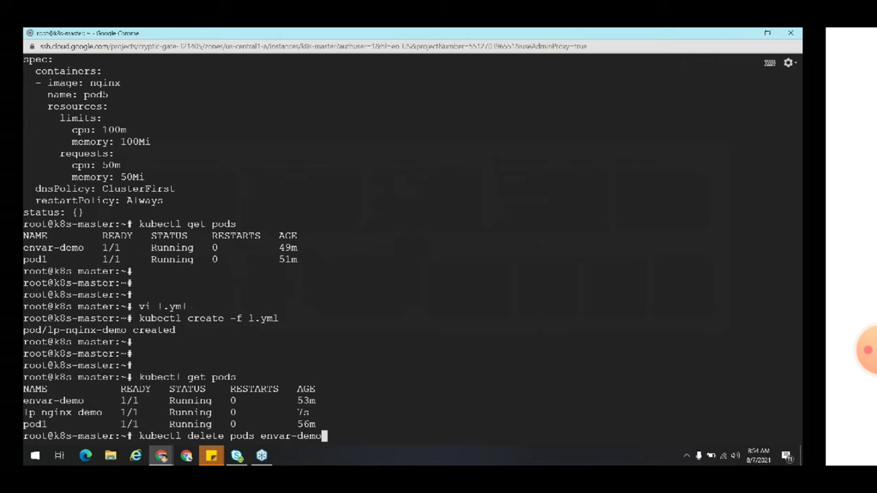
pyautogui.doubleClick(34, 424)
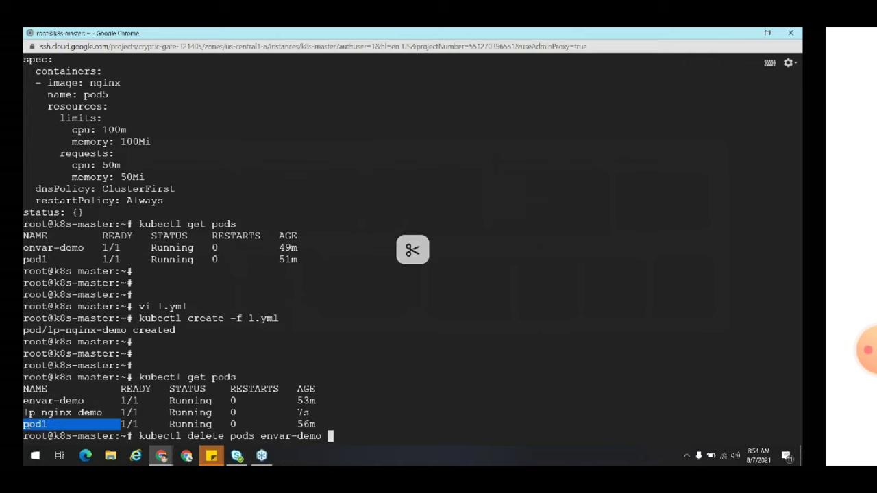
pyautogui.hotkey('ctrl', 'v')
pyautogui.press('Return')
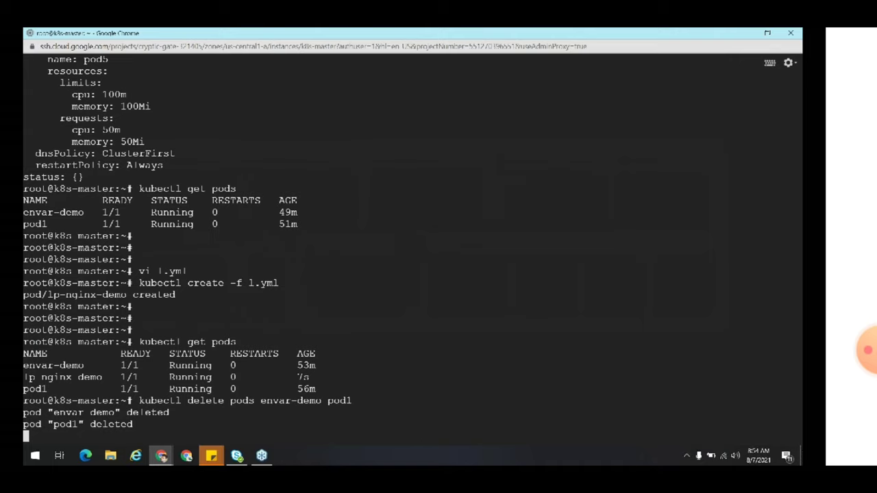
pyautogui.press('Return')
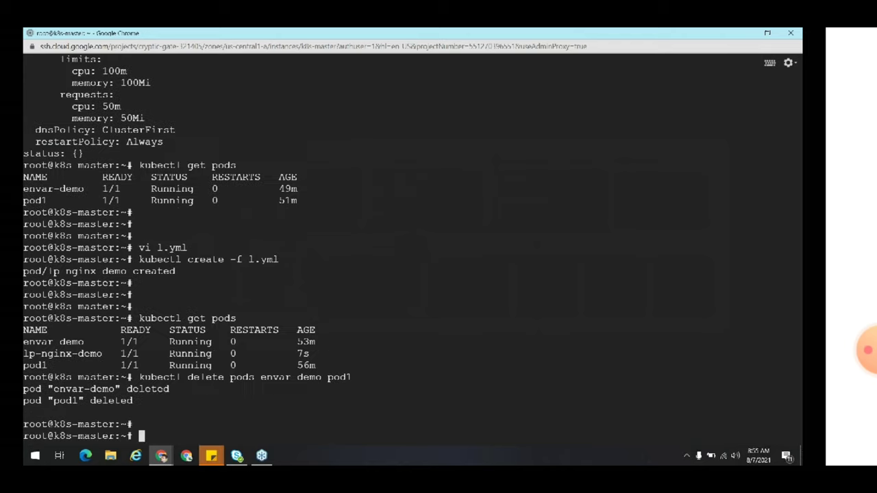
# Step: List the remaining pods and note lp-nginx-demo's restart count of 2
pyautogui.press('Up')
pyautogui.press('Up')
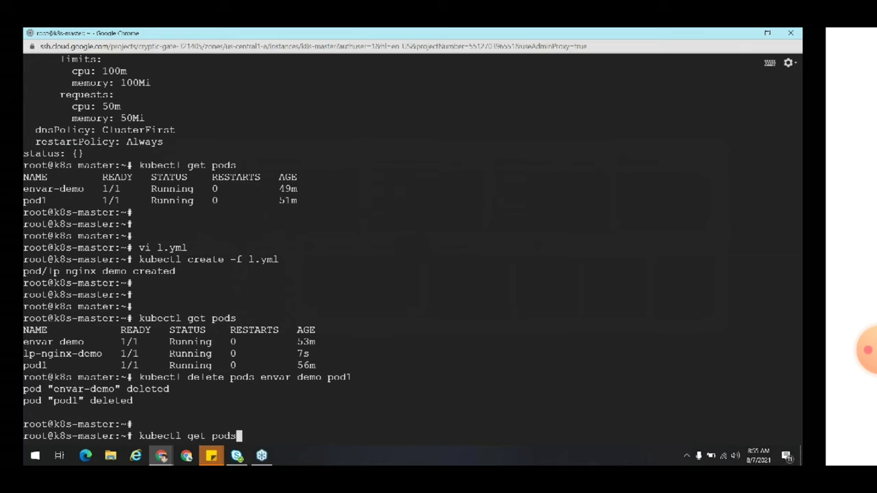
pyautogui.press('Return')
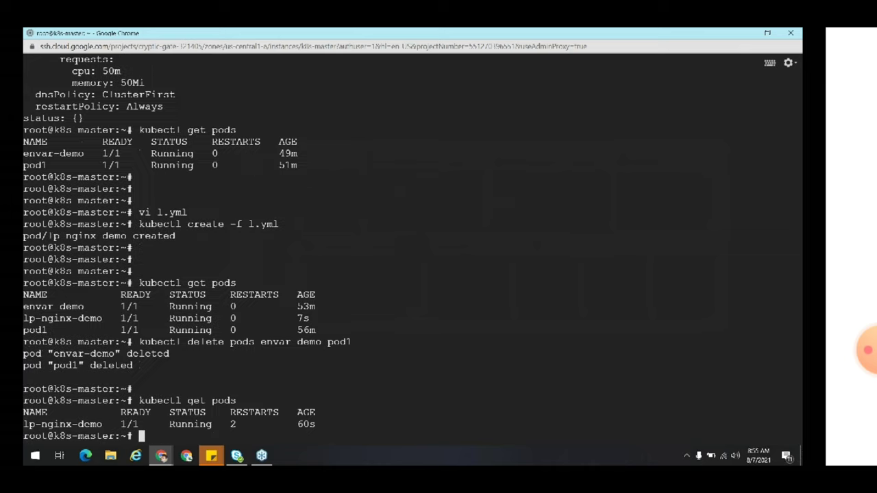
pyautogui.press('Return')
pyautogui.press('Return')
pyautogui.press('Return')
pyautogui.moveTo(72, 388); pyautogui.dragTo(41, 389)
pyautogui.doubleClick(41, 389)
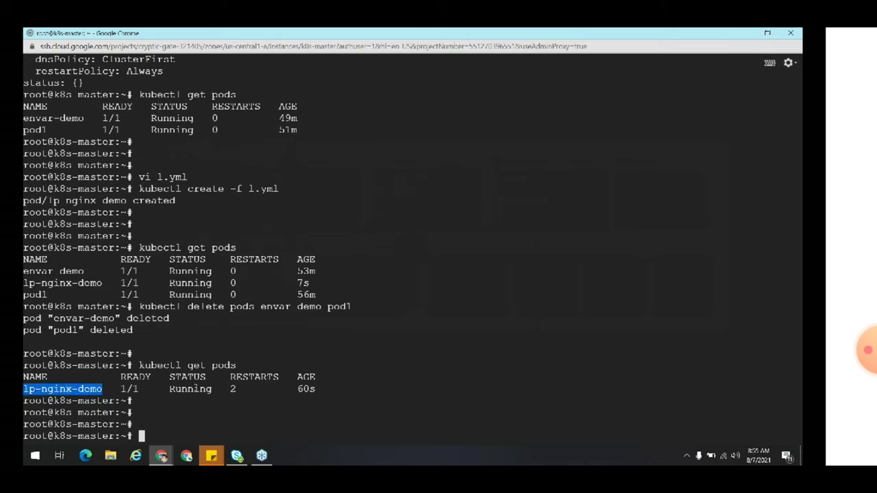
pyautogui.moveTo(233, 388); pyautogui.dragTo(296, 389)
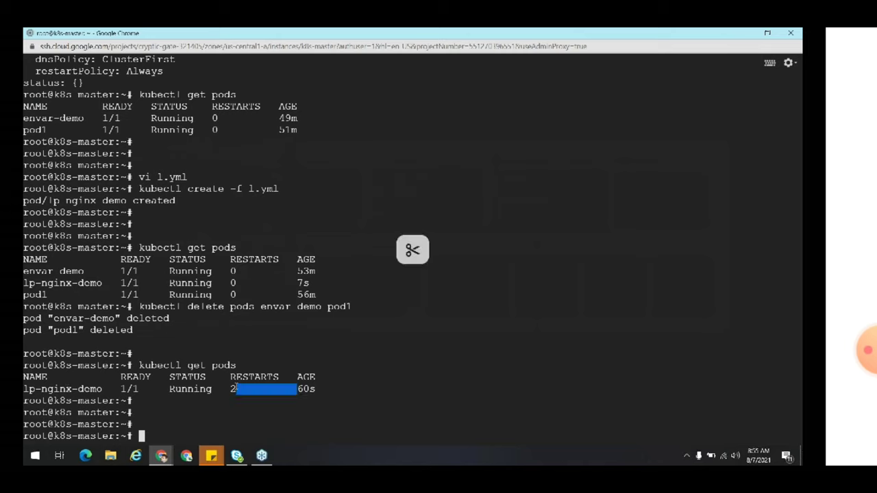
pyautogui.doubleClick(233, 389)
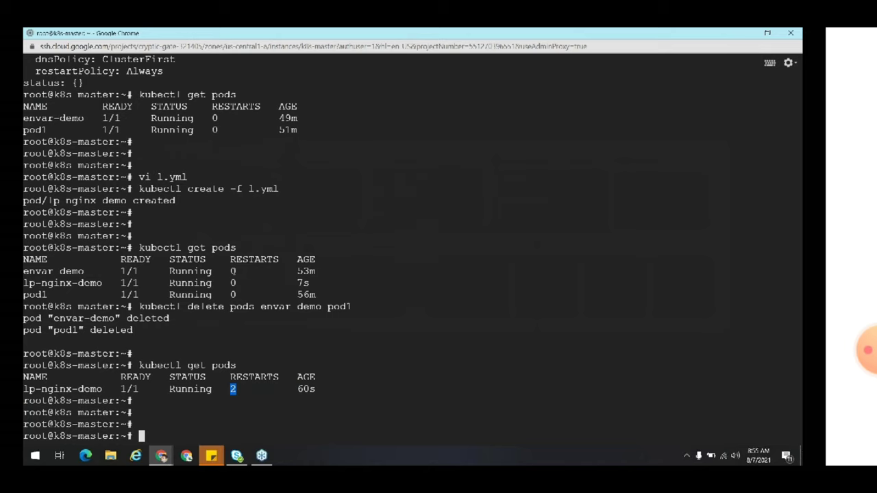
pyautogui.click(248, 406)
# Step: Rerun kubectl get pods until lp-nginx-demo shows CrashLoopBackOff, then copy its name for describe
pyautogui.press('Up')
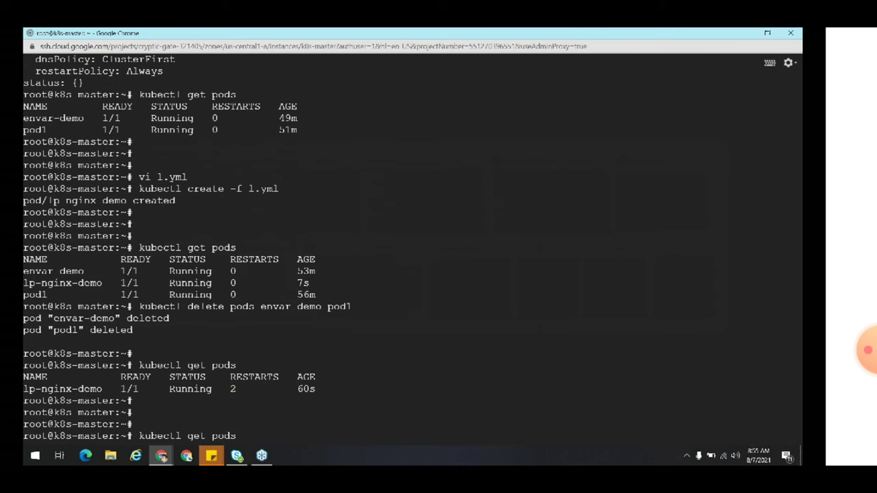
pyautogui.press('Return')
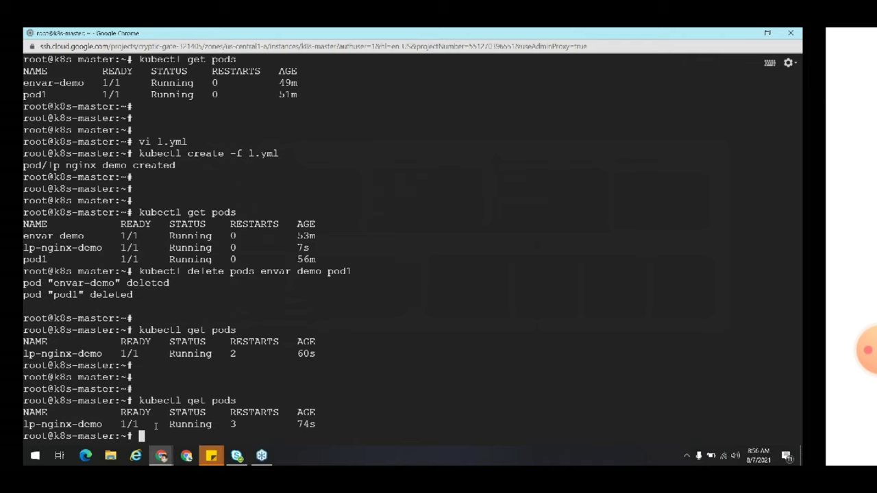
pyautogui.press('Up')
pyautogui.press('Return')
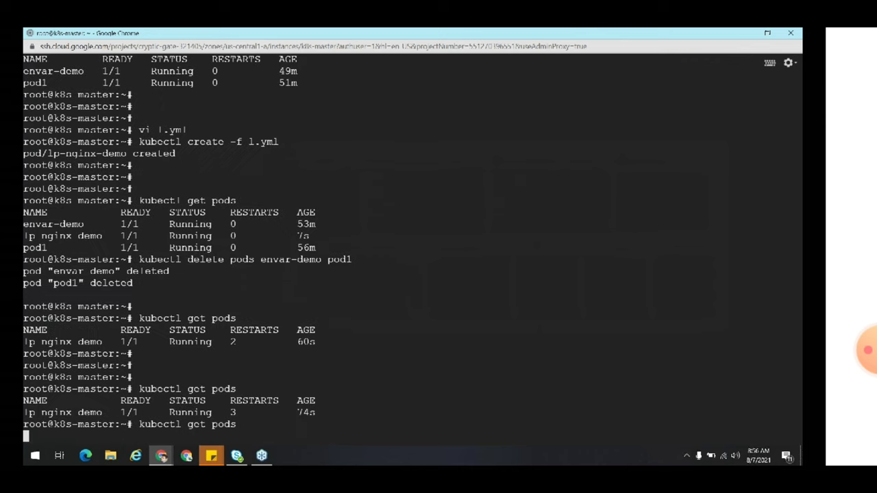
pyautogui.press('Up')
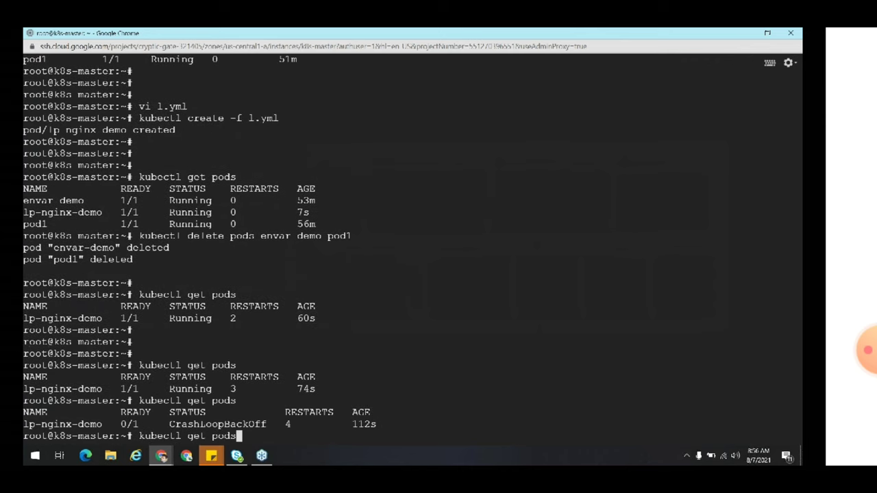
pyautogui.press('Return')
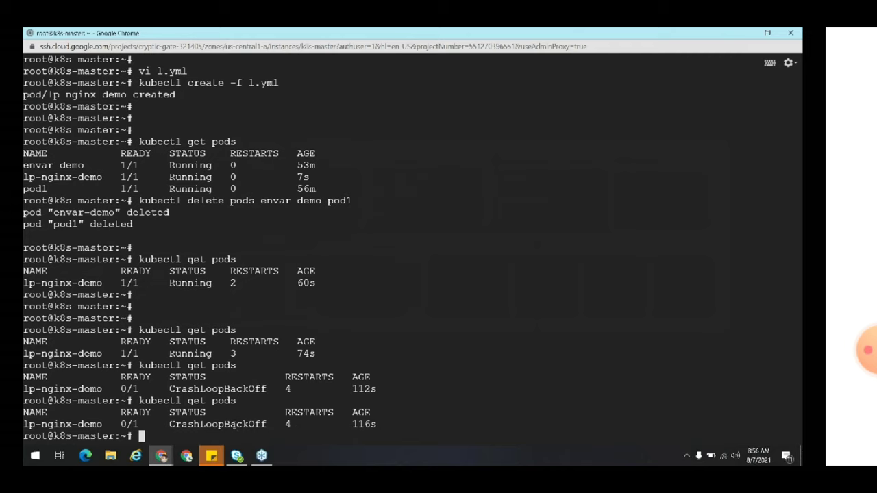
pyautogui.doubleClick(231, 424)
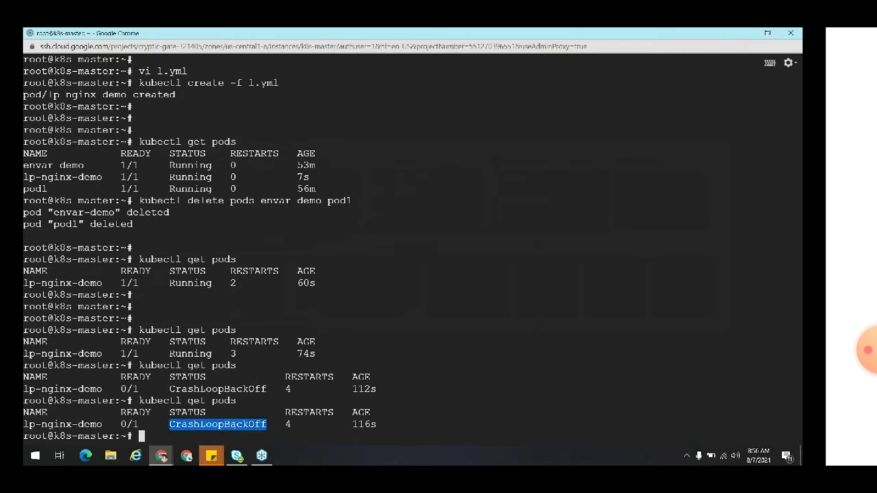
pyautogui.press('Up')
pyautogui.press('Return')
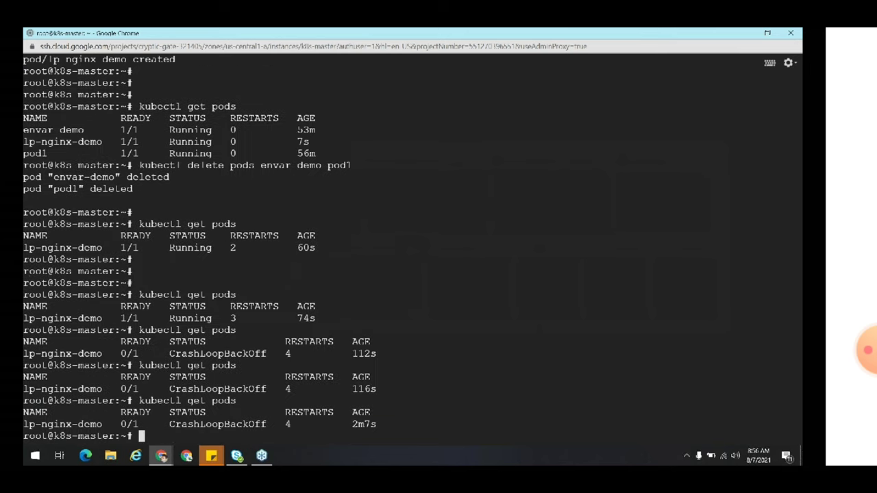
pyautogui.doubleClick(62, 424)
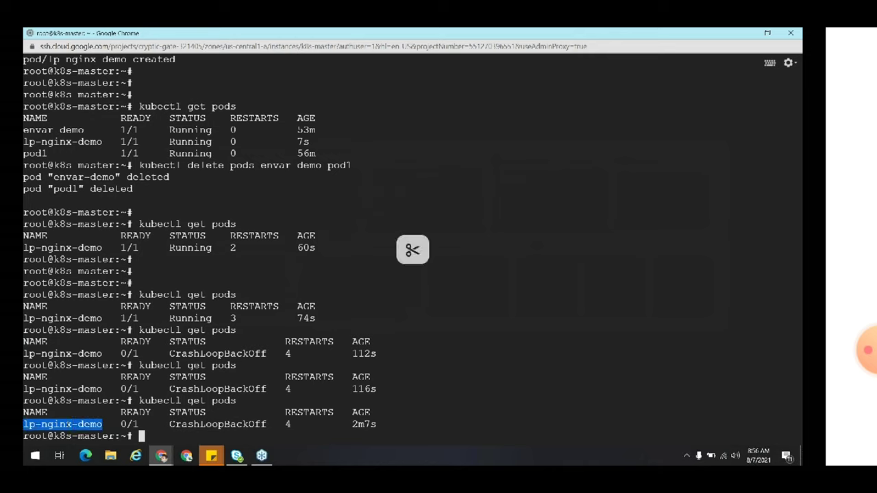
pyautogui.write('kubectl describ')
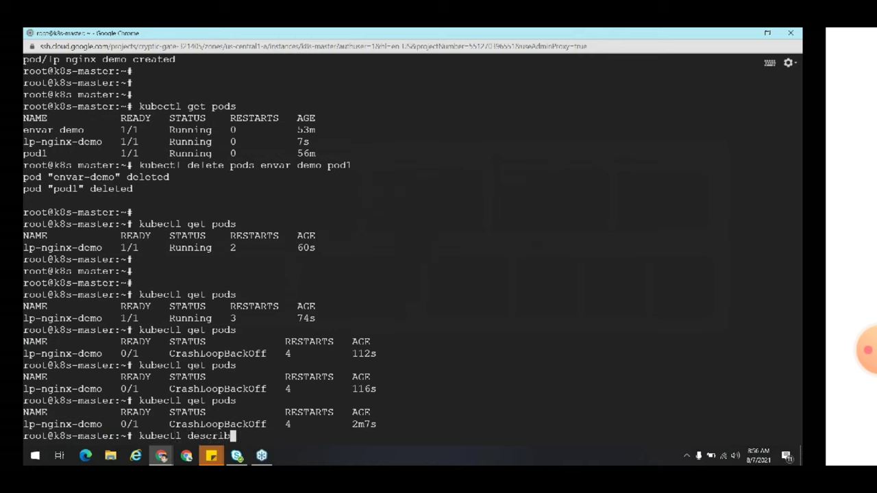
pyautogui.write('e pod')
# Step: Describe lp-nginx-demo and note the Unhealthy liveness probe failure on 10.44.0.2:800
pyautogui.hotkey('ctrl', 'v')
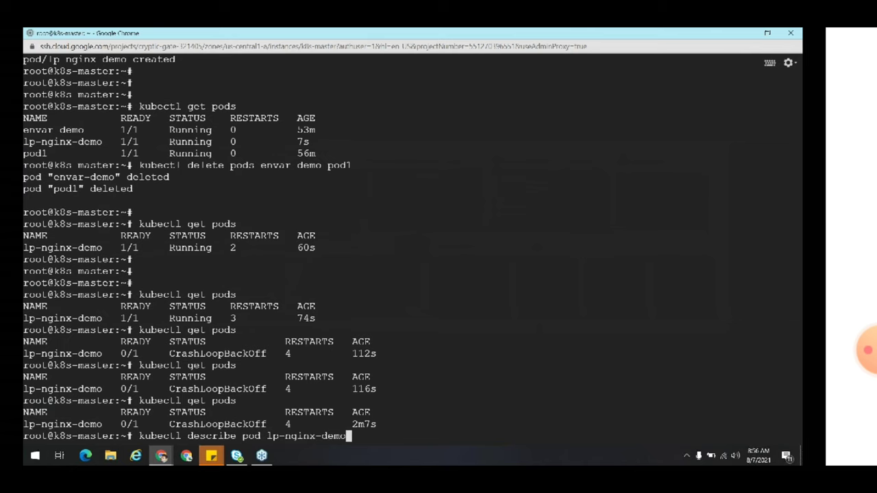
pyautogui.press('Return')
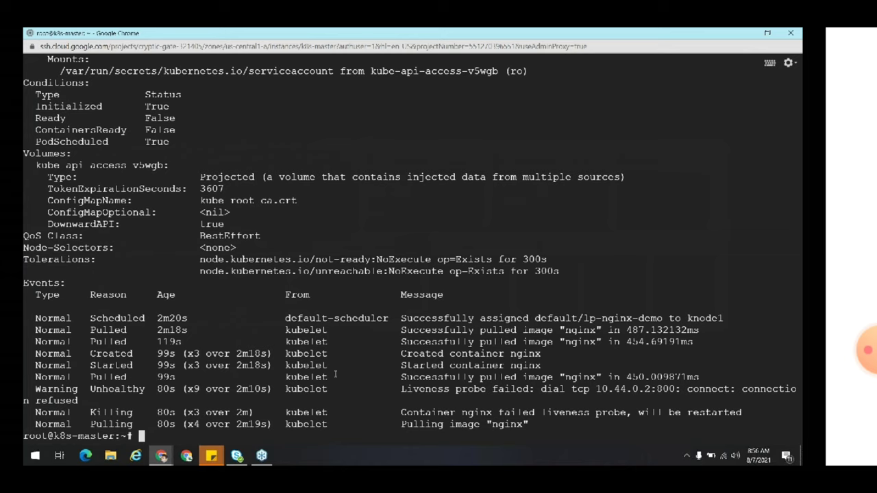
pyautogui.doubleClick(105, 389)
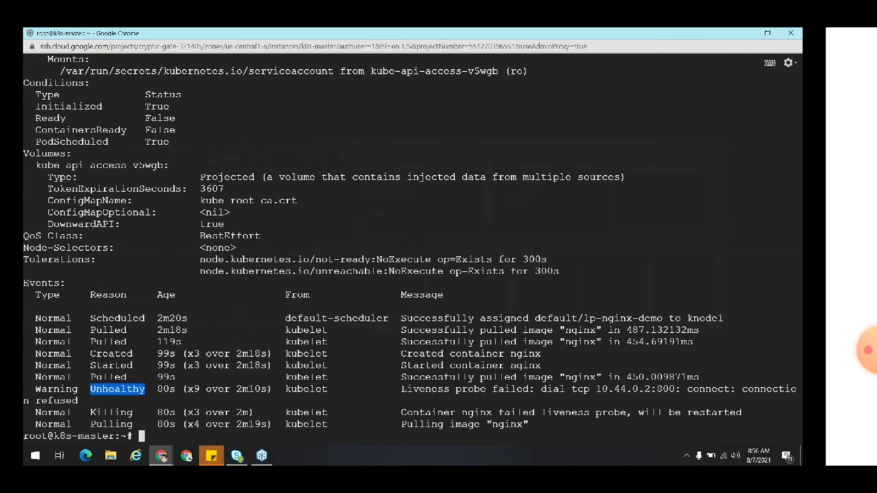
pyautogui.doubleClick(425, 389)
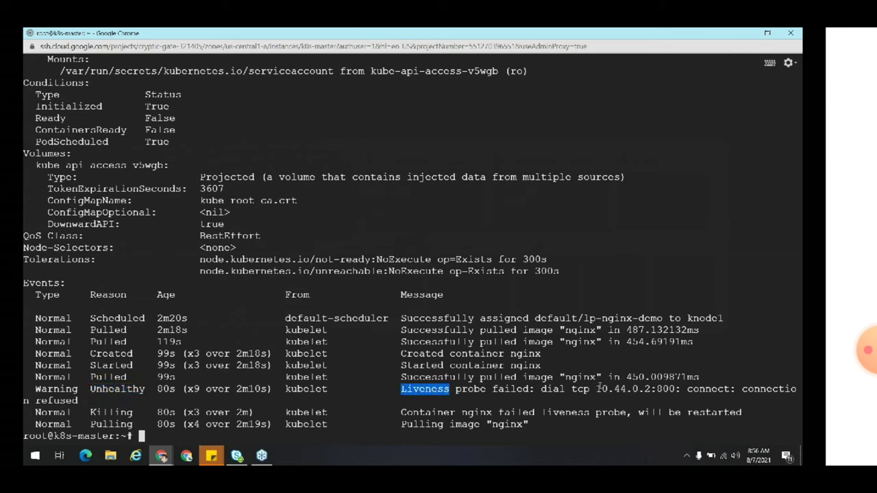
pyautogui.moveTo(598, 389); pyautogui.dragTo(676, 389)
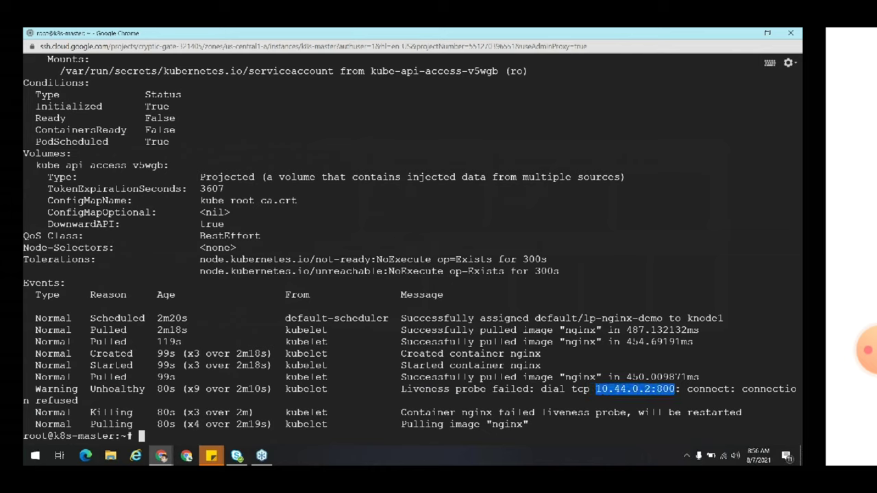
pyautogui.hotkey('ctrl', 'c')
# Step: List pods with -o wide, matching IP 10.44.0.2 to the refused probe and 5 restarts
pyautogui.write('kubectl get pods')
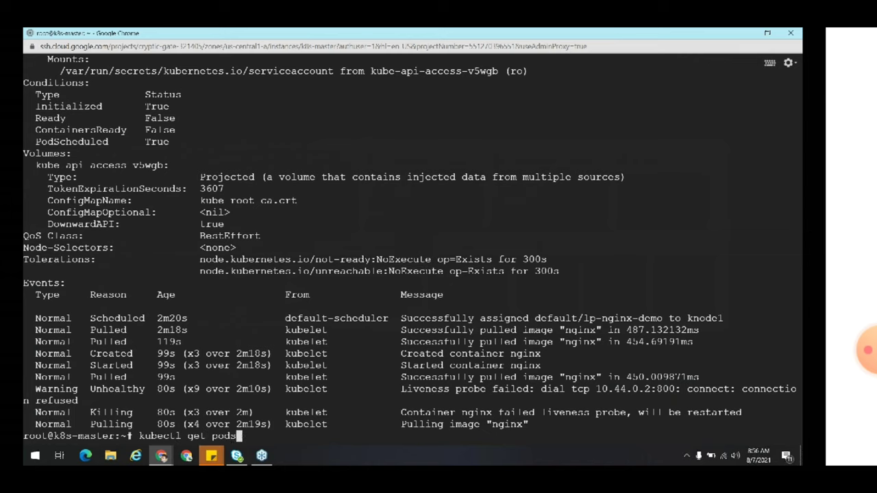
pyautogui.write(' -o wide')
pyautogui.press('Return')
pyautogui.doubleClick(428, 424)
pyautogui.moveTo(596, 354); pyautogui.dragTo(675, 354)
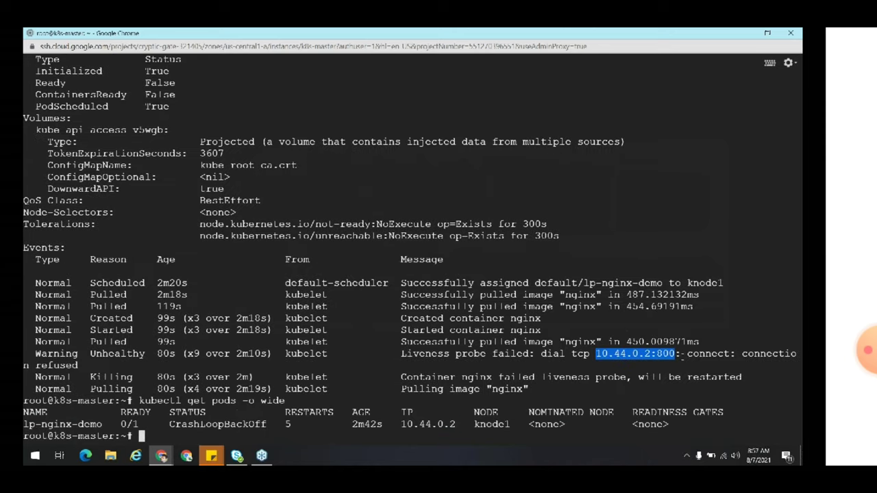
pyautogui.moveTo(677, 353); pyautogui.dragTo(681, 354)
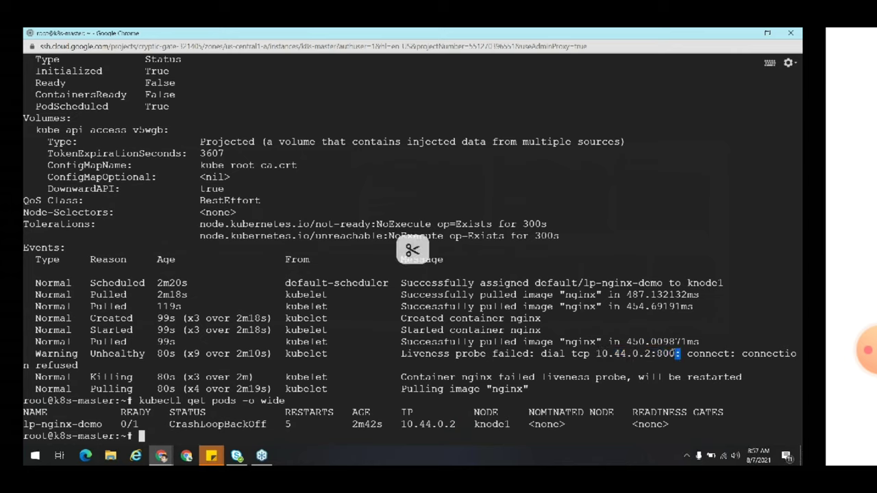
pyautogui.click(677, 354)
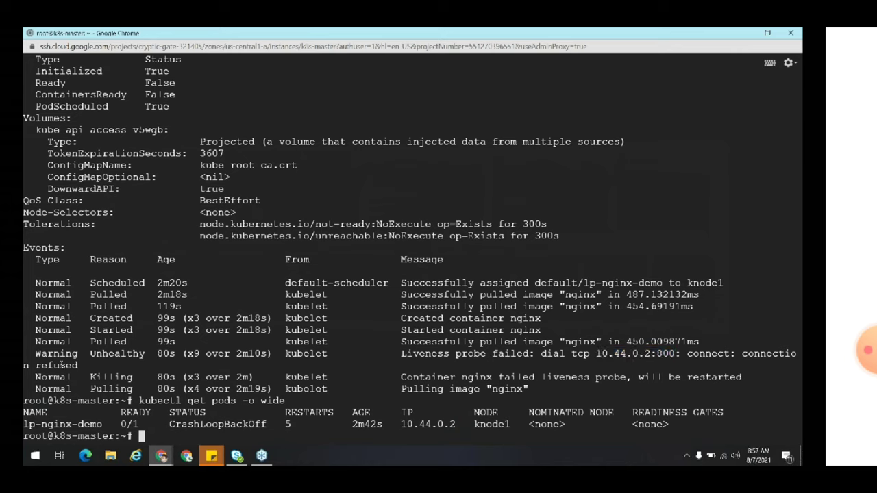
pyautogui.doubleClick(62, 365)
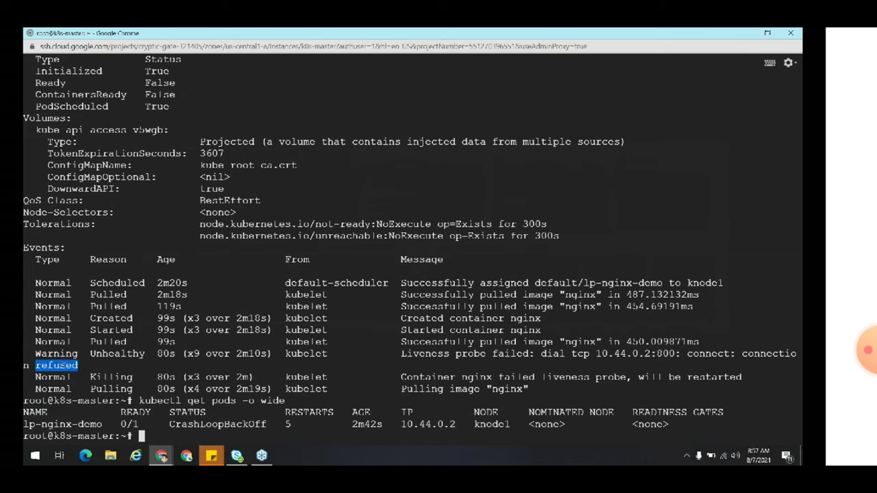
pyautogui.doubleClick(293, 423)
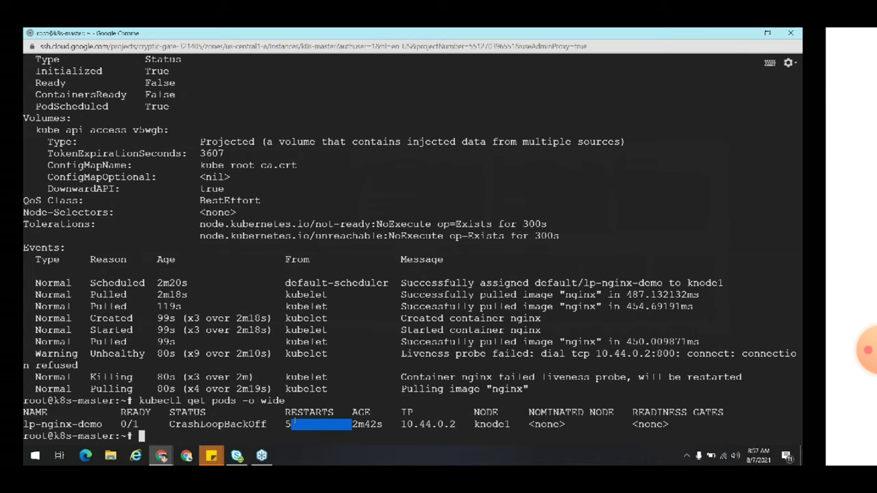
pyautogui.click(293, 423)
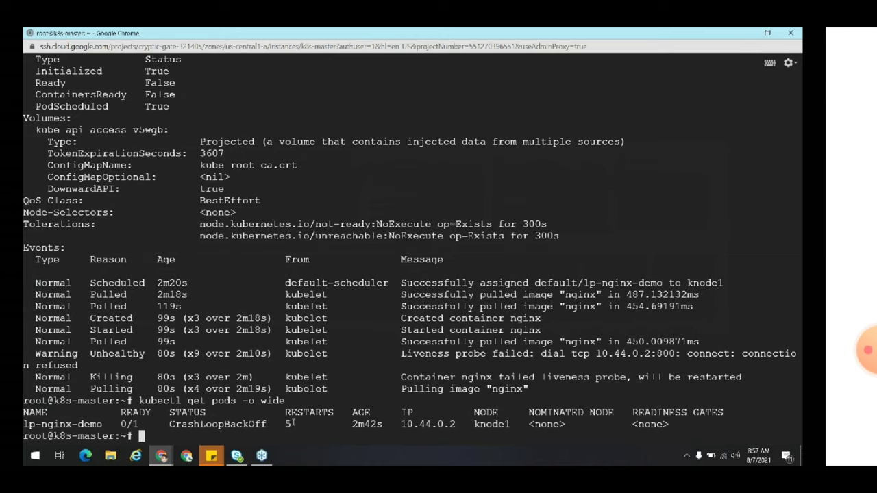
# Step: Delete the crashing lp-nginx-demo pod
pyautogui.write('kubectl delete')
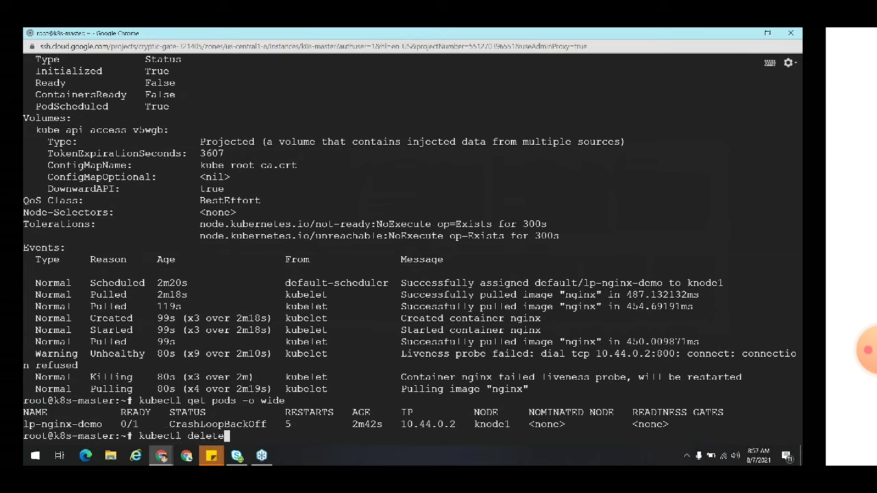
pyautogui.write(' pod')
pyautogui.doubleClick(73, 423)
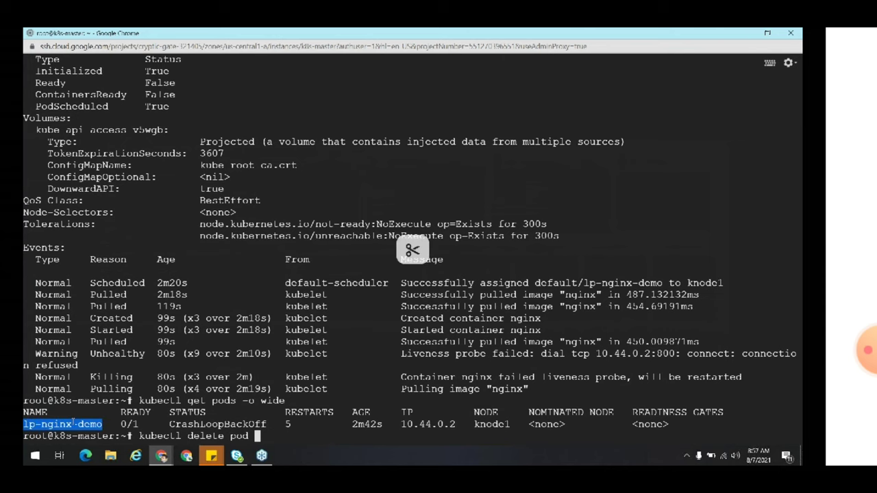
pyautogui.hotkey('ctrl', 'v')
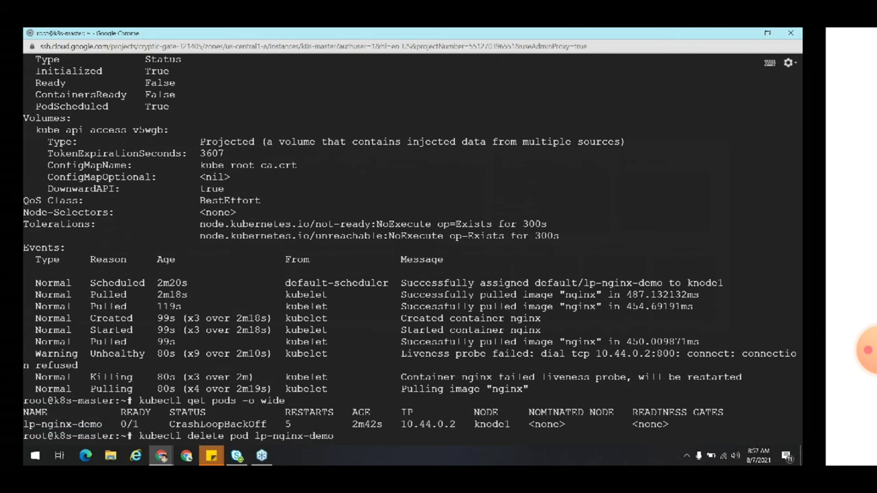
pyautogui.press('Return')
pyautogui.press('Return')
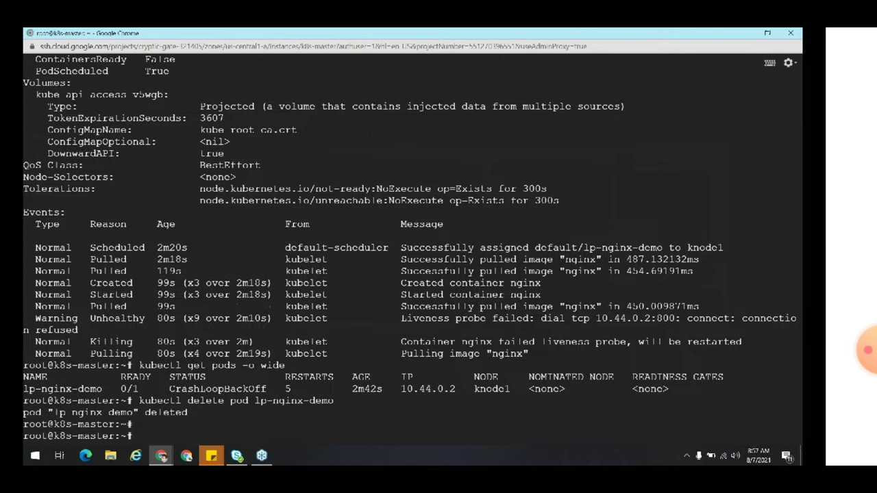
pyautogui.press('Return')
# Step: Open l.yml in vi and uncomment the port 80 line 17
pyautogui.write('vi 1.yml')
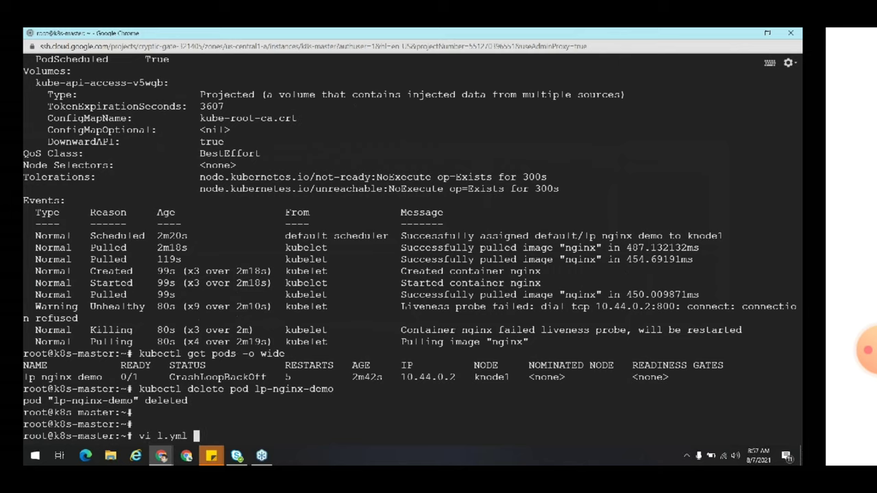
pyautogui.press('Return')
pyautogui.press('Up')
pyautogui.press('Up')
pyautogui.press('Up')
pyautogui.press('Up')
pyautogui.press('Left')
pyautogui.press('Left')
pyautogui.press('Left')
pyautogui.press('Left')
pyautogui.press('Left')
pyautogui.press('Left')
pyautogui.press('Left')
pyautogui.press('Left')
pyautogui.press('Left')
pyautogui.press('Left')
pyautogui.press('Left')
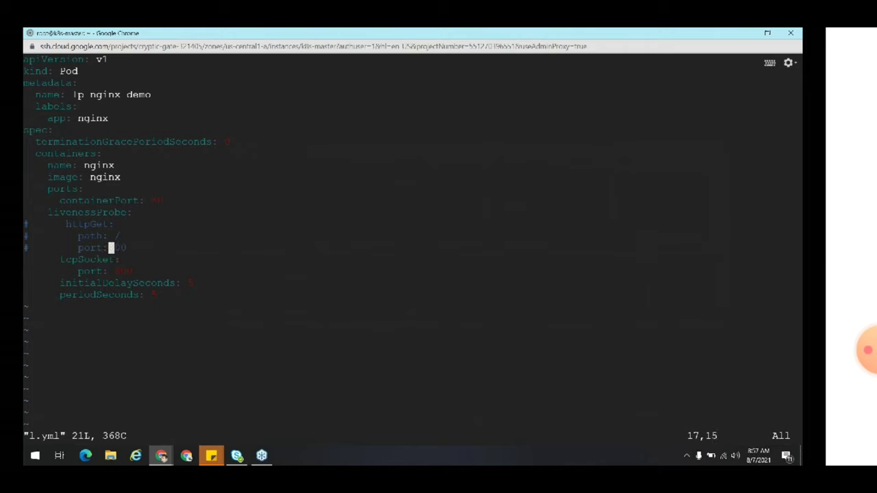
pyautogui.press('Left')
pyautogui.press('Left')
pyautogui.press('Left')
pyautogui.press('Left')
pyautogui.press('i')
pyautogui.press('BackSpace')
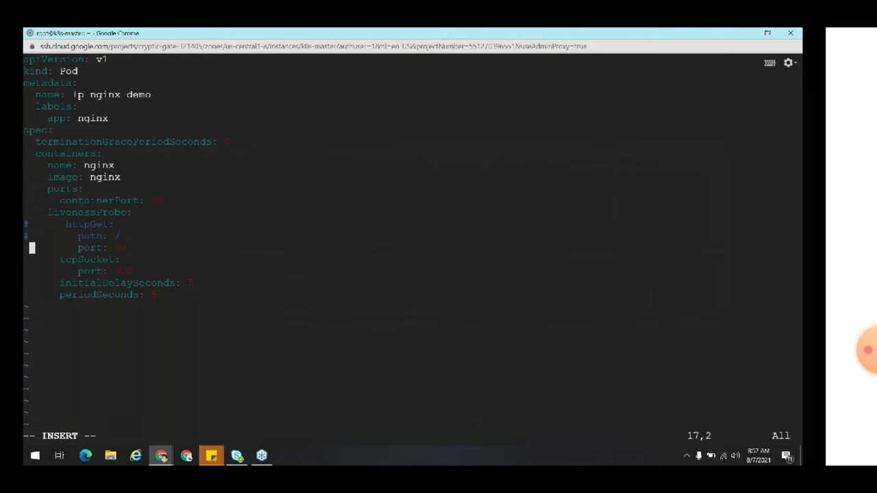
# Step: Comment out the port 800 line with # and save l.yml
pyautogui.press('Down')
pyautogui.press('Down')
pyautogui.press('Left')
pyautogui.write('#')
pyautogui.press('Escape')
pyautogui.write(':wq!')
pyautogui.press('Return')
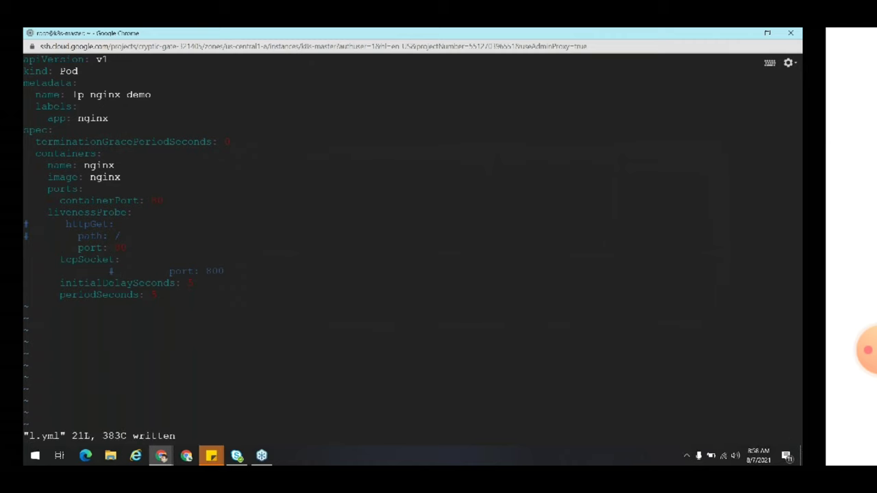
pyautogui.press('Return')
pyautogui.press('Return')
# Step: Try creating the pod, hit the line 17 parse error, and adjust that line's indentation
pyautogui.write('kubectl create ')
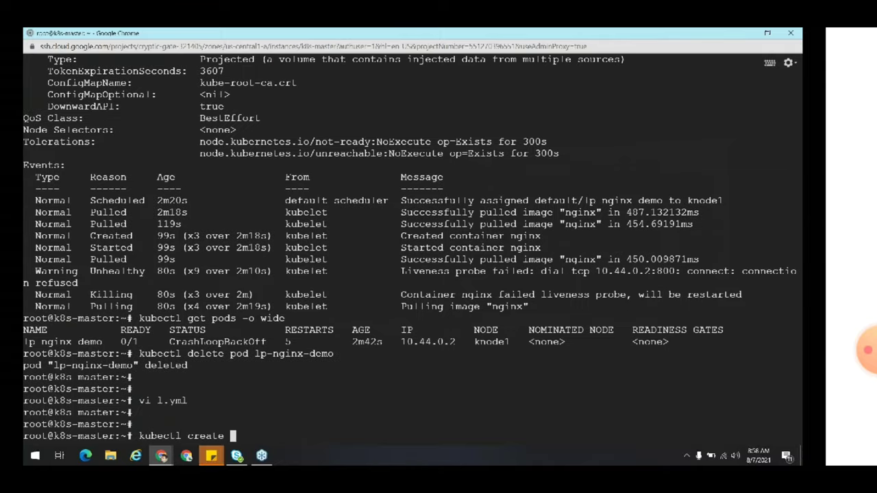
pyautogui.write('-f l.yml')
pyautogui.press('Return')
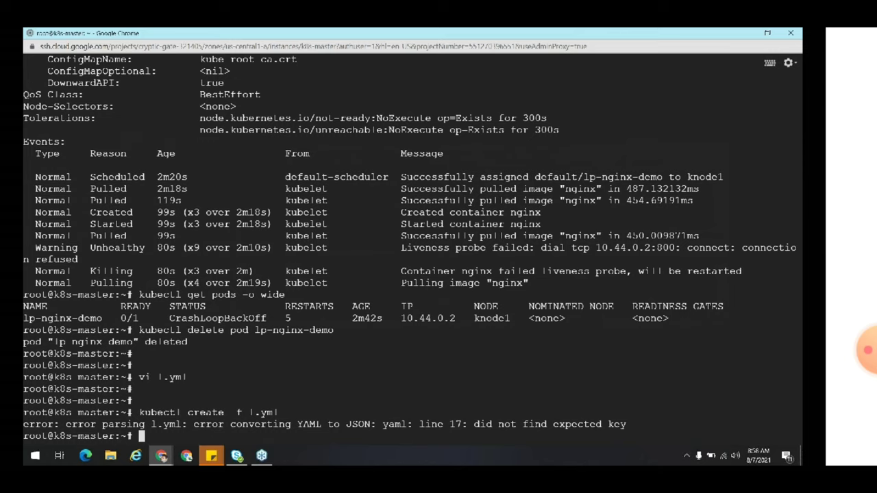
pyautogui.press('Up')
pyautogui.press('Up')
pyautogui.press('Return')
pyautogui.press('Left')
pyautogui.press('Left')
pyautogui.press('Left')
pyautogui.press('Left')
pyautogui.press('Left')
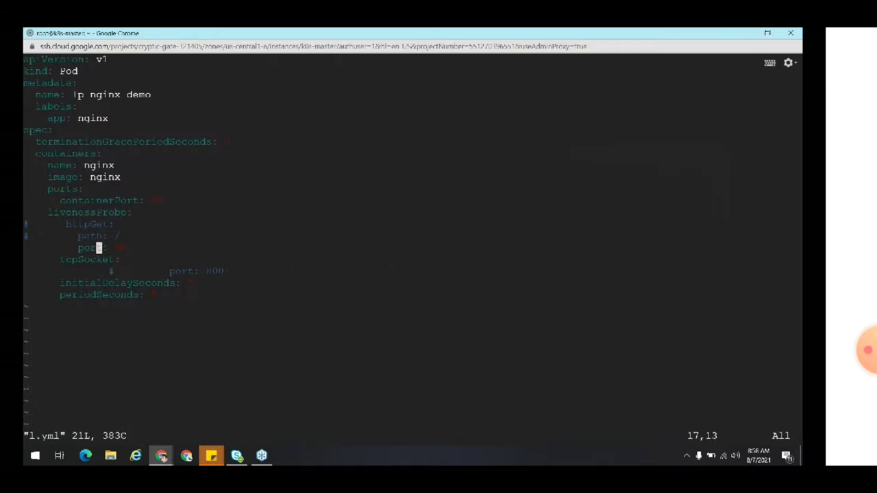
pyautogui.press('i')
pyautogui.press('Right')
pyautogui.press('Escape')
pyautogui.write(':w')
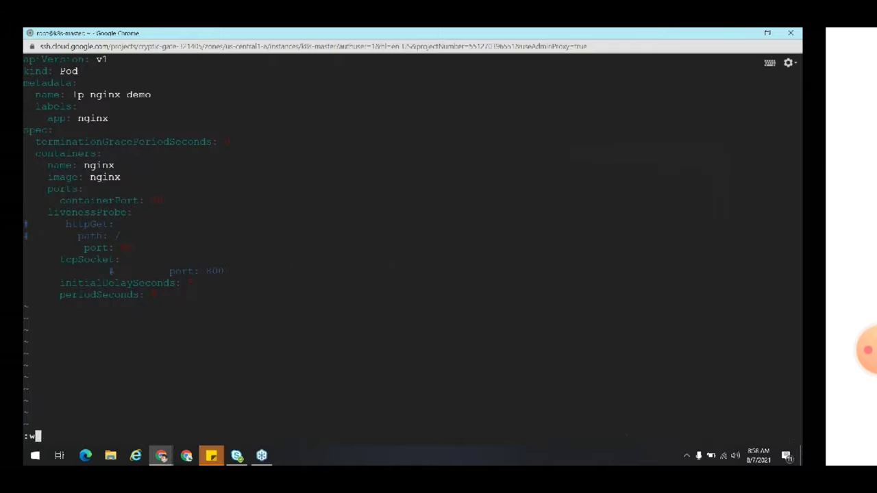
pyautogui.press('Return')
pyautogui.write(':q')
pyautogui.press('Return')
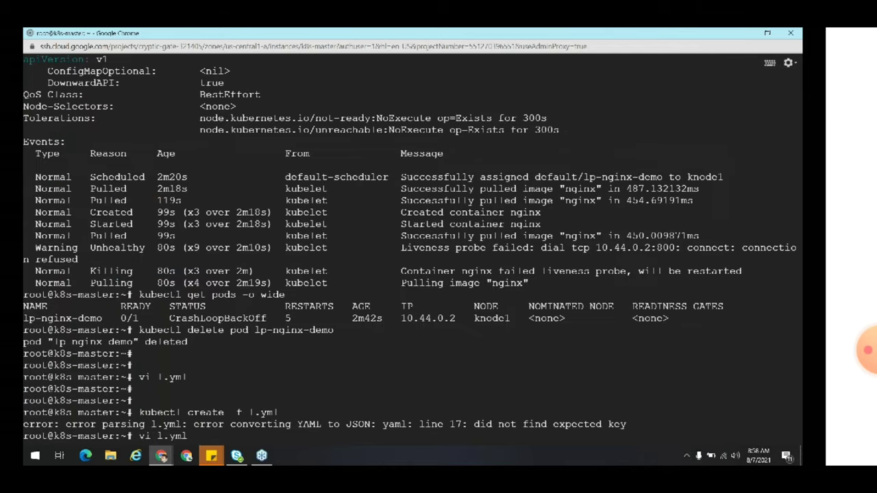
# Step: Retry kubectl create -f l.yml, get the line 17 error again, and reopen l.yml
pyautogui.press('Up')
pyautogui.press('Up')
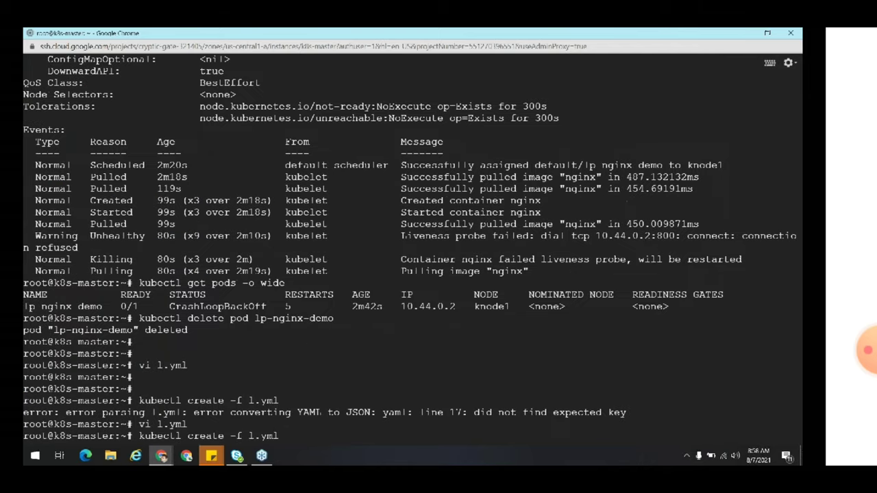
pyautogui.press('Return')
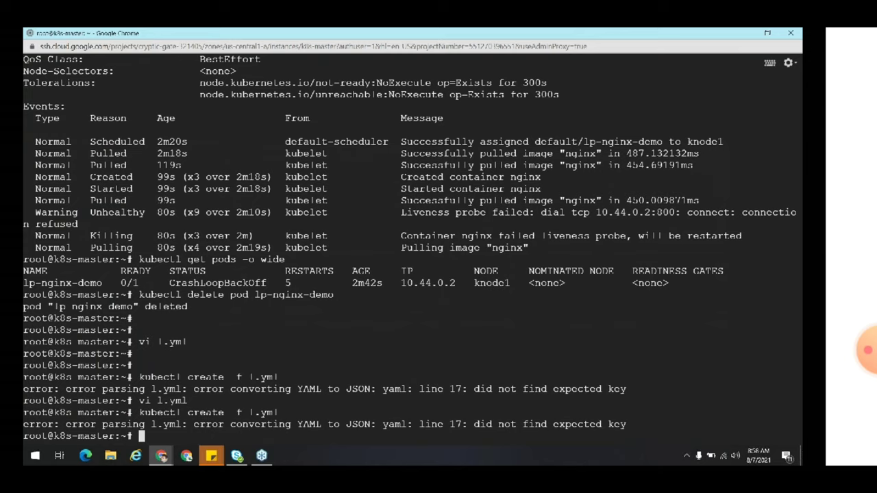
pyautogui.press('Up')
pyautogui.press('Up')
pyautogui.press('Return')
pyautogui.press('Up')
pyautogui.press('Up')
pyautogui.press('Up')
pyautogui.press('Up')
pyautogui.press('Up')
pyautogui.press('Up')
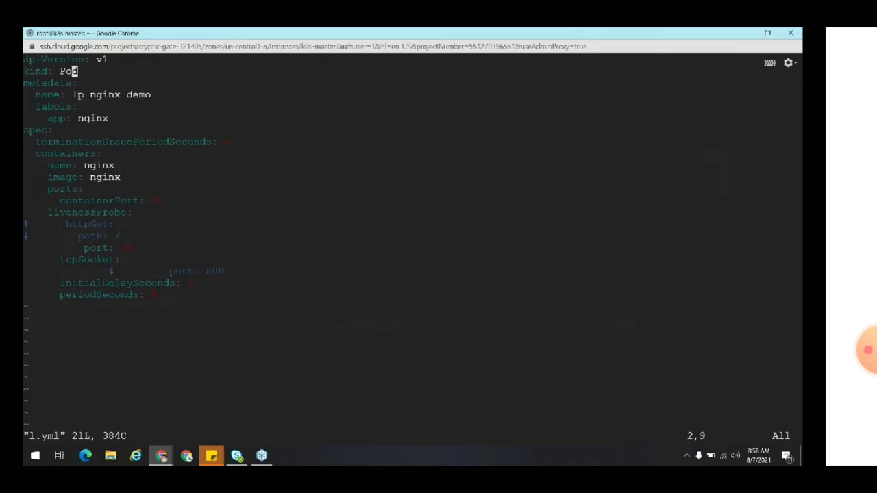
pyautogui.press('Down')
pyautogui.press('Down')
pyautogui.press('Down')
pyautogui.press('Down')
pyautogui.press('Down')
pyautogui.press('Down')
pyautogui.press('Down')
pyautogui.press('Down')
pyautogui.hotkey('alt', 'Tab')
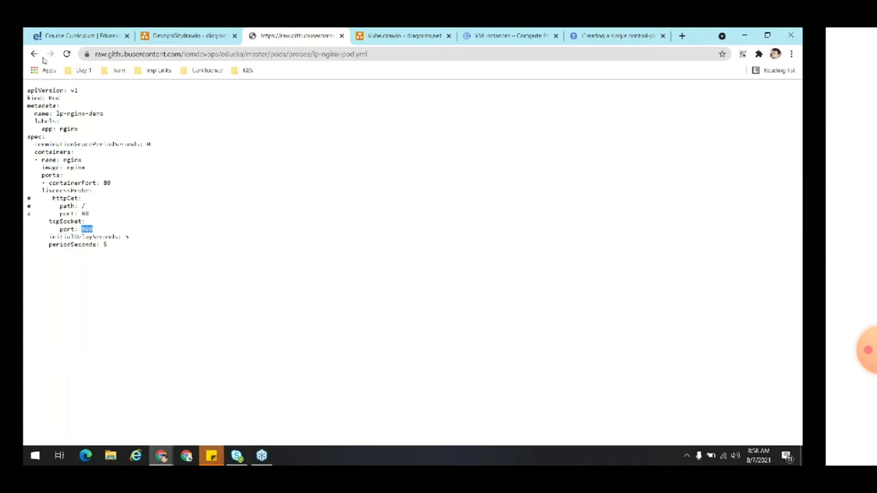
# Step: Check the indentation before port: 80 on line 17 in GitHub's lp-nginx-pod.yml view
pyautogui.click(34, 53)
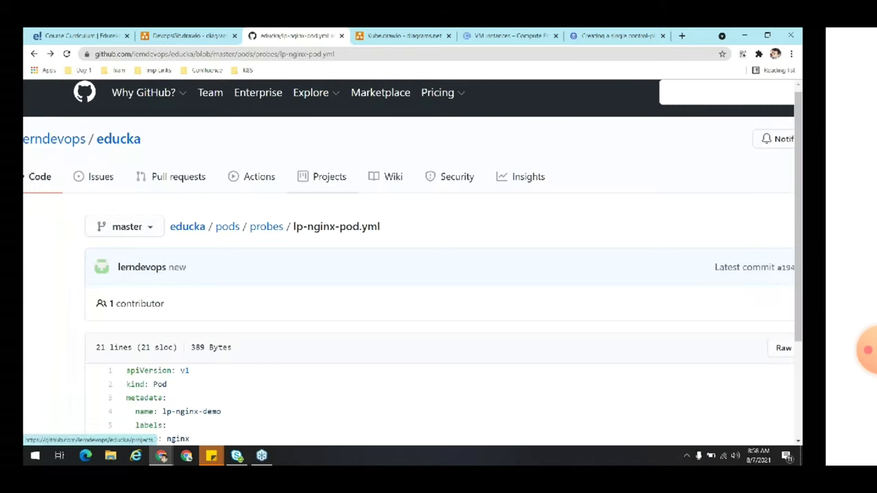
pyautogui.scroll(-1, 137, 380)
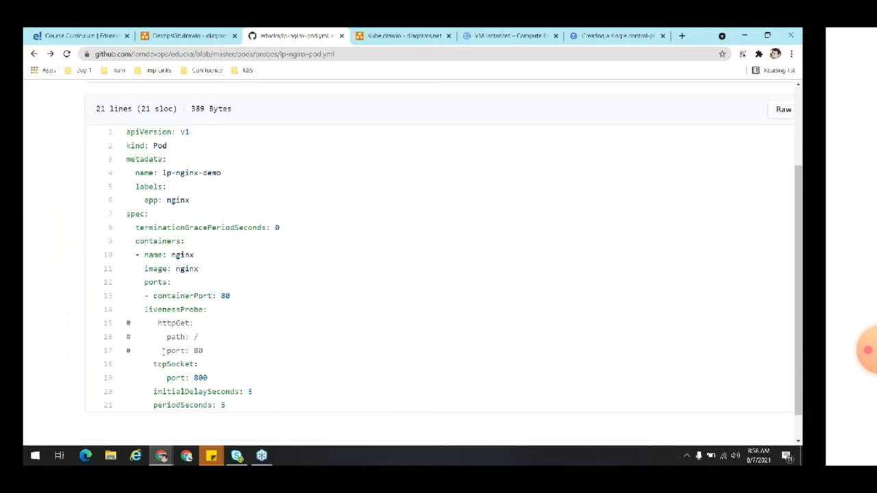
pyautogui.doubleClick(163, 350)
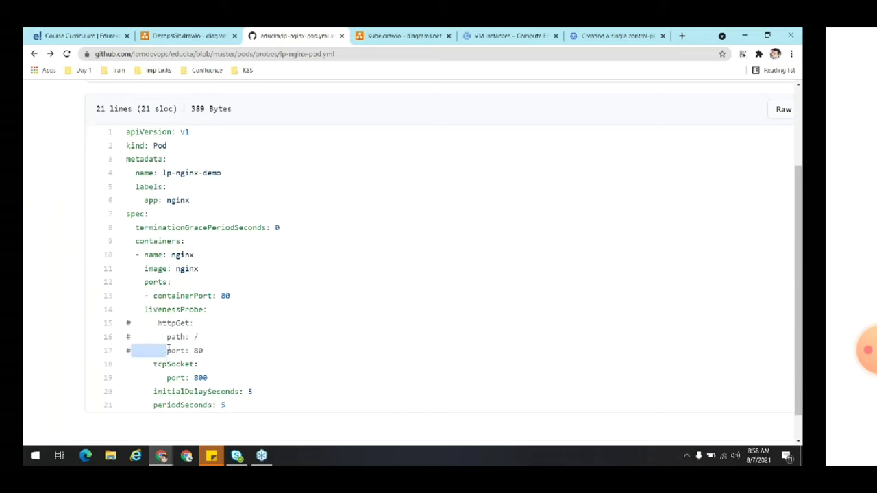
pyautogui.click(168, 350)
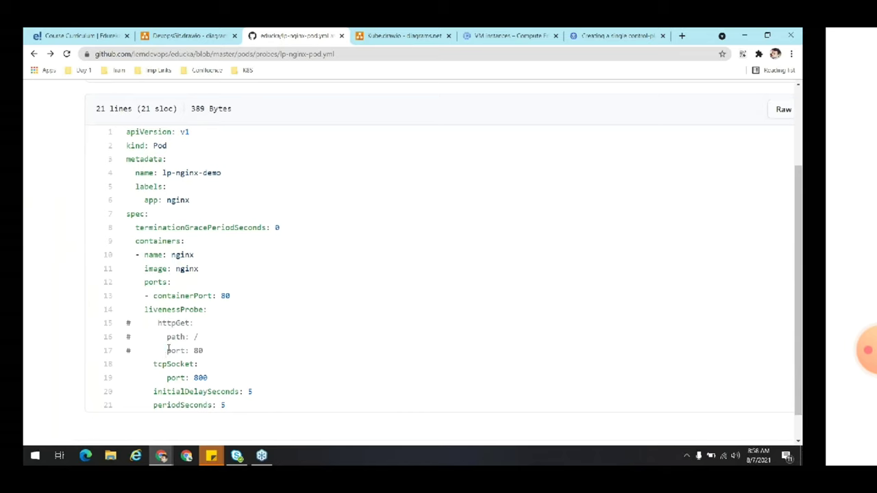
pyautogui.hotkey('alt', 'Tab')
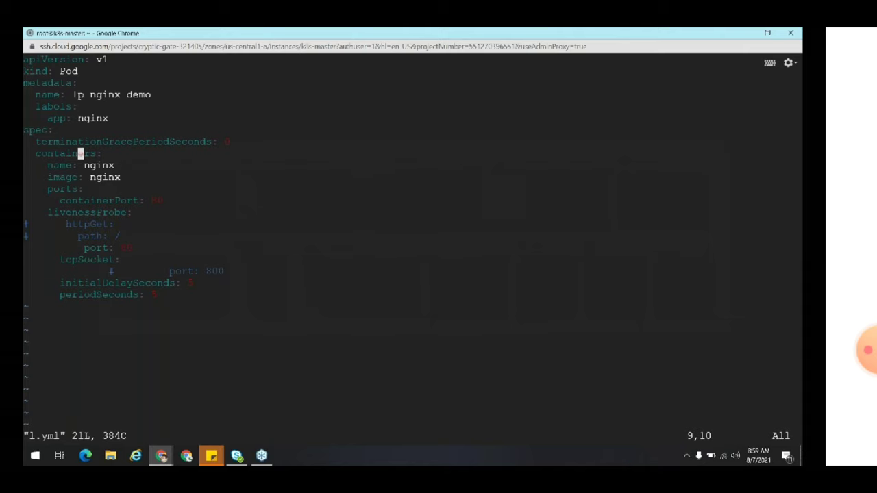
# Step: Remove one space of indentation before port on line 17, save, and retry the create
pyautogui.press('Down')
pyautogui.press('Down')
pyautogui.press('Down')
pyautogui.press('Down')
pyautogui.press('Down')
pyautogui.press('Down')
pyautogui.press('Down')
pyautogui.press('Down')
pyautogui.press('i')
pyautogui.press('BackSpace')
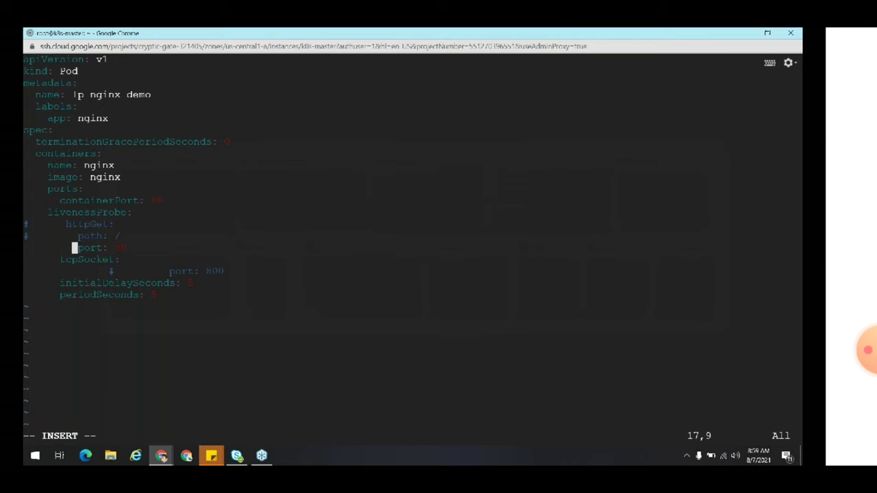
pyautogui.press('Escape')
pyautogui.write(':wq!')
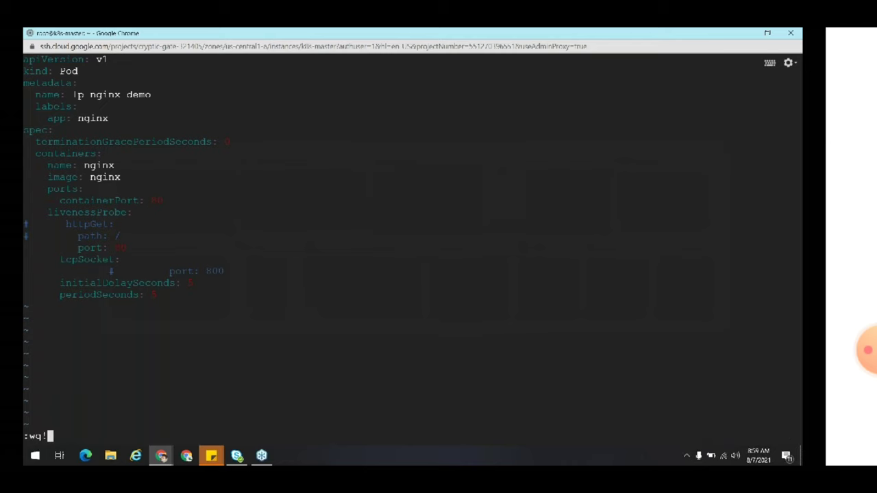
pyautogui.press('Return')
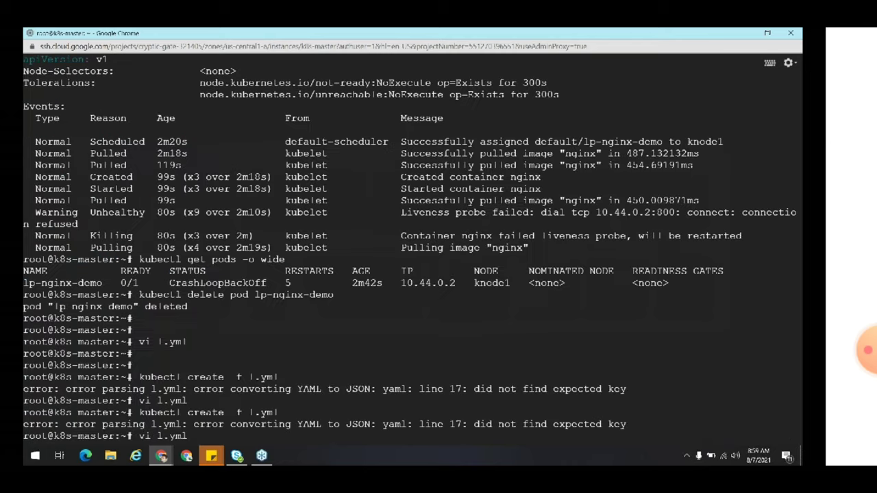
pyautogui.press('Up')
pyautogui.press('Up')
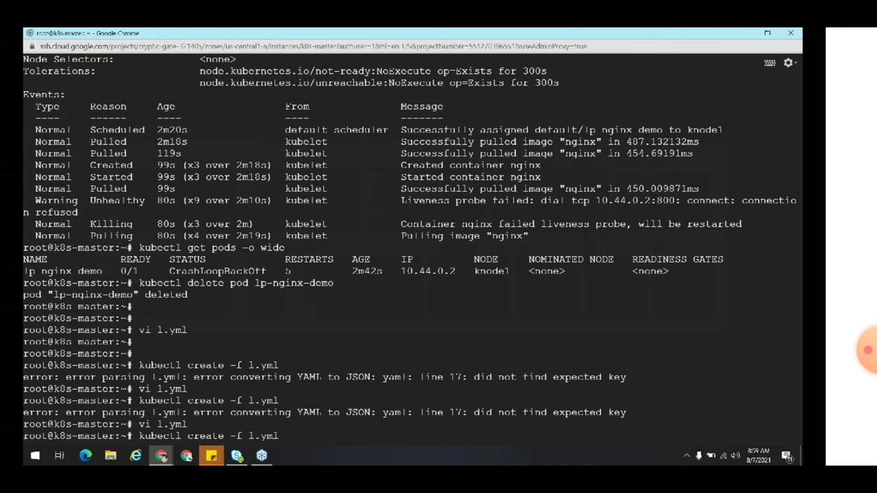
pyautogui.press('Return')
pyautogui.press('Return')
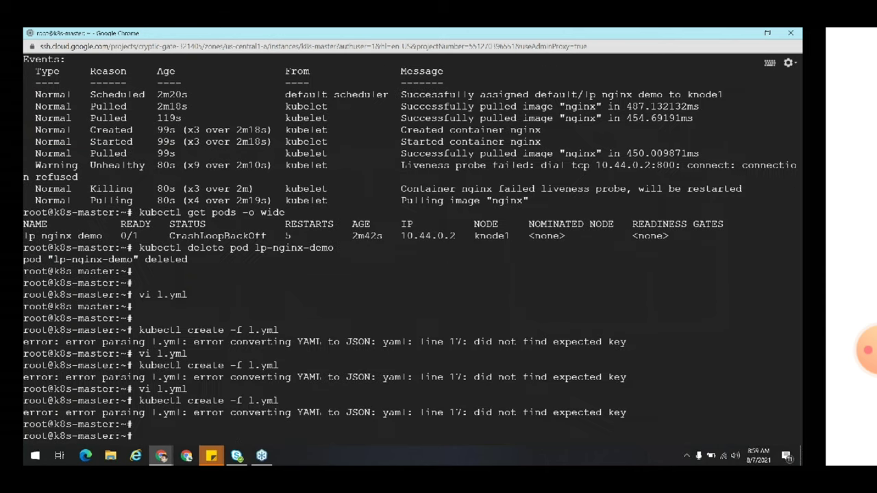
pyautogui.press('Return')
pyautogui.press('Return')
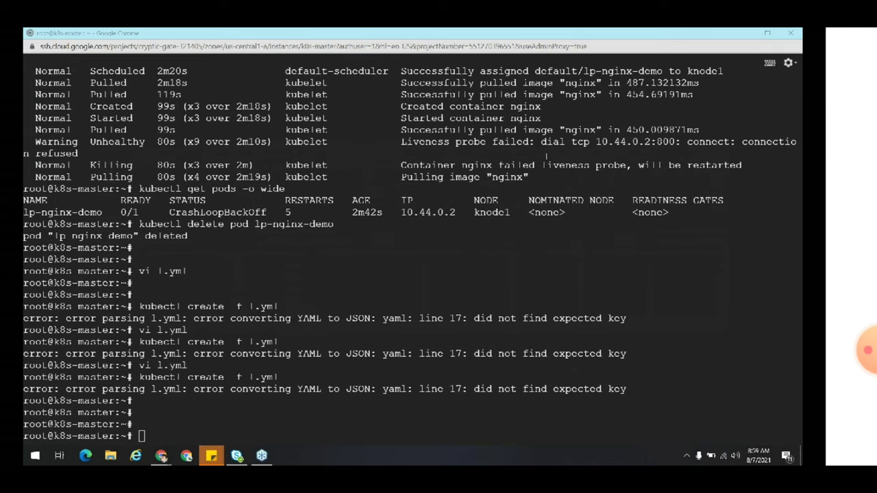
# Step: Reopen l.yml, delete the # before httpGet on line 15, and save
pyautogui.write('vi l.yml')
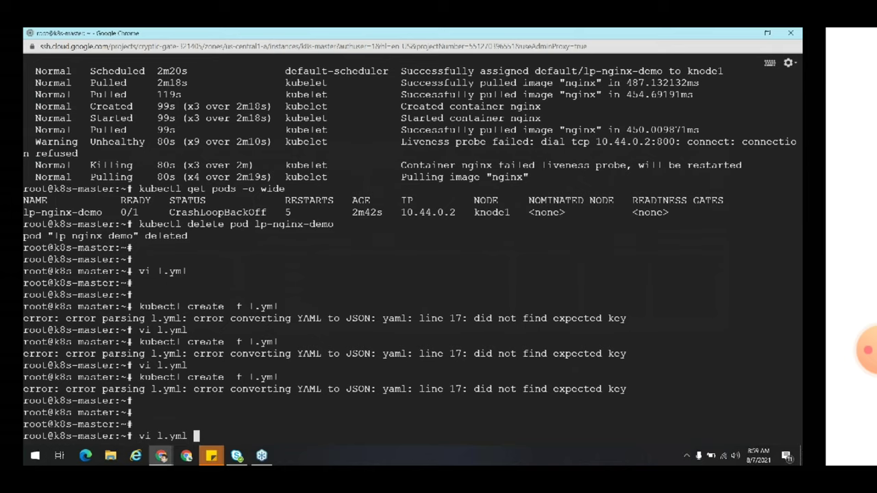
pyautogui.press('Return')
pyautogui.hotkey('alt', 'Tab')
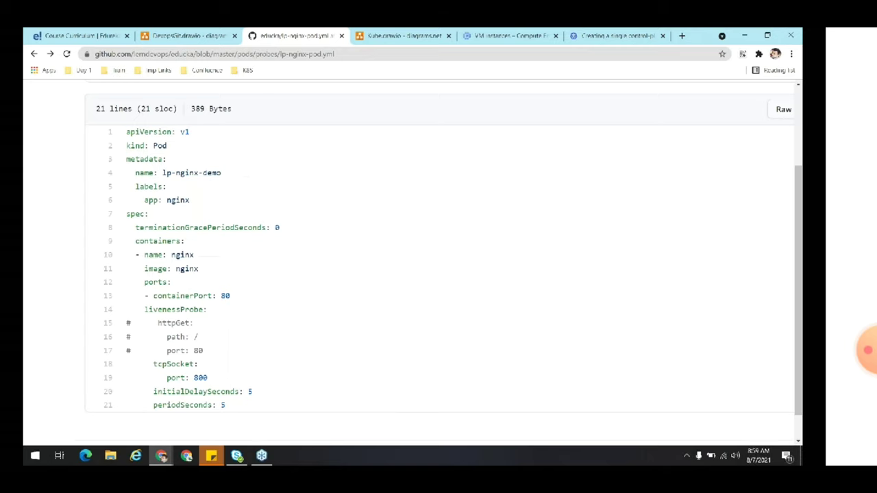
pyautogui.hotkey('alt', 'Tab')
pyautogui.press('Up')
pyautogui.press('Up')
pyautogui.press('x')
pyautogui.press('x')
pyautogui.press('Left')
pyautogui.press('Left')
pyautogui.press('Left')
pyautogui.press('Left')
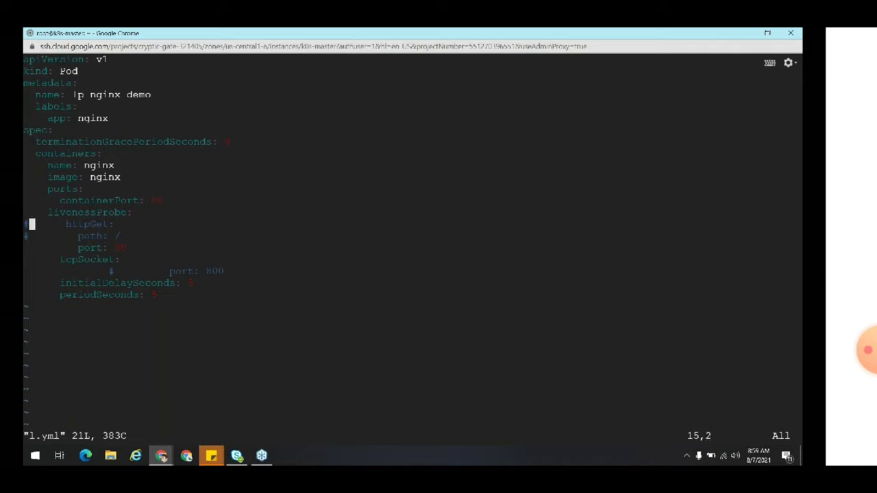
pyautogui.press('i')
pyautogui.press('BackSpace')
pyautogui.press('Escape')
pyautogui.write(':wq!')
pyautogui.press('Return')
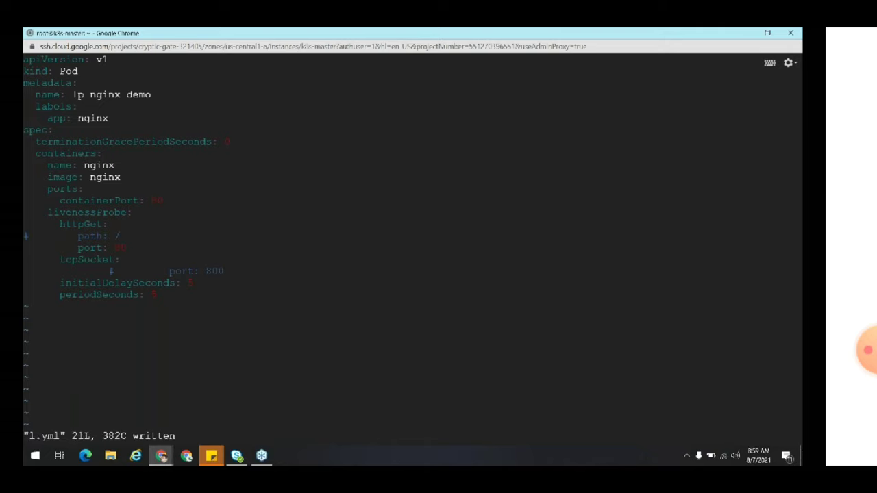
# Step: Create lp-nginx-demo from the fixed l.yml and list the pods to check its status
pyautogui.press('Return')
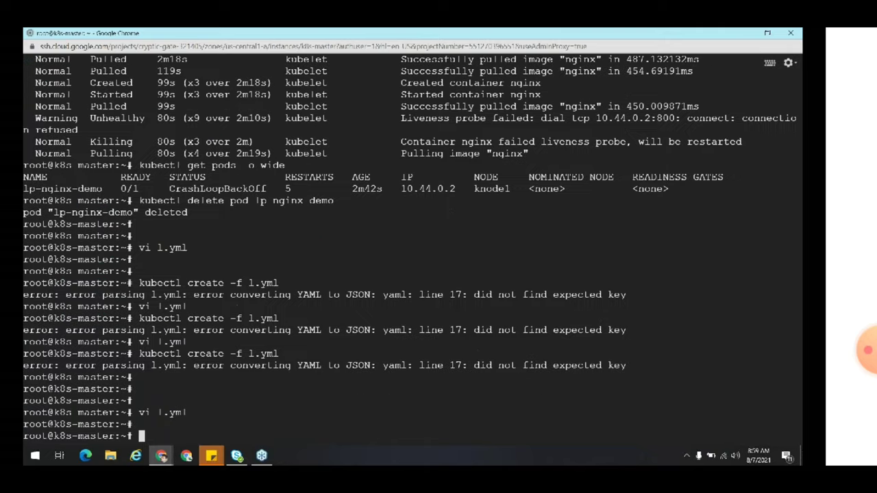
pyautogui.press('Return')
pyautogui.press('Up')
pyautogui.press('Up')
pyautogui.press('Return')
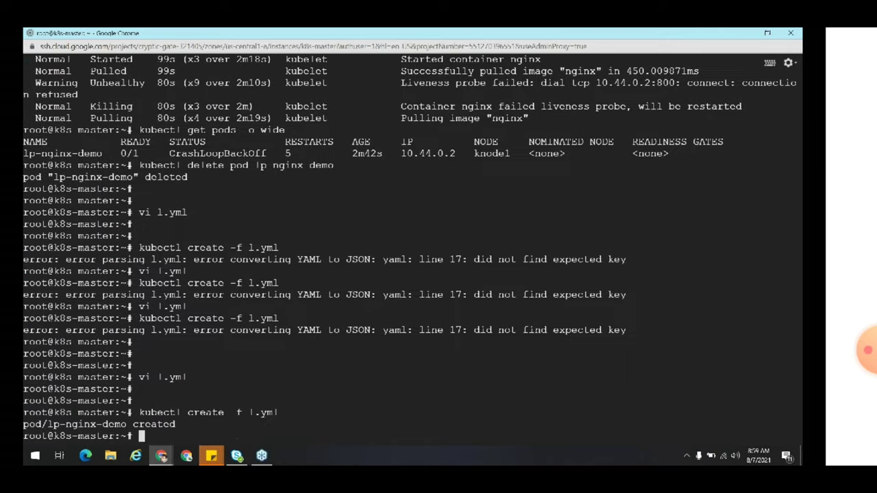
pyautogui.press('Return')
pyautogui.press('Return')
pyautogui.press('Return')
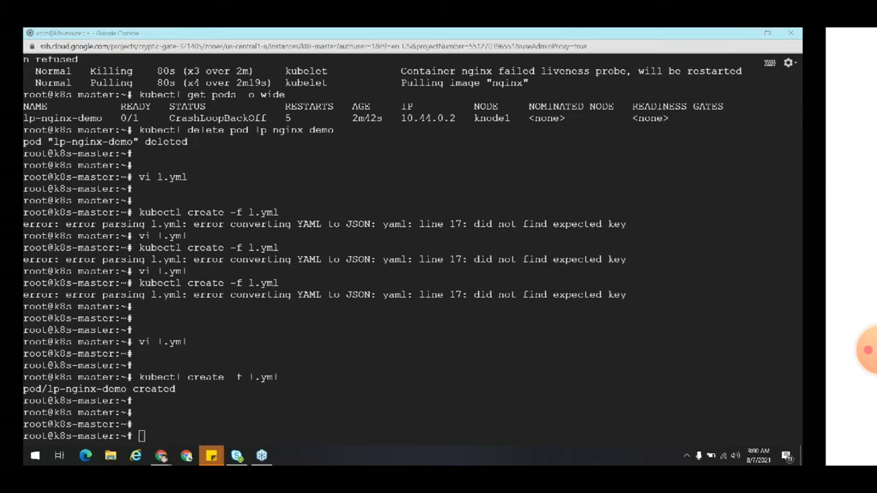
pyautogui.click(617, 252)
pyautogui.write('kubectl get pods')
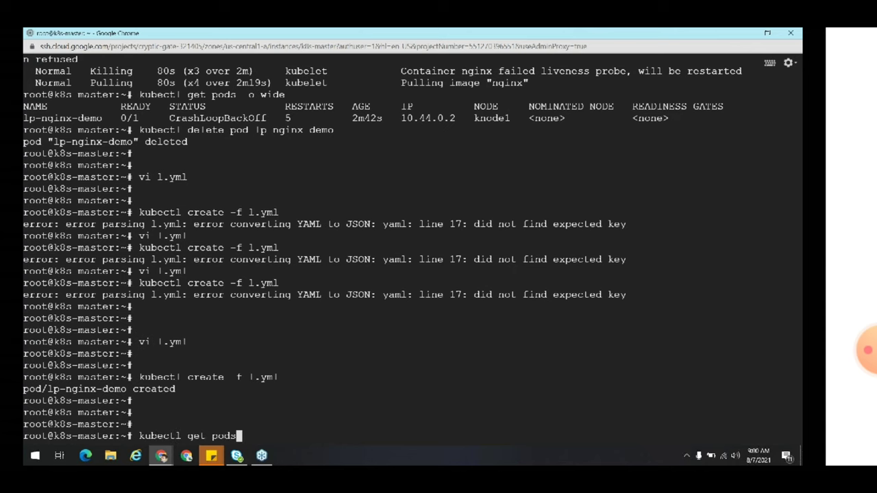
pyautogui.press('Return')
pyautogui.press('Return')
pyautogui.press('Return')
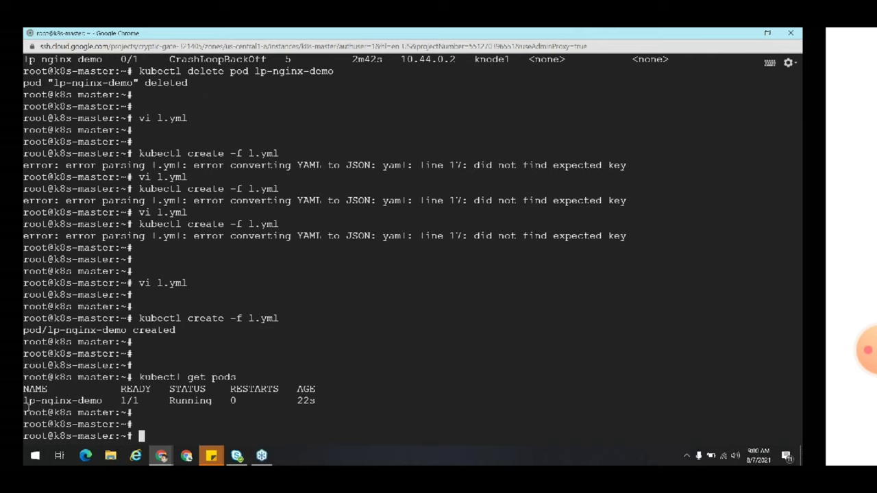
# Step: Describe pod lp-nginx-demo and check that its events show the nginx container started and Ready
pyautogui.doubleClick(62, 401)
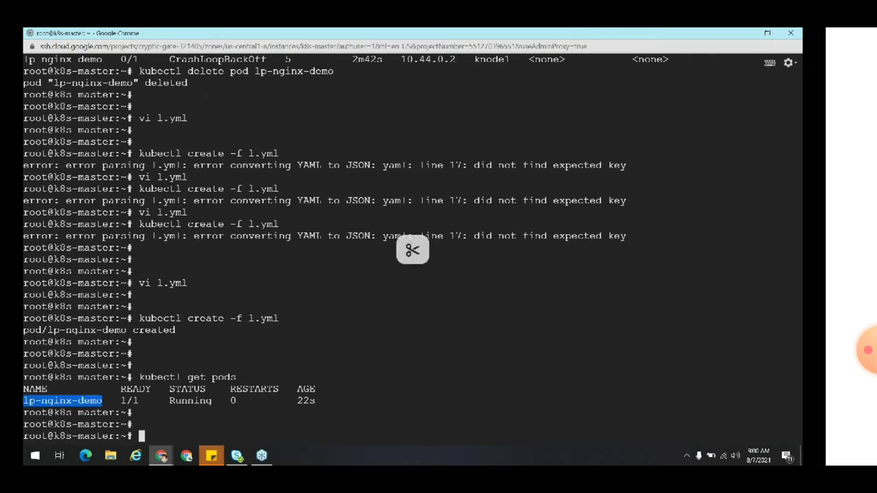
pyautogui.write('kubectl ')
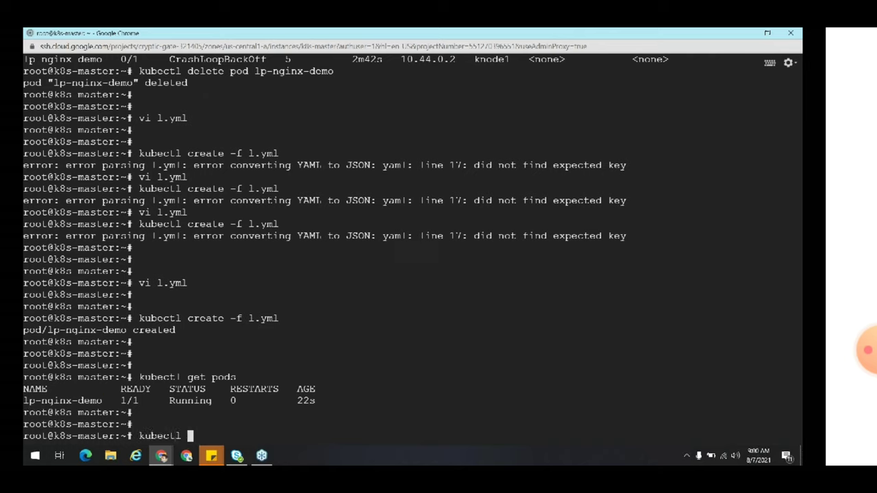
pyautogui.write('describe pod')
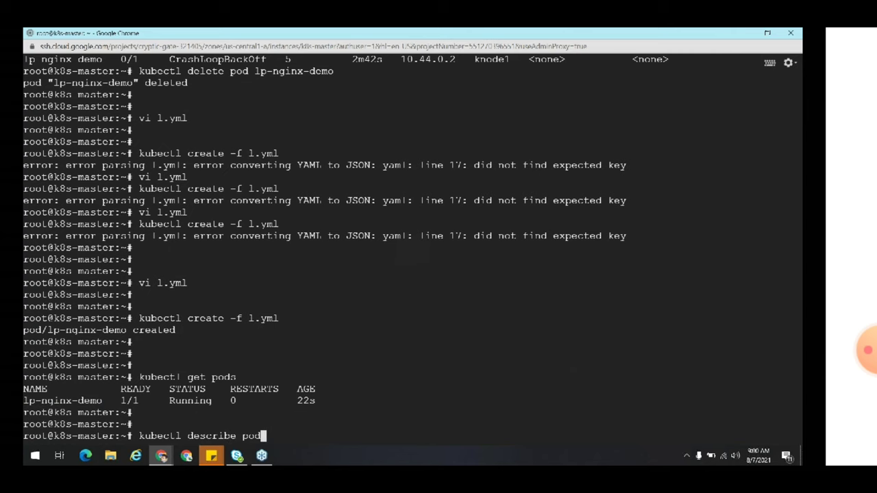
pyautogui.hotkey('ctrl', 'v')
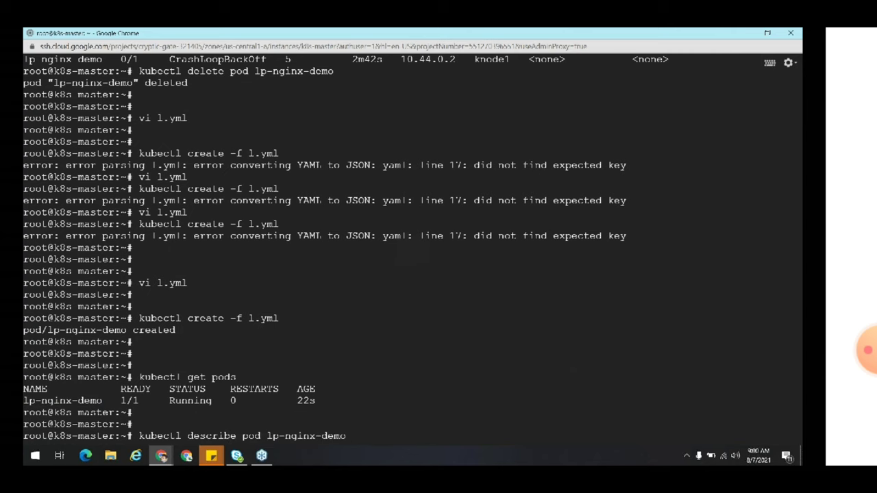
pyautogui.press('Return')
pyautogui.press('Return')
pyautogui.press('Return')
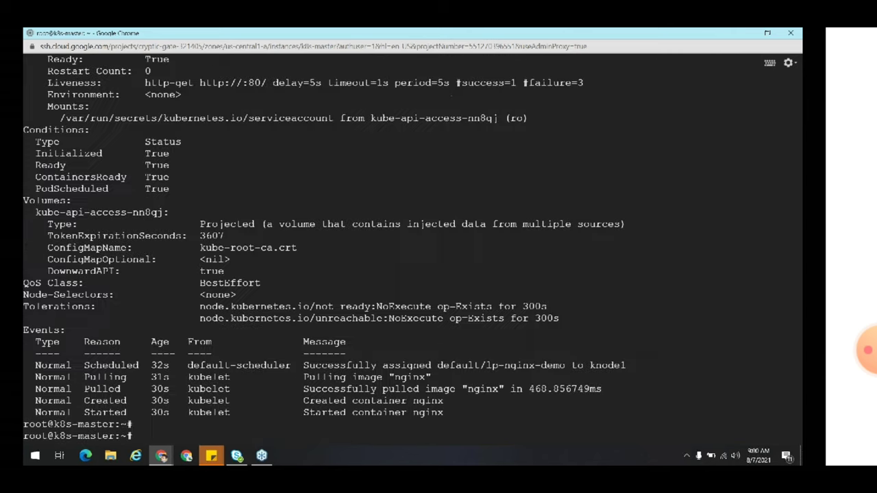
pyautogui.moveTo(453, 400); pyautogui.dragTo(53, 341)
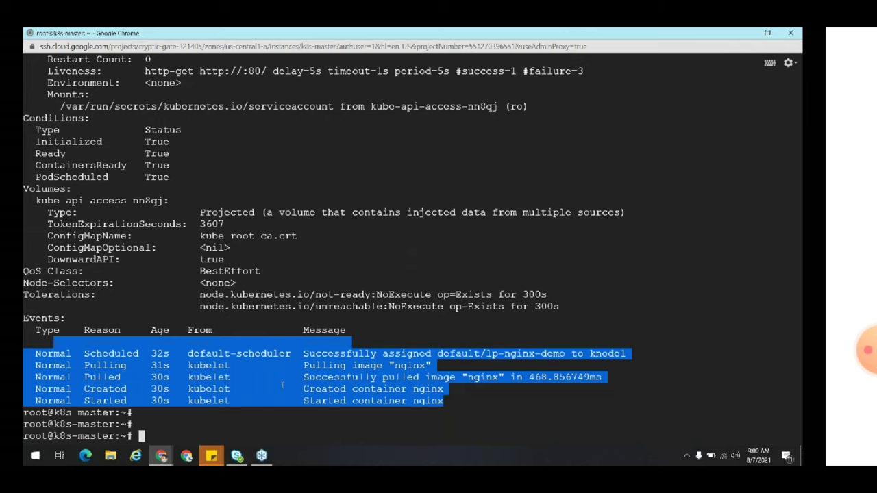
pyautogui.click(305, 397)
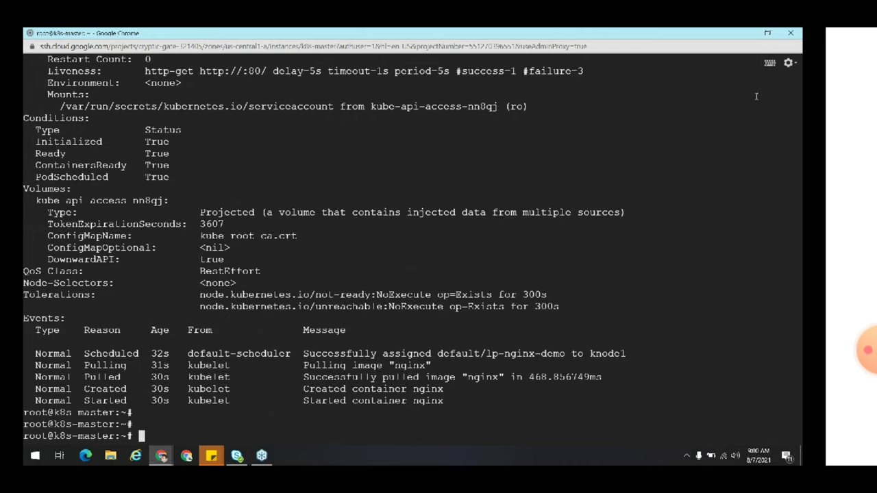
pyautogui.click(789, 63)
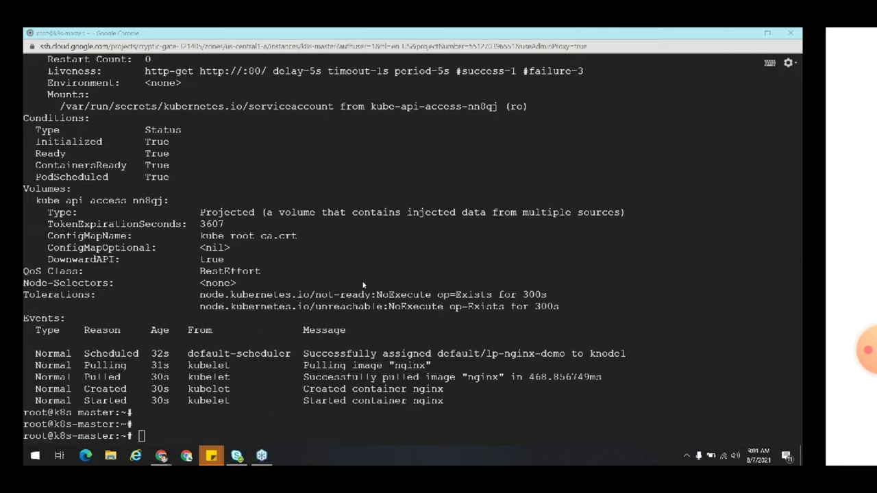
# Step: Bring the GitHub lp-nginx-pod.yml window forward and open the Field Selectors page from the K8s bookmarks
pyautogui.moveTo(158, 459)
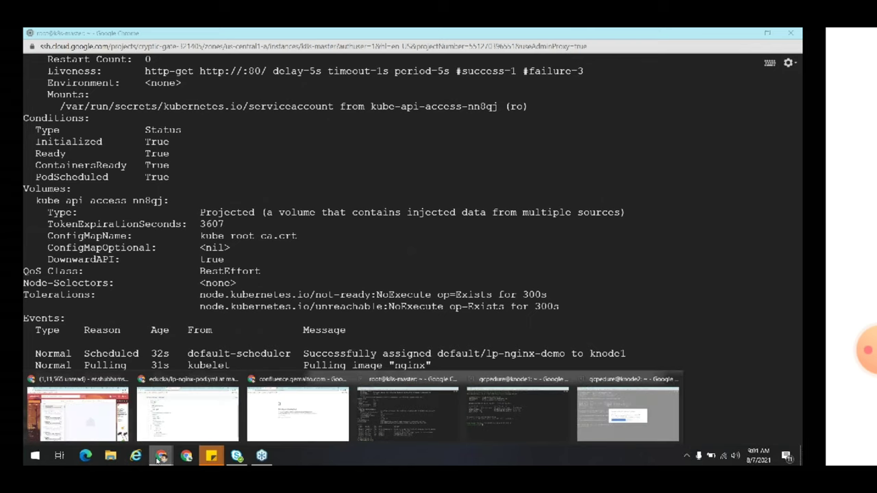
pyautogui.click(179, 411)
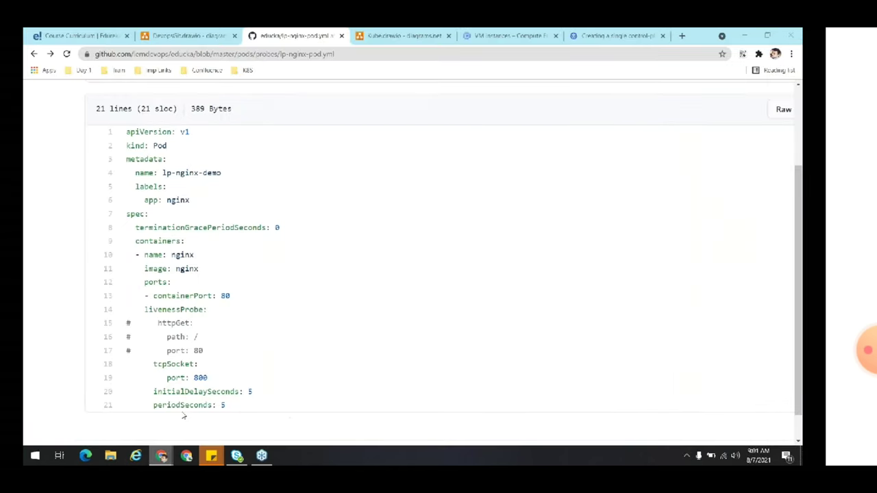
pyautogui.click(247, 70)
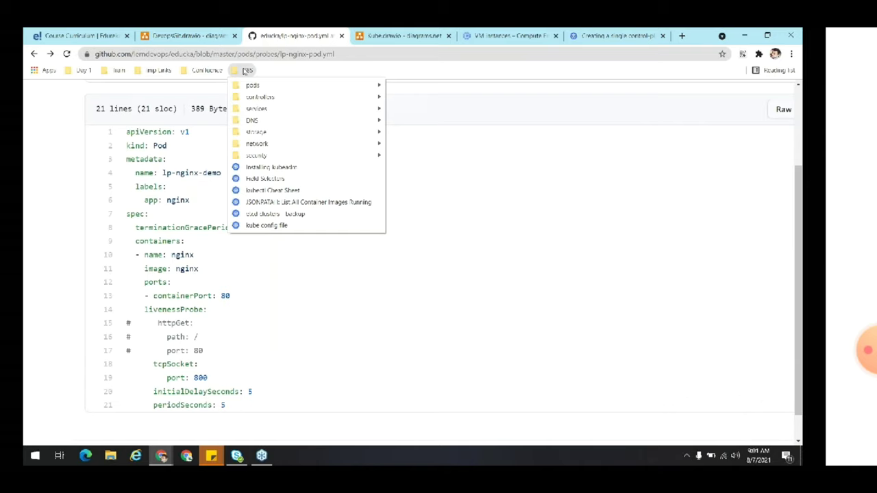
pyautogui.moveTo(257, 85)
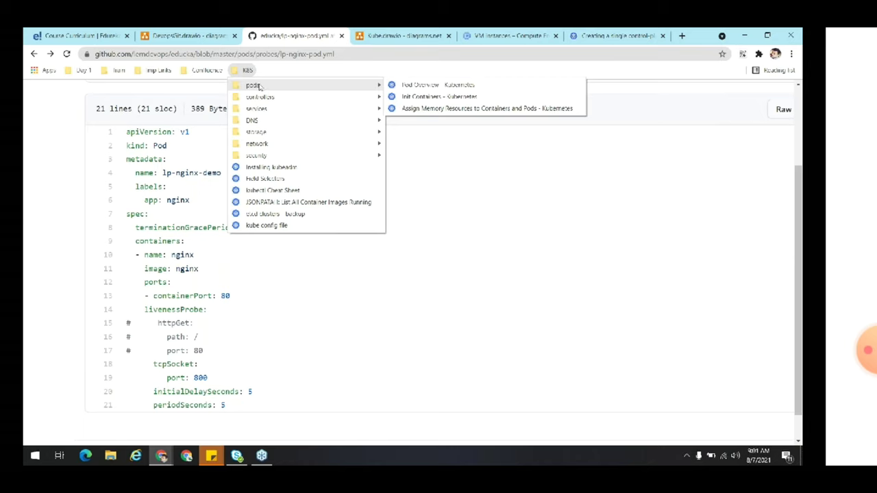
pyautogui.moveTo(280, 101)
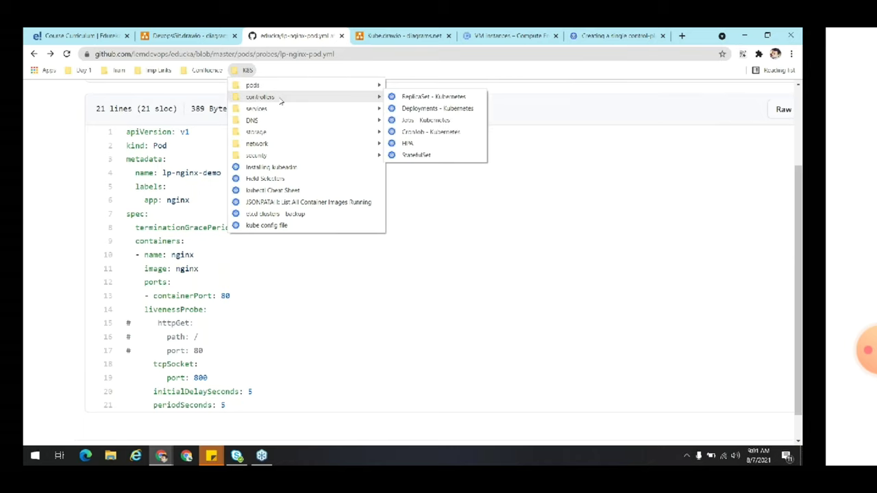
pyautogui.moveTo(283, 133)
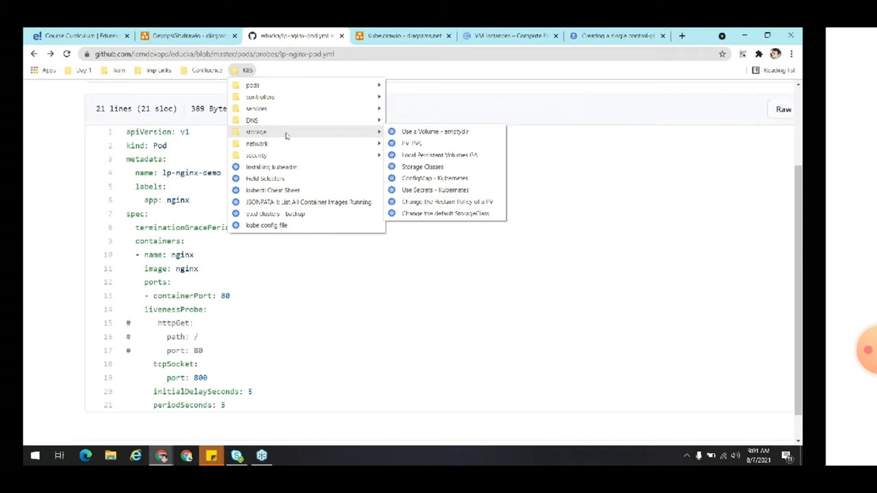
pyautogui.moveTo(286, 161)
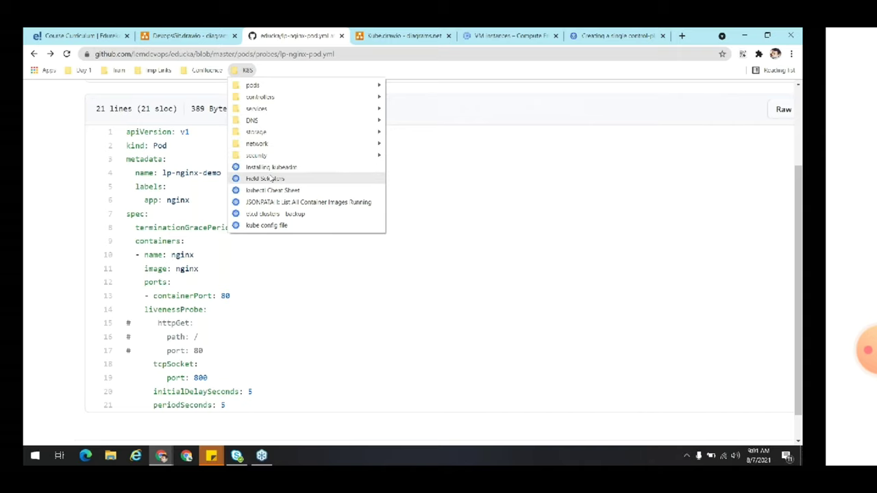
pyautogui.click(271, 180)
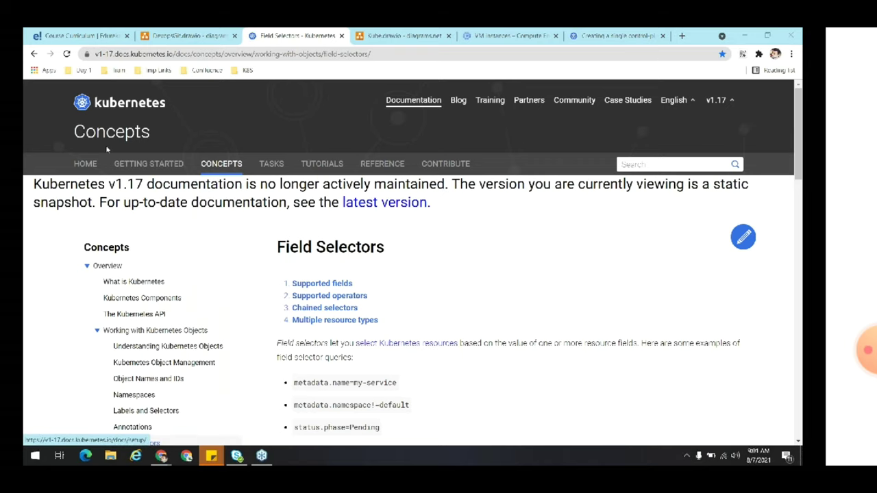
# Step: From the documentation home page, search for probes and browse the results
pyautogui.click(89, 164)
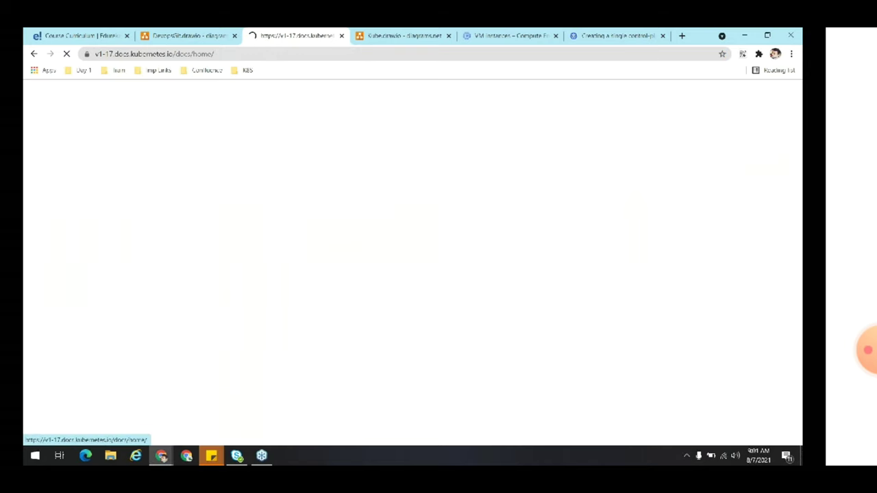
pyautogui.click(684, 160)
pyautogui.write('proces')
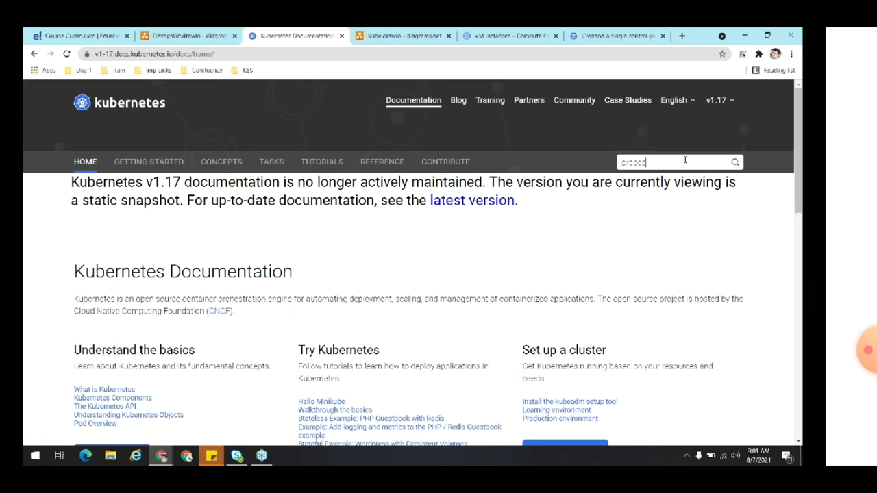
pyautogui.press('Return')
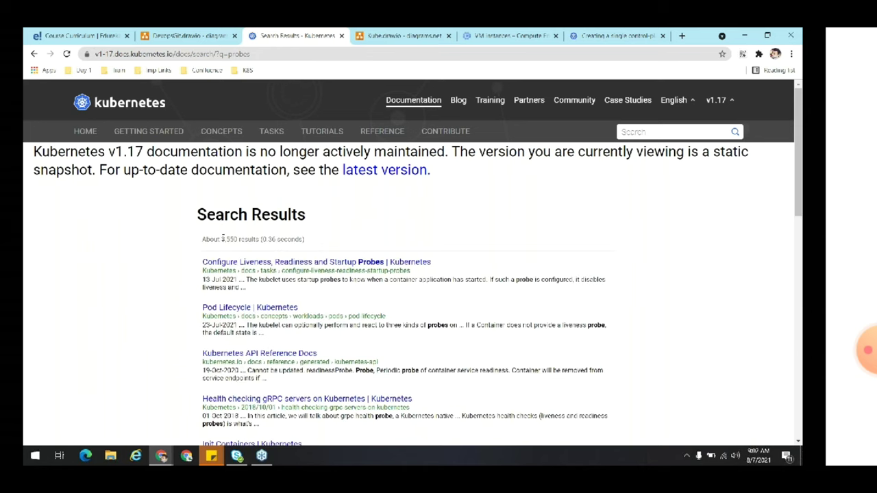
pyautogui.scroll(-1, 222, 236)
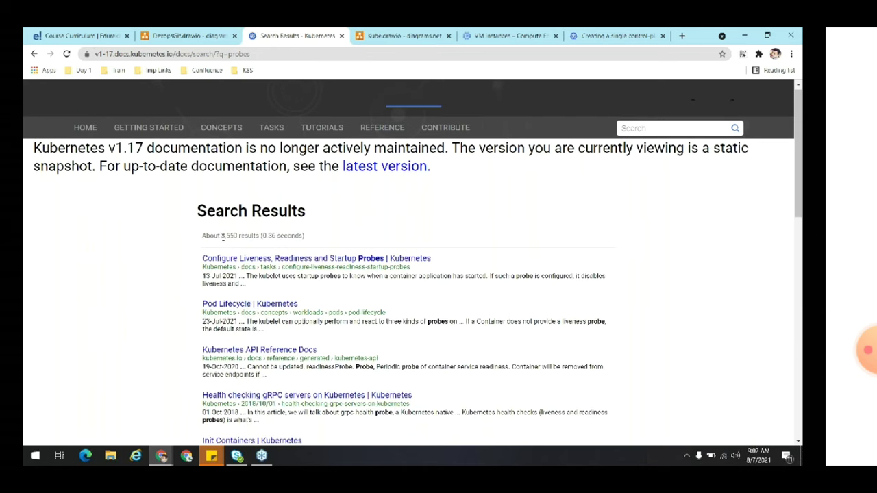
pyautogui.scroll(-2, 222, 236)
pyautogui.scroll(1, 297, 149)
# Step: Open the Configure Liveness, Readiness and Startup Probes page and scroll through it
pyautogui.click(297, 149)
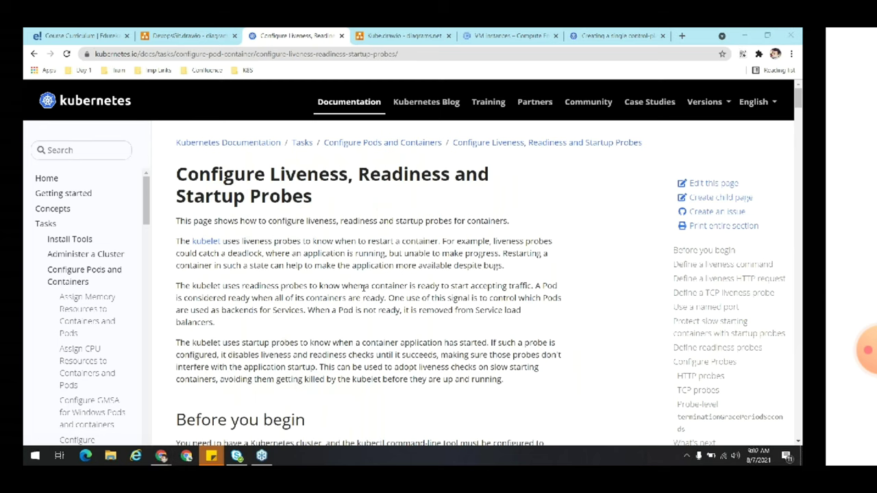
pyautogui.scroll(-1, 364, 289)
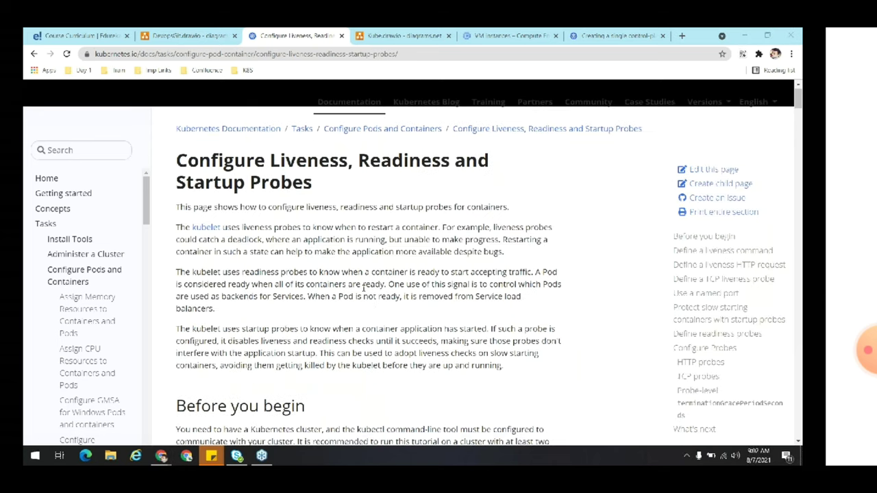
pyautogui.scroll(-8, 364, 289)
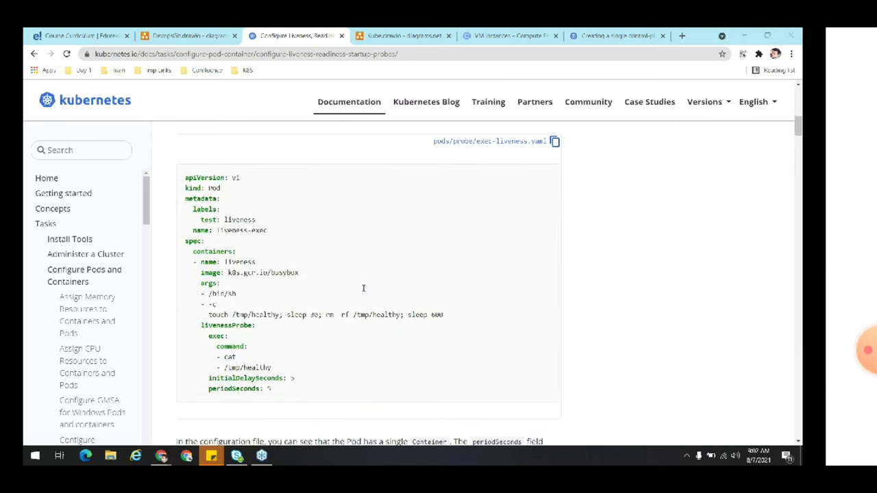
pyautogui.scroll(-1, 364, 289)
pyautogui.scroll(-15, 364, 288)
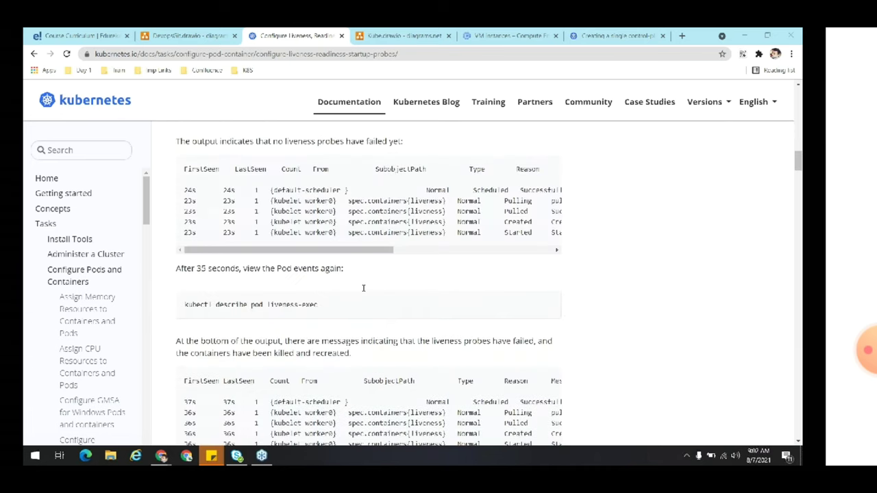
pyautogui.scroll(-15, 364, 288)
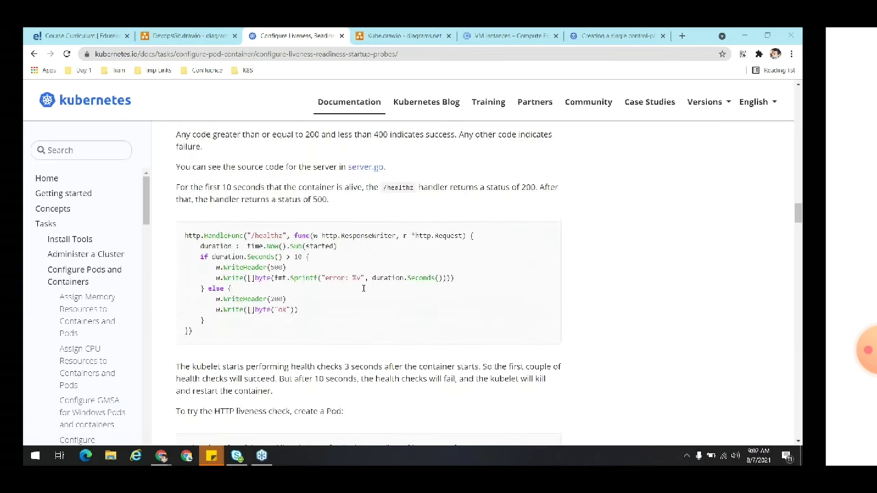
pyautogui.scroll(-6, 364, 288)
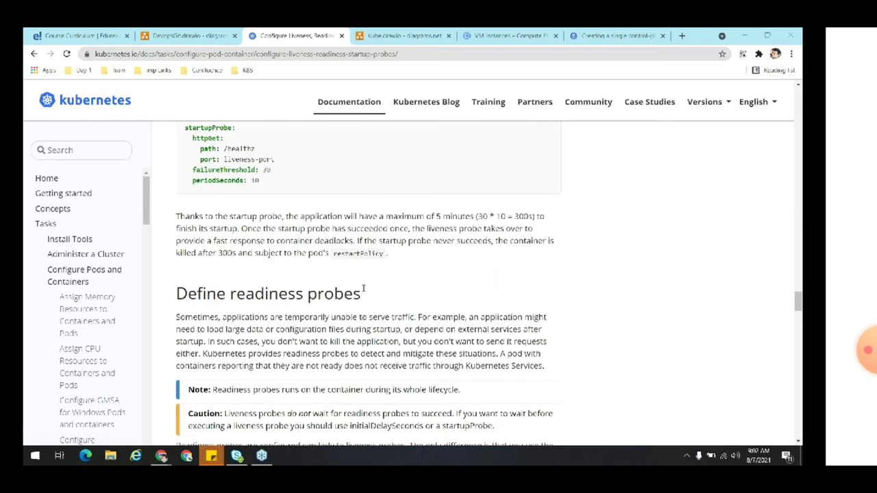
pyautogui.scroll(-15, 364, 288)
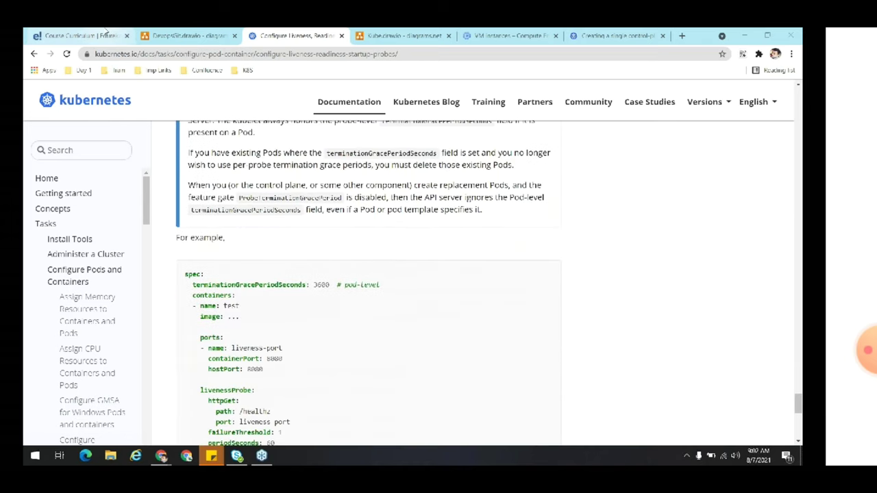
# Step: Glance at the course class schedule page, return to the probes page, and bring up the back history
pyautogui.click(41, 35)
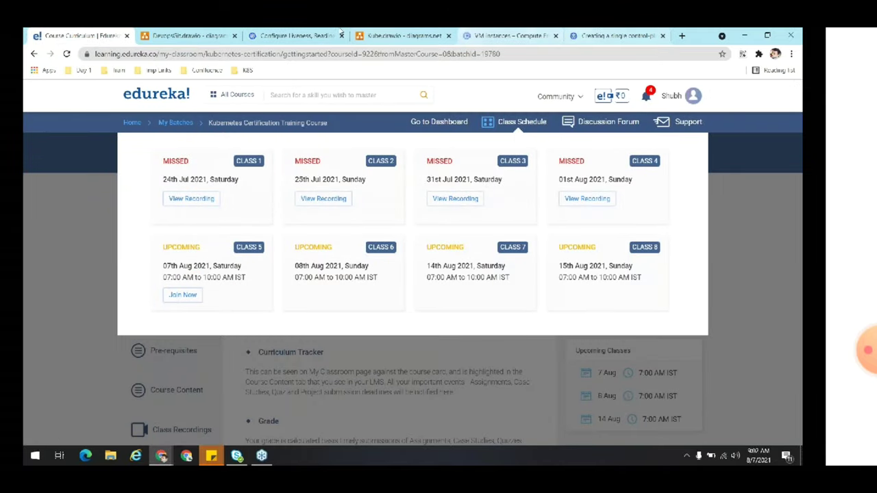
pyautogui.click(312, 32)
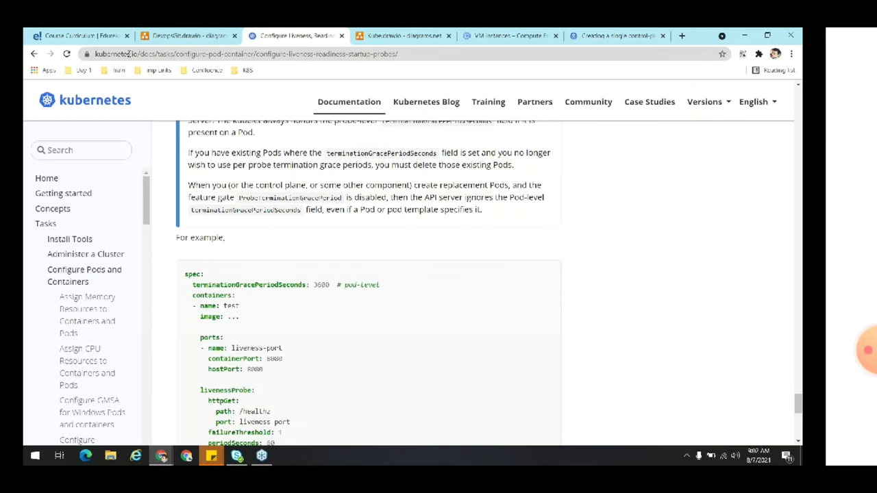
pyautogui.rightClick(34, 53)
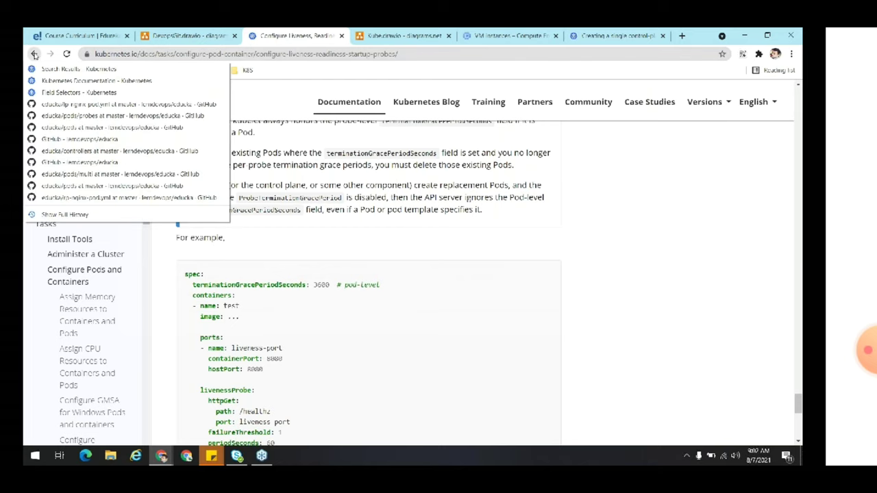
# Step: Return to the educka repository and open the pods folder, then its probes subfolder
pyautogui.click(64, 141)
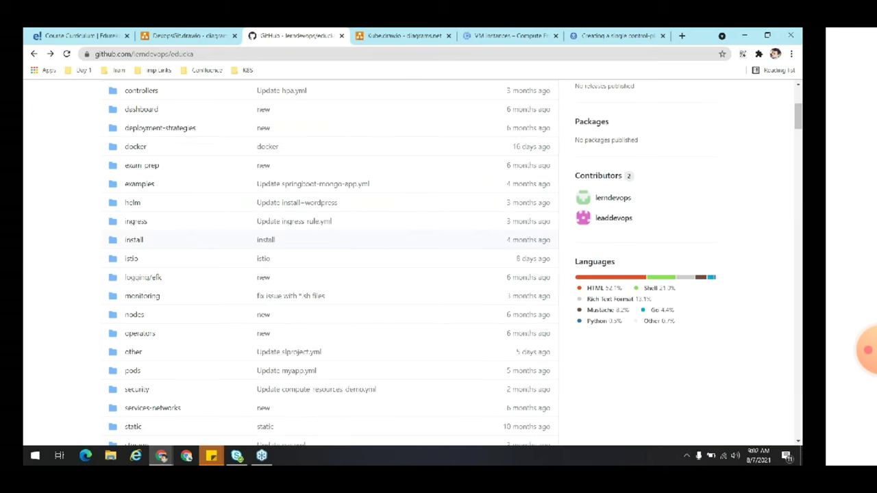
pyautogui.scroll(1, 412, 260)
pyautogui.scroll(3, 274, 275)
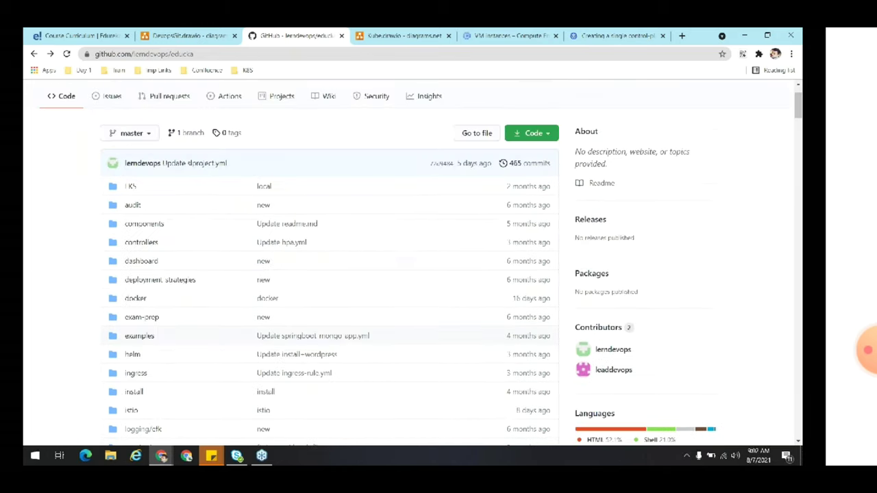
pyautogui.scroll(-4, 275, 274)
pyautogui.click(133, 296)
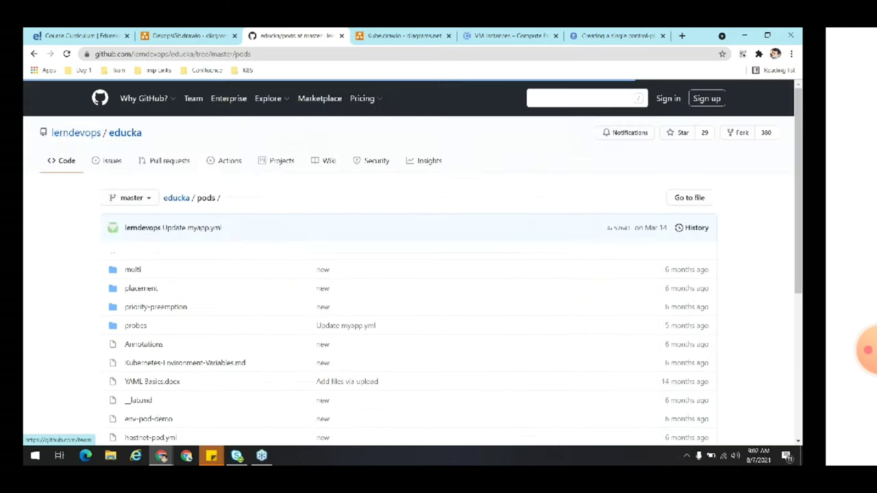
pyautogui.click(136, 326)
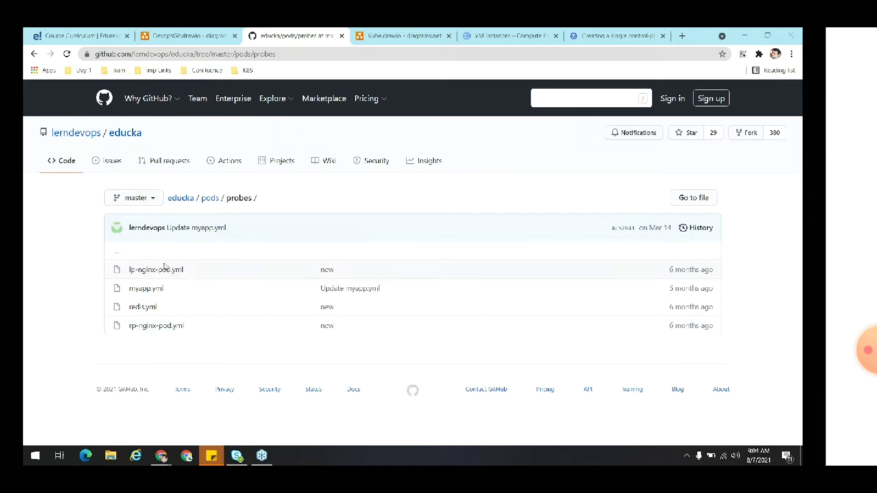
# Step: Open lp-nginx-pod.yml, enlarge it for reading, then go back to the probes folder listing
pyautogui.click(164, 272)
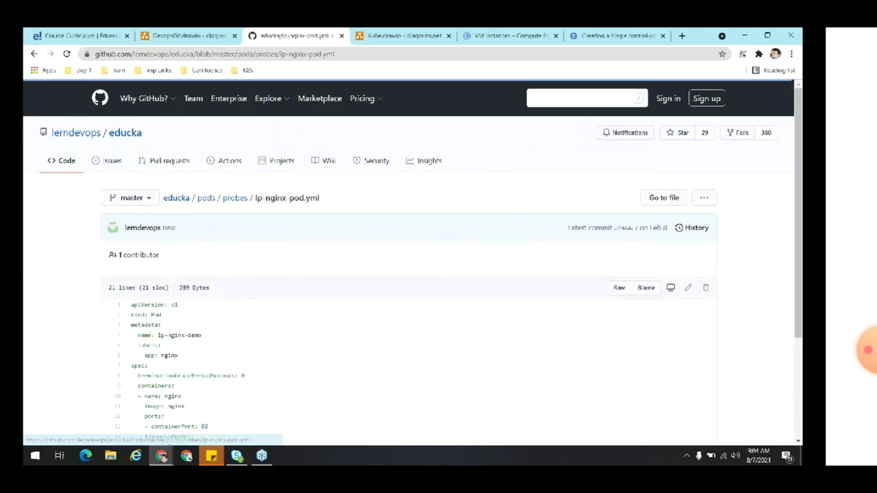
pyautogui.scroll(-3, 172, 254)
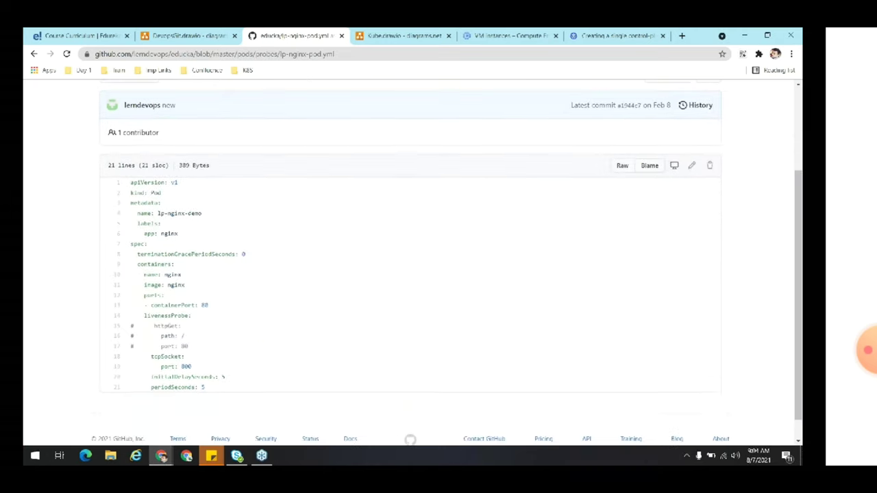
pyautogui.hotkey('ctrl', '+')
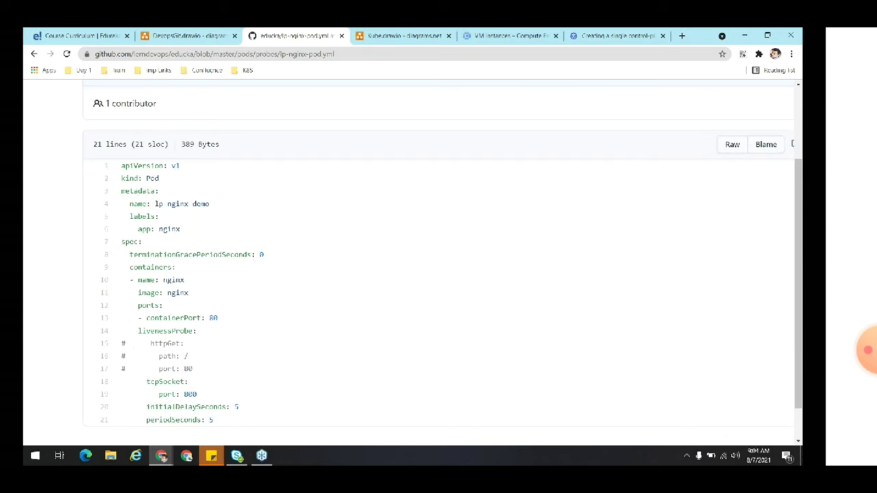
pyautogui.scroll(-1, 157, 326)
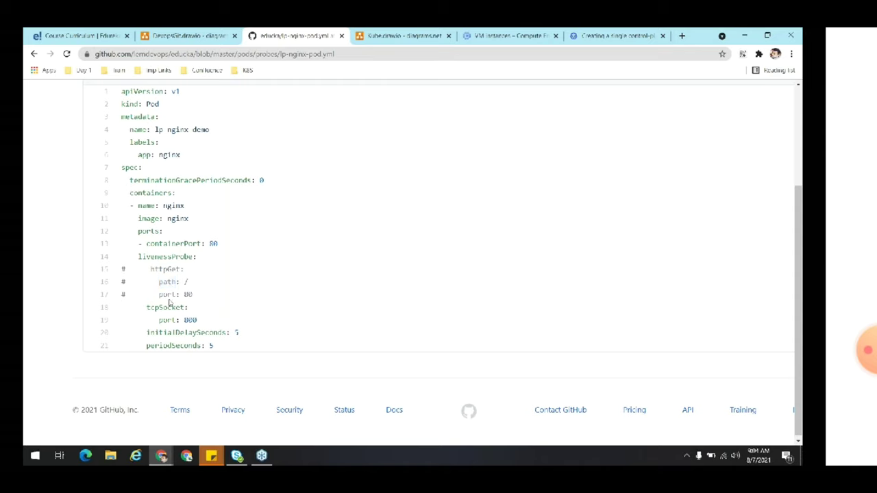
pyautogui.click(35, 54)
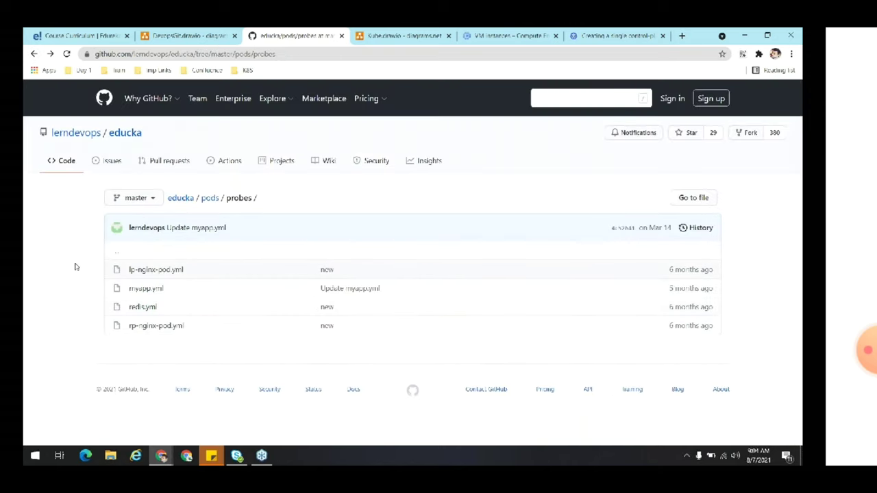
# Step: Open rp-nginx-pod.yml and walk through its metadata, labels and nginx container with containerPort 80
pyautogui.click(174, 327)
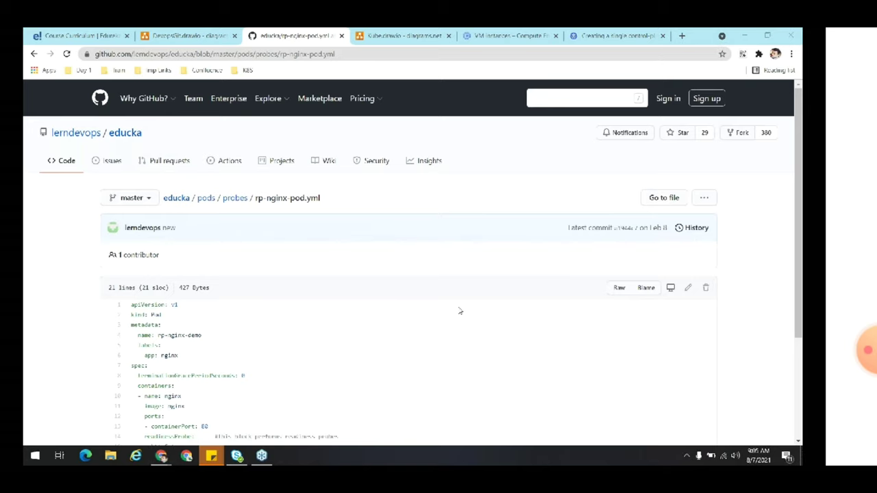
pyautogui.scroll(-2, 436, 313)
pyautogui.scroll(5, 334, 318)
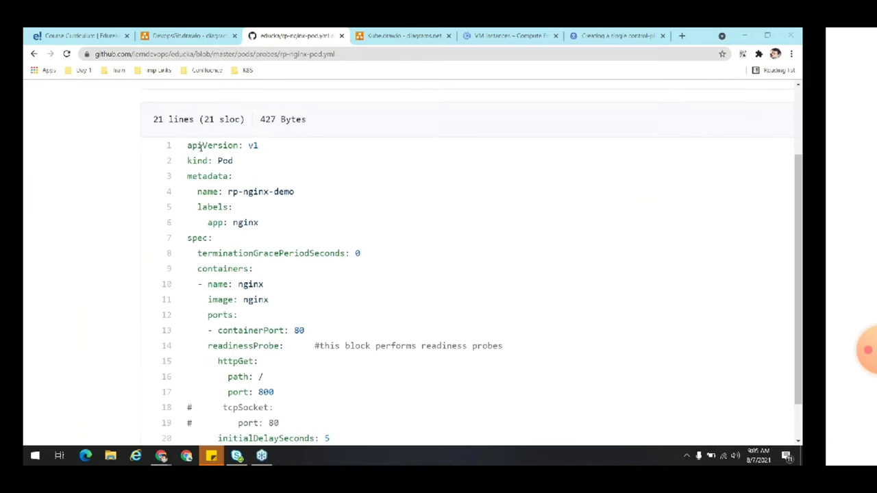
pyautogui.moveTo(201, 146); pyautogui.dragTo(345, 182)
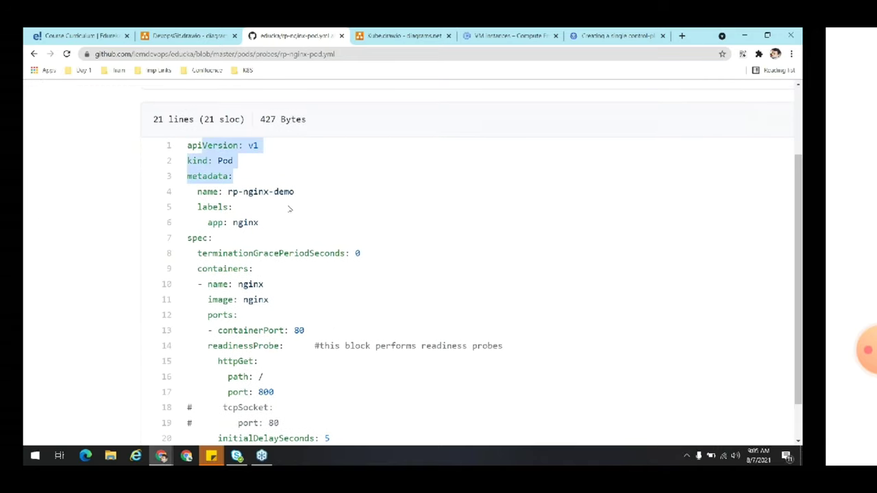
pyautogui.moveTo(289, 208); pyautogui.dragTo(197, 192)
pyautogui.moveTo(319, 306); pyautogui.dragTo(196, 263)
pyautogui.moveTo(314, 334); pyautogui.dragTo(159, 289)
# Step: Examine the readinessProbe's httpGet port 800 and compare it with containerPort 80
pyautogui.scroll(-2, 208, 211)
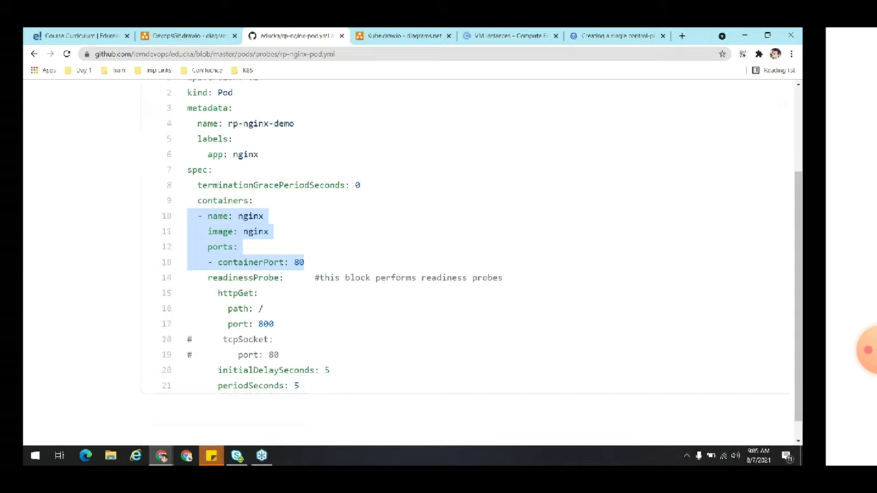
pyautogui.click(208, 211)
pyautogui.moveTo(208, 211); pyautogui.dragTo(281, 214)
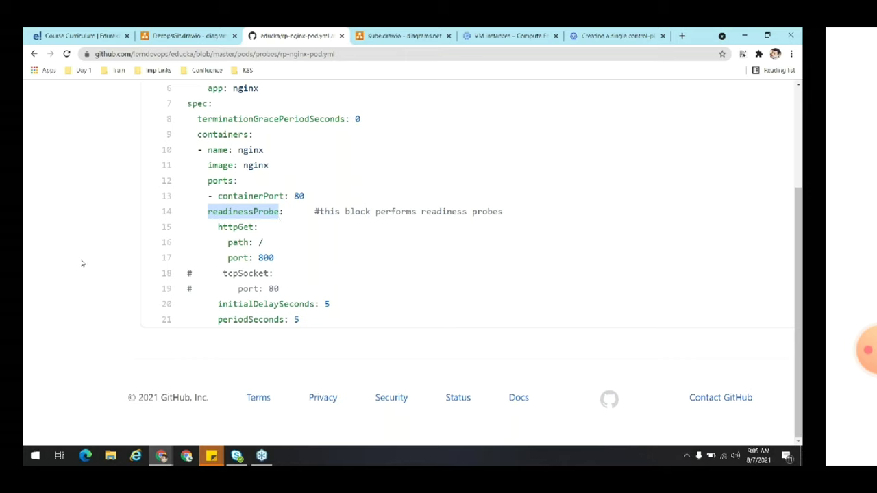
pyautogui.doubleClick(236, 227)
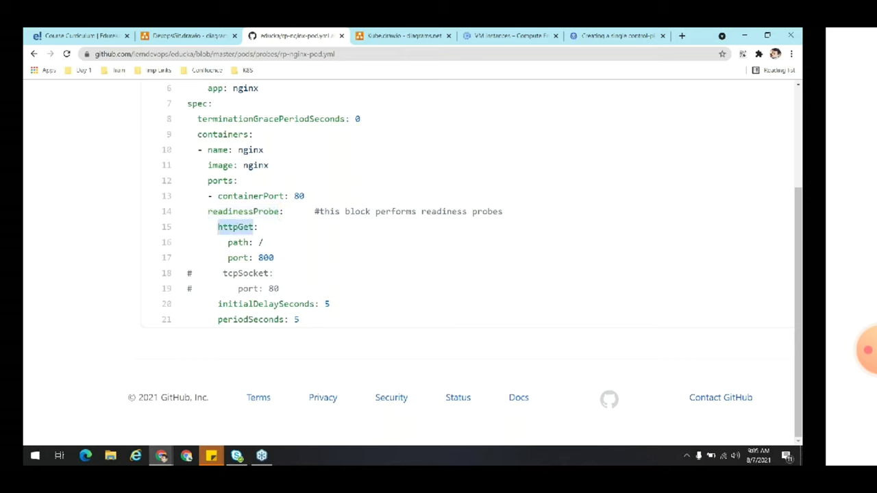
pyautogui.doubleClick(245, 257)
pyautogui.doubleClick(264, 258)
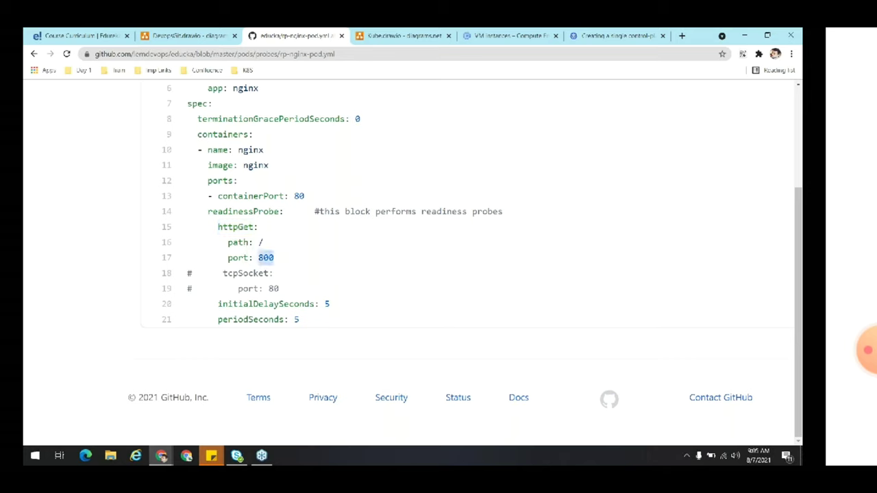
pyautogui.click(309, 197)
pyautogui.doubleClick(298, 196)
pyautogui.click(281, 243)
# Step: Open the raw rp-nginx-pod.yml, grab its URL, and start a kubectl create -f command in the terminal
pyautogui.hotkey('ctrl', '-')
pyautogui.hotkey('ctrl', '-')
pyautogui.hotkey('ctrl', '-')
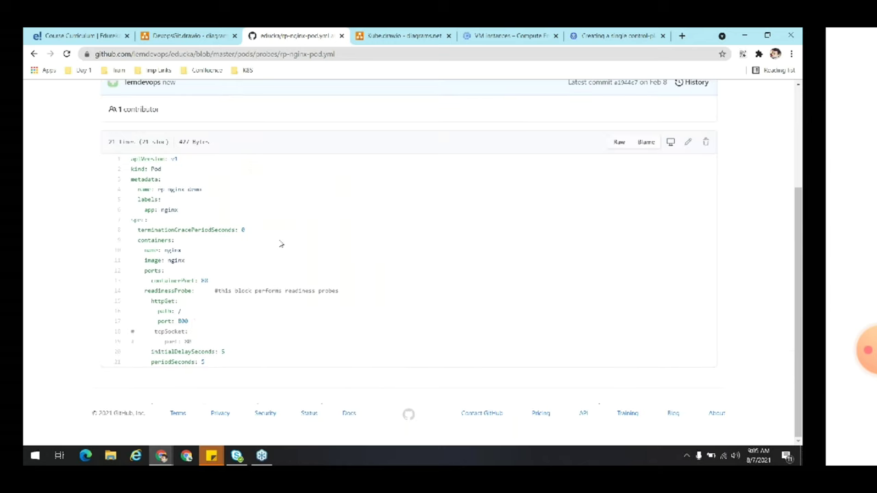
pyautogui.click(618, 142)
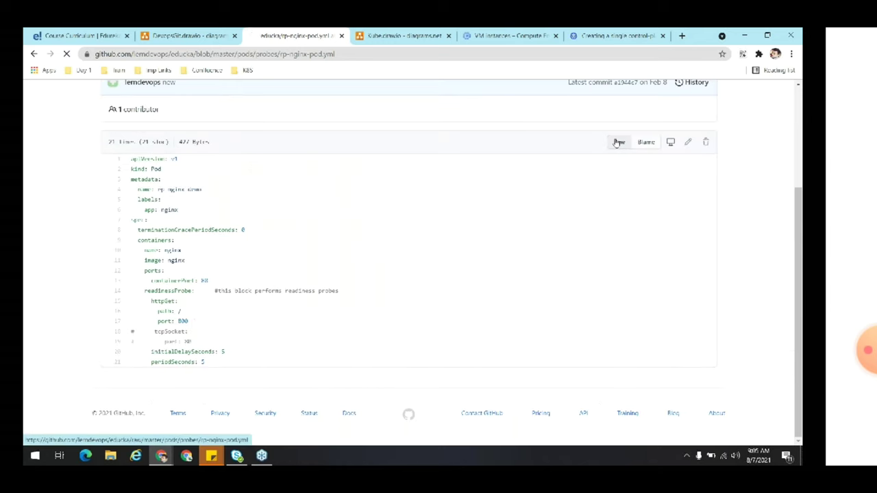
pyautogui.click(403, 54)
pyautogui.hotkey('ctrl', 'c')
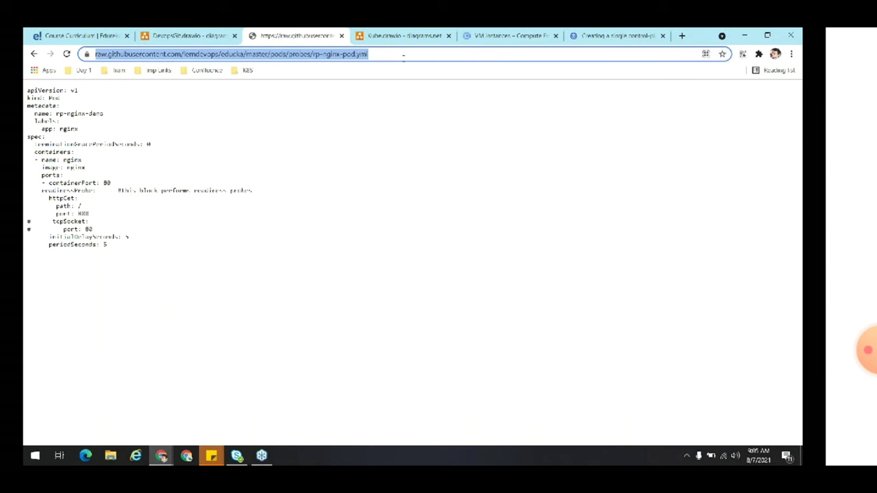
pyautogui.hotkey('alt', 'Tab')
pyautogui.write('kubectl ')
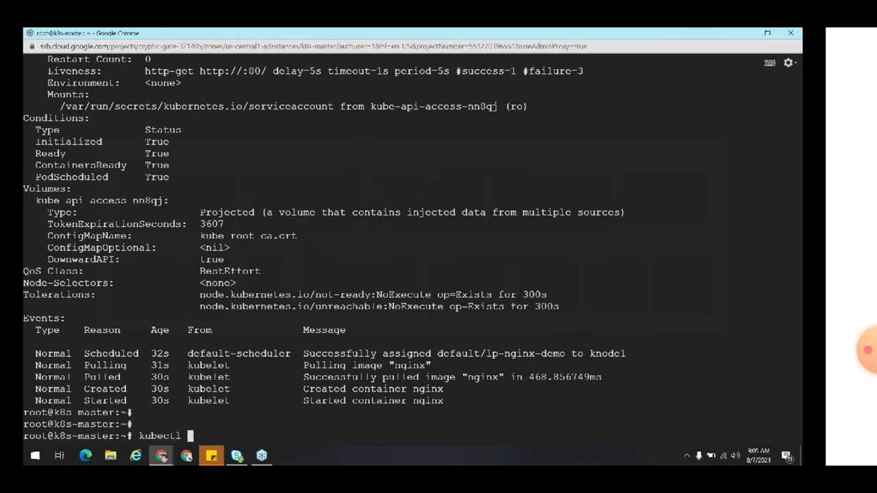
pyautogui.write('create -f')
# Step: Create the rp-nginx-demo pod from the pasted raw rp-nginx-pod.yml URL
pyautogui.hotkey('ctrl', 'v')
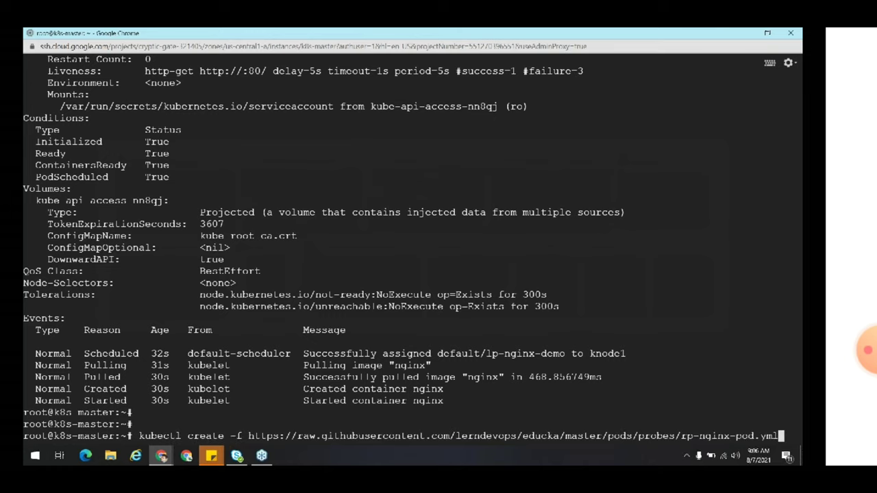
pyautogui.press('Return')
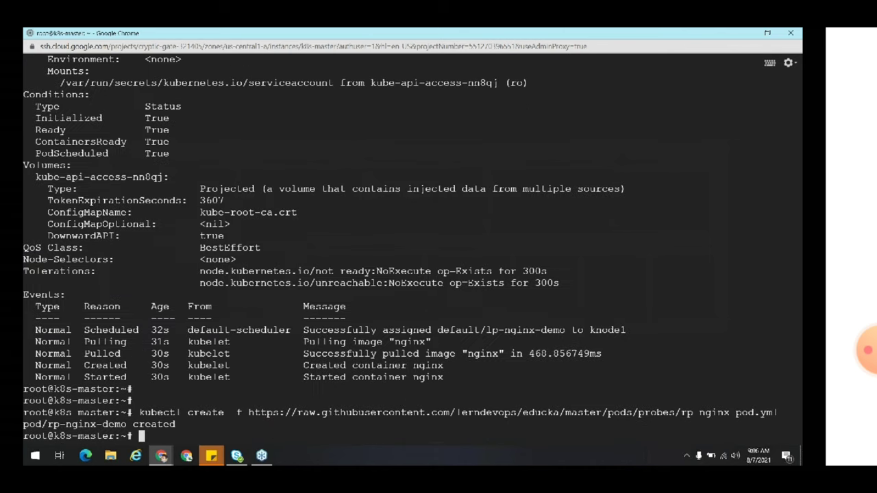
pyautogui.press('Return')
pyautogui.press('Return')
# Step: Run kubectl get pods repeatedly, watching rp-nginx-demo stay at 0/1 ready
pyautogui.write('kubectl get pods')
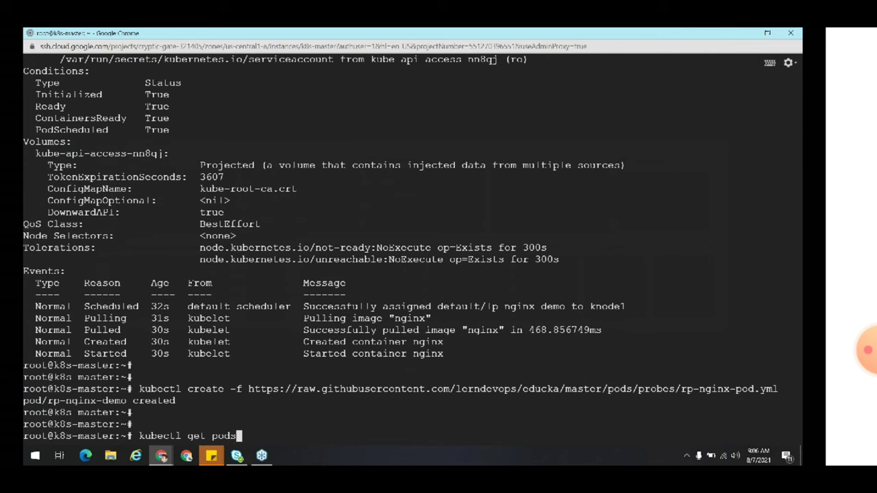
pyautogui.press('Return')
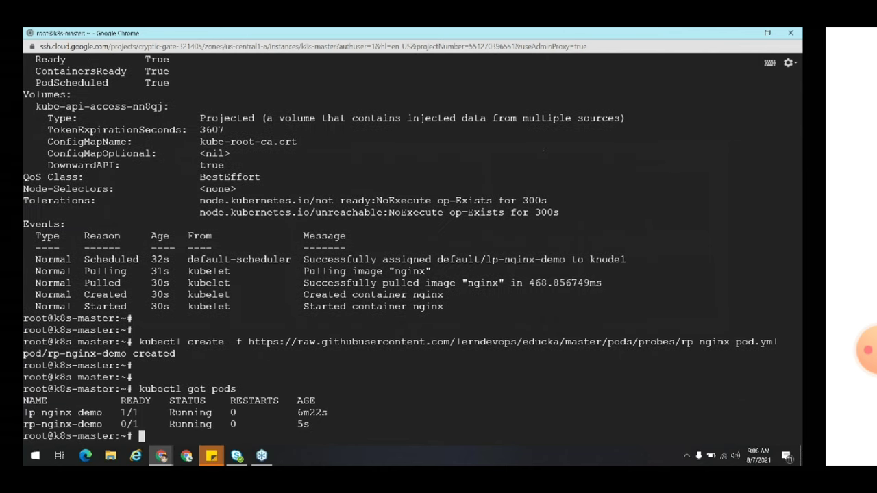
pyautogui.press('Return')
pyautogui.press('Return')
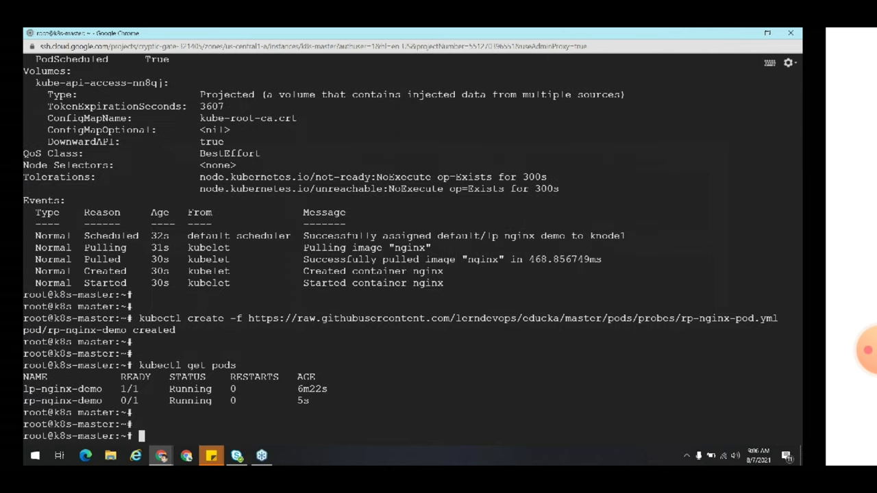
pyautogui.press('Up')
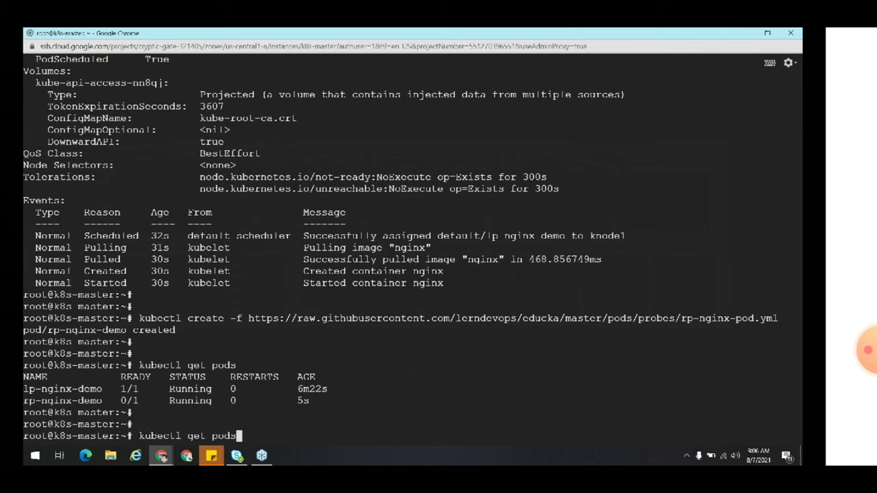
pyautogui.press('Return')
pyautogui.press('Up')
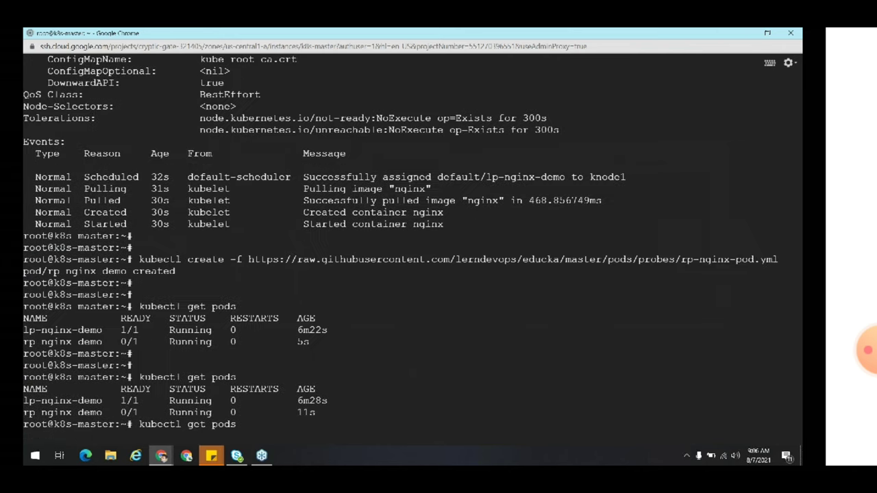
pyautogui.press('Return')
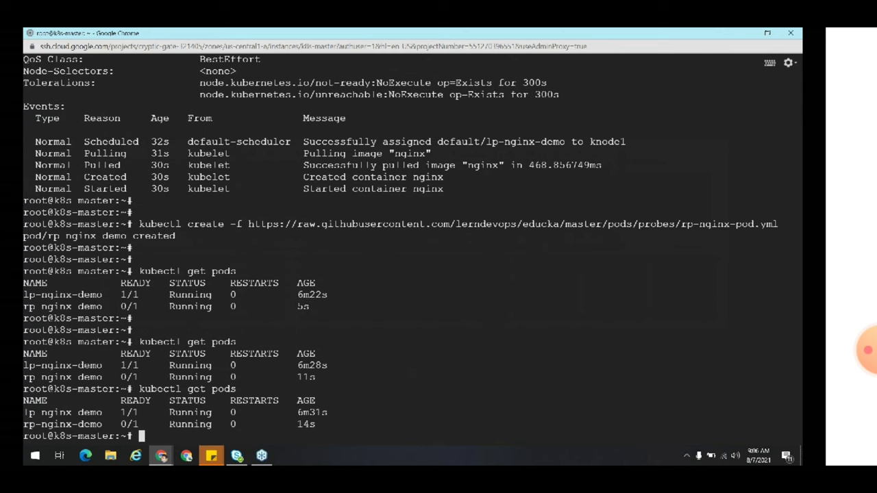
pyautogui.press('Up')
pyautogui.press('Return')
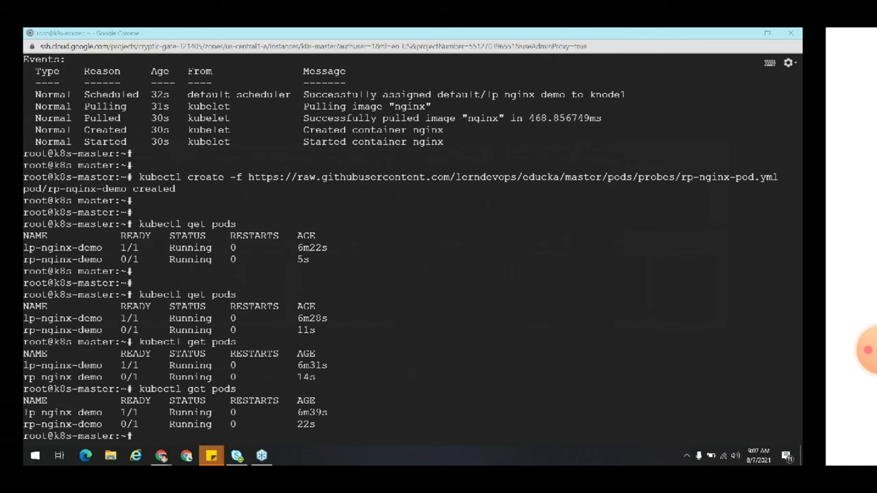
# Step: Rerun kubectl get pods and highlight rp-nginx-demo's row, still 0/1 ready at 92s with no restarts
pyautogui.press('Up')
pyautogui.press('Return')
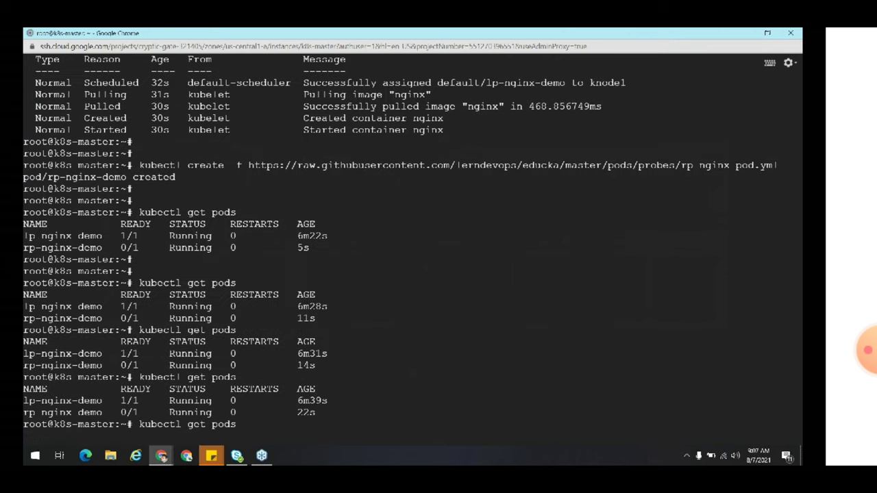
pyautogui.press('Return')
pyautogui.press('Return')
pyautogui.press('Return')
pyautogui.moveTo(120, 390); pyautogui.dragTo(137, 389)
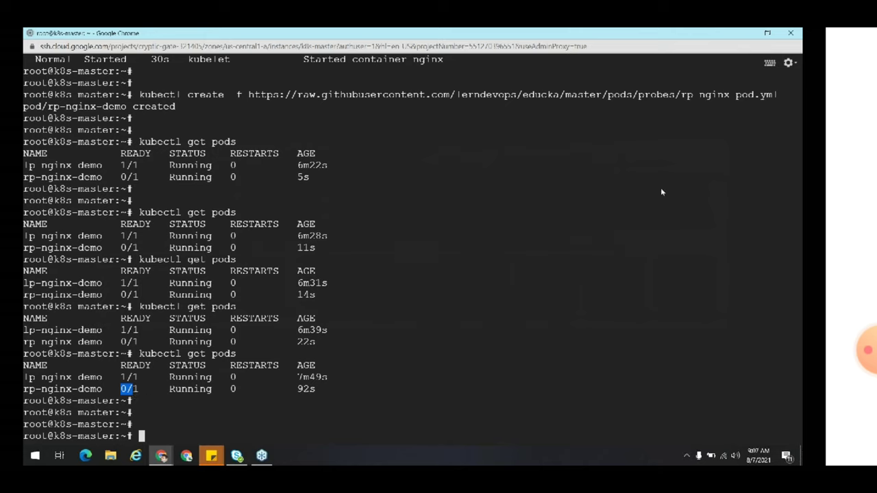
pyautogui.doubleClick(61, 389)
pyautogui.hotkey('ctrl', 'c')
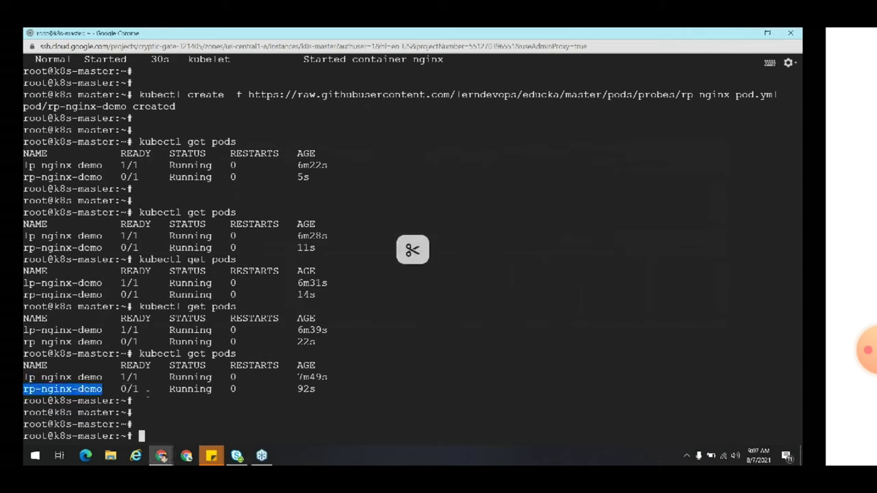
pyautogui.doubleClick(155, 388)
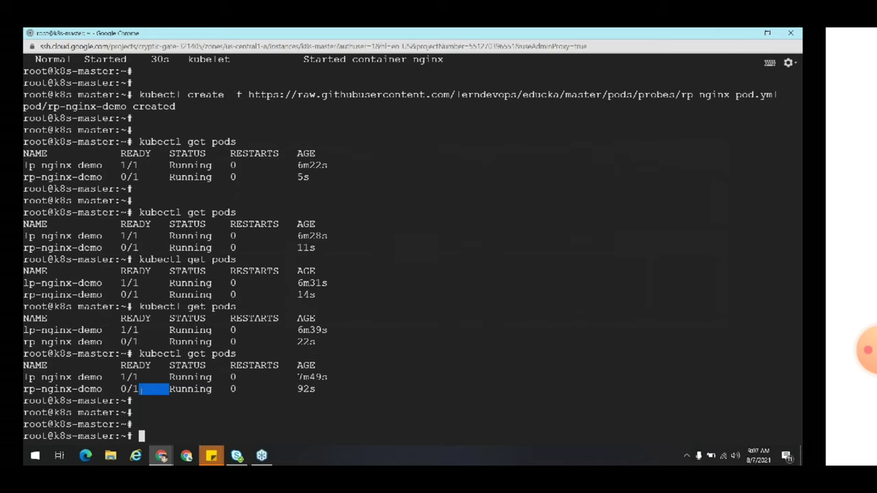
pyautogui.click(182, 399)
pyautogui.tripleClick(120, 388)
pyautogui.tripleClick(147, 389)
pyautogui.write('kubectl describe pod')
# Step: Describe rp-nginx-demo and point out the readiness probe failures on port 800, connection refused
pyautogui.doubleClick(41, 388)
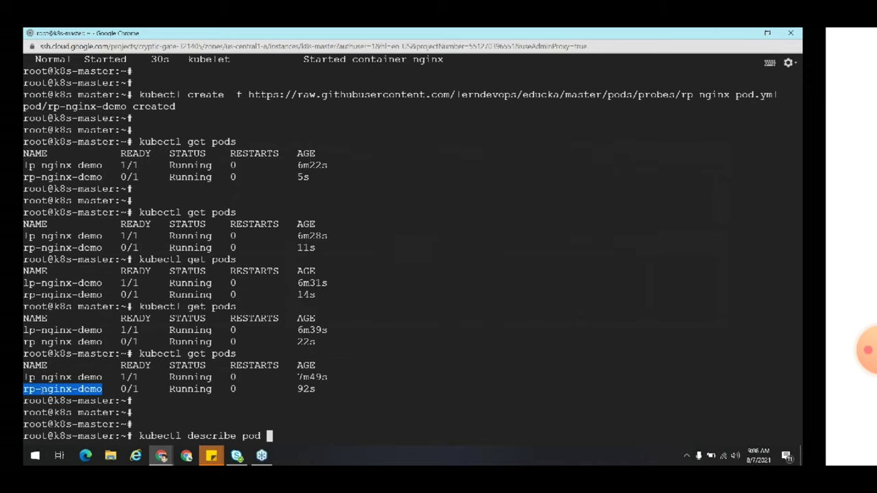
pyautogui.rightClick(42, 389)
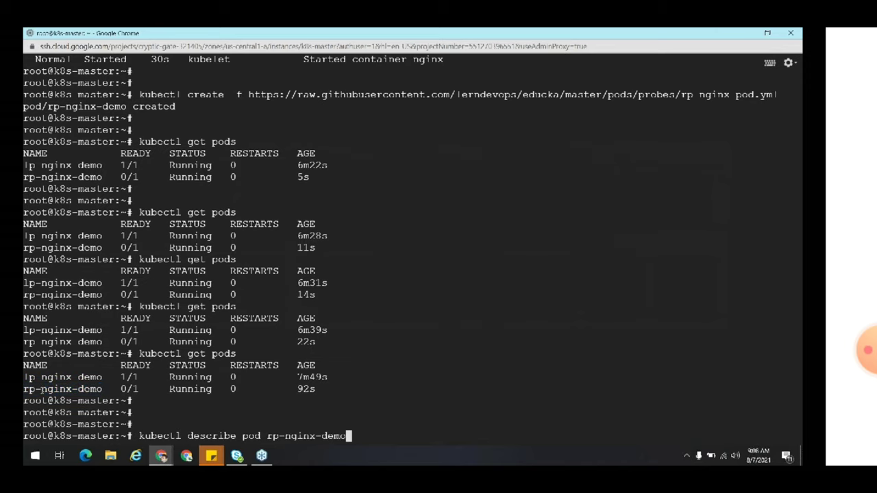
pyautogui.press('Return')
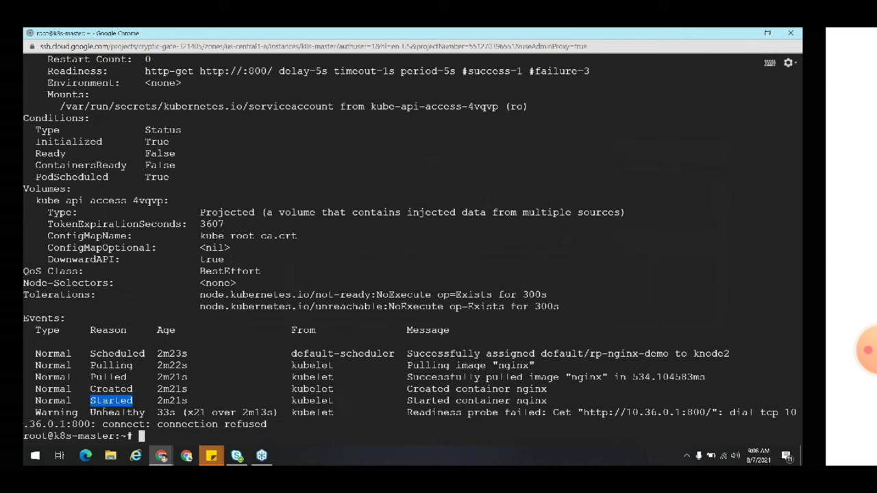
pyautogui.doubleClick(116, 413)
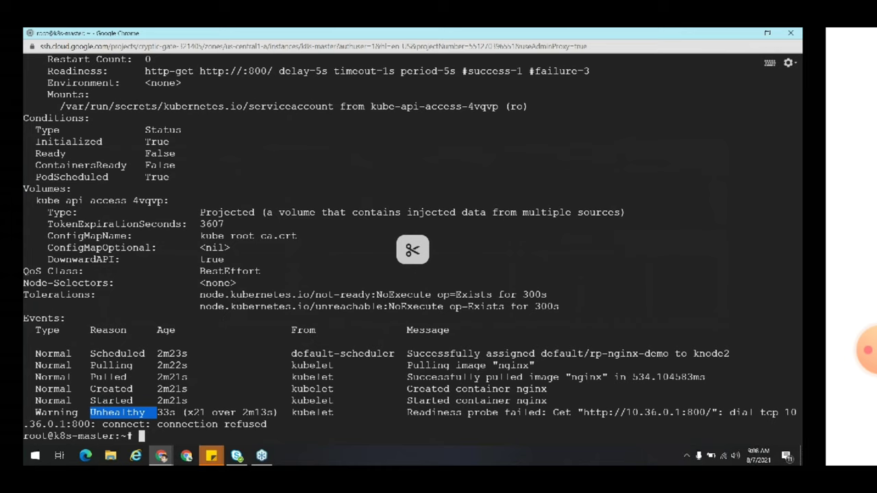
pyautogui.moveTo(410, 414); pyautogui.dragTo(706, 414)
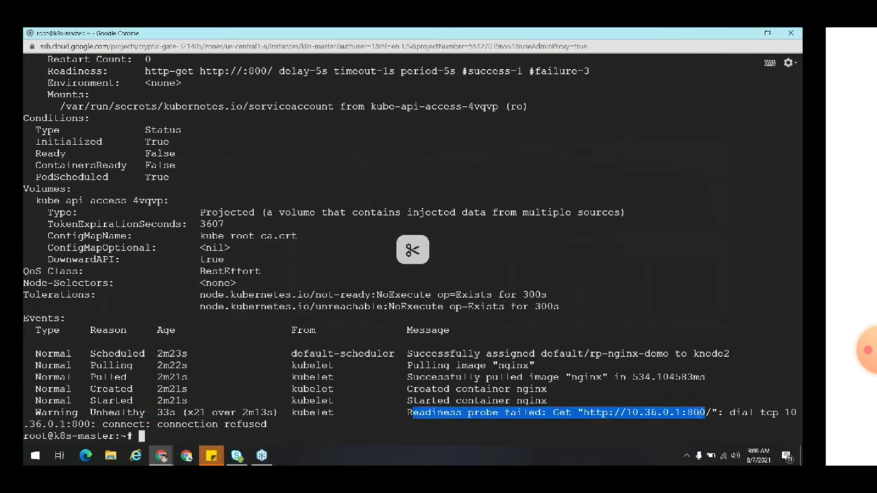
pyautogui.click(686, 413)
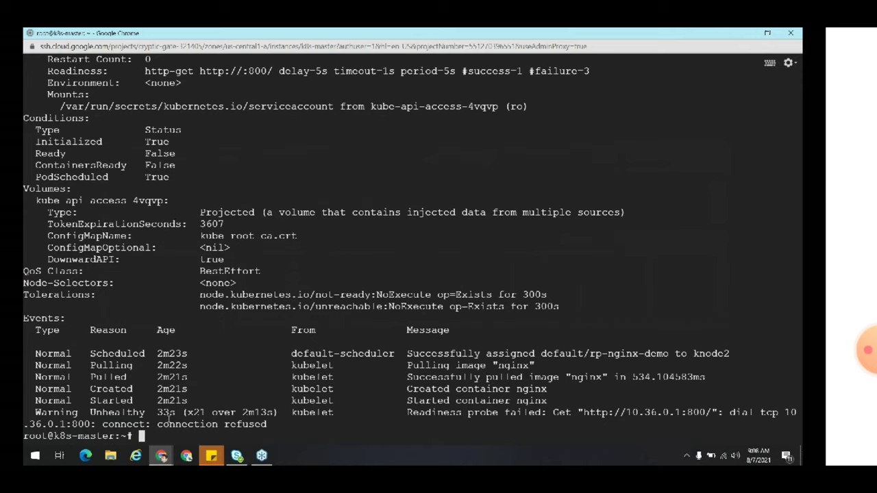
# Step: List the pods again, showing rp-nginx-demo still 0/1 ready with 0 restarts
pyautogui.write('kubectl get pods')
pyautogui.press('Return')
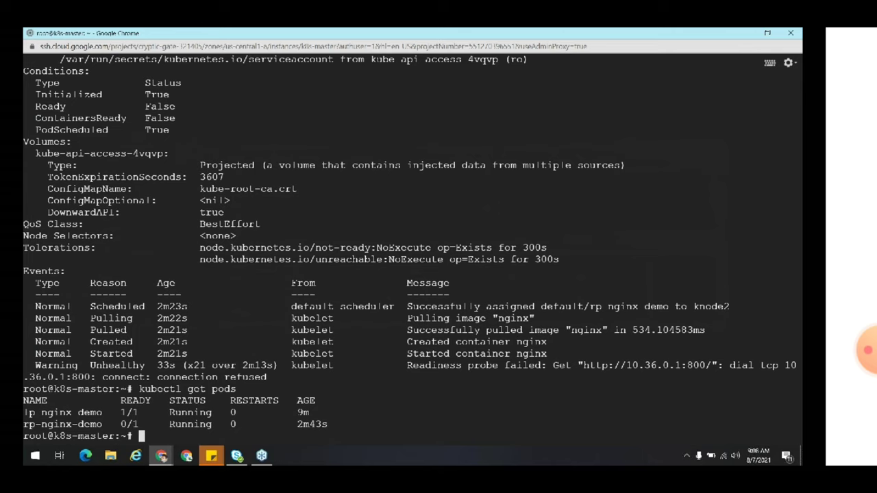
pyautogui.press('Return')
pyautogui.press('Return')
pyautogui.moveTo(235, 403); pyautogui.dragTo(213, 402)
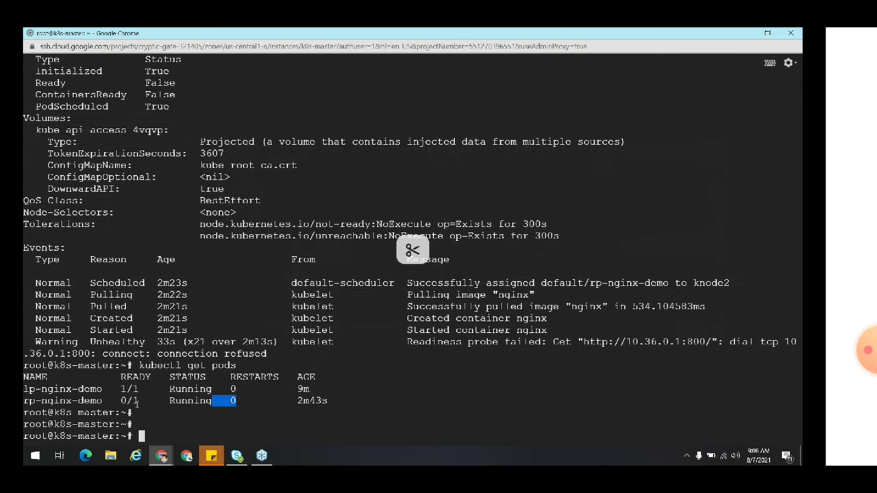
pyautogui.moveTo(121, 401); pyautogui.dragTo(142, 400)
pyautogui.hotkey('ctrl', 'c')
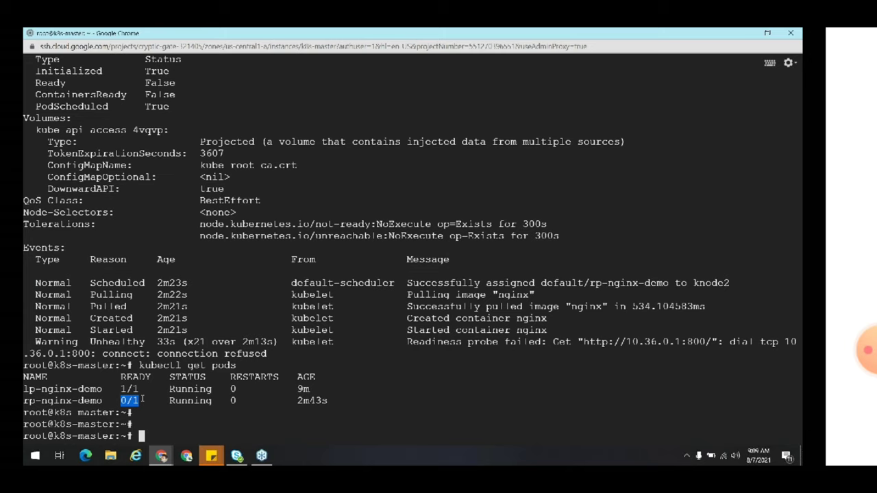
pyautogui.press('Up')
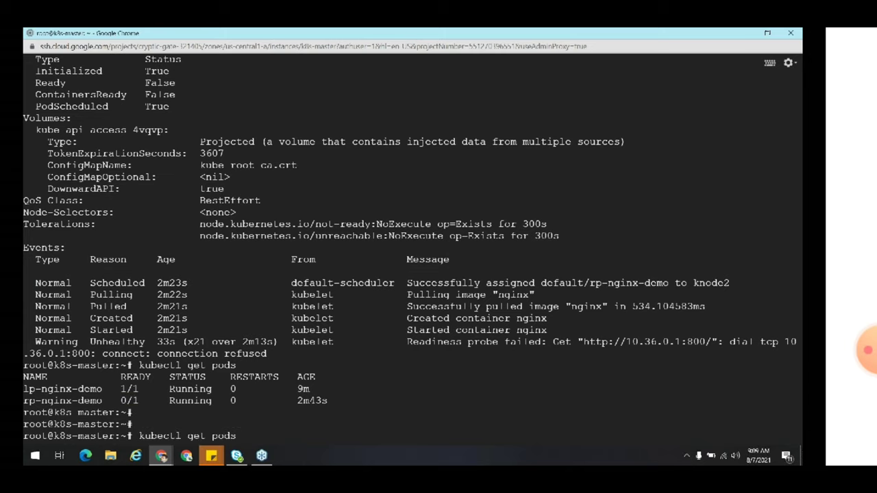
pyautogui.press('Return')
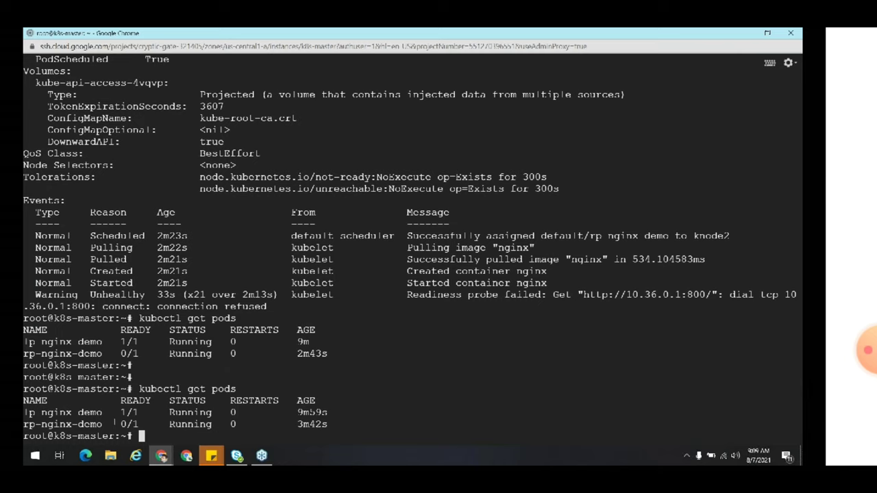
# Step: Edit pod rp-nginx-demo in place, changing the readiness probe port from 800 to 80, and save
pyautogui.write('kubectl edit pod')
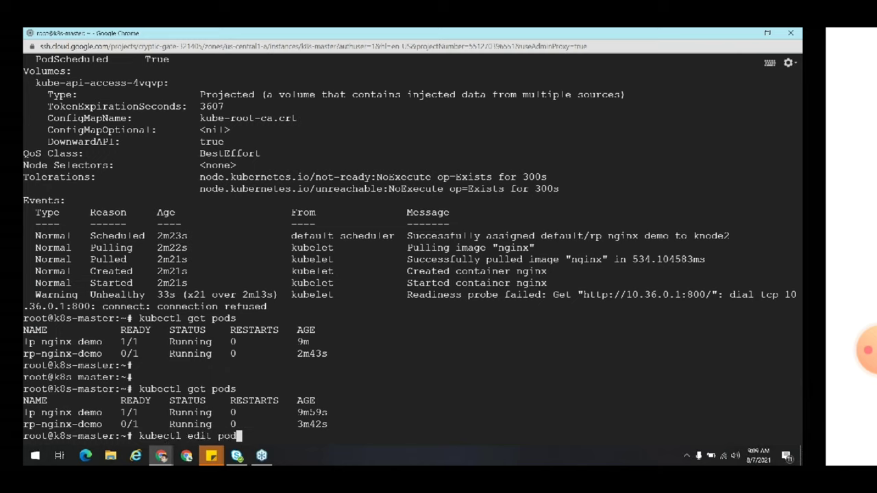
pyautogui.doubleClick(67, 425)
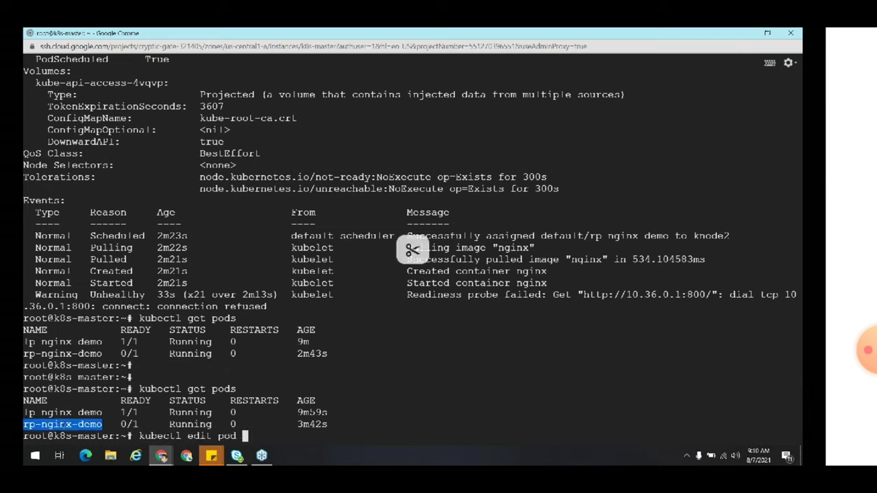
pyautogui.hotkey('ctrl', 'v')
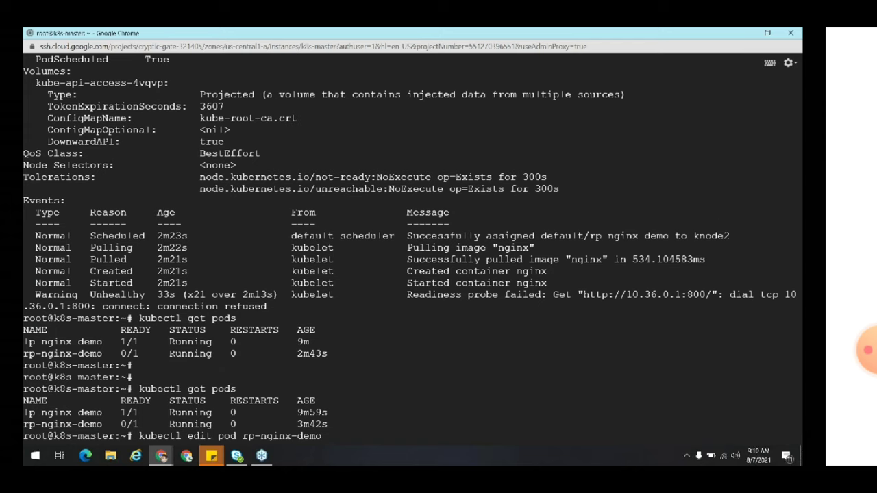
pyautogui.press('Return')
pyautogui.press('Down')
pyautogui.press('Down')
pyautogui.press('Down')
pyautogui.press('Down')
pyautogui.press('Down')
pyautogui.press('Down')
pyautogui.press('Down')
pyautogui.press('Down')
pyautogui.press('Down')
pyautogui.press('Down')
pyautogui.press('Down')
pyautogui.press('Down')
pyautogui.press('Down')
pyautogui.press('Down')
pyautogui.press('Down')
pyautogui.press('Down')
pyautogui.press('Down')
pyautogui.press('Down')
pyautogui.press('Down')
pyautogui.press('Down')
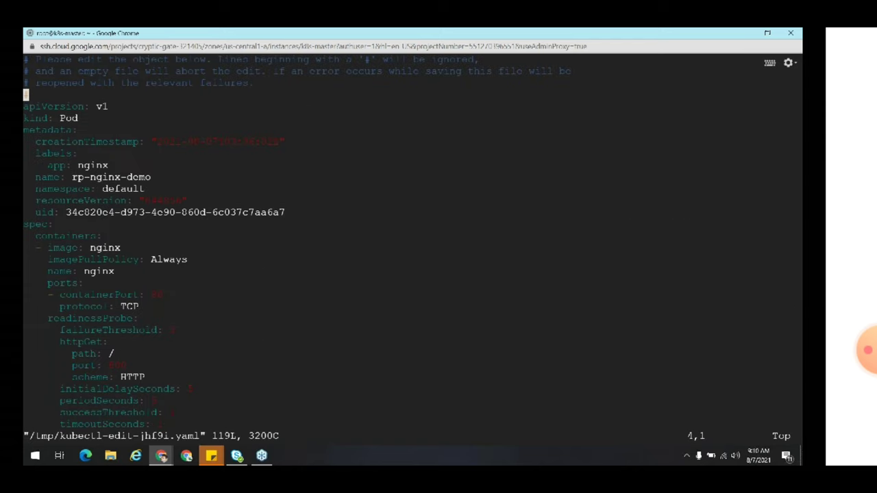
pyautogui.press('Up')
pyautogui.press('Up')
pyautogui.press('Up')
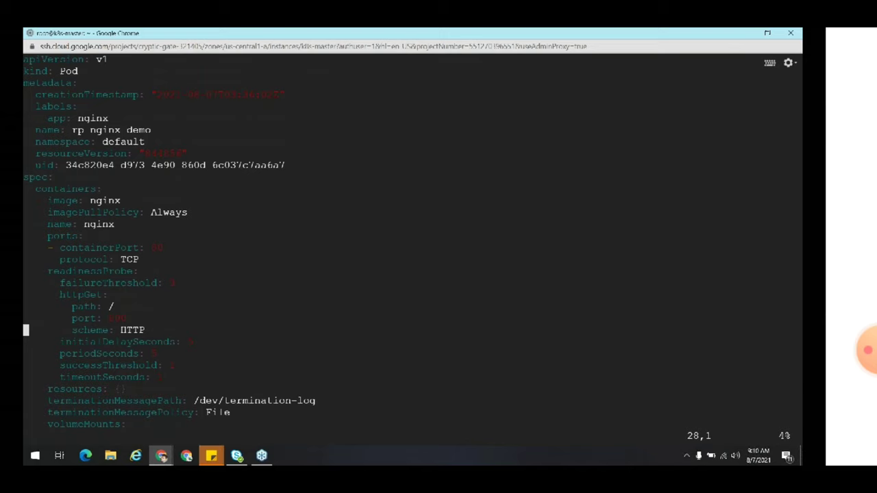
pyautogui.press('Right')
pyautogui.press('Right')
pyautogui.press('Right')
pyautogui.press('Right')
pyautogui.press('Right')
pyautogui.press('Right')
pyautogui.press('Right')
pyautogui.press('Right')
pyautogui.press('Right')
pyautogui.press('Right')
pyautogui.press('Right')
pyautogui.press('Right')
pyautogui.press('Right')
pyautogui.press('Right')
pyautogui.press('Right')
pyautogui.press('Right')
pyautogui.press('a')
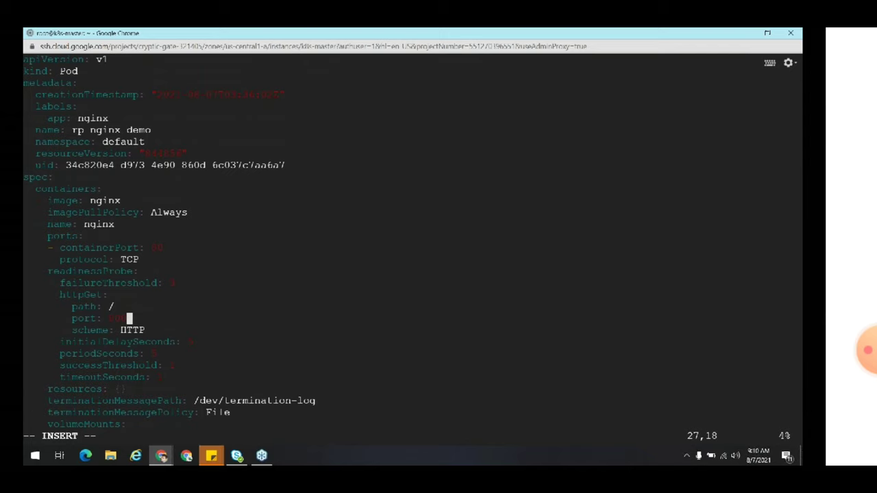
pyautogui.press('BackSpace')
pyautogui.press('Escape')
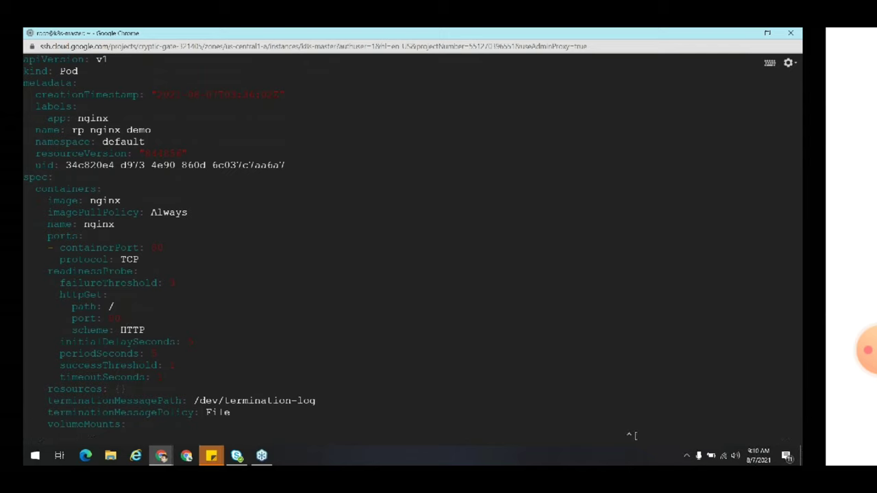
pyautogui.write(':wq')
pyautogui.press('Return')
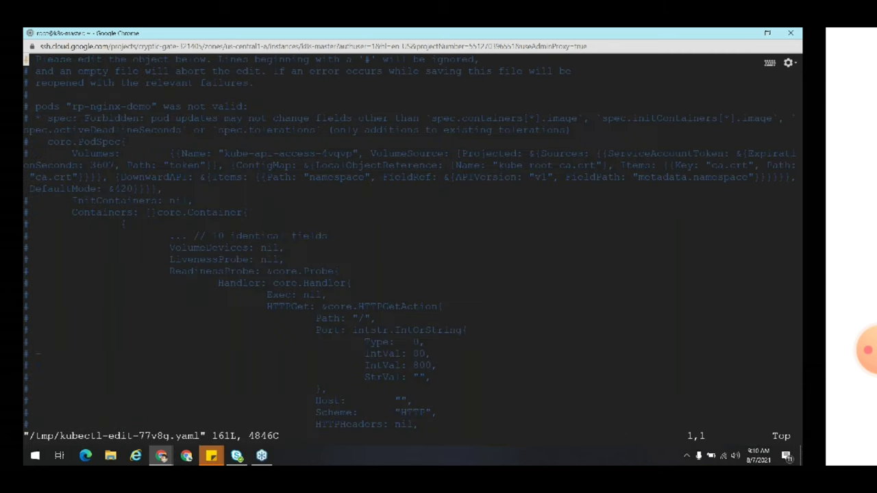
pyautogui.write(':wq!')
pyautogui.press('Return')
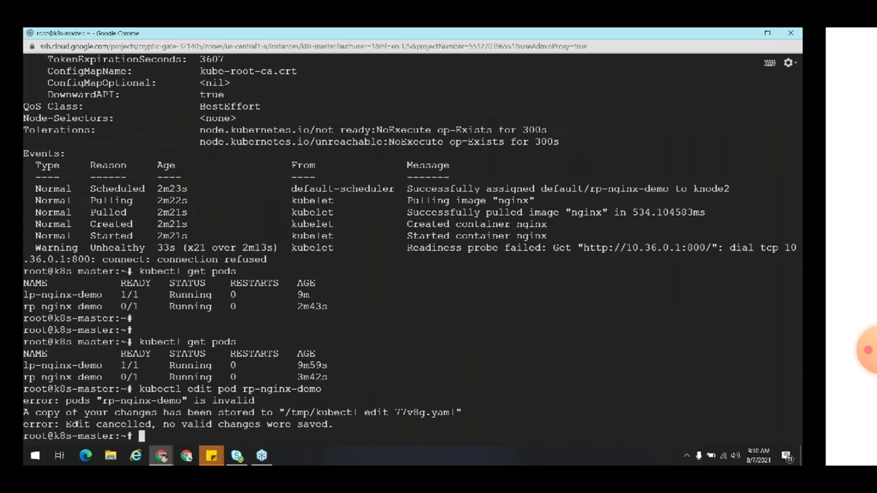
# Step: Note the rejected-edit error and delete all pods with kubectl delete pod --all
pyautogui.moveTo(78, 424); pyautogui.dragTo(279, 425)
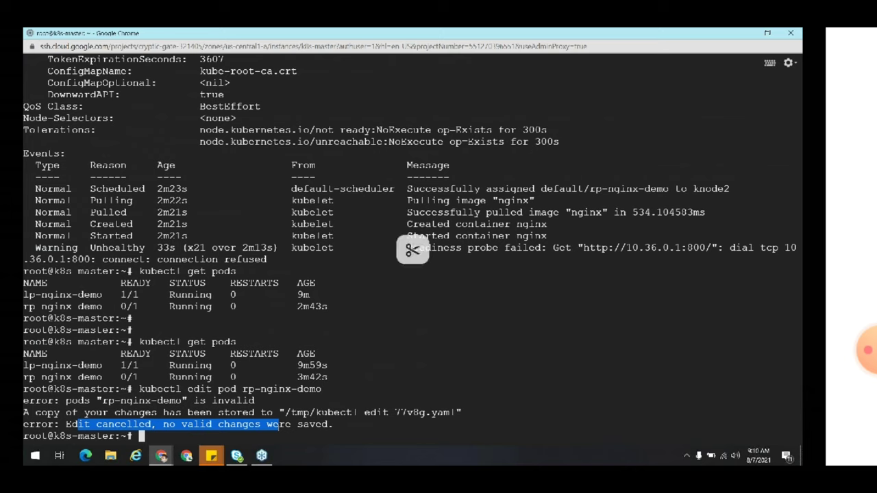
pyautogui.doubleClick(279, 425)
pyautogui.click(85, 395)
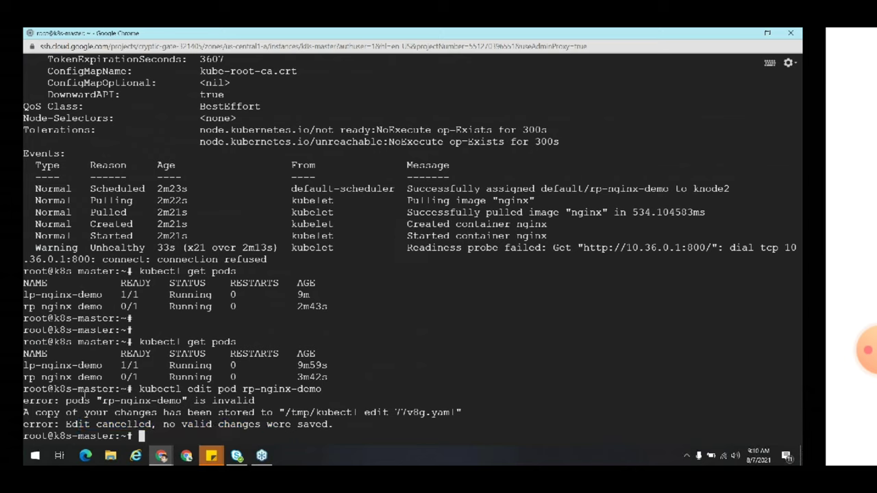
pyautogui.write('kubectl delete ')
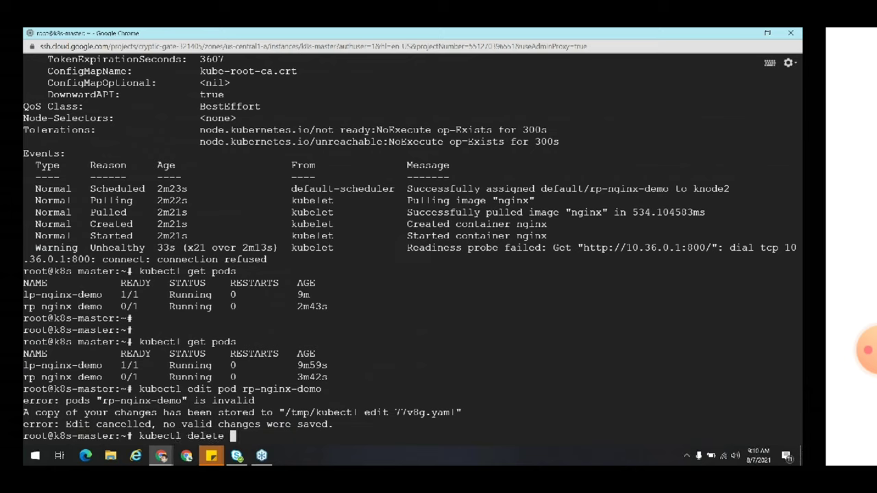
pyautogui.write('pod --all')
pyautogui.press('Return')
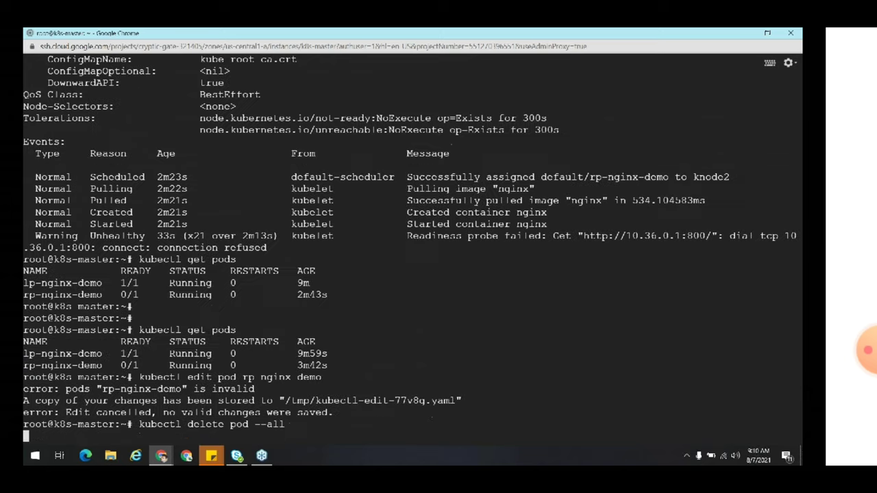
# Step: Select the entire raw rp-nginx-pod.yml manifest in the browser
pyautogui.hotkey('alt', 'Tab')
pyautogui.moveTo(166, 240); pyautogui.dragTo(25, 137)
pyautogui.moveTo(116, 252); pyautogui.dragTo(25, 89)
# Step: Copy the rp-nginx-demo pod manifest and paste it into a new r.yml in vi
pyautogui.hotkey('ctrl', 'c')
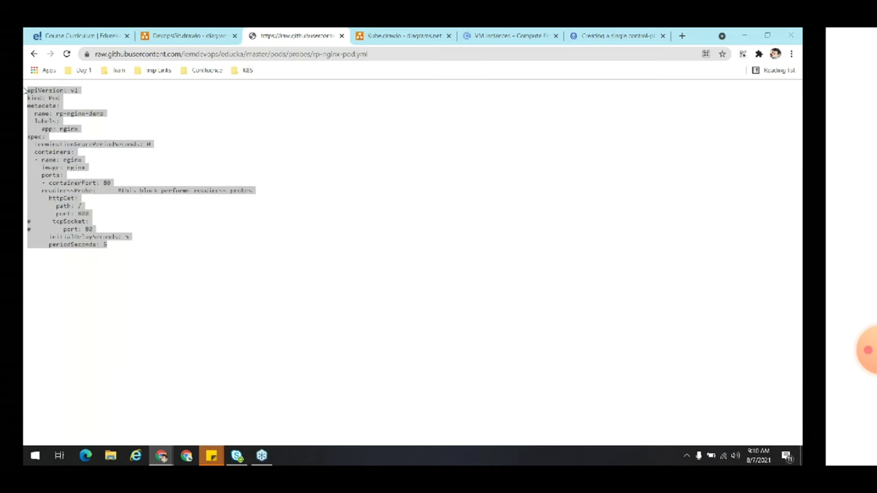
pyautogui.hotkey('alt', 'Tab')
pyautogui.write('vi r.yml')
pyautogui.press('Return')
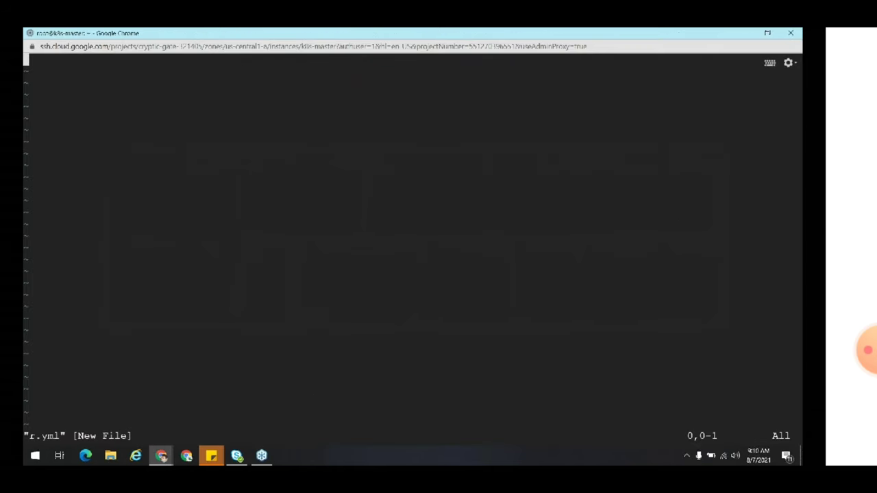
pyautogui.press('i')
pyautogui.hotkey('ctrl', 'v')
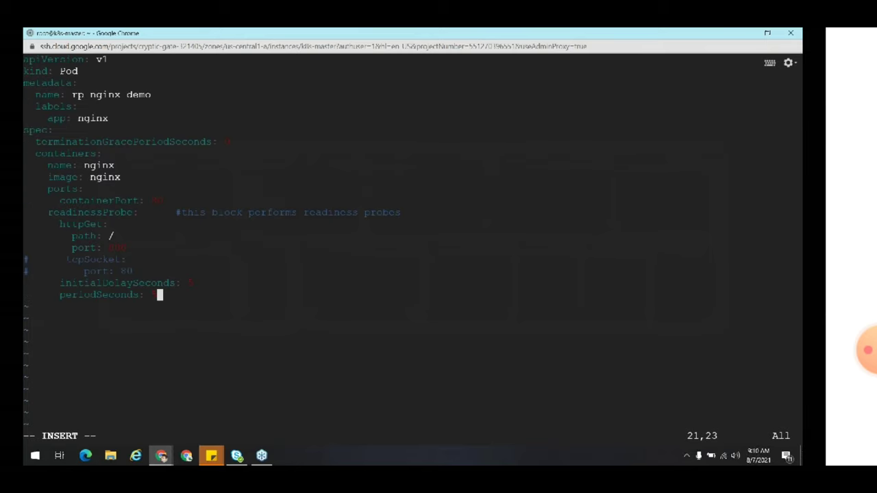
# Step: Change the readiness probe port from 800 to 80 and save r.yml with :wq!
pyautogui.press('Up')
pyautogui.press('Up')
pyautogui.press('Up')
pyautogui.press('Up')
pyautogui.press('BackSpace')
pyautogui.press('BackSpace')
pyautogui.write('0')
pyautogui.press('Down')
pyautogui.press('Escape')
pyautogui.write(':wq!')
pyautogui.press('BackSpace')
pyautogui.press('BackSpace')
pyautogui.press('BackSpace')
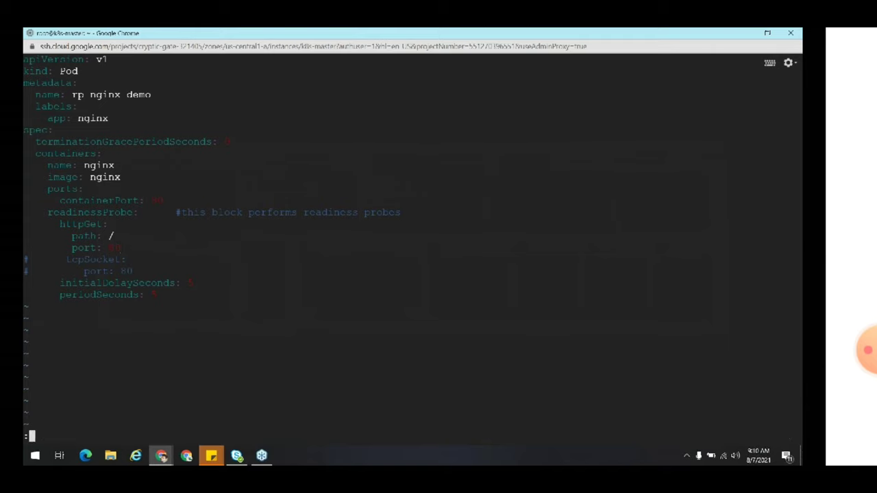
pyautogui.write('wq!')
pyautogui.press('Return')
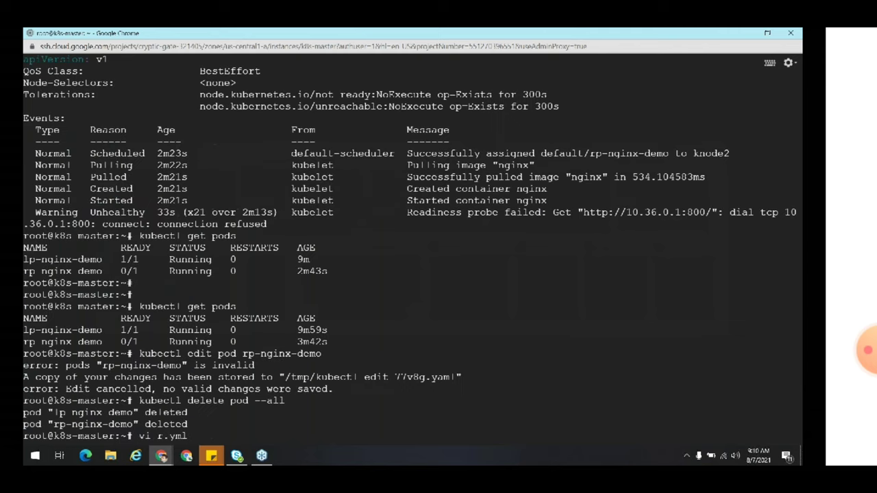
# Step: Create the rp-nginx-demo pod with kubectl create -f r.yml
pyautogui.write('kubectl delete')
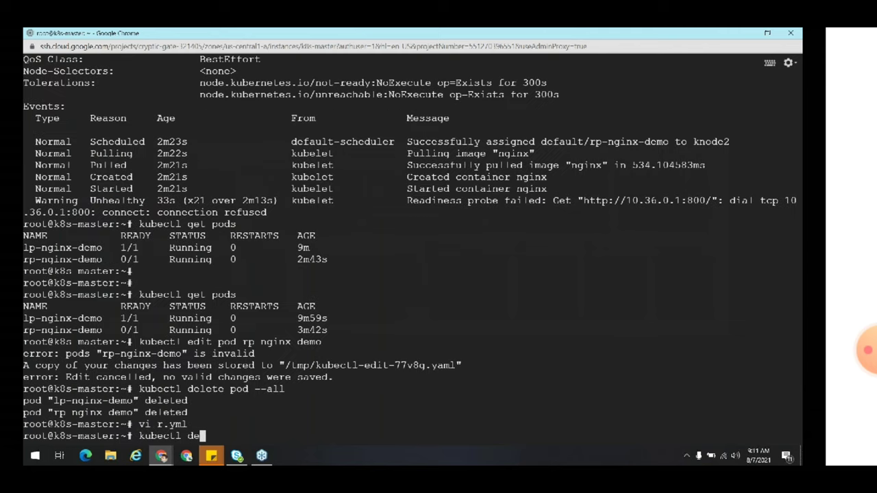
pyautogui.press('BackSpace')
pyautogui.press('BackSpace')
pyautogui.press('BackSpace')
pyautogui.press('BackSpace')
pyautogui.press('BackSpace')
pyautogui.press('BackSpace')
pyautogui.write('create -f r.yml')
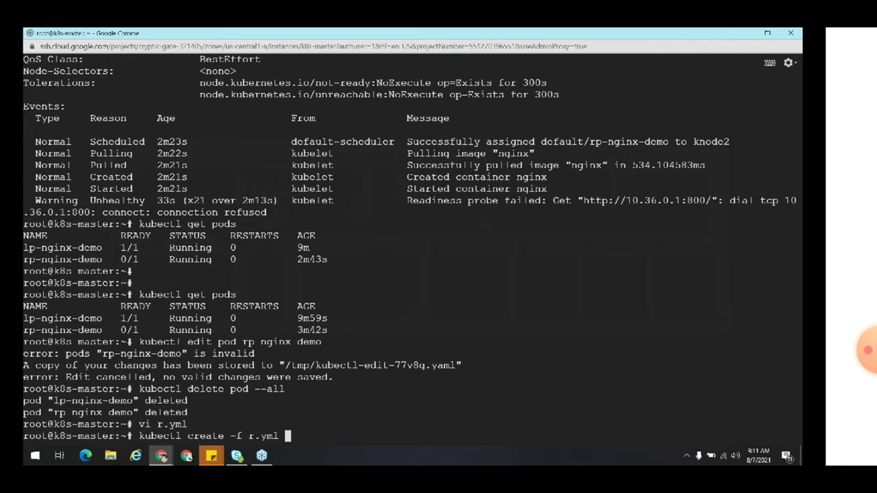
pyautogui.press('Return')
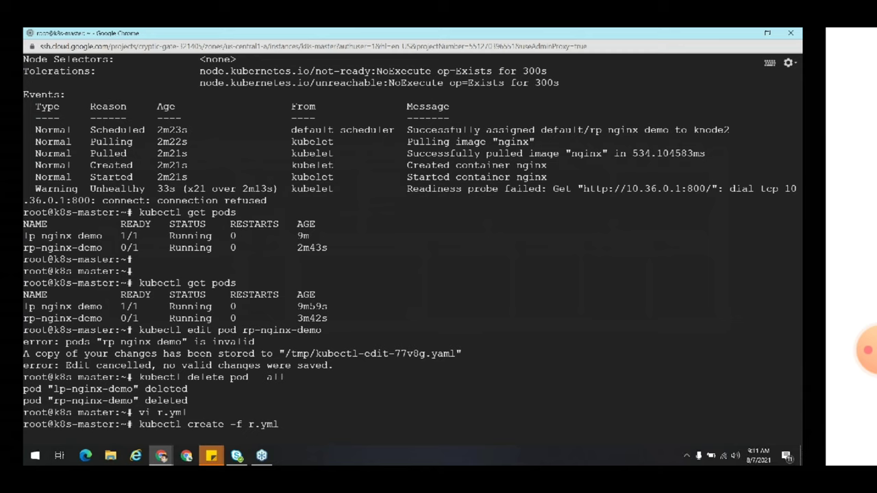
# Step: List pods repeatedly until rp-nginx-demo shows 1/1 Ready
pyautogui.press('Return')
pyautogui.press('Return')
pyautogui.write('kubectl get pods')
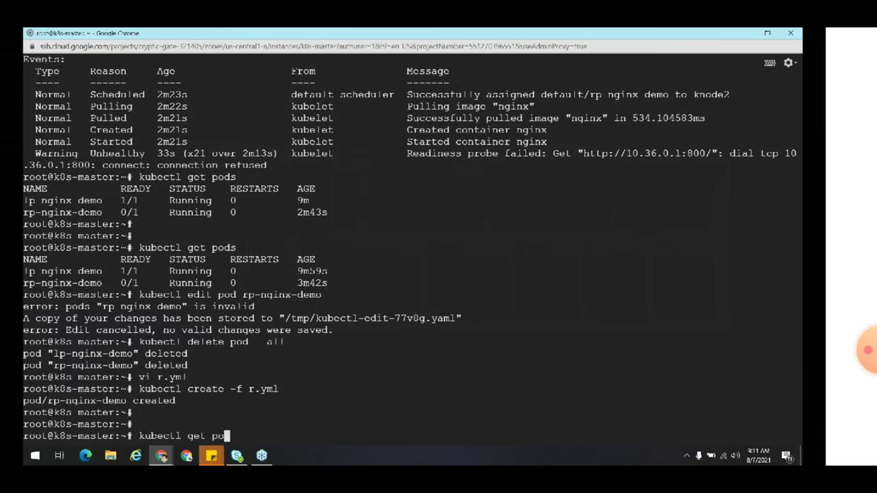
pyautogui.press('Return')
pyautogui.press('Return')
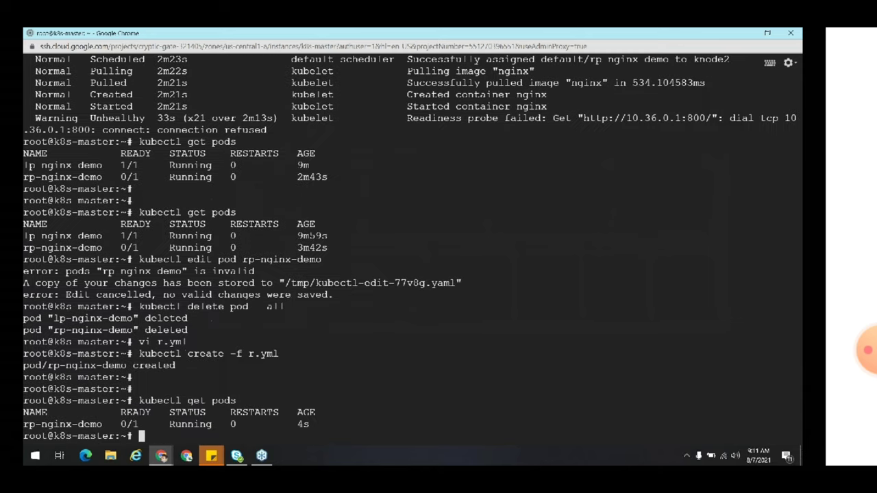
pyautogui.press('Up')
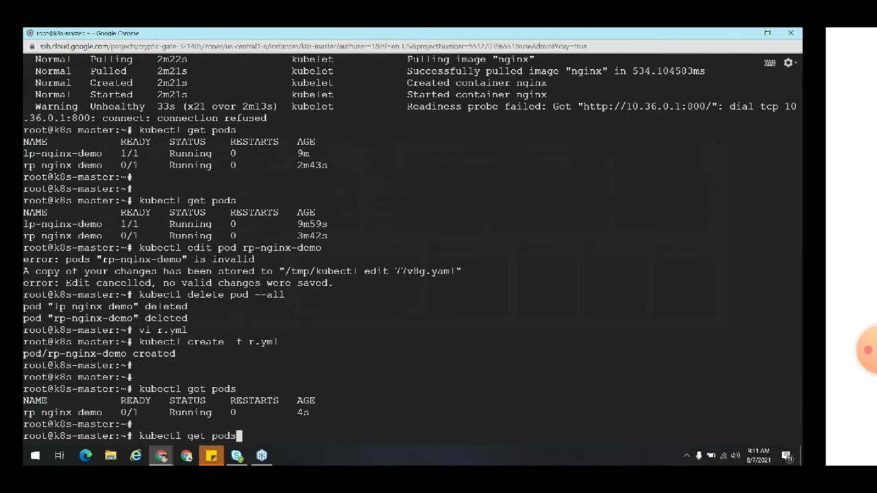
pyautogui.press('Return')
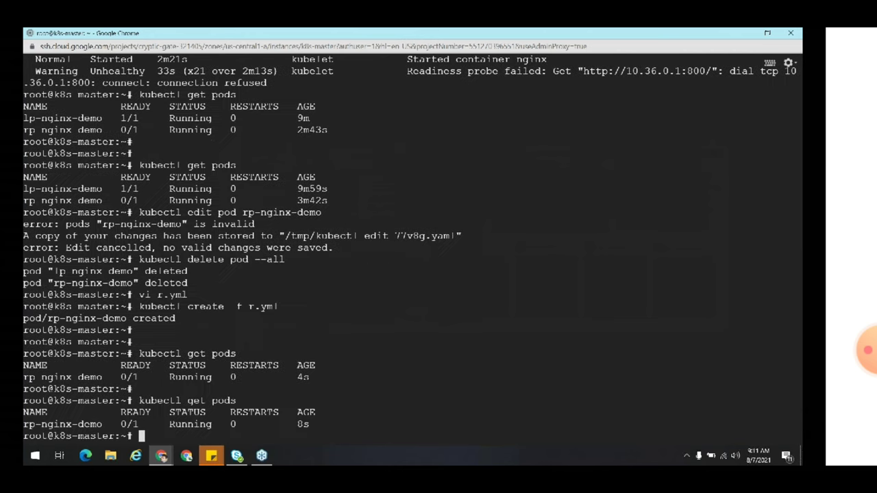
pyautogui.press('Return')
pyautogui.press('Up')
pyautogui.press('Return')
pyautogui.press('Return')
pyautogui.press('Return')
pyautogui.press('Return')
pyautogui.press('Return')
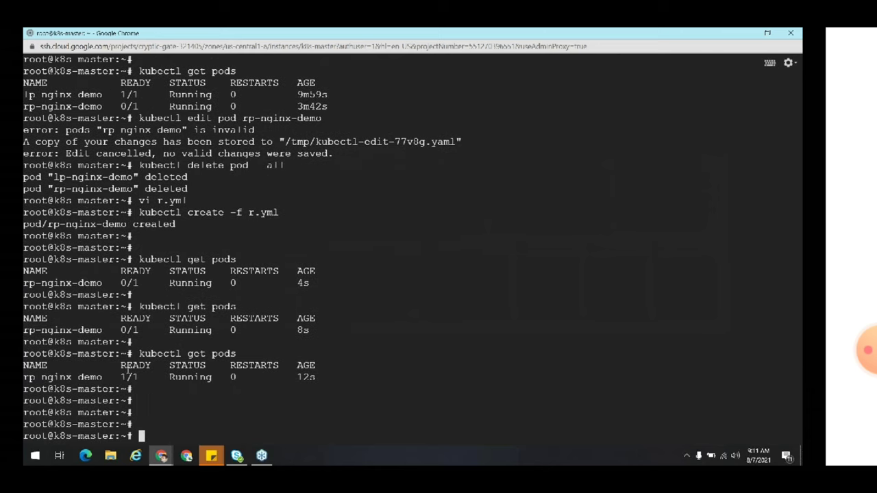
pyautogui.moveTo(120, 376); pyautogui.dragTo(140, 377)
# Step: Run kubectl describe pods rp-nginx-demo and review its Events table
pyautogui.doubleClick(76, 377)
pyautogui.write('kubectl ')
pyautogui.write('dec')
pyautogui.write('cribe pods')
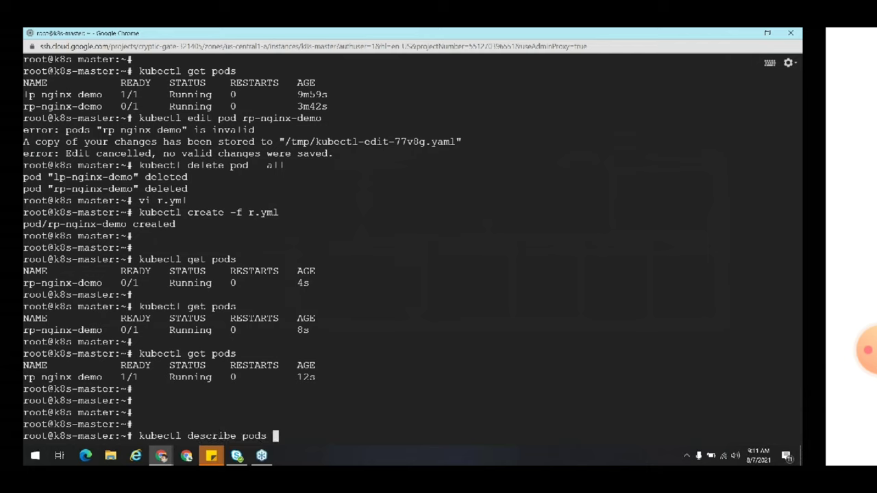
pyautogui.doubleClick(50, 377)
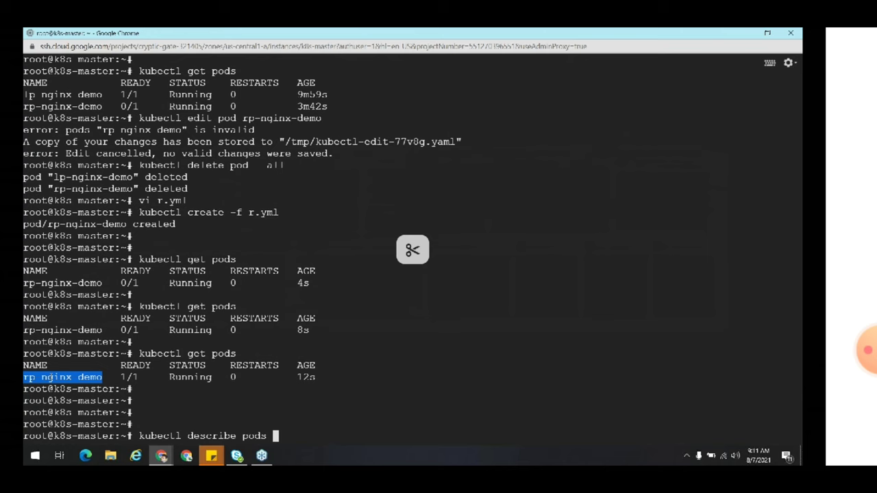
pyautogui.hotkey('ctrl', 'v')
pyautogui.press('Return')
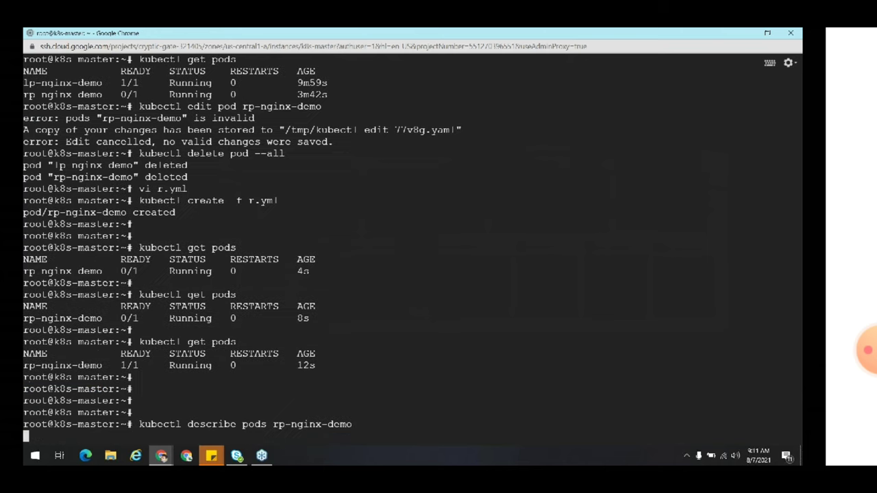
pyautogui.press('Return')
pyautogui.press('Return')
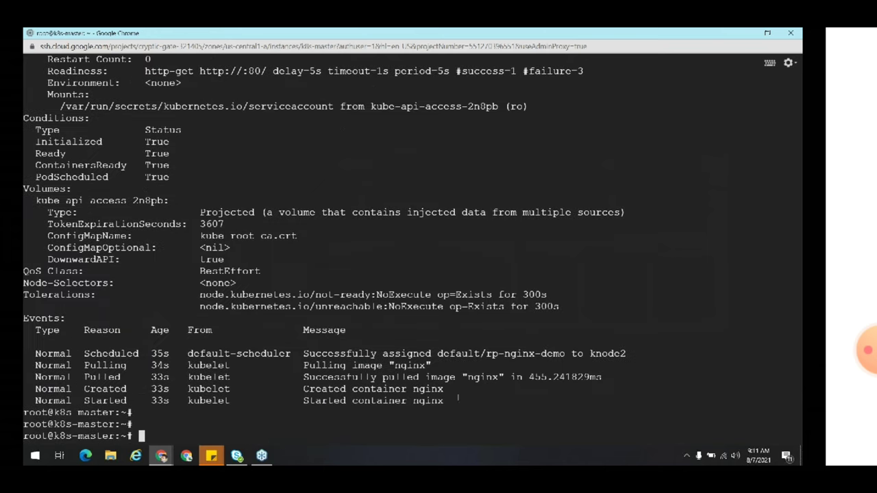
pyautogui.moveTo(451, 395); pyautogui.dragTo(25, 330)
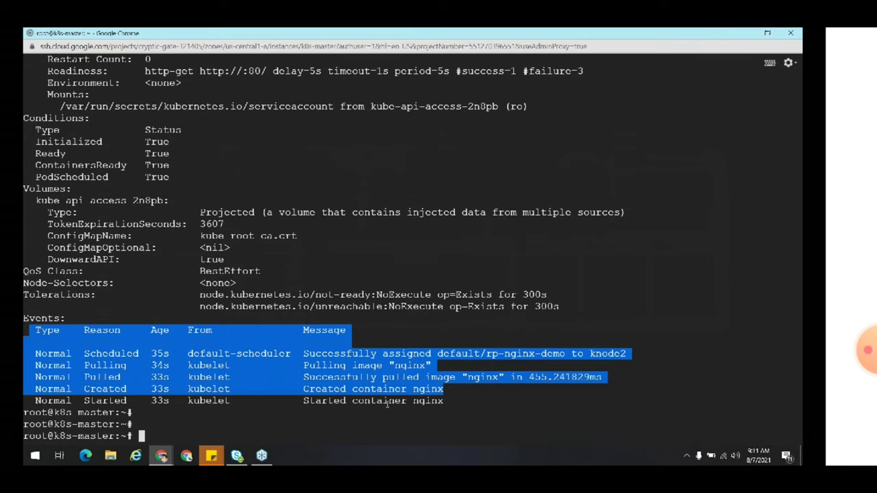
pyautogui.click(324, 409)
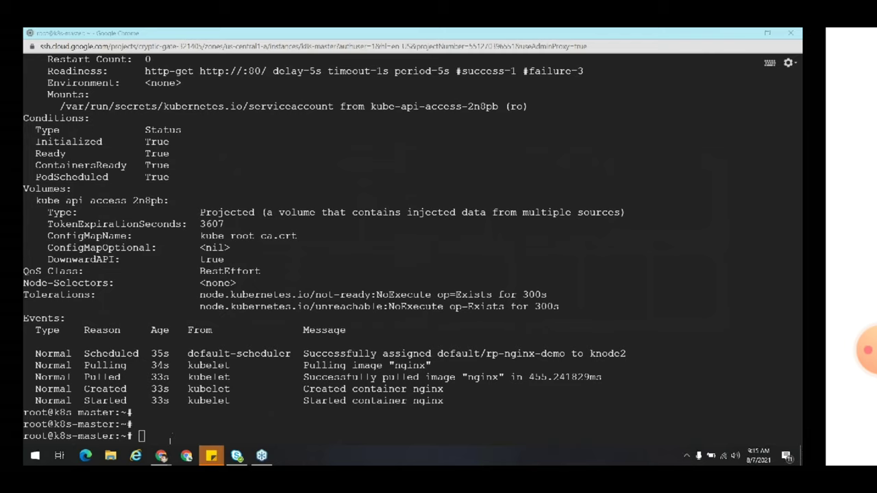
pyautogui.moveTo(163, 460)
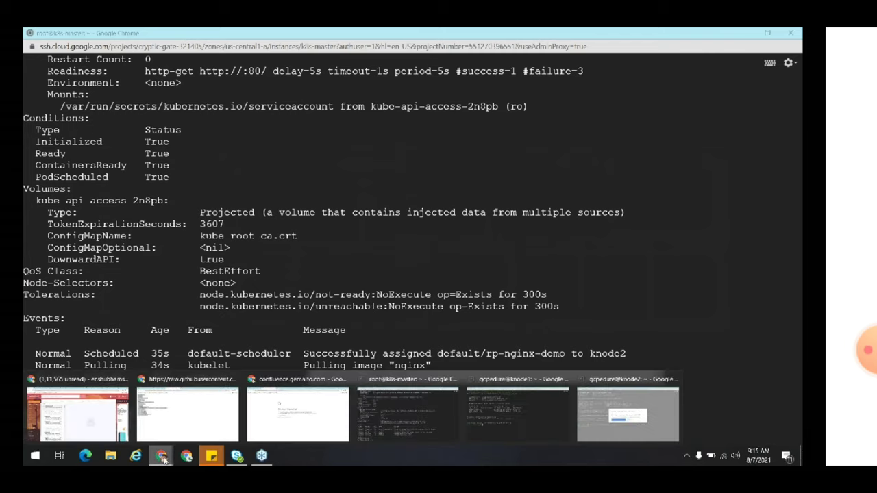
# Step: Go back in the browser to the GitHub probes folder and open myapp.yml
pyautogui.click(164, 428)
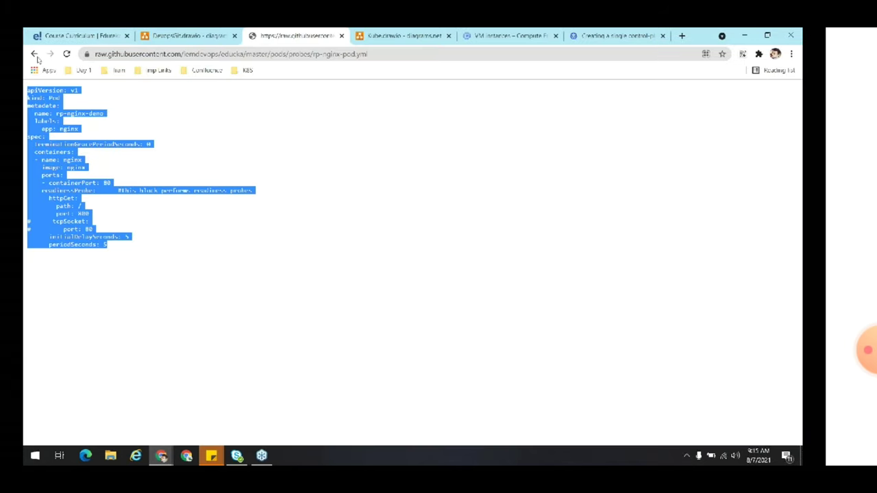
pyautogui.click(34, 55)
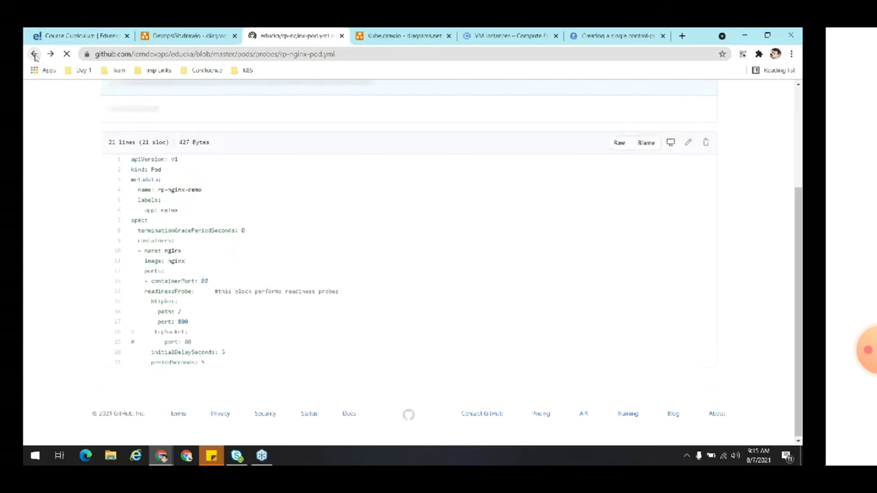
pyautogui.click(35, 55)
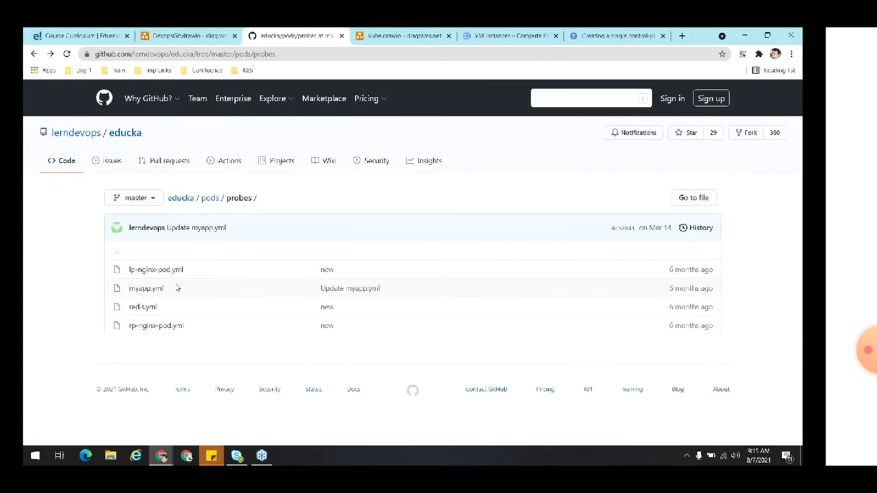
pyautogui.click(146, 288)
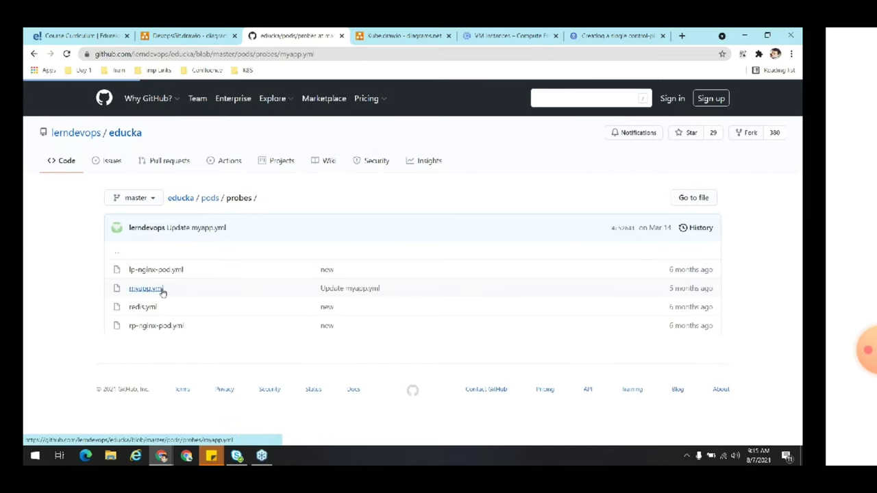
# Step: Zoom in on myapp.yml and highlight the leaddevops image name and container port 8080
pyautogui.hotkey('ctrl', '+')
pyautogui.hotkey('ctrl', '+')
pyautogui.hotkey('ctrl', '+')
pyautogui.scroll(-3, 411, 274)
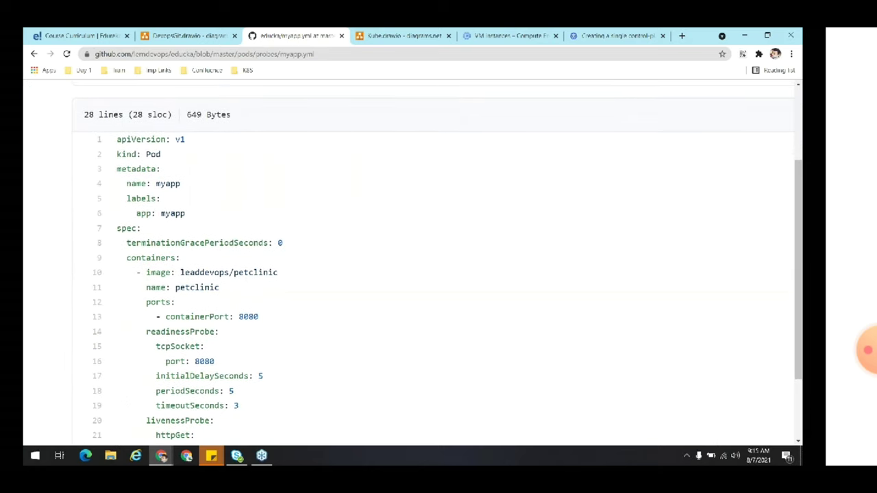
pyautogui.scroll(-2, 438, 264)
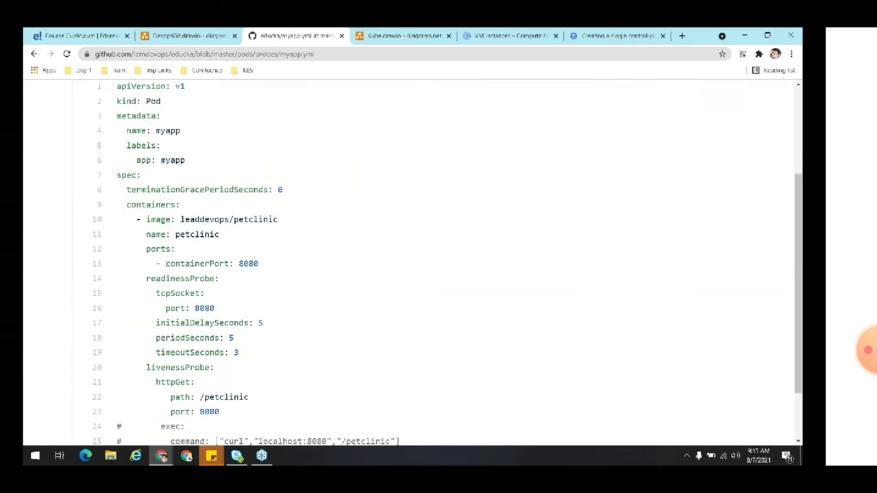
pyautogui.scroll(-1, 209, 176)
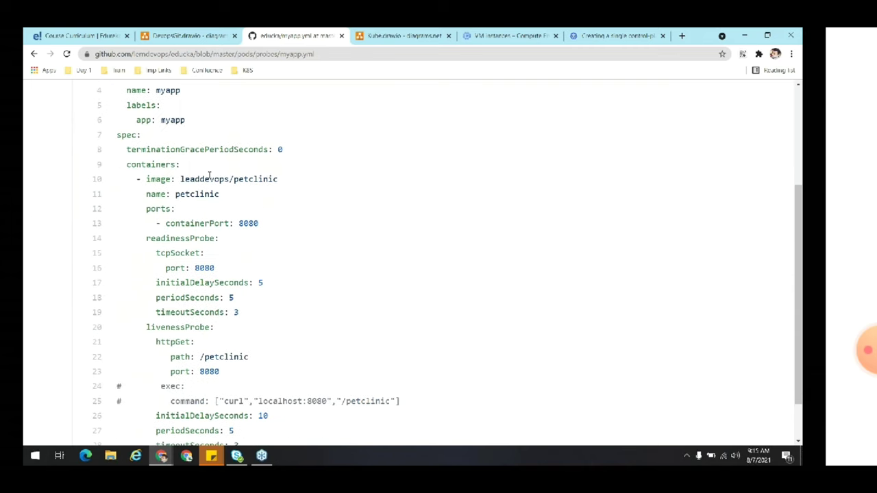
pyautogui.doubleClick(224, 181)
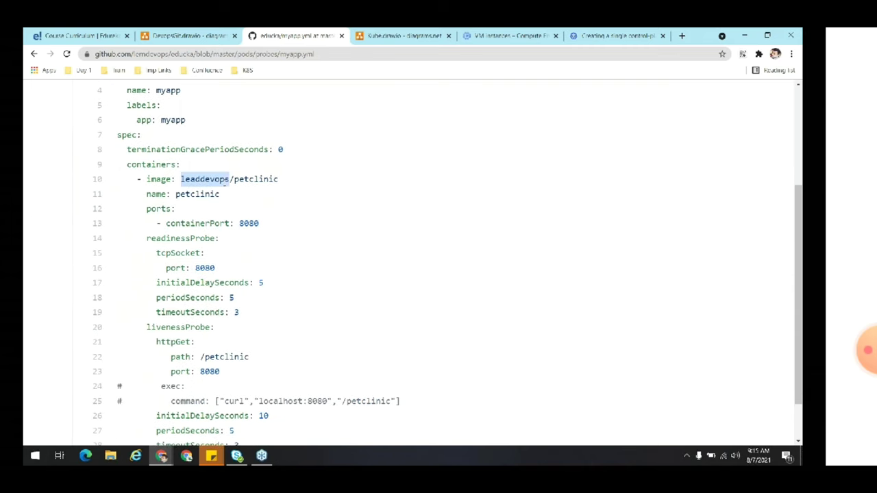
pyautogui.doubleClick(248, 224)
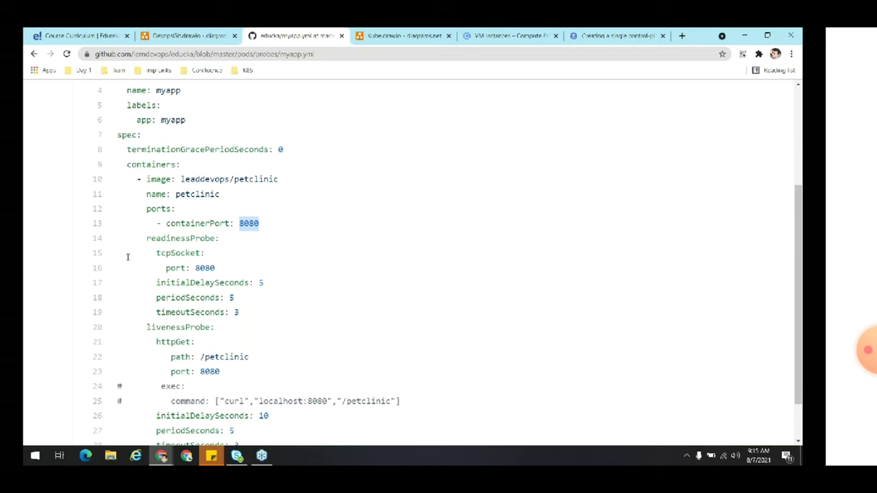
# Step: Highlight the readinessProbe and livenessProbe sections, with port 8080 and path petclinic
pyautogui.scroll(-1, 162, 250)
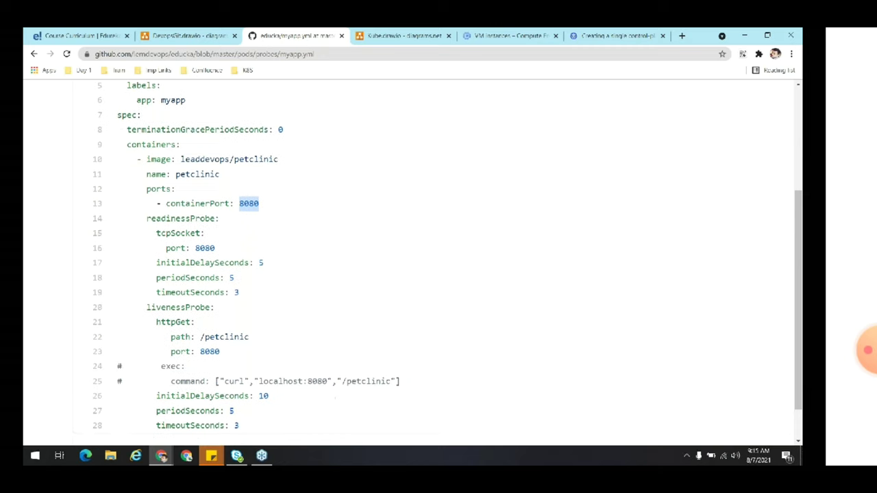
pyautogui.click(163, 218)
pyautogui.doubleClick(164, 218)
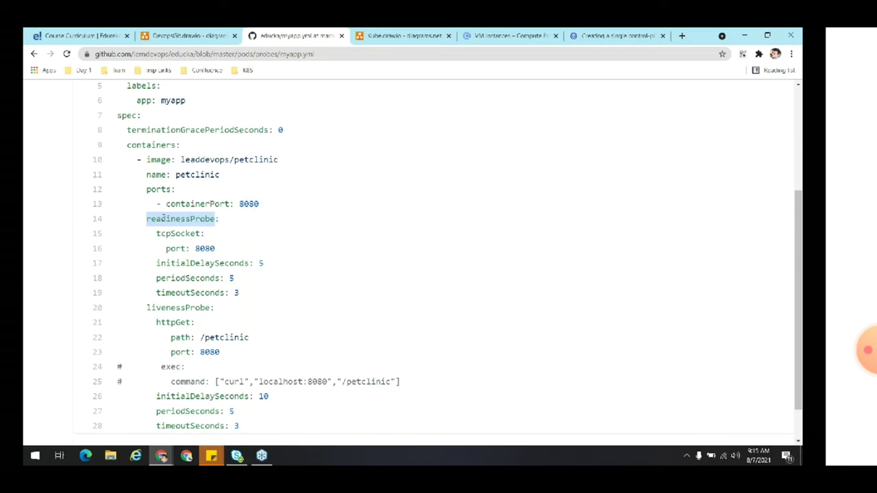
pyautogui.doubleClick(164, 307)
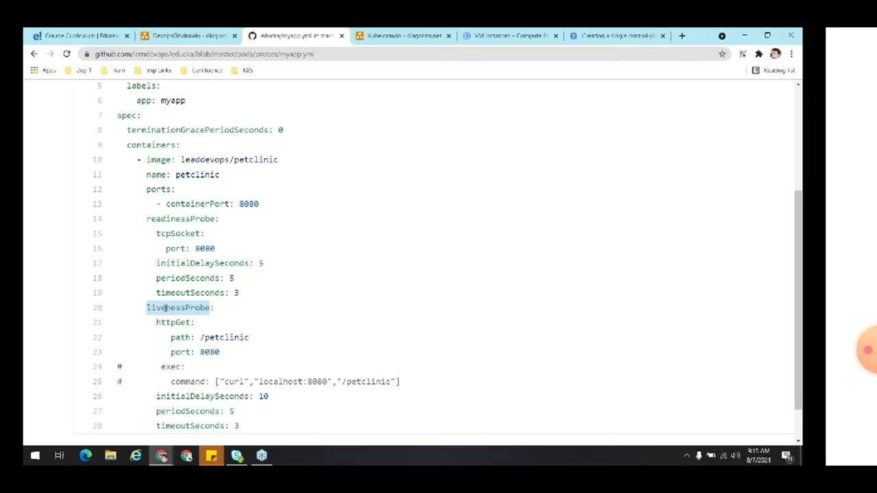
pyautogui.doubleClick(208, 351)
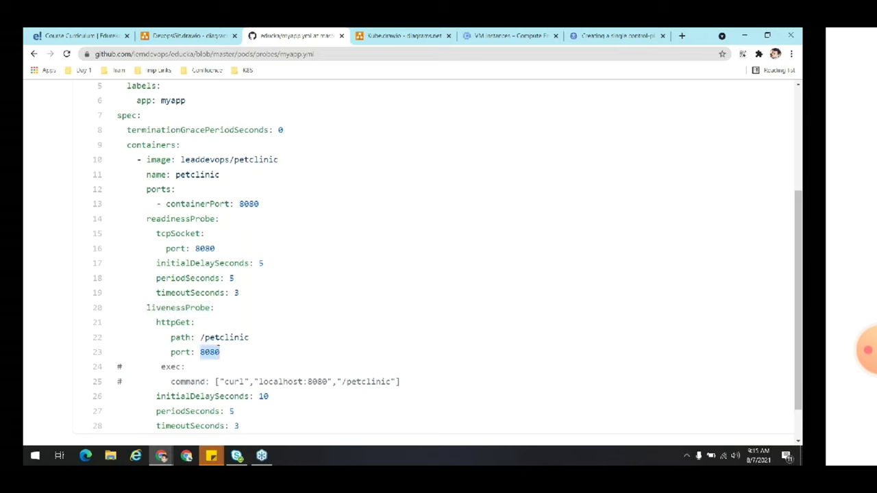
pyautogui.doubleClick(220, 343)
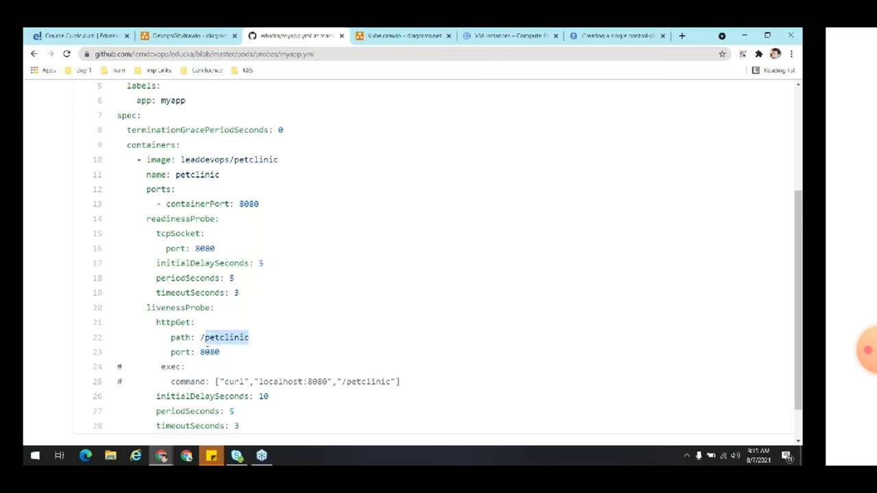
pyautogui.doubleClick(208, 352)
pyautogui.doubleClick(226, 337)
# Step: Highlight the path: /petclinic line and the commented-out exec command
pyautogui.scroll(-3, 435, 257)
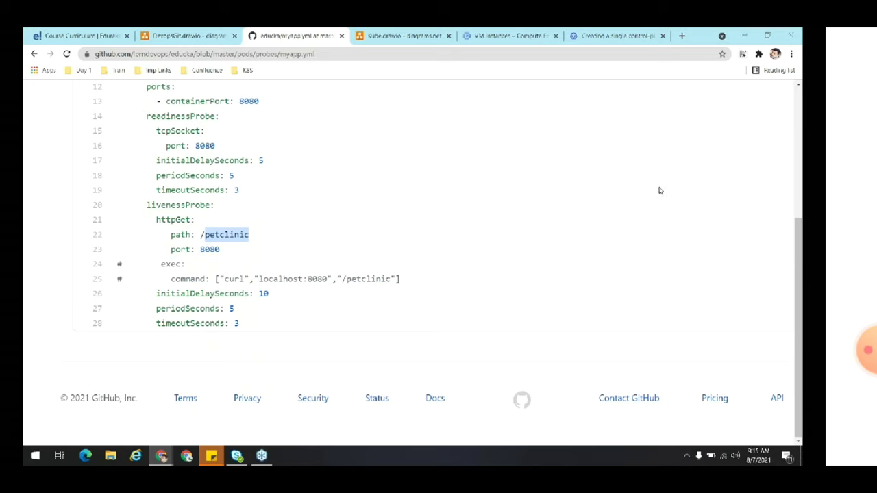
pyautogui.click(285, 281)
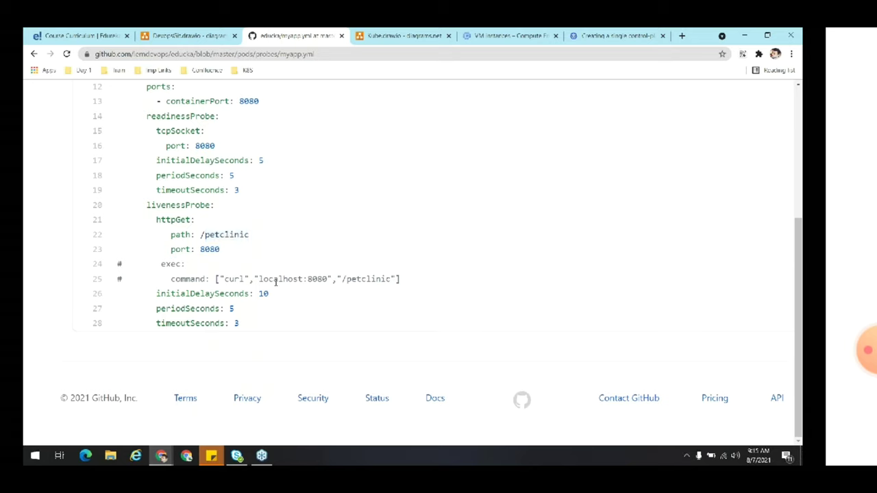
pyautogui.tripleClick(201, 235)
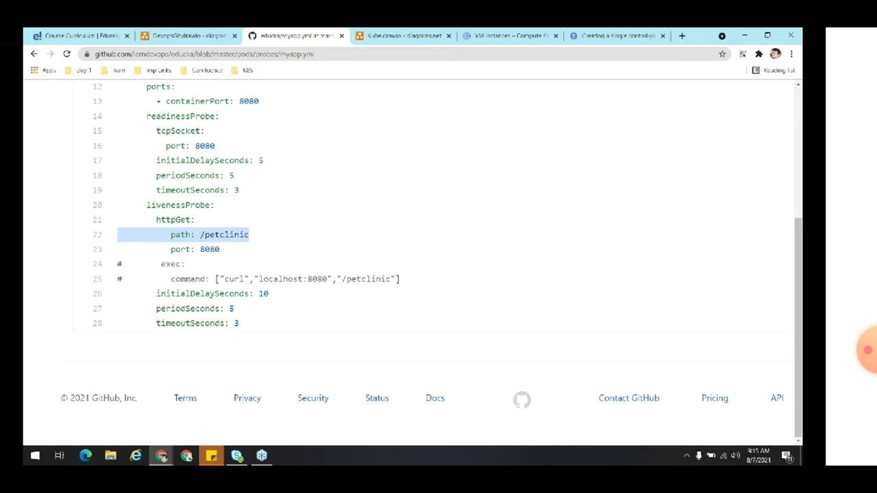
pyautogui.doubleClick(193, 281)
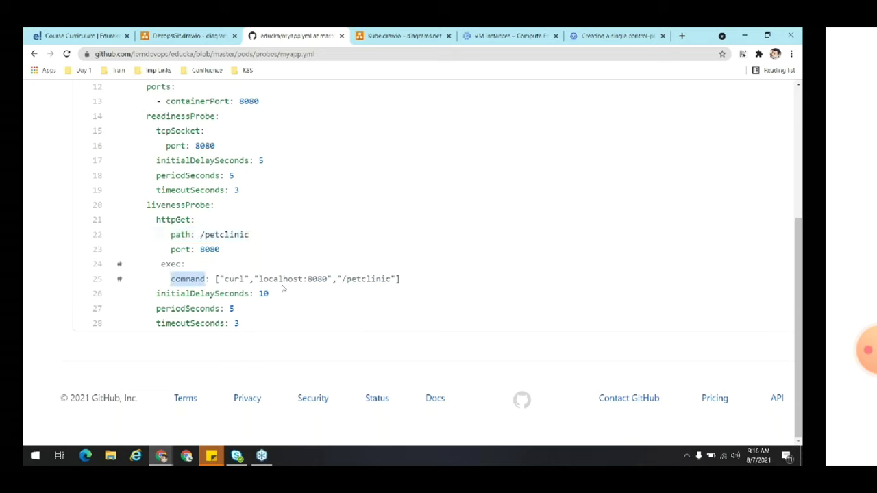
pyautogui.click(284, 289)
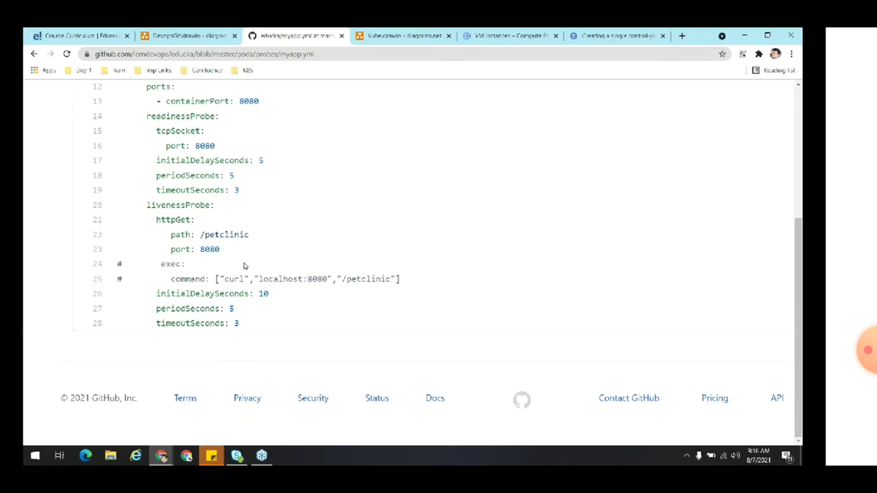
# Step: Return to the probes folder and switch to the Kube.drawio diagram's Agenda page
pyautogui.click(34, 54)
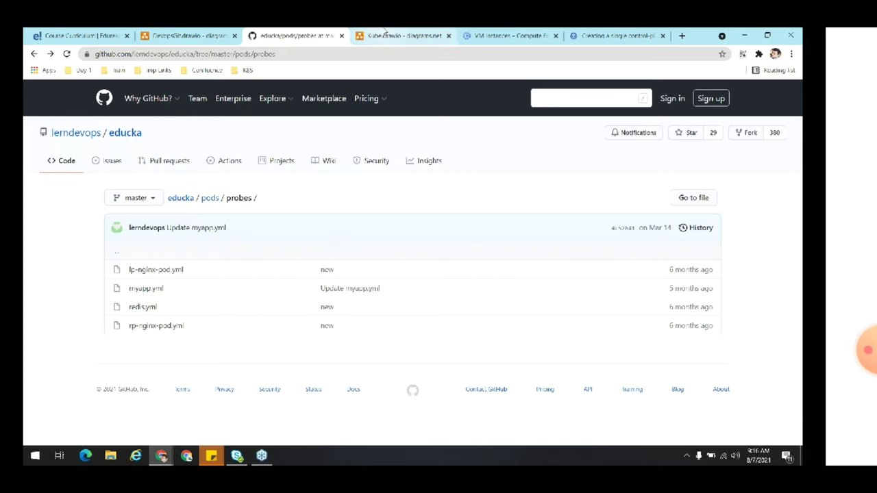
pyautogui.click(385, 34)
pyautogui.scroll(10, 349, 302)
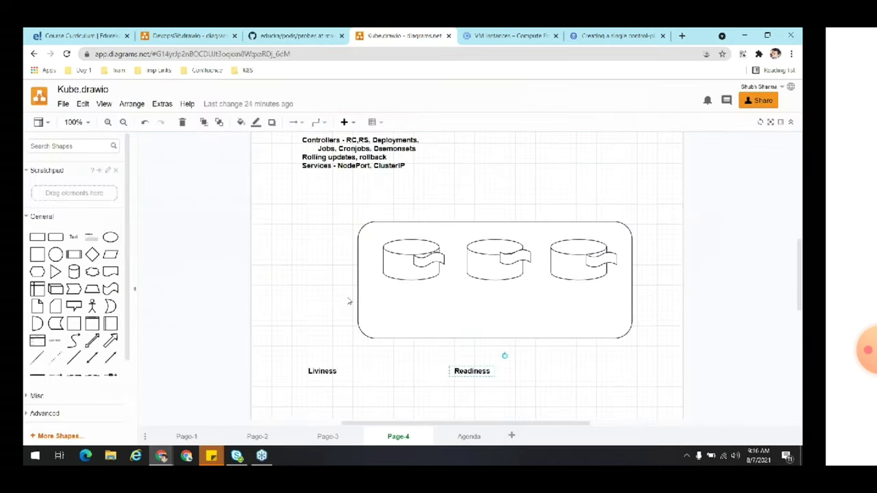
pyautogui.scroll(-4, 336, 160)
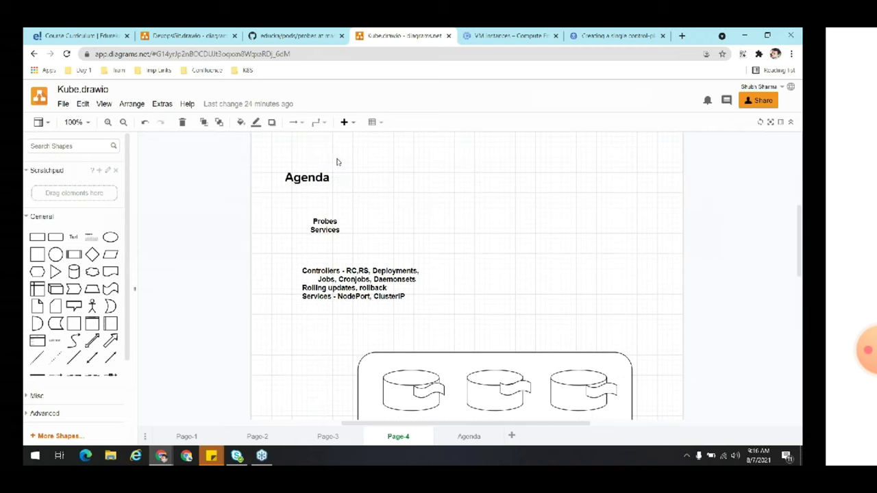
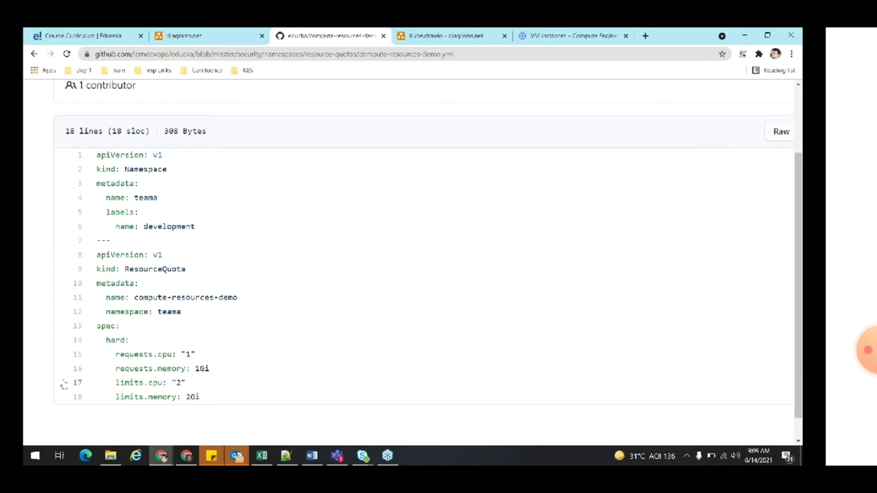
# Step: Zoom out the view and bring up a fresh prompt in the k8s-master SSH terminal
pyautogui.scroll(3, 63, 385)
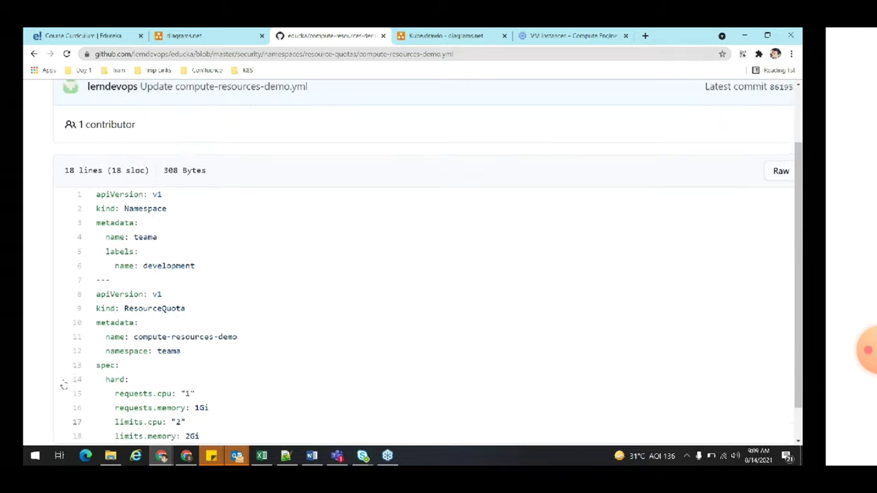
pyautogui.hotkey('ctrl', '-')
pyautogui.hotkey('ctrl', '-')
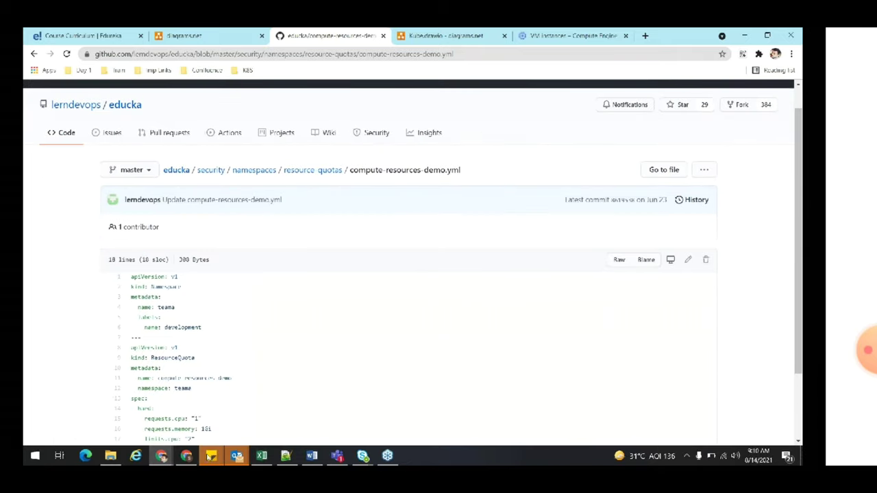
pyautogui.moveTo(162, 455)
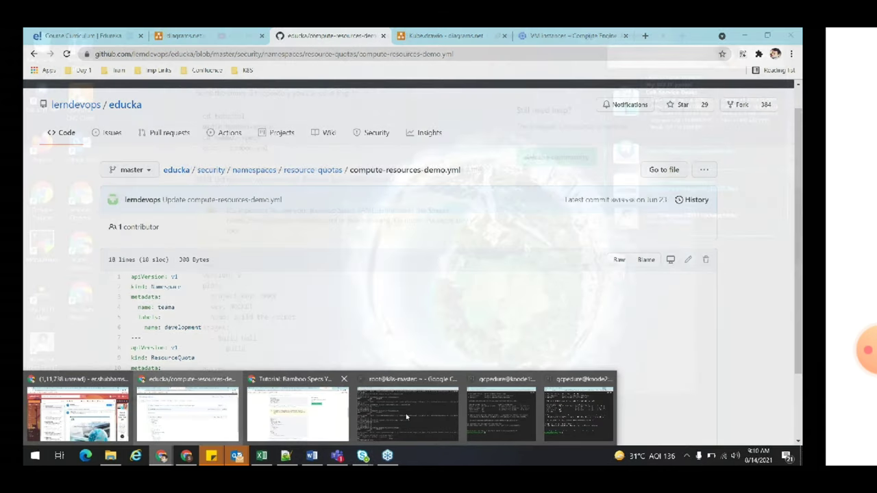
pyautogui.click(406, 411)
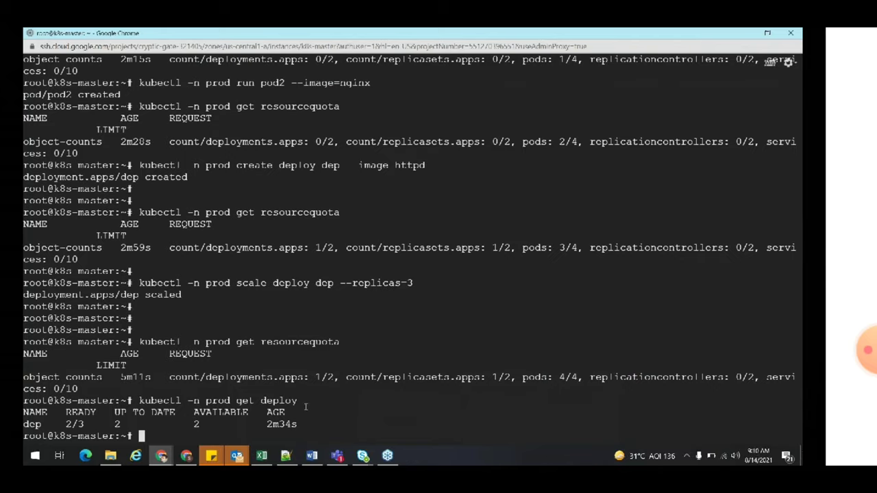
pyautogui.press('Return')
pyautogui.press('Return')
# Step: Run kubectl get pods -n kube-system and highlight the etcd pod in the listing
pyautogui.write('kubectl ')
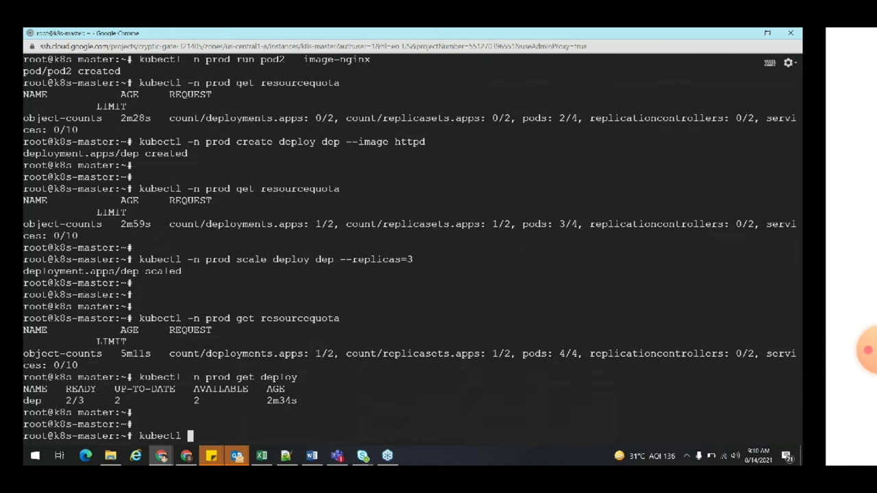
pyautogui.write('get -')
pyautogui.press('BackSpace')
pyautogui.write('pods --')
pyautogui.press('BackSpace')
pyautogui.write('n kube-ys')
pyautogui.press('BackSpace')
pyautogui.press('BackSpace')
pyautogui.write('system')
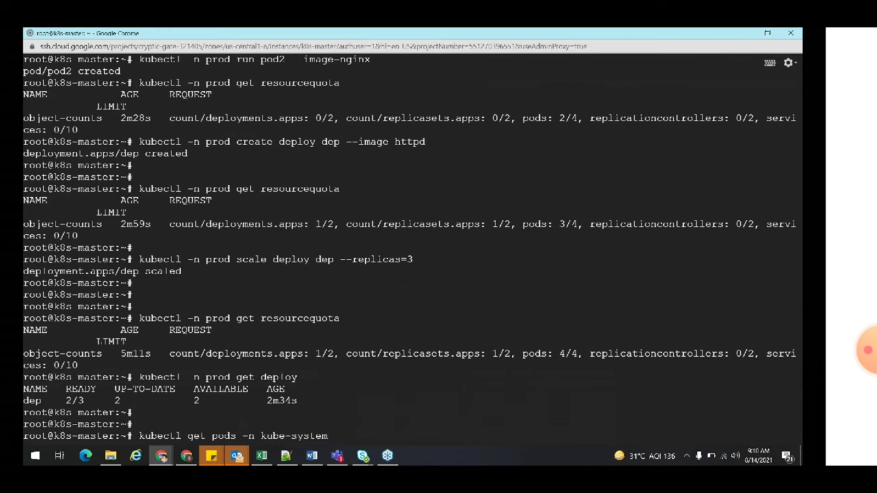
pyautogui.press('Return')
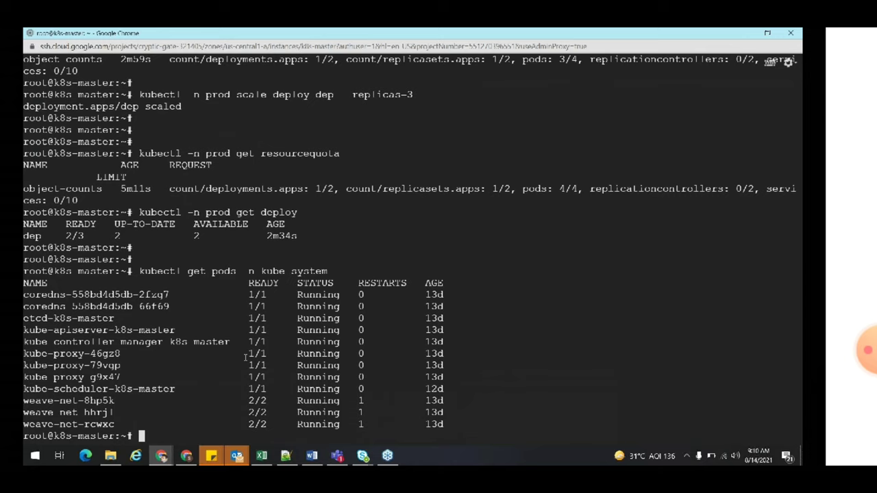
pyautogui.press('Return')
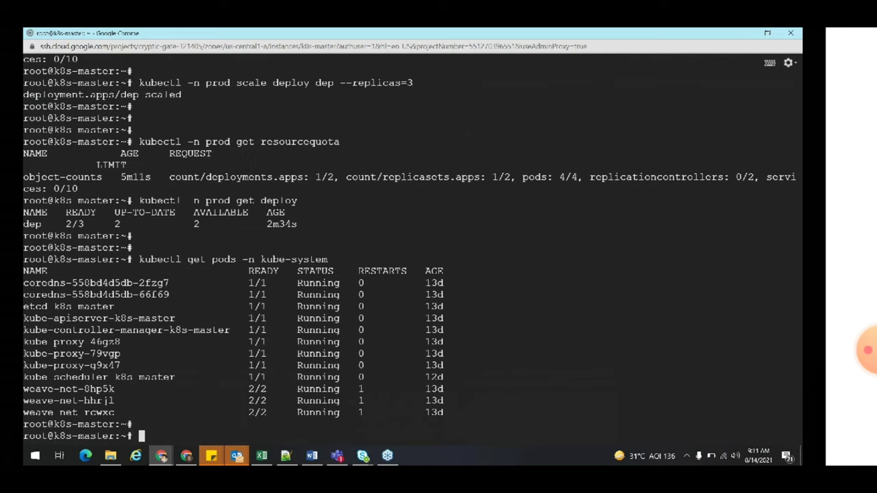
pyautogui.moveTo(24, 307); pyautogui.dragTo(114, 307)
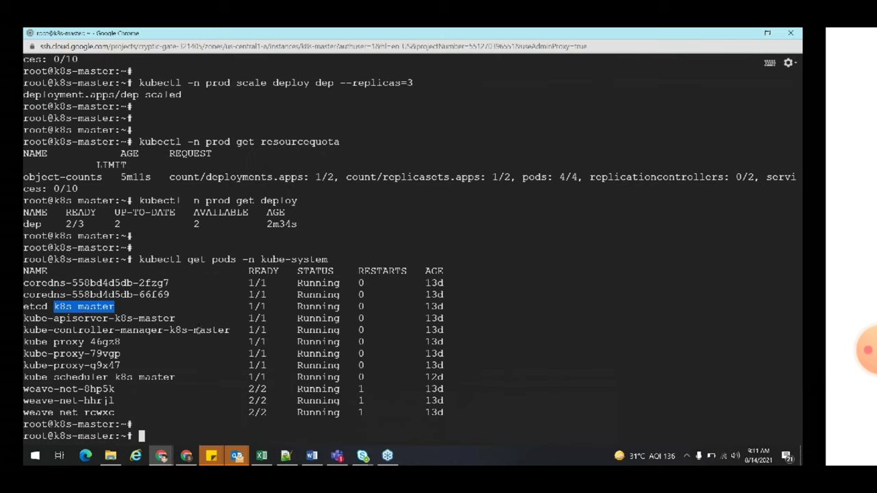
# Step: Change directory to /etc/kubernetes/manifests using Tab completion
pyautogui.click(197, 330)
pyautogui.write('cd /')
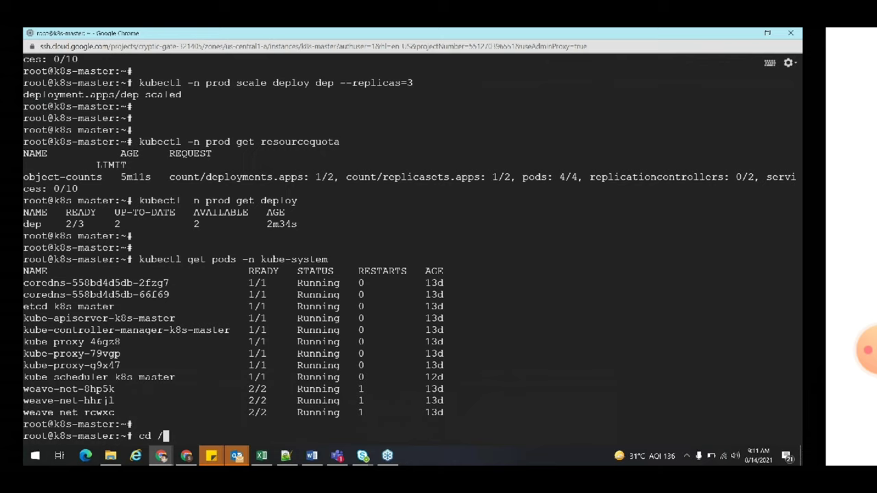
pyautogui.write('etv')
pyautogui.press('BackSpace')
pyautogui.write('c/k')
pyautogui.press('Tab')
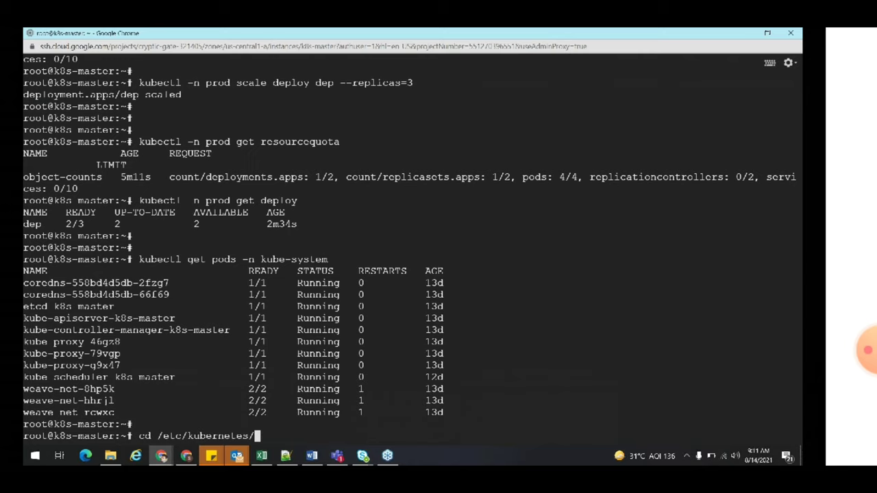
pyautogui.write('ma')
pyautogui.press('Tab')
pyautogui.press('Return')
# Step: List the manifests with ls -lqtr and prepare vi etcd.yaml at the prompt
pyautogui.write('ls -lqtr')
pyautogui.press('Return')
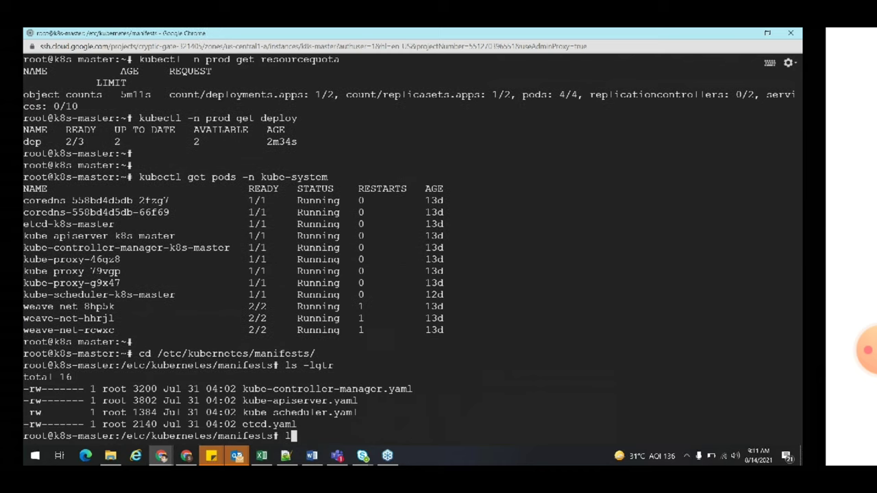
pyautogui.moveTo(243, 424); pyautogui.dragTo(296, 424)
pyautogui.hotkey('ctrl', 'c')
pyautogui.write('vi')
pyautogui.hotkey('ctrl', 'v')
# Step: Open etcd.yaml in vi and copy its --cert-file line
pyautogui.press('Return')
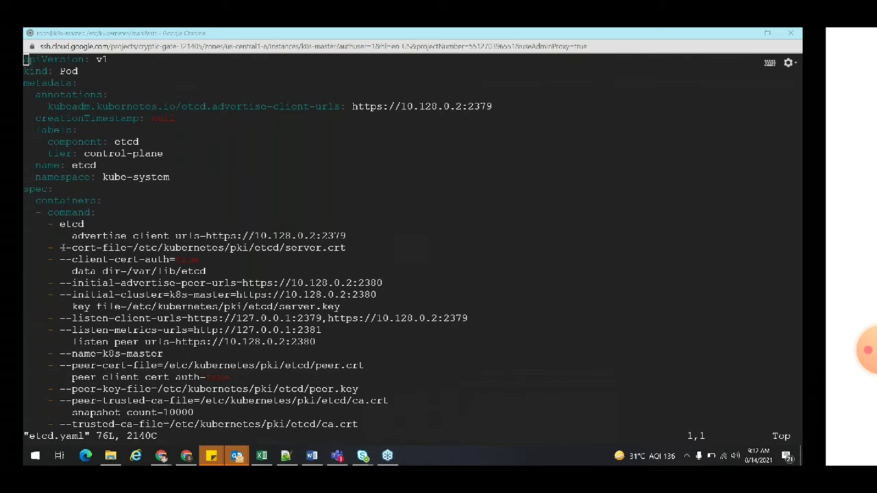
pyautogui.moveTo(61, 248); pyautogui.dragTo(346, 248)
pyautogui.hotkey('ctrl', 'c')
# Step: Paste etcd's --cert-file and --key-file lines into the Notepad++ 'new 9' note
pyautogui.click(286, 456)
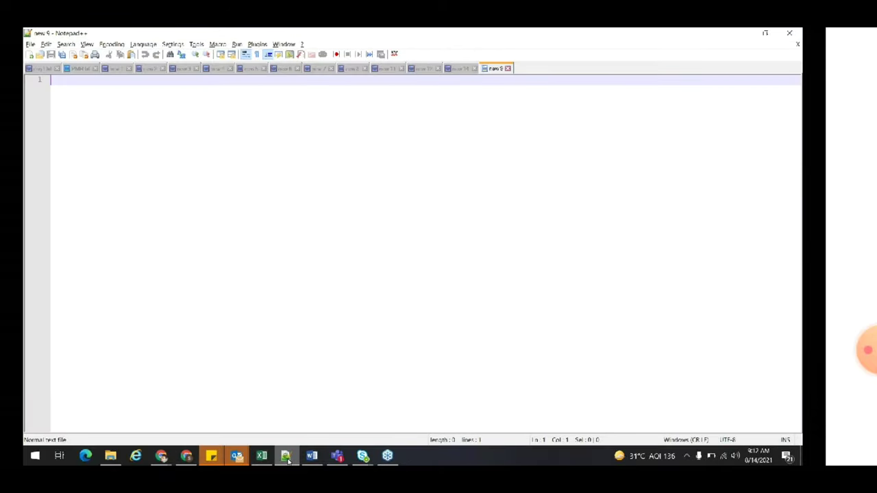
pyautogui.hotkey('ctrl', 'v')
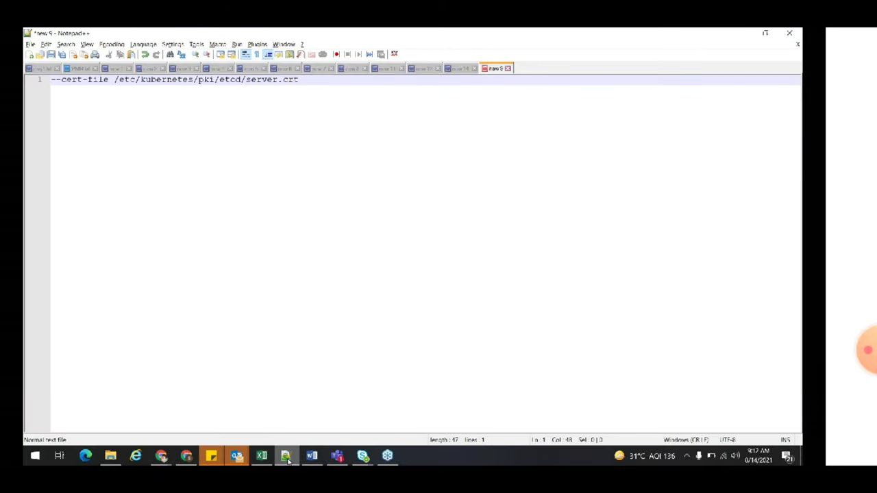
pyautogui.press('Return')
pyautogui.hotkey('alt', 'Tab')
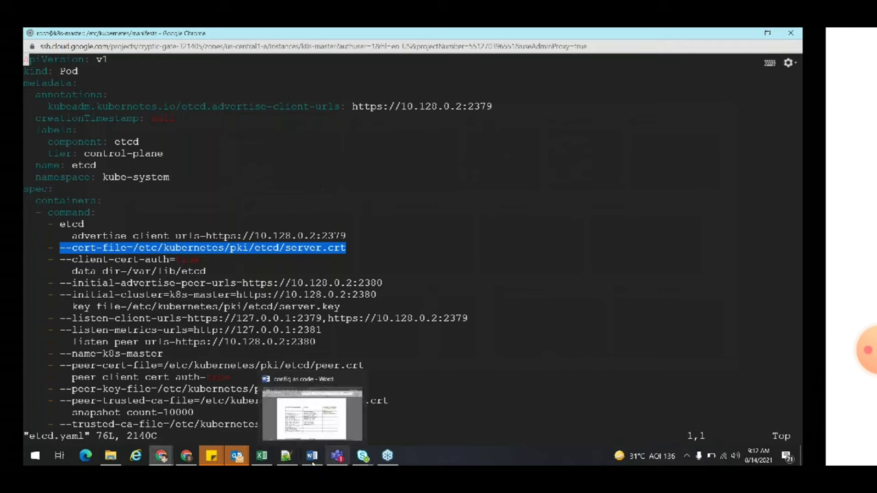
pyautogui.moveTo(62, 307); pyautogui.dragTo(343, 308)
pyautogui.hotkey('ctrl', 'c')
pyautogui.hotkey('alt', 'Tab')
pyautogui.hotkey('ctrl', 'v')
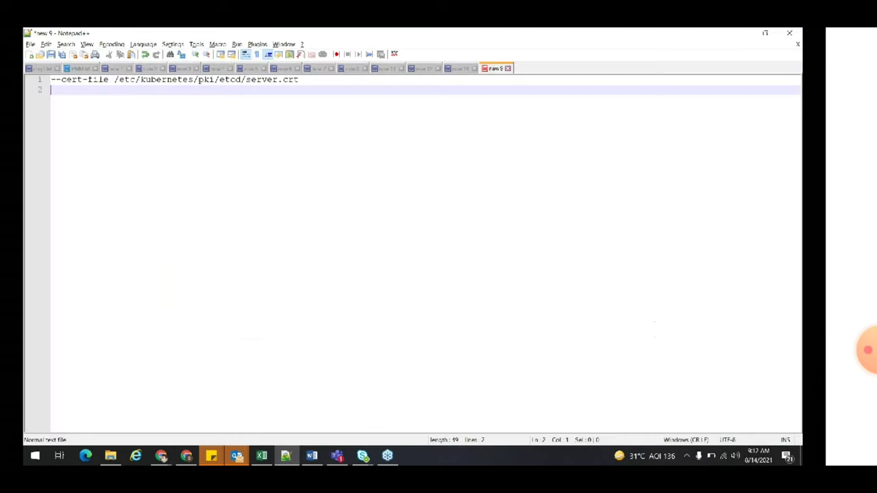
# Step: Add etcd's --trusted-ca-file line as line 3 of the note
pyautogui.hotkey('alt', 'Tab')
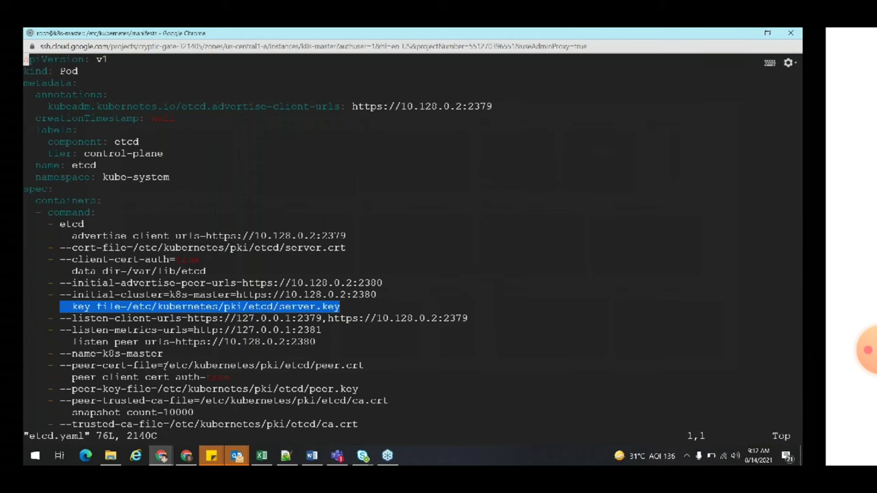
pyautogui.click(165, 365)
pyautogui.moveTo(63, 424); pyautogui.dragTo(362, 424)
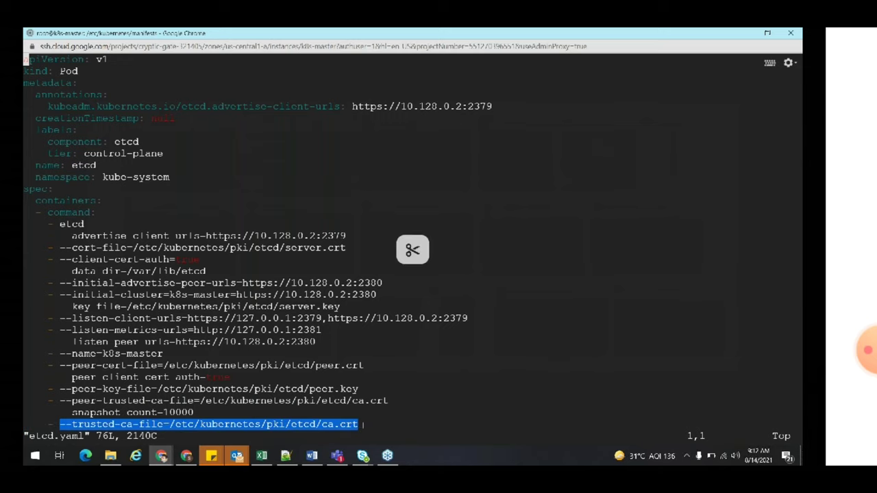
pyautogui.hotkey('alt', 'Tab')
pyautogui.press('Return')
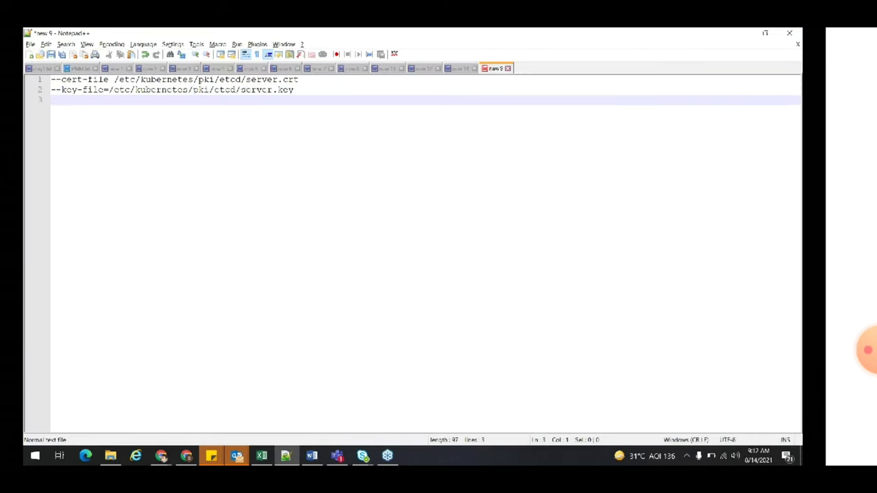
pyautogui.write('--trusted-ca-file=/etc/kubernetes/pki/etcd/ca.crt')
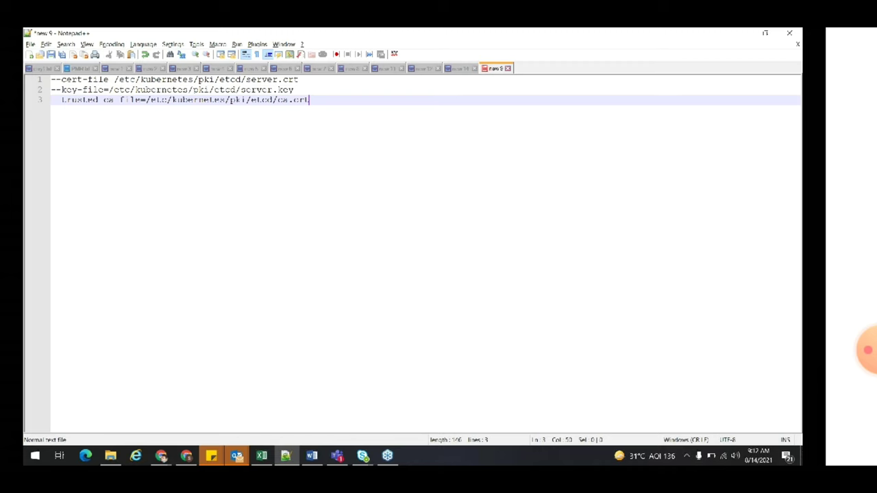
pyautogui.press('Return')
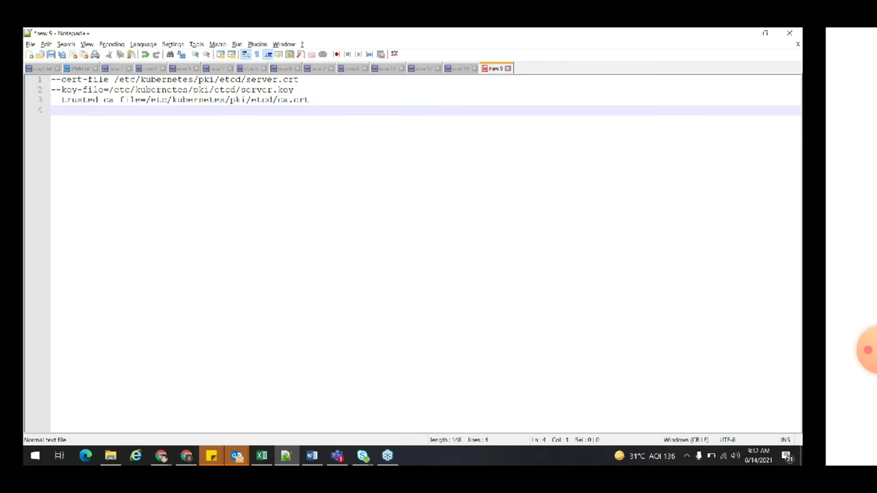
# Step: Select the advertise-client-urls 2379 line, quit vi with :q, and return to the GitHub page
pyautogui.hotkey('alt', 'Tab')
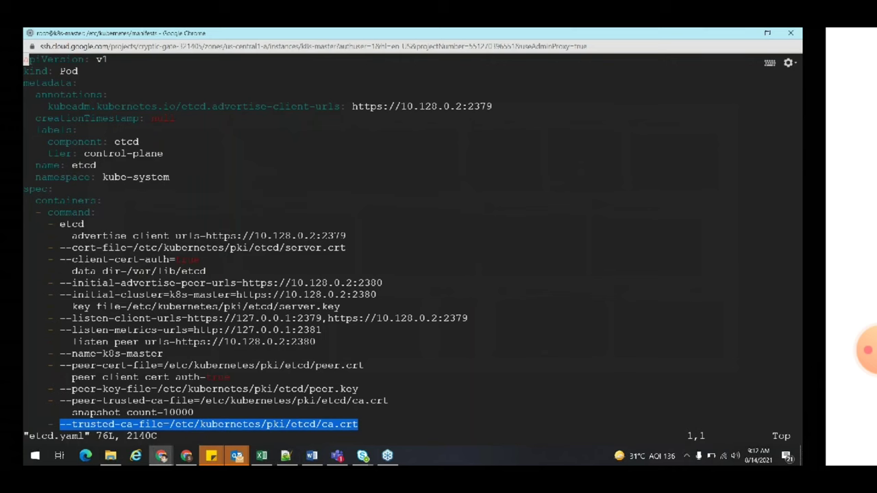
pyautogui.doubleClick(332, 235)
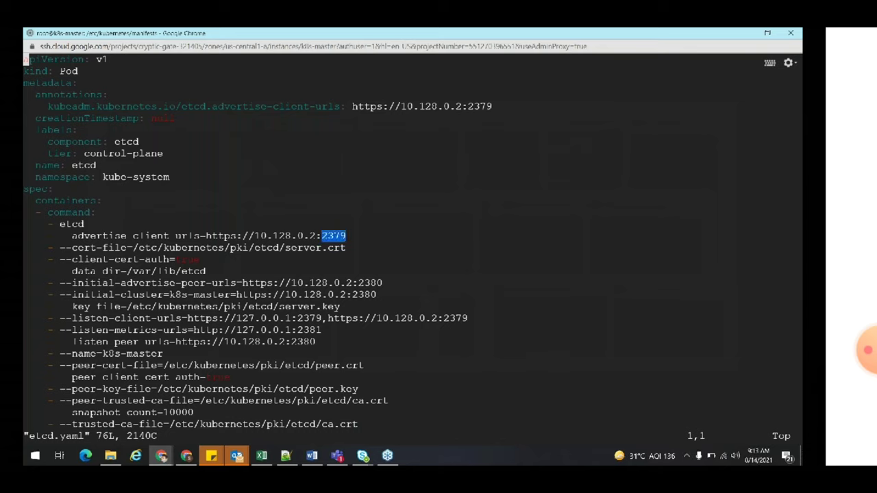
pyautogui.moveTo(320, 236); pyautogui.dragTo(60, 236)
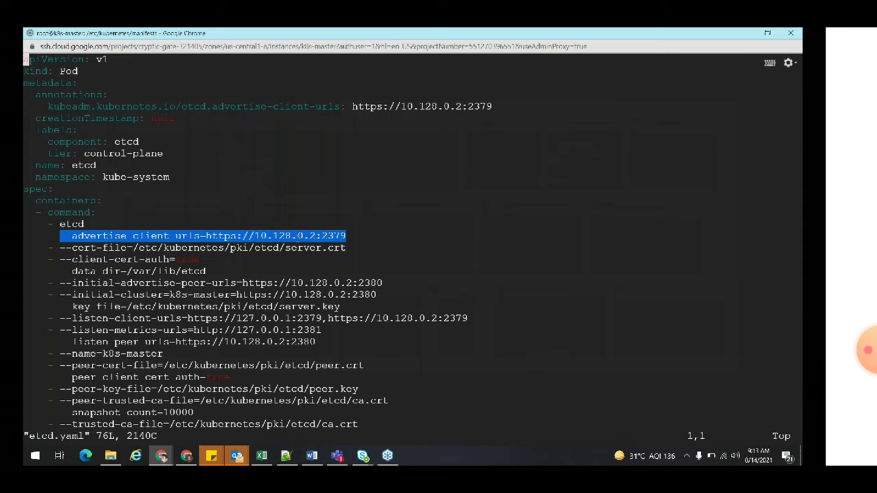
pyautogui.press('Escape')
pyautogui.write(':q')
pyautogui.press('Return')
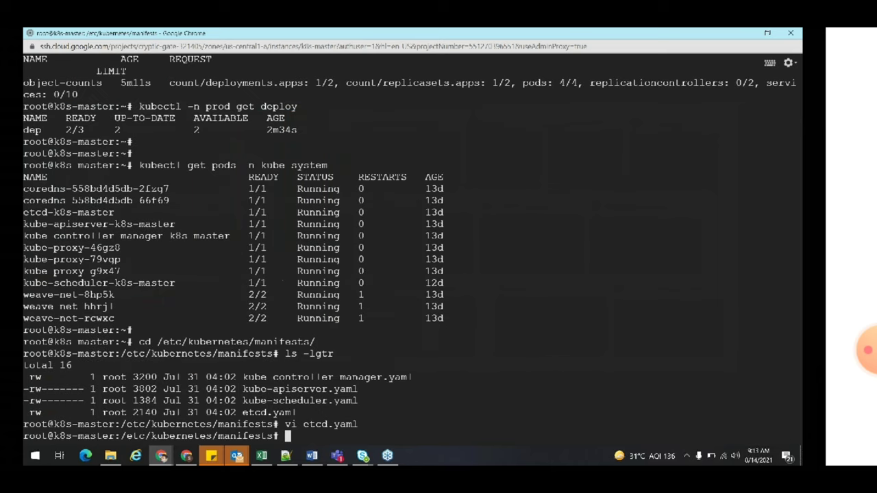
pyautogui.hotkey('alt', 'Tab')
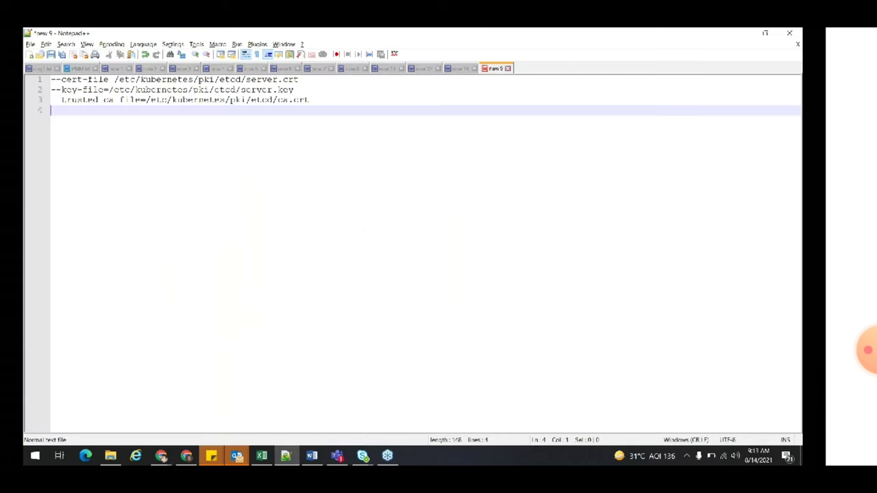
pyautogui.hotkey('alt', 'Tab')
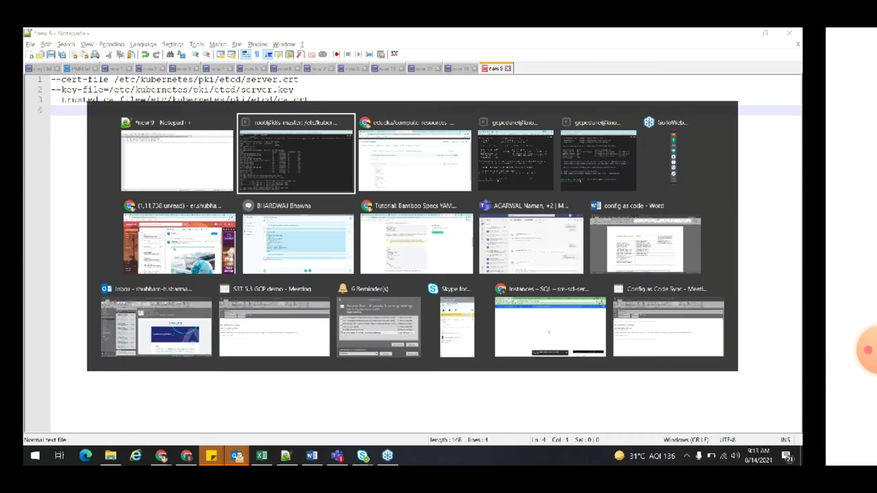
pyautogui.hotkey('alt', 'Tab')
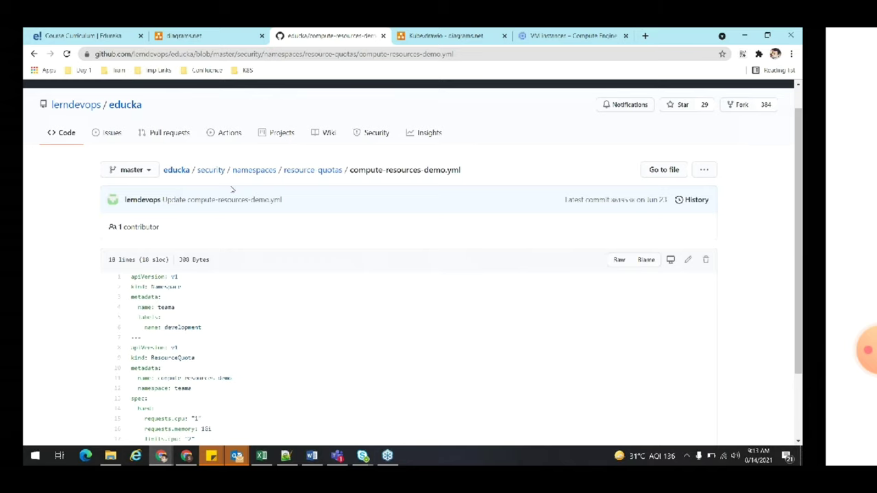
# Step: Navigate from the educka repo root to components > etcd
pyautogui.click(184, 173)
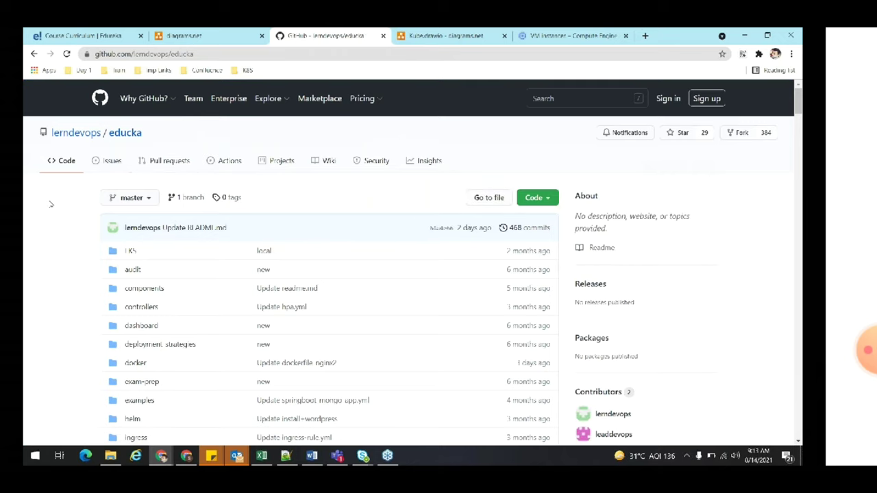
pyautogui.scroll(-3, 50, 204)
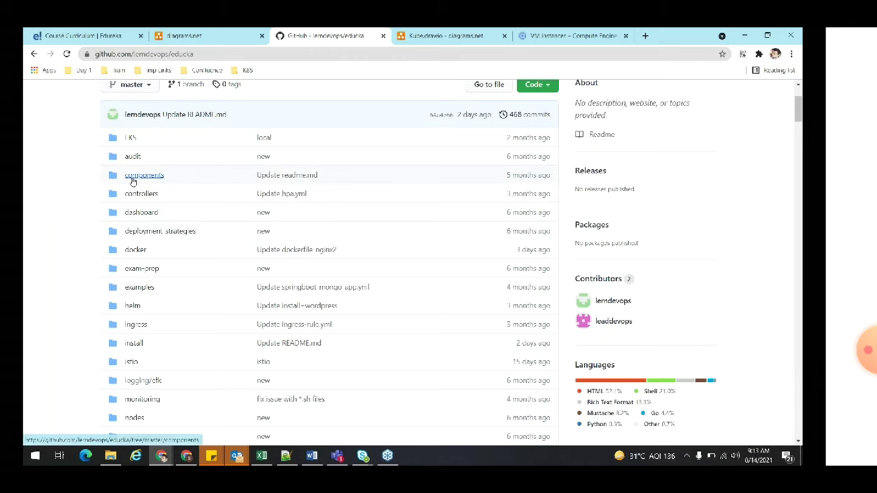
pyautogui.click(144, 175)
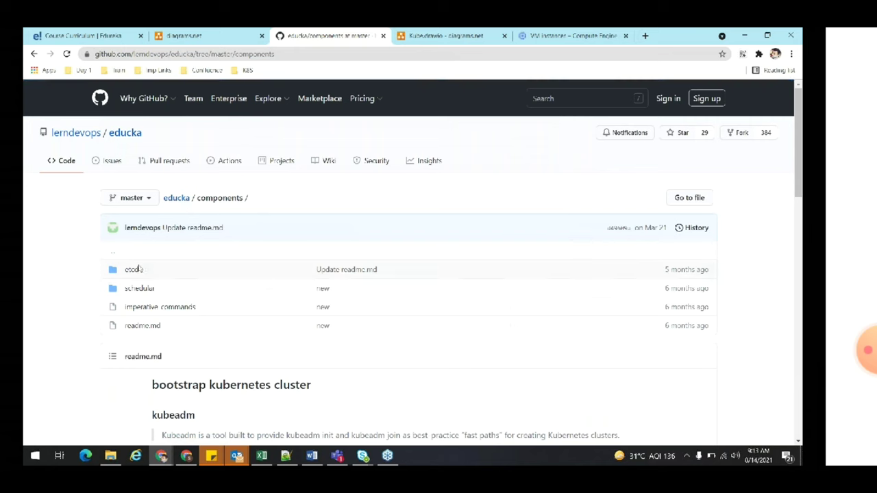
pyautogui.click(134, 268)
pyautogui.scroll(-1, 171, 277)
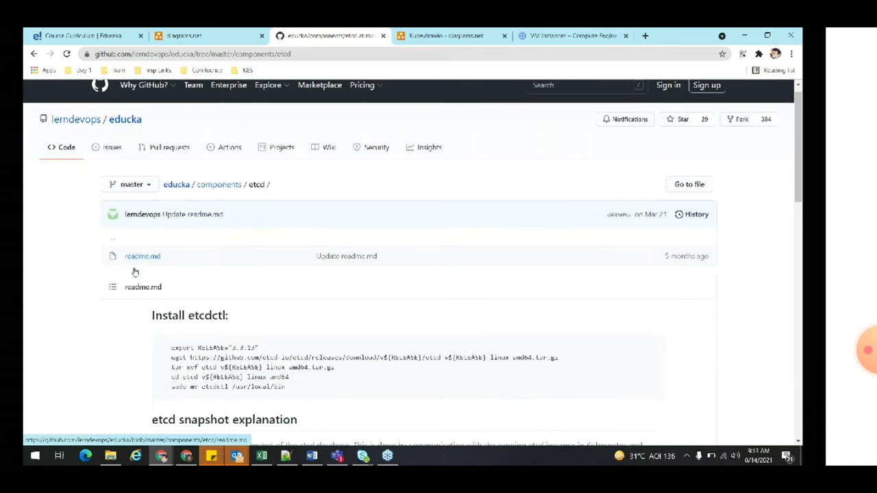
# Step: Select the Install etcdctl command block in the etcd readme
pyautogui.moveTo(171, 283); pyautogui.dragTo(244, 277)
pyautogui.doubleClick(221, 252)
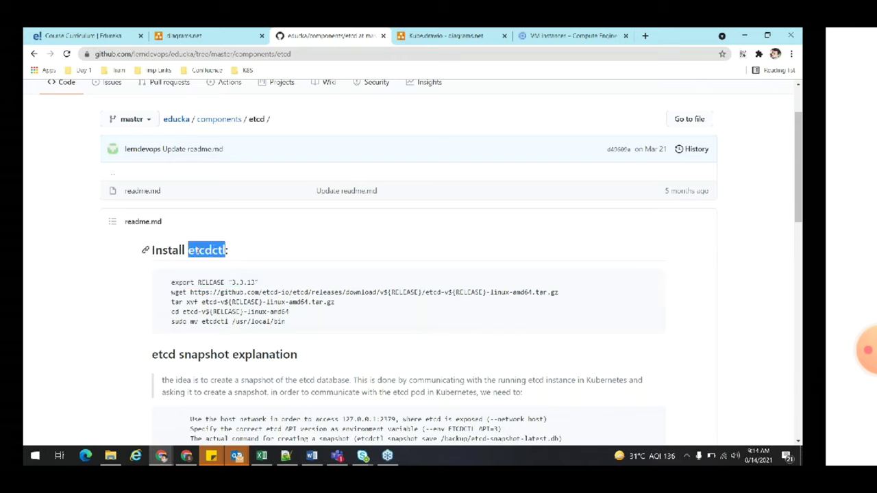
pyautogui.moveTo(228, 283); pyautogui.dragTo(259, 282)
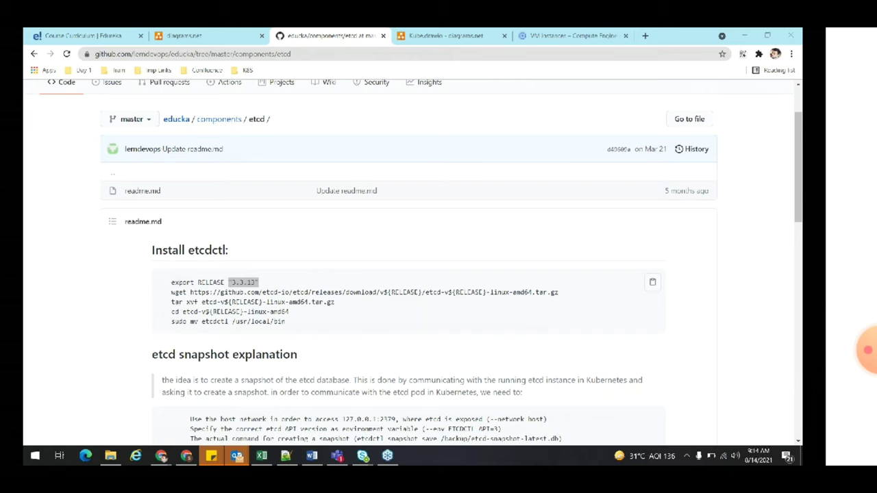
pyautogui.click(168, 281)
pyautogui.moveTo(167, 281); pyautogui.dragTo(325, 330)
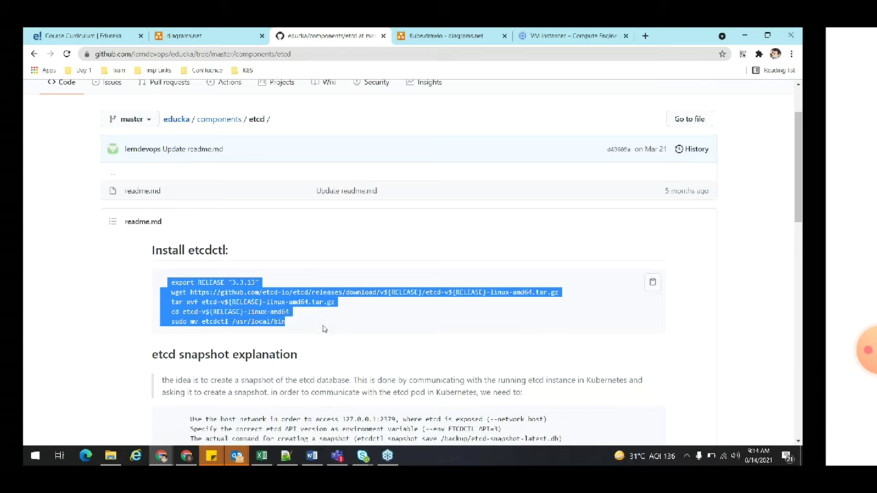
pyautogui.click(288, 327)
pyautogui.moveTo(288, 328); pyautogui.dragTo(156, 290)
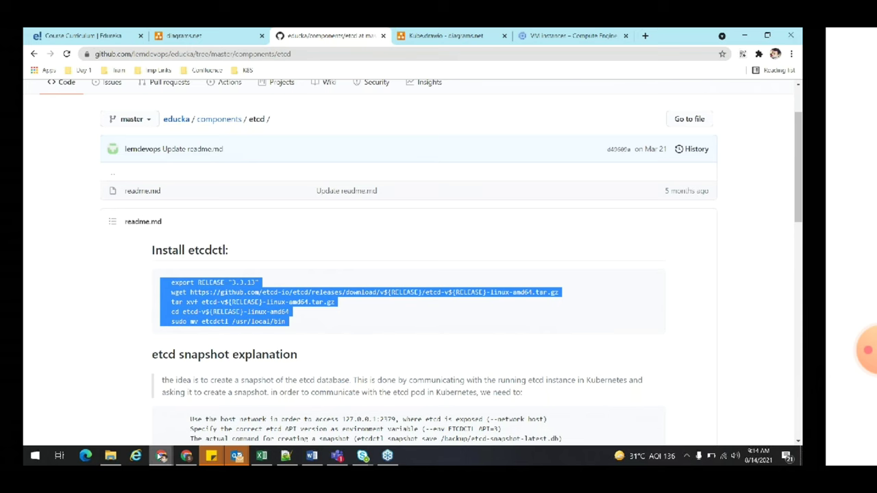
pyautogui.click(162, 455)
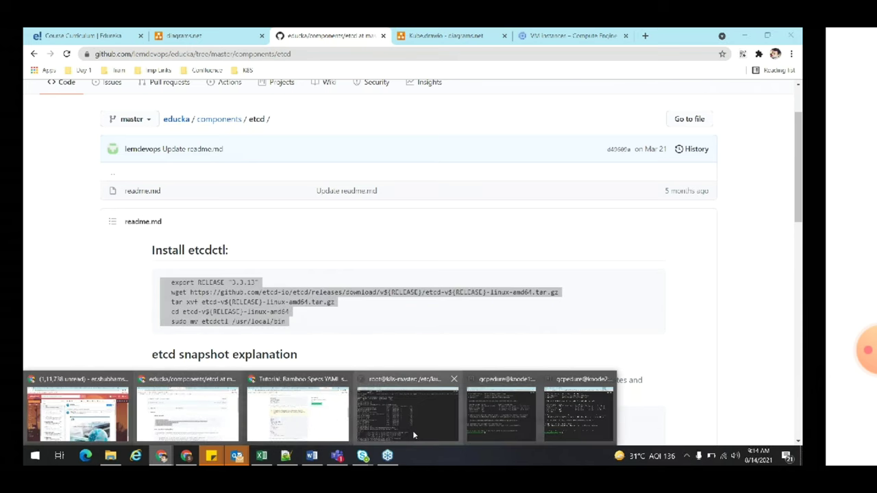
# Step: Paste and run the etcd v3.3.13 install commands on the master, then scroll the readme further
pyautogui.click(413, 430)
pyautogui.hotkey('ctrl', 'v')
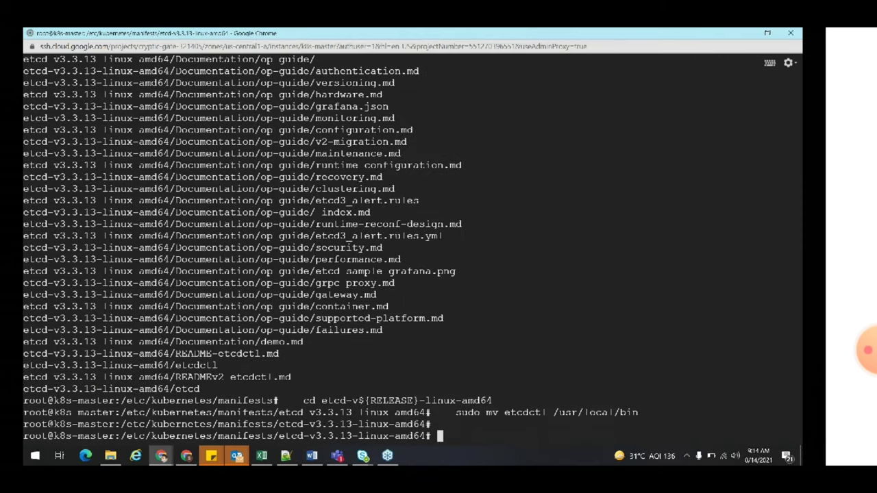
pyautogui.press('Return')
pyautogui.press('Return')
pyautogui.press('Return')
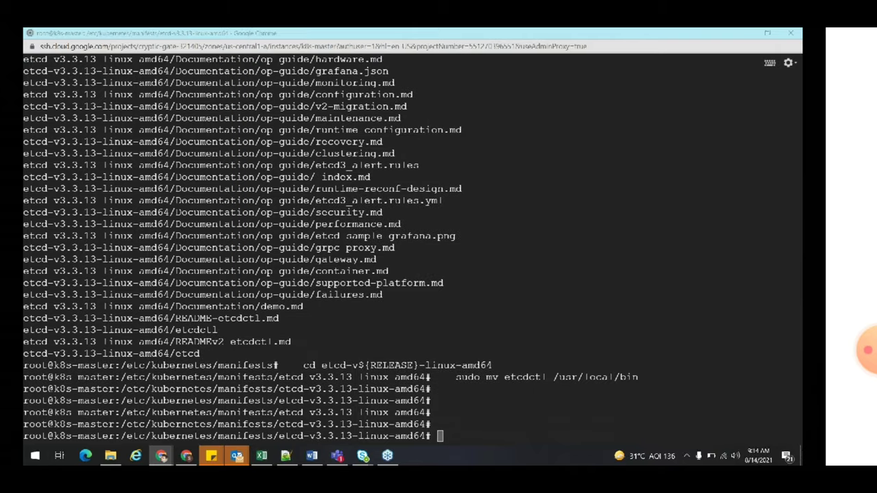
pyautogui.hotkey('alt', 'Tab')
pyautogui.scroll(-2, 411, 274)
pyautogui.scroll(-5, 411, 274)
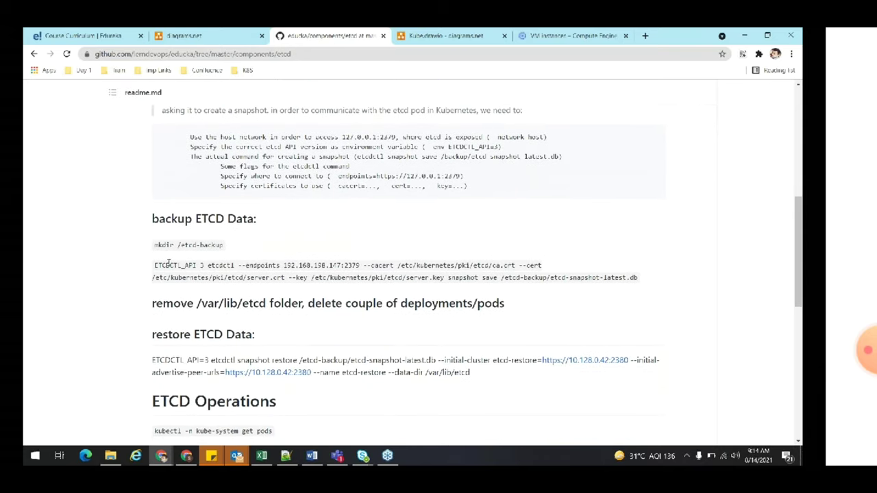
# Step: Copy the two-line ETCDCTL_API etcdctl snapshot save command into line 7 of the note
pyautogui.doubleClick(175, 265)
pyautogui.moveTo(197, 265); pyautogui.dragTo(636, 278)
pyautogui.hotkey('ctrl', 'c')
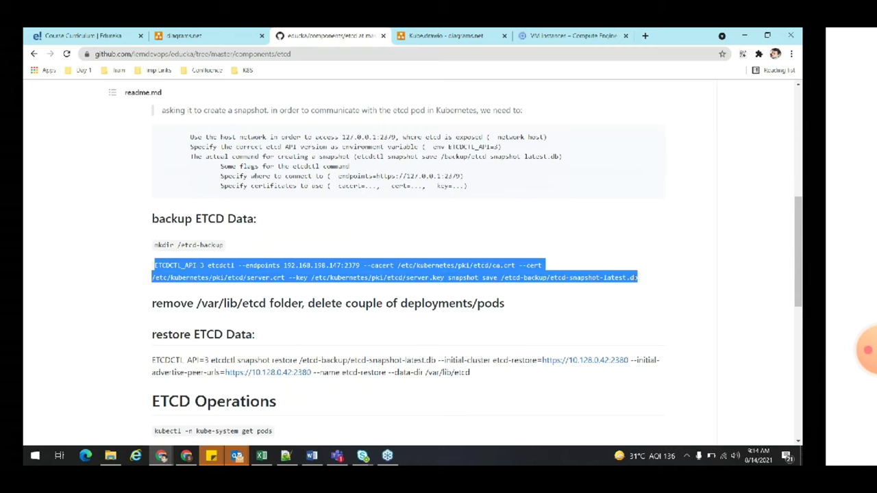
pyautogui.hotkey('alt', 'Tab')
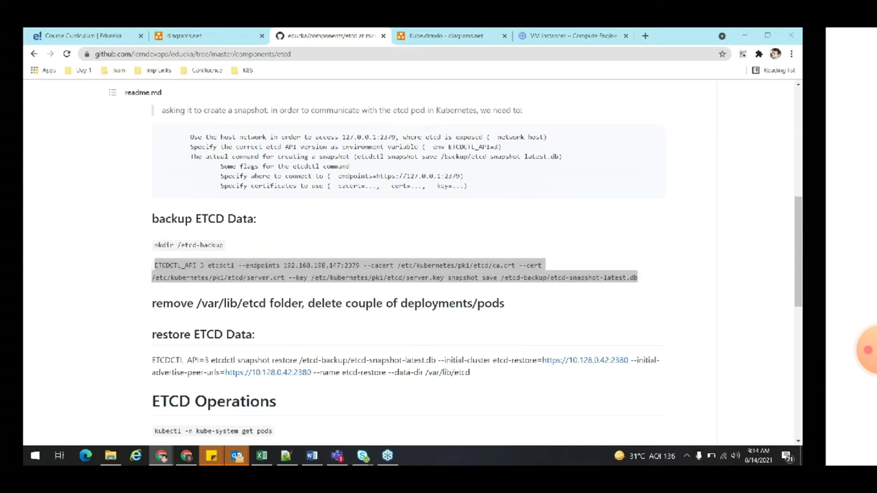
pyautogui.hotkey('ctrl', 'v')
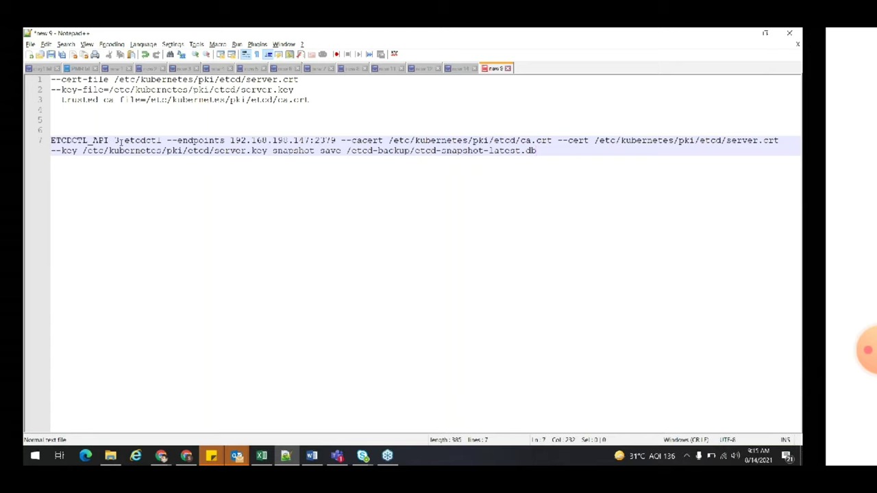
# Step: Replace endpoint 192.168.198.147 with k8s-master's internal IP 10.128.0.2 from the GCP VM instances page
pyautogui.doubleClick(79, 141)
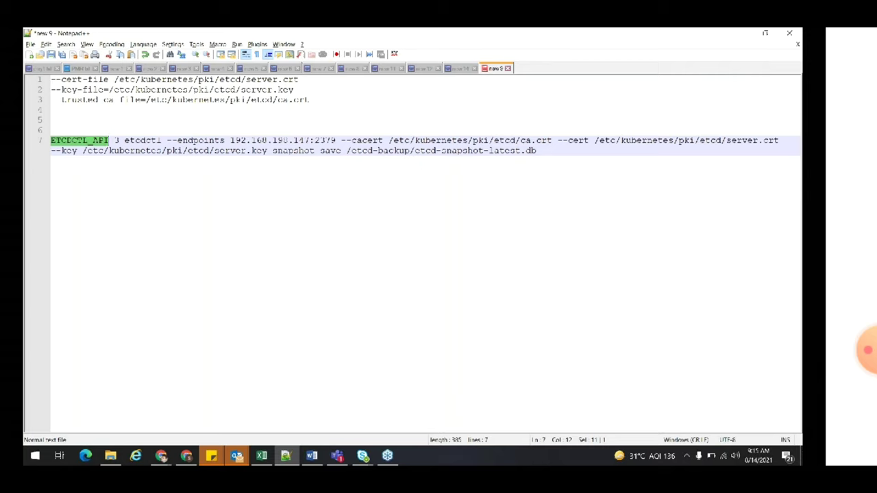
pyautogui.doubleClick(143, 141)
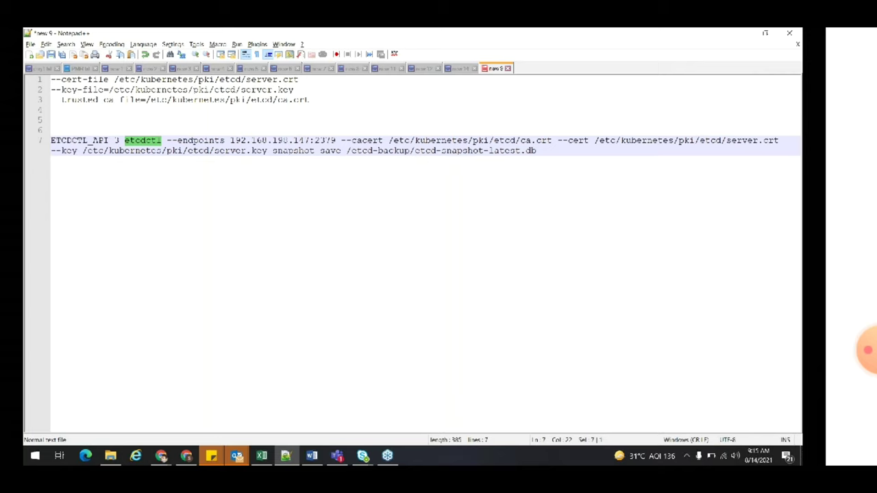
pyautogui.moveTo(231, 141); pyautogui.dragTo(312, 140)
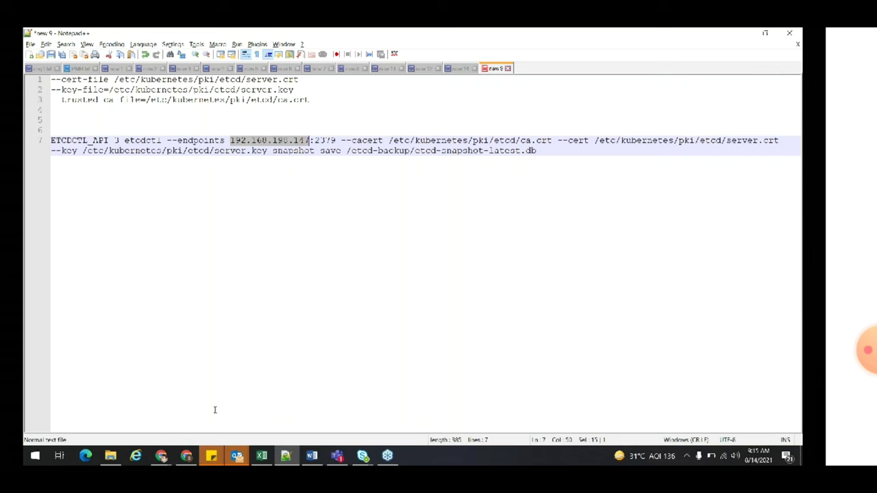
pyautogui.moveTo(161, 456)
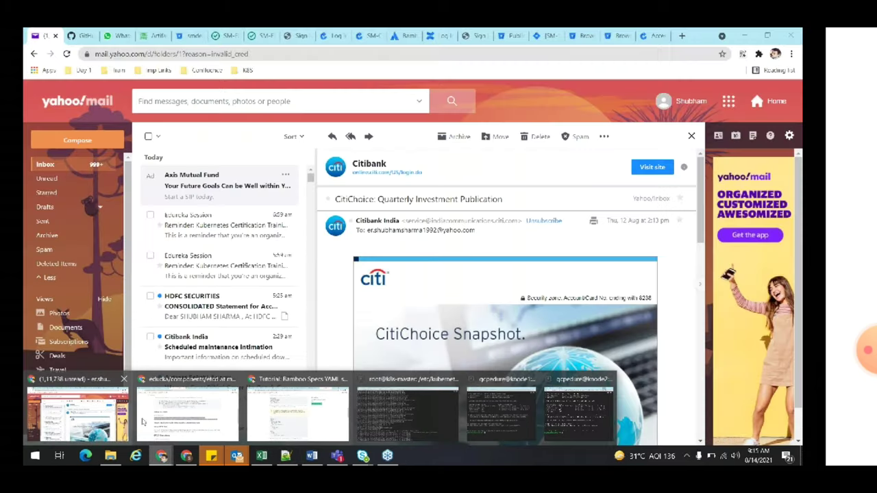
pyautogui.click(187, 414)
pyautogui.click(79, 34)
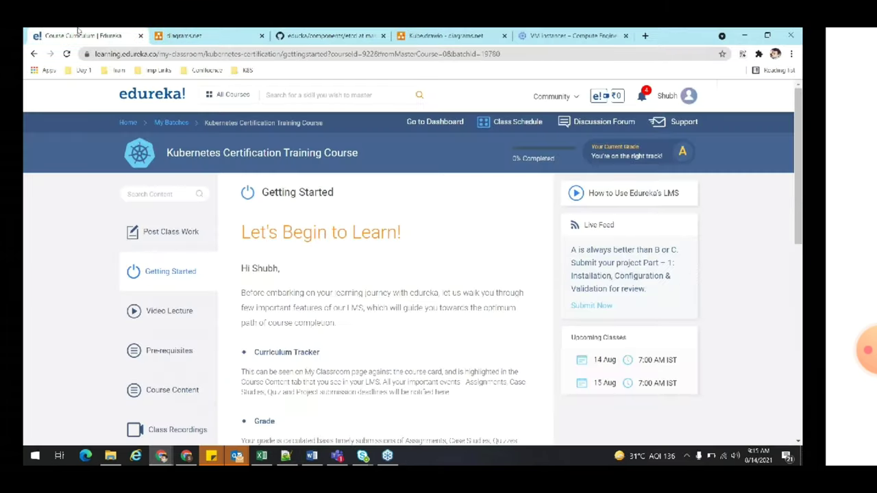
pyautogui.click(552, 36)
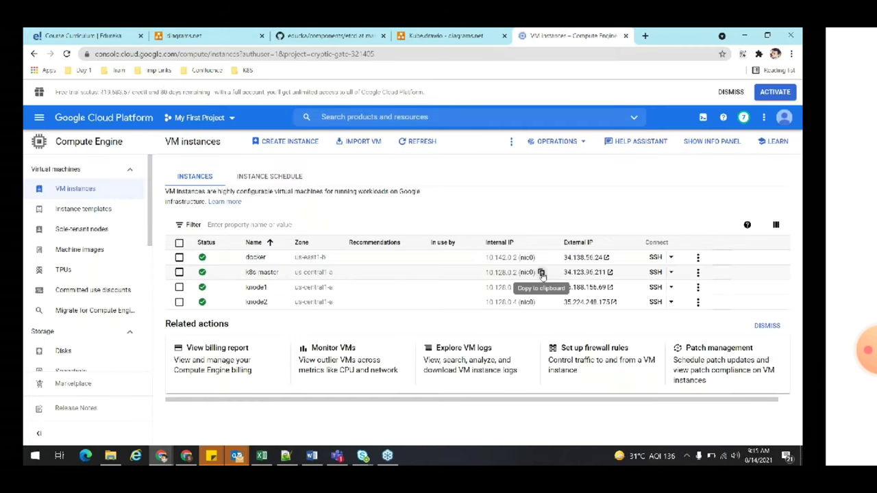
pyautogui.click(541, 273)
pyautogui.hotkey('alt', 'Tab')
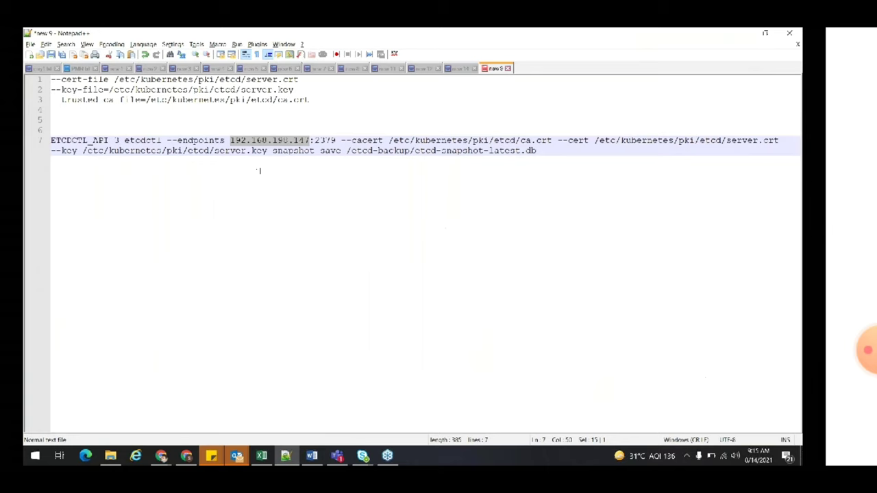
pyautogui.hotkey('ctrl', 'v')
# Step: Check the command's port, cacert, cert and key path values against the noted flags
pyautogui.doubleClick(295, 140)
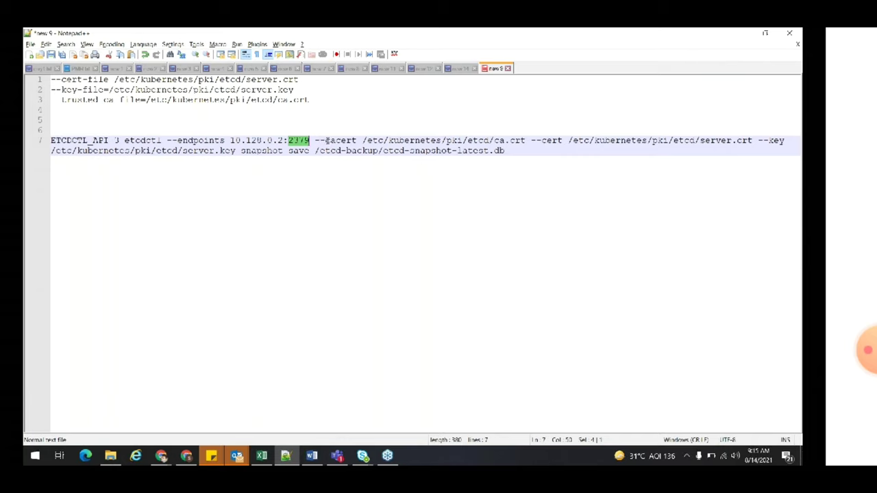
pyautogui.doubleClick(327, 142)
pyautogui.doubleClick(414, 141)
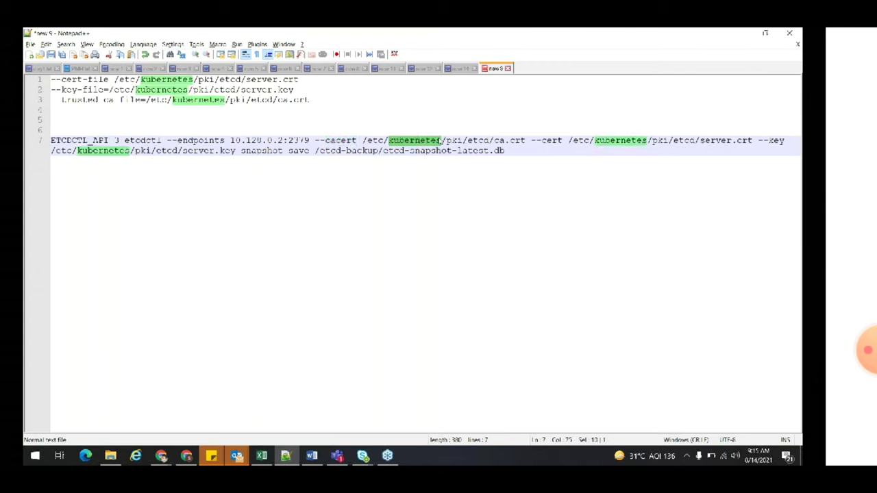
pyautogui.doubleClick(559, 140)
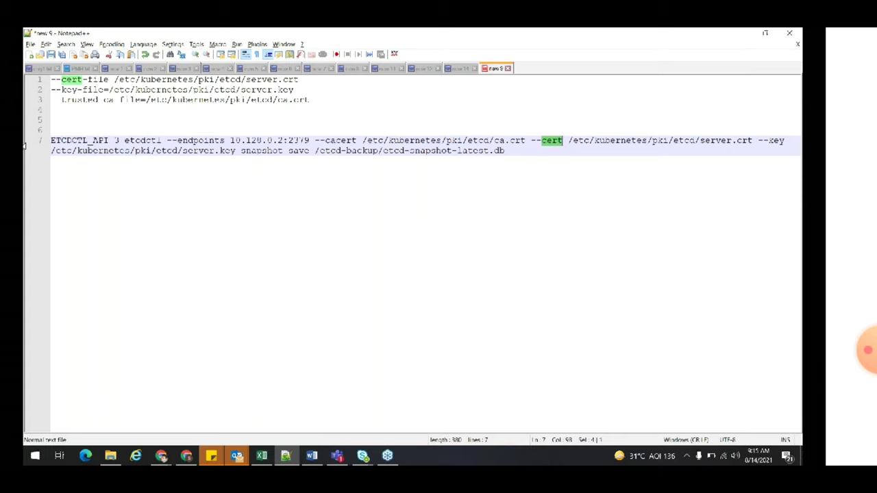
pyautogui.click(137, 152)
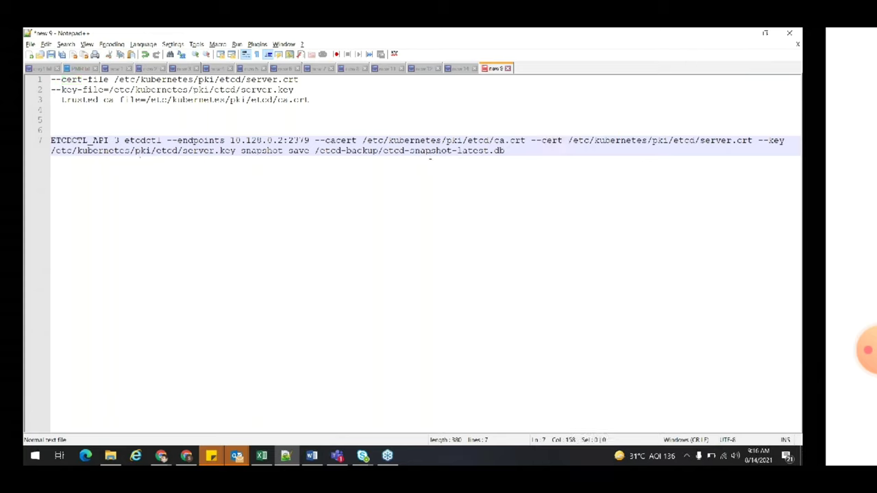
pyautogui.doubleClick(165, 152)
pyautogui.doubleClick(195, 151)
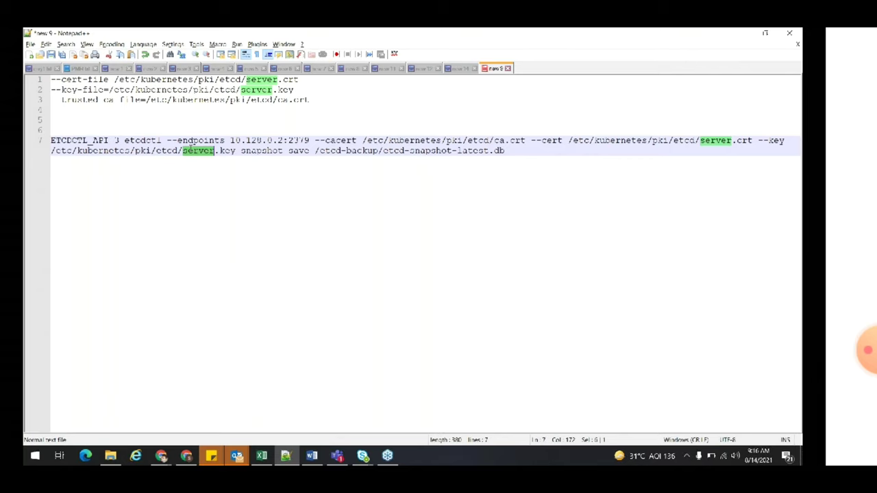
pyautogui.moveTo(82, 90); pyautogui.dragTo(78, 90)
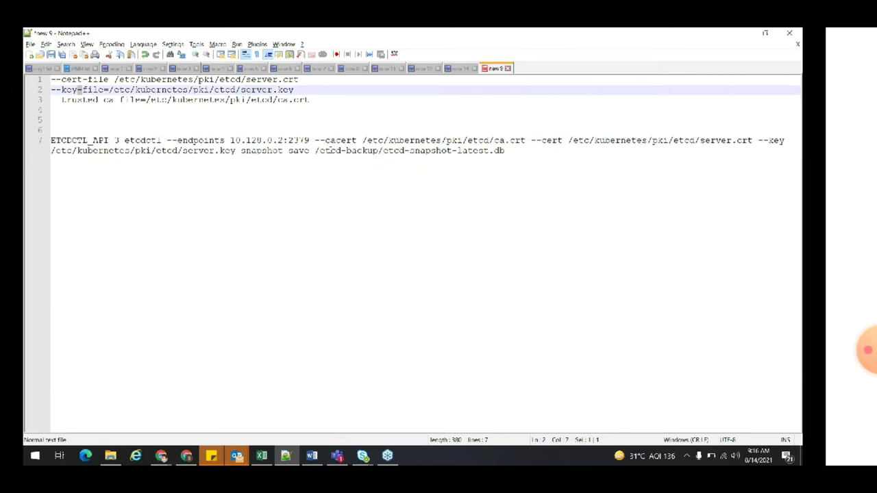
# Step: Change the snapshot save directory from /etcd-backup to /tmp
pyautogui.click(321, 151)
pyautogui.moveTo(320, 151); pyautogui.dragTo(378, 151)
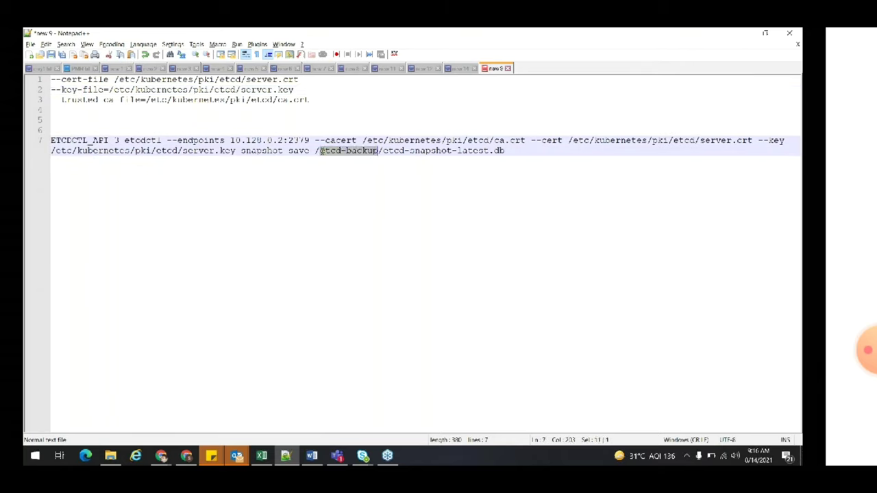
pyautogui.write('tmp')
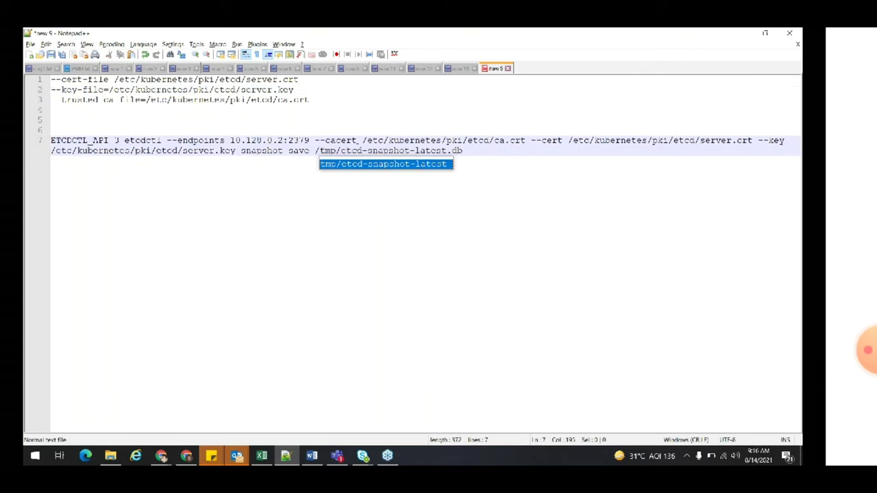
pyautogui.doubleClick(351, 151)
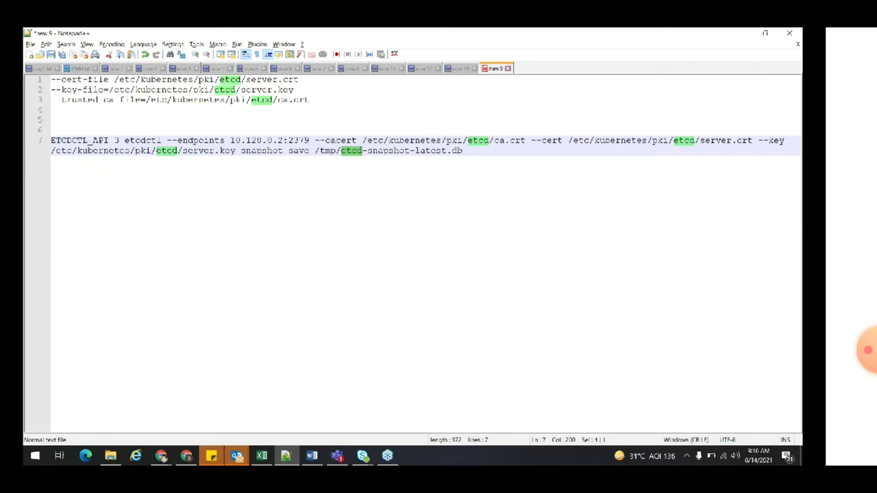
pyautogui.press('Right')
pyautogui.press('Right')
pyautogui.press('Right')
pyautogui.press('Right')
pyautogui.press('Right')
pyautogui.press('Right')
pyautogui.press('Right')
pyautogui.press('Right')
pyautogui.press('Right')
pyautogui.press('Right')
pyautogui.press('Right')
pyautogui.press('Right')
pyautogui.press('Right')
pyautogui.press('Right')
pyautogui.press('Right')
pyautogui.press('Right')
pyautogui.press('Right')
pyautogui.press('Right')
pyautogui.press('Right')
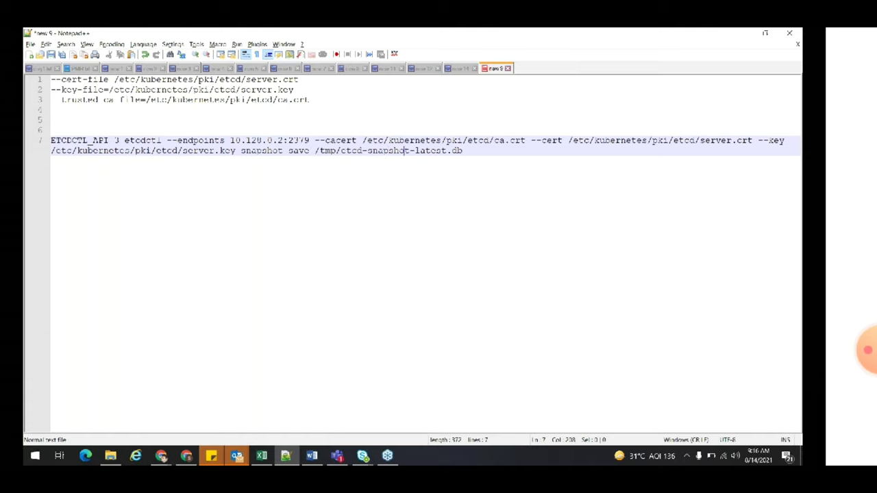
# Step: Duplicate the full snapshot command onto line 11
pyautogui.keyDown('shift'); pyautogui.click(457, 140); pyautogui.keyUp('shift')
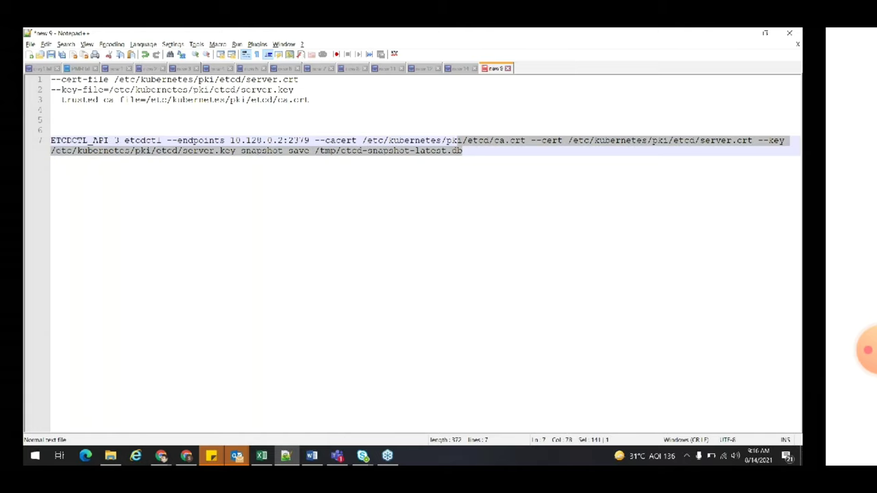
pyautogui.hotkey('shift', 'Home')
pyautogui.press('Down')
pyautogui.press('End')
pyautogui.press('Return')
pyautogui.press('Return')
pyautogui.press('Return')
pyautogui.press('Return')
pyautogui.hotkey('ctrl', 'v')
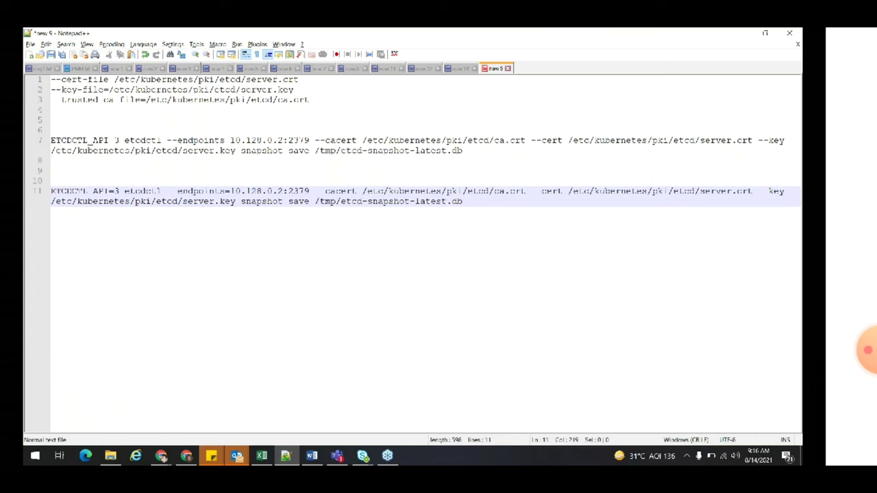
pyautogui.hotkey('shift', 'Left')
pyautogui.hotkey('shift', 'Left')
pyautogui.hotkey('shift', 'Left')
pyautogui.hotkey('shift', 'Left')
pyautogui.hotkey('shift', 'Left')
pyautogui.hotkey('shift', 'Left')
pyautogui.hotkey('shift', 'Left')
pyautogui.hotkey('shift', 'Left')
pyautogui.hotkey('shift', 'Left')
pyautogui.hotkey('shift', 'Left')
pyautogui.hotkey('shift', 'Left')
pyautogui.hotkey('shift', 'Left')
pyautogui.hotkey('shift', 'Left')
pyautogui.hotkey('shift', 'Left')
pyautogui.hotkey('shift', 'Left')
pyautogui.hotkey('shift', 'Left')
pyautogui.hotkey('shift', 'Left')
pyautogui.hotkey('shift', 'Left')
pyautogui.hotkey('shift', 'Left')
pyautogui.hotkey('shift', 'Left')
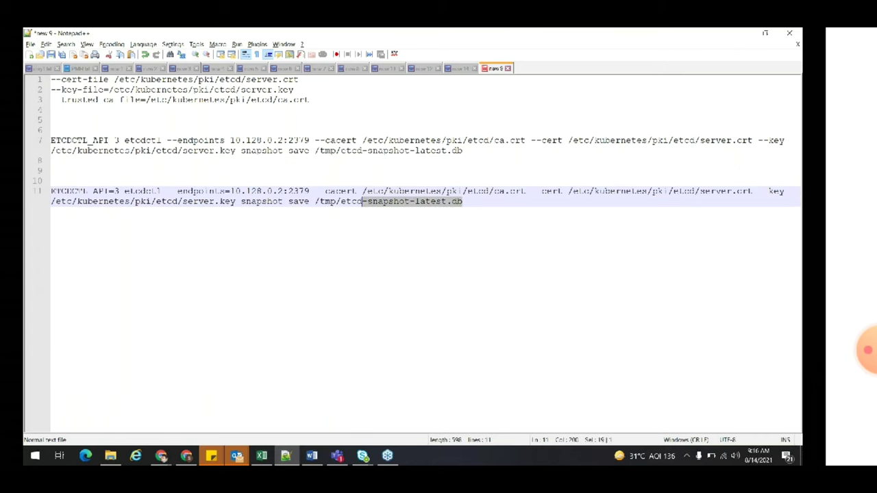
pyautogui.press('Left')
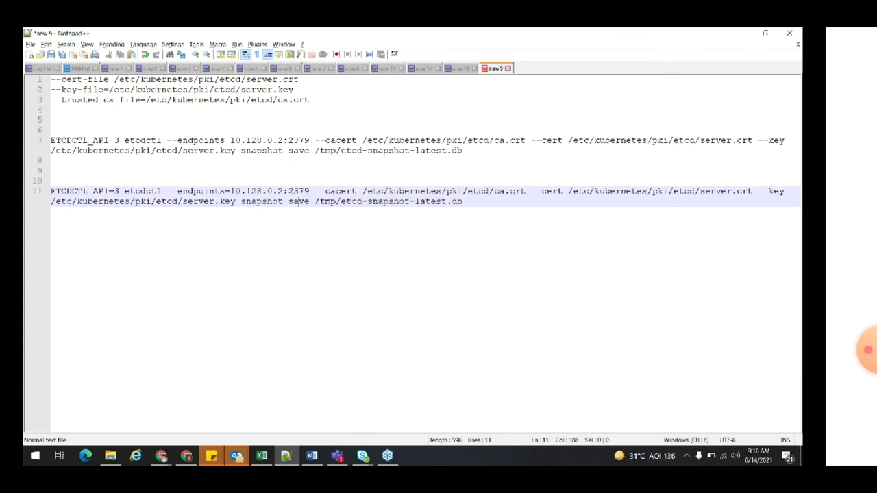
pyautogui.press('Left')
pyautogui.press('Left')
pyautogui.press('Left')
pyautogui.press('Left')
pyautogui.press('Left')
pyautogui.press('Left')
pyautogui.press('Left')
pyautogui.press('Left')
pyautogui.press('Left')
# Step: Delete the server.key, server.crt and ca.crt paths from the line 11 command
pyautogui.hotkey('shift', 'Left')
pyautogui.hotkey('shift', 'Left')
pyautogui.hotkey('shift', 'Left')
pyautogui.hotkey('shift', 'Left')
pyautogui.hotkey('shift', 'Left')
pyautogui.hotkey('shift', 'Left')
pyautogui.hotkey('shift', 'Left')
pyautogui.hotkey('shift', 'Left')
pyautogui.hotkey('shift', 'Left')
pyautogui.hotkey('shift', 'Left')
pyautogui.hotkey('shift', 'Left')
pyautogui.hotkey('shift', 'Left')
pyautogui.hotkey('shift', 'Left')
pyautogui.hotkey('shift', 'Left')
pyautogui.hotkey('shift', 'Left')
pyautogui.hotkey('shift', 'Left')
pyautogui.hotkey('shift', 'Left')
pyautogui.hotkey('shift', 'Left')
pyautogui.hotkey('shift', 'Left')
pyautogui.hotkey('shift', 'Left')
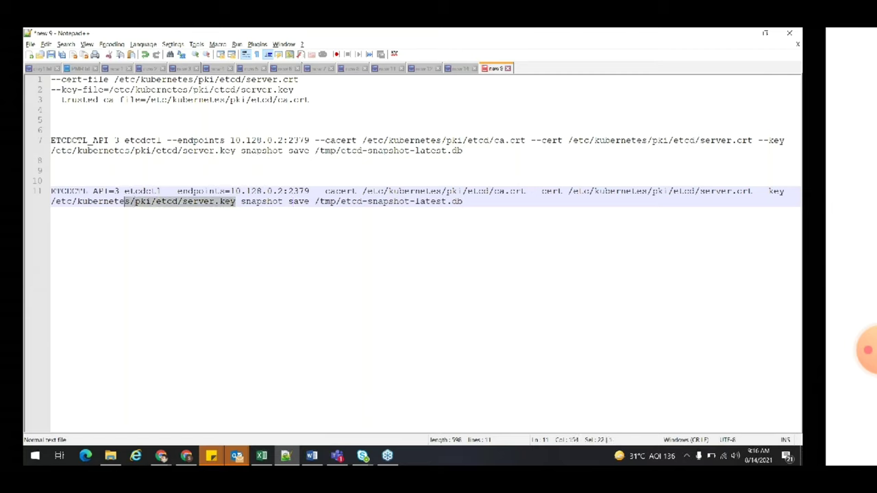
pyautogui.hotkey('shift', 'Left')
pyautogui.hotkey('shift', 'Left')
pyautogui.hotkey('shift', 'Left')
pyautogui.hotkey('shift', 'Left')
pyautogui.hotkey('shift', 'Left')
pyautogui.hotkey('shift', 'Left')
pyautogui.hotkey('shift', 'Left')
pyautogui.hotkey('shift', 'Left')
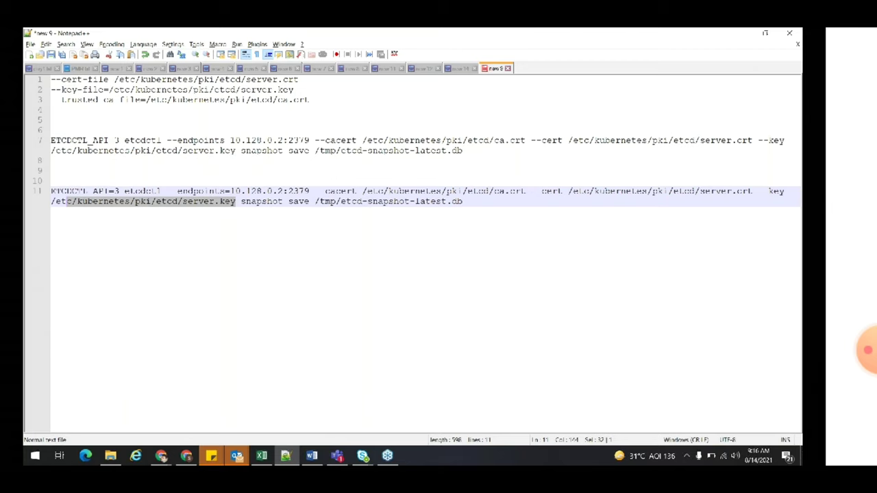
pyautogui.press('BackSpace')
pyautogui.press('Left')
pyautogui.press('Left')
pyautogui.press('Left')
pyautogui.press('Left')
pyautogui.press('Left')
pyautogui.press('Left')
pyautogui.press('Left')
pyautogui.hotkey('shift', 'Left')
pyautogui.hotkey('shift', 'Left')
pyautogui.hotkey('shift', 'Left')
pyautogui.hotkey('shift', 'Left')
pyautogui.hotkey('shift', 'Left')
pyautogui.hotkey('shift', 'Left')
pyautogui.hotkey('shift', 'Left')
pyautogui.hotkey('shift', 'Left')
pyautogui.hotkey('shift', 'Left')
pyautogui.hotkey('shift', 'Left')
pyautogui.hotkey('shift', 'Left')
pyautogui.hotkey('shift', 'Left')
pyautogui.hotkey('shift', 'Left')
pyautogui.hotkey('shift', 'Left')
pyautogui.hotkey('shift', 'Left')
pyautogui.hotkey('shift', 'Left')
pyautogui.hotkey('shift', 'Left')
pyautogui.hotkey('shift', 'Left')
pyautogui.hotkey('shift', 'Left')
pyautogui.hotkey('shift', 'Left')
pyautogui.hotkey('shift', 'Left')
pyautogui.hotkey('shift', 'Left')
pyautogui.hotkey('shift', 'Left')
pyautogui.hotkey('shift', 'Left')
pyautogui.hotkey('shift', 'Left')
pyautogui.hotkey('shift', 'Left')
pyautogui.hotkey('shift', 'Left')
pyautogui.hotkey('shift', 'Left')
pyautogui.hotkey('shift', 'Left')
pyautogui.hotkey('shift', 'Left')
pyautogui.hotkey('shift', 'Left')
pyautogui.hotkey('shift', 'Left')
pyautogui.hotkey('shift', 'Left')
pyautogui.hotkey('shift', 'Left')
pyautogui.hotkey('shift', 'Left')
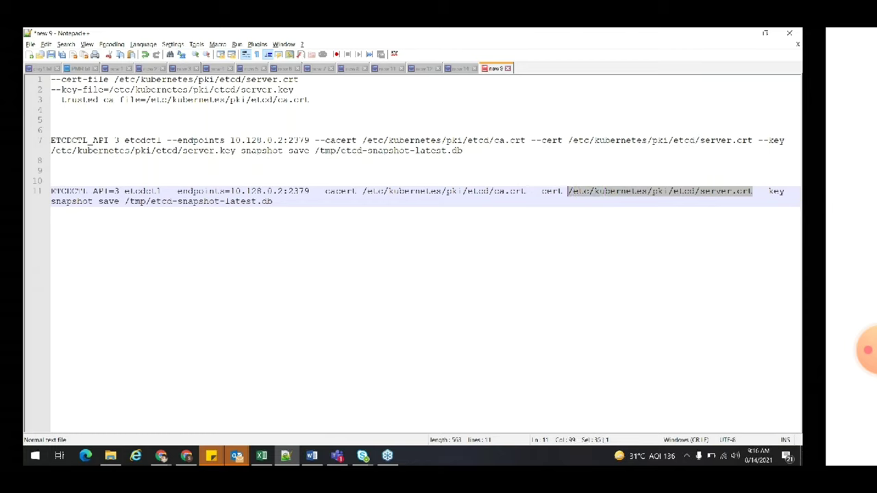
pyautogui.press('BackSpace')
pyautogui.click(515, 191)
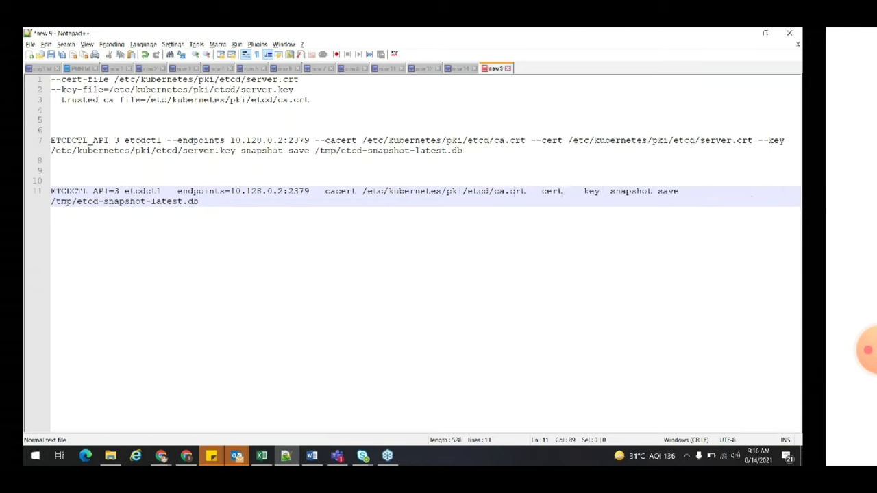
pyautogui.hotkey('shift', 'Left')
pyautogui.hotkey('shift', 'Left')
pyautogui.hotkey('shift', 'Left')
pyautogui.hotkey('shift', 'Left')
pyautogui.hotkey('shift', 'Left')
pyautogui.hotkey('shift', 'Left')
pyautogui.hotkey('shift', 'Left')
pyautogui.hotkey('shift', 'Left')
pyautogui.hotkey('shift', 'Left')
pyautogui.hotkey('shift', 'Left')
pyautogui.hotkey('shift', 'Left')
pyautogui.hotkey('shift', 'Left')
pyautogui.hotkey('shift', 'Left')
pyautogui.hotkey('shift', 'Left')
pyautogui.hotkey('shift', 'Left')
pyautogui.hotkey('shift', 'Left')
pyautogui.hotkey('shift', 'Left')
pyautogui.hotkey('shift', 'Left')
pyautogui.hotkey('shift', 'Left')
pyautogui.hotkey('shift', 'Left')
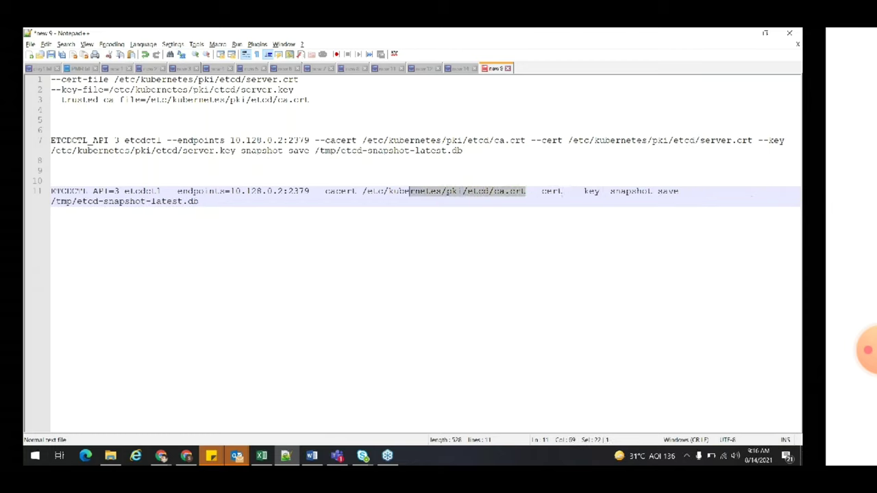
pyautogui.hotkey('shift', 'Left')
pyautogui.hotkey('shift', 'Left')
pyautogui.hotkey('shift', 'Left')
pyautogui.hotkey('shift', 'Left')
pyautogui.hotkey('shift', 'Left')
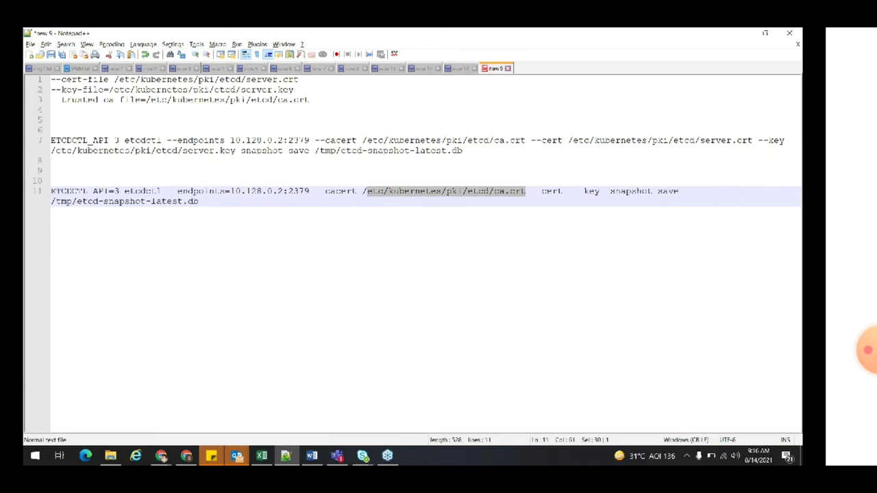
pyautogui.press('BackSpace')
pyautogui.press('BackSpace')
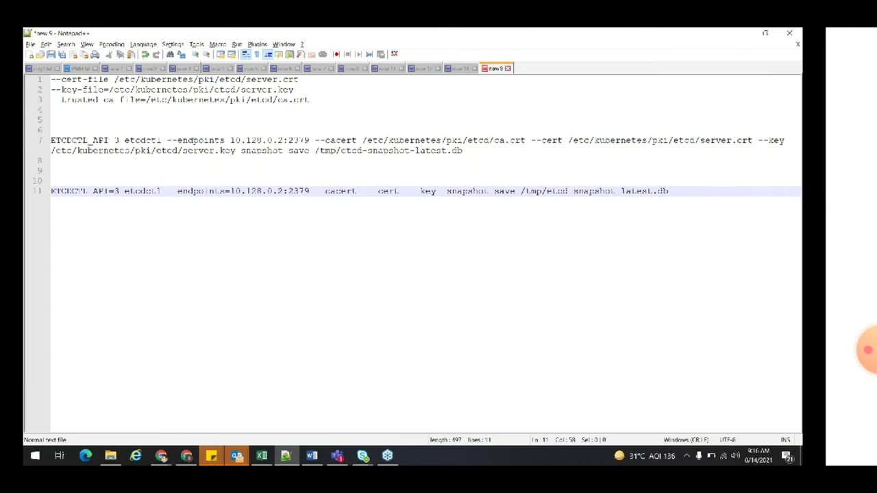
# Step: Remove the 10.128.0.2 endpoint IP and /tmp/etcd-snapshot-latest.db path from line 11
pyautogui.press('Left')
pyautogui.press('Left')
pyautogui.press('Left')
pyautogui.press('Left')
pyautogui.press('Left')
pyautogui.press('Left')
pyautogui.press('Left')
pyautogui.press('Left')
pyautogui.press('Left')
pyautogui.press('Left')
pyautogui.hotkey('shift', 'Left')
pyautogui.hotkey('shift', 'Left')
pyautogui.hotkey('shift', 'Left')
pyautogui.hotkey('shift', 'Left')
pyautogui.hotkey('shift', 'Left')
pyautogui.hotkey('shift', 'Left')
pyautogui.hotkey('shift', 'Left')
pyautogui.hotkey('shift', 'Left')
pyautogui.hotkey('shift', 'Left')
pyautogui.hotkey('shift', 'Left')
pyautogui.press('Delete')
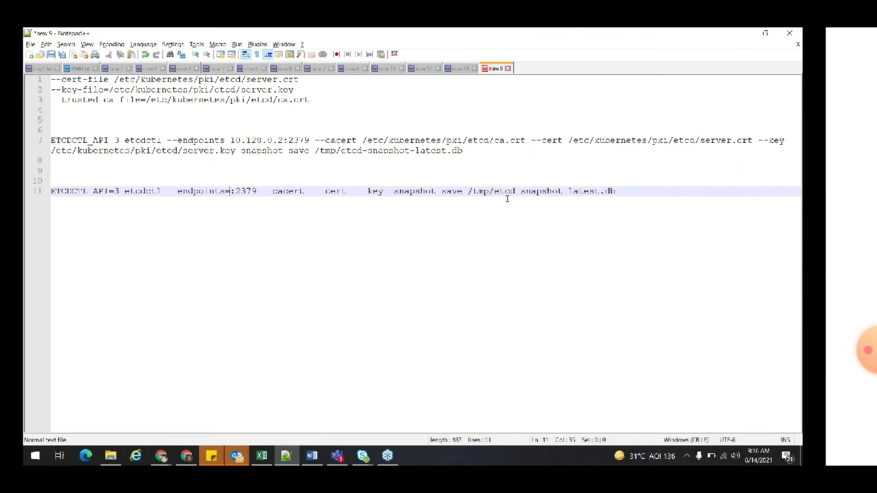
pyautogui.moveTo(437, 191); pyautogui.dragTo(638, 191)
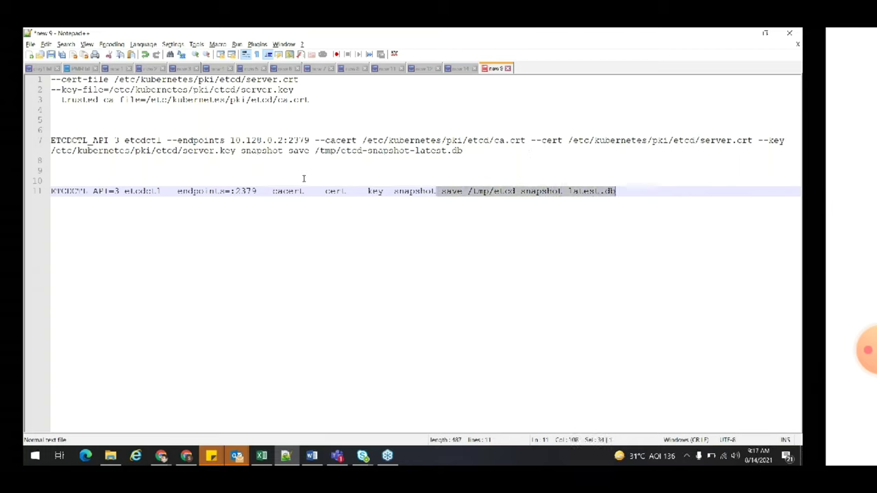
pyautogui.press('Right')
pyautogui.hotkey('shift', 'Left')
pyautogui.hotkey('shift', 'Left')
pyautogui.hotkey('shift', 'Left')
pyautogui.hotkey('shift', 'Left')
pyautogui.hotkey('shift', 'Left')
pyautogui.hotkey('shift', 'Left')
pyautogui.hotkey('shift', 'Left')
pyautogui.hotkey('shift', 'Left')
pyautogui.hotkey('shift', 'Left')
pyautogui.hotkey('shift', 'Left')
pyautogui.hotkey('shift', 'Left')
pyautogui.hotkey('shift', 'Left')
pyautogui.hotkey('shift', 'Left')
pyautogui.hotkey('shift', 'Left')
pyautogui.hotkey('shift', 'Left')
pyautogui.hotkey('shift', 'Left')
pyautogui.hotkey('shift', 'Left')
pyautogui.hotkey('shift', 'Left')
pyautogui.hotkey('shift', 'Left')
pyautogui.hotkey('shift', 'Left')
pyautogui.hotkey('shift', 'Left')
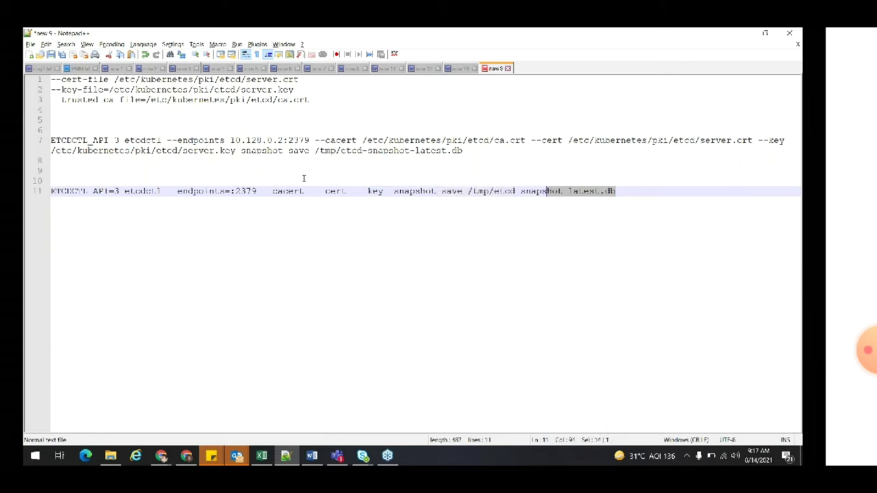
pyautogui.hotkey('shift', 'Left')
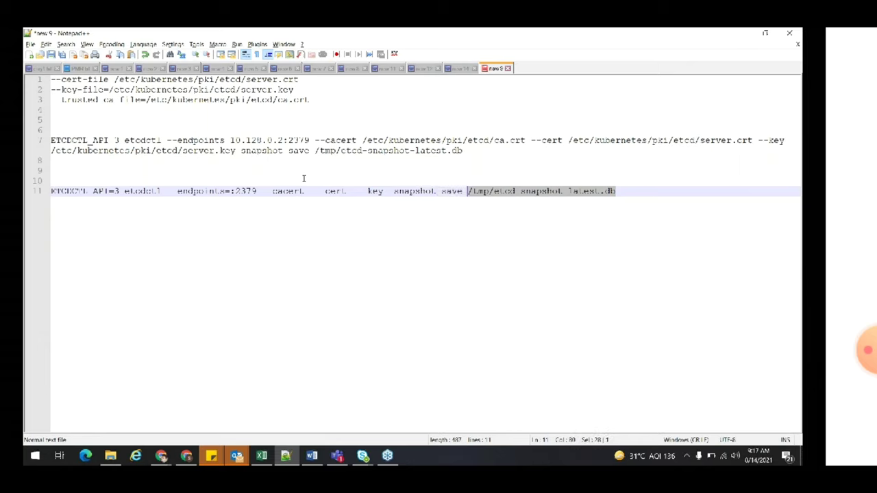
pyautogui.press('Delete')
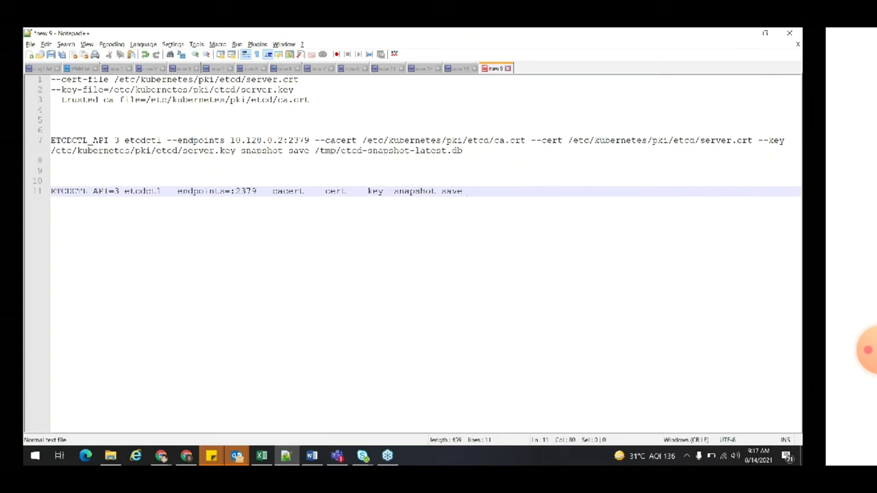
# Step: Compare the endpoints, cert, ETCDCTL_API, etcdctl and snapshot parts of the line 7 and line 11 commands
pyautogui.doubleClick(200, 141)
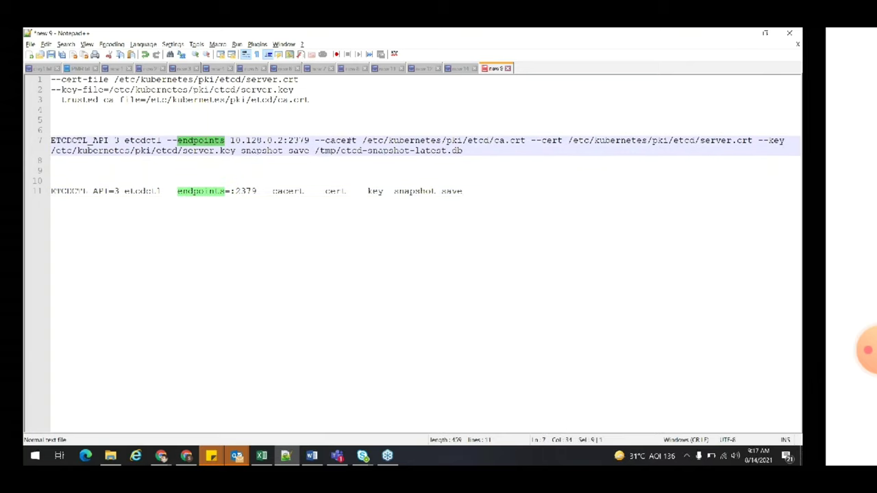
pyautogui.doubleClick(552, 141)
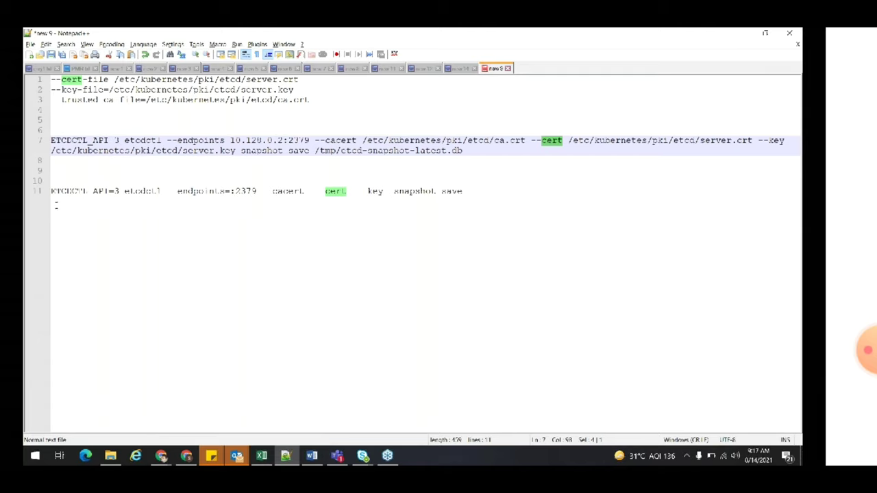
pyautogui.doubleClick(78, 191)
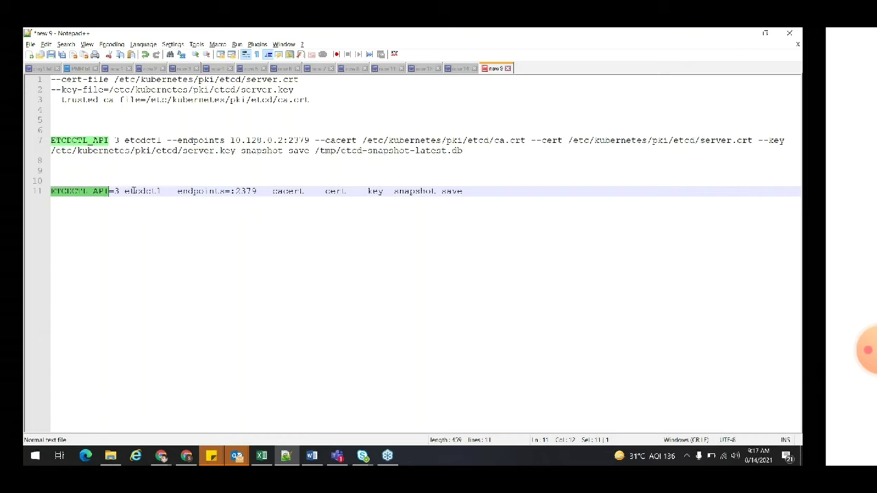
pyautogui.doubleClick(134, 192)
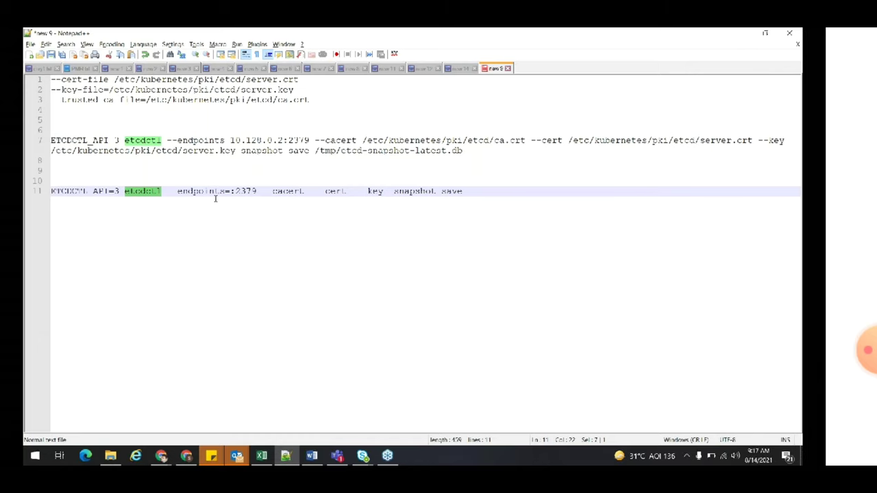
pyautogui.doubleClick(213, 191)
pyautogui.click(267, 192)
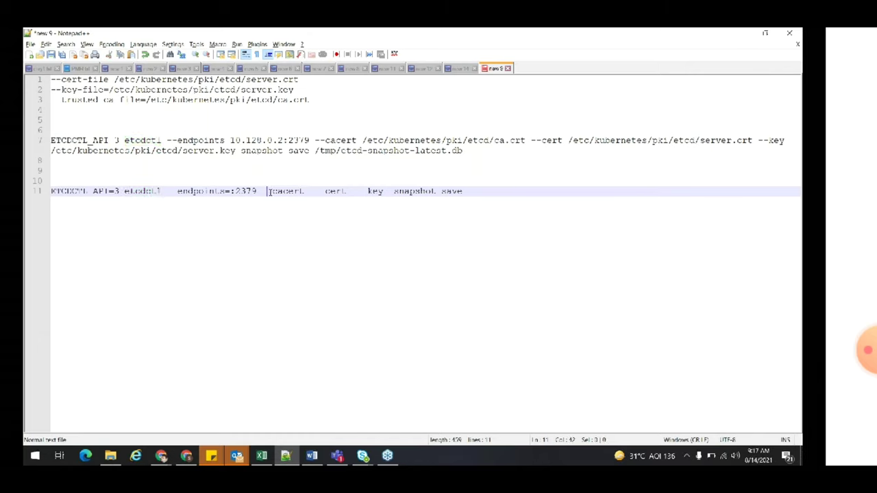
pyautogui.doubleClick(413, 191)
pyautogui.click(438, 192)
# Step: Select the complete etcdctl snapshot save command on line 7 and leave Notepad++
pyautogui.click(480, 151)
pyautogui.moveTo(476, 191); pyautogui.dragTo(70, 191)
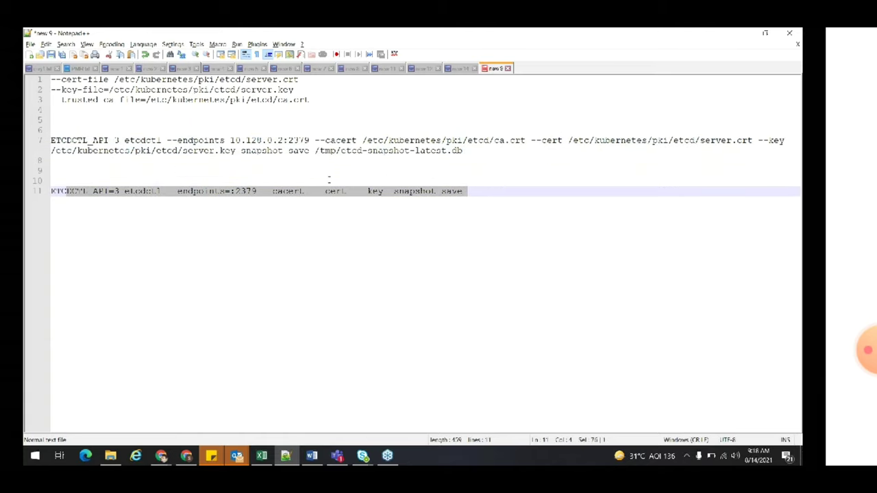
pyautogui.moveTo(475, 151); pyautogui.dragTo(50, 141)
pyautogui.click(463, 150)
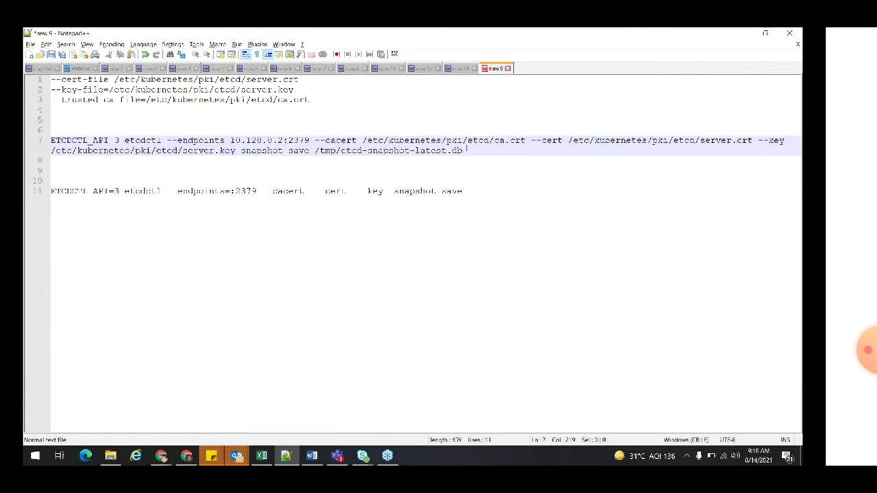
pyautogui.hotkey('shift', 'Home')
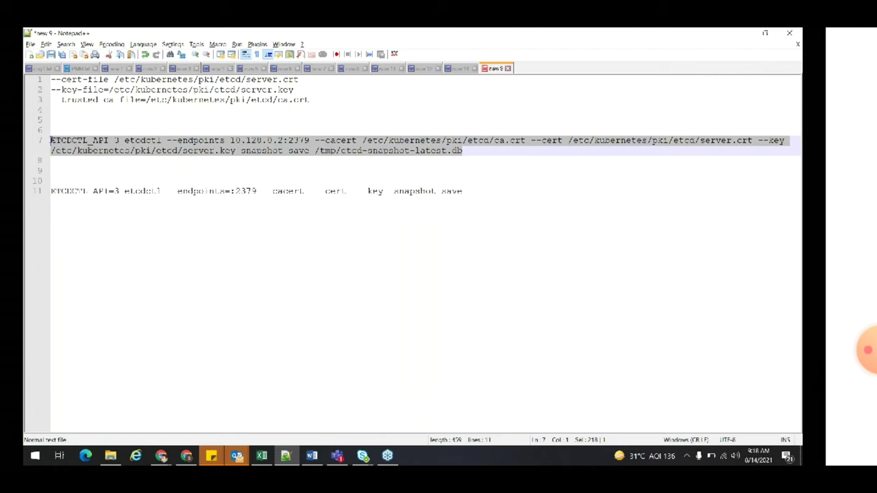
pyautogui.hotkey('alt', 'Tab')
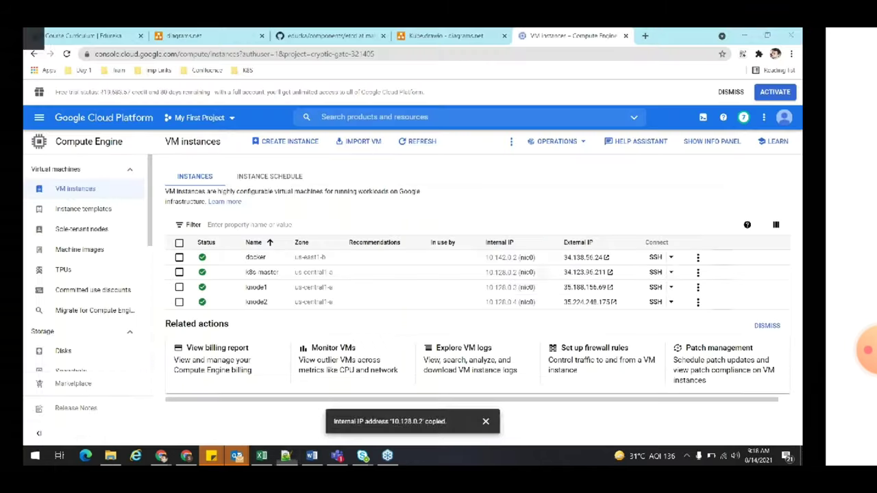
# Step: Paste and run the etcdctl snapshot save command in the SSH terminal
pyautogui.hotkey('alt', 'Tab')
pyautogui.press('Tab')
pyautogui.press('Return')
pyautogui.press('Return')
pyautogui.press('Return')
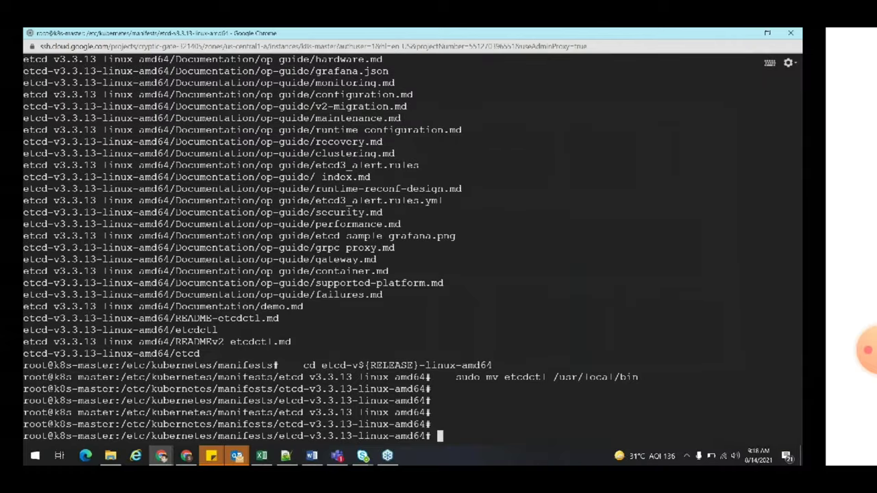
pyautogui.hotkey('ctrl', 'v')
pyautogui.press('Return')
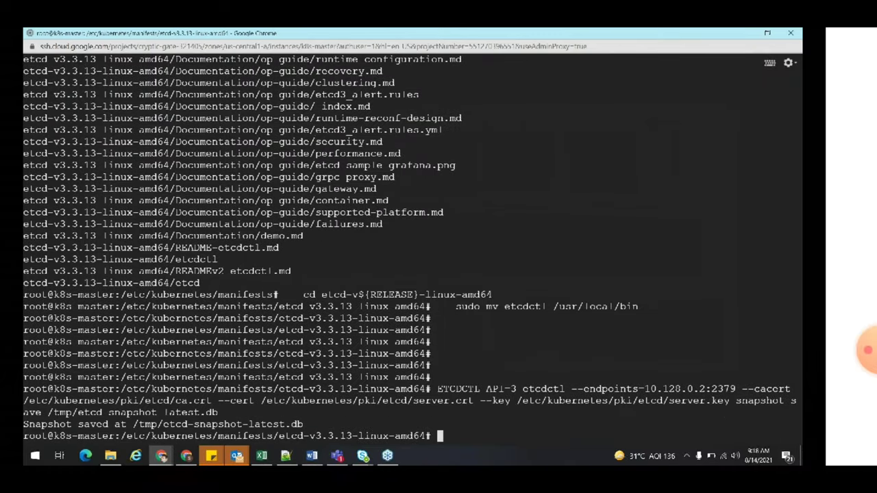
pyautogui.press('Return')
pyautogui.press('Return')
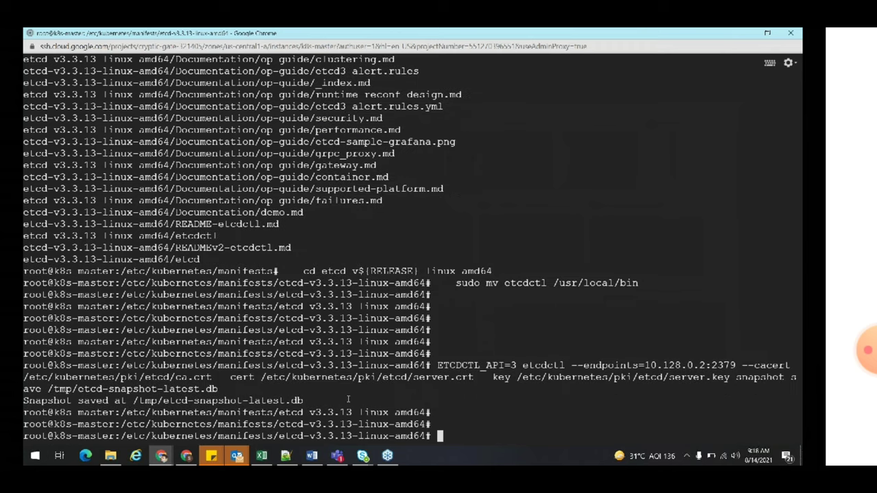
# Step: List /tmp with ls -ltr and confirm etcd-snapshot-latest.db is there
pyautogui.write('cd /tmp/')
pyautogui.press('Return')
pyautogui.write('ls -ltr')
pyautogui.press('Return')
pyautogui.doubleClick(410, 424)
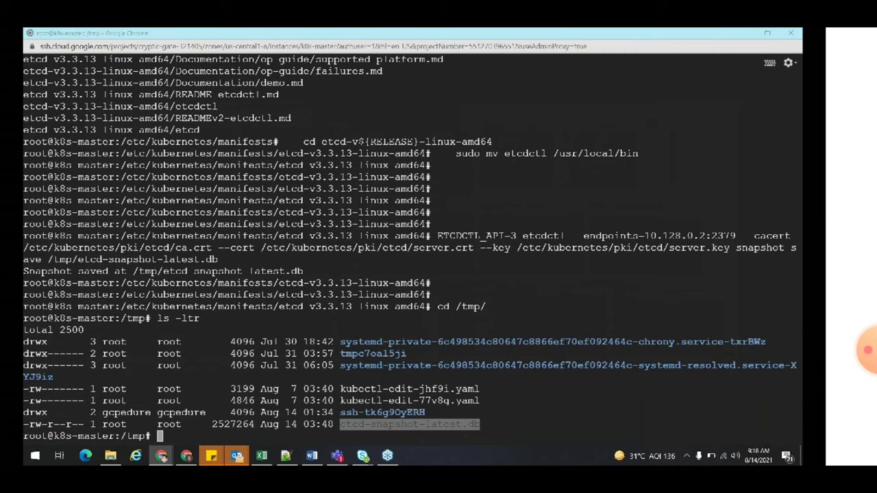
pyautogui.hotkey('alt', 'Tab')
pyautogui.click(446, 35)
# Step: Scroll through the GitHub etcd readme's install, backup and restore sections, marking the restore command's end
pyautogui.click(322, 32)
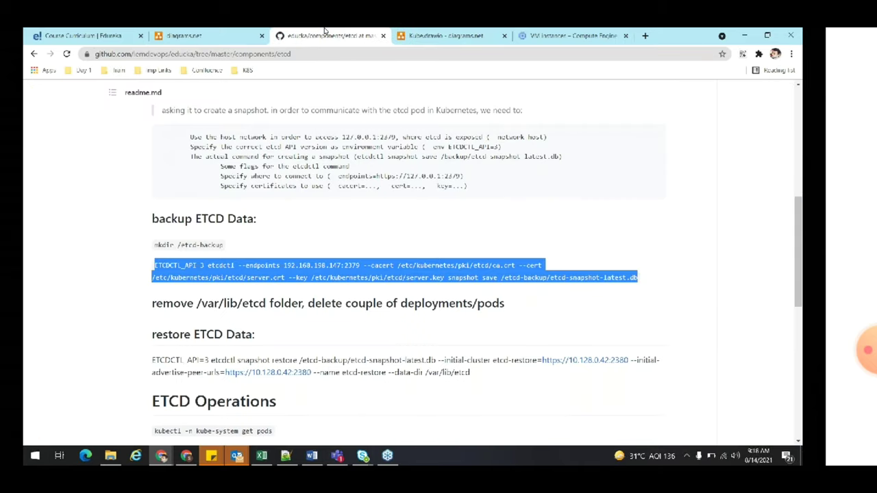
pyautogui.scroll(-3, 312, 232)
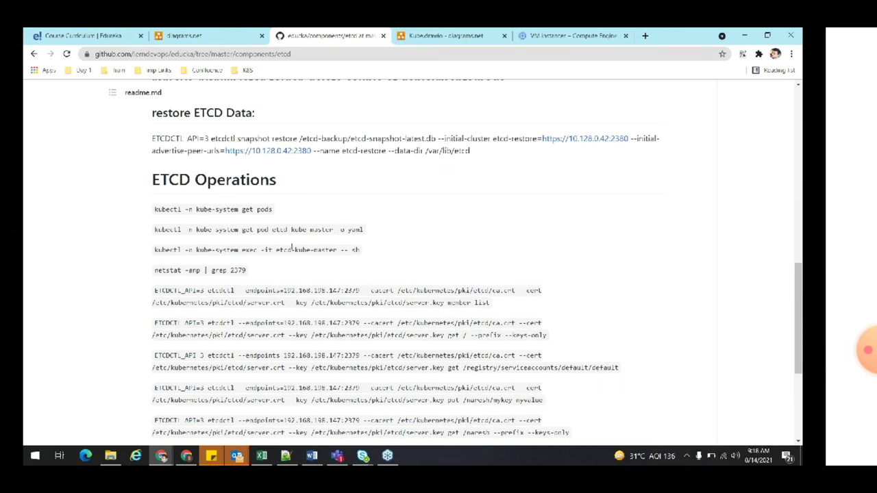
pyautogui.scroll(-3, 293, 248)
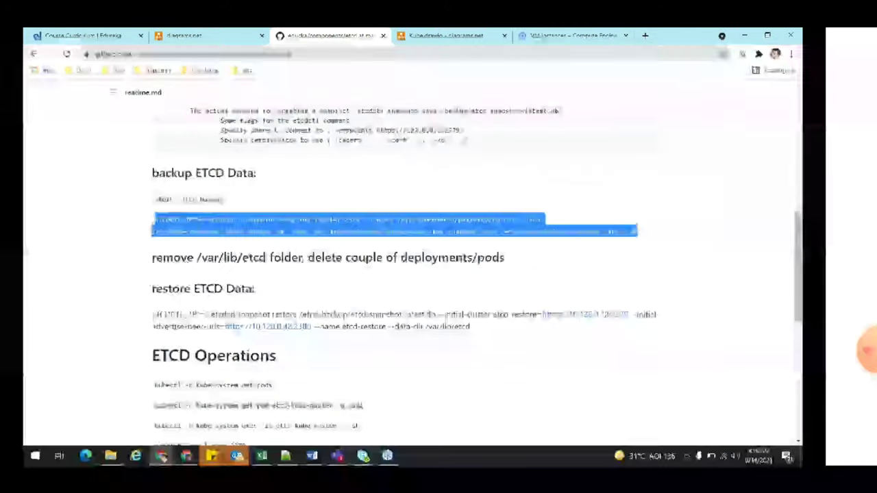
pyautogui.scroll(5, 412, 261)
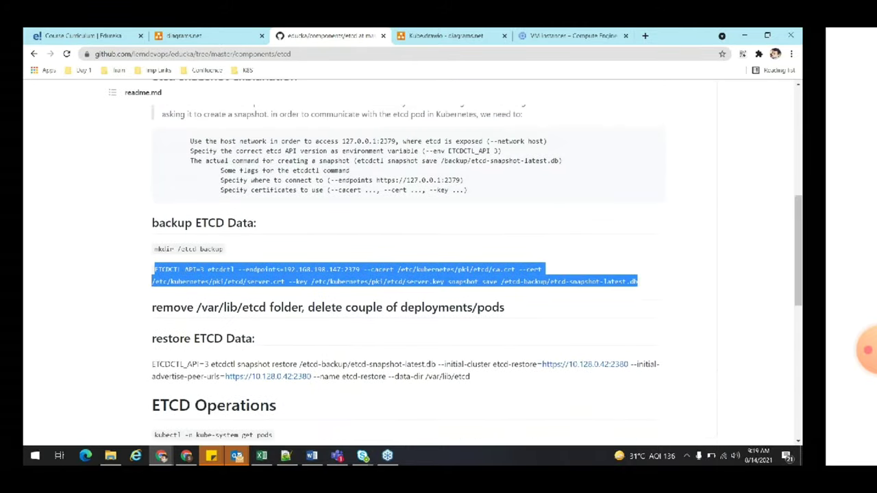
pyautogui.scroll(-2, 411, 260)
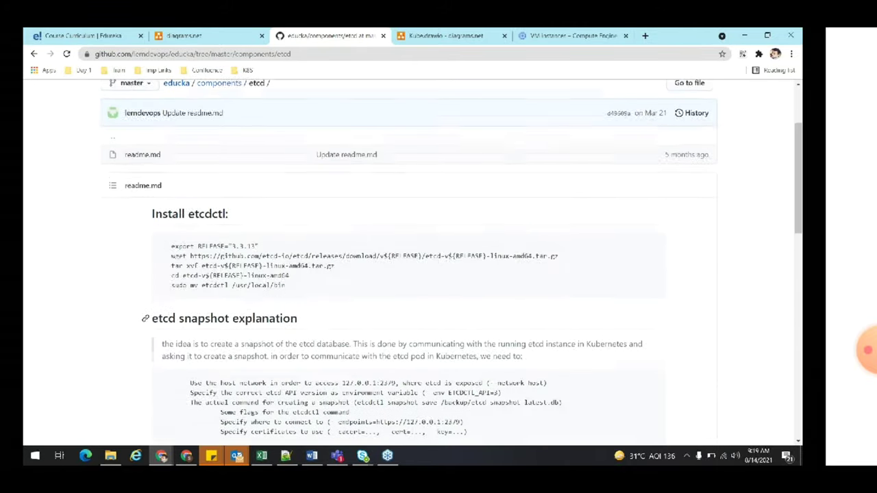
pyautogui.scroll(-1, 411, 261)
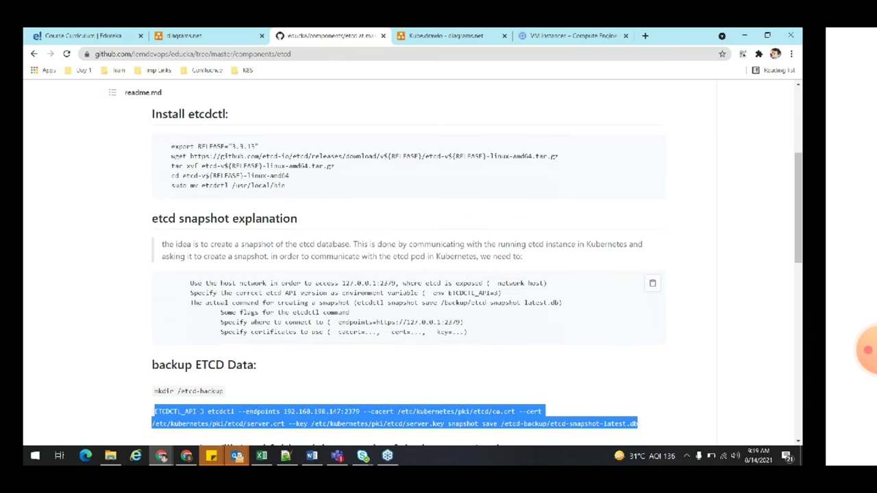
pyautogui.scroll(-4, 175, 363)
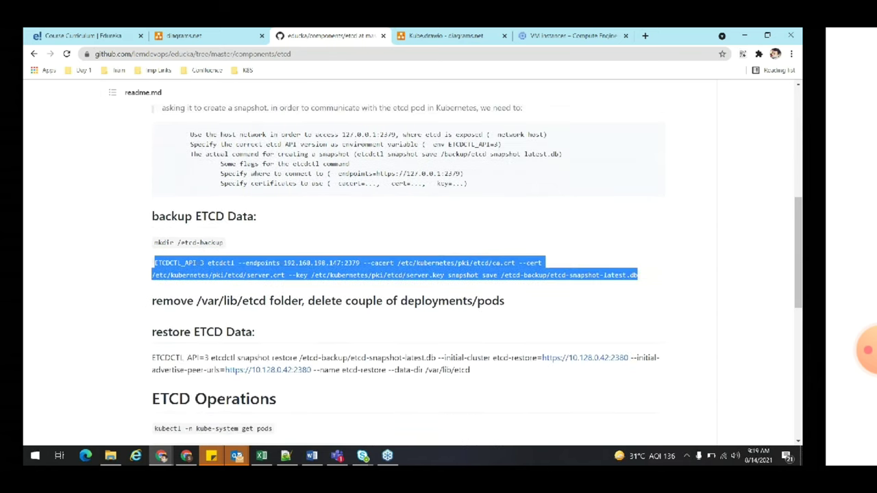
pyautogui.moveTo(454, 370); pyautogui.dragTo(172, 359)
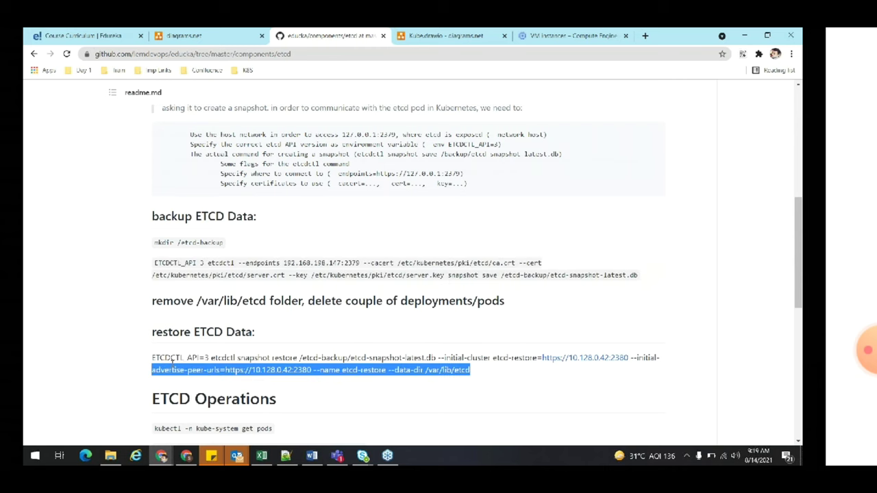
pyautogui.scroll(-4, 172, 360)
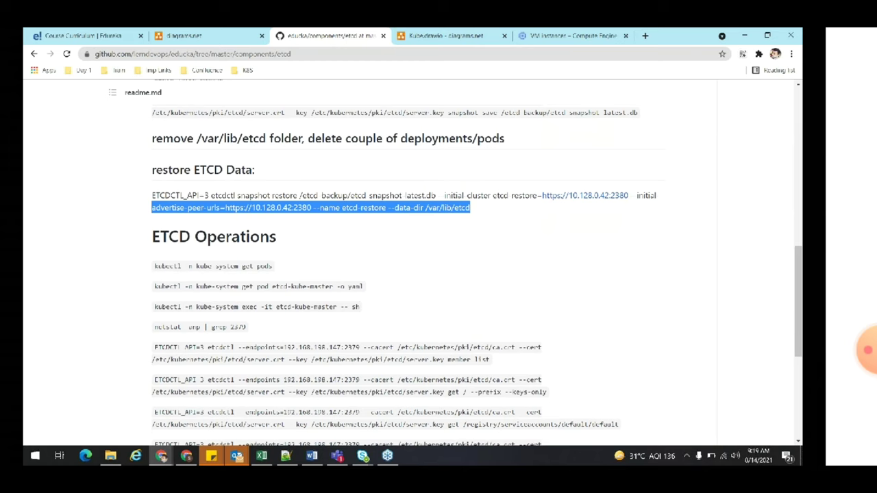
pyautogui.scroll(-5, 411, 263)
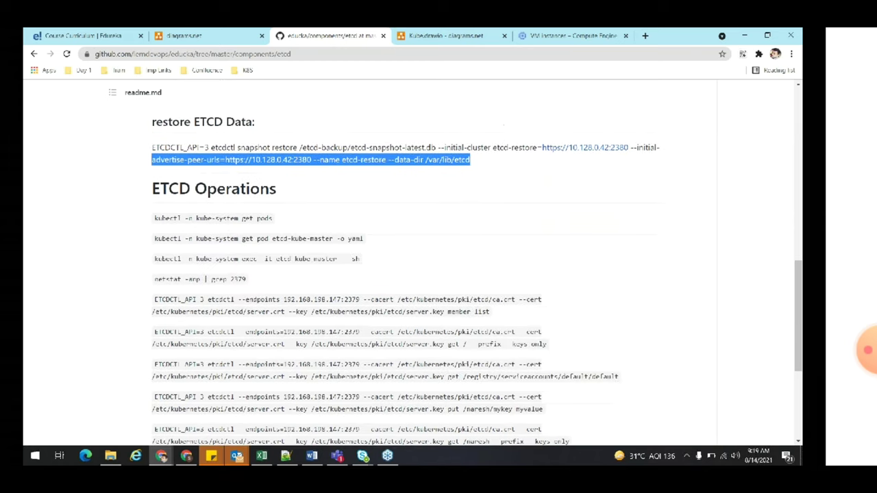
pyautogui.scroll(15, 412, 263)
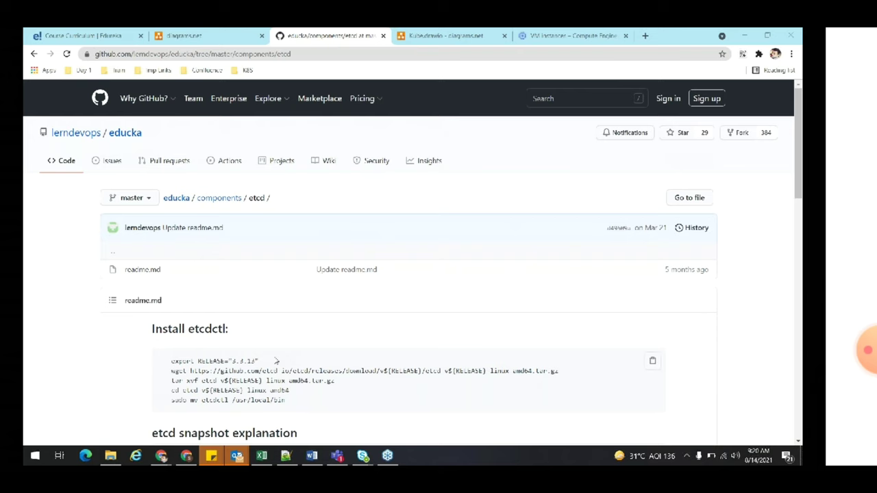
# Step: Select the restore command, then mark the API setting and endpoint in the backup command
pyautogui.scroll(-4, 276, 361)
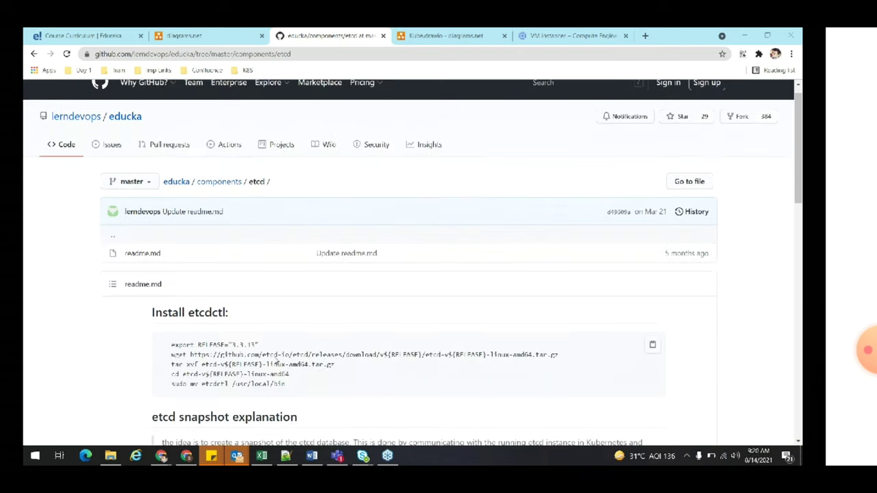
pyautogui.scroll(-2, 277, 361)
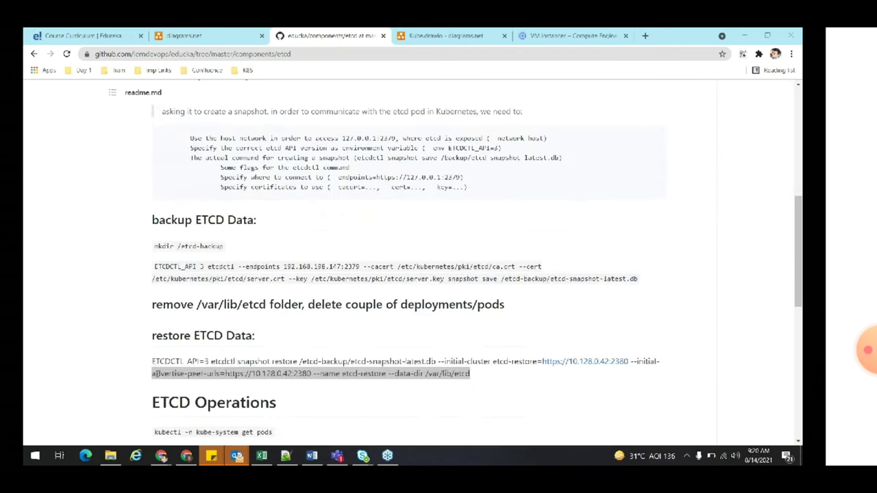
pyautogui.moveTo(152, 361); pyautogui.dragTo(305, 386)
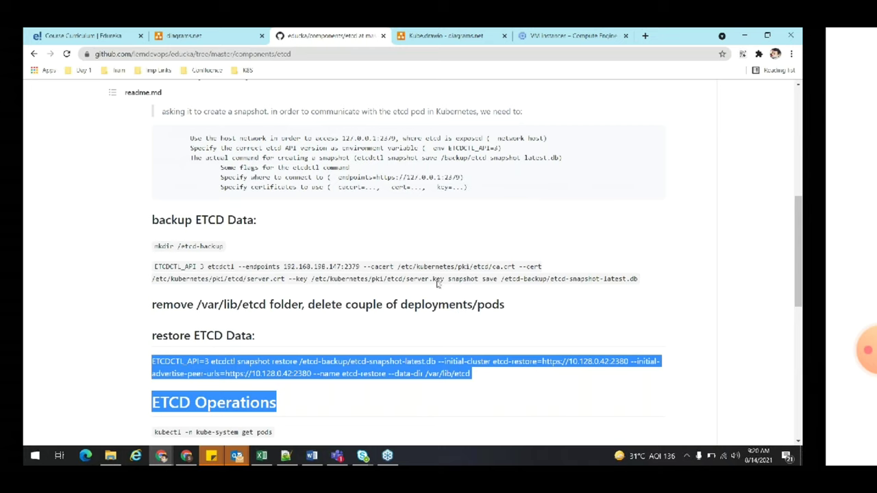
pyautogui.hotkey('alt', 'Tab')
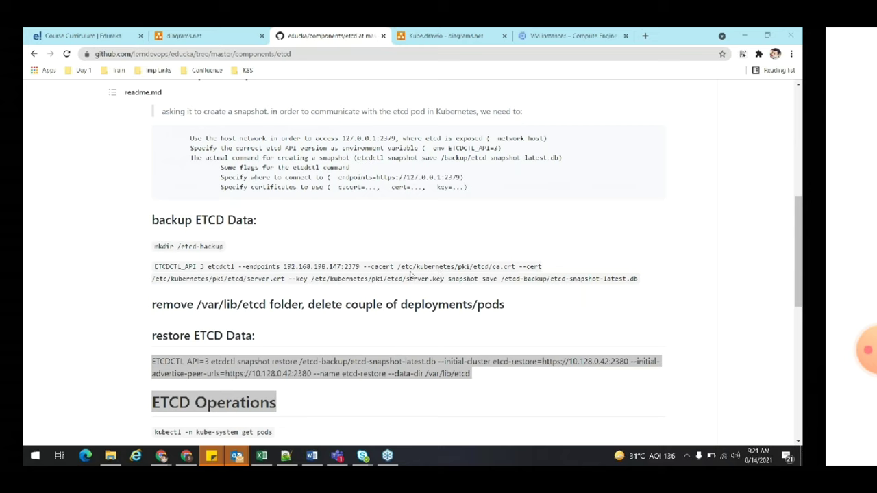
pyautogui.scroll(3, 214, 264)
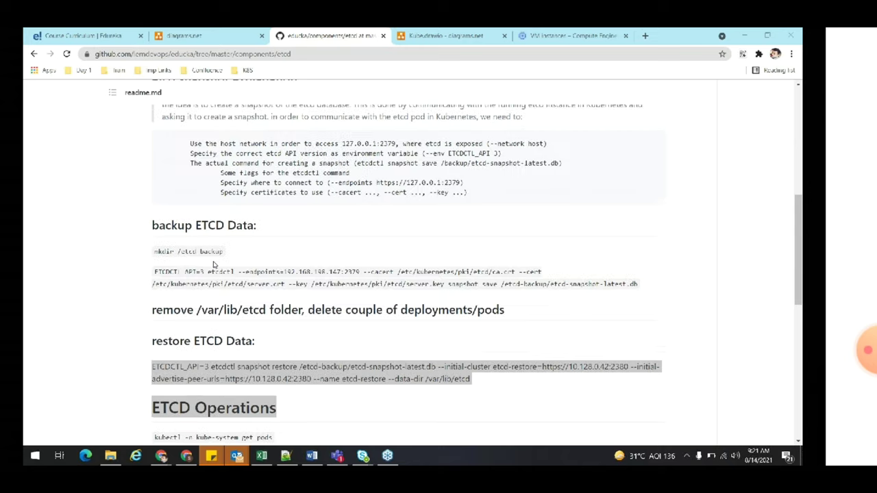
pyautogui.moveTo(295, 233); pyautogui.dragTo(160, 198)
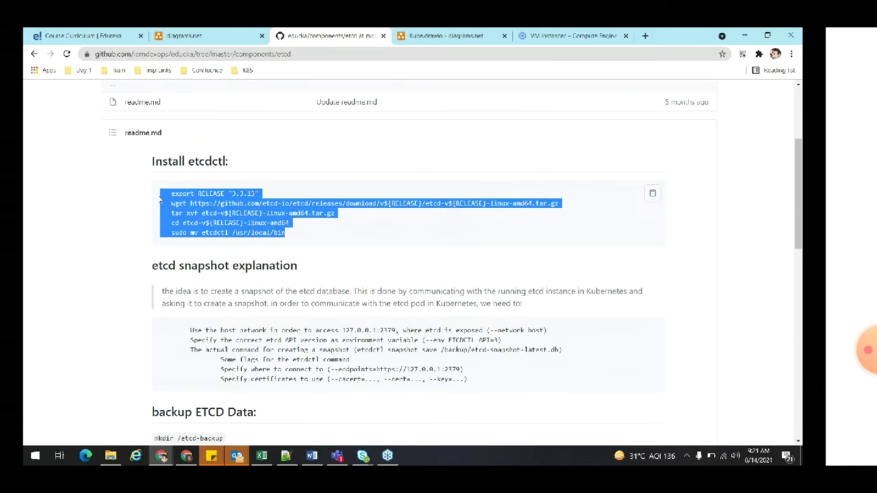
pyautogui.scroll(-2, 160, 198)
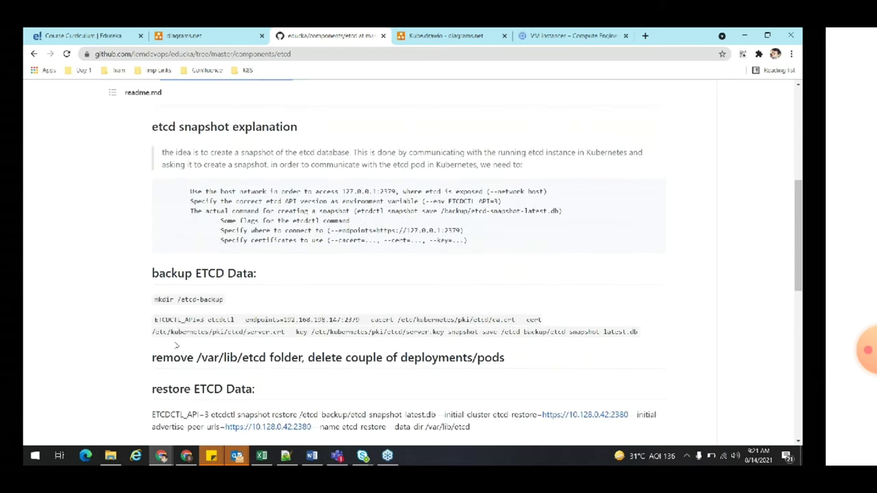
pyautogui.moveTo(177, 319); pyautogui.dragTo(322, 321)
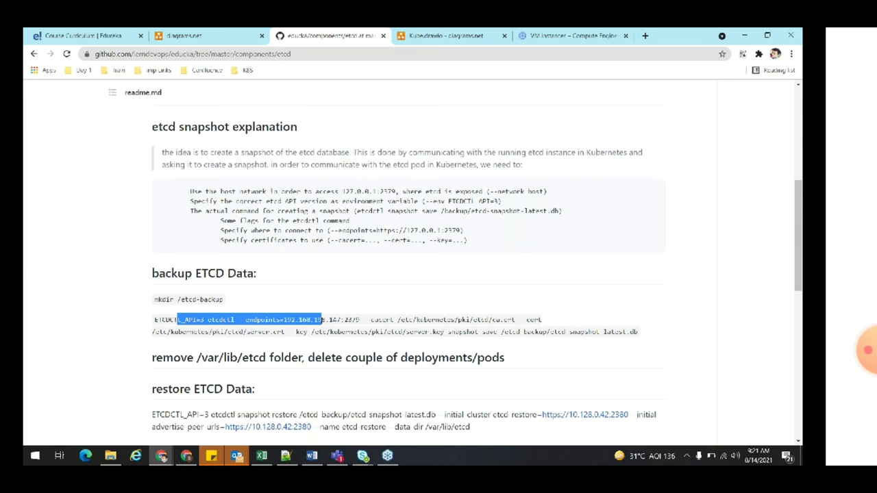
pyautogui.scroll(2, 300, 200)
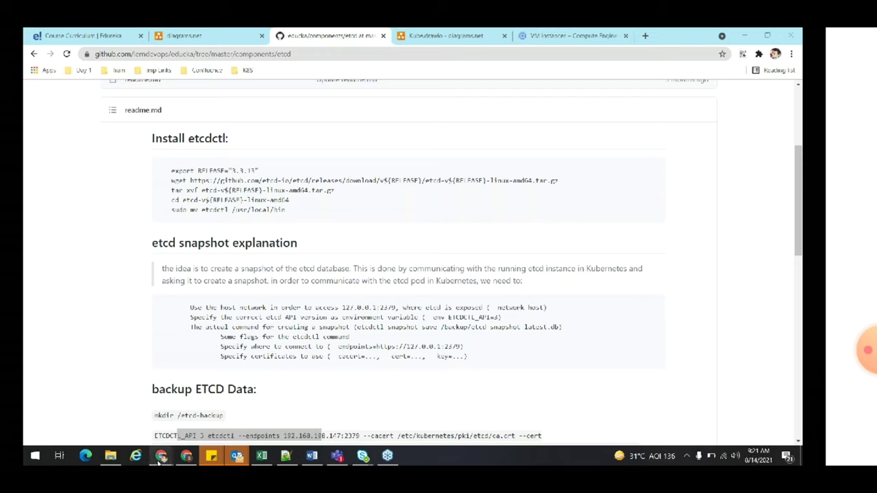
pyautogui.moveTo(160, 463)
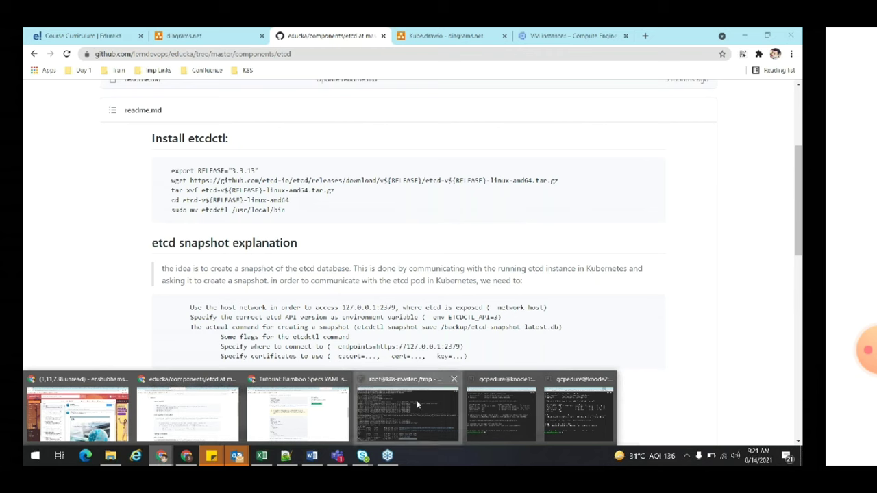
# Step: In the SSH terminal, go back with cd - and then up to /etc/kubernetes/manifests
pyautogui.click(417, 404)
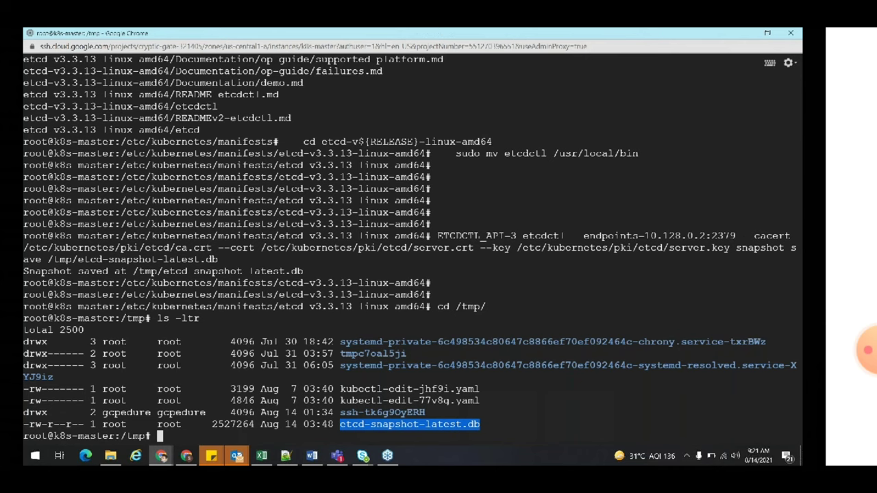
pyautogui.write('cd -')
pyautogui.press('Return')
pyautogui.write('cd ..')
pyautogui.press('Return')
# Step: List the manifests with ls and complete vi etcd.yaml using Tab
pyautogui.write('vi')
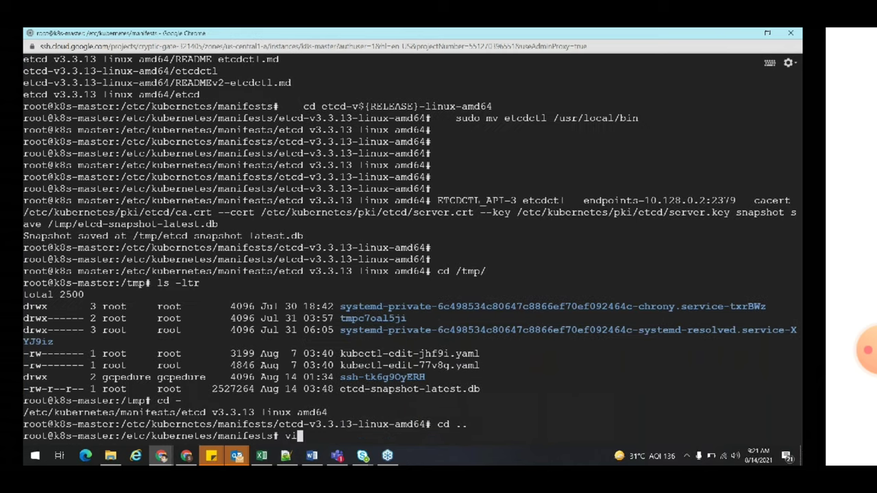
pyautogui.write(' etcd')
pyautogui.write('-')
pyautogui.press('Tab')
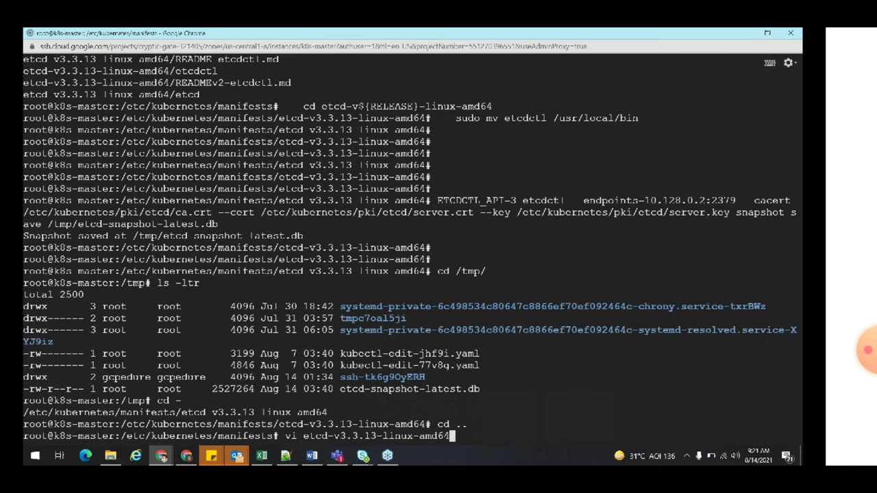
pyautogui.press('BackSpace')
pyautogui.press('BackSpace')
pyautogui.press('BackSpace')
pyautogui.press('BackSpace')
pyautogui.press('BackSpace')
pyautogui.press('BackSpace')
pyautogui.press('BackSpace')
pyautogui.press('BackSpace')
pyautogui.press('BackSpace')
pyautogui.press('BackSpace')
pyautogui.press('BackSpace')
pyautogui.press('BackSpace')
pyautogui.press('BackSpace')
pyautogui.press('BackSpace')
pyautogui.press('BackSpace')
pyautogui.press('BackSpace')
pyautogui.press('BackSpace')
pyautogui.press('BackSpace')
pyautogui.press('BackSpace')
pyautogui.press('BackSpace')
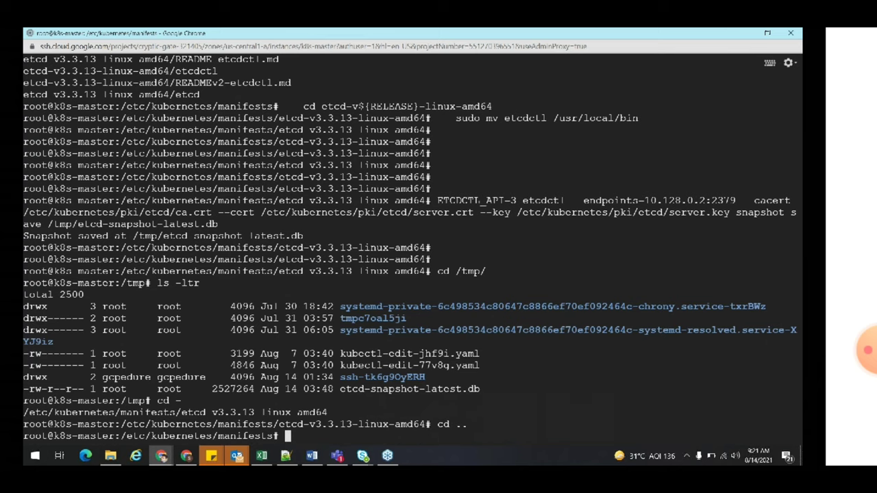
pyautogui.write('ls')
pyautogui.press('Return')
pyautogui.write('vi etcd')
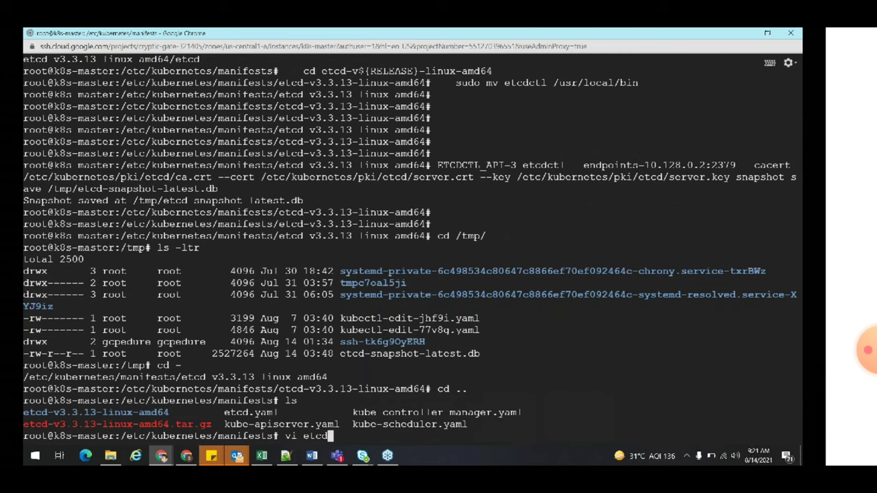
pyautogui.write('.')
pyautogui.press('Tab')
# Step: Open etcd.yaml, mark the --initial-advertise-peer-urls and --initial-cluster lines, then quit with :q!
pyautogui.press('Return')
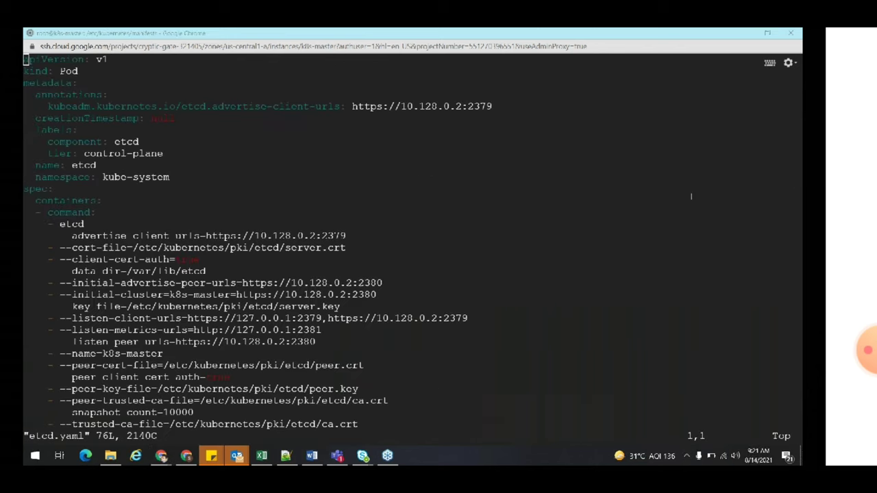
pyautogui.moveTo(71, 282); pyautogui.dragTo(425, 292)
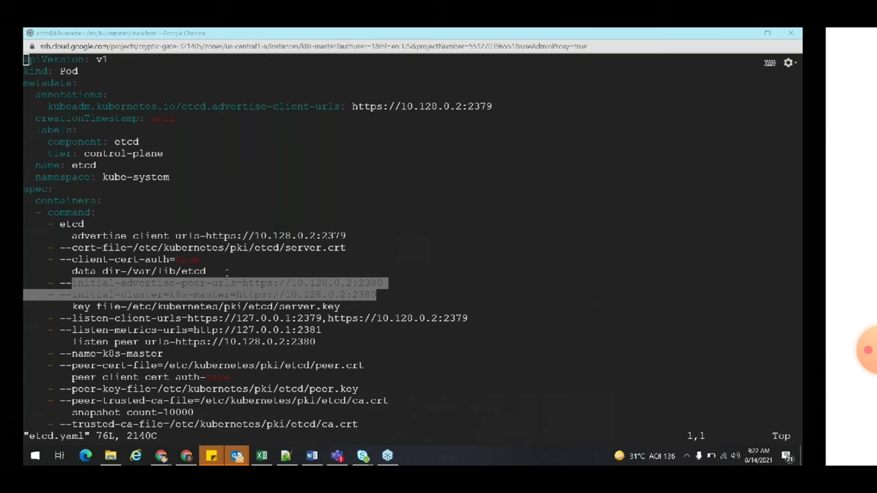
pyautogui.scroll(10, 227, 272)
pyautogui.scroll(-7, 226, 272)
pyautogui.scroll(-4, 226, 272)
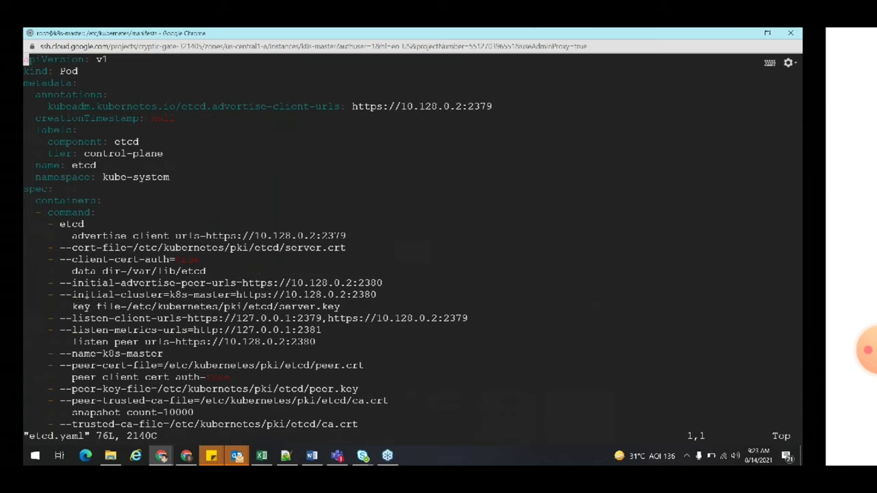
pyautogui.press('Down')
pyautogui.press('Down')
pyautogui.write(':q!')
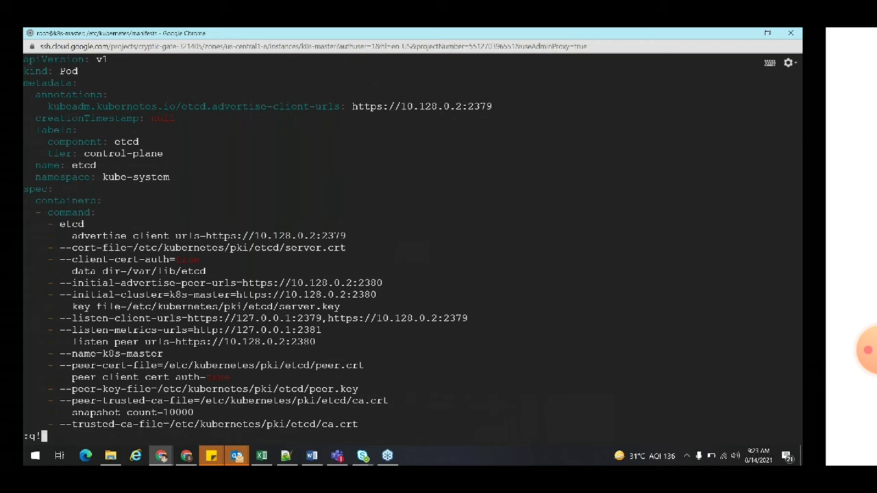
pyautogui.press('Return')
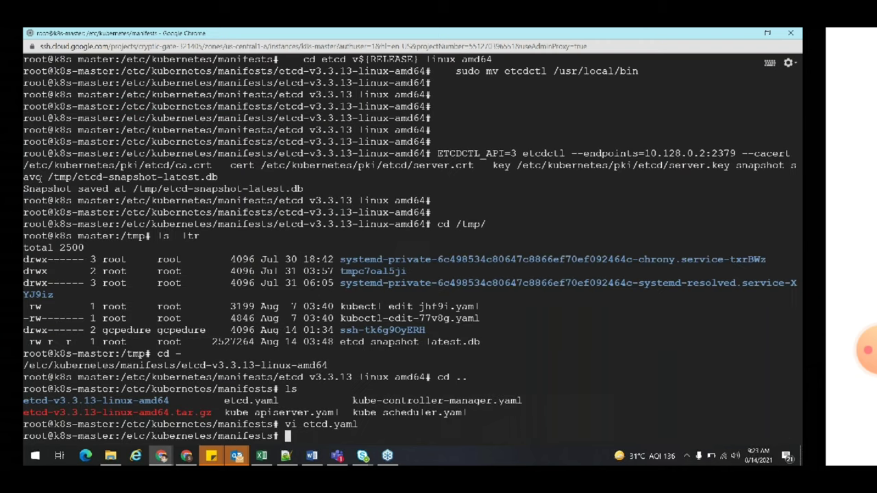
pyautogui.moveTo(25, 185); pyautogui.dragTo(303, 190)
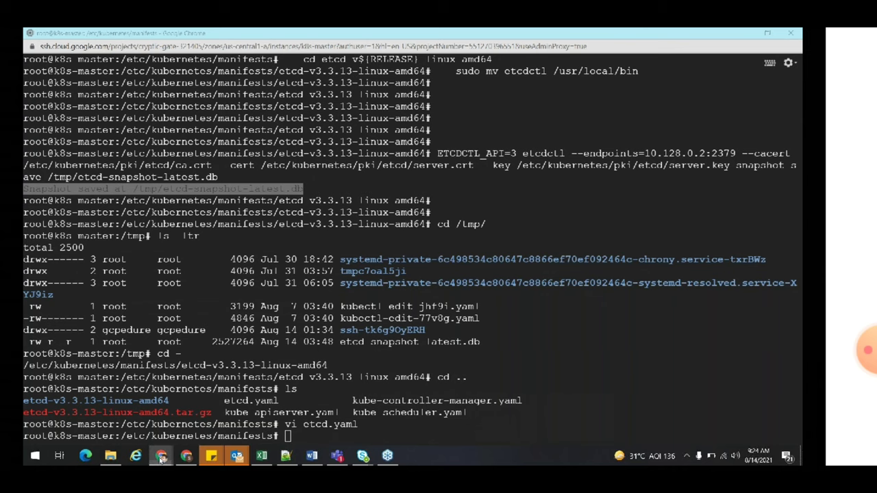
pyautogui.moveTo(162, 458)
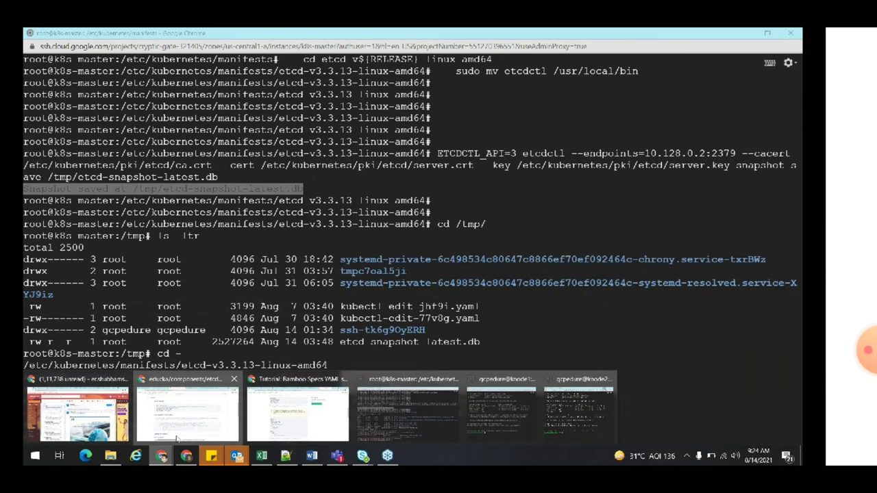
# Step: Scroll to the restore command and point out ETCDCTL_API=3, etcdctl snapshot restore and the snapshot path
pyautogui.click(408, 411)
pyautogui.scroll(-3, 617, 303)
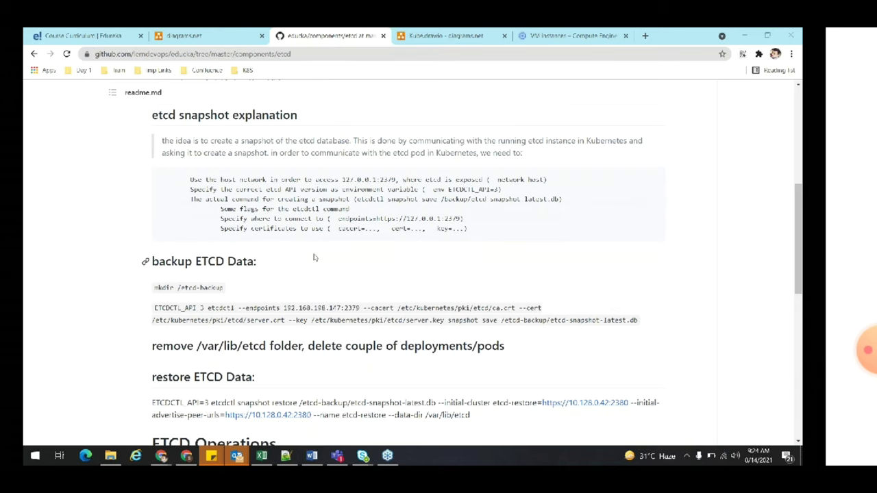
pyautogui.scroll(-1, 314, 258)
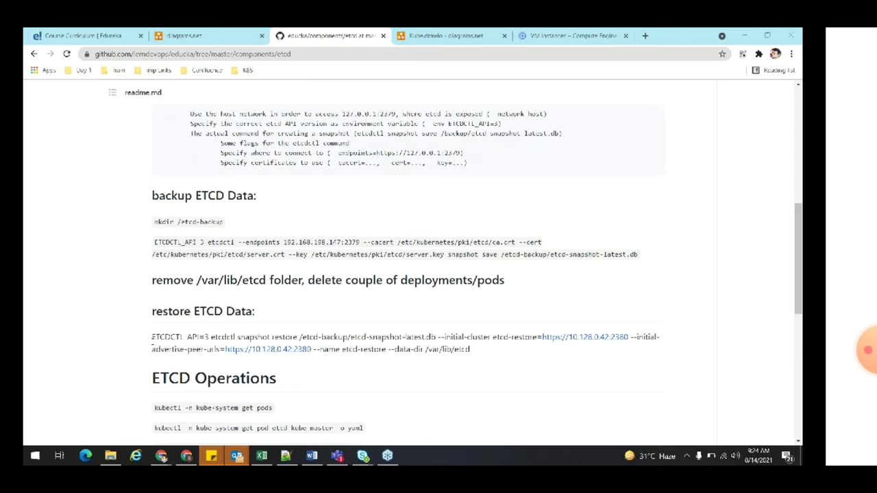
pyautogui.moveTo(152, 336); pyautogui.dragTo(211, 337)
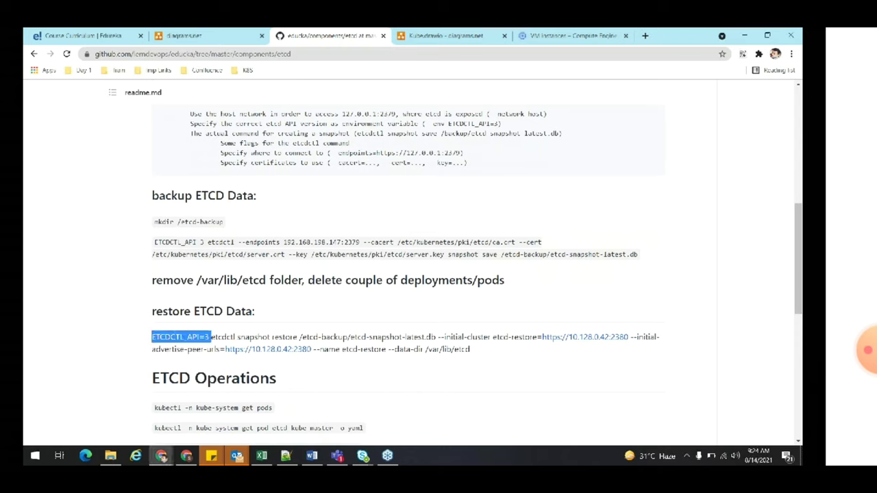
pyautogui.doubleClick(222, 337)
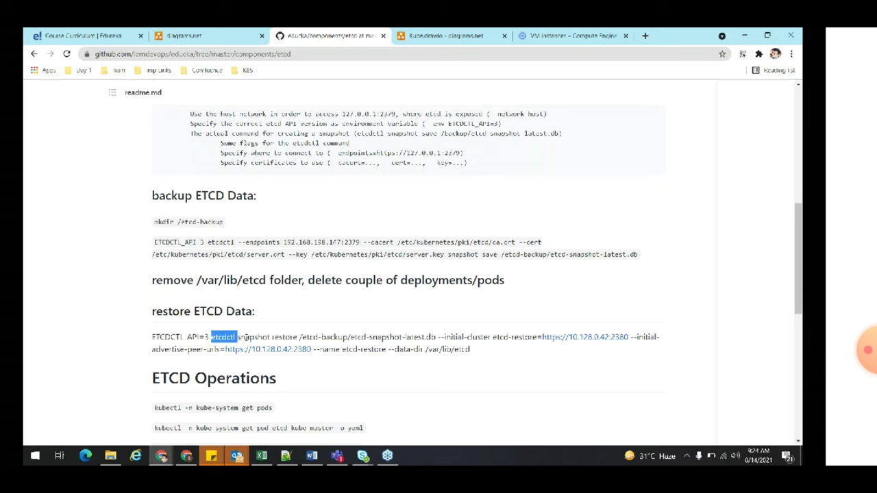
pyautogui.doubleClick(254, 337)
pyautogui.doubleClick(271, 337)
pyautogui.doubleClick(284, 337)
pyautogui.doubleClick(310, 337)
pyautogui.doubleClick(385, 337)
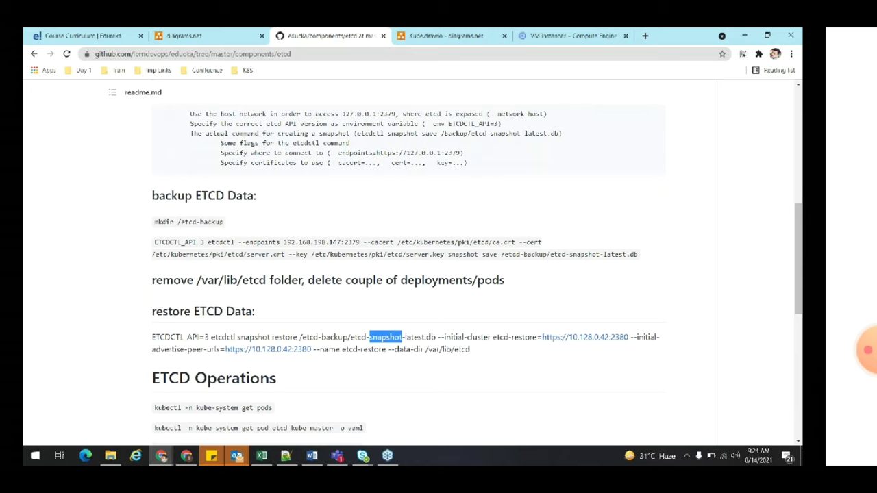
# Step: Highlight the restore command's --initial-cluster, etcd-restore=, --name and --data-dir options
pyautogui.moveTo(439, 336); pyautogui.dragTo(491, 337)
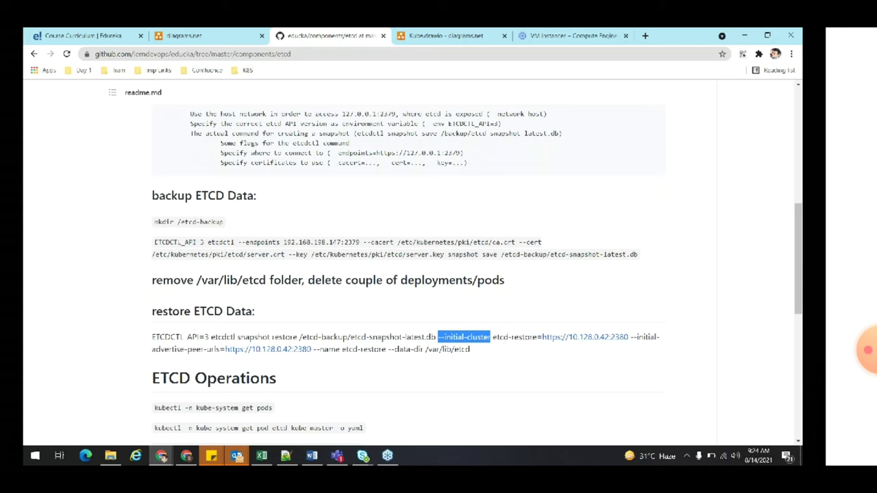
pyautogui.moveTo(496, 336); pyautogui.dragTo(542, 336)
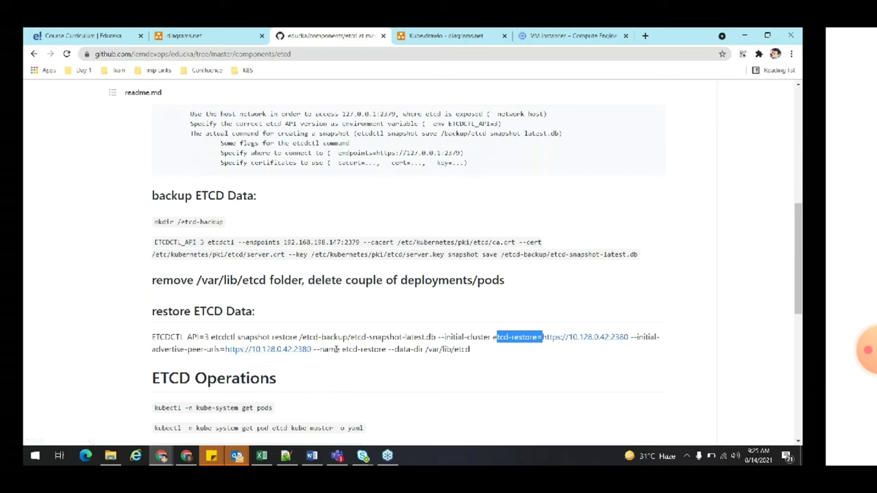
pyautogui.doubleClick(329, 350)
pyautogui.doubleClick(350, 350)
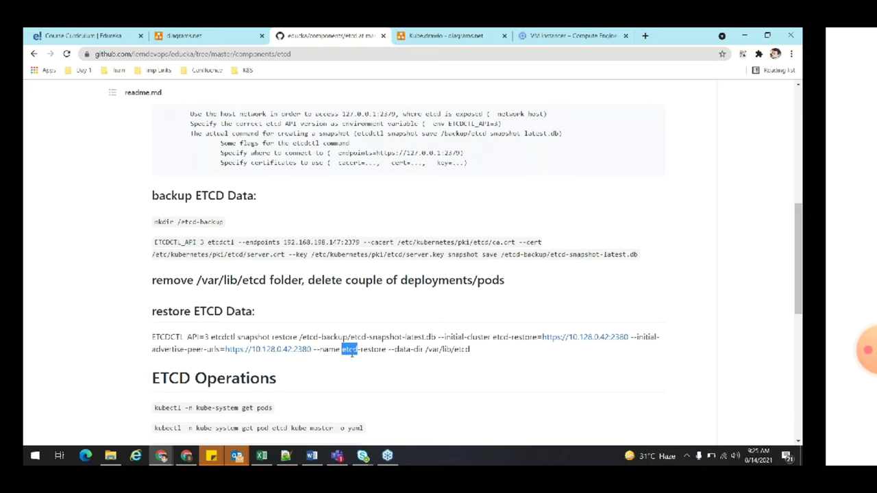
pyautogui.click(371, 351)
pyautogui.doubleClick(403, 350)
# Step: Clear the --data-dir highlight and switch to the Kube.drawio diagram
pyautogui.click(414, 350)
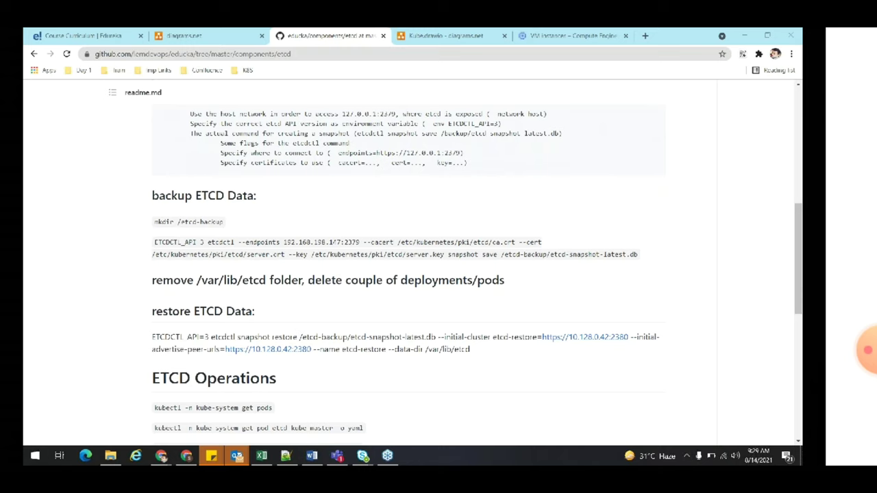
pyautogui.click(433, 34)
# Step: Place the caret after Monitoring in the Page-4 Agenda list: Namespace limits, etcd backup, Monitoring
pyautogui.scroll(-8, 241, 243)
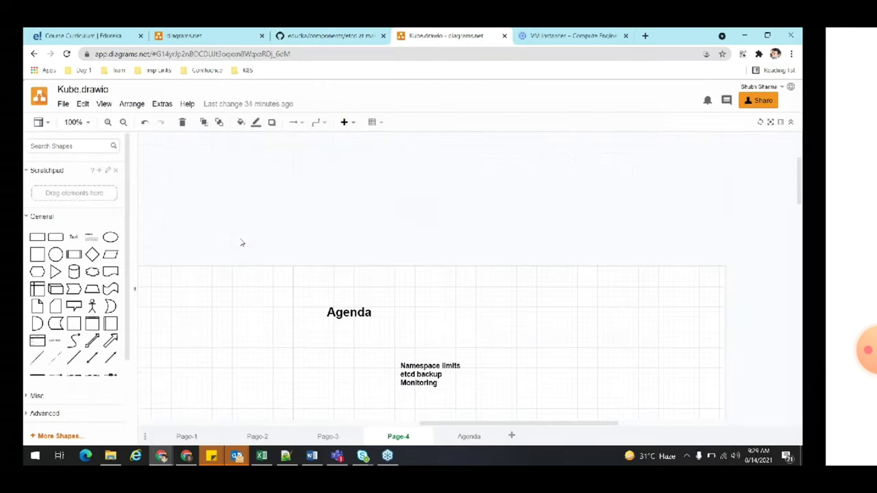
pyautogui.scroll(3, 241, 242)
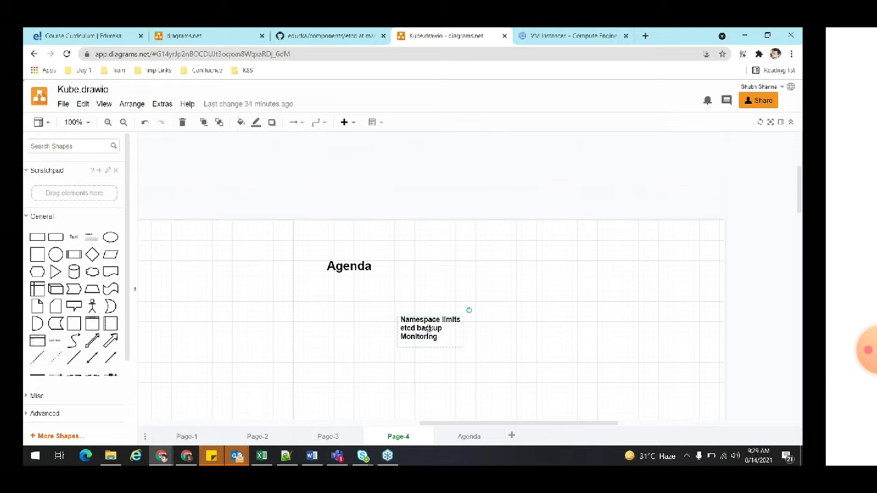
pyautogui.doubleClick(430, 329)
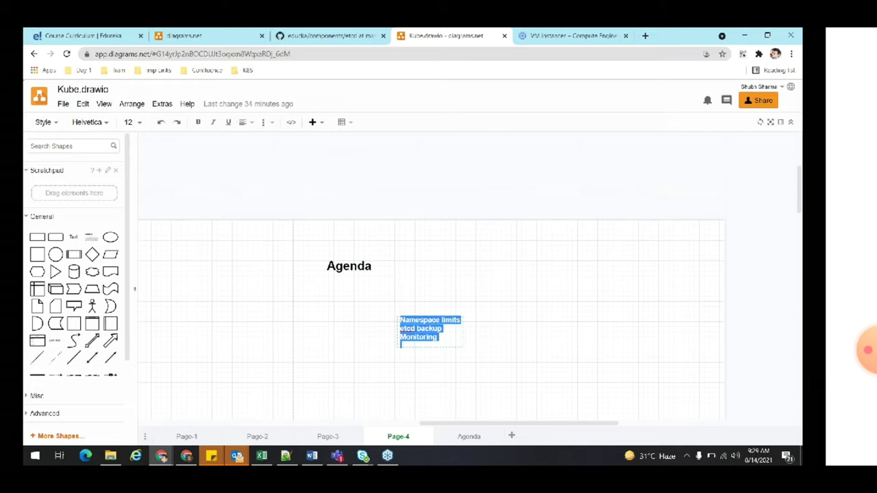
pyautogui.press('End')
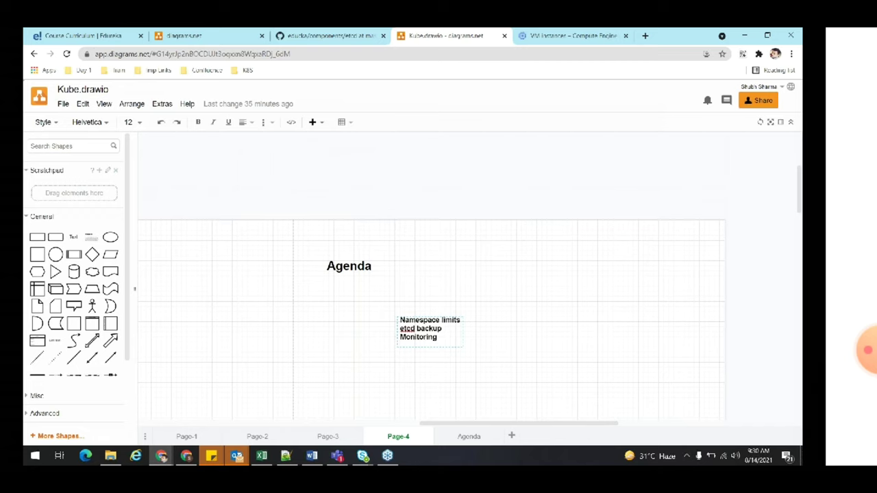
pyautogui.scroll(-1, 432, 308)
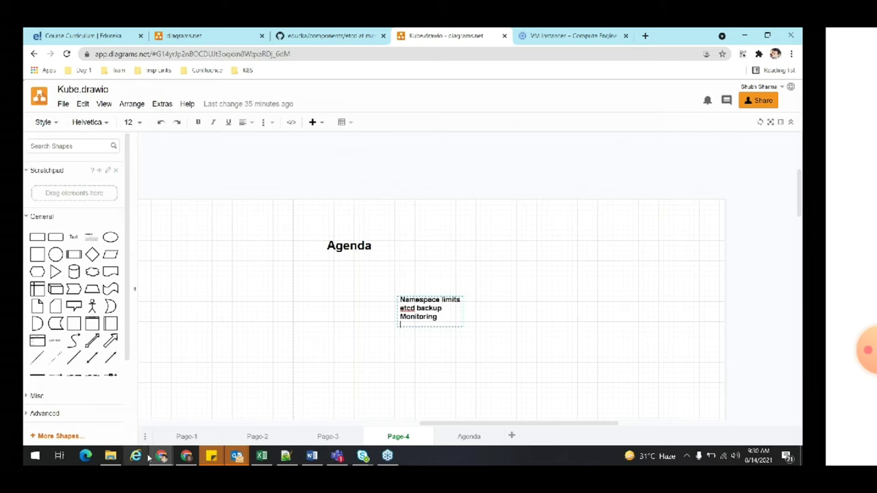
# Step: From the home directory, run kubectl top nodes and get 'Metrics API not available'
pyautogui.moveTo(161, 456)
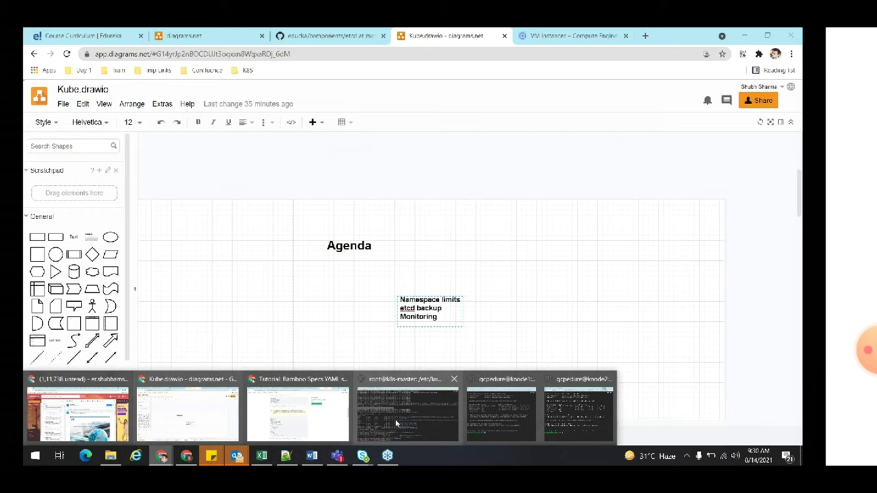
pyautogui.click(406, 411)
pyautogui.write('cd')
pyautogui.press('Return')
pyautogui.press('Return')
pyautogui.press('Return')
pyautogui.write('kubectl top nodes')
pyautogui.press('Return')
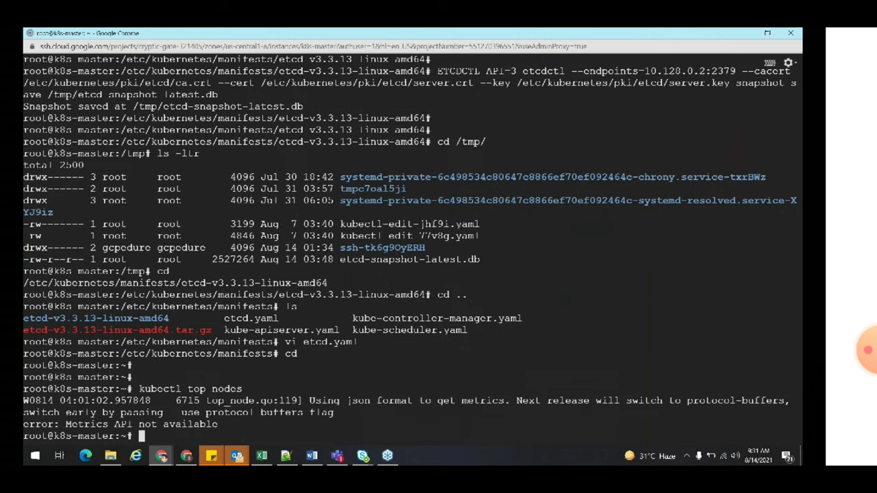
pyautogui.press('Return')
pyautogui.press('Return')
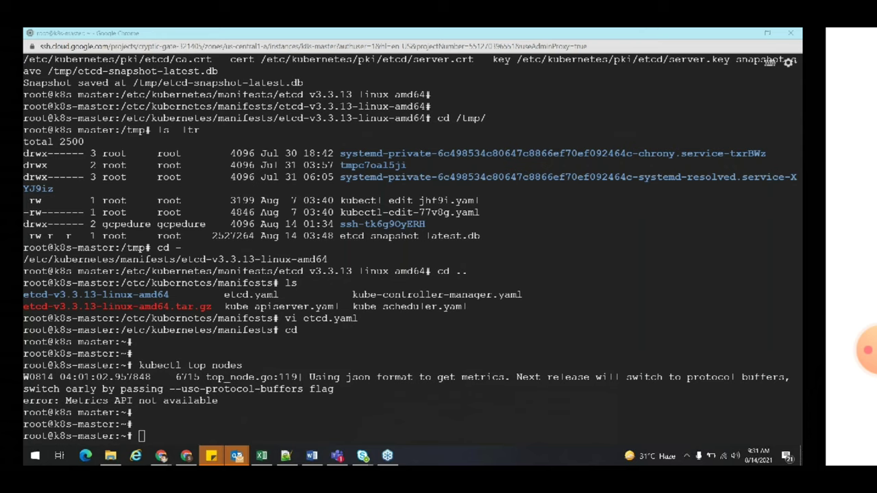
pyautogui.click(540, 138)
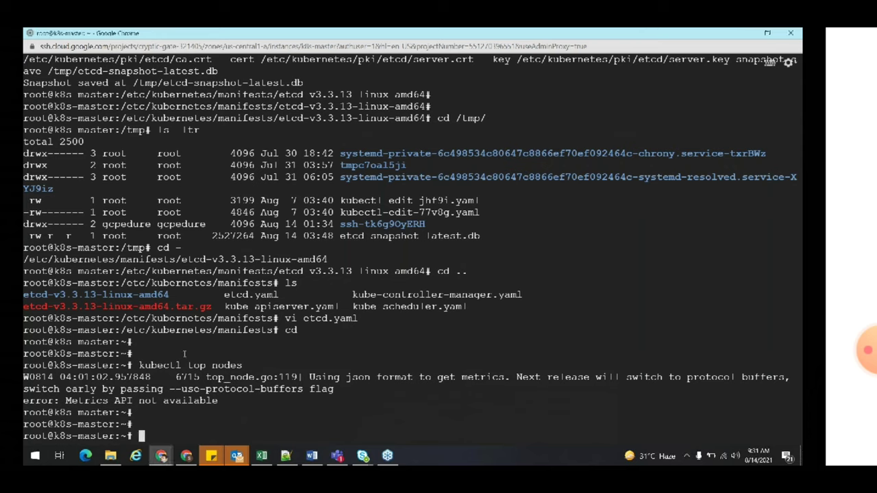
pyautogui.doubleClick(172, 366)
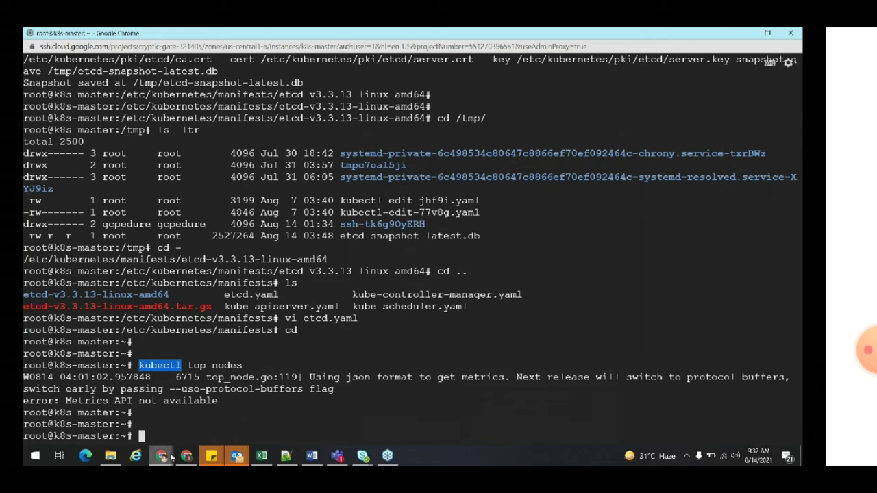
# Step: Go from the etcd readme to the educka repository's monitoring/metrics-server folder
pyautogui.moveTo(171, 458)
pyautogui.click(329, 411)
pyautogui.click(312, 35)
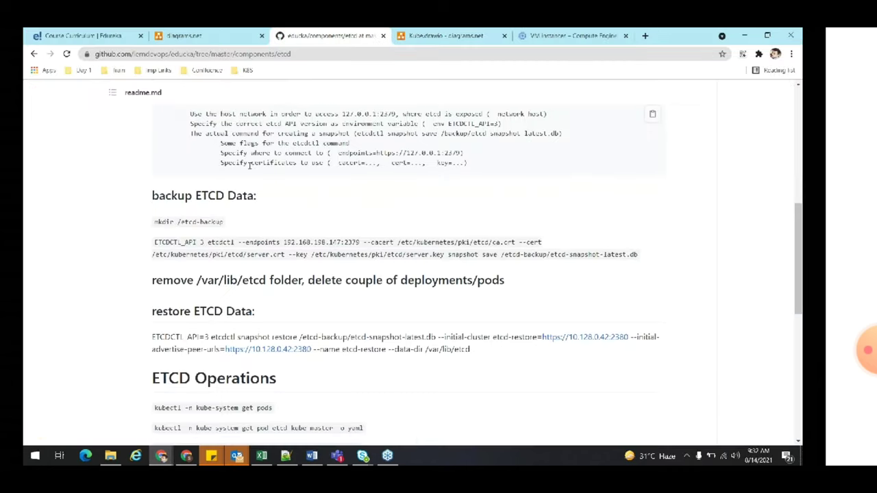
pyautogui.scroll(10, 251, 165)
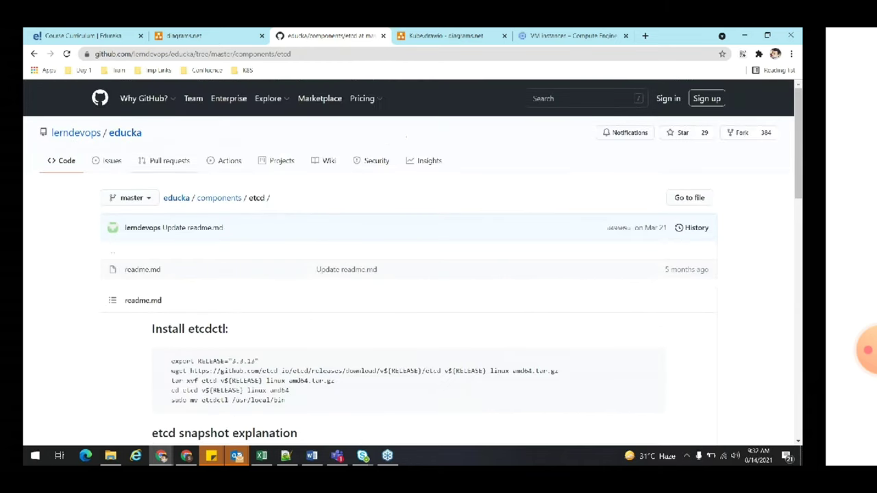
pyautogui.click(184, 199)
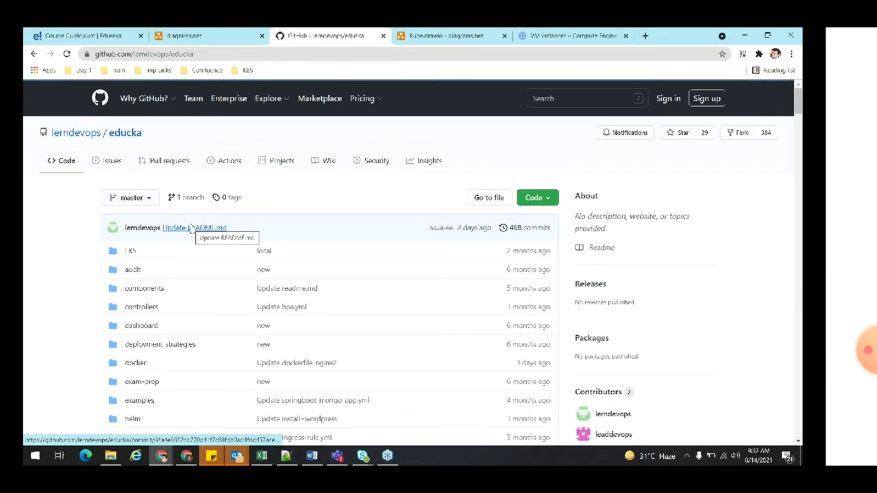
pyautogui.scroll(-3, 191, 229)
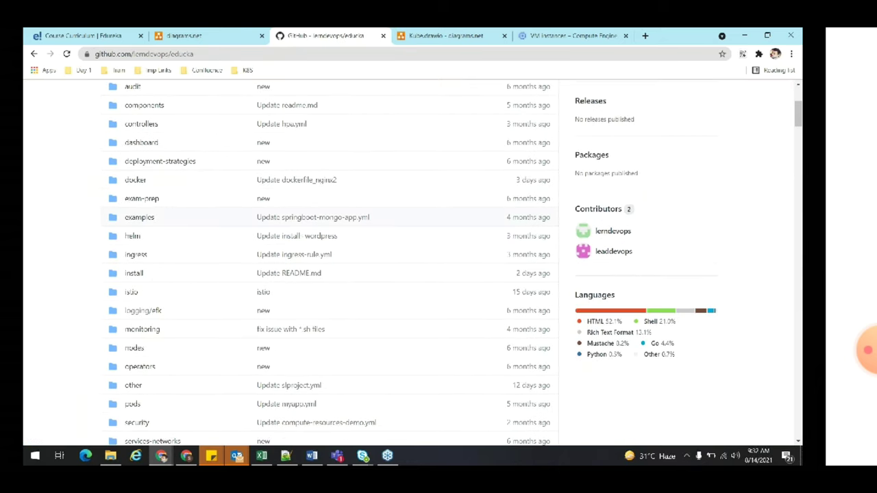
pyautogui.scroll(1, 329, 260)
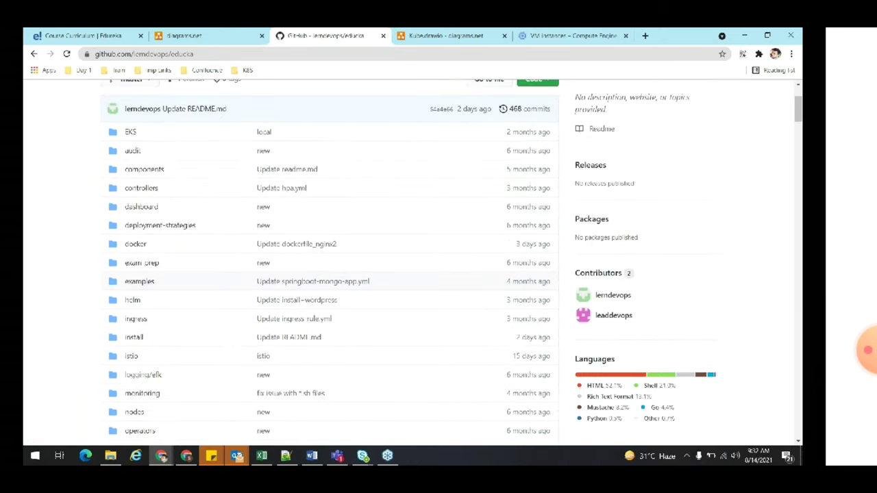
pyautogui.scroll(-2, 137, 278)
pyautogui.click(142, 269)
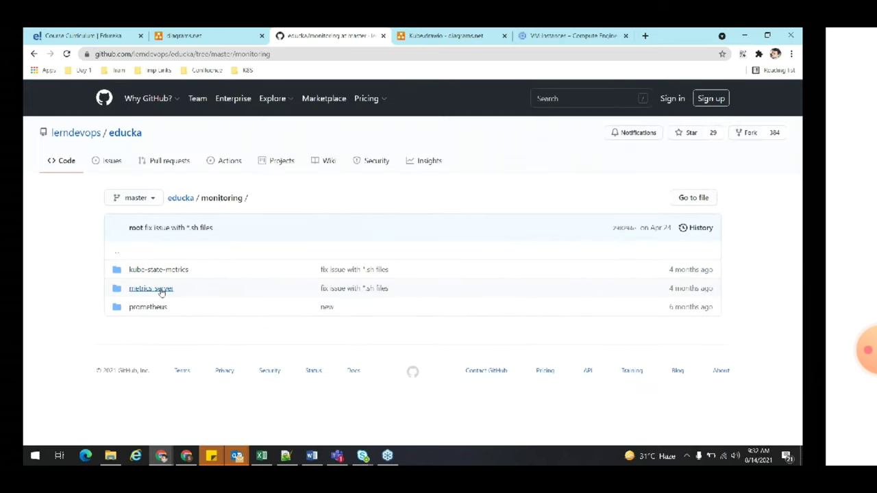
pyautogui.click(169, 288)
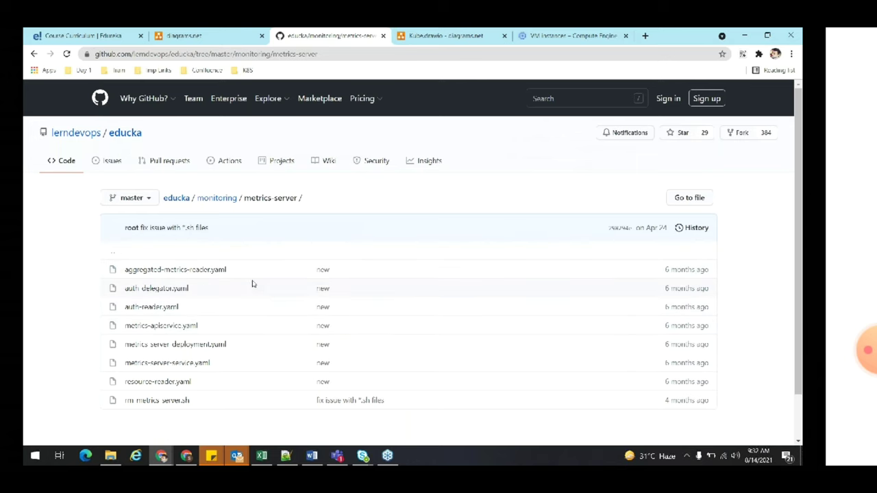
pyautogui.scroll(-1, 251, 284)
pyautogui.scroll(1, 252, 284)
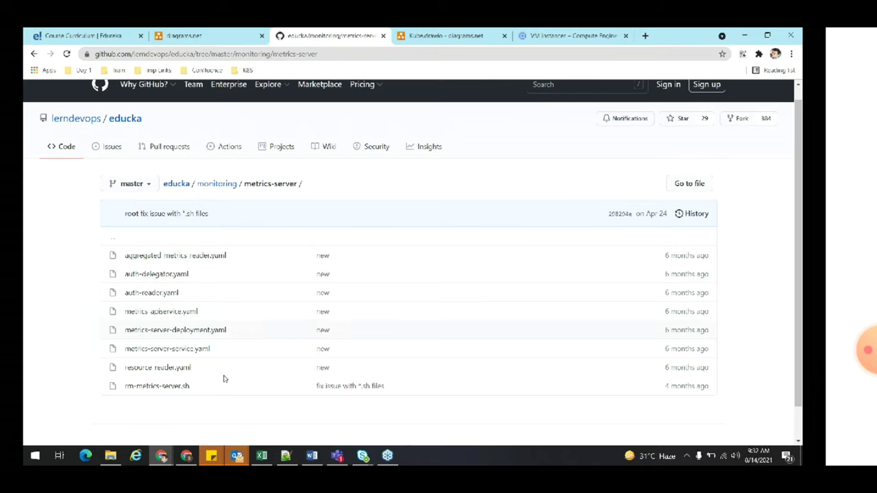
# Step: Return to the educka repository root and select its URL in the address bar
pyautogui.scroll(-1, 222, 316)
pyautogui.scroll(1, 199, 260)
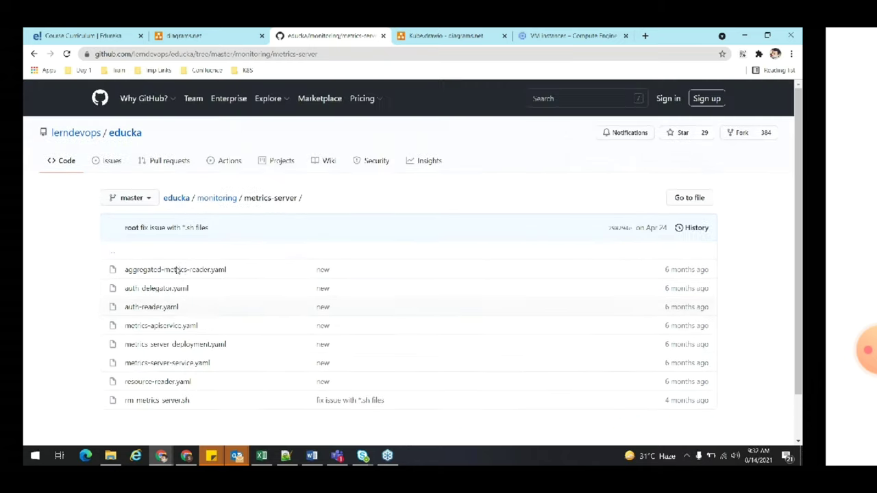
pyautogui.click(178, 204)
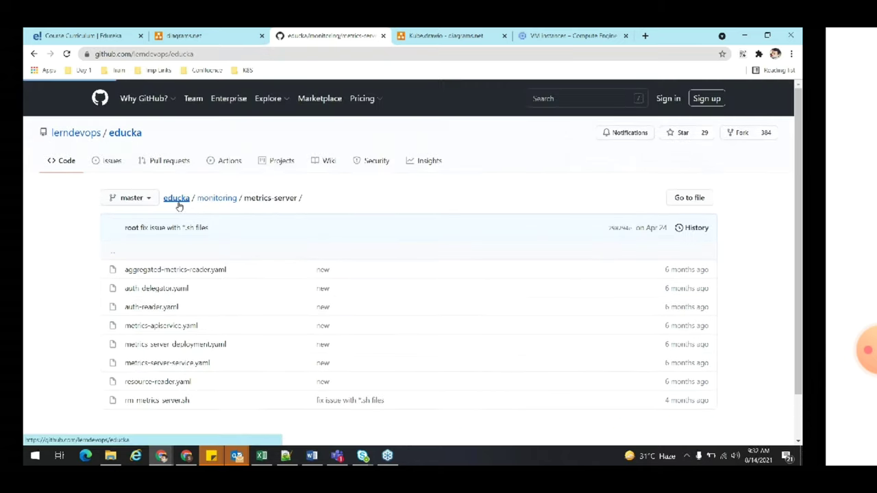
pyautogui.click(245, 54)
pyautogui.hotkey('ctrl', 'c')
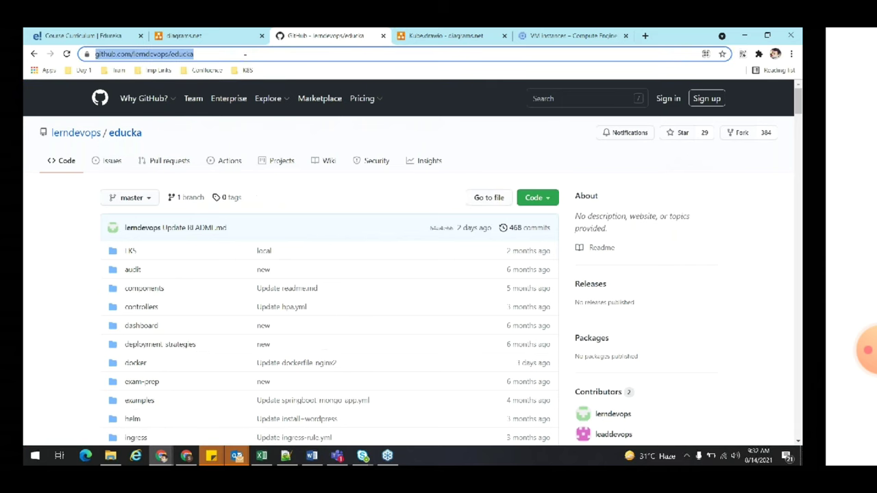
pyautogui.hotkey('alt', 'Tab')
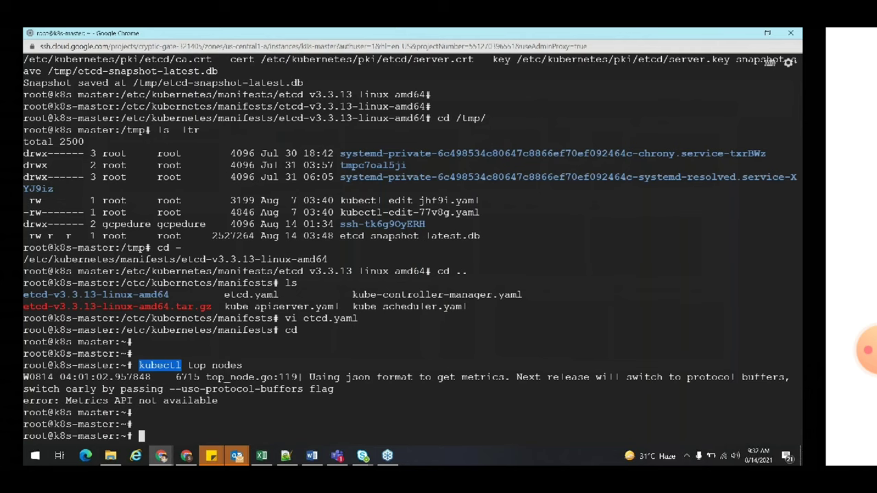
pyautogui.write('git clone')
pyautogui.hotkey('ctrl', 'v')
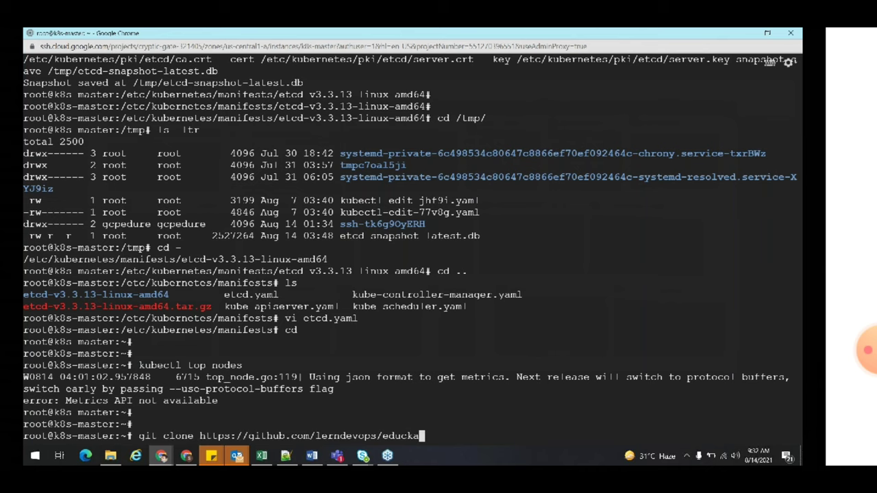
pyautogui.press('Return')
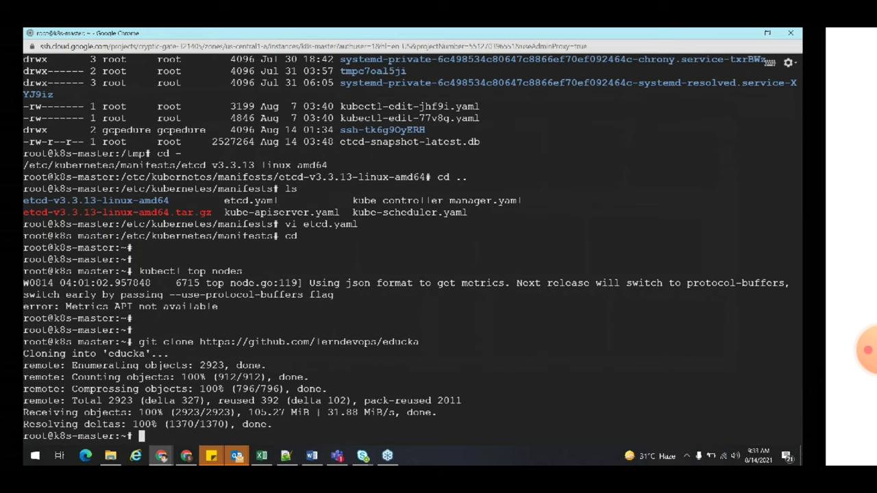
pyautogui.press('Return')
pyautogui.press('Return')
pyautogui.write('ls')
pyautogui.press('Return')
# Step: Move into the educka folder, then its monitoring folder, listing the contents of each
pyautogui.write('cd e')
pyautogui.press('Tab')
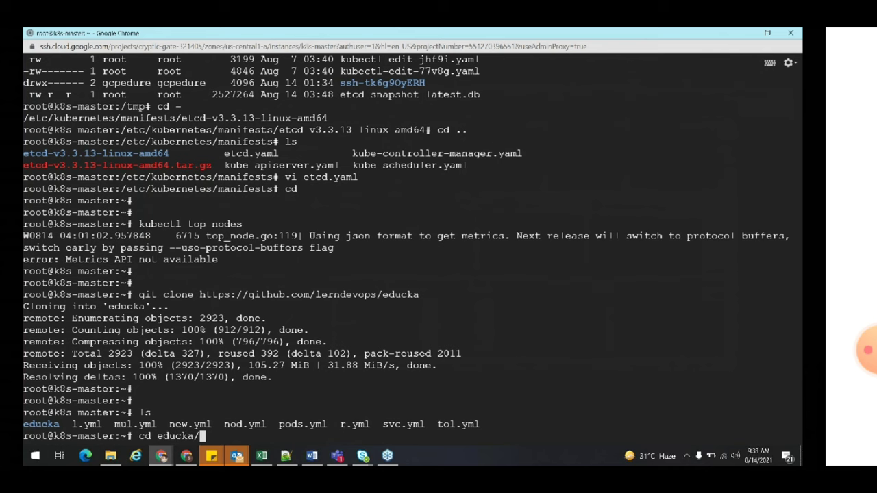
pyautogui.press('Return')
pyautogui.write('ls')
pyautogui.press('Return')
pyautogui.write('cd mo')
pyautogui.press('Tab')
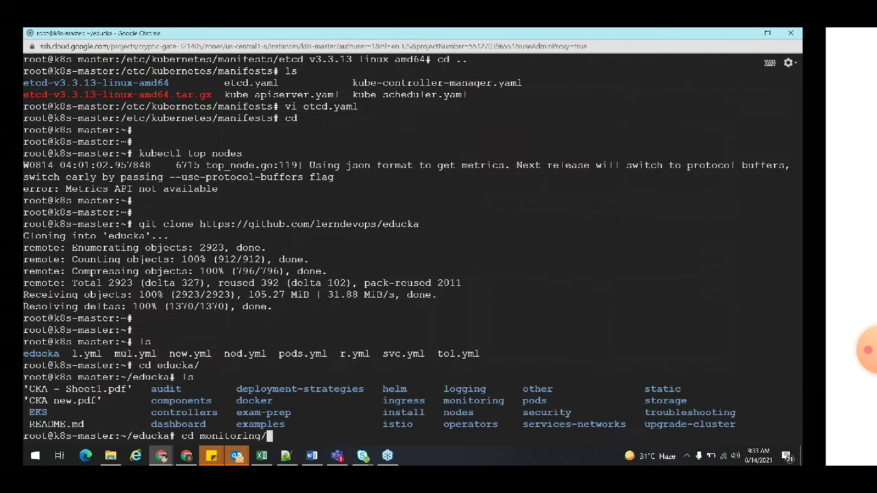
pyautogui.press('Return')
pyautogui.write('ls')
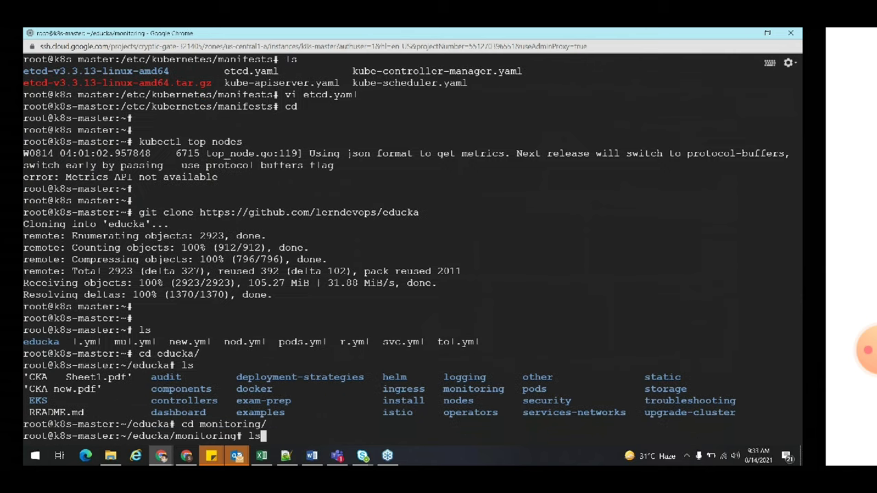
pyautogui.press('Return')
# Step: Enter the metrics-server folder and list its eight manifest files with ls -ltr
pyautogui.write('cd me')
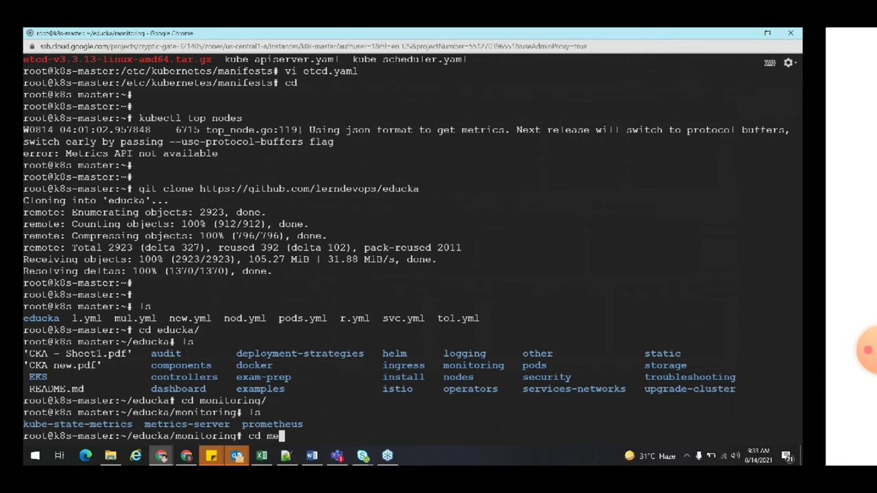
pyautogui.press('Tab')
pyautogui.press('Return')
pyautogui.write('ls -ltr')
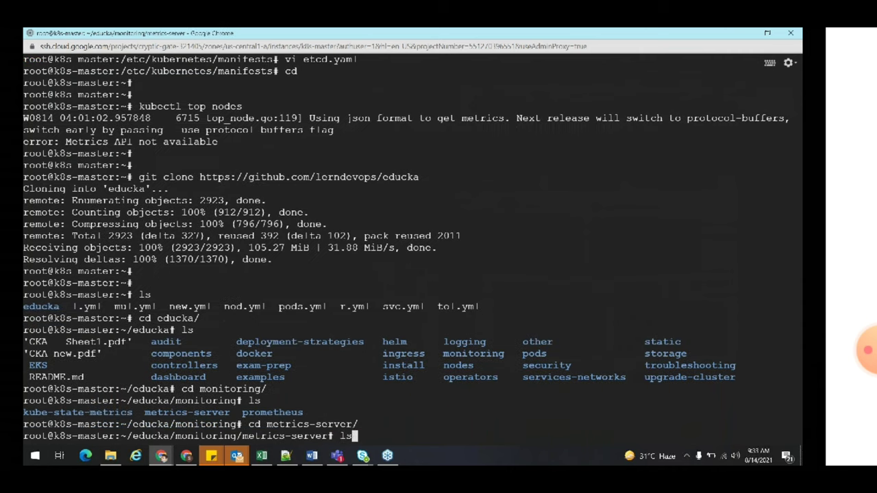
pyautogui.press('Return')
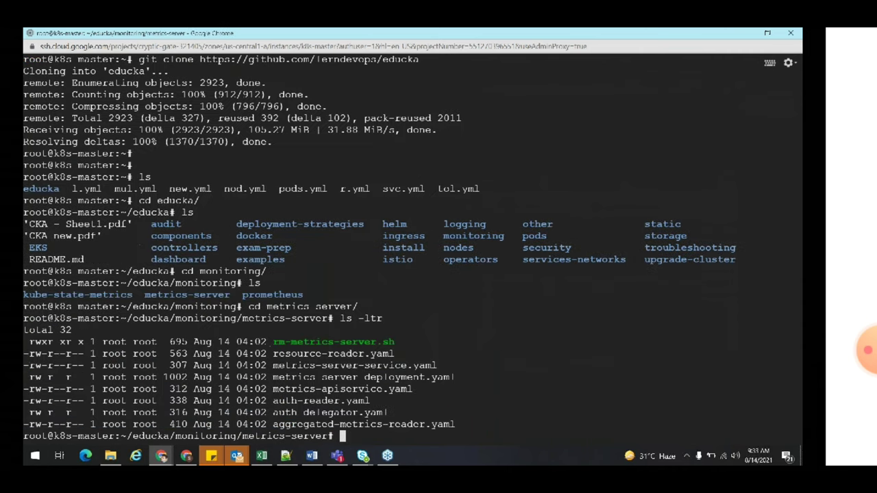
pyautogui.press('Return')
pyautogui.press('Return')
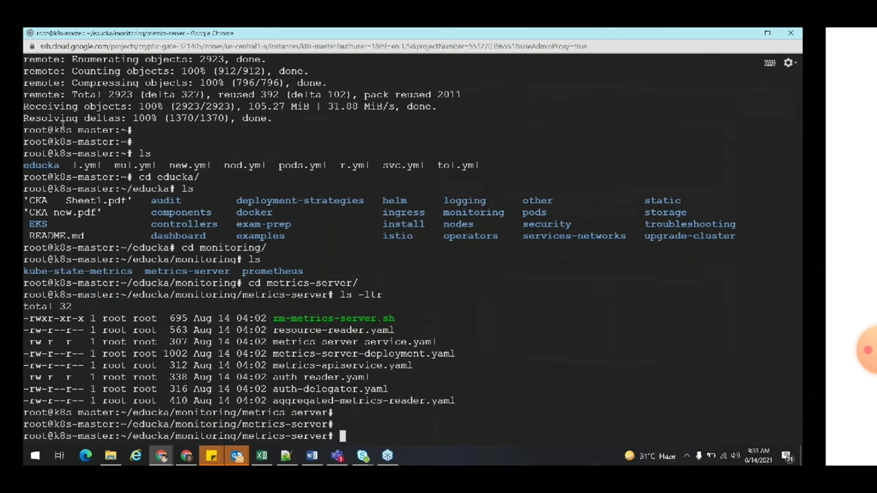
# Step: Run kubectl create -f . to create the metrics-server deployment, service, APIService and RBAC objects
pyautogui.write('kubectl creat')
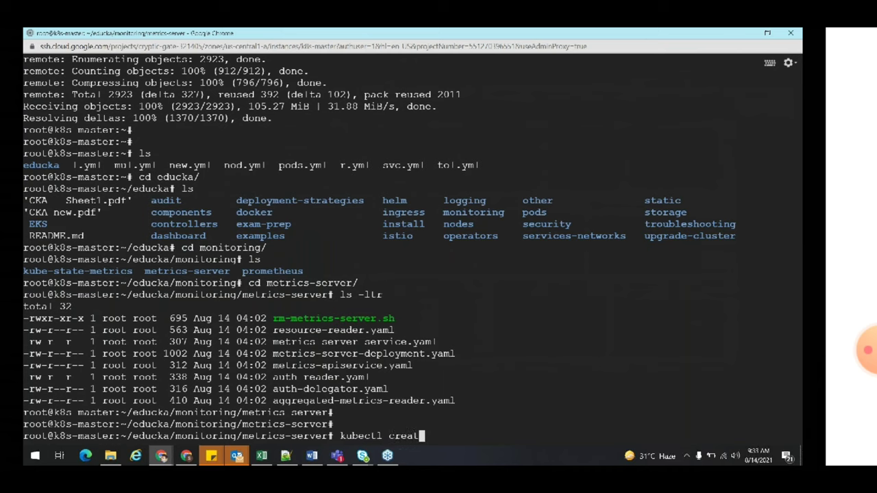
pyautogui.write('e -f .')
pyautogui.press('Return')
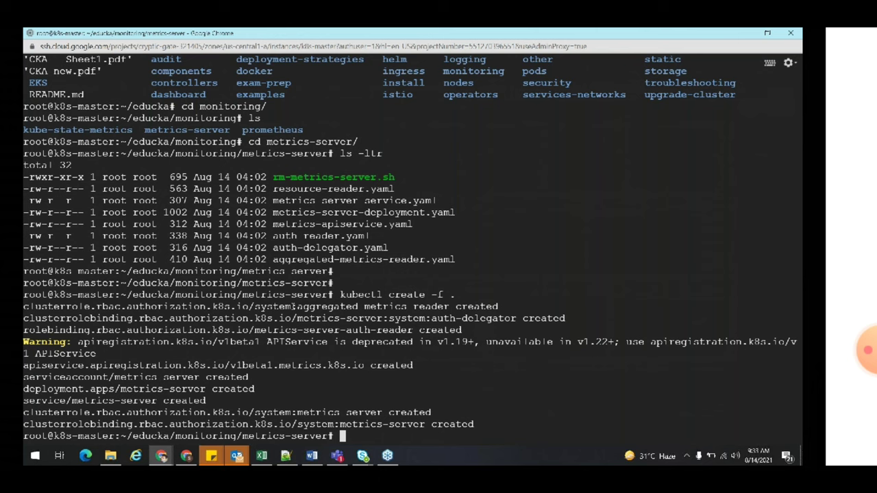
pyautogui.press('Return')
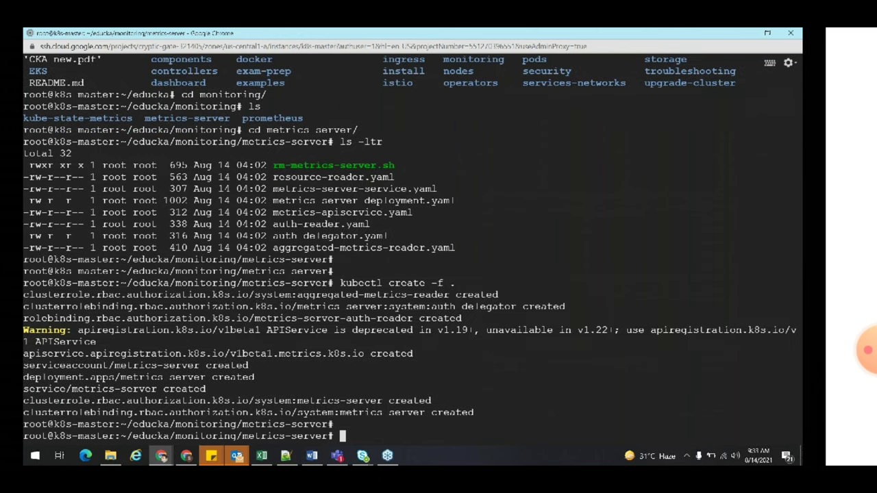
# Step: Run kubectl top nodes and highlight its 'metrics not available yet' error
pyautogui.press('Return')
pyautogui.press('Return')
pyautogui.press('Return')
pyautogui.write('kuybe')
pyautogui.press('BackSpace')
pyautogui.press('BackSpace')
pyautogui.press('BackSpace')
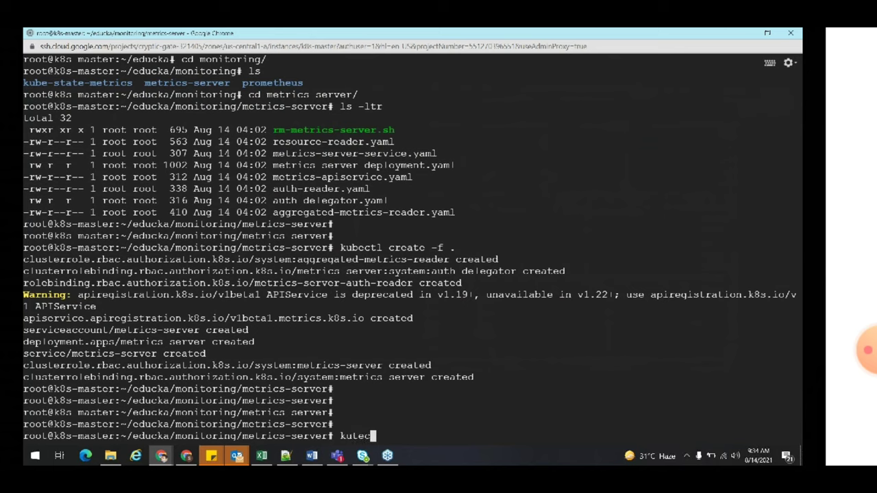
pyautogui.write('bectl top nodes')
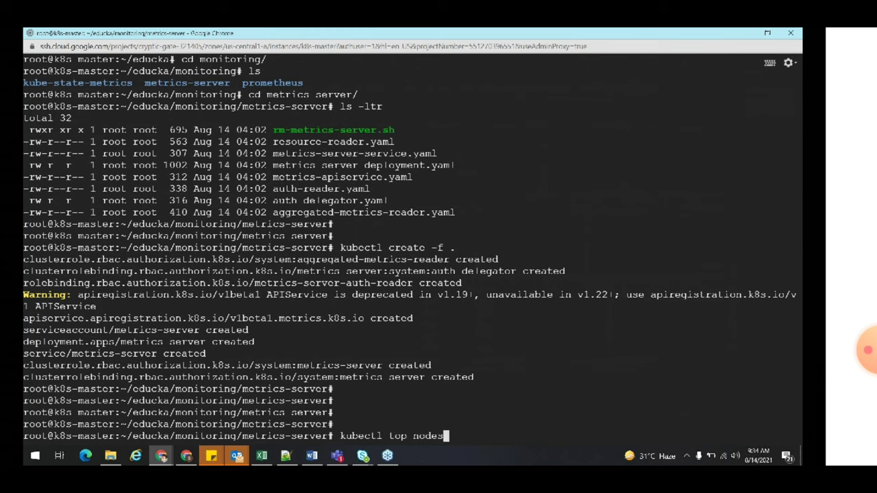
pyautogui.press('Return')
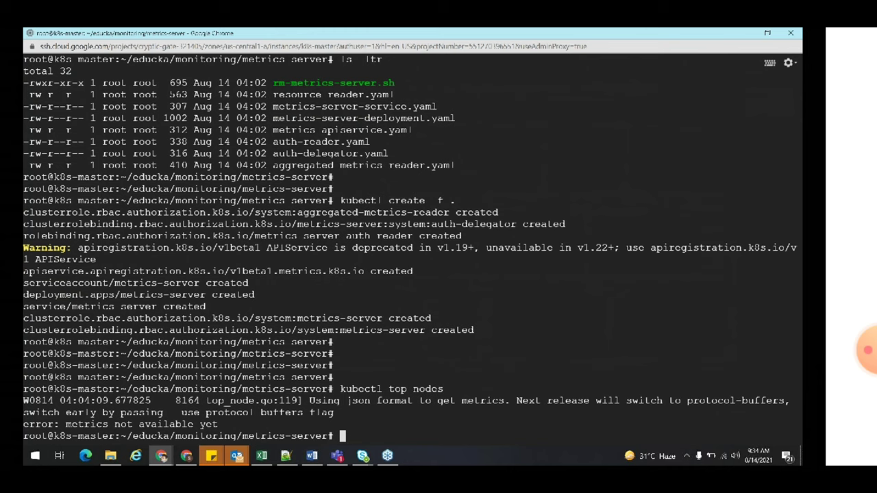
pyautogui.press('Return')
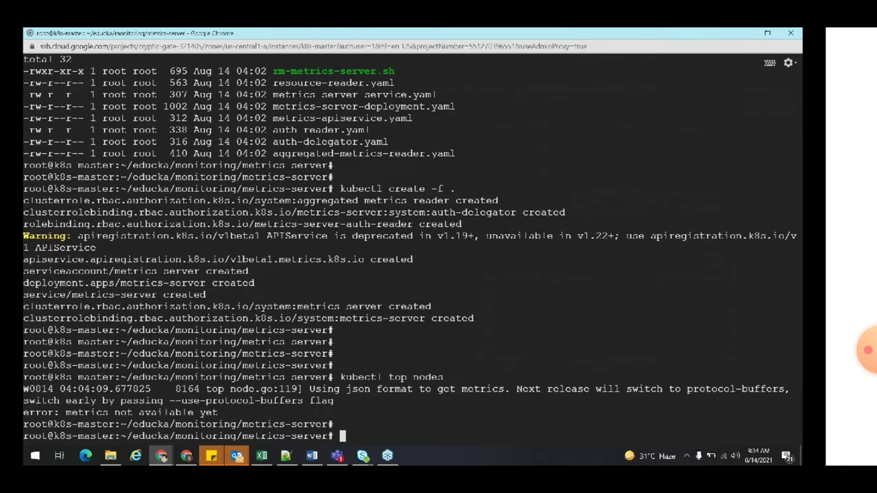
pyautogui.press('Return')
pyautogui.press('Return')
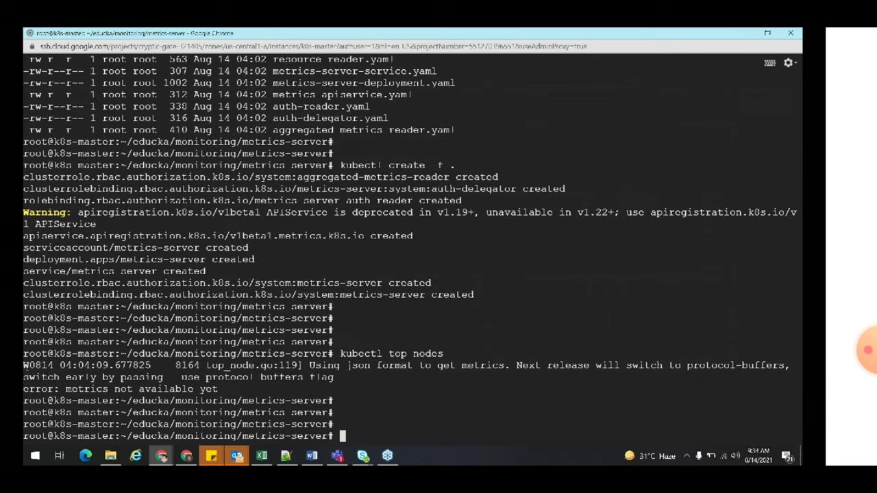
pyautogui.moveTo(24, 389); pyautogui.dragTo(227, 388)
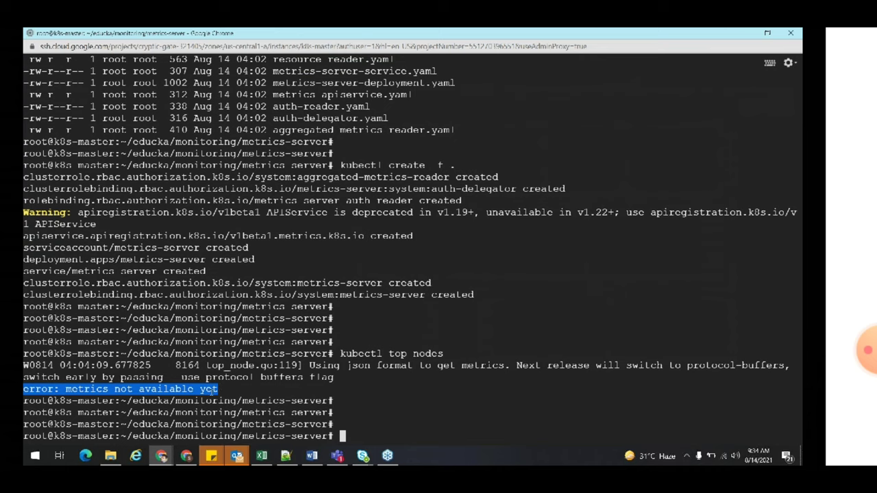
# Step: Run kubectl top pods, then kubectl get pods to see pod2 and pod5 Running
pyautogui.write('kubectl')
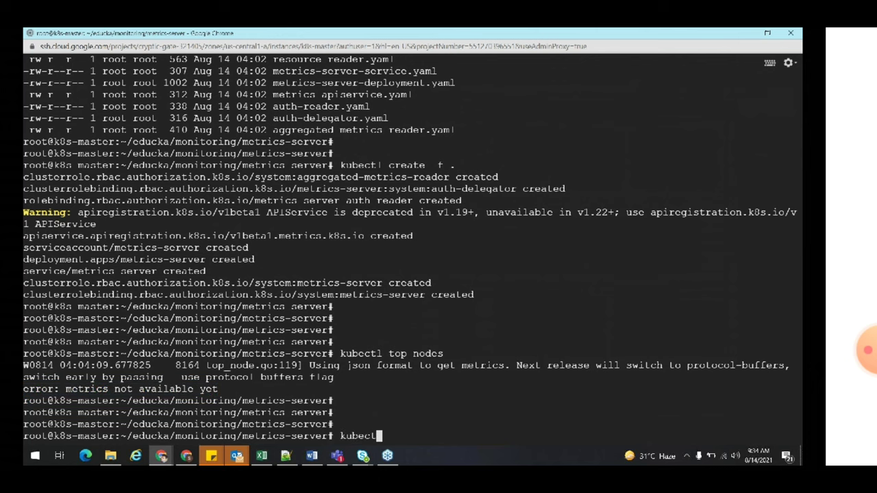
pyautogui.write(' top pods')
pyautogui.press('Return')
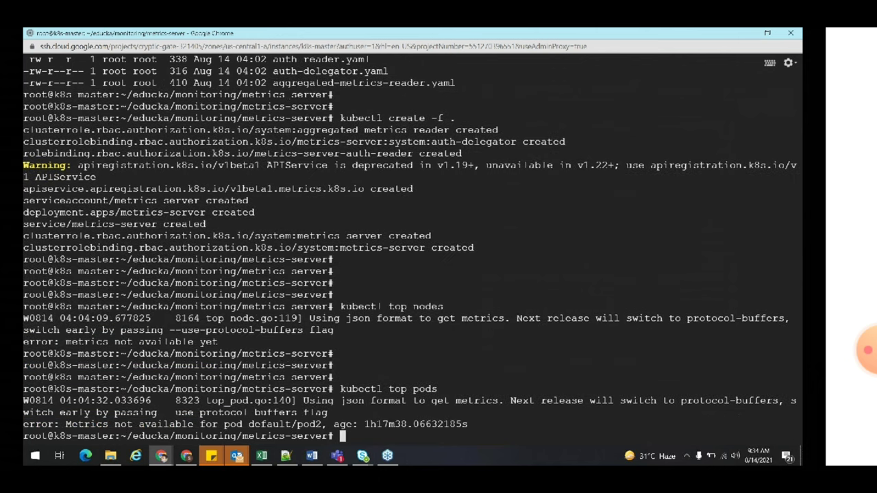
pyautogui.press('Return')
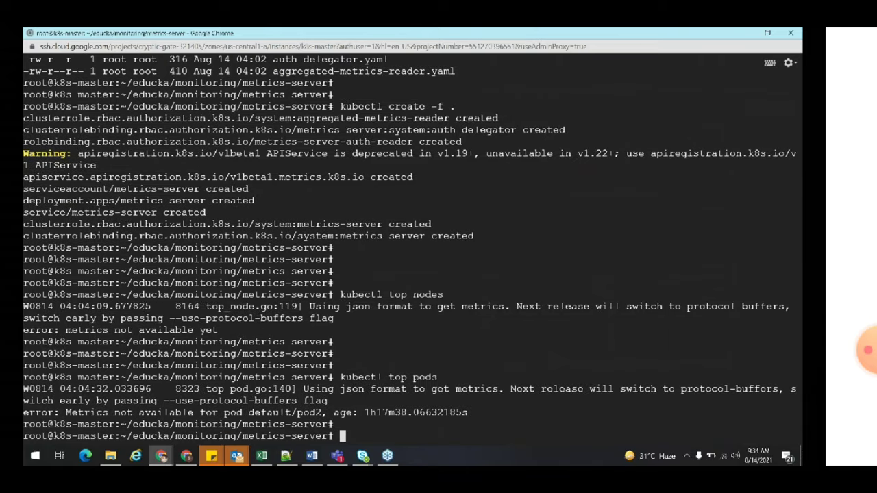
pyautogui.write('kubectl get pods')
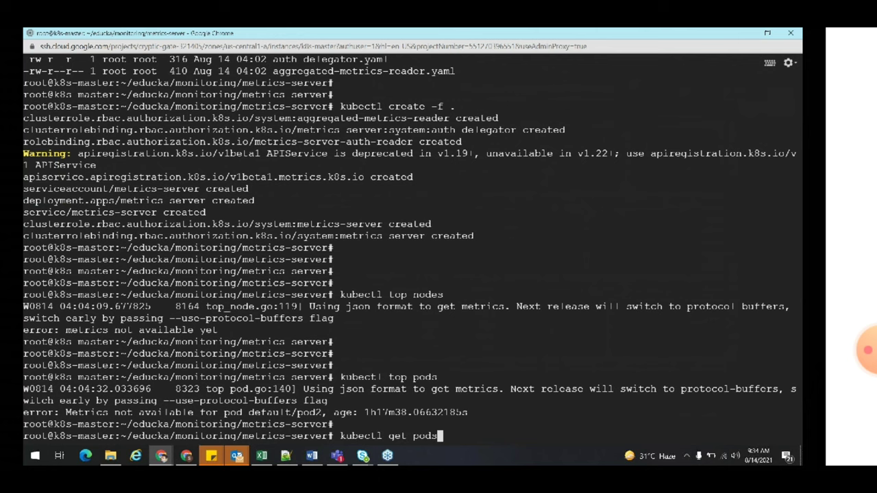
pyautogui.press('Return')
pyautogui.press('Return')
pyautogui.press('Return')
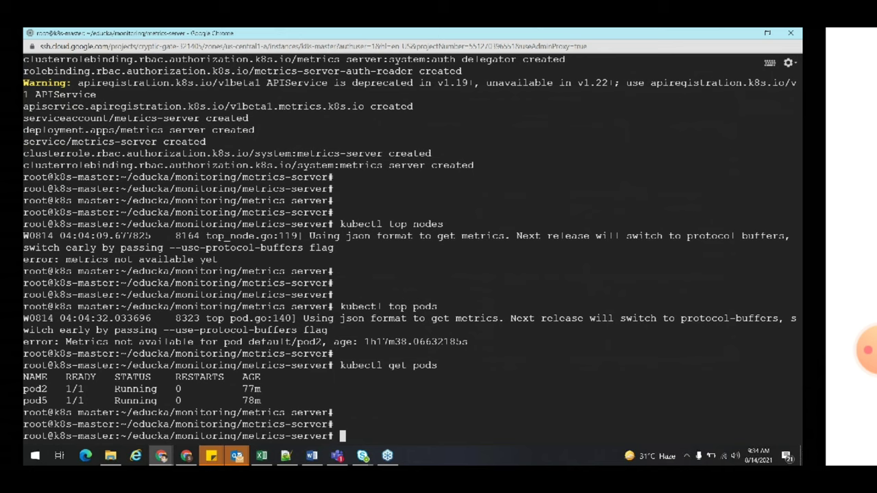
pyautogui.press('Return')
pyautogui.press('Return')
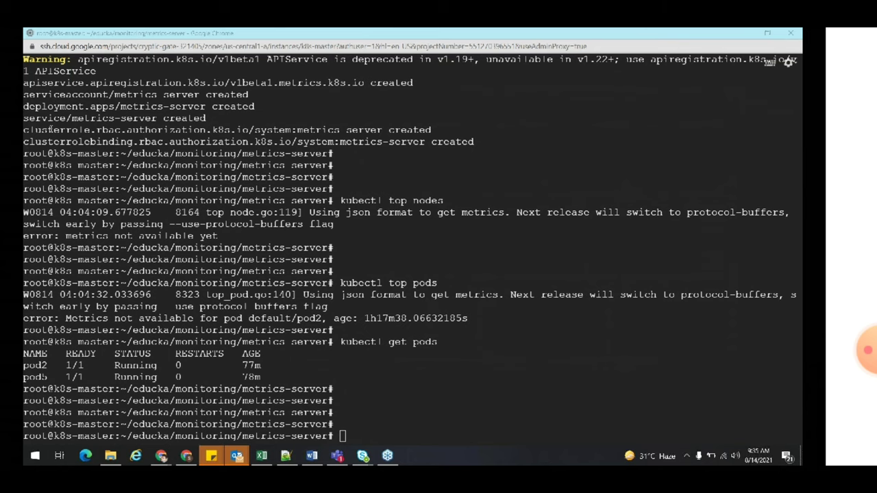
pyautogui.scroll(3, 410, 249)
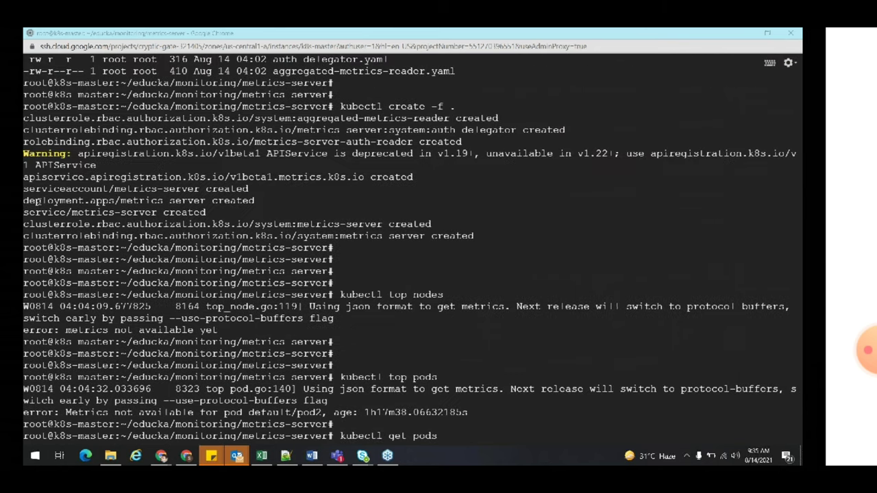
pyautogui.moveTo(132, 188); pyautogui.dragTo(248, 189)
pyautogui.moveTo(24, 200); pyautogui.dragTo(249, 200)
pyautogui.moveTo(23, 213); pyautogui.dragTo(209, 213)
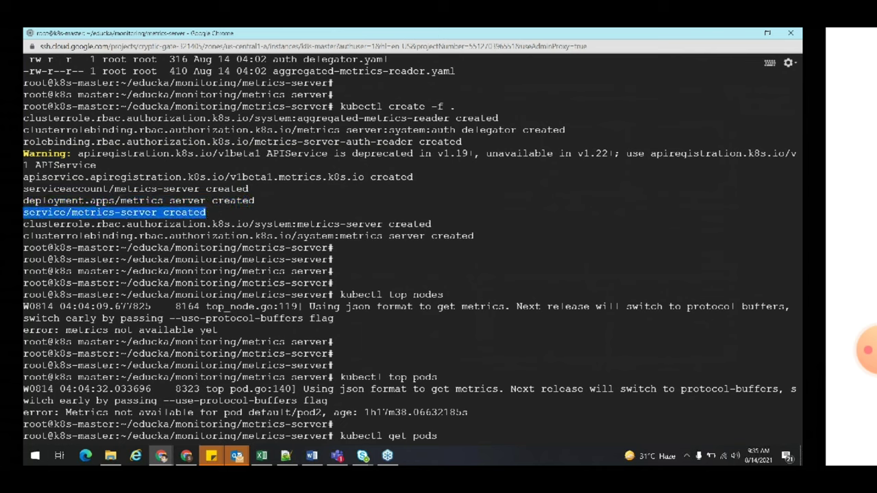
pyautogui.moveTo(24, 188); pyautogui.dragTo(199, 188)
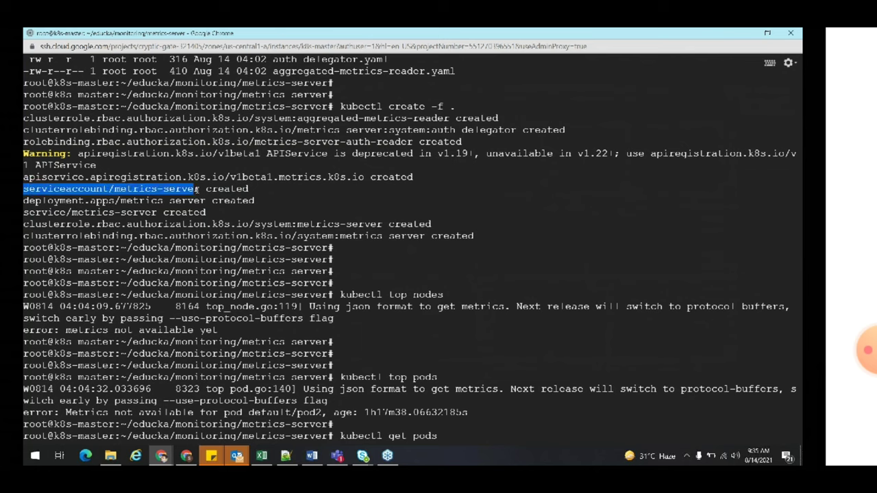
pyautogui.moveTo(23, 118); pyautogui.dragTo(85, 118)
pyautogui.moveTo(36, 130); pyautogui.dragTo(110, 129)
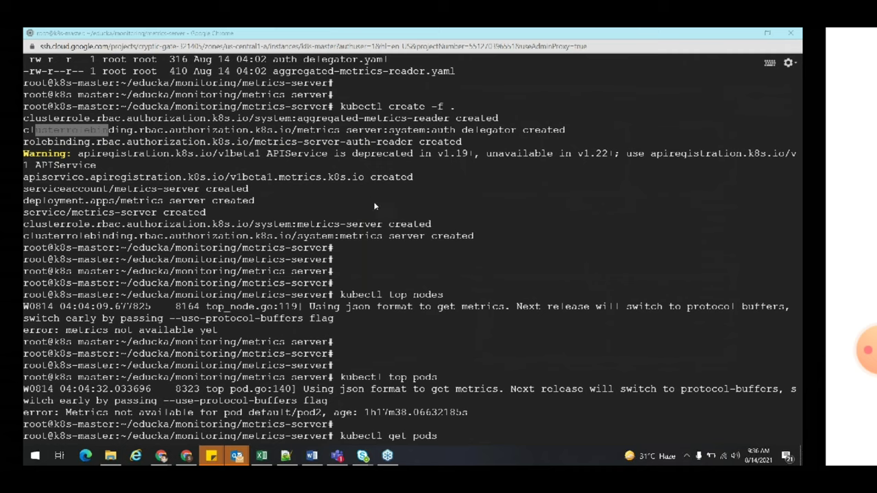
# Step: Rerun kubectl top nodes to get usage for k8s-master, knode1 and knode2
pyautogui.click(222, 243)
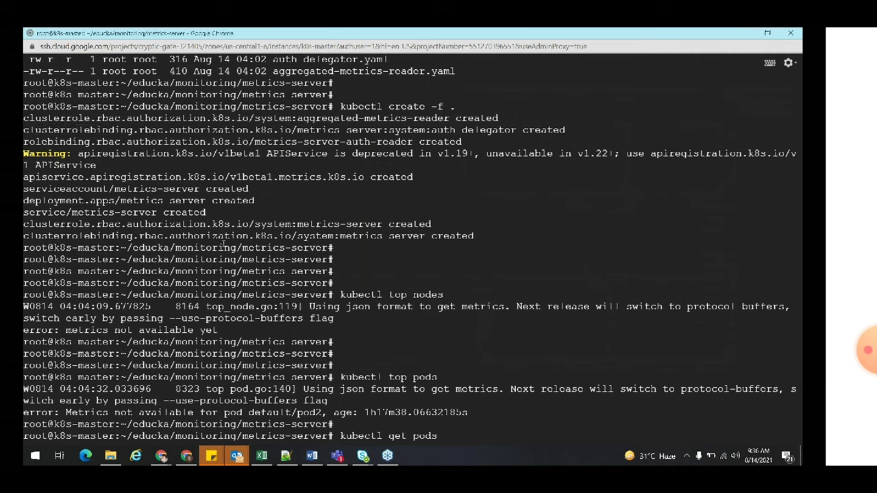
pyautogui.press('Return')
pyautogui.press('Return')
pyautogui.press('Return')
pyautogui.press('Return')
pyautogui.press('Return')
pyautogui.press('Return')
pyautogui.press('Return')
pyautogui.press('Up')
pyautogui.press('Up')
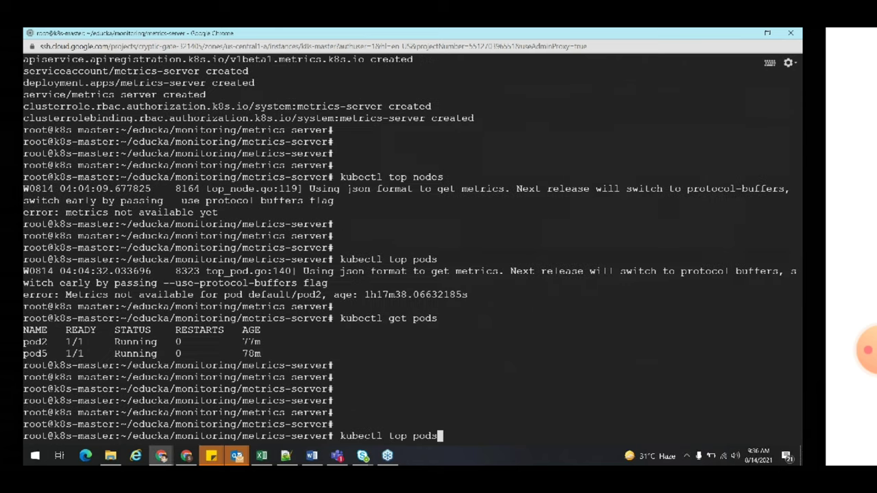
pyautogui.press('Up')
pyautogui.press('Return')
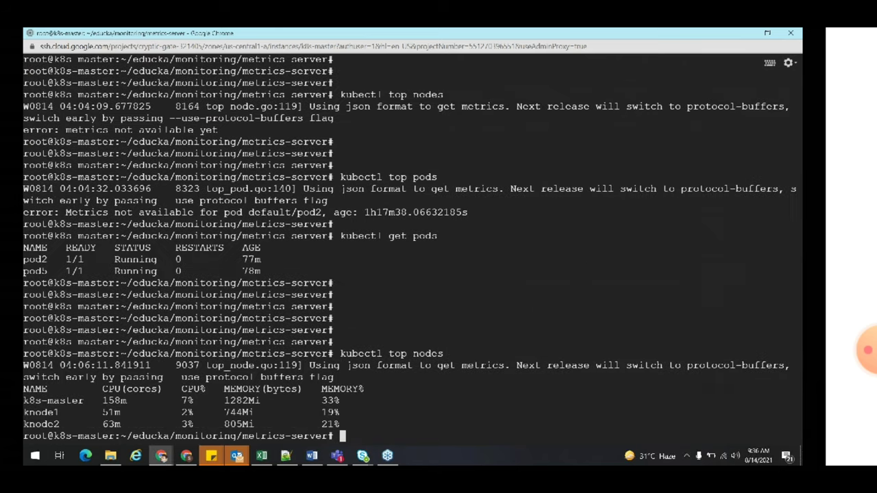
pyautogui.press('Return')
pyautogui.press('Return')
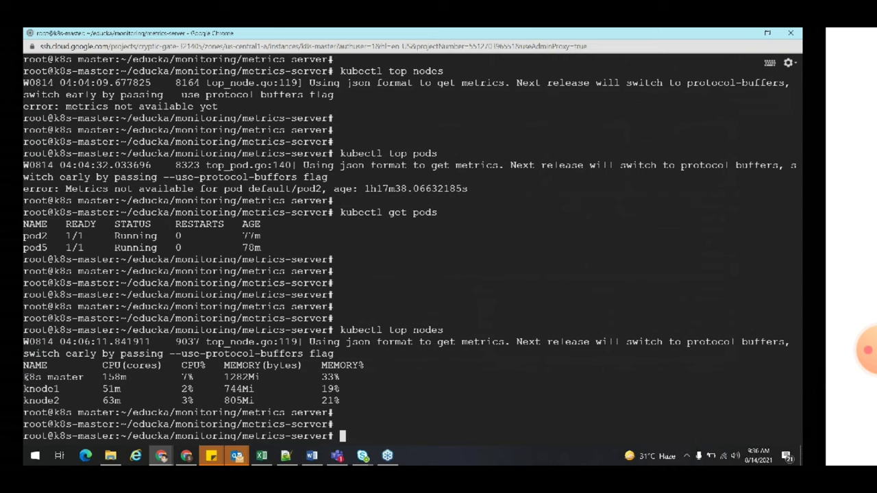
# Step: Highlight the node usage rows, including k8s-master's 1282Mi memory at 33%
pyautogui.moveTo(24, 377); pyautogui.dragTo(226, 377)
pyautogui.moveTo(236, 377); pyautogui.dragTo(363, 401)
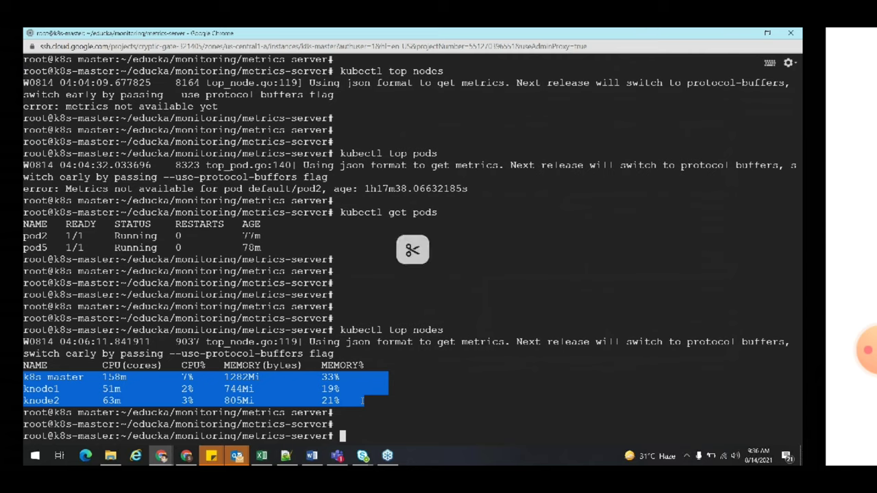
pyautogui.doubleClick(328, 377)
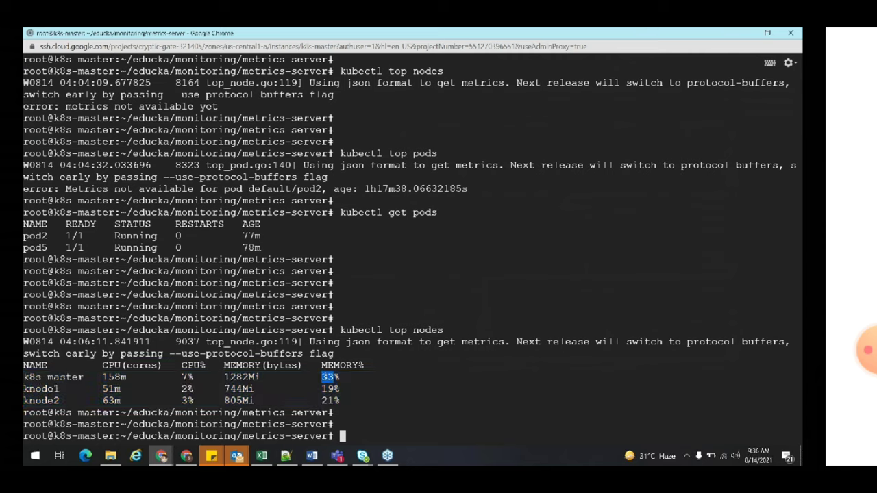
pyautogui.moveTo(225, 377); pyautogui.dragTo(321, 377)
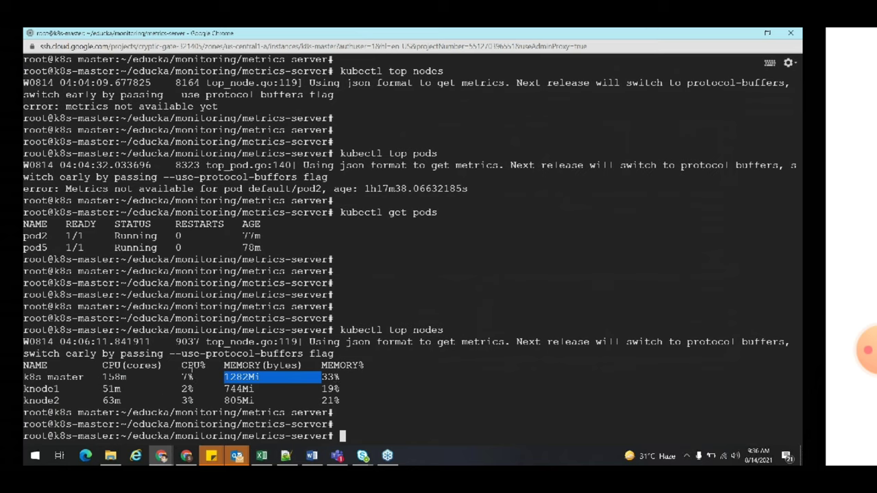
# Step: Recall kubectl top nodes and prefix it with 'watch'
pyautogui.press('Up')
pyautogui.press('Left')
pyautogui.press('Left')
pyautogui.press('Left')
pyautogui.press('Left')
pyautogui.press('Left')
pyautogui.press('Left')
pyautogui.press('Left')
pyautogui.press('Left')
pyautogui.press('Left')
pyautogui.press('Left')
pyautogui.press('Left')
pyautogui.press('Left')
pyautogui.press('Left')
pyautogui.press('Left')
pyautogui.press('Left')
pyautogui.press('Left')
pyautogui.press('Left')
pyautogui.write('watch')
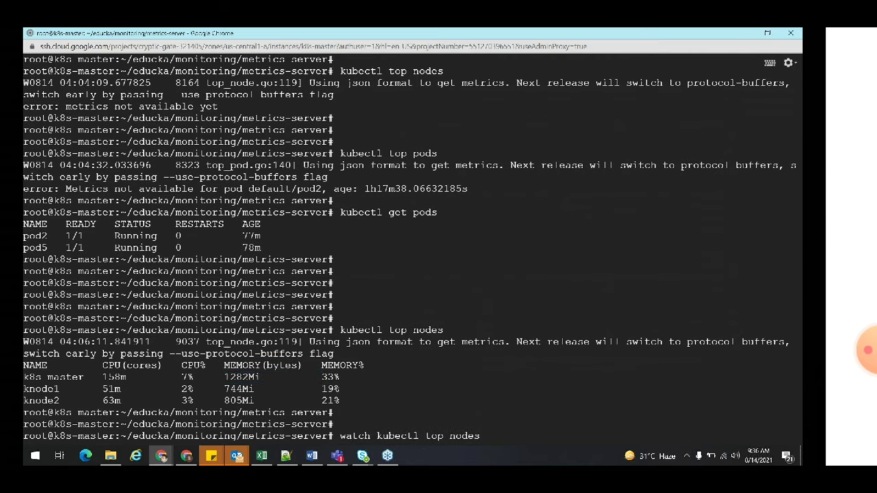
# Step: Run watch kubectl top nodes for live node usage, then stop it with Ctrl+C
pyautogui.press('Return')
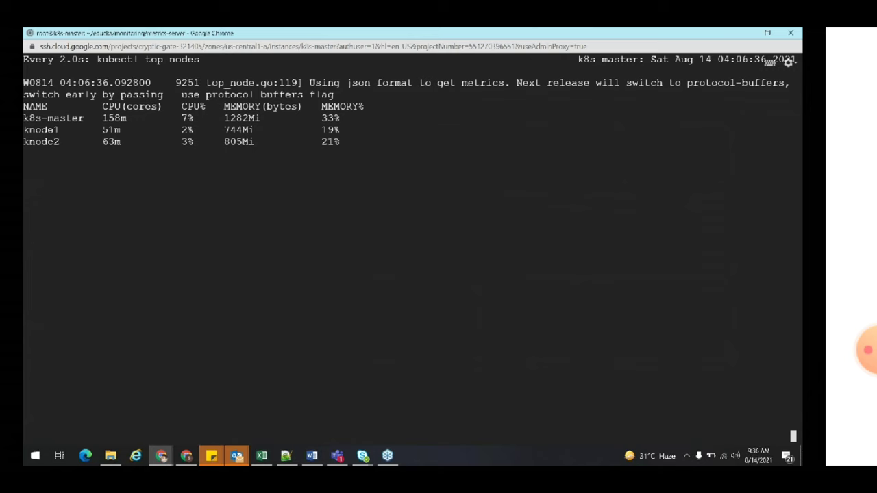
pyautogui.hotkey('ctrl', 'c')
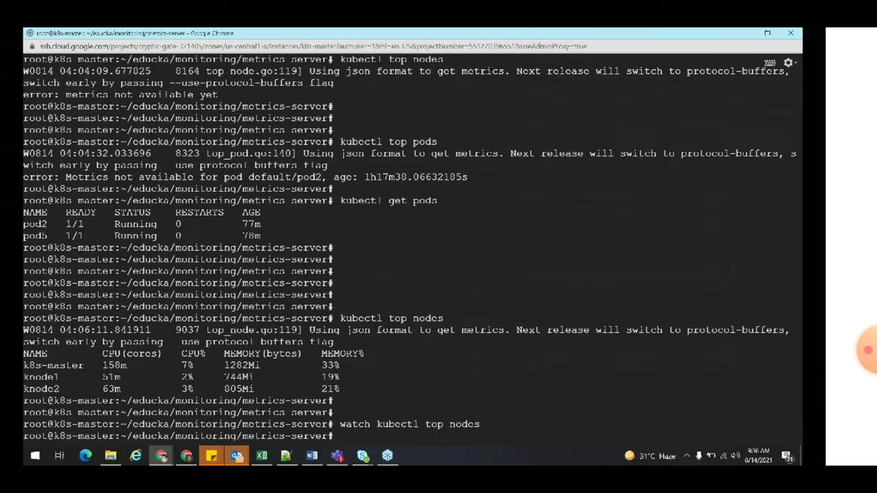
pyautogui.press('Return')
pyautogui.press('Return')
# Step: Run watch kubectl top pods for live pod2 and pod5 usage, then stop it
pyautogui.press('Up')
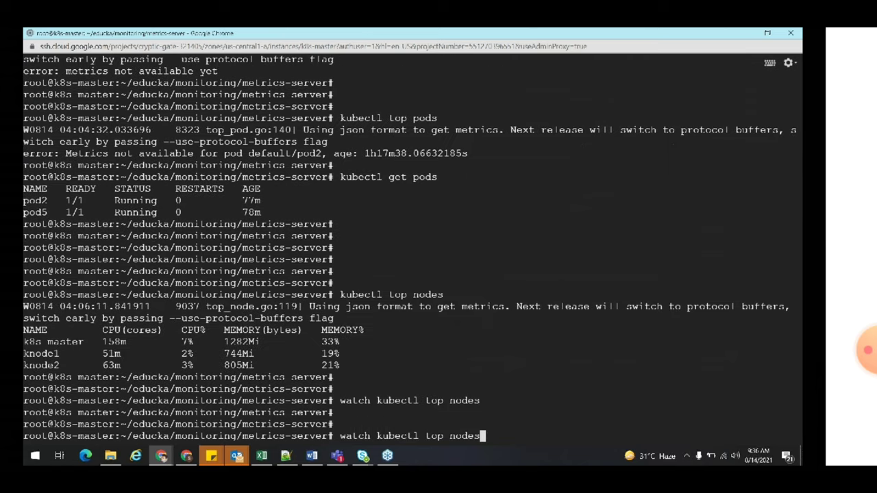
pyautogui.press('BackSpace')
pyautogui.press('BackSpace')
pyautogui.press('BackSpace')
pyautogui.press('BackSpace')
pyautogui.press('BackSpace')
pyautogui.write('pods')
pyautogui.press('Return')
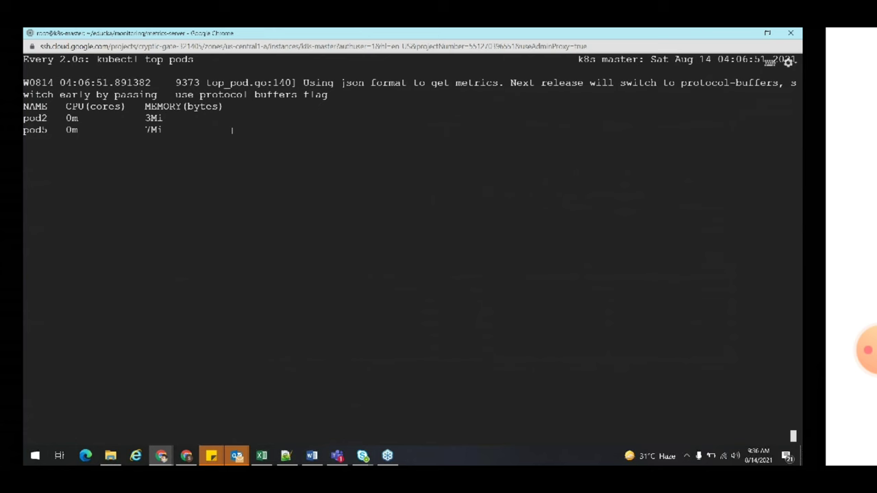
pyautogui.hotkey('ctrl', 'c')
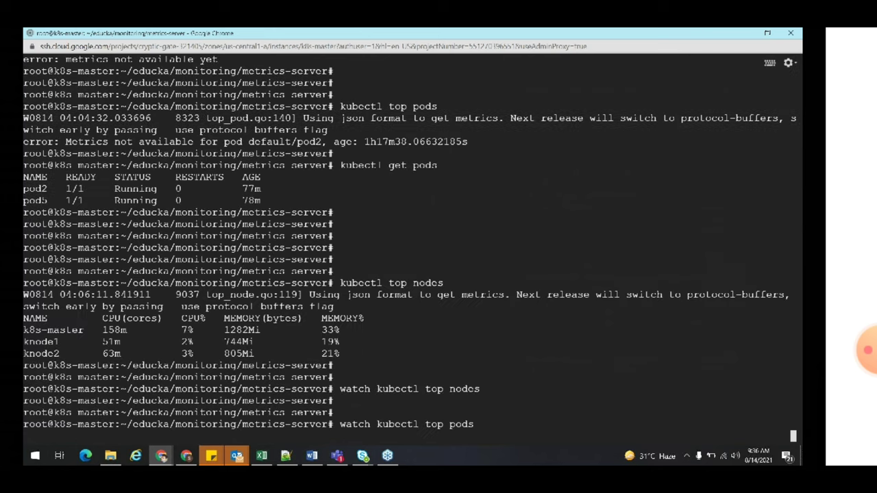
pyautogui.press('Return')
pyautogui.press('Return')
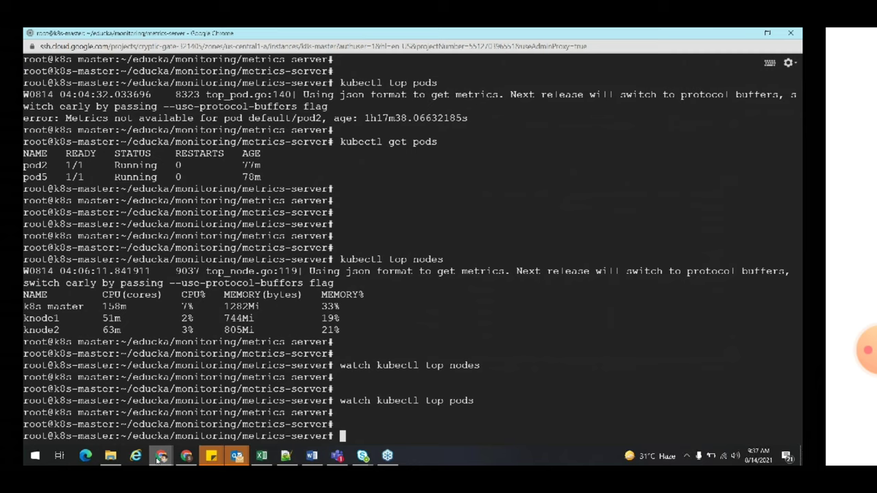
# Step: In the GitHub educka repo, open monitoring/prometheus/prometheus.yaml
pyautogui.moveTo(159, 458)
pyautogui.click(206, 418)
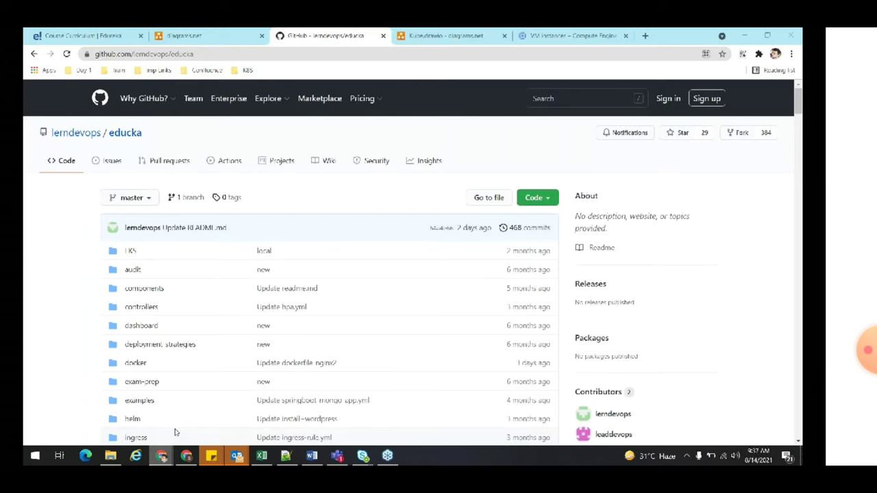
pyautogui.scroll(-1, 217, 263)
pyautogui.scroll(-5, 217, 264)
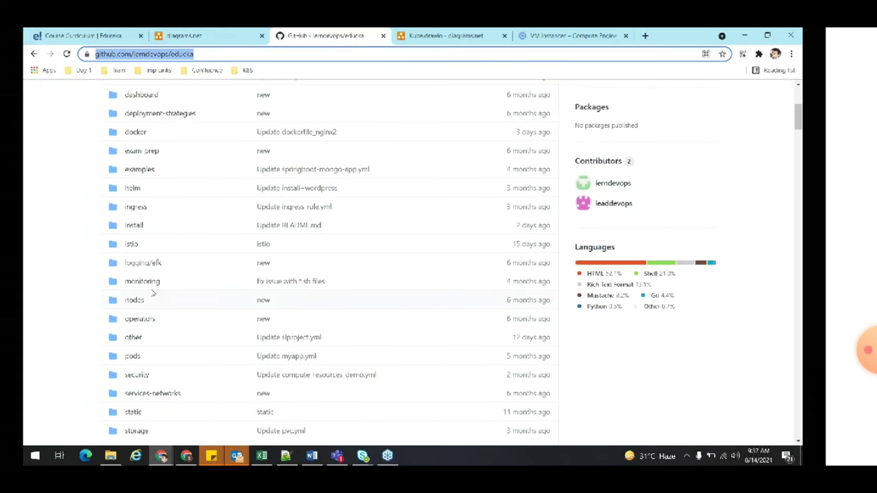
pyautogui.click(152, 286)
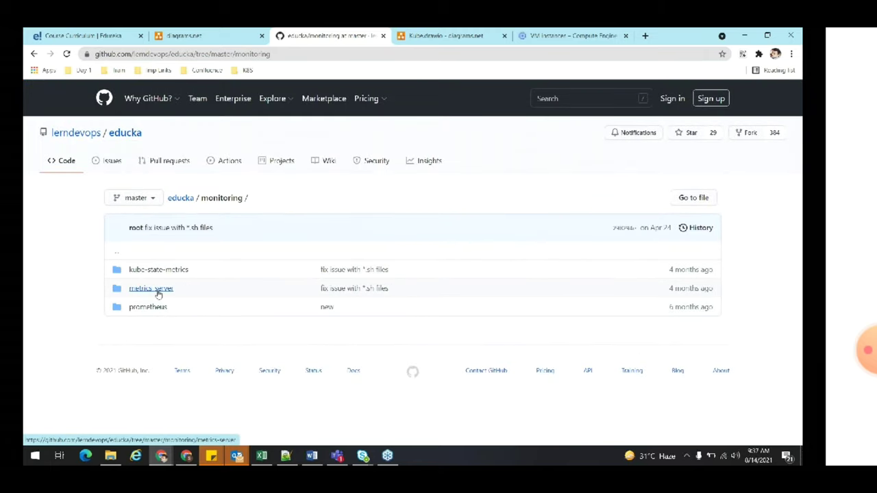
pyautogui.click(154, 309)
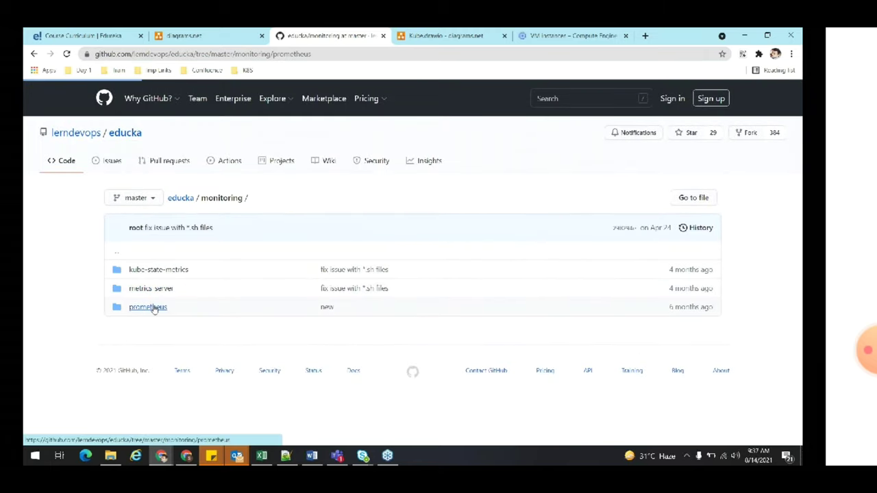
pyautogui.scroll(-1, 209, 330)
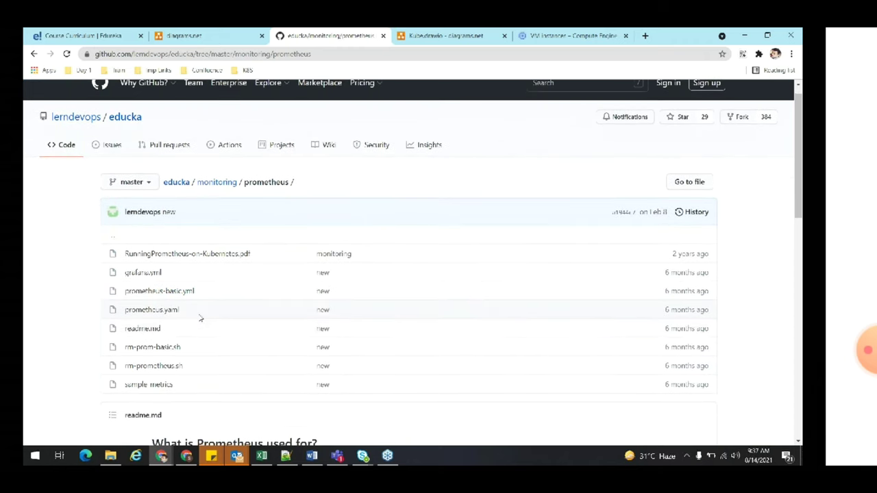
pyautogui.moveTo(178, 309); pyautogui.dragTo(132, 312)
pyautogui.click(131, 310)
# Step: Read the top of prometheus.yaml around the Namespace kind, zooming in and back to normal size
pyautogui.scroll(-1, 289, 328)
pyautogui.scroll(-1, 288, 329)
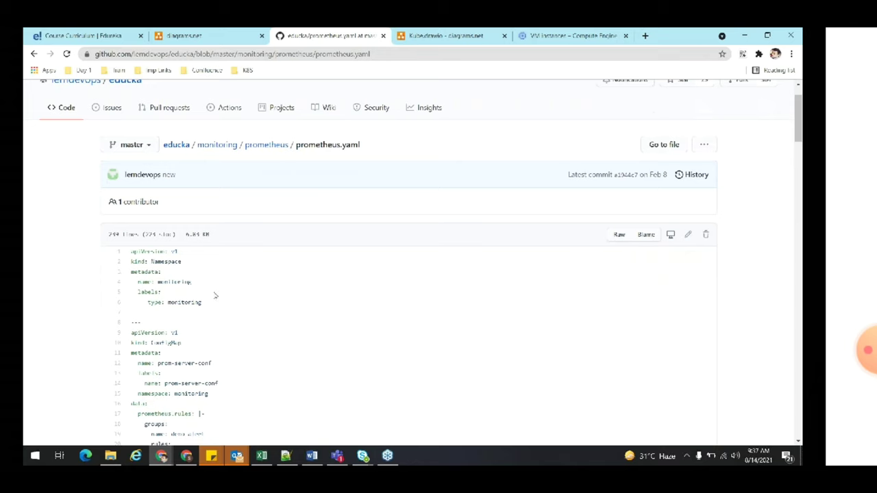
pyautogui.moveTo(144, 262); pyautogui.dragTo(198, 268)
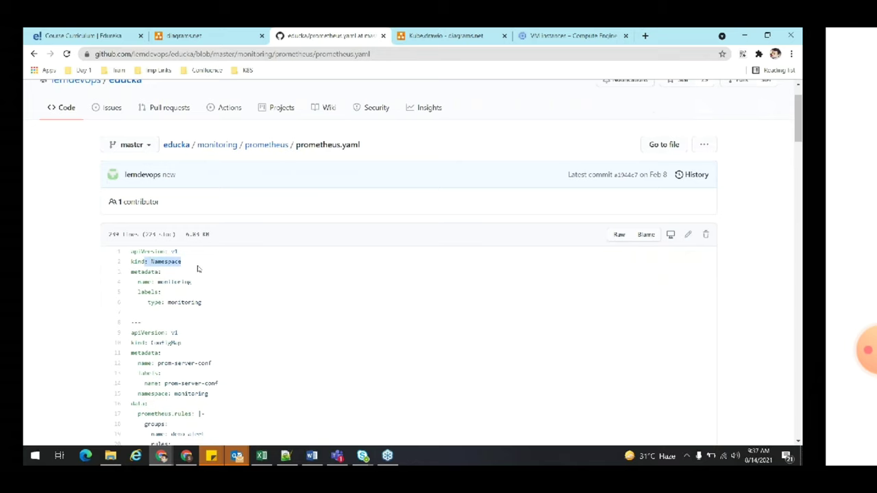
pyautogui.hotkey('ctrl', '+')
pyautogui.hotkey('ctrl', '+')
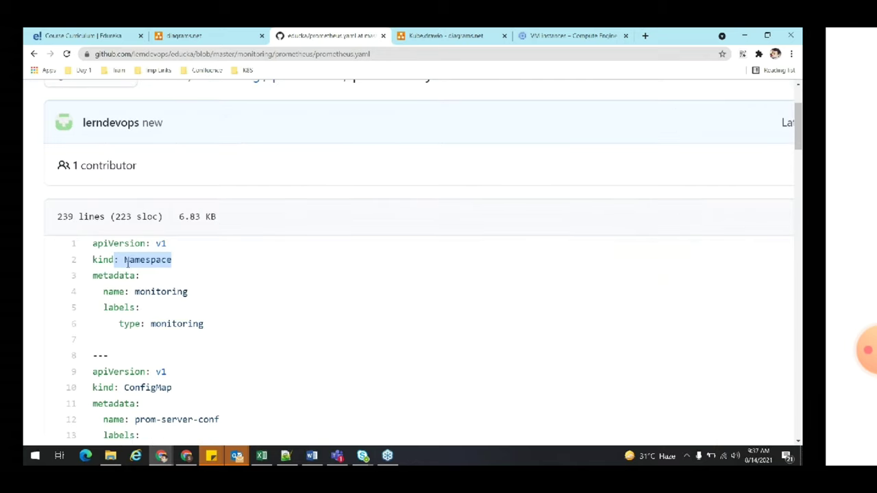
pyautogui.hotkey('ctrl', '-')
pyautogui.hotkey('ctrl', '-')
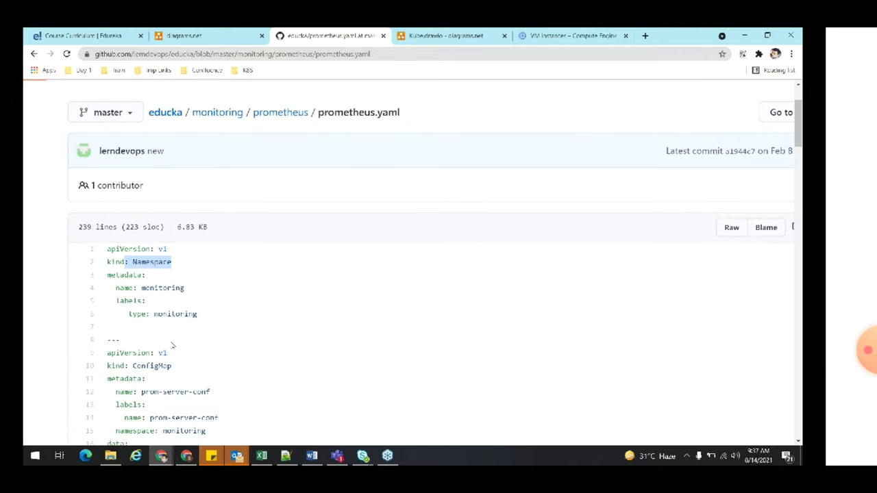
pyautogui.scroll(-1, 172, 343)
pyautogui.hotkey('ctrl', '-')
pyautogui.moveTo(132, 338); pyautogui.dragTo(213, 349)
# Step: Scroll through and highlight the remaining resource definitions in prometheus.yaml
pyautogui.scroll(-5, 213, 349)
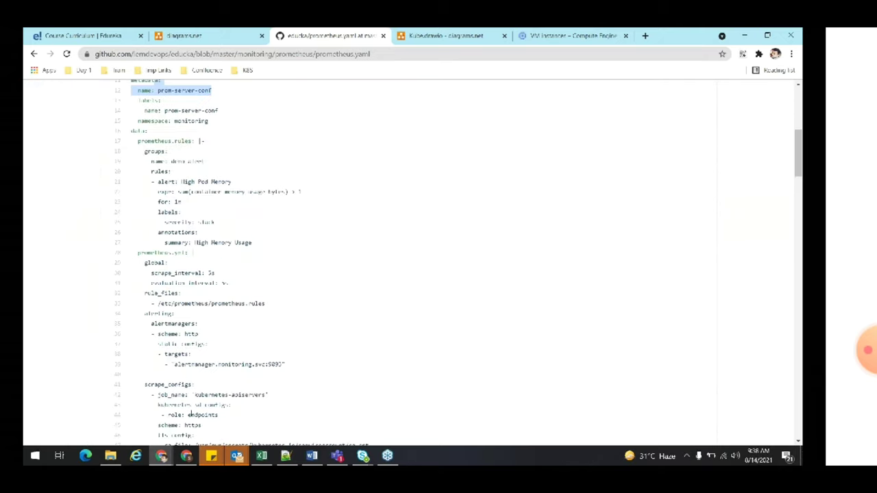
pyautogui.scroll(-12, 189, 414)
pyautogui.scroll(-10, 235, 354)
pyautogui.moveTo(139, 114); pyautogui.dragTo(294, 221)
pyautogui.scroll(-2, 294, 222)
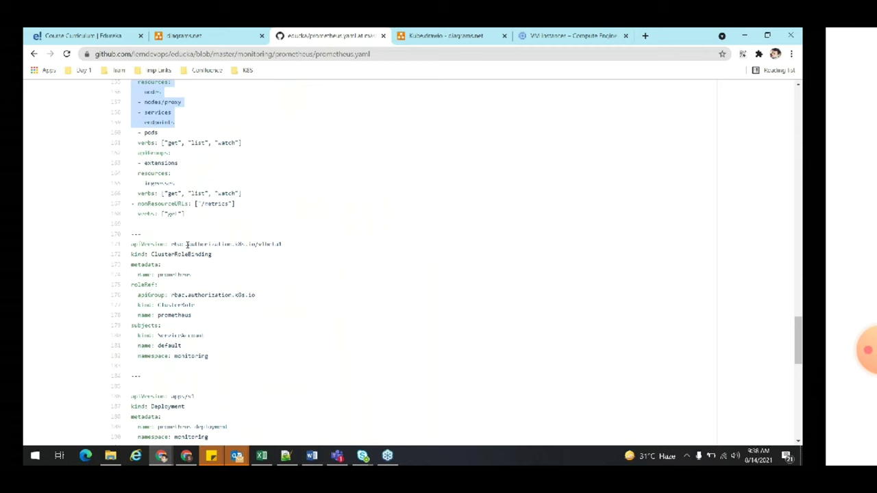
pyautogui.moveTo(129, 247); pyautogui.dragTo(299, 335)
pyautogui.scroll(-2, 302, 335)
pyautogui.scroll(-1, 300, 335)
pyautogui.moveTo(137, 237); pyautogui.dragTo(332, 373)
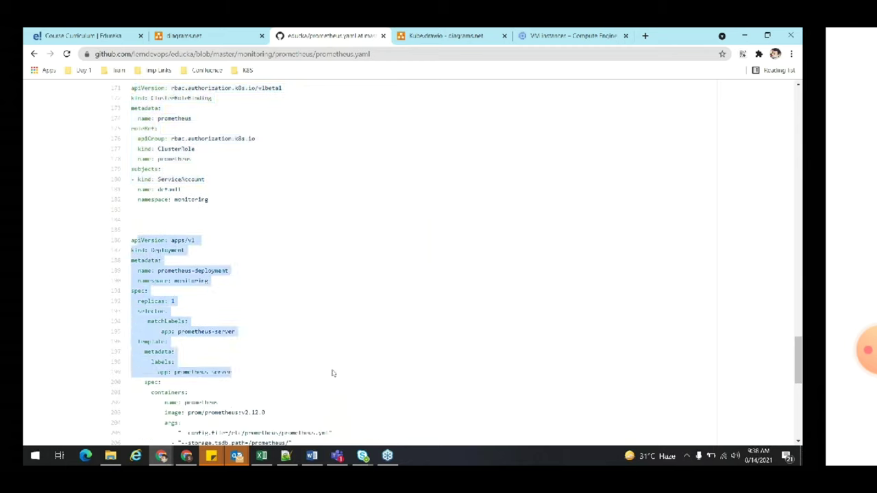
pyautogui.scroll(-5, 333, 372)
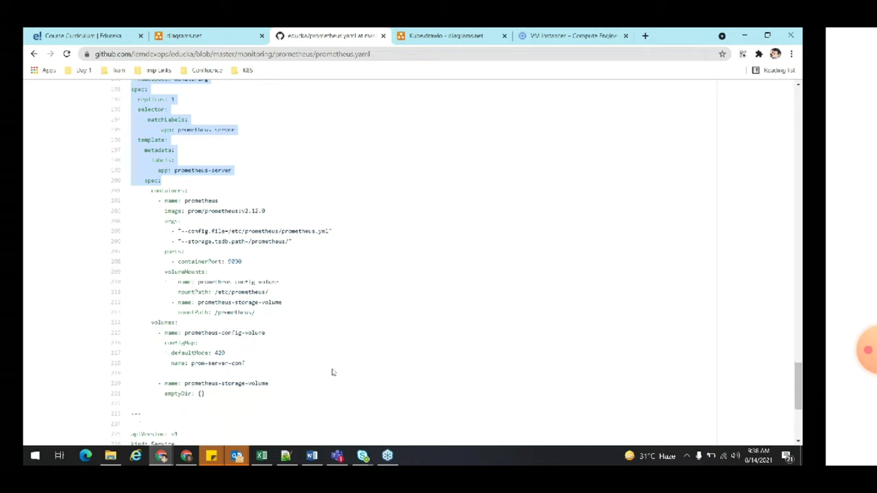
pyautogui.scroll(-1, 332, 372)
pyautogui.moveTo(274, 391); pyautogui.dragTo(131, 261)
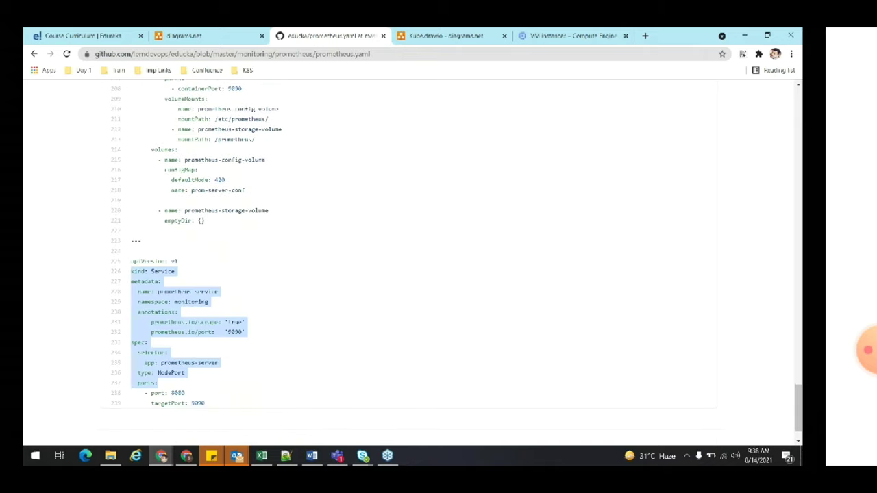
pyautogui.scroll(20, 199, 396)
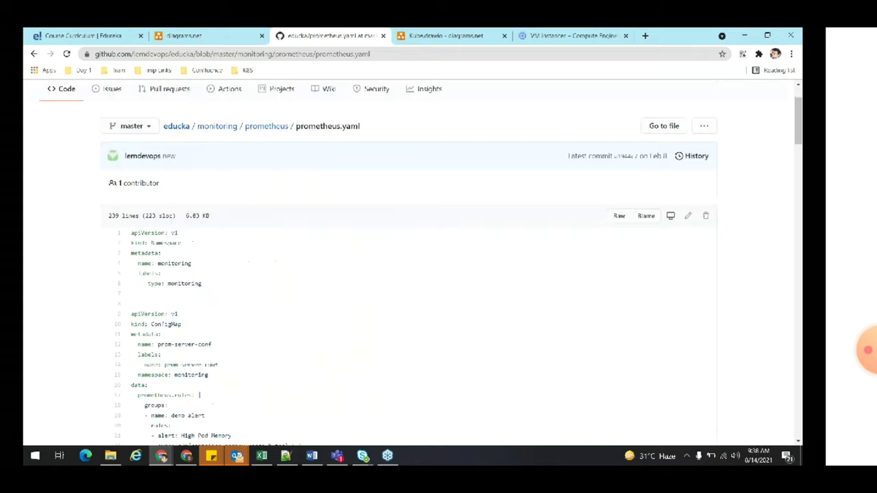
pyautogui.scroll(1, 408, 262)
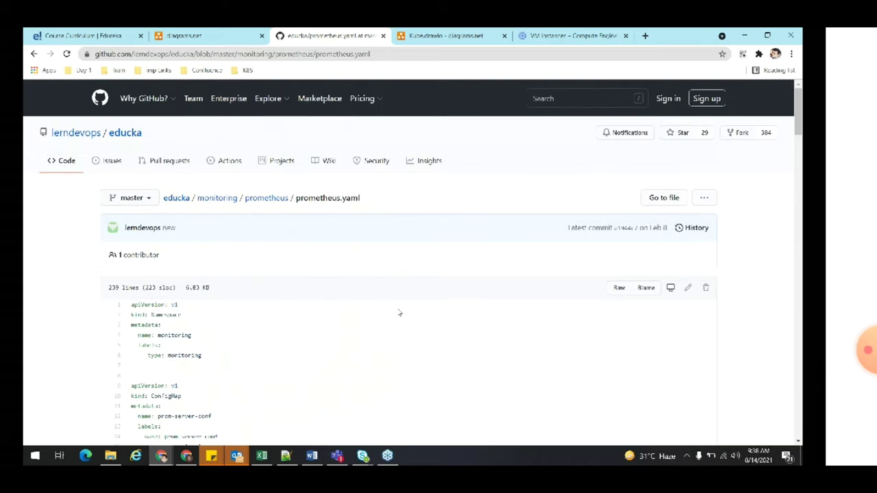
pyautogui.hotkey('alt', 'Tab')
# Step: In the terminal, move into the monitoring/prometheus directory and list its files with ls -ltr
pyautogui.write('cd ..')
pyautogui.press('Return')
pyautogui.write('ls')
pyautogui.press('Return')
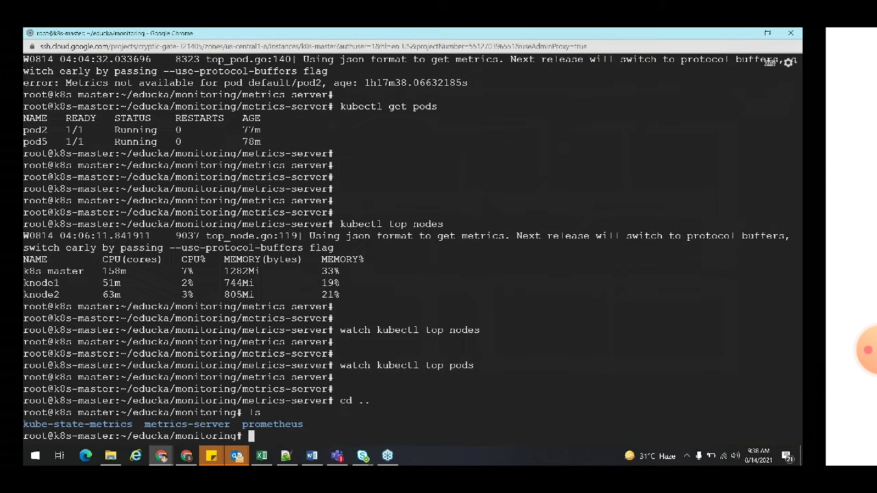
pyautogui.write('cd p')
pyautogui.press('Tab')
pyautogui.press('Return')
pyautogui.write('ls -ltr')
pyautogui.press('Return')
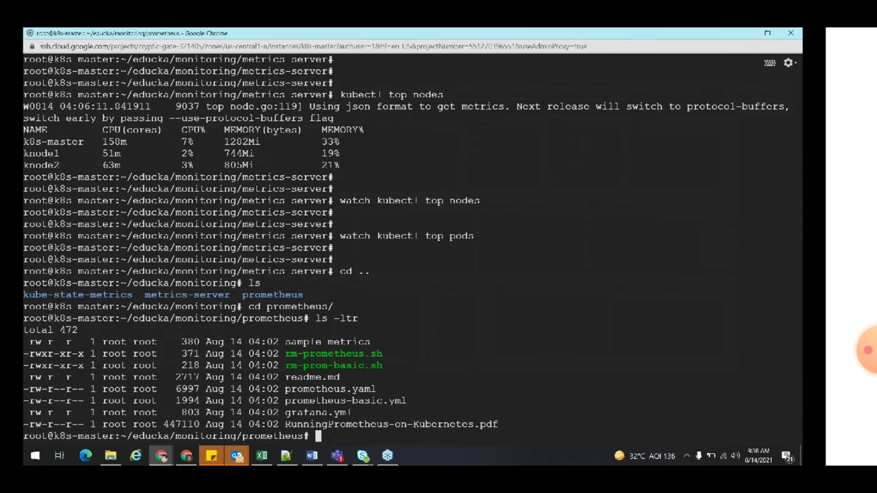
# Step: Deploy the Prometheus stack with kubectl create -f prometheus.yaml and check the creation messages
pyautogui.write('create')
pyautogui.press('BackSpace')
pyautogui.press('BackSpace')
pyautogui.press('BackSpace')
pyautogui.press('BackSpace')
pyautogui.press('BackSpace')
pyautogui.press('BackSpace')
pyautogui.write('kubectl create -f ')
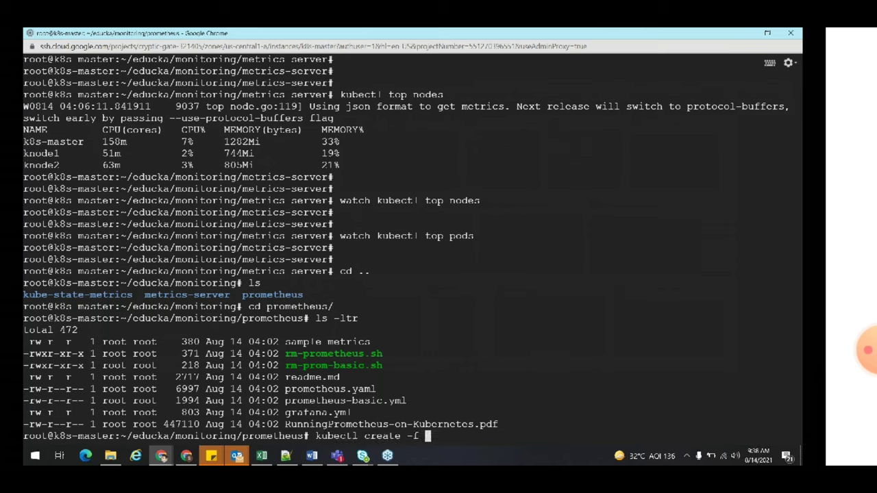
pyautogui.write('prometheus')
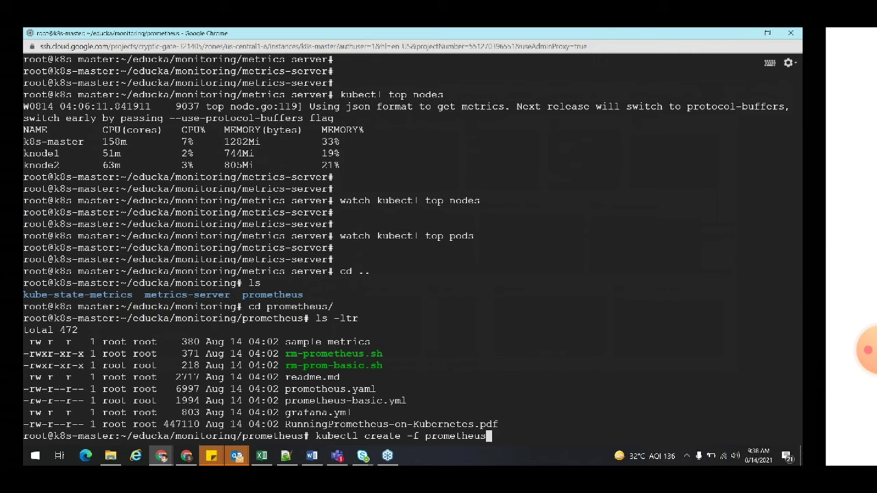
pyautogui.write('.yaml')
pyautogui.press('Return')
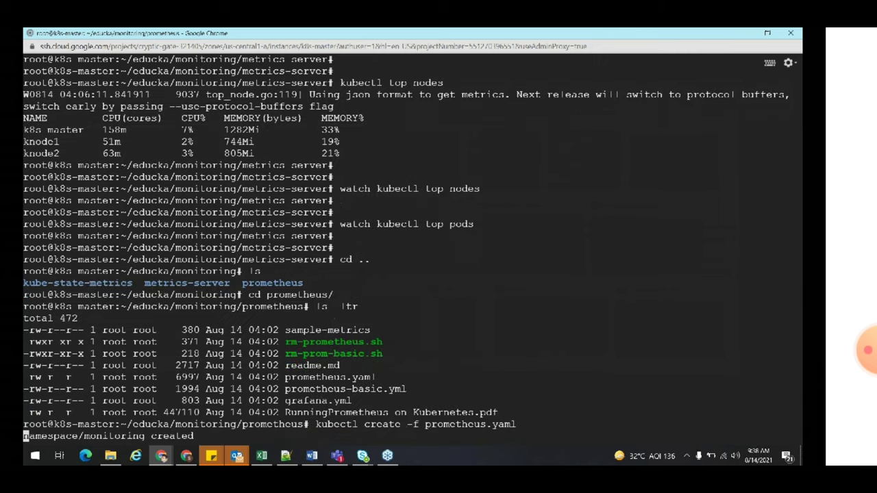
pyautogui.press('Return')
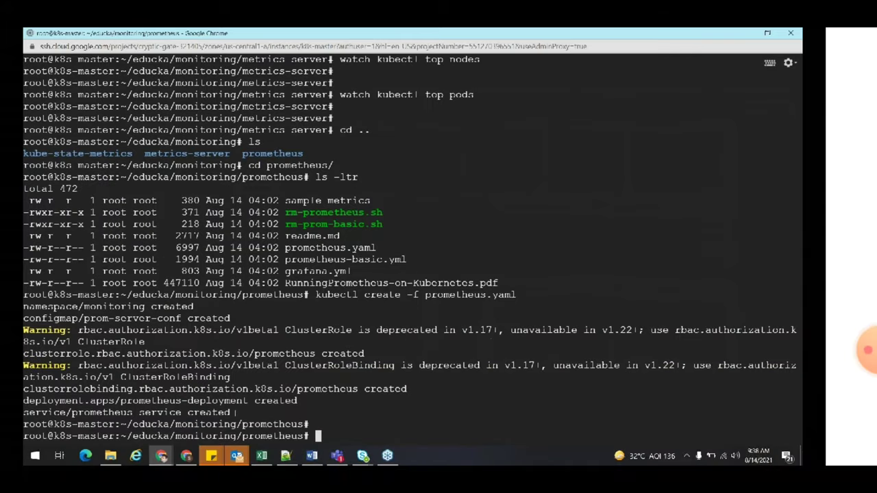
pyautogui.tripleClick(69, 413)
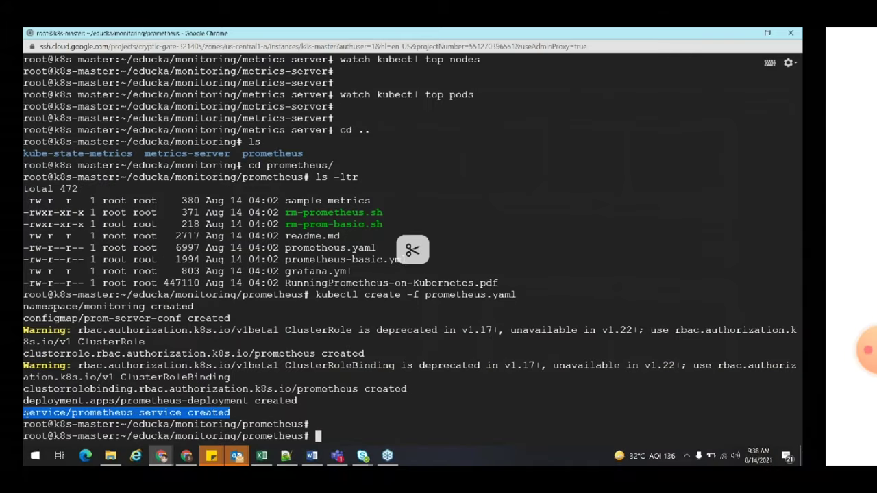
pyautogui.moveTo(24, 307); pyautogui.dragTo(184, 306)
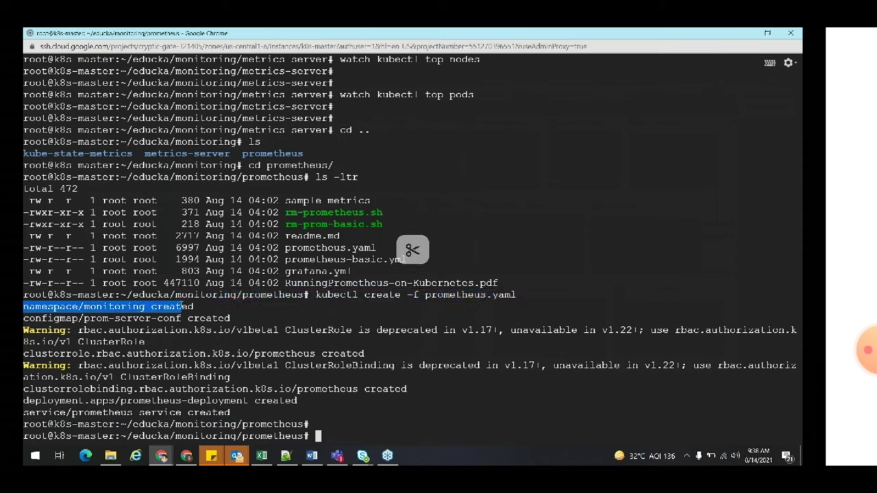
# Step: List services in the monitoring namespace and copy prometheus-service's NodePort 30746
pyautogui.write('kubectl;')
pyautogui.press('BackSpace')
pyautogui.press('BackSpace')
pyautogui.write('get svc -n ')
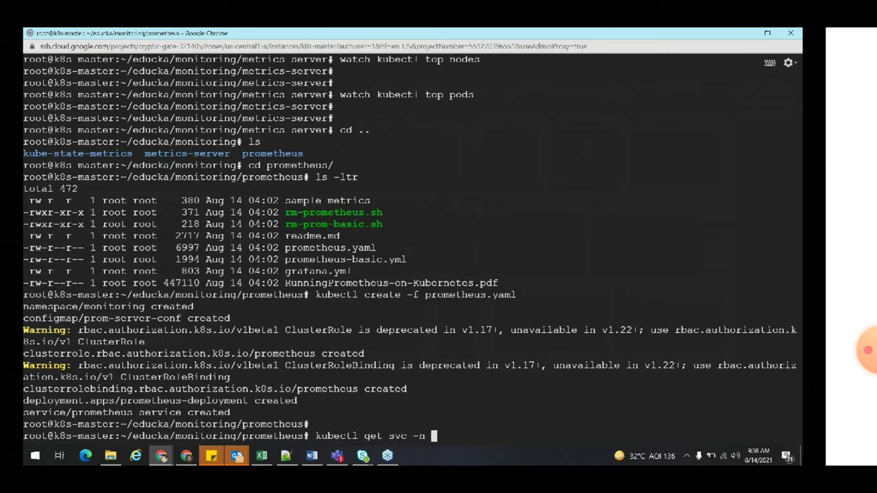
pyautogui.write('monitoring')
pyautogui.press('Return')
pyautogui.moveTo(36, 425); pyautogui.dragTo(121, 425)
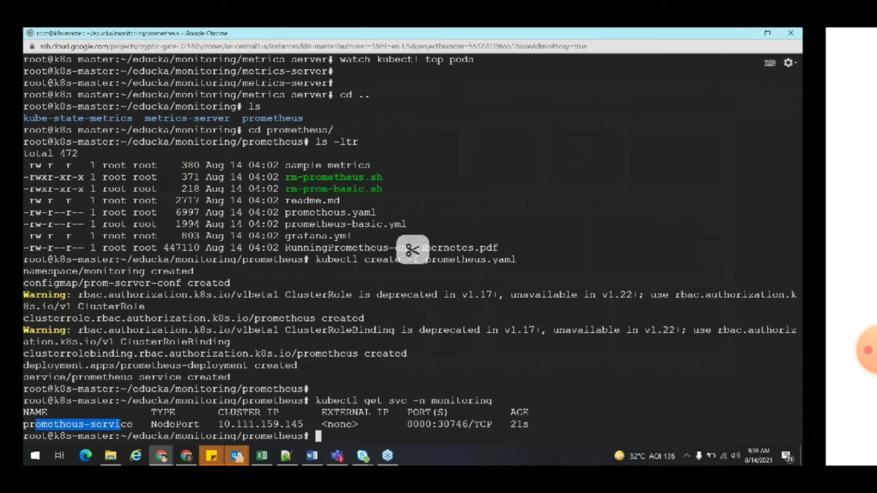
pyautogui.click(423, 429)
pyautogui.moveTo(438, 426); pyautogui.dragTo(469, 426)
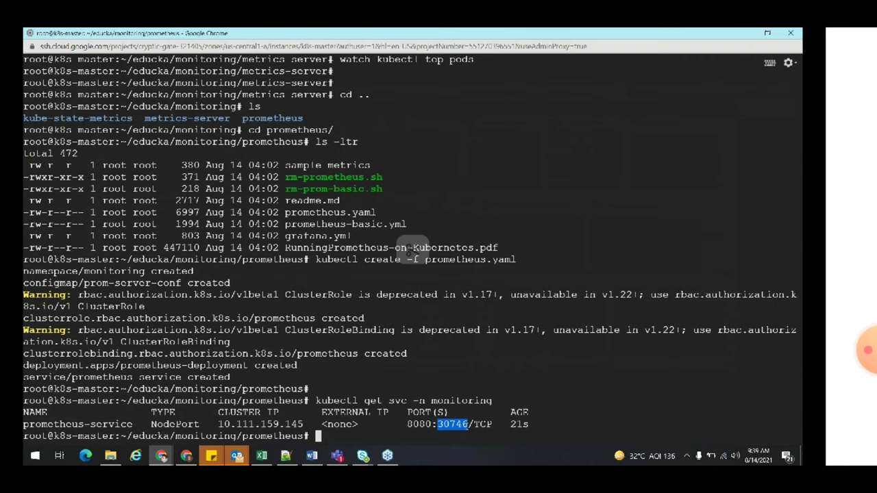
pyautogui.hotkey('alt', 'Tab')
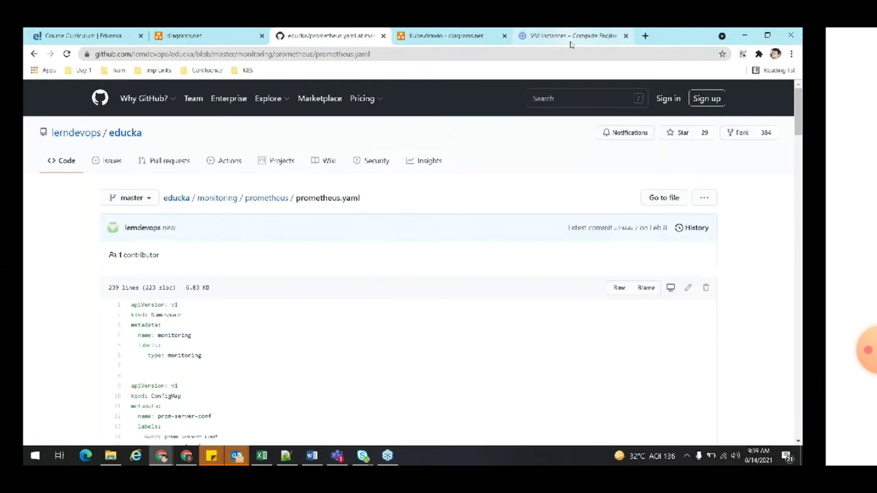
# Step: Paste the k8s-master external IP from the VM instances page into a new tab's address bar
pyautogui.click(519, 32)
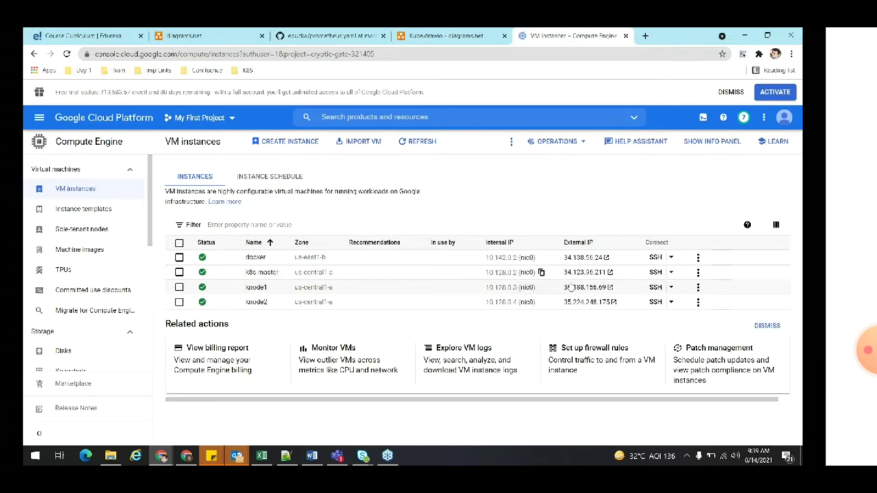
pyautogui.click(618, 272)
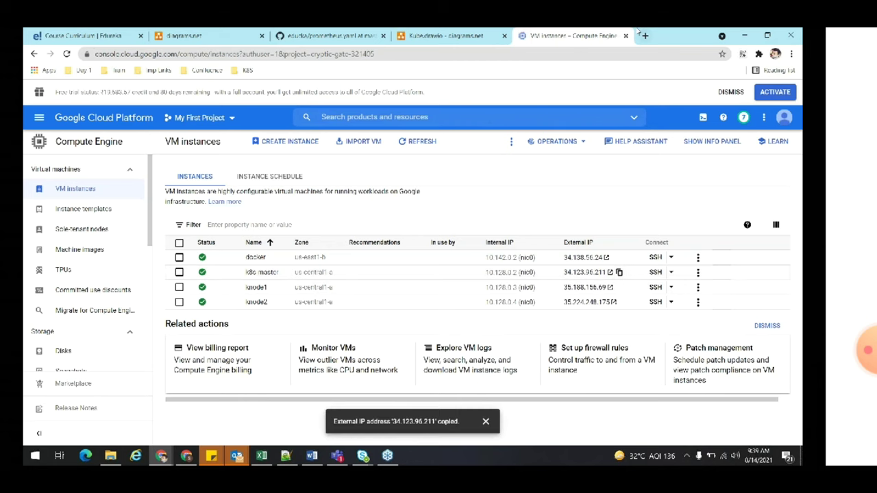
pyautogui.click(646, 36)
pyautogui.hotkey('ctrl', 'v')
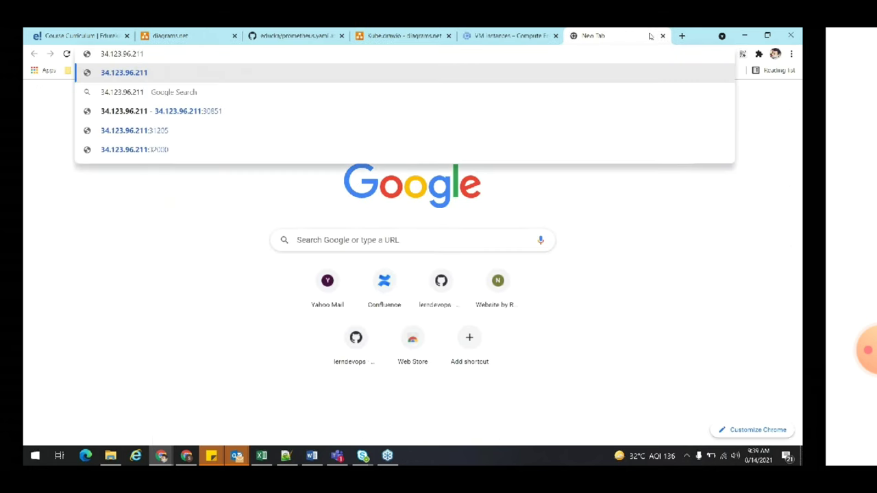
pyautogui.write(':')
# Step: Add NodePort 30746 to the address and load the Prometheus UI at 34.123.96.211:30746
pyautogui.hotkey('alt', 'Tab')
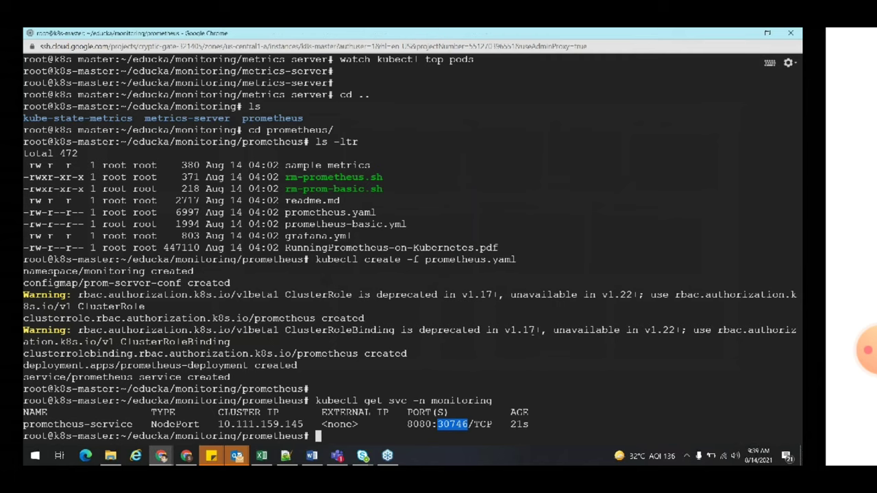
pyautogui.tripleClick(452, 425)
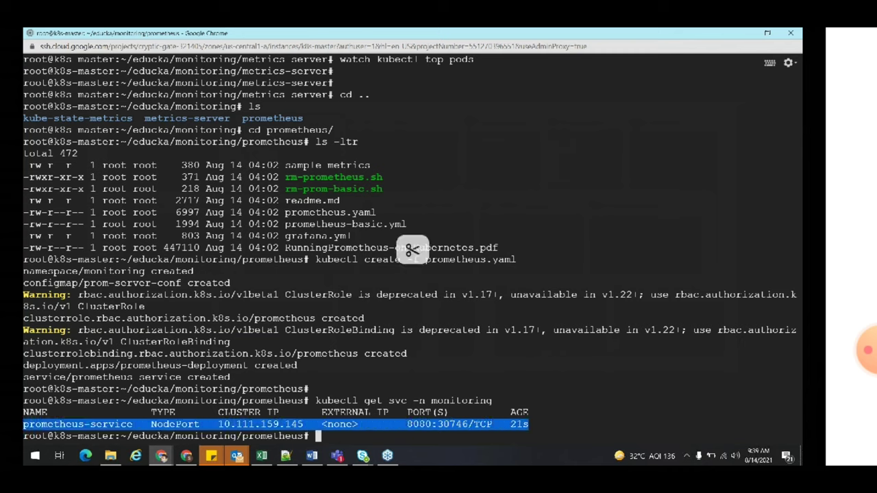
pyautogui.doubleClick(452, 424)
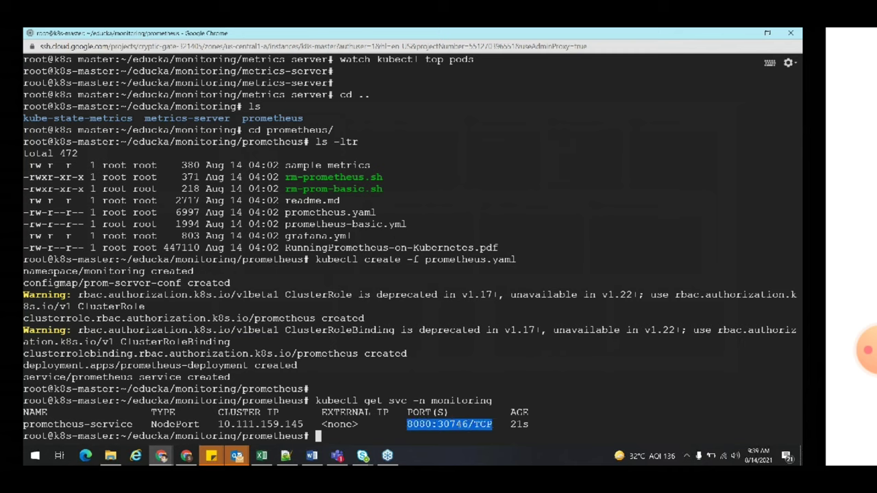
pyautogui.moveTo(437, 425); pyautogui.dragTo(469, 424)
pyautogui.hotkey('alt', 'Tab')
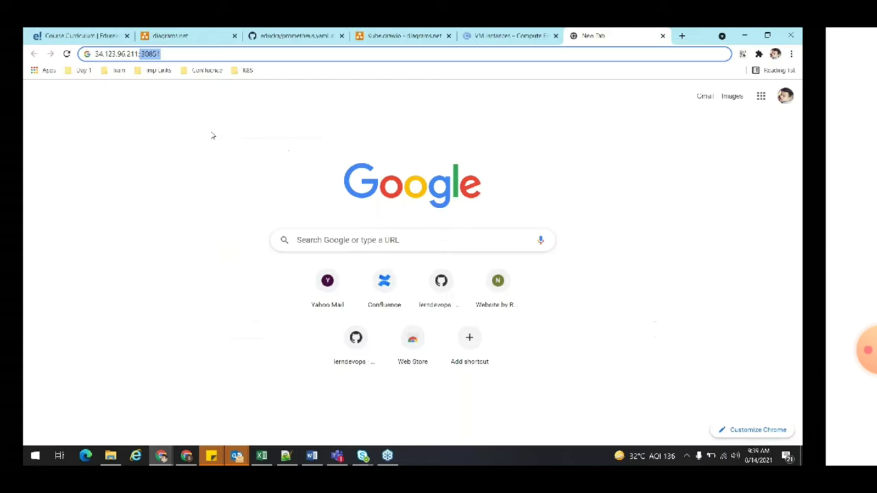
pyautogui.hotkey('ctrl', 'v')
pyautogui.press('Return')
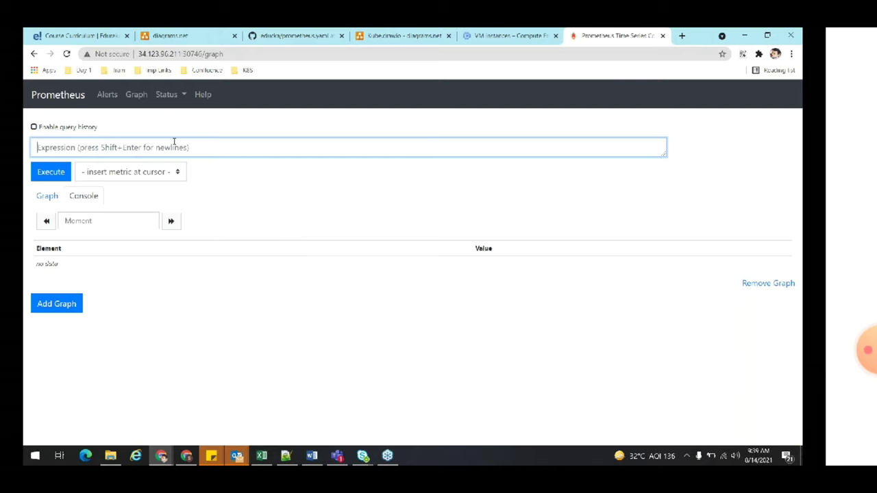
pyautogui.click(140, 174)
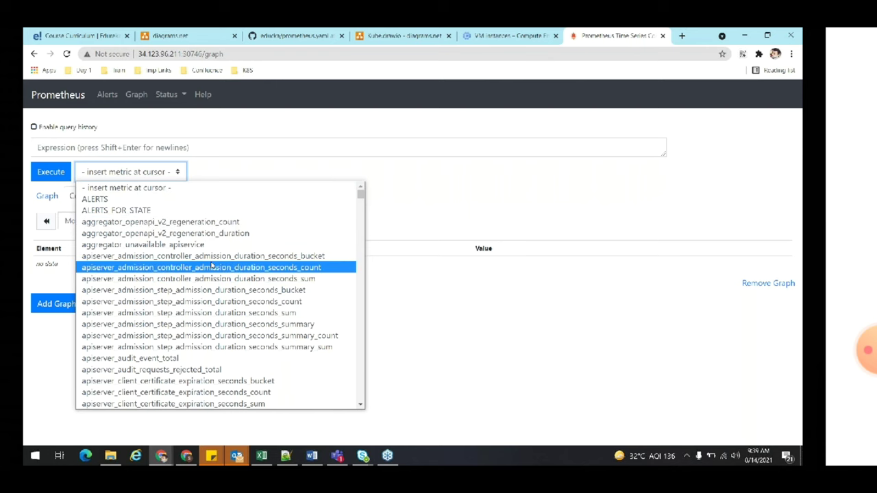
# Step: Scroll the metric list and insert kubelet_pod_start_duration_seconds_count into the expression
pyautogui.scroll(-10, 212, 265)
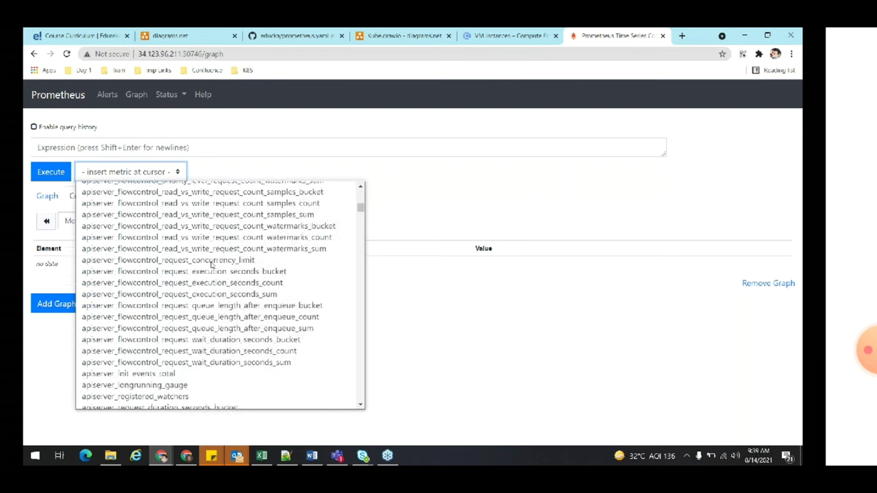
pyautogui.scroll(-15, 212, 265)
pyautogui.scroll(-15, 212, 265)
pyautogui.scroll(-15, 212, 266)
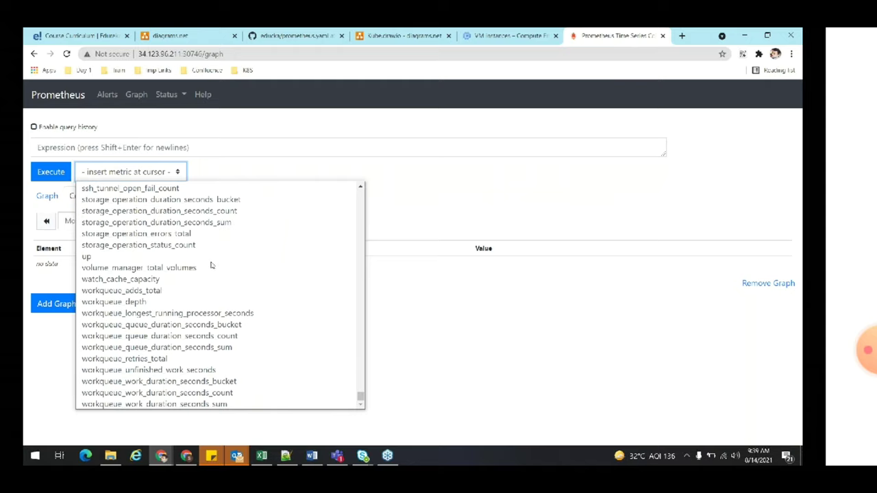
pyautogui.scroll(15, 211, 265)
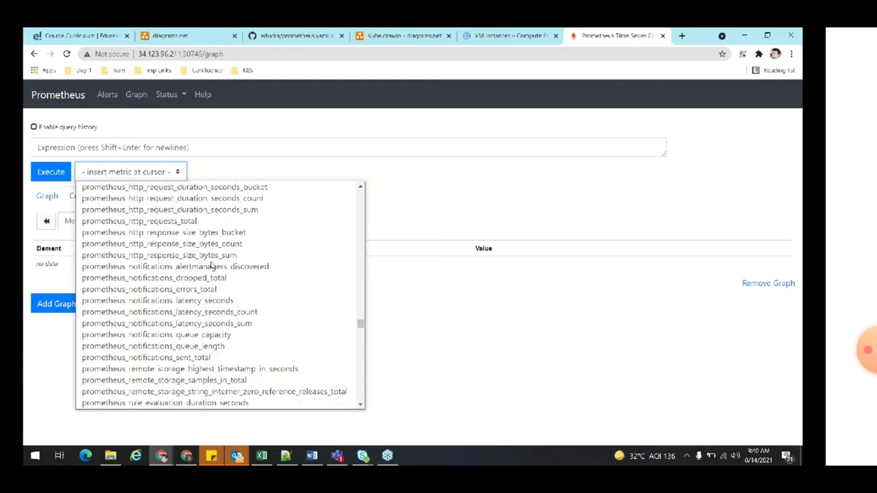
pyautogui.scroll(15, 211, 266)
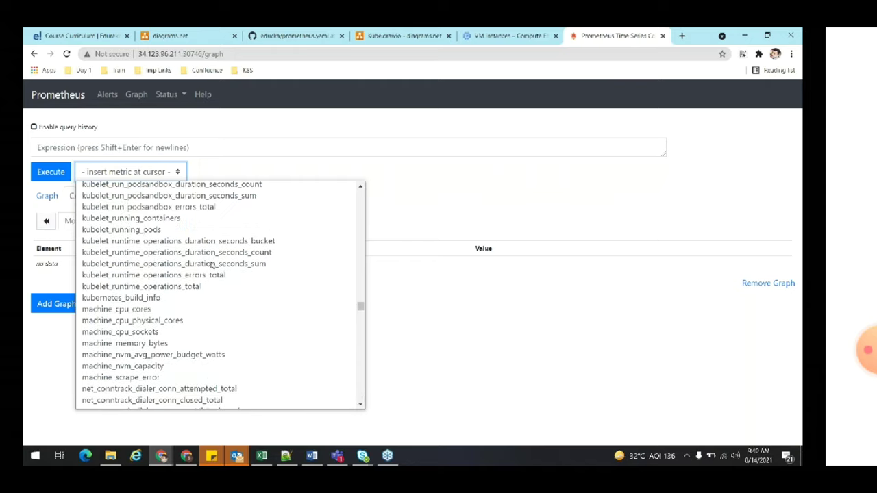
pyautogui.scroll(1, 212, 265)
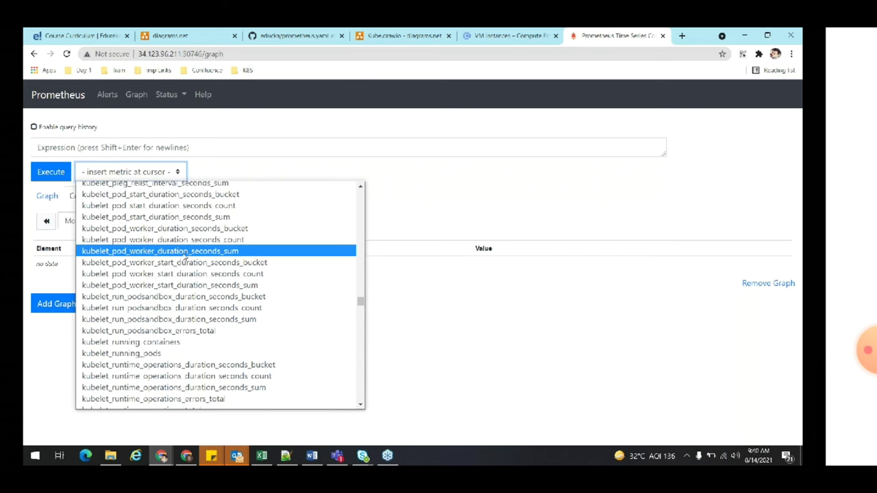
pyautogui.scroll(4, 185, 256)
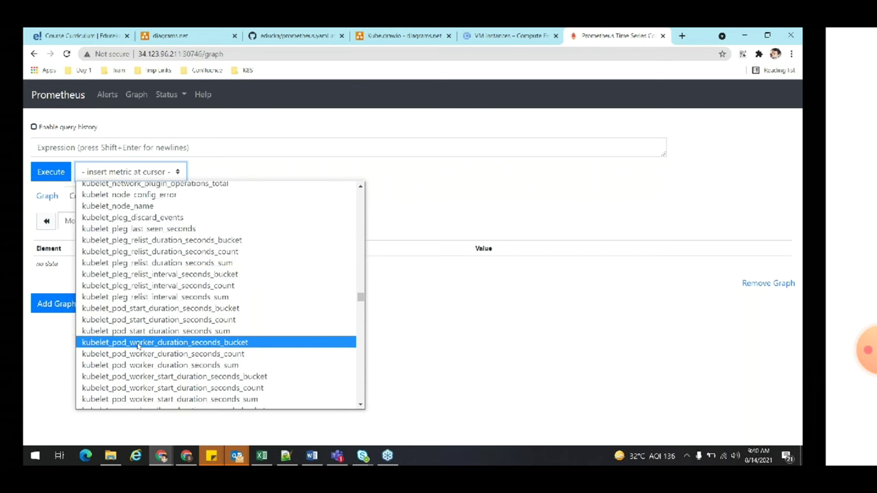
pyautogui.scroll(-1, 137, 346)
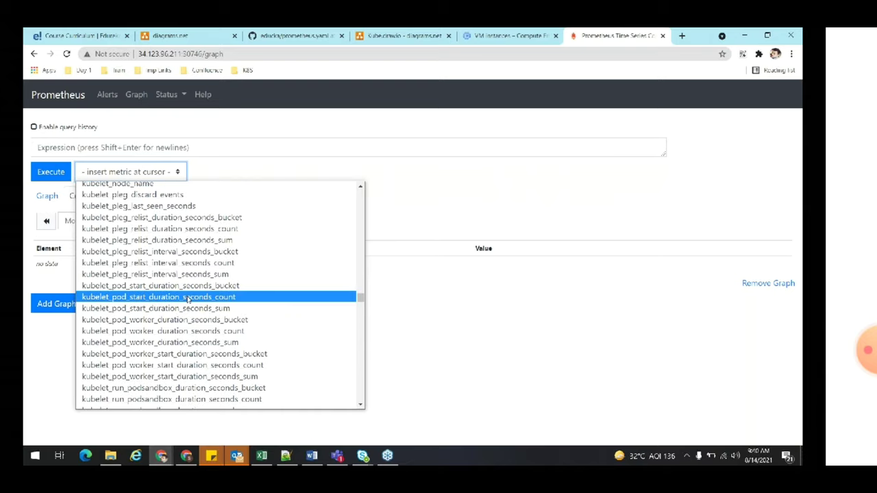
pyautogui.click(188, 299)
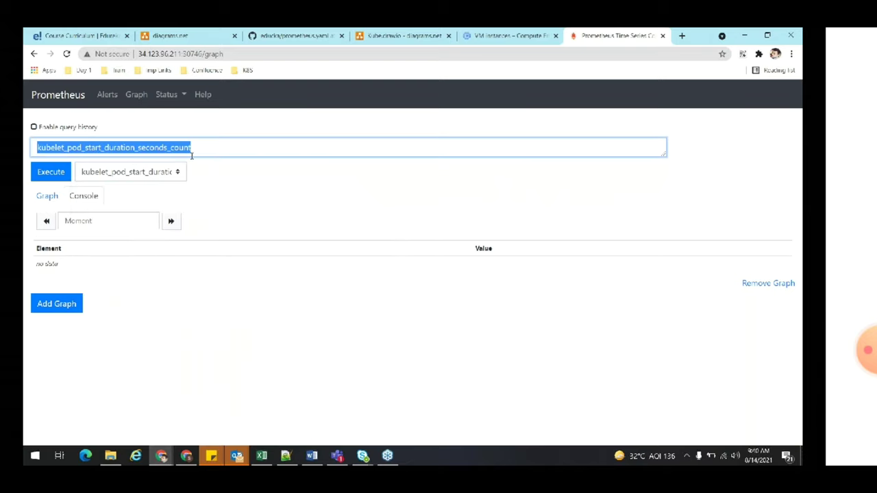
# Step: Execute the pod start count query and show its three series on a 15m graph
pyautogui.click(48, 174)
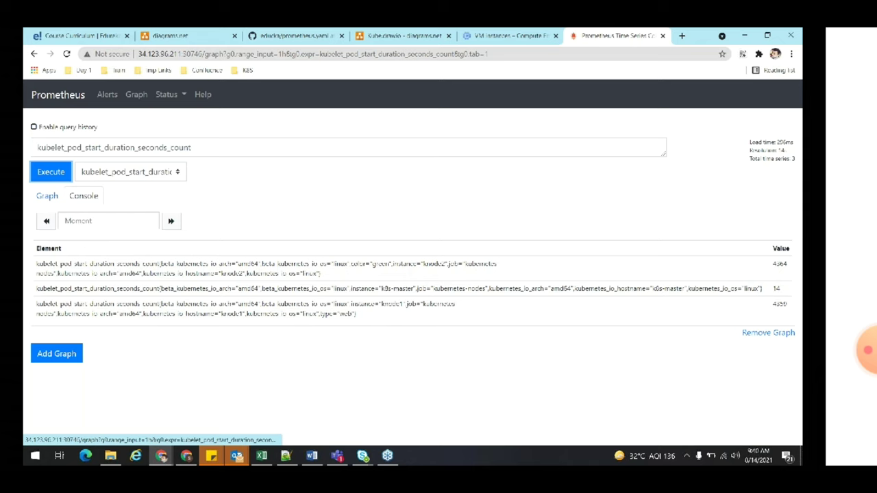
pyautogui.click(45, 198)
pyautogui.scroll(-1, 192, 332)
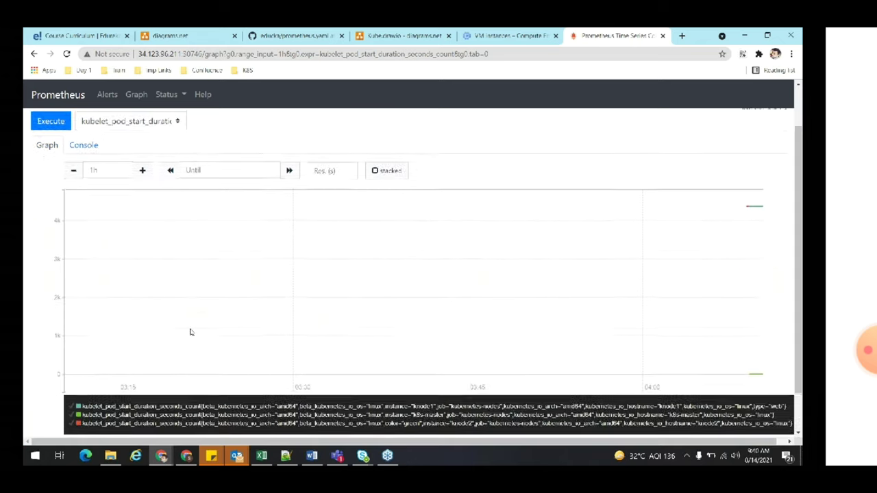
pyautogui.click(73, 169)
pyautogui.click(73, 169)
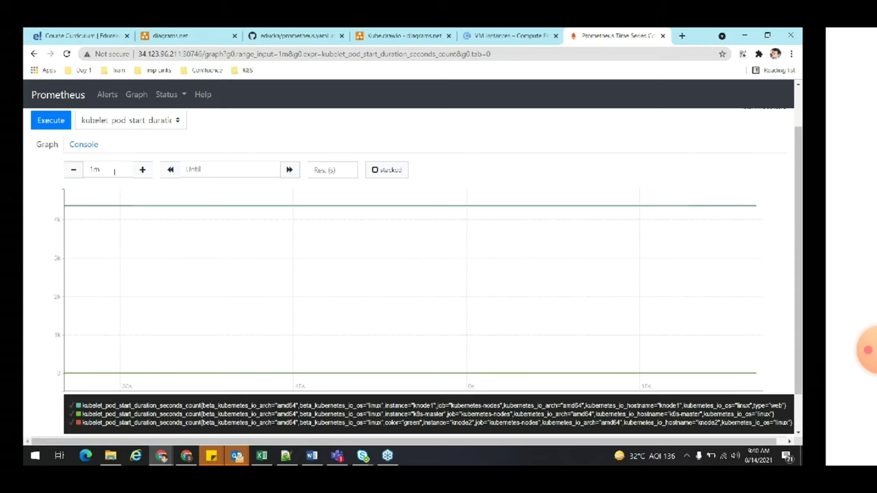
pyautogui.click(141, 171)
pyautogui.click(141, 171)
pyautogui.scroll(1, 141, 171)
pyautogui.doubleClick(115, 147)
pyautogui.click(115, 147)
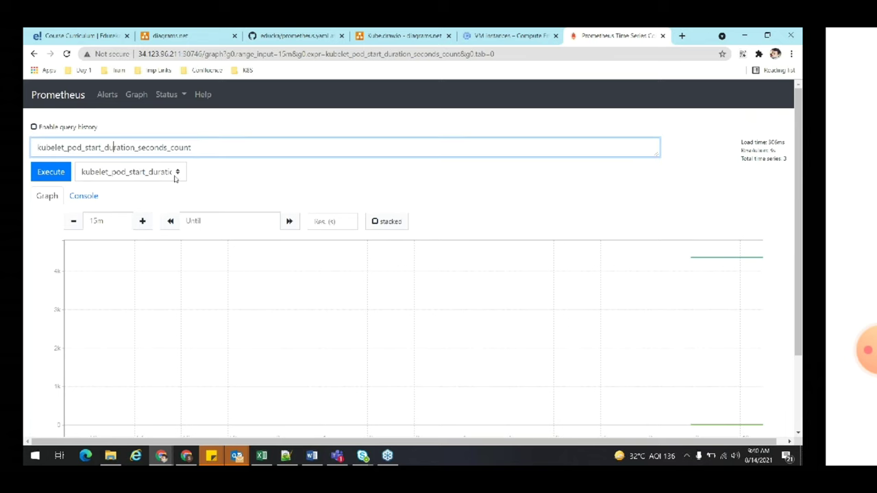
pyautogui.click(174, 172)
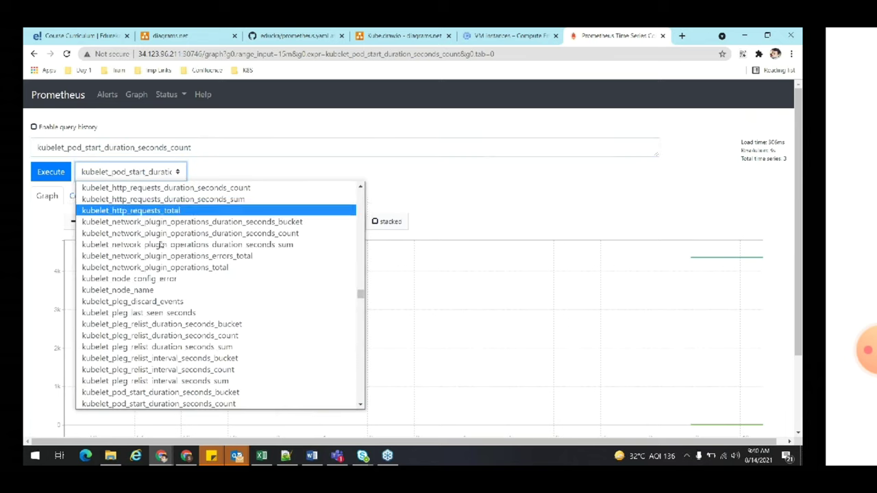
# Step: Insert kubelet_node_name from the metric list, run it in Table view, then clear the broken expression
pyautogui.click(152, 291)
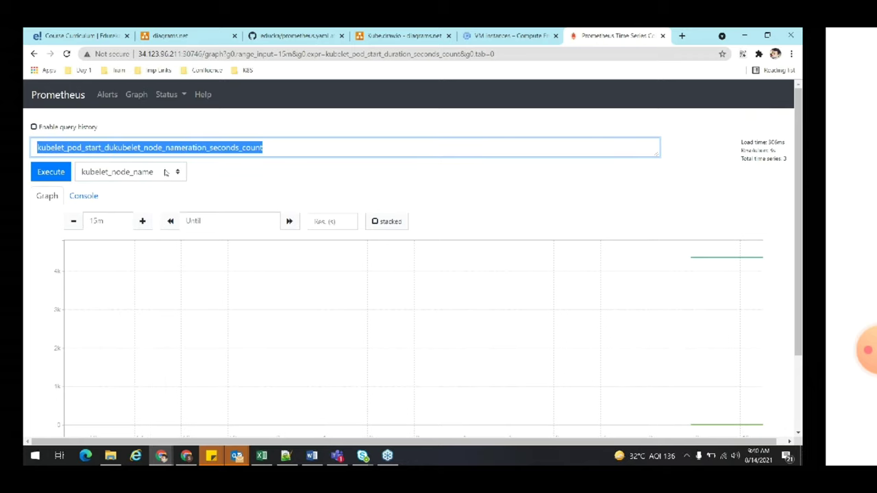
pyautogui.click(164, 172)
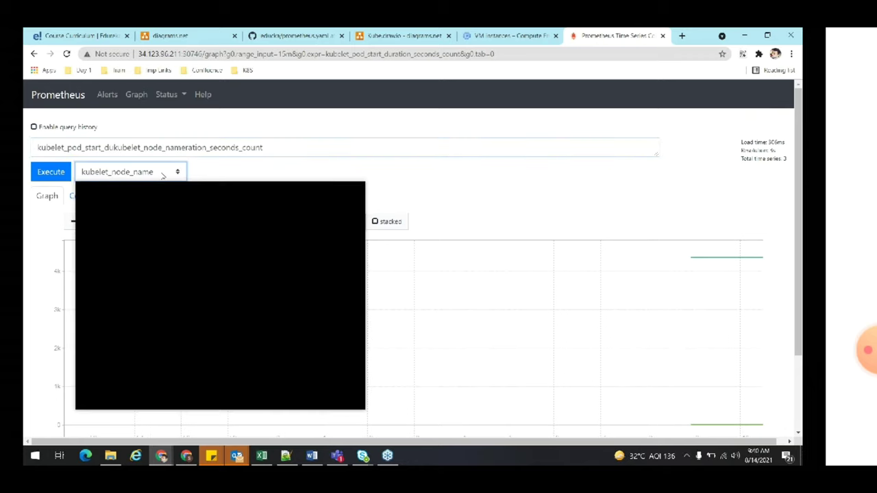
pyautogui.press('Escape')
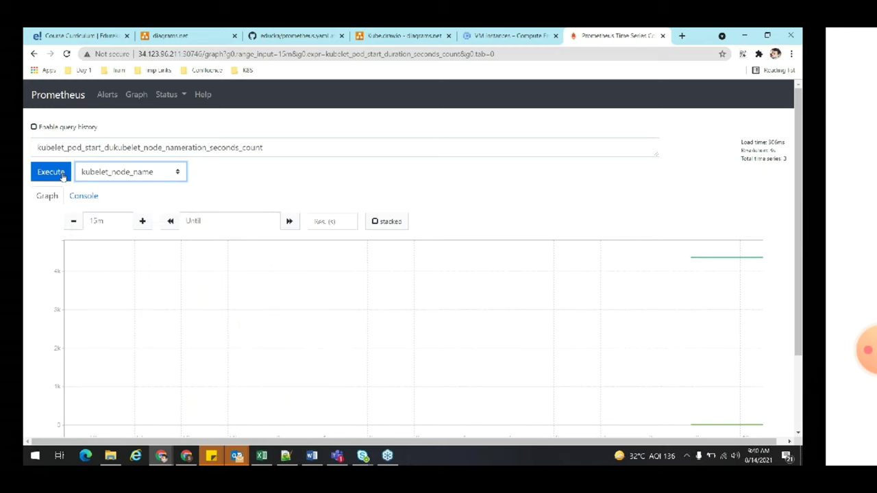
pyautogui.click(62, 176)
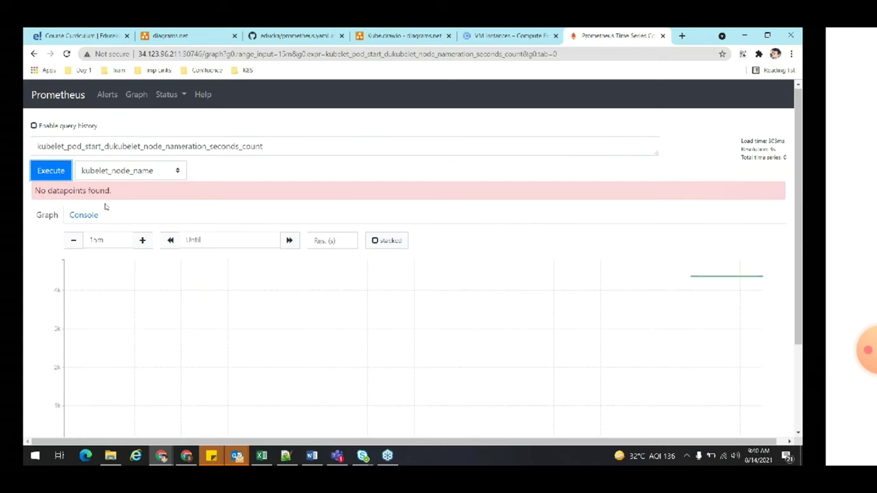
pyautogui.click(83, 215)
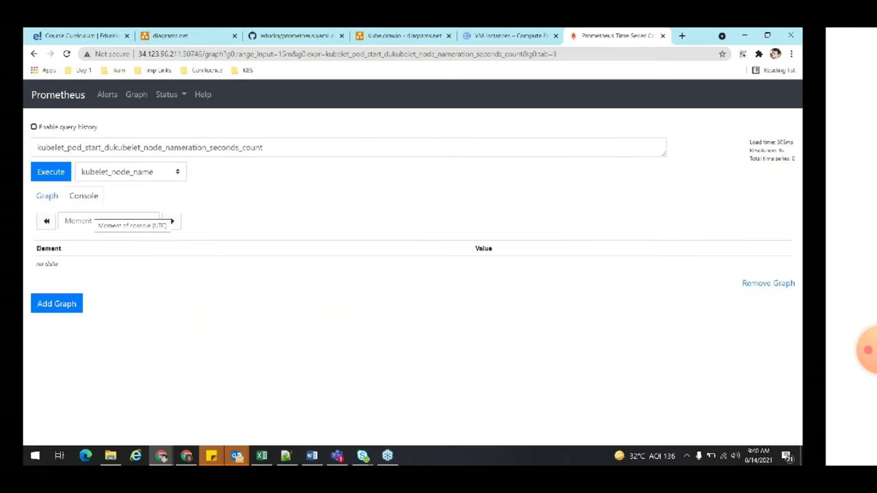
pyautogui.click(53, 180)
pyautogui.moveTo(272, 149); pyautogui.dragTo(64, 139)
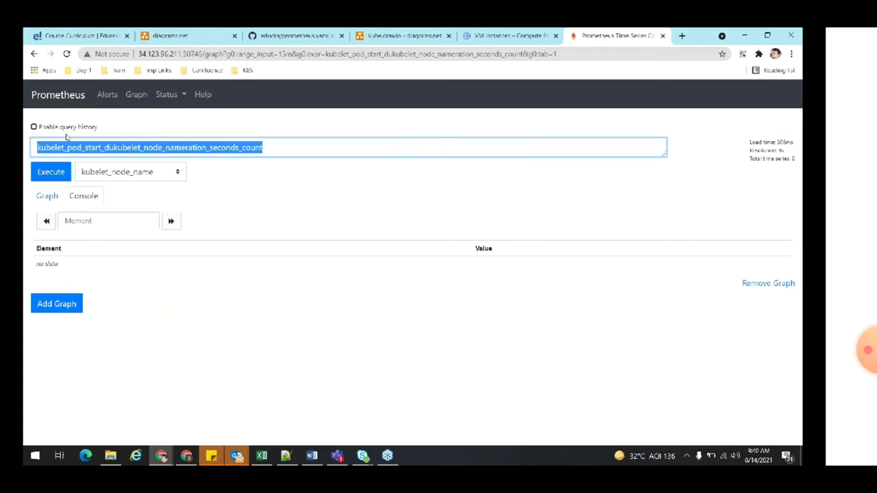
pyautogui.press('BackSpace')
pyautogui.click(113, 181)
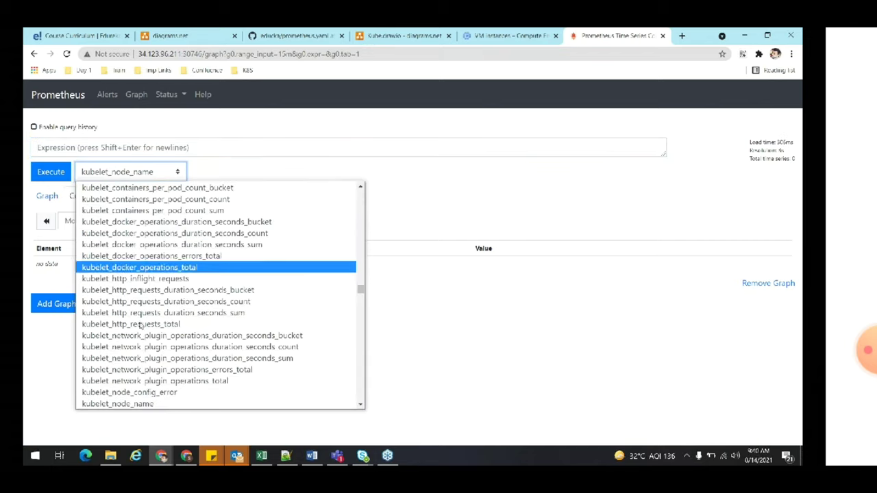
pyautogui.click(139, 405)
pyautogui.click(61, 175)
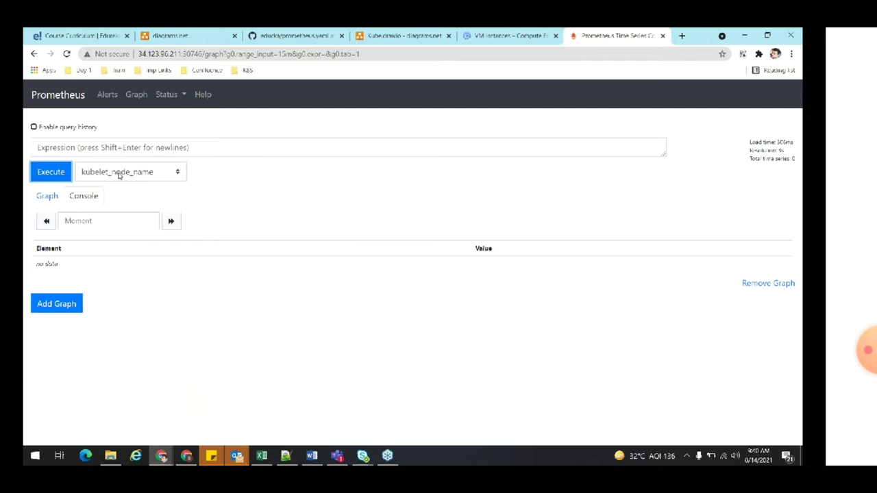
pyautogui.click(154, 150)
# Step: Type kubelet_node and pick kubelet_node_name from the autocomplete suggestions
pyautogui.write('kuy')
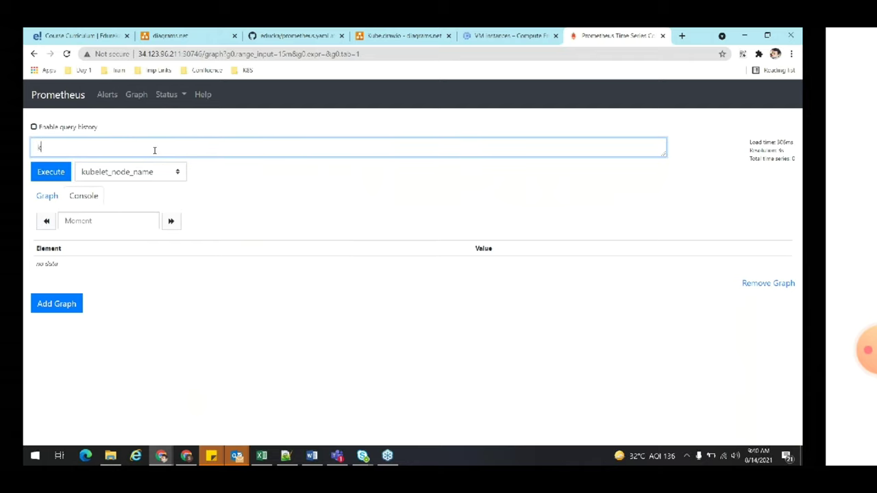
pyautogui.press('BackSpace')
pyautogui.press('BackSpace')
pyautogui.press('BackSpace')
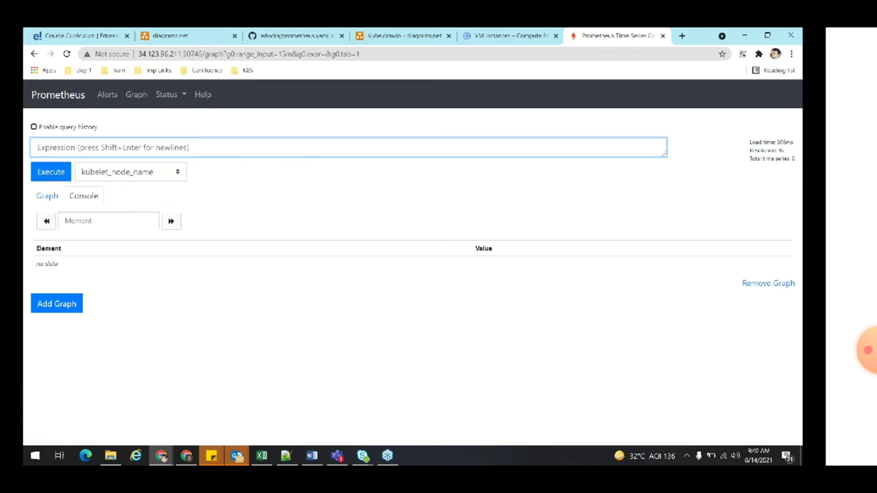
pyautogui.write('ku')
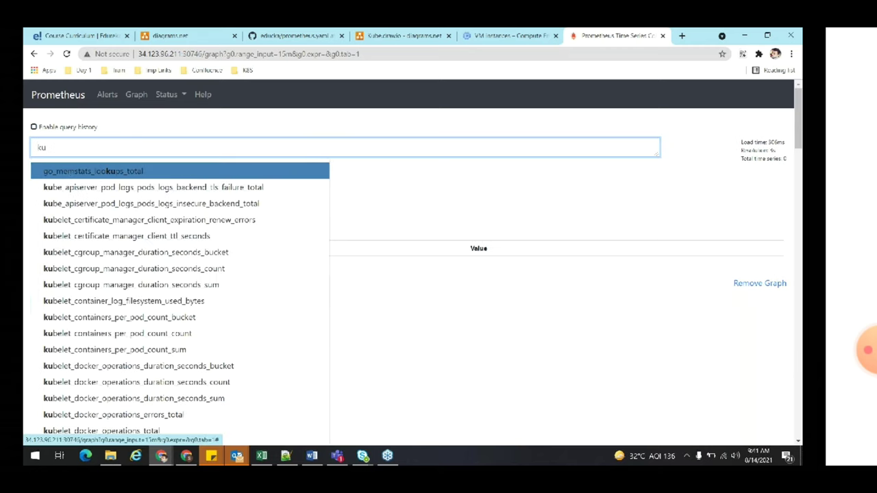
pyautogui.write('belet')
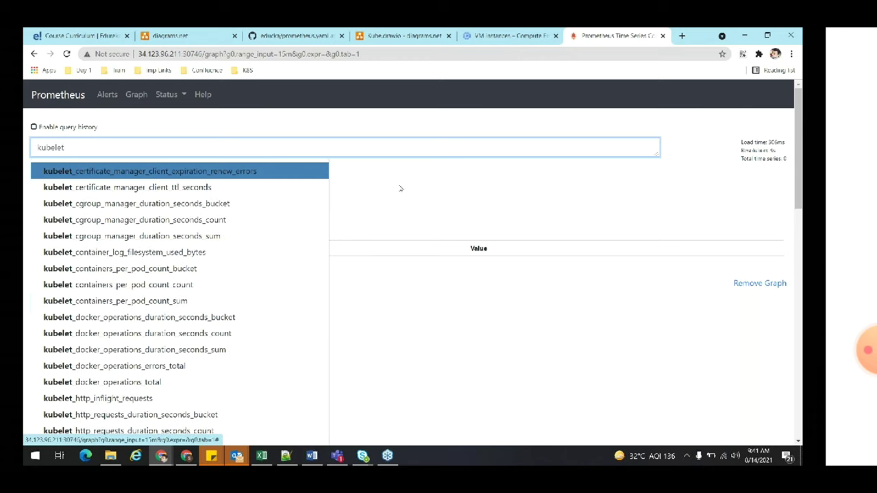
pyautogui.press('Return')
pyautogui.click(254, 147)
pyautogui.hotkey('ctrl', 'a')
pyautogui.write('kubele')
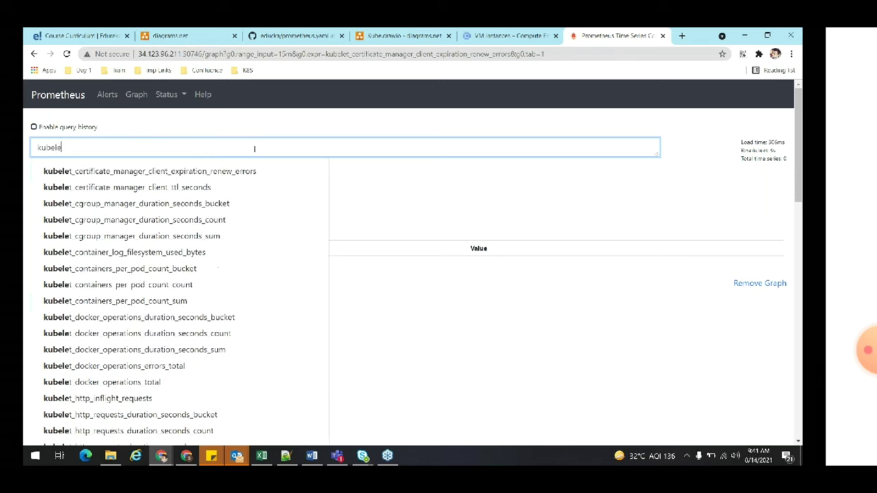
pyautogui.write('t_node')
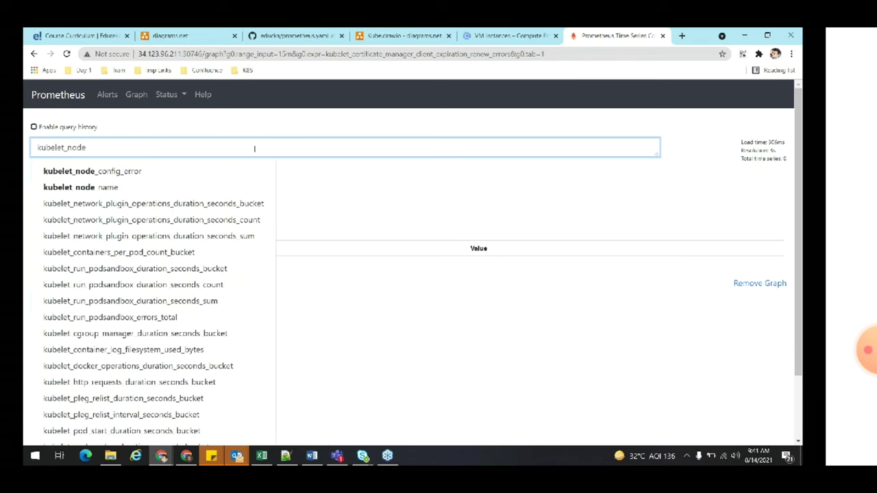
pyautogui.press('Down')
pyautogui.press('Down')
pyautogui.press('Return')
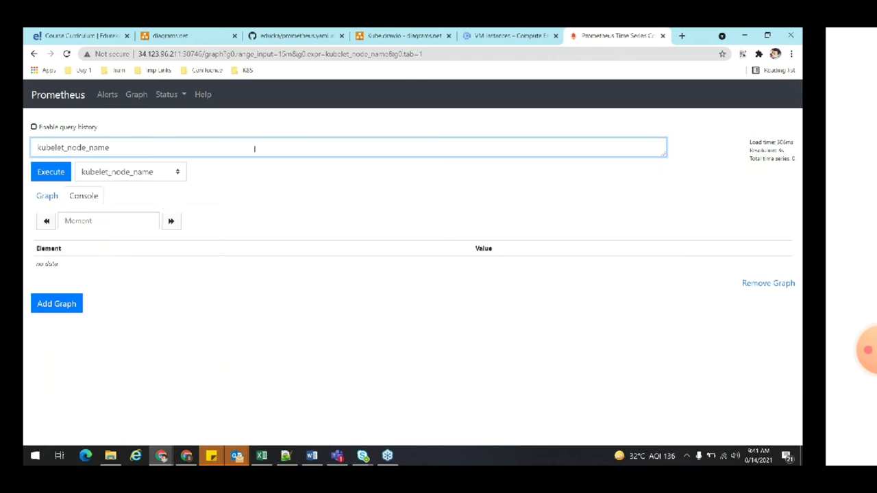
# Step: Run kubelet_node_name and inspect the knode2 and k8s-master labels in the three result rows
pyautogui.click(59, 176)
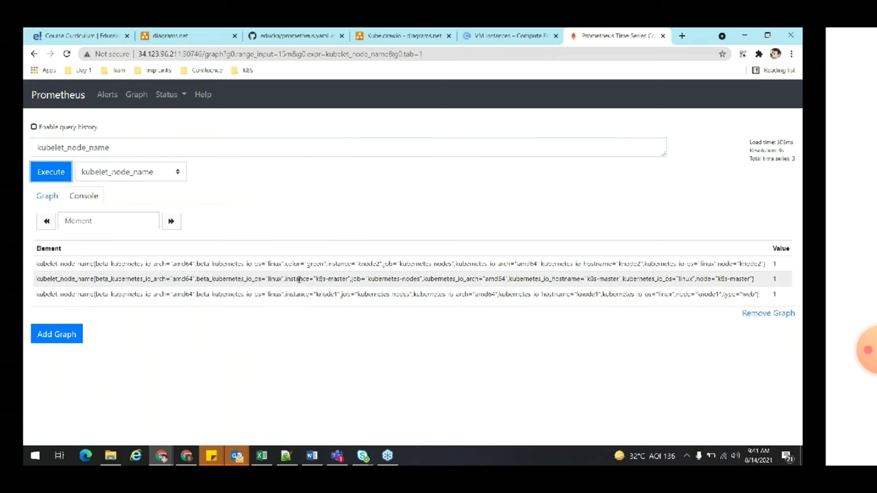
pyautogui.doubleClick(360, 264)
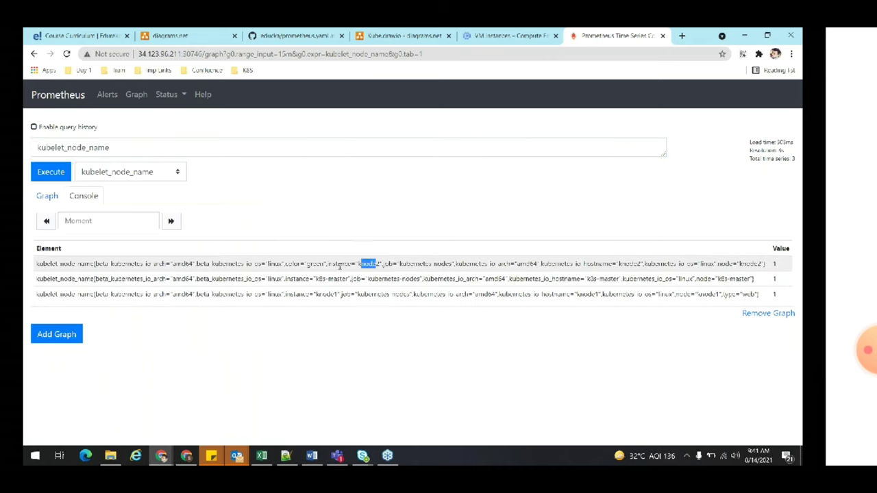
pyautogui.moveTo(286, 264); pyautogui.dragTo(323, 266)
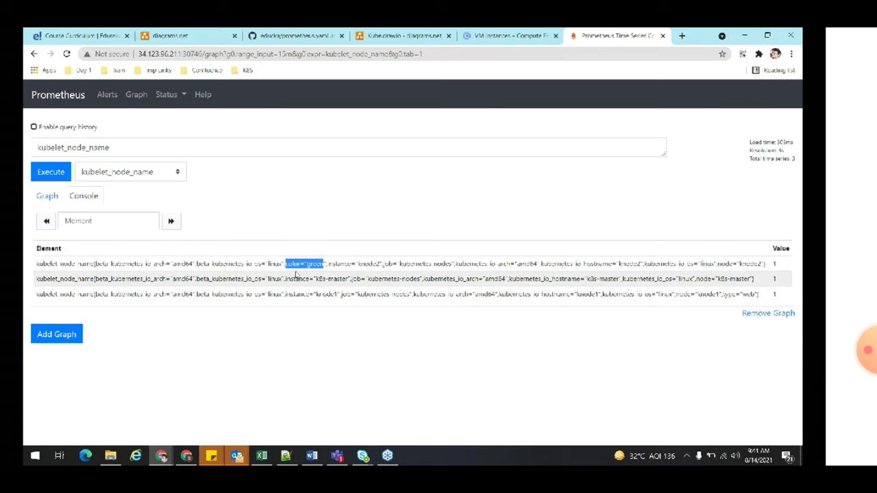
pyautogui.moveTo(335, 265); pyautogui.dragTo(377, 266)
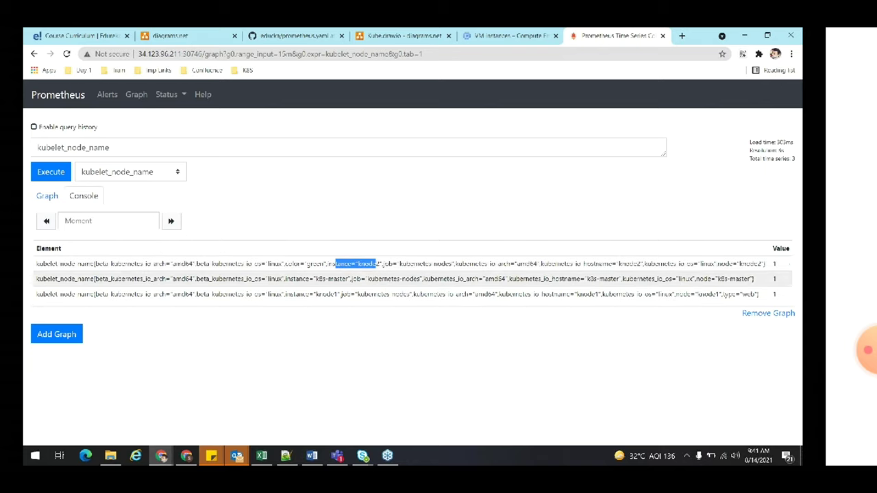
pyautogui.moveTo(290, 280); pyautogui.dragTo(351, 281)
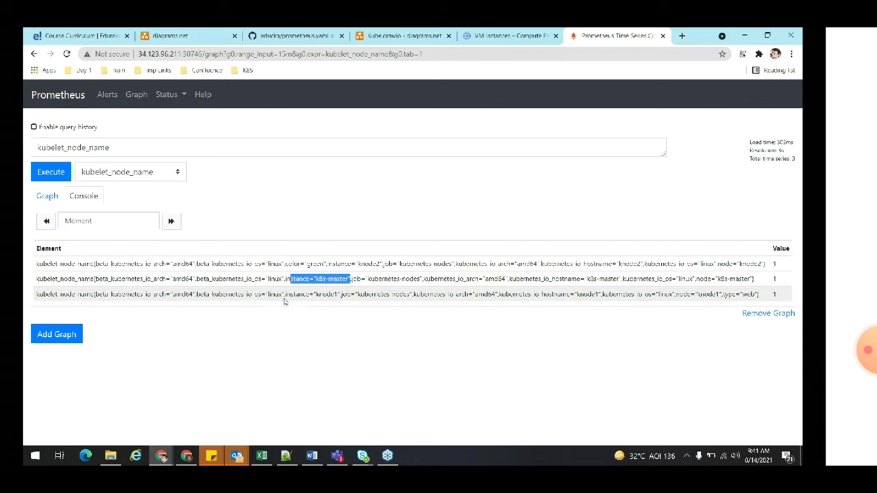
pyautogui.moveTo(285, 302); pyautogui.dragTo(327, 305)
pyautogui.click(283, 274)
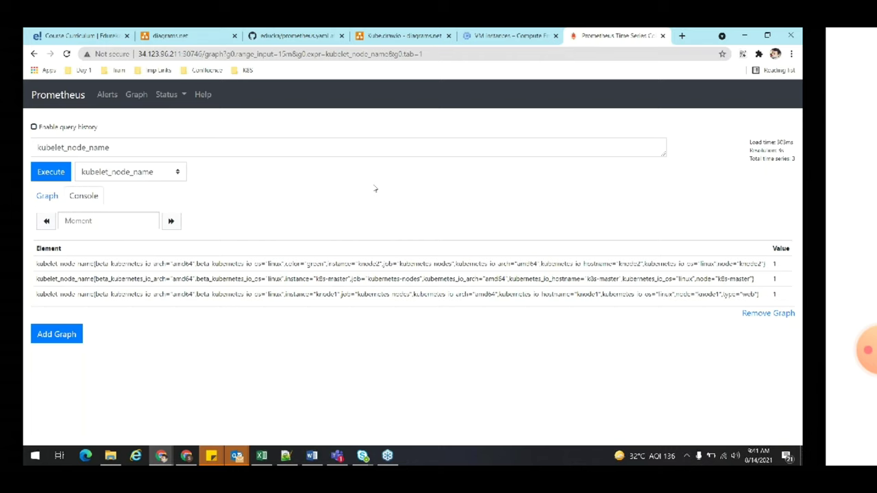
# Step: Append kubelet_http_requests_total to the expression from the metric dropdown
pyautogui.click(161, 172)
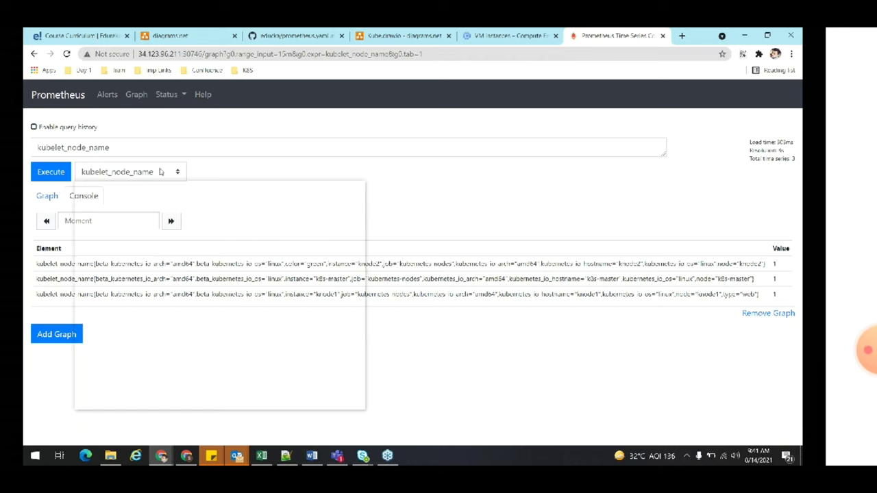
pyautogui.click(200, 309)
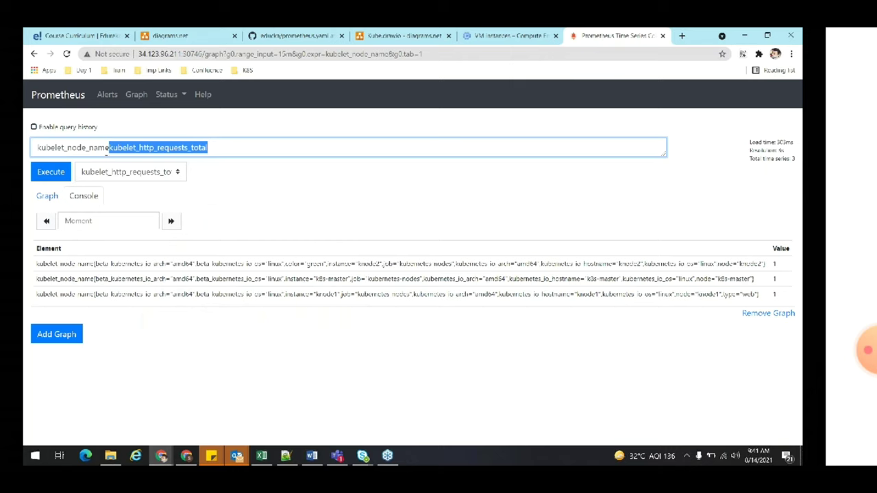
pyautogui.click(107, 148)
# Step: Remove kubelet_node_name, then execute kubelet_http_requests_total and graph its 25 series over 5m
pyautogui.hotkey('shift', 'Left')
pyautogui.hotkey('shift', 'Left')
pyautogui.hotkey('shift', 'Left')
pyautogui.hotkey('shift', 'Left')
pyautogui.hotkey('shift', 'Left')
pyautogui.hotkey('shift', 'Left')
pyautogui.hotkey('shift', 'Left')
pyautogui.hotkey('shift', 'Left')
pyautogui.hotkey('shift', 'Left')
pyautogui.hotkey('shift', 'Left')
pyautogui.hotkey('shift', 'Left')
pyautogui.hotkey('shift', 'Left')
pyautogui.hotkey('shift', 'Left')
pyautogui.hotkey('shift', 'Left')
pyautogui.hotkey('shift', 'Left')
pyautogui.hotkey('shift', 'Left')
pyautogui.hotkey('shift', 'Left')
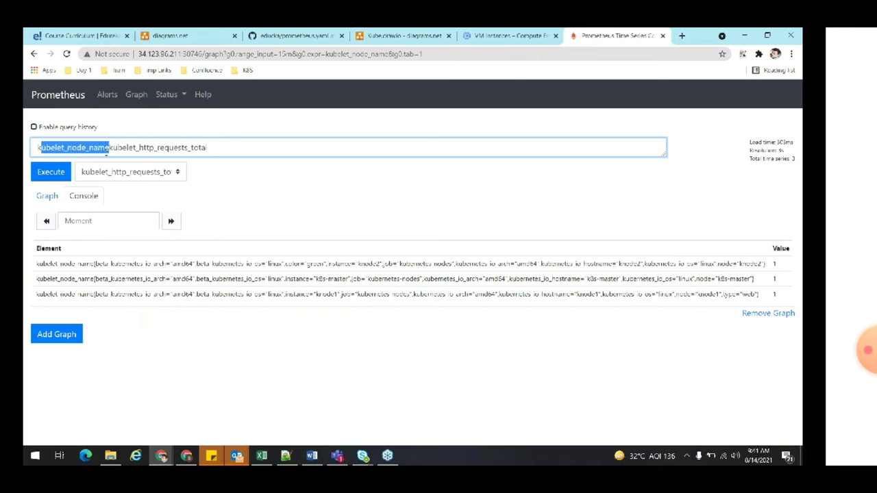
pyautogui.press('BackSpace')
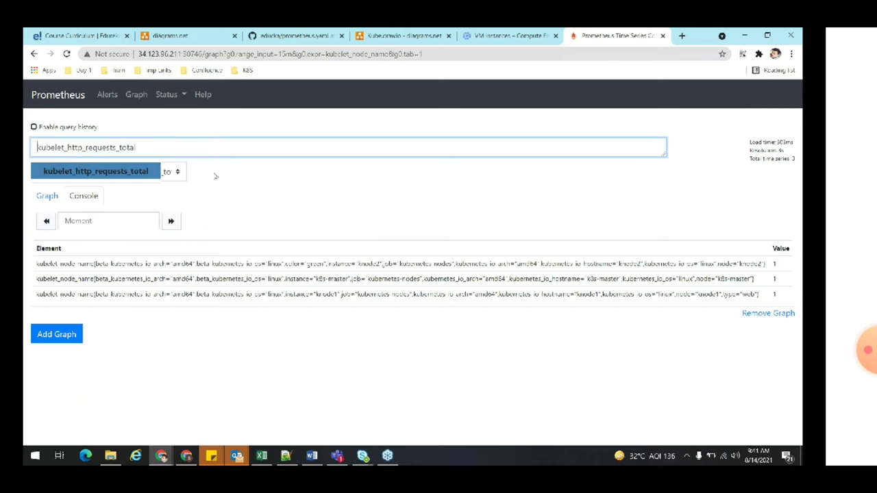
pyautogui.click(73, 172)
pyautogui.click(66, 172)
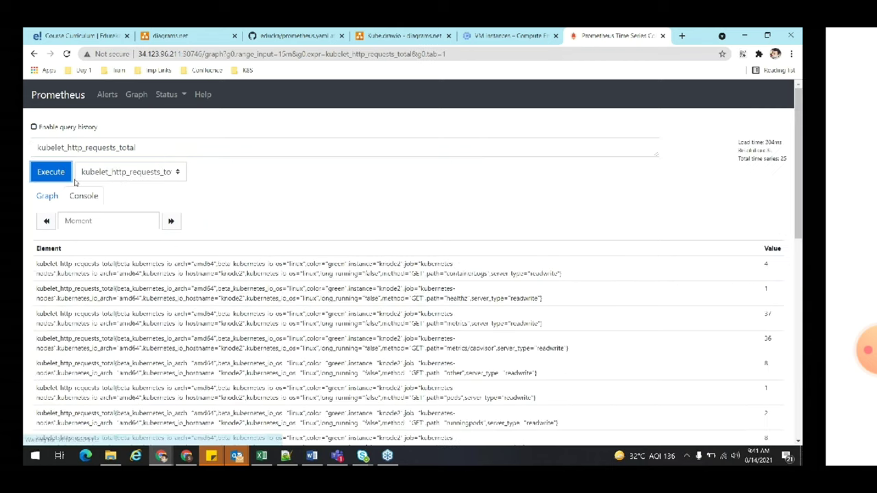
pyautogui.click(55, 196)
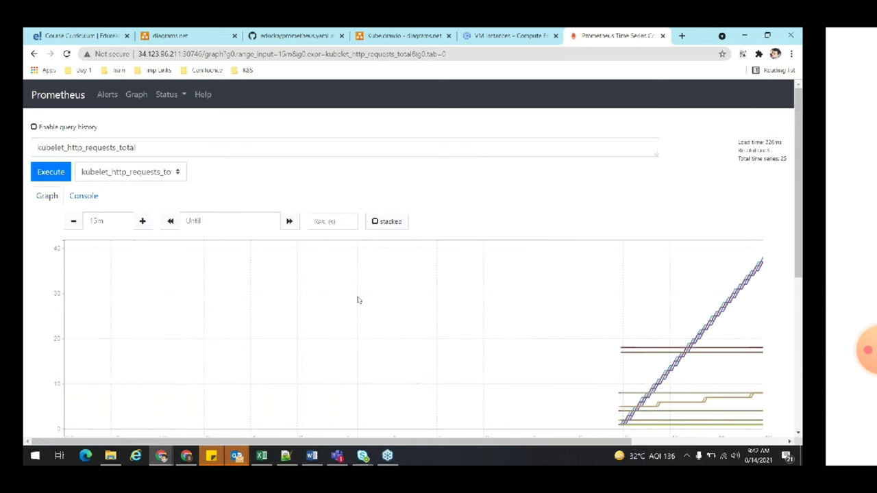
pyautogui.scroll(-1, 357, 300)
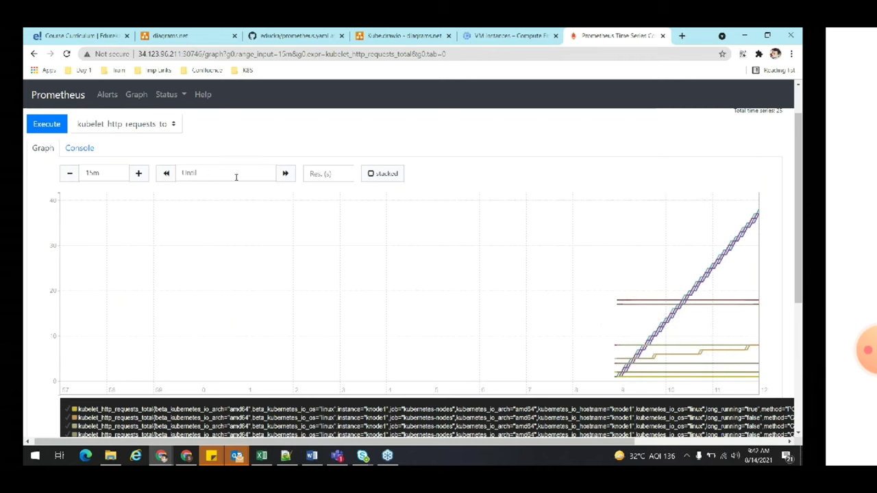
pyautogui.click(69, 173)
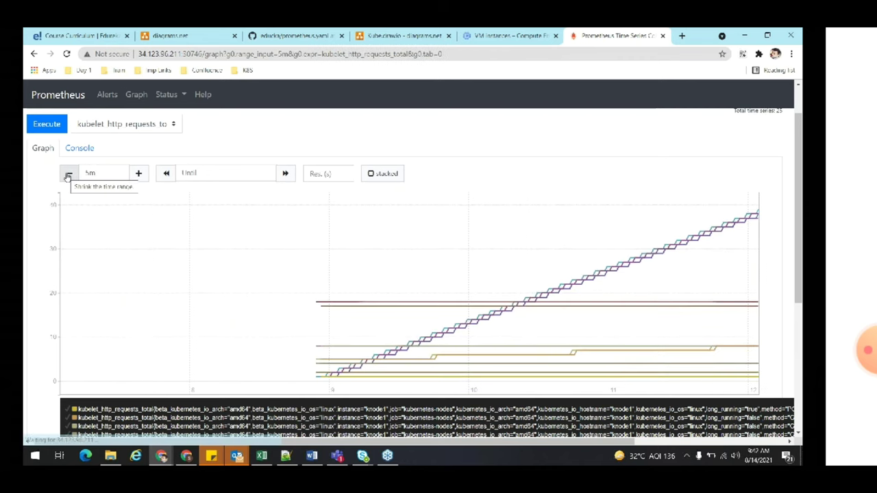
# Step: Shrink the kubelet_http_requests_total graph range from 5m to 1m
pyautogui.click(69, 172)
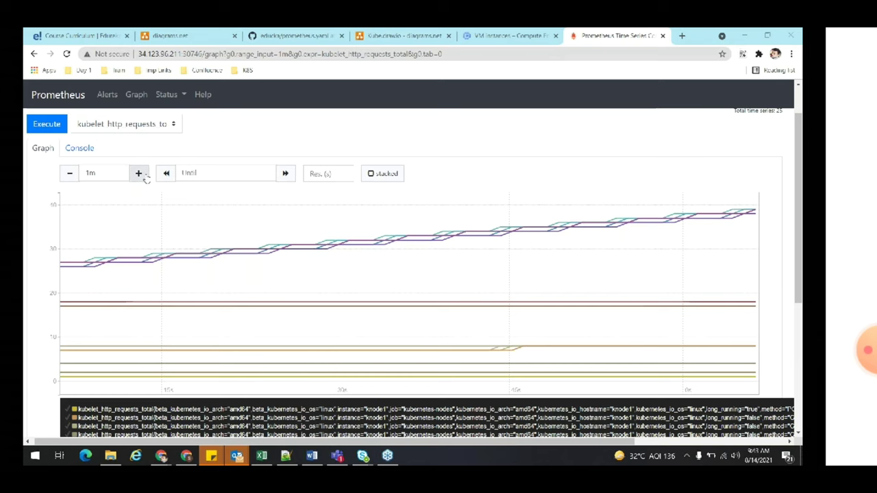
# Step: Widen the graph range back to 15m, then switch to the Kube.drawio diagram tab
pyautogui.click(138, 173)
pyautogui.click(138, 174)
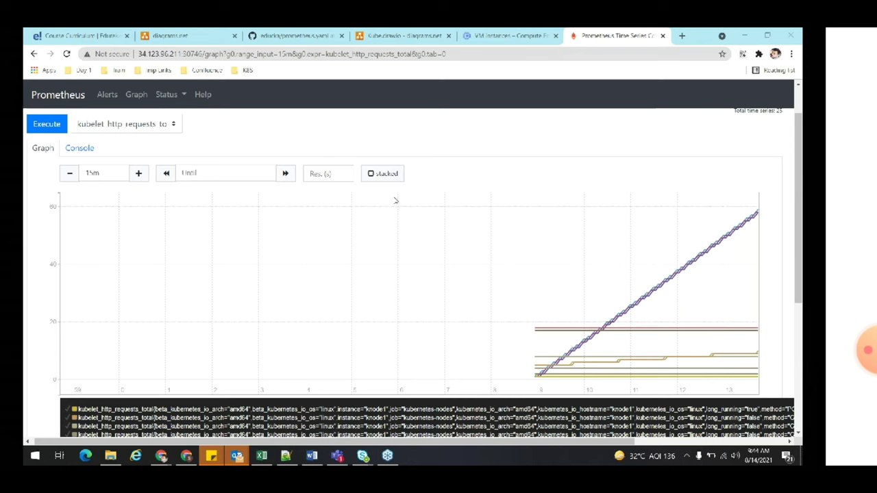
pyautogui.click(420, 33)
# Step: Add a text label reading 'cAdvisor' below the agenda list on Page-4
pyautogui.click(380, 351)
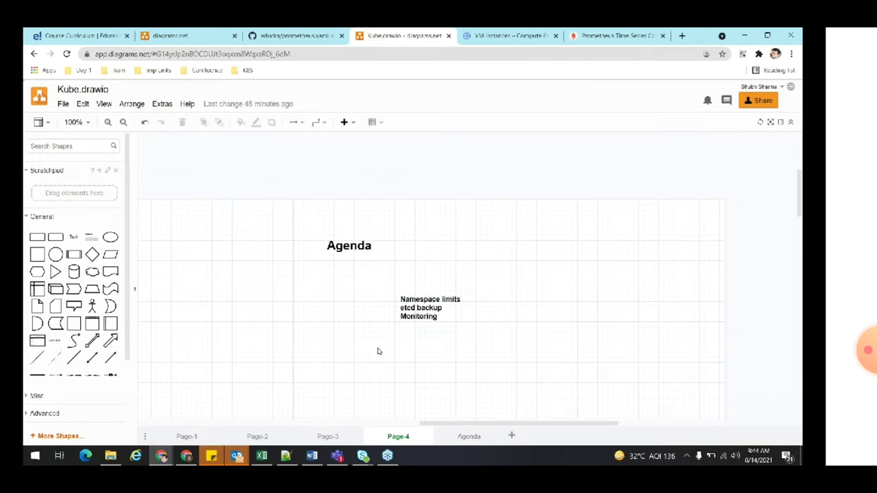
pyautogui.doubleClick(352, 364)
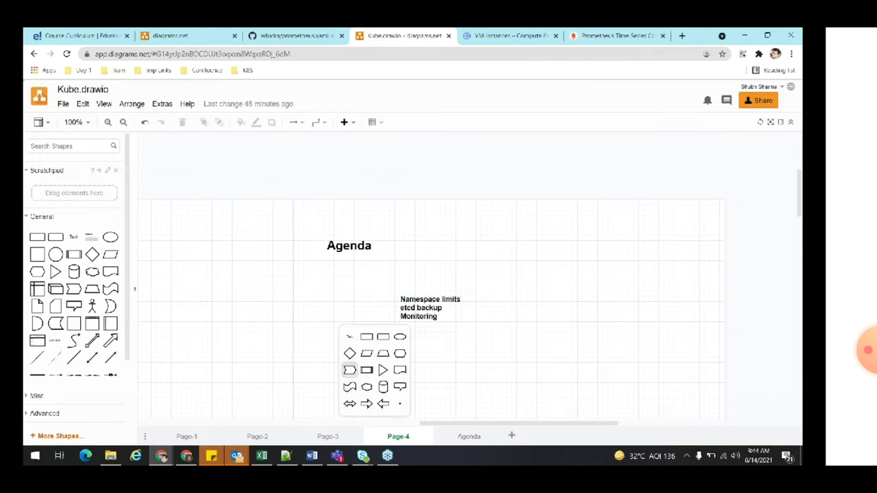
pyautogui.click(348, 336)
pyautogui.write('ca')
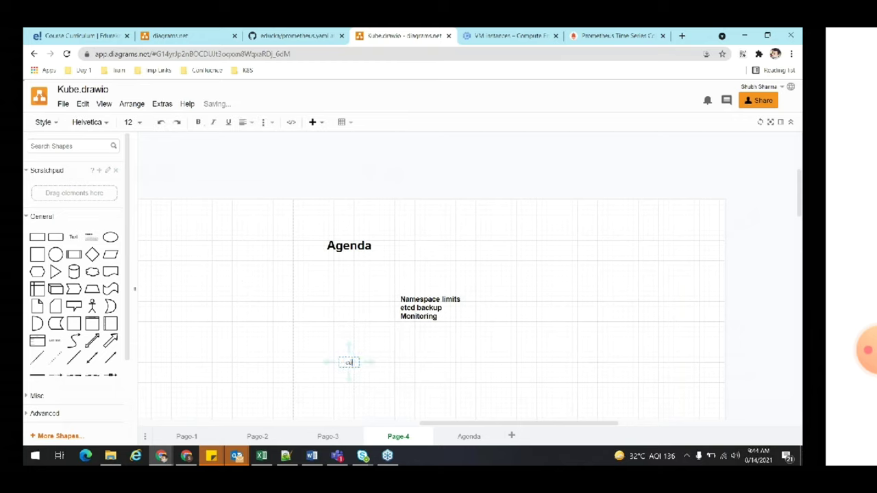
pyautogui.press('BackSpace')
pyautogui.write('Advisor')
# Step: Format the cAdvisor label as 14-point bold, then go back to the Prometheus graph
pyautogui.hotkey('ctrl', 'a')
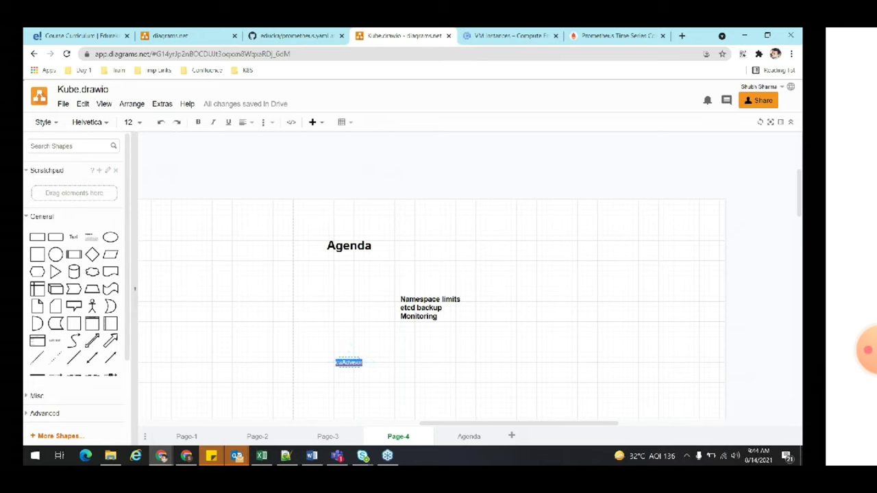
pyautogui.click(128, 124)
pyautogui.click(161, 232)
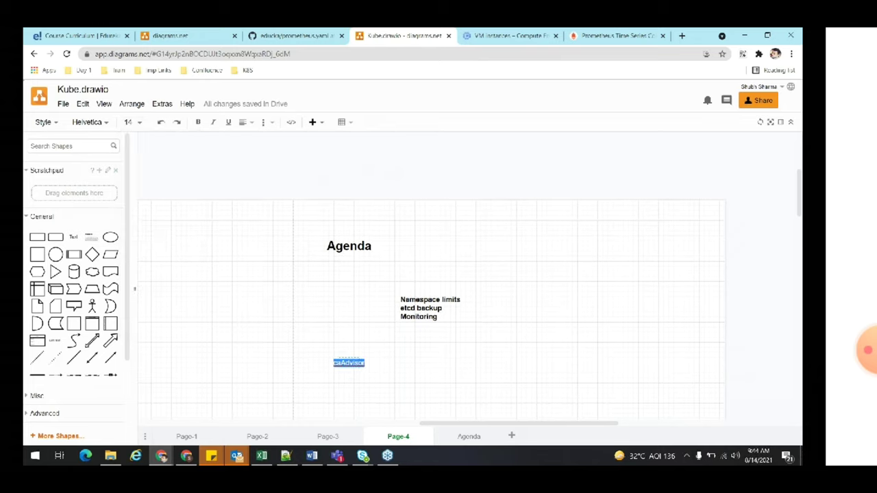
pyautogui.click(199, 122)
pyautogui.click(354, 366)
pyautogui.hotkey('ctrl', 'a')
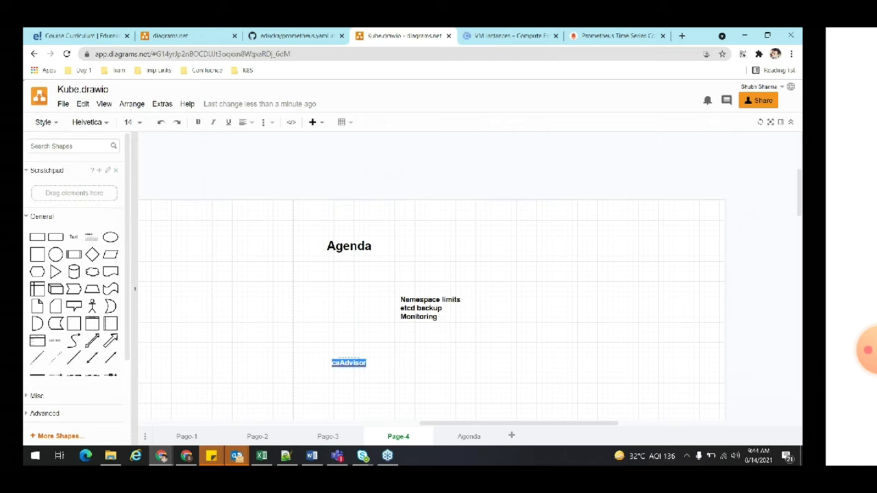
pyautogui.click(616, 31)
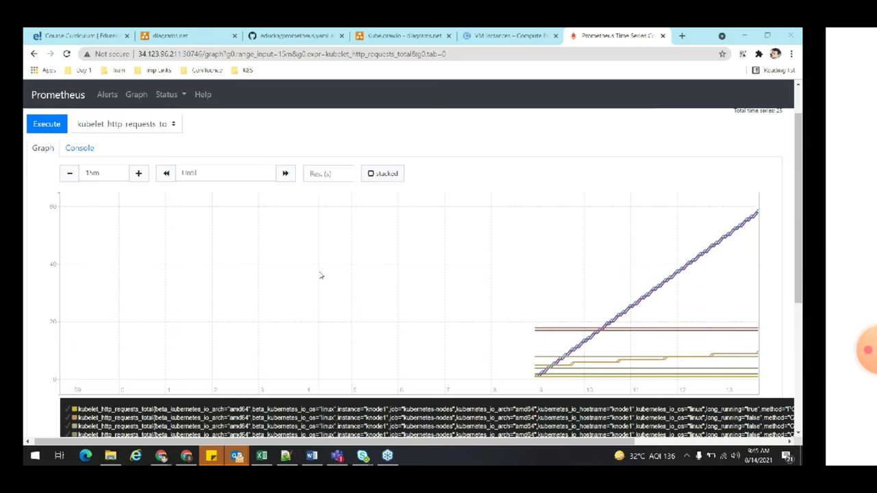
pyautogui.click(104, 96)
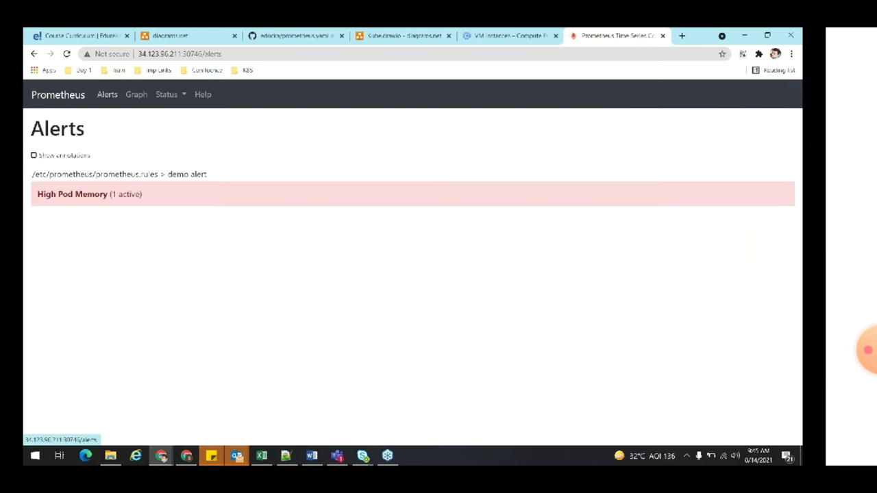
pyautogui.click(29, 58)
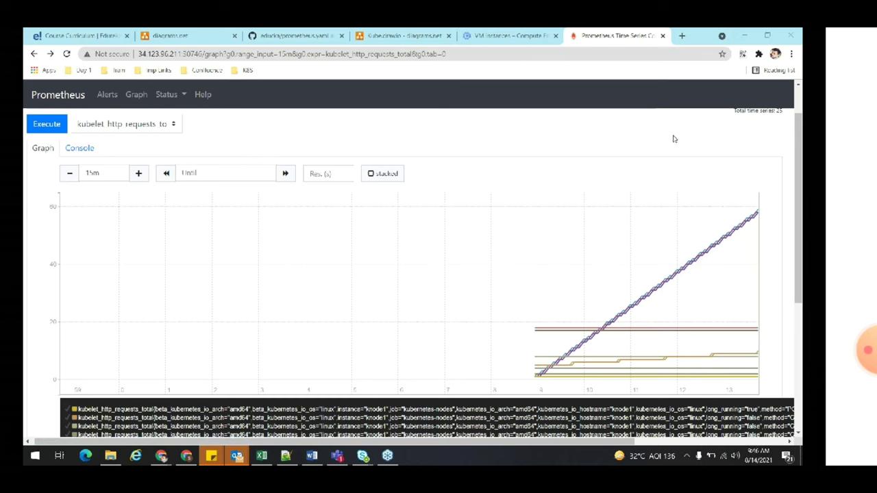
pyautogui.moveTo(648, 336)
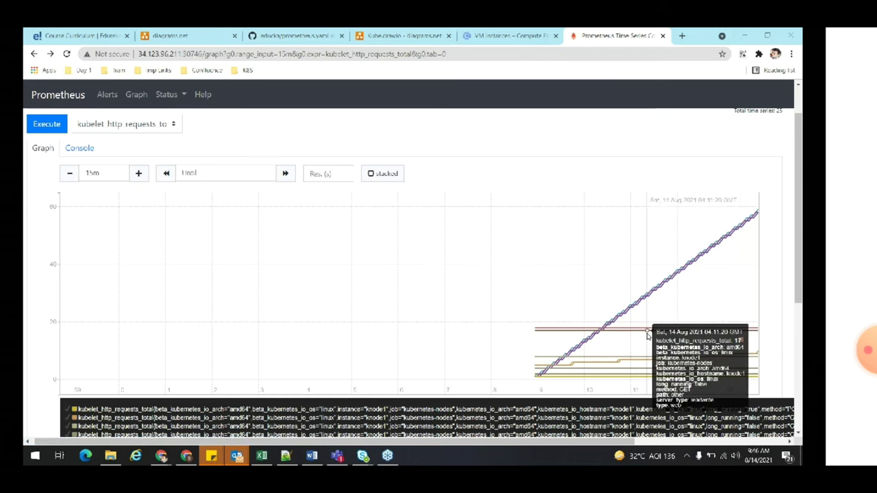
pyautogui.hscroll(1, 647, 336)
pyautogui.hscroll(3, 644, 335)
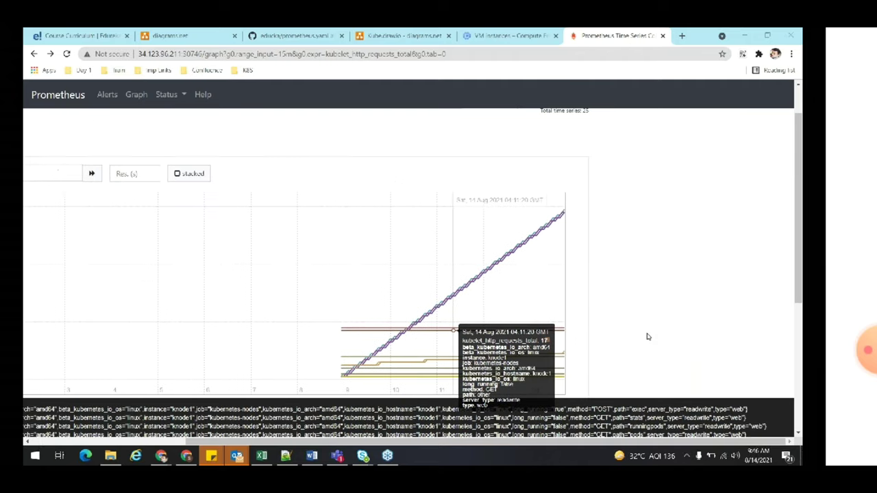
pyautogui.scroll(-2, 646, 336)
pyautogui.scroll(-2, 646, 335)
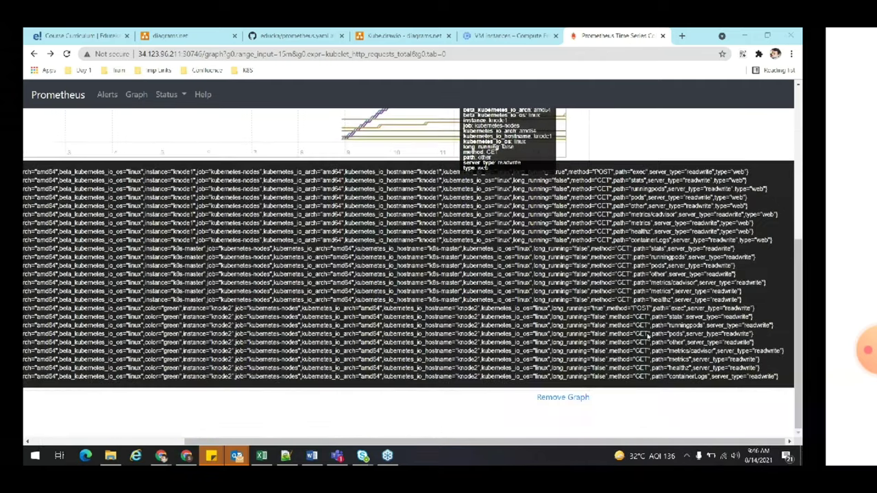
pyautogui.hscroll(-3, 575, 317)
pyautogui.scroll(5, 528, 318)
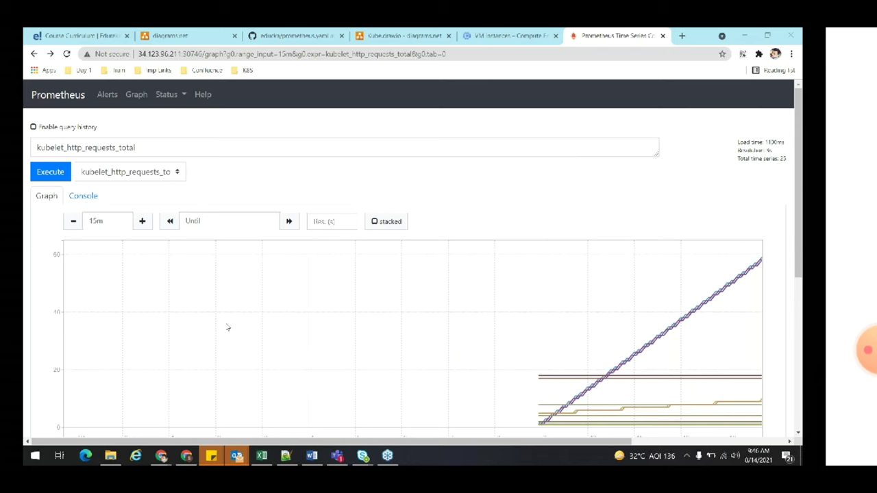
pyautogui.scroll(-1, 229, 328)
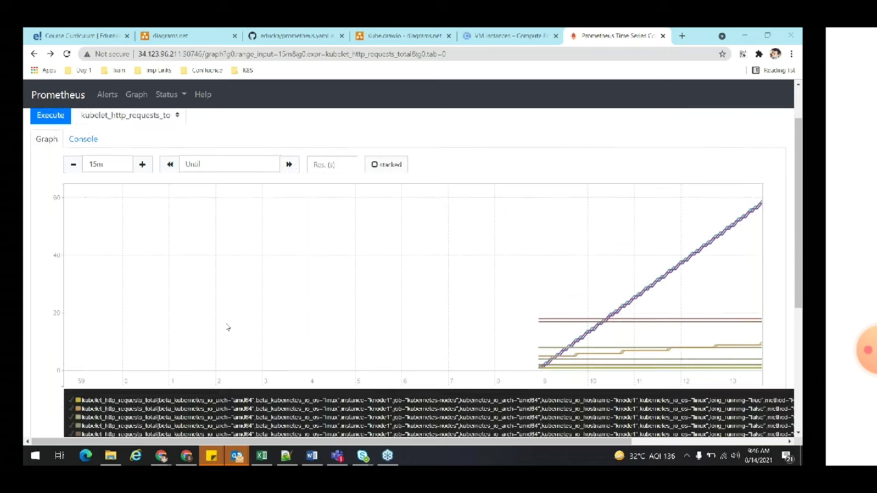
pyautogui.scroll(-2, 229, 328)
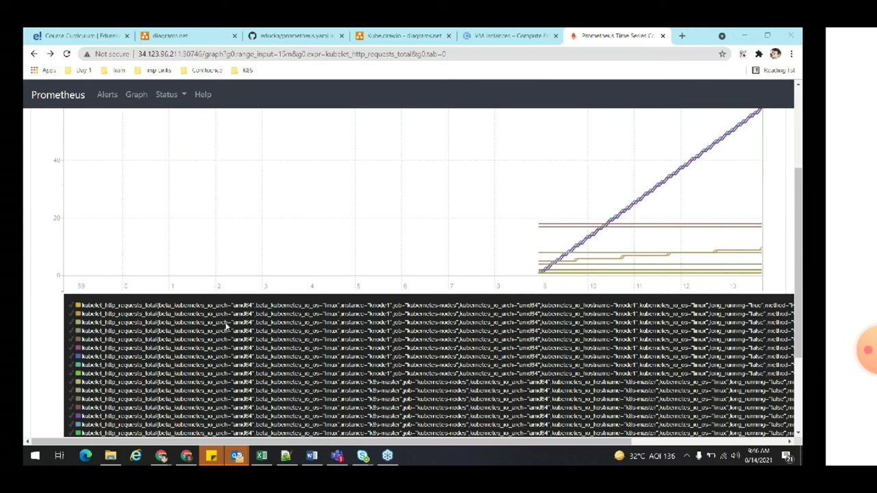
pyautogui.scroll(2, 229, 328)
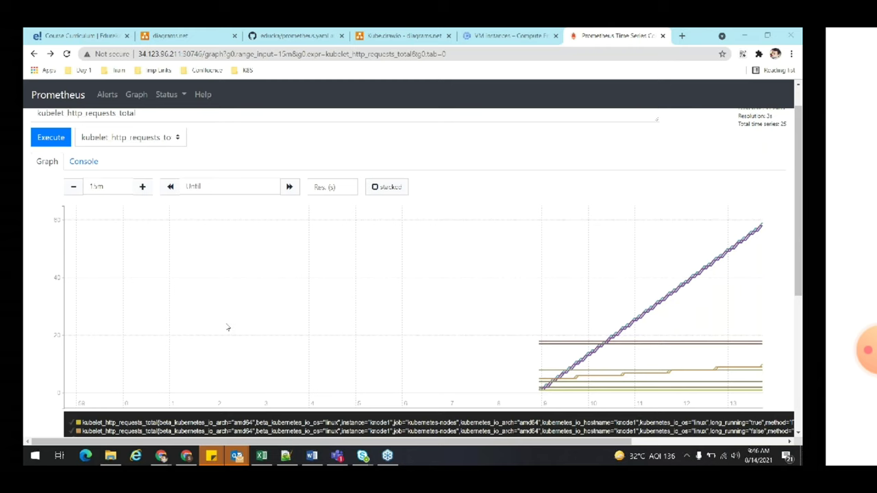
pyautogui.scroll(1, 247, 315)
pyautogui.hotkey('alt', 'Tab')
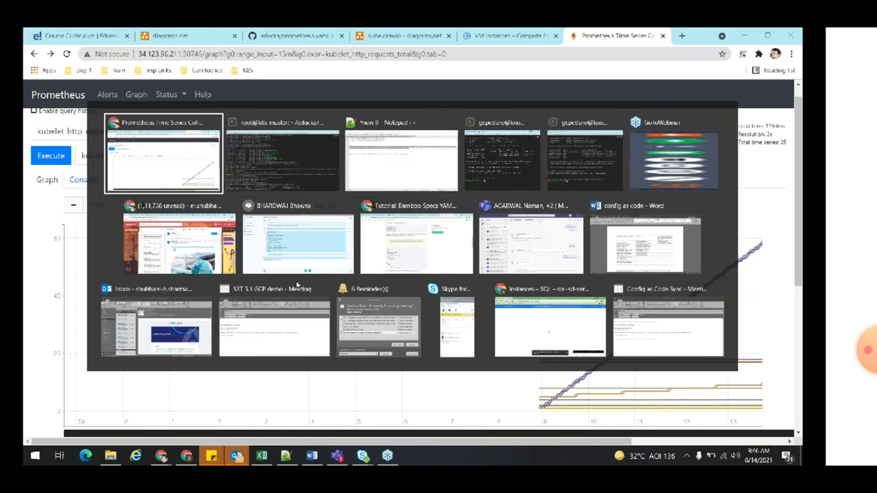
# Step: List the folder's files and deploy Grafana with kubectl create -f grafana.yml
pyautogui.write('ls -ltr')
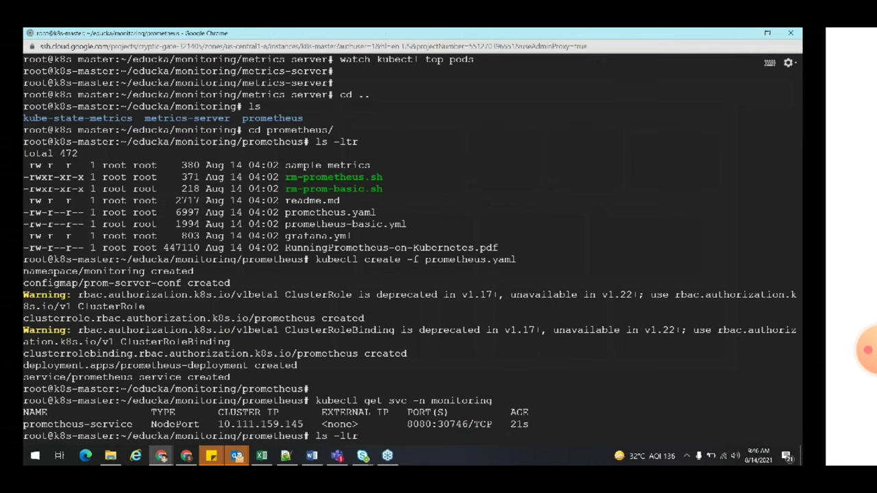
pyautogui.press('Return')
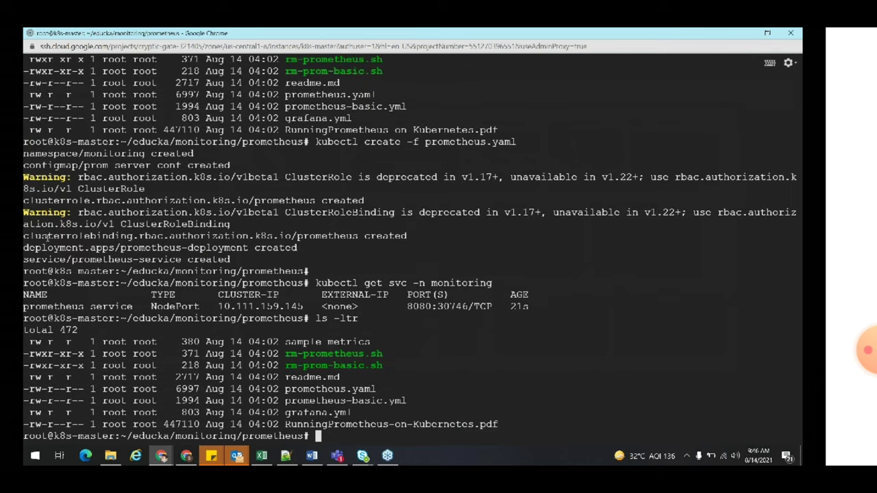
pyautogui.doubleClick(307, 412)
pyautogui.hotkey('ctrl', 'c')
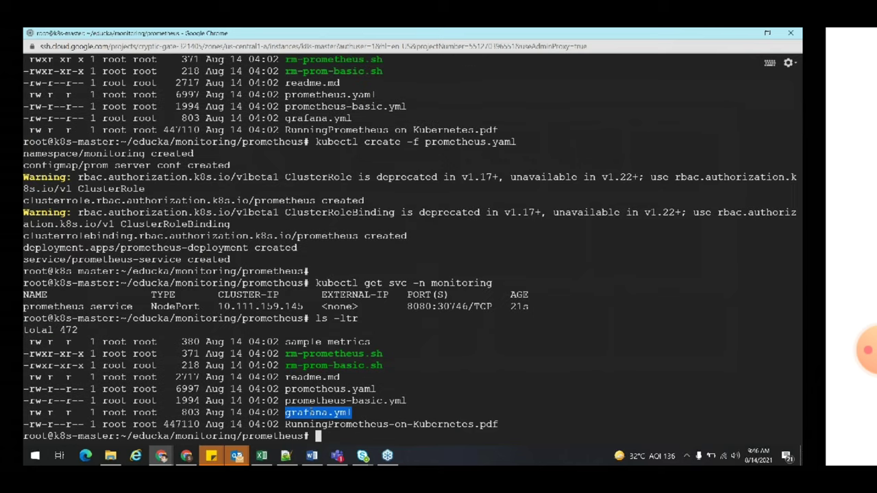
pyautogui.write('kubectl ')
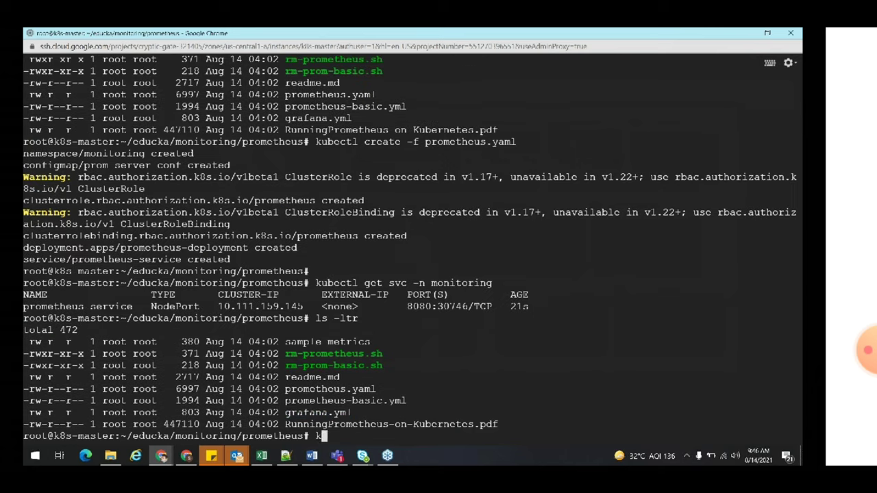
pyautogui.write('create -f')
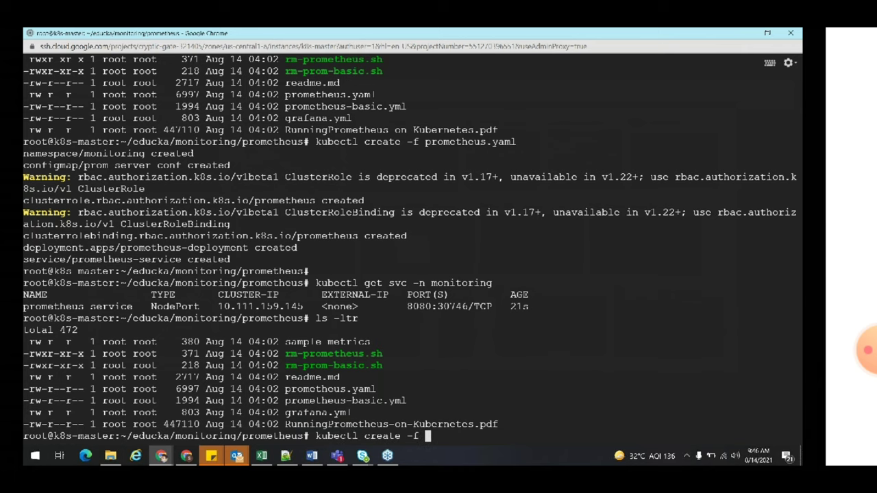
pyautogui.hotkey('ctrl', 'v')
pyautogui.press('Return')
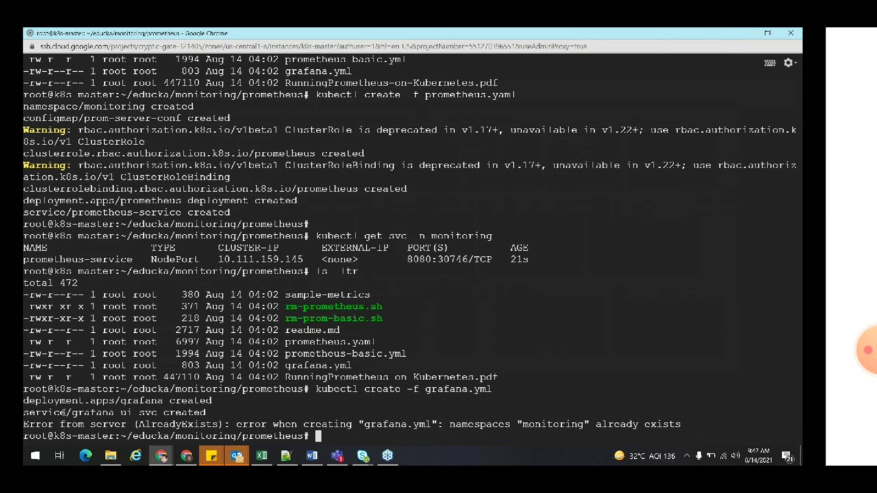
# Step: List the monitoring namespace services and copy grafana-ui-svc's node port 31961
pyautogui.moveTo(23, 413); pyautogui.dragTo(166, 414)
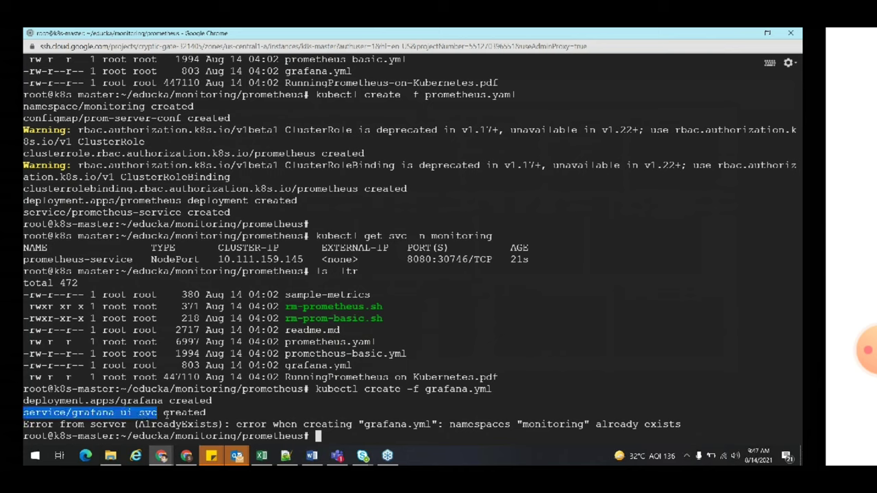
pyautogui.write('kubectl')
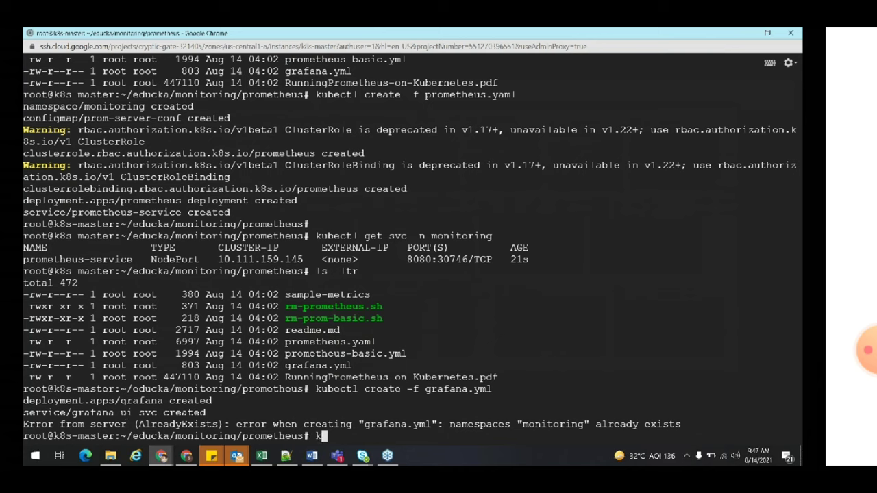
pyautogui.press('BackSpace')
pyautogui.press('BackSpace')
pyautogui.press('BackSpace')
pyautogui.press('BackSpace')
pyautogui.press('BackSpace')
pyautogui.press('BackSpace')
pyautogui.press('BackSpace')
pyautogui.press('Up')
pyautogui.press('Up')
pyautogui.press('Up')
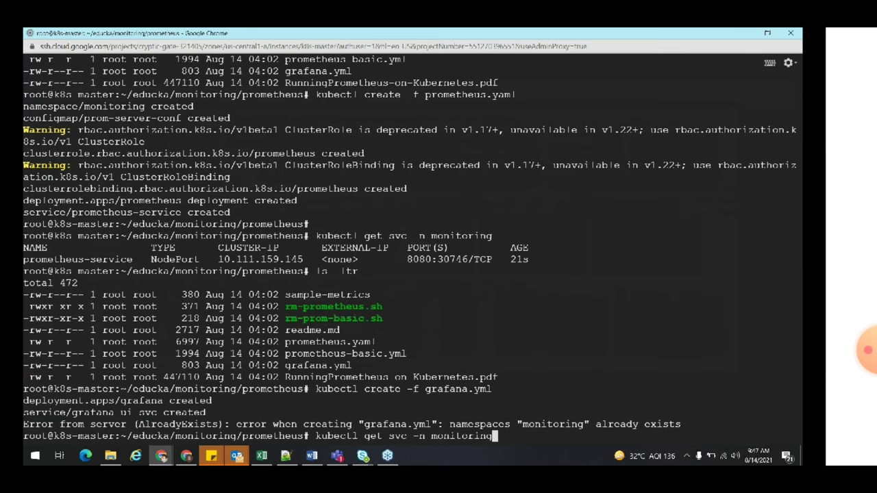
pyautogui.press('Return')
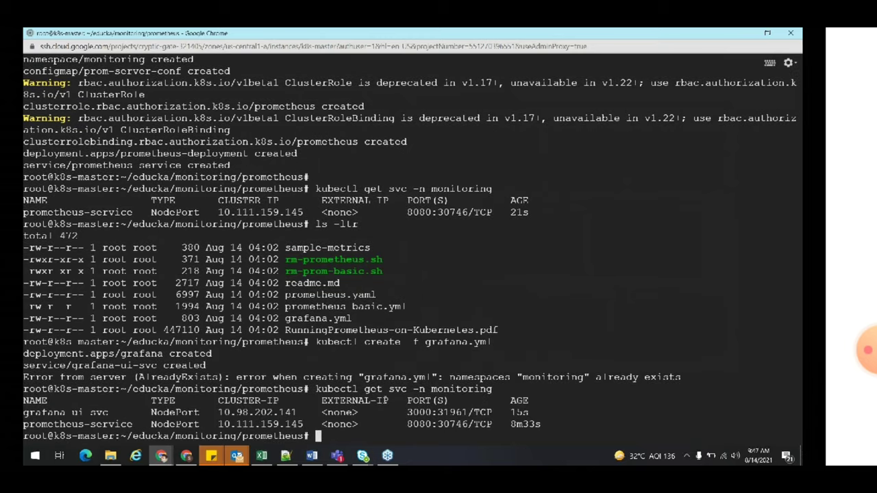
pyautogui.doubleClick(446, 413)
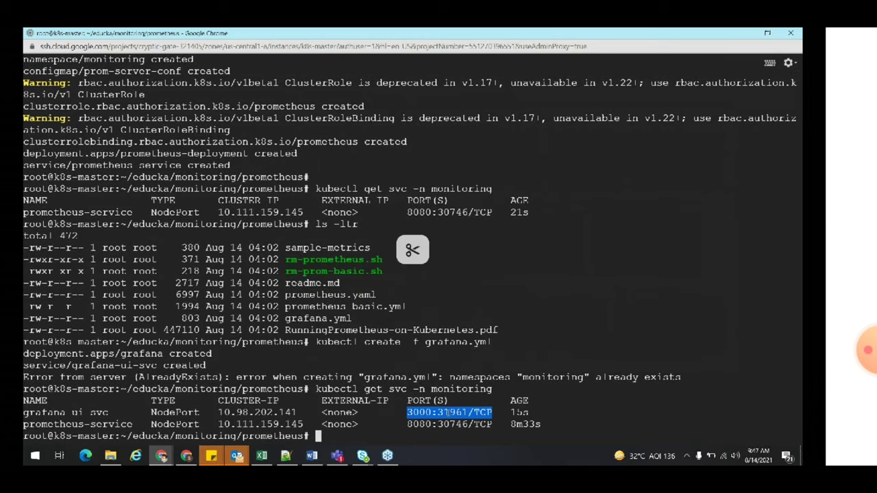
pyautogui.moveTo(438, 413); pyautogui.dragTo(469, 413)
pyautogui.hotkey('ctrl', 'c')
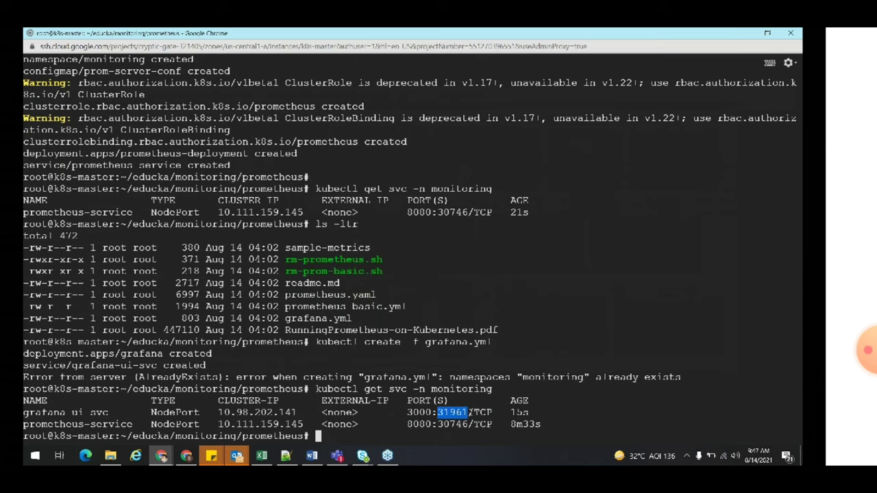
# Step: Open Grafana in a new tab at k8s-master's external IP: 34.123.96.211:31961
pyautogui.hotkey('alt', 'Tab')
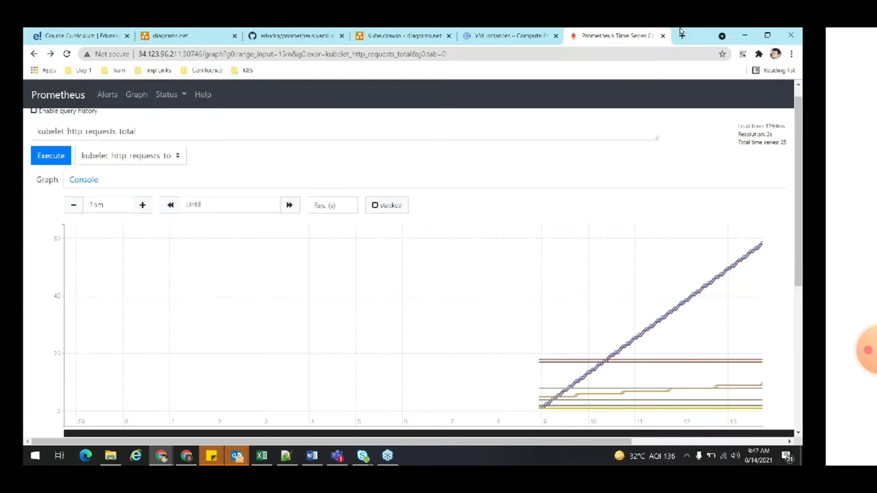
pyautogui.click(682, 35)
pyautogui.hotkey('ctrl', 'v')
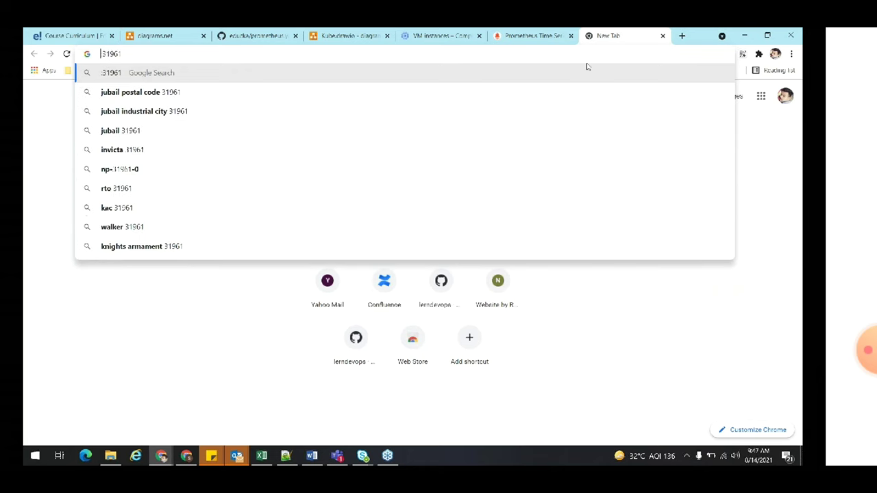
pyautogui.click(449, 35)
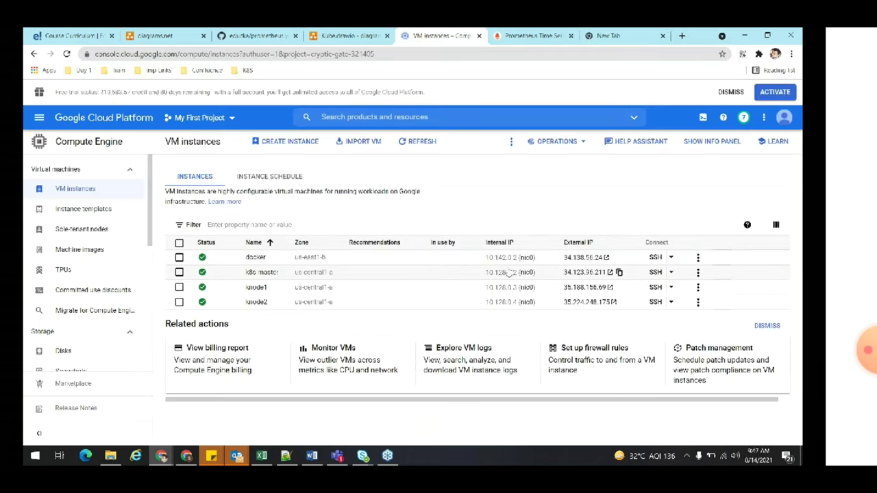
pyautogui.click(619, 272)
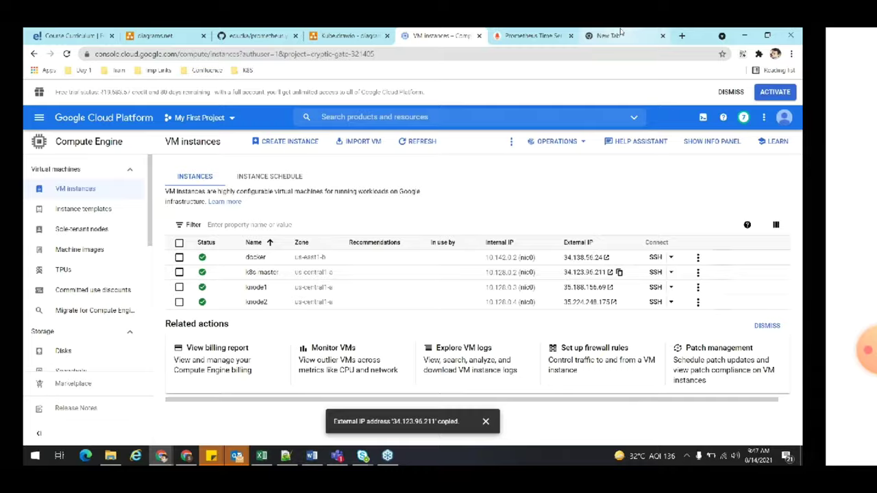
pyautogui.click(608, 34)
pyautogui.press('Home')
pyautogui.hotkey('ctrl', 'v')
pyautogui.press('Return')
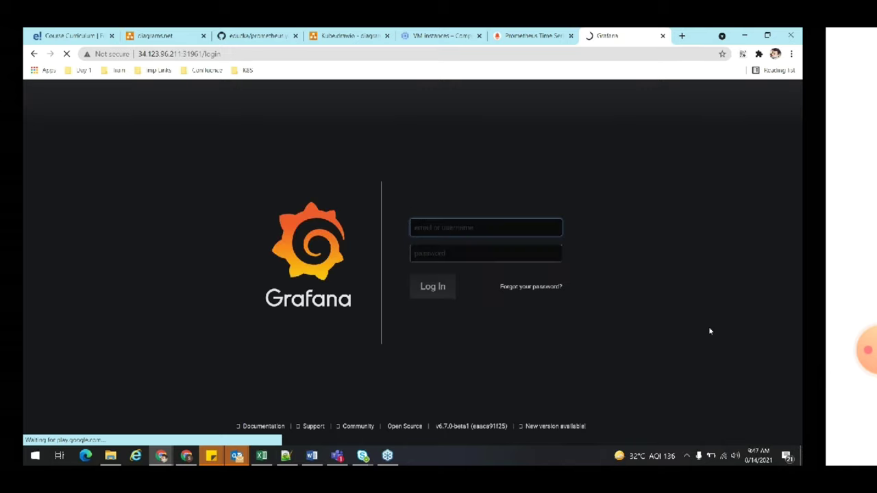
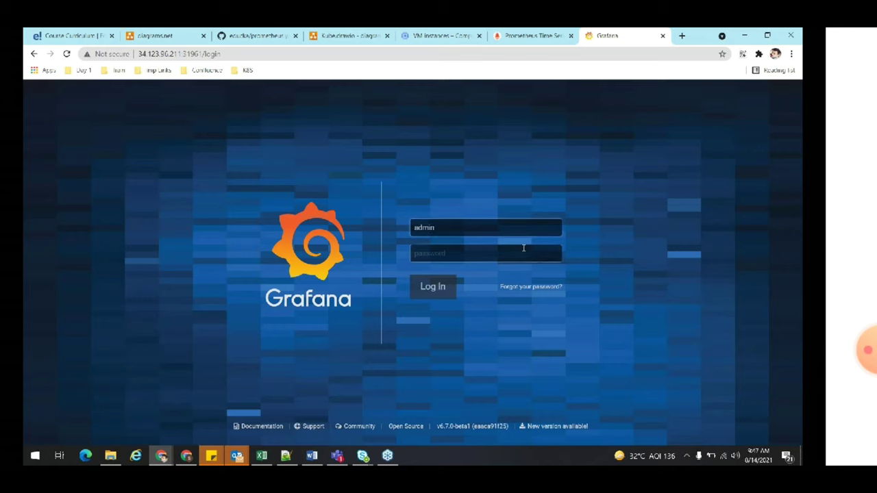
# Step: Log in to Grafana with the default admin account and dismiss Chrome's password prompts
pyautogui.press('Tab')
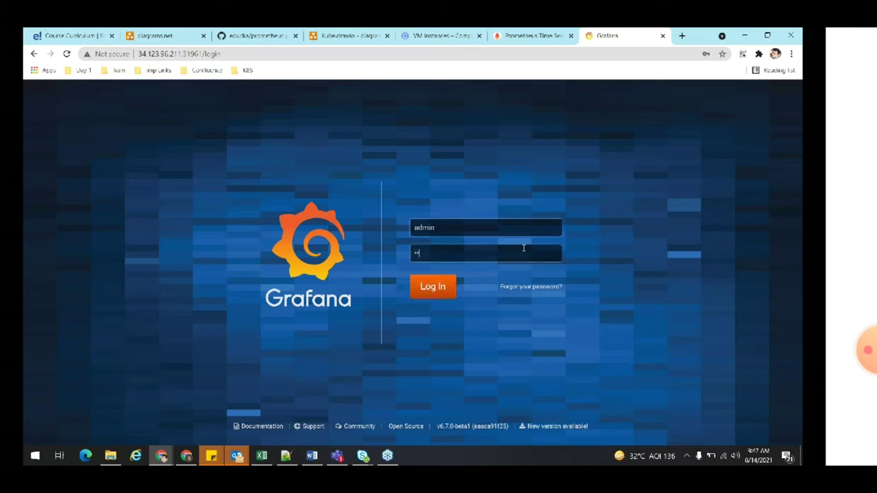
pyautogui.press('Return')
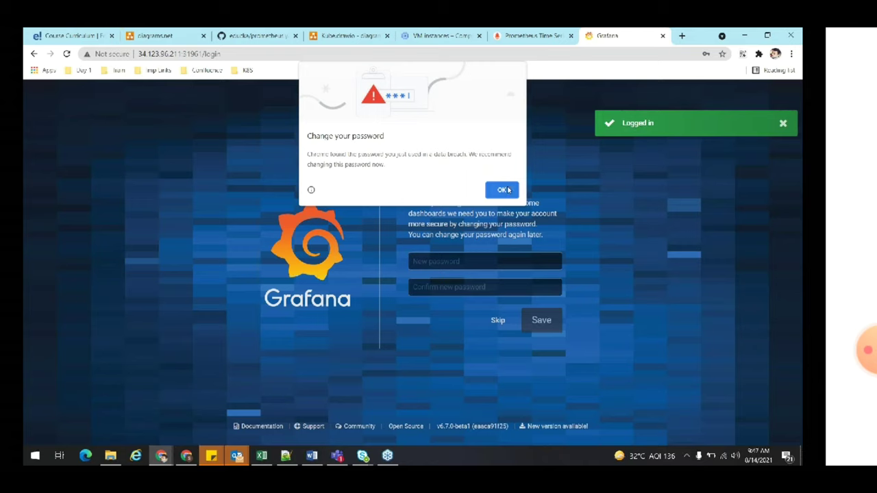
pyautogui.click(505, 187)
pyautogui.click(706, 197)
# Step: Enter and confirm a new Grafana password, save it, and decline browser saving
pyautogui.press('Tab')
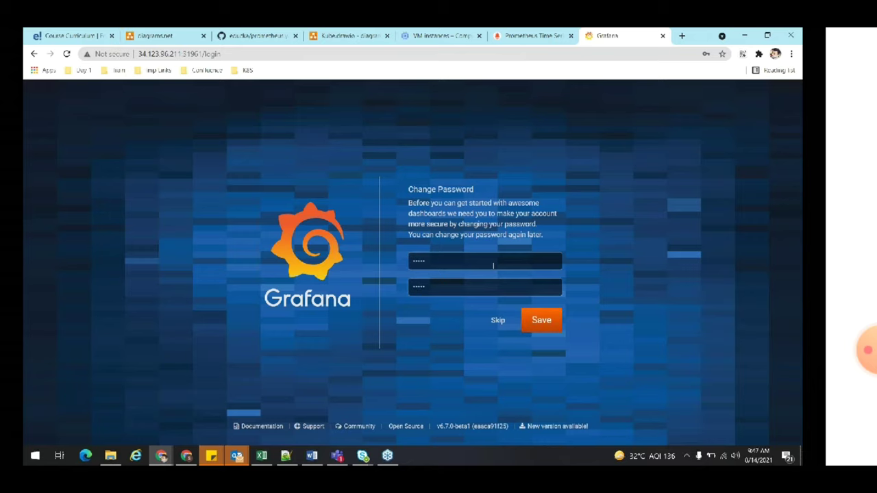
pyautogui.click(542, 321)
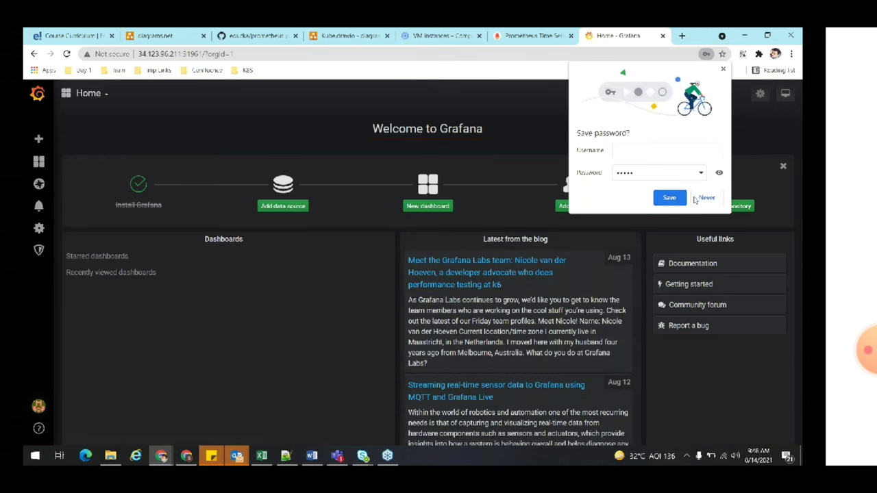
pyautogui.click(696, 198)
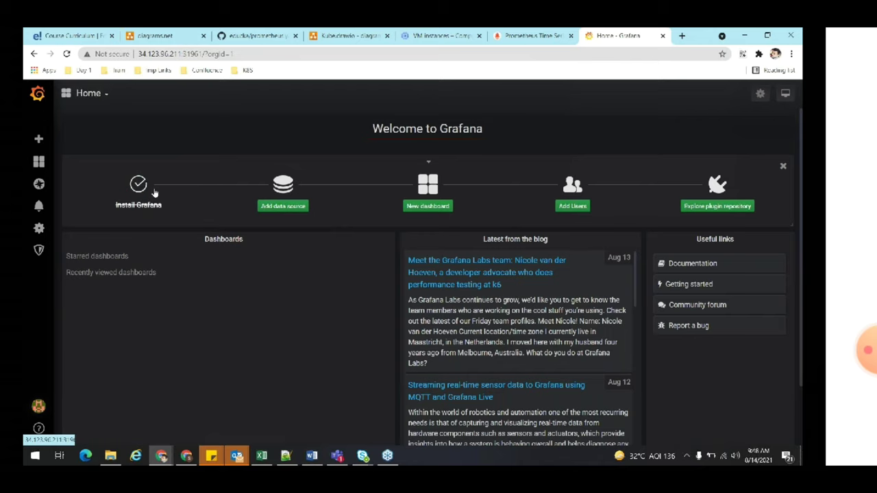
pyautogui.click(282, 198)
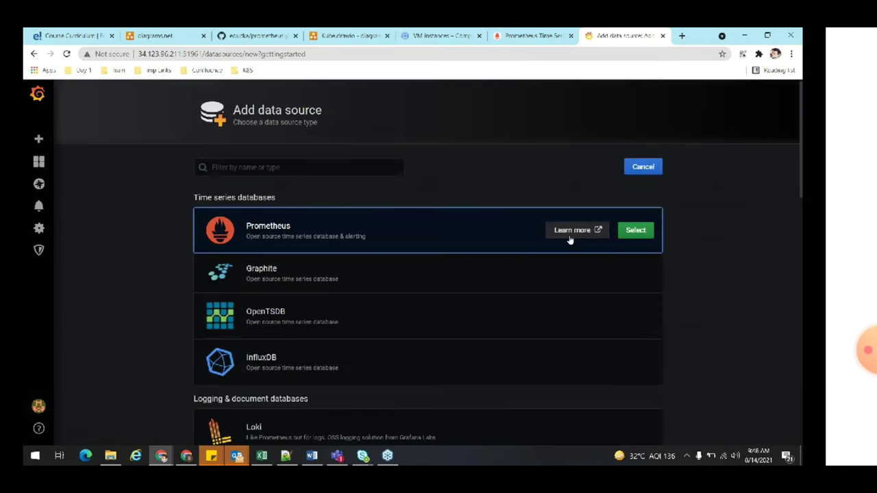
pyautogui.click(636, 230)
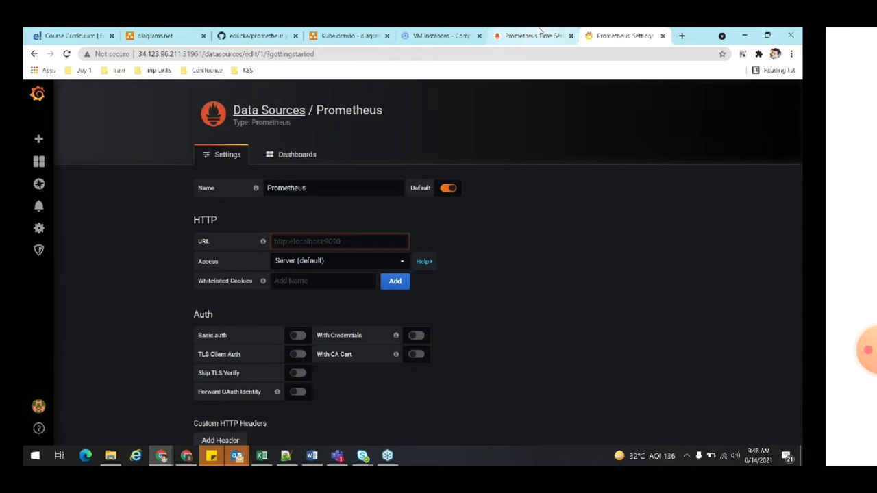
pyautogui.click(531, 36)
pyautogui.moveTo(139, 54); pyautogui.dragTo(203, 54)
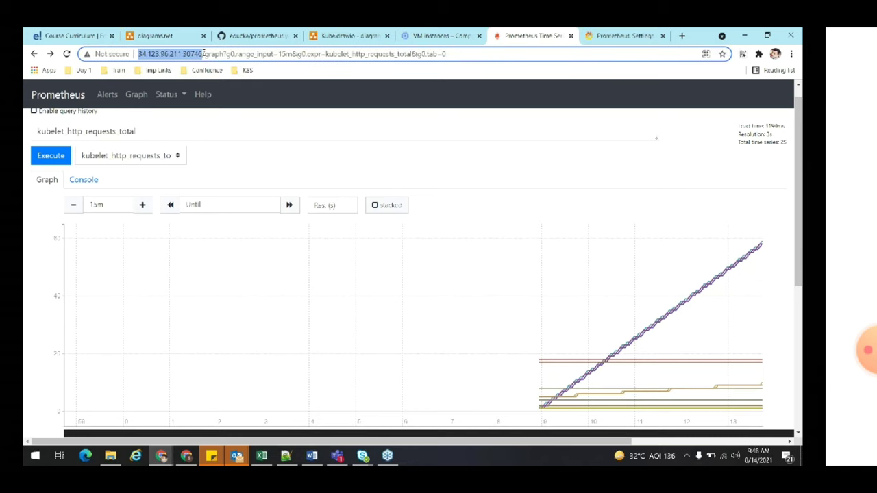
pyautogui.click(620, 35)
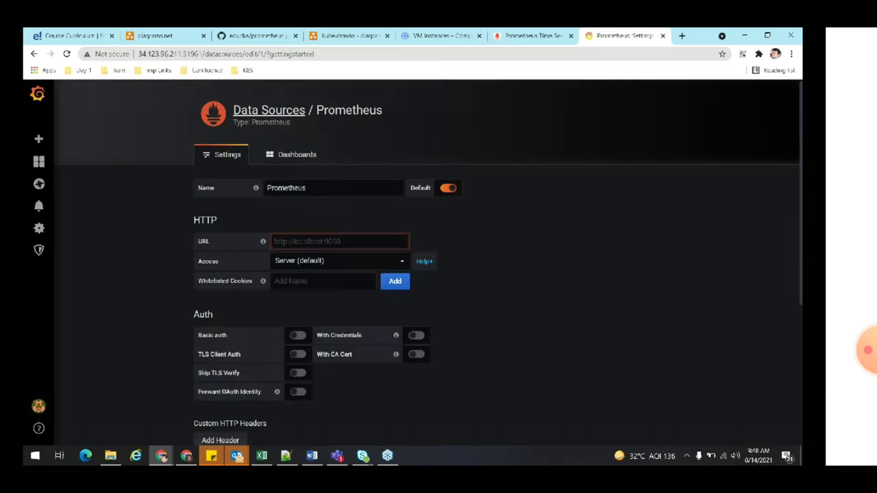
pyautogui.click(341, 241)
pyautogui.hotkey('ctrl', 'v')
# Step: Save and test the Prometheus data source, then go to the Grafana Home page
pyautogui.scroll(-5, 428, 263)
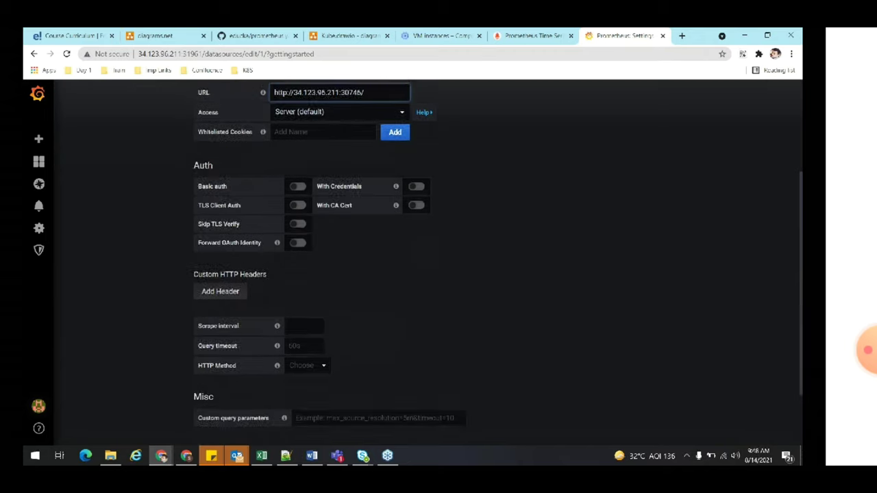
pyautogui.click(205, 387)
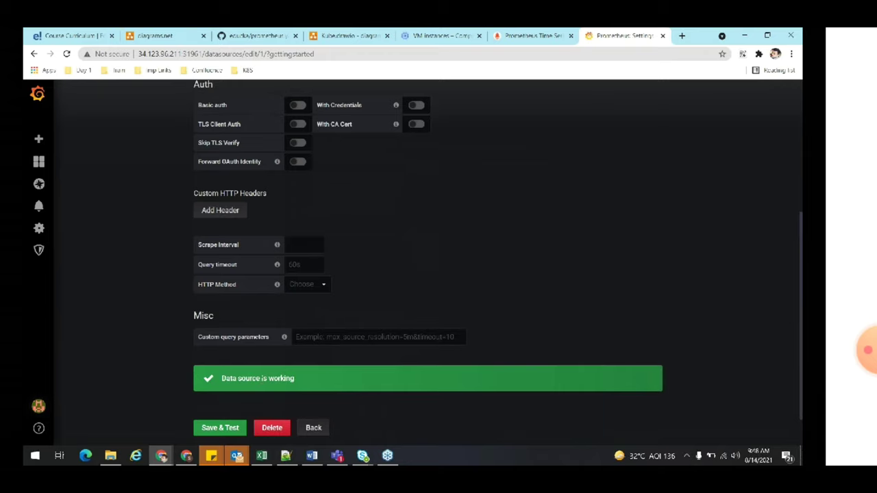
pyautogui.moveTo(39, 161)
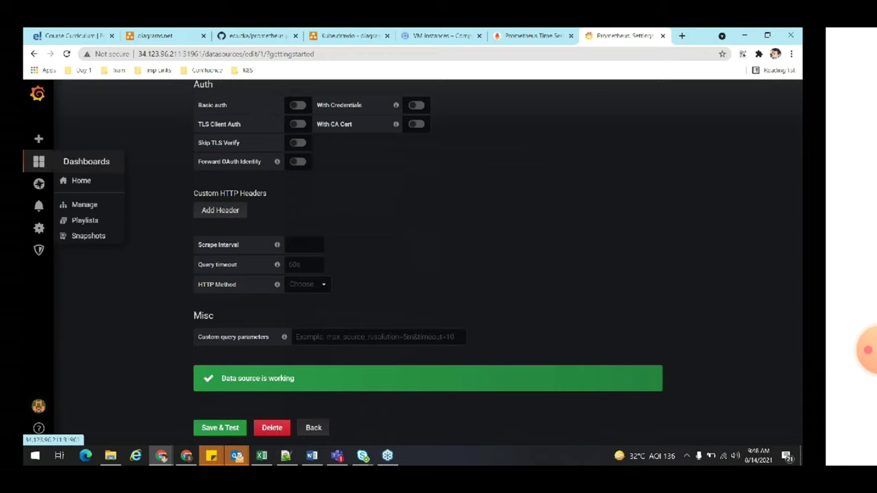
pyautogui.click(74, 165)
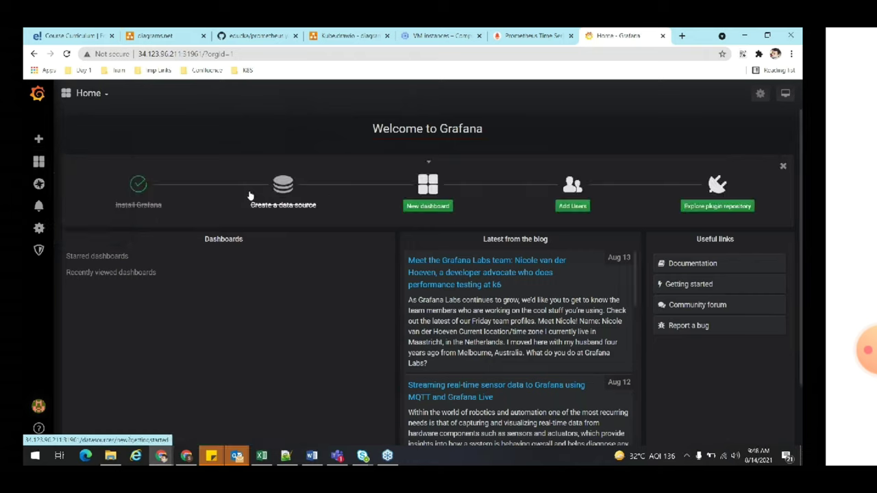
# Step: Create a new dashboard panel with kubelet_http_requests_total as its query, copied from Prometheus
pyautogui.click(426, 191)
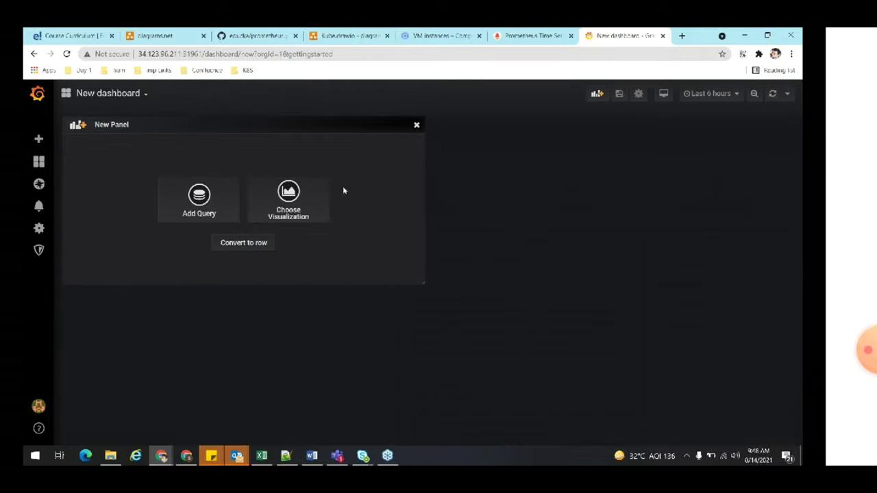
pyautogui.click(198, 210)
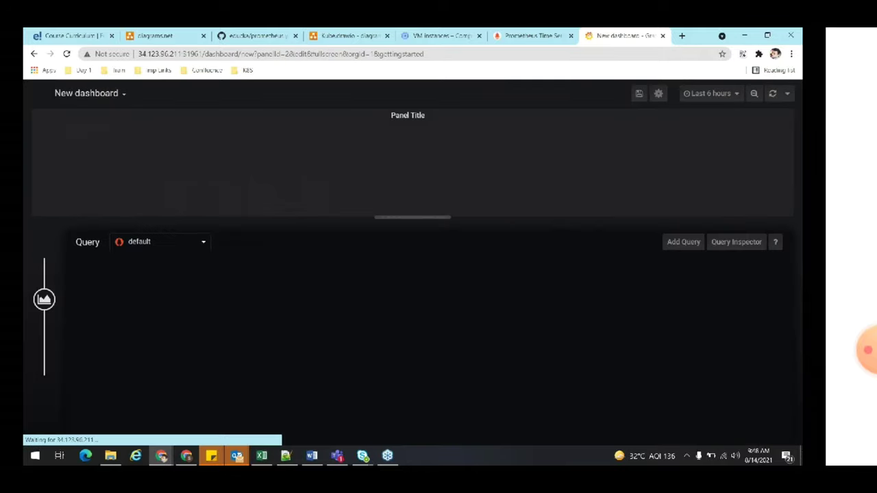
pyautogui.click(524, 35)
pyautogui.moveTo(140, 131); pyautogui.dragTo(27, 127)
pyautogui.hotkey('ctrl', 'c')
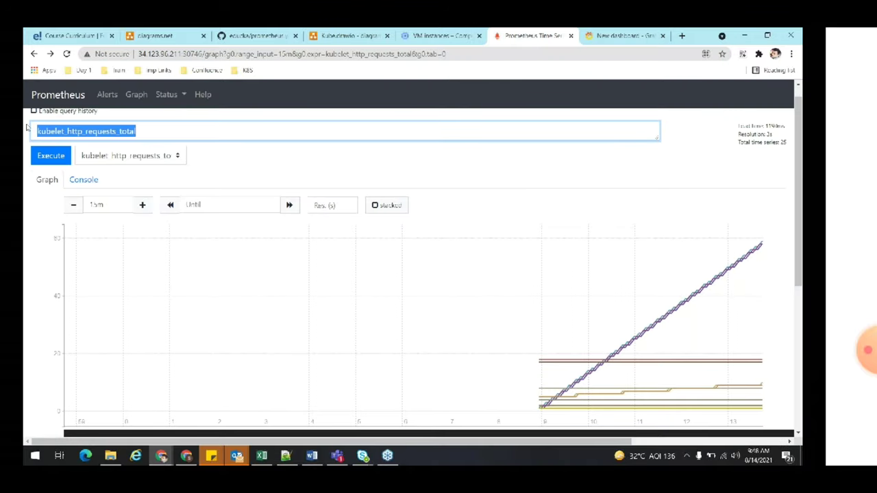
pyautogui.click(624, 35)
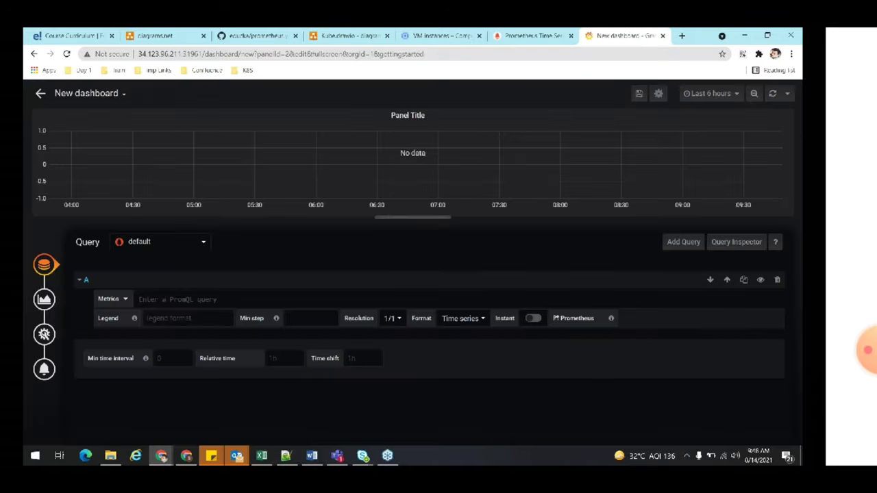
pyautogui.hotkey('ctrl', 'v')
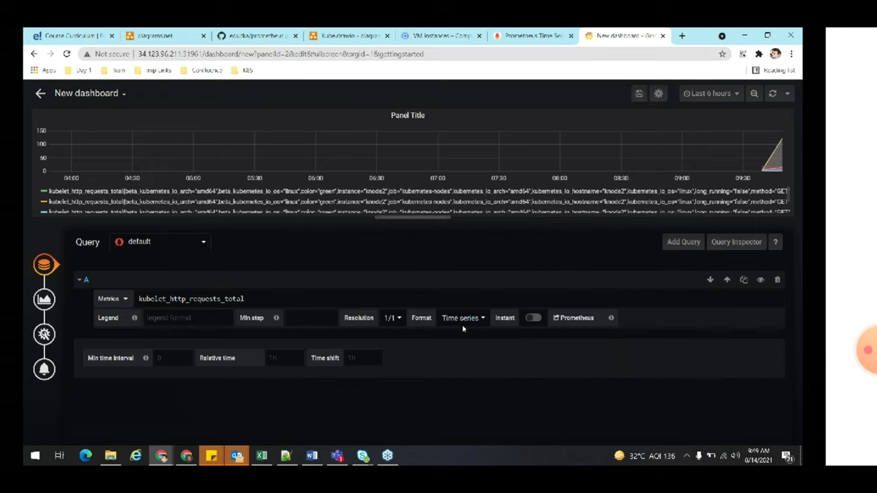
# Step: Review the panel's Visualization, General and Alert settings
pyautogui.click(44, 299)
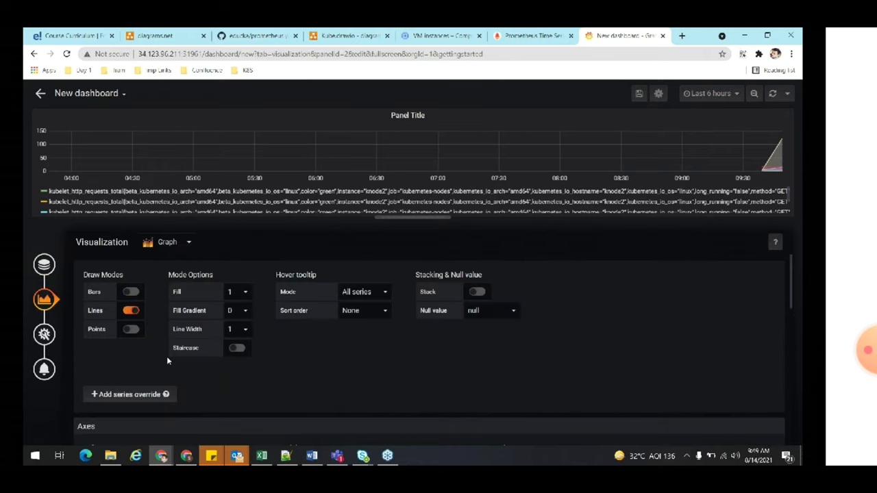
pyautogui.scroll(-3, 167, 356)
pyautogui.scroll(-6, 167, 356)
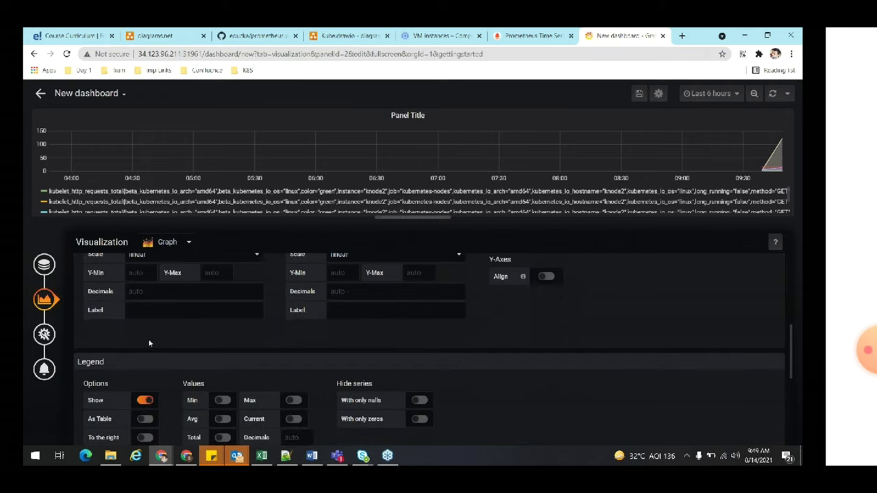
pyautogui.scroll(9, 167, 357)
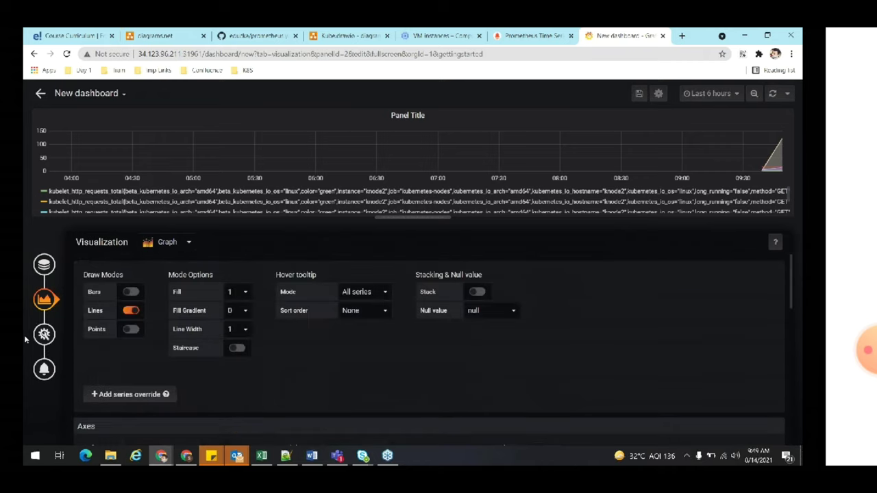
pyautogui.click(45, 335)
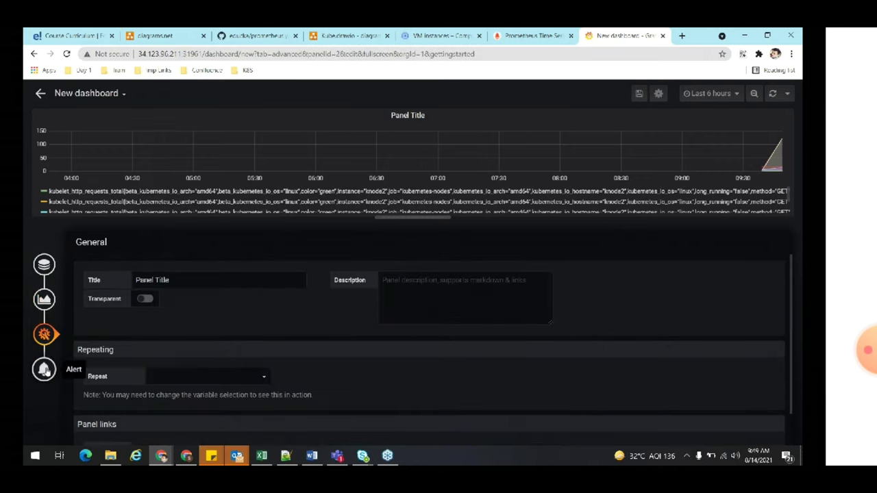
pyautogui.click(44, 368)
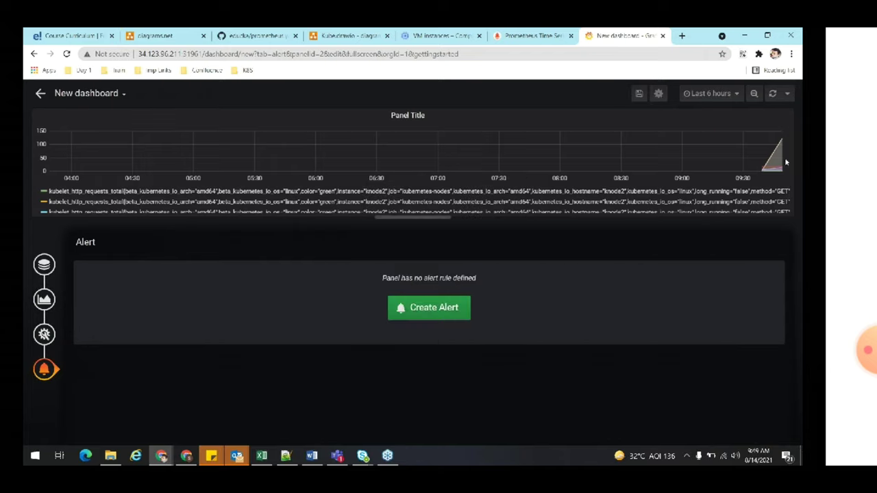
# Step: Set the panel's time range to Last 15 minutes and check the auto-refresh options
pyautogui.click(692, 96)
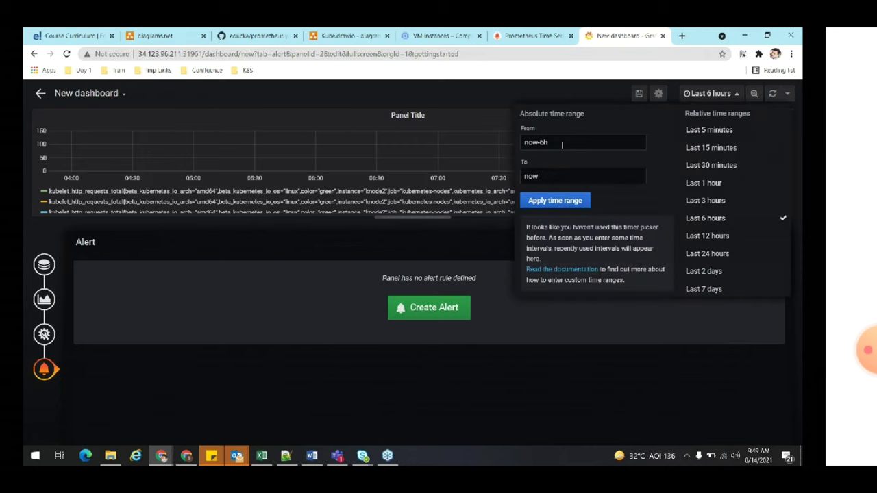
pyautogui.click(717, 165)
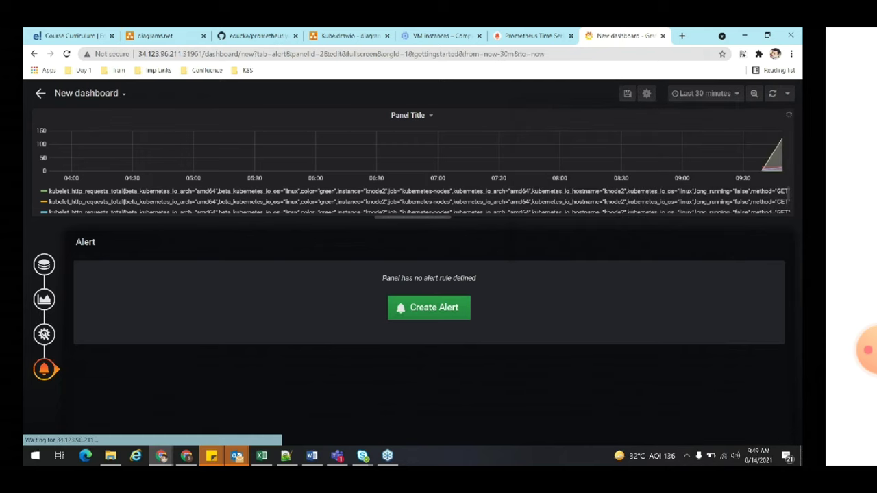
pyautogui.click(723, 96)
pyautogui.click(697, 149)
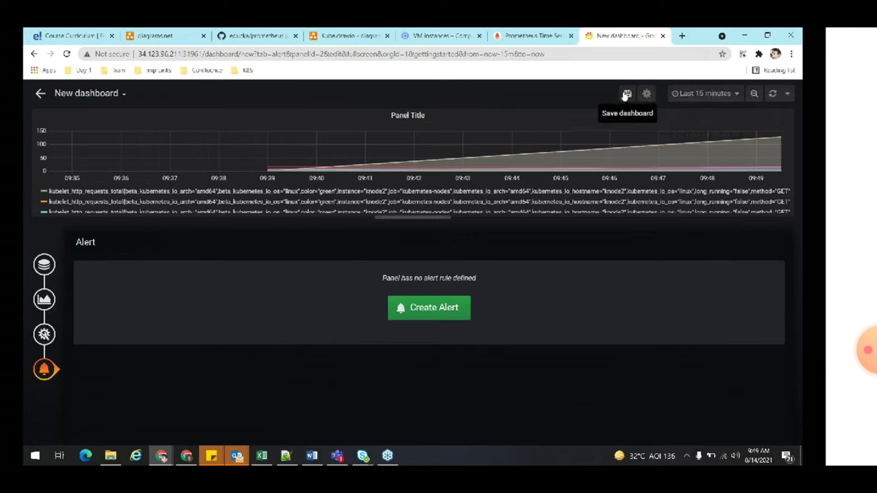
pyautogui.click(787, 94)
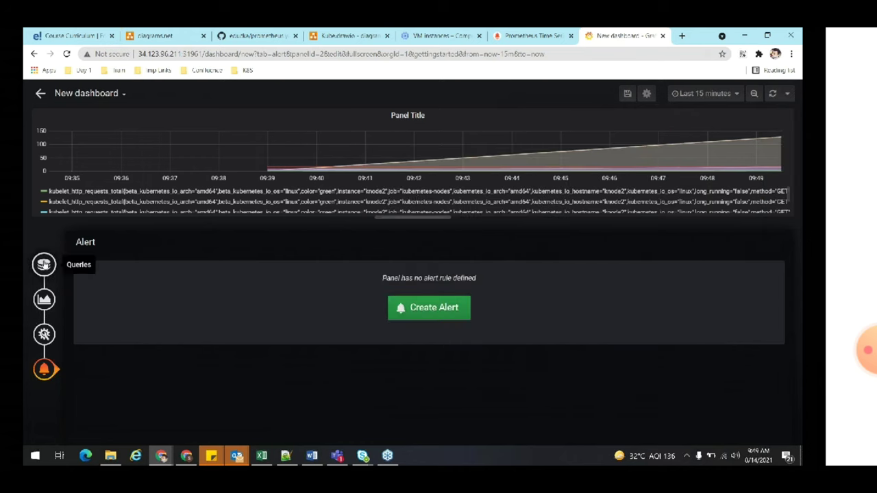
pyautogui.click(44, 264)
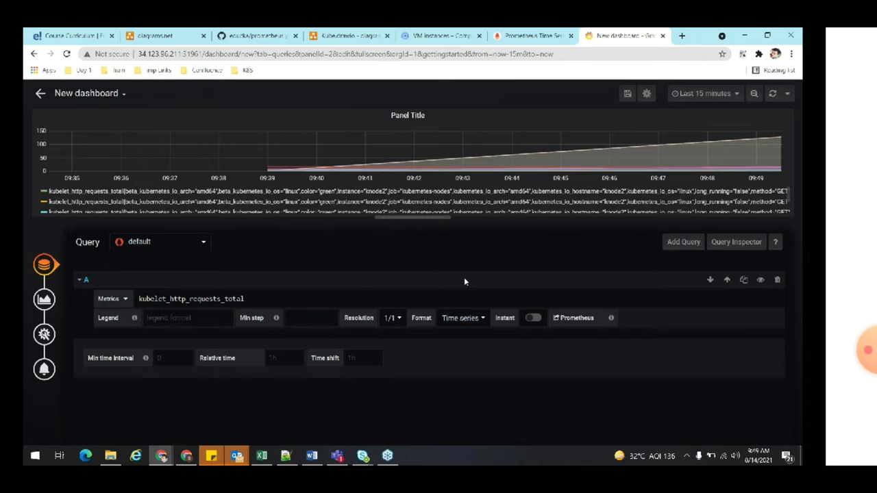
# Step: Open the Metrics browser in query A's editor to list available Prometheus metrics
pyautogui.moveTo(276, 318)
pyautogui.click(126, 301)
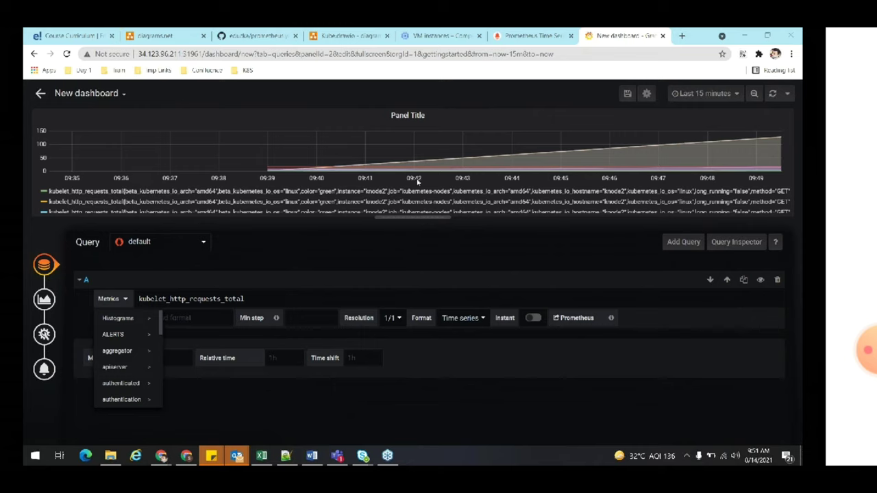
# Step: Browse educka's prometheus, monitoring and metrics-server folders, ending on monitoring/prometheus
pyautogui.click(253, 35)
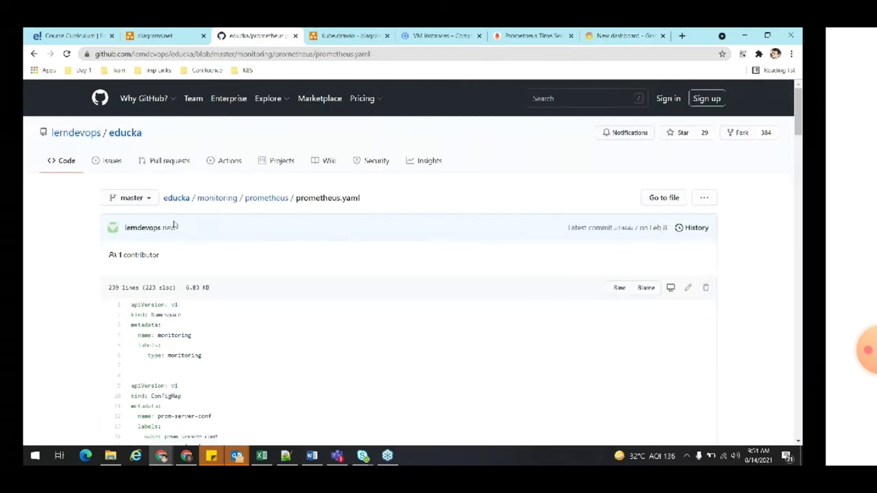
pyautogui.click(251, 198)
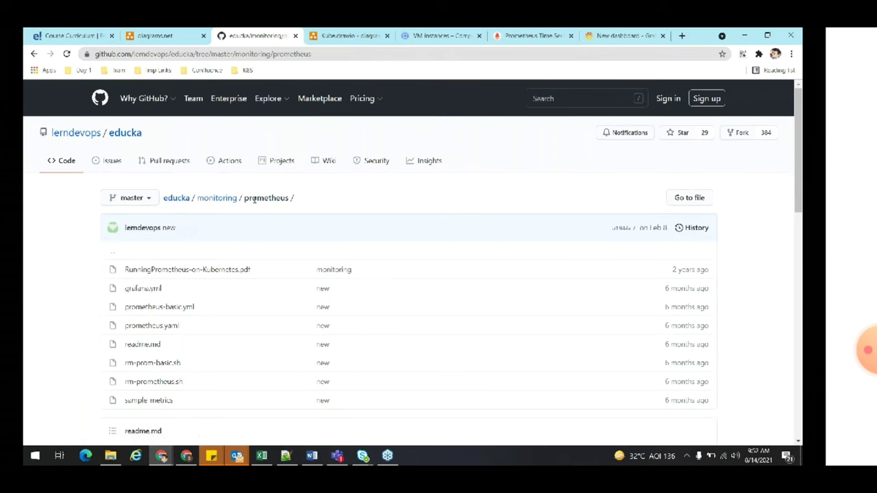
pyautogui.scroll(-1, 257, 232)
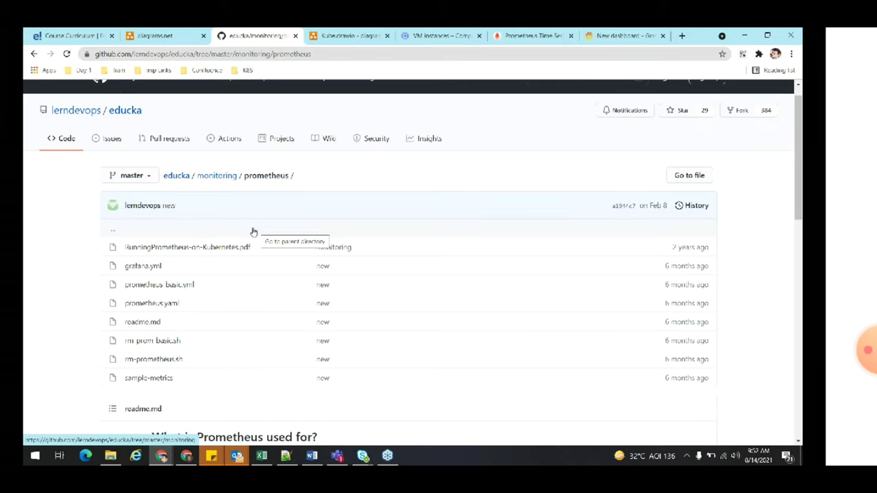
pyautogui.click(217, 176)
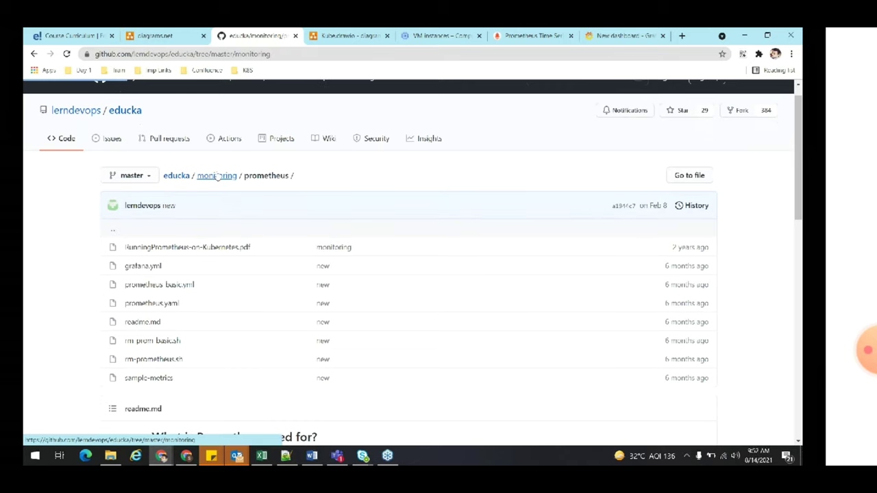
pyautogui.click(165, 288)
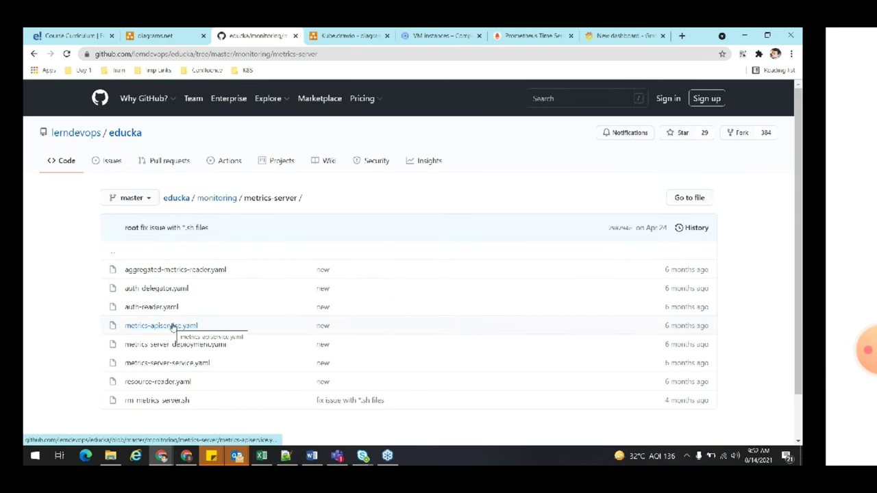
pyautogui.scroll(-1, 173, 328)
pyautogui.scroll(1, 171, 323)
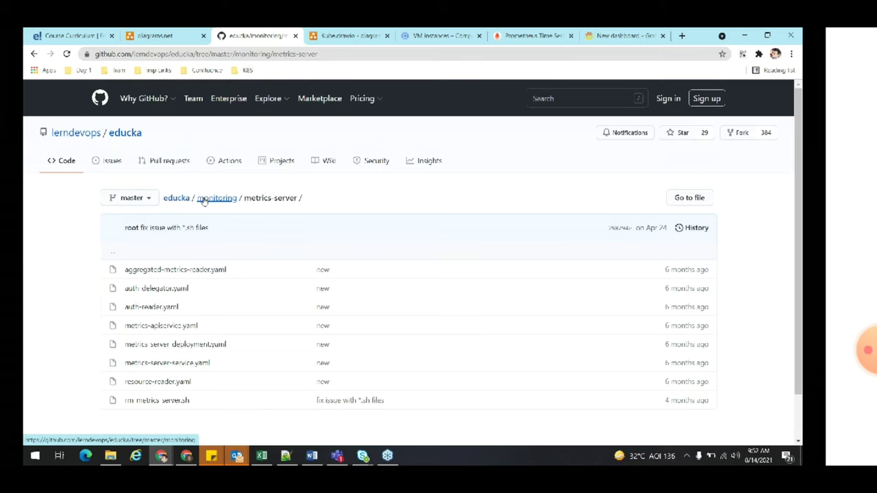
pyautogui.click(217, 198)
pyautogui.click(132, 306)
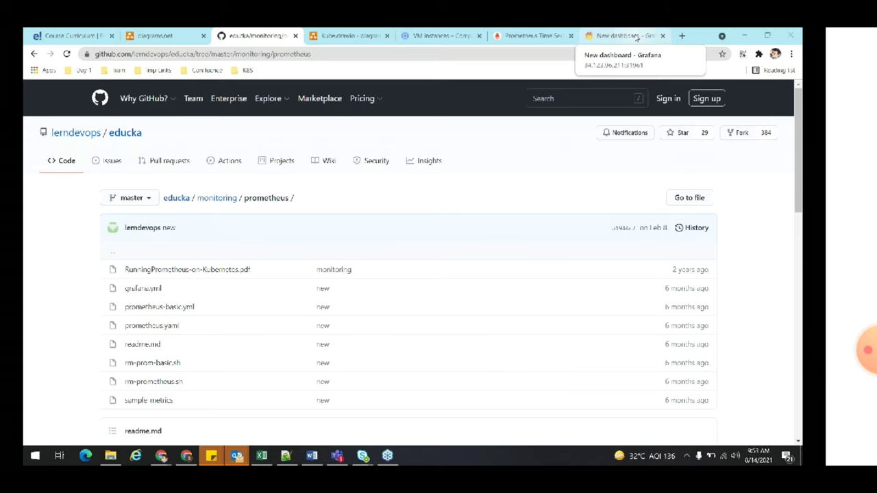
# Step: Search Google for 'prometheus monitoring' in a new tab
pyautogui.click(680, 35)
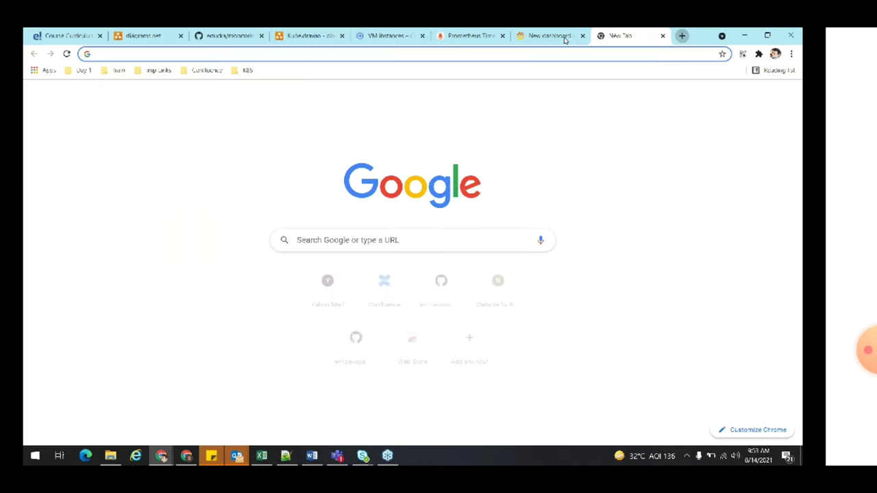
pyautogui.click(450, 54)
pyautogui.write('pro')
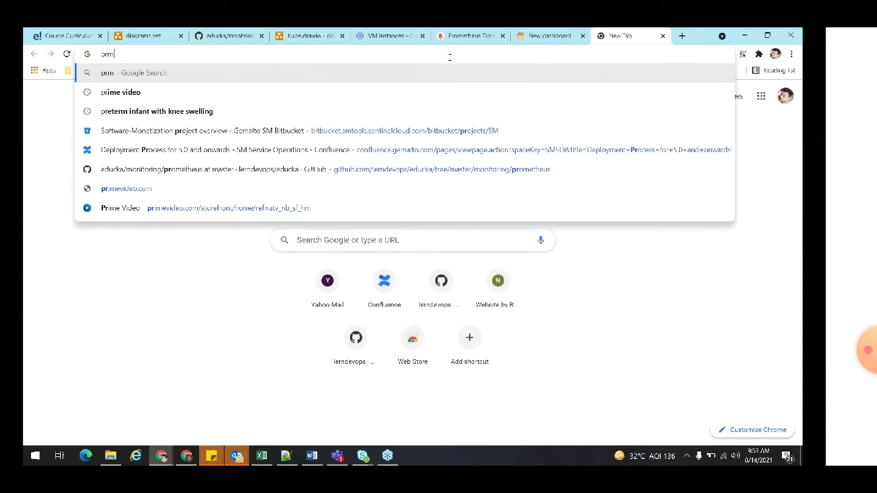
pyautogui.write('m')
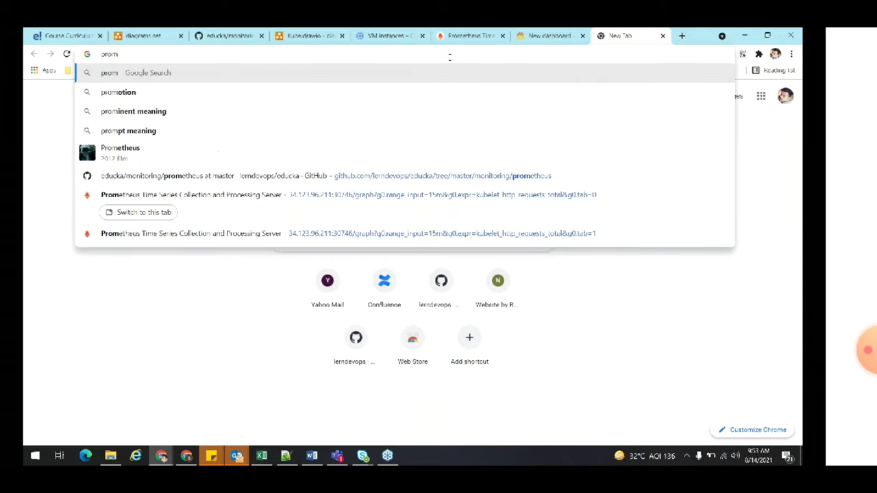
pyautogui.write('et')
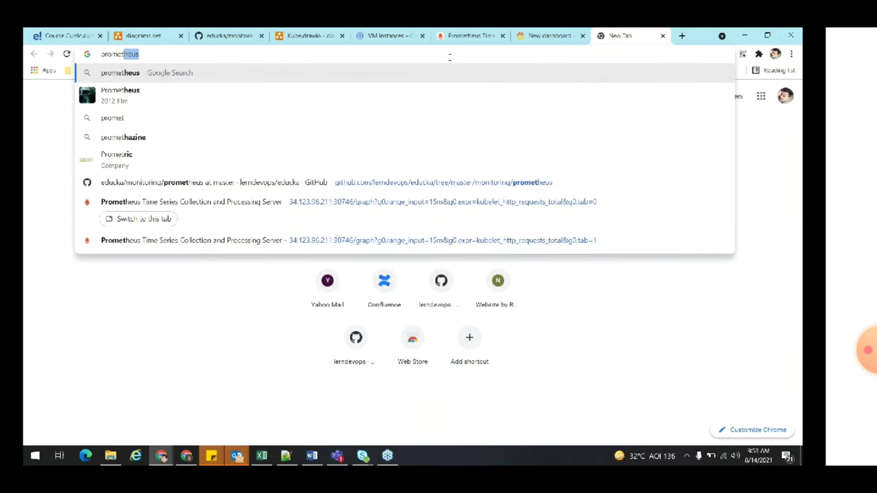
pyautogui.write('heus')
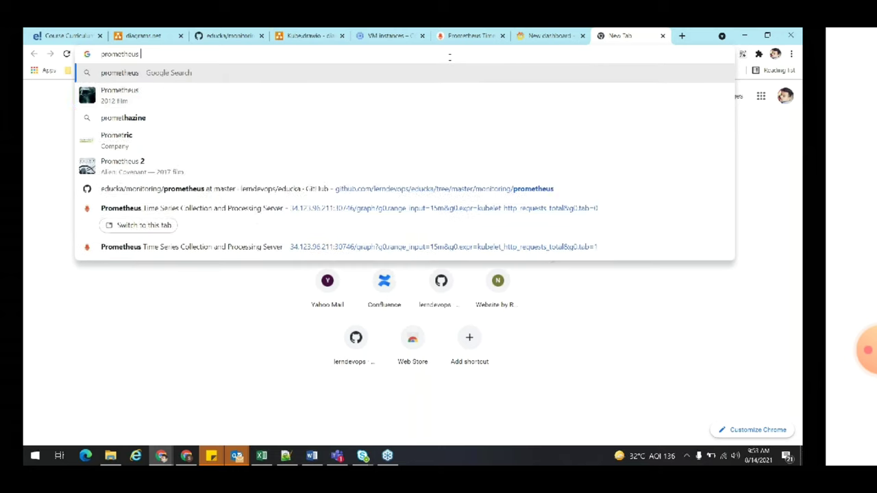
pyautogui.write(' moni')
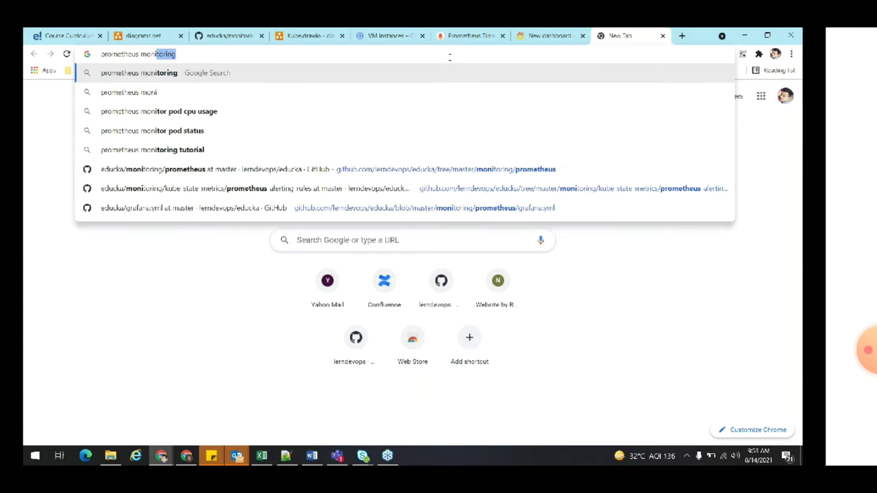
pyautogui.press('Up')
pyautogui.write('t')
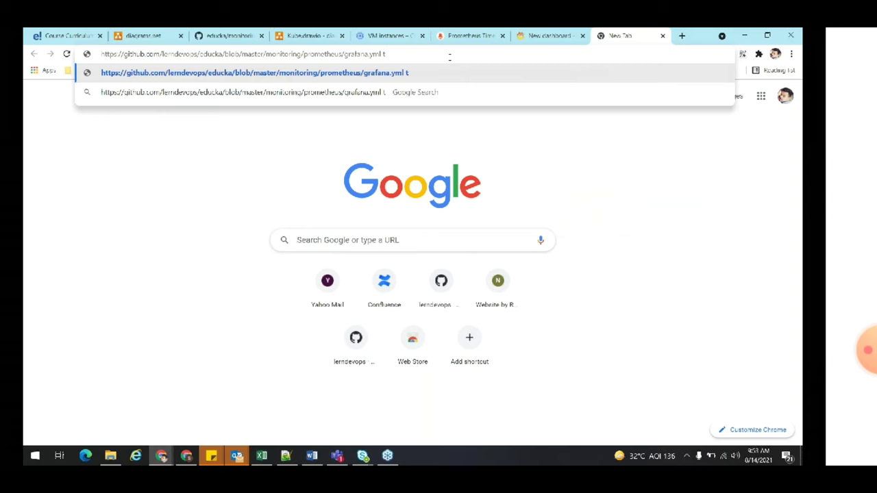
pyautogui.press('BackSpace')
pyautogui.press('BackSpace')
pyautogui.hotkey('ctrl', 'a')
pyautogui.write('prometu')
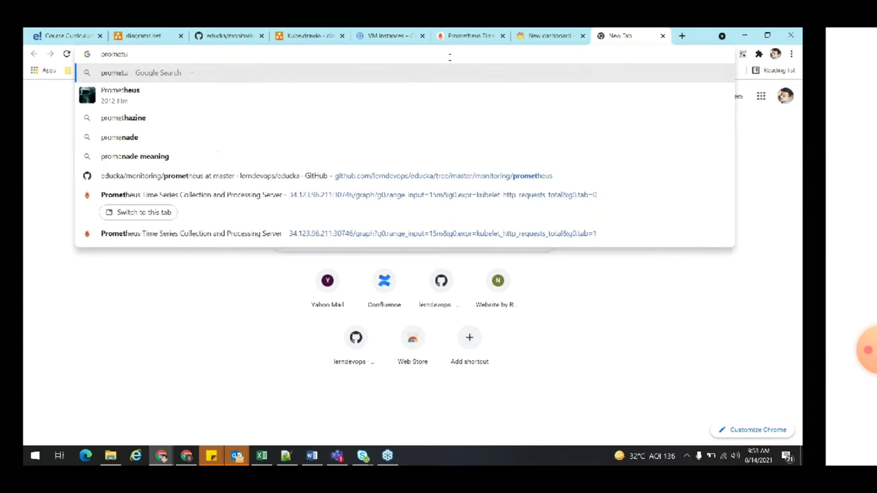
pyautogui.press('BackSpace')
pyautogui.write('heus')
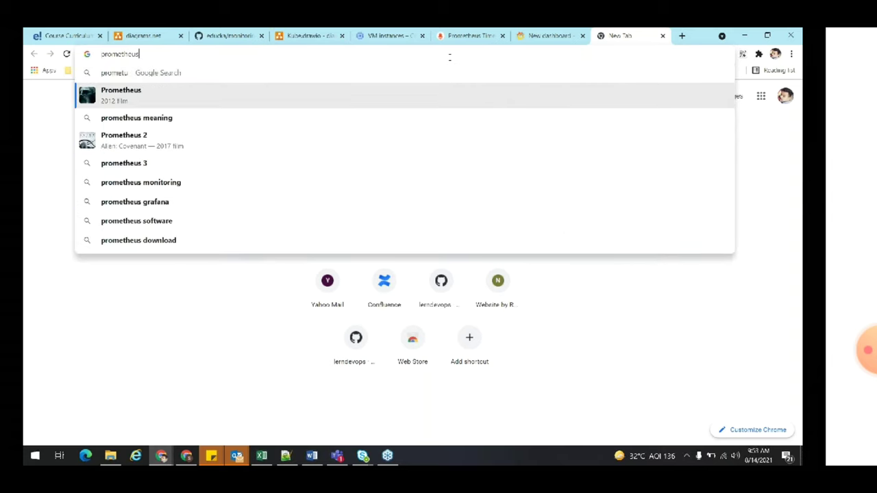
pyautogui.write(' mon')
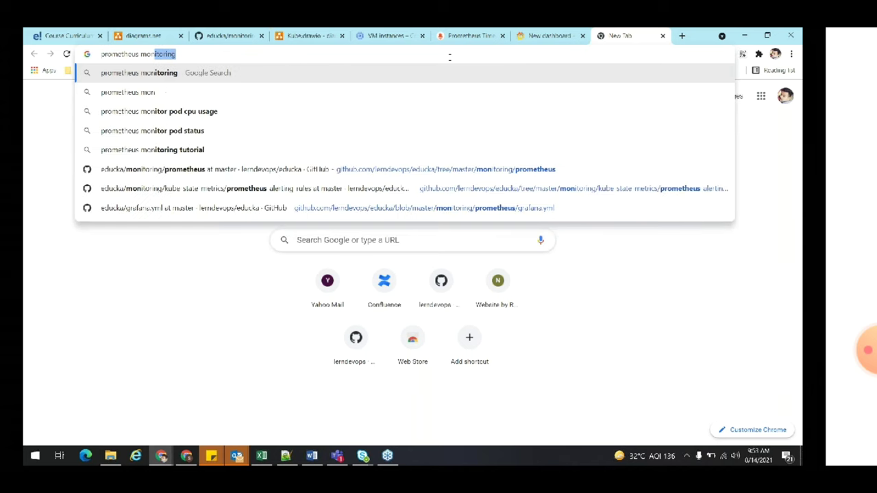
pyautogui.write('itoring')
pyautogui.press('Return')
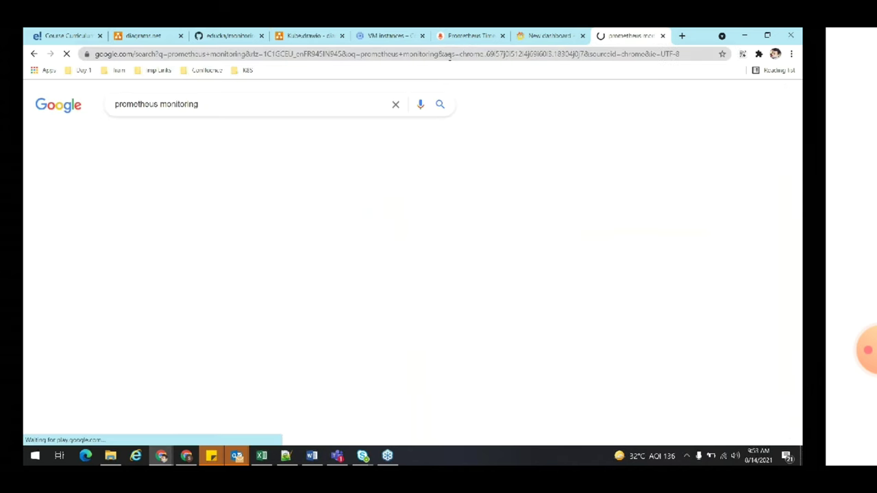
# Step: Open the official prometheus.io result and scroll through its homepage
pyautogui.scroll(-2, 162, 273)
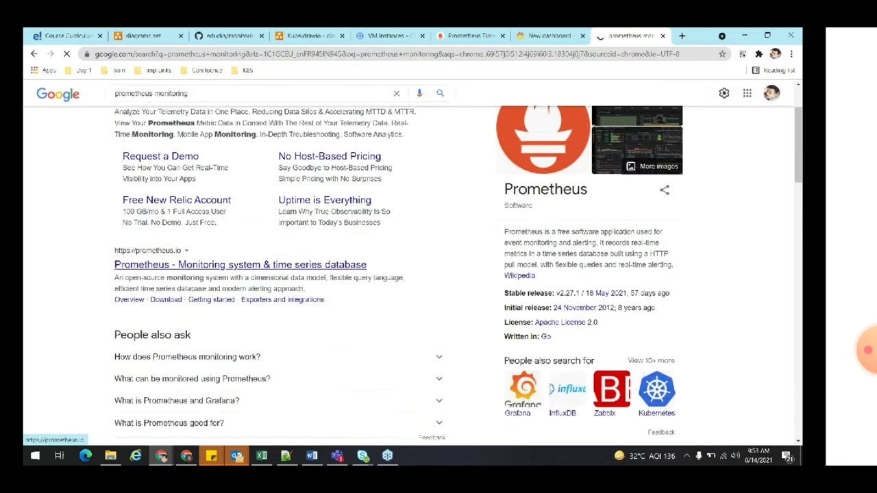
pyautogui.click(166, 266)
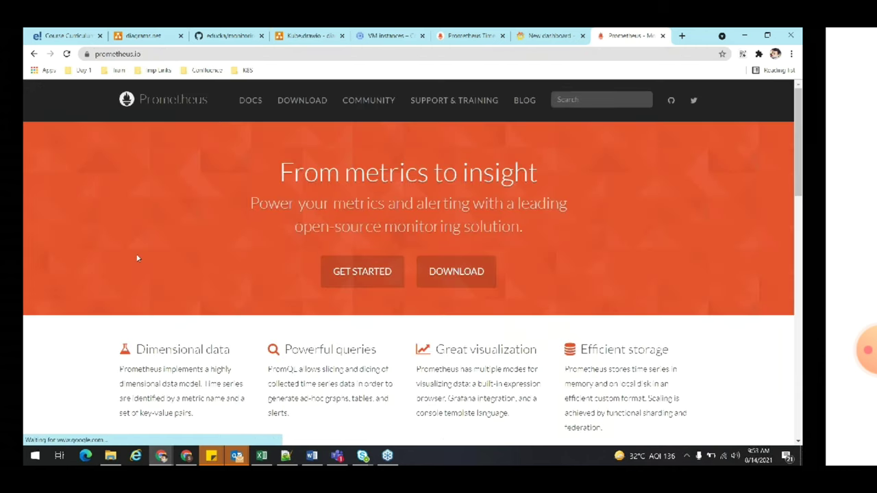
pyautogui.scroll(-3, 139, 258)
pyautogui.scroll(-15, 137, 259)
pyautogui.scroll(13, 138, 259)
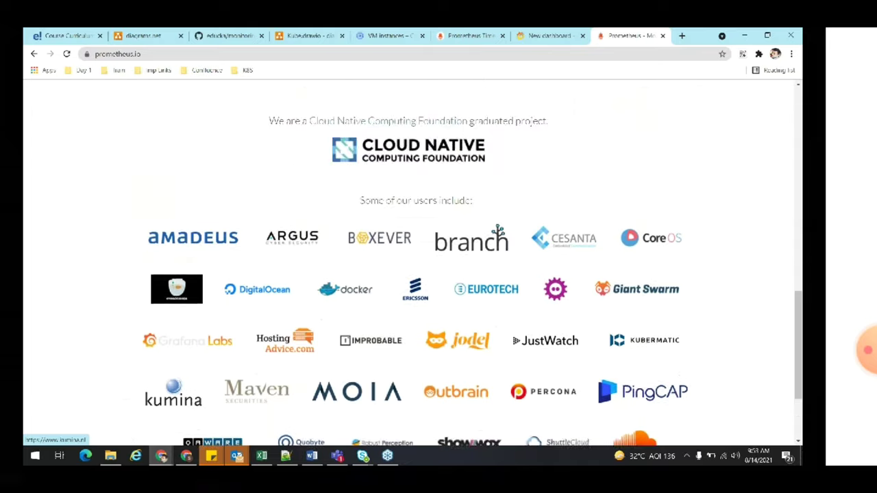
# Step: Search the web for 'grafana' and open the Grafana Labs homepage at grafana.com
pyautogui.click(116, 53)
pyautogui.write('gr')
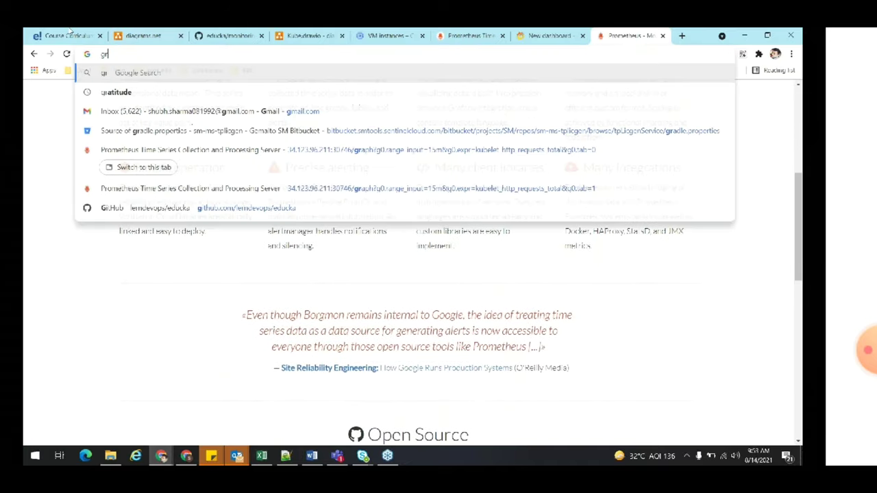
pyautogui.write('afana')
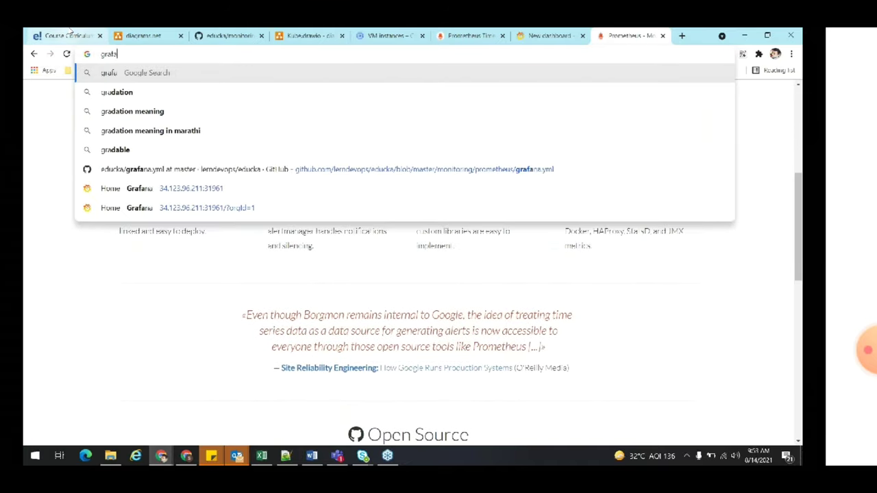
pyautogui.press('Return')
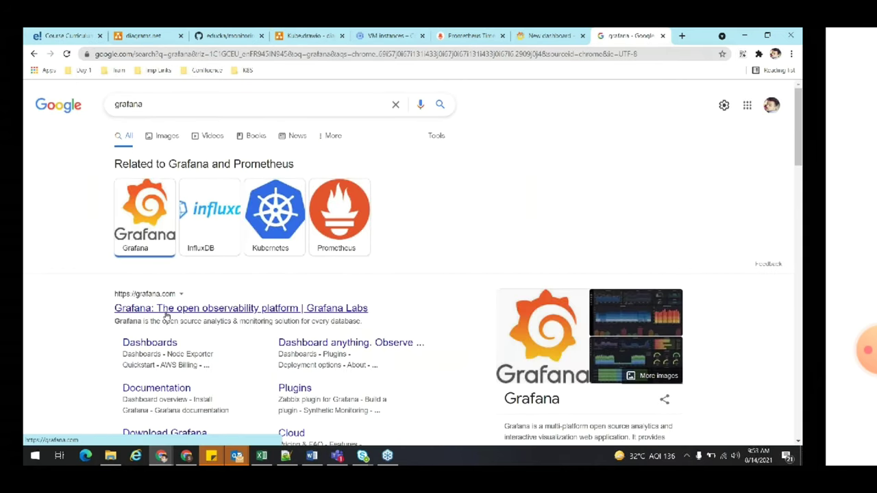
pyautogui.click(167, 309)
pyautogui.scroll(-15, 166, 315)
pyautogui.scroll(-5, 413, 263)
pyautogui.scroll(20, 413, 263)
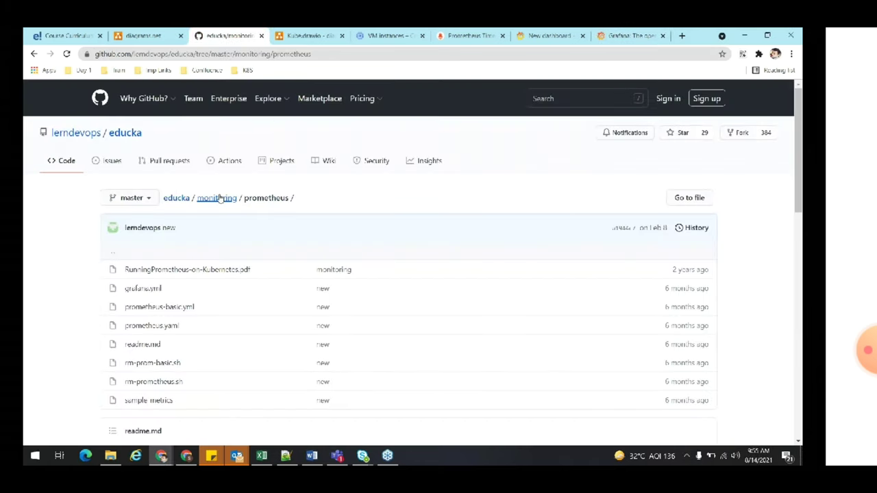
pyautogui.click(219, 198)
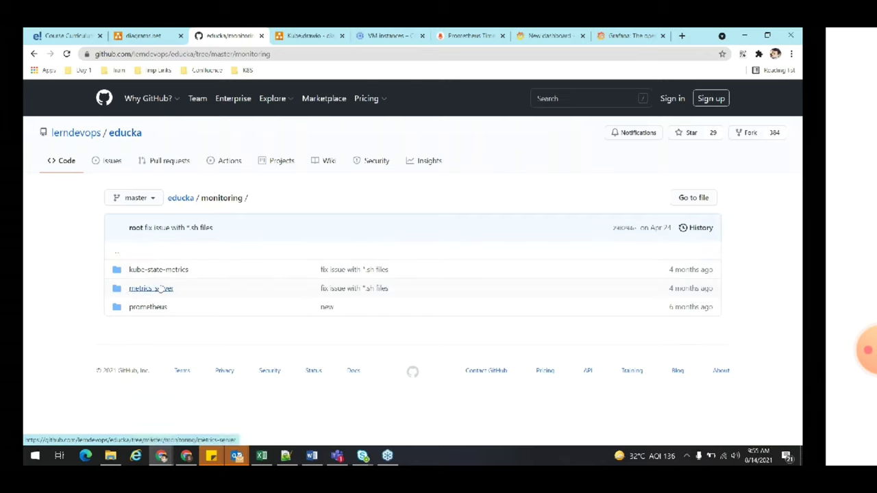
pyautogui.click(158, 288)
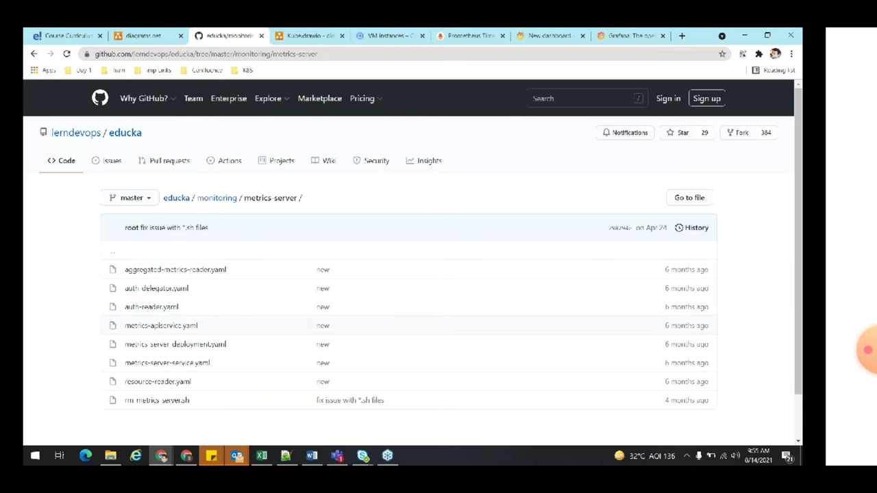
pyautogui.click(34, 54)
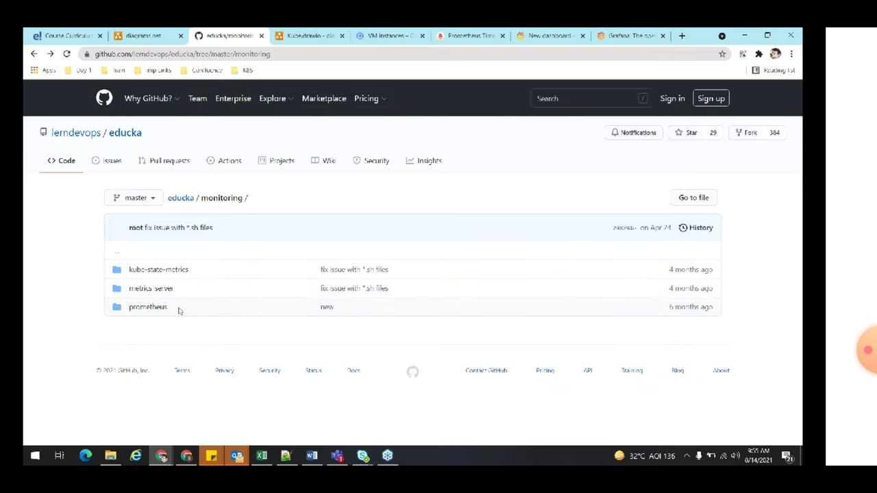
pyautogui.click(163, 309)
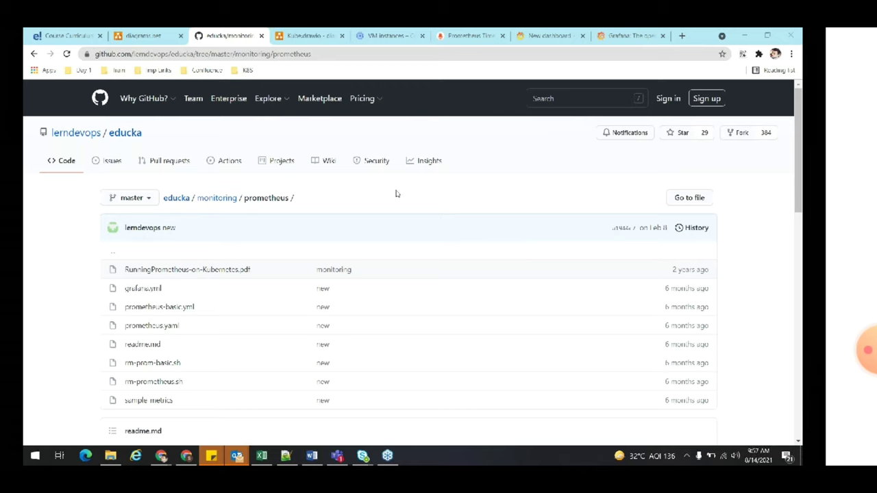
# Step: Return to the Prometheus tab and browse the metric list, keeping the kubelet_http_requests_total graph unchanged
pyautogui.click(447, 32)
pyautogui.click(164, 156)
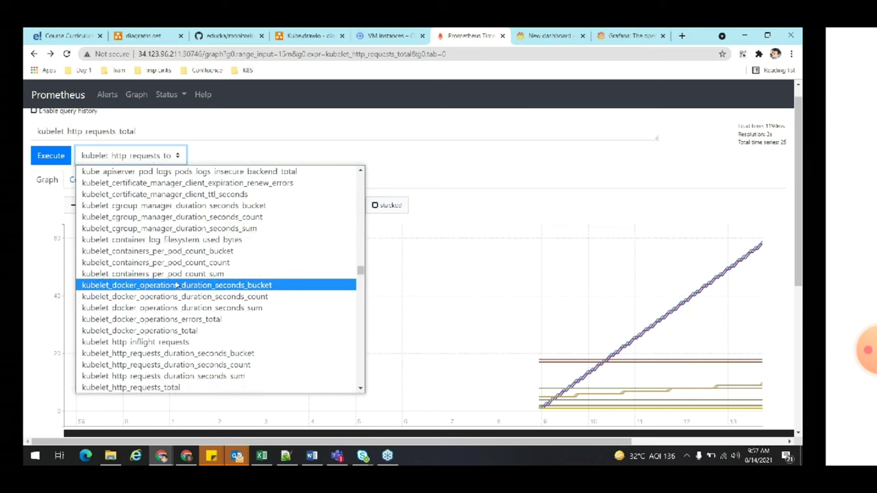
pyautogui.scroll(-15, 177, 285)
pyautogui.scroll(-10, 177, 285)
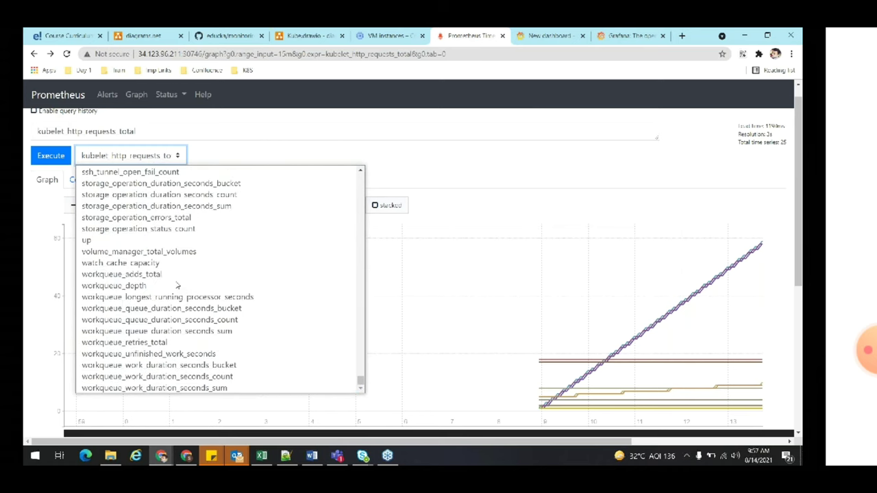
pyautogui.scroll(15, 177, 284)
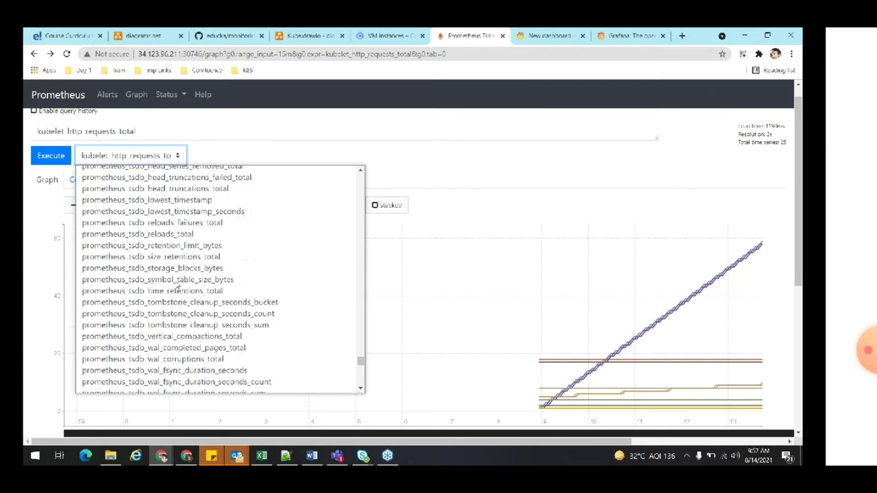
pyautogui.scroll(20, 177, 286)
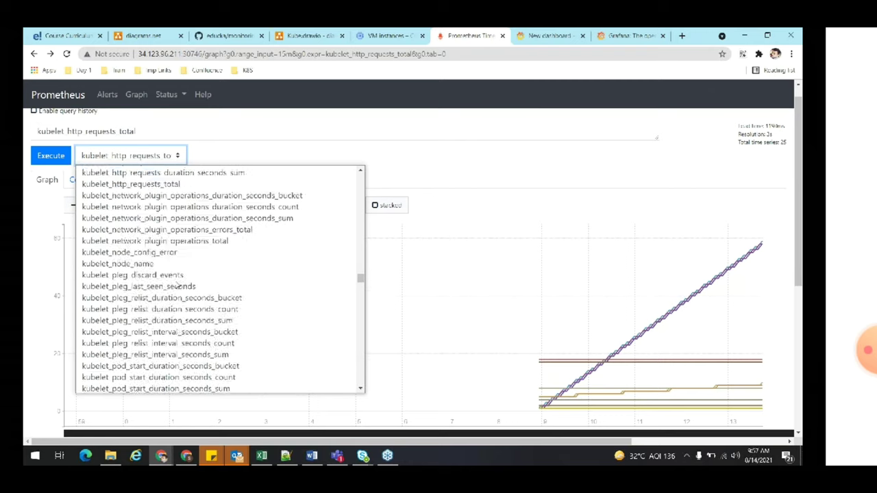
pyautogui.scroll(15, 176, 286)
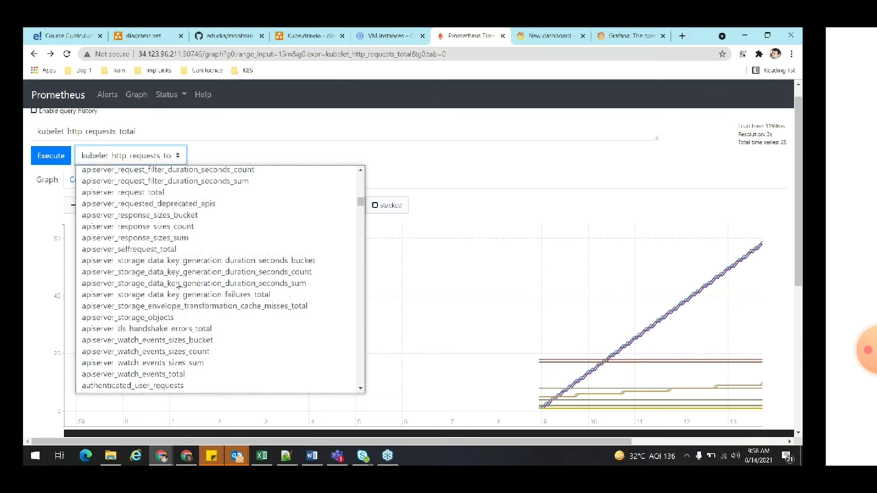
pyautogui.click(264, 153)
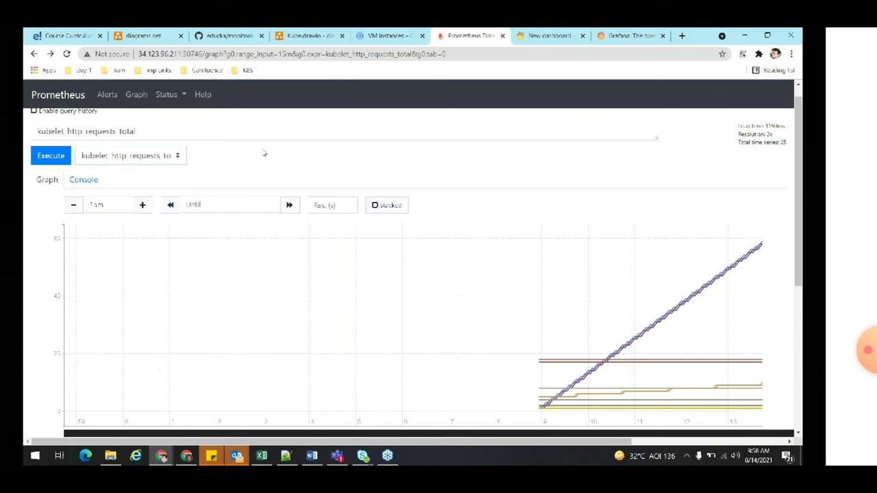
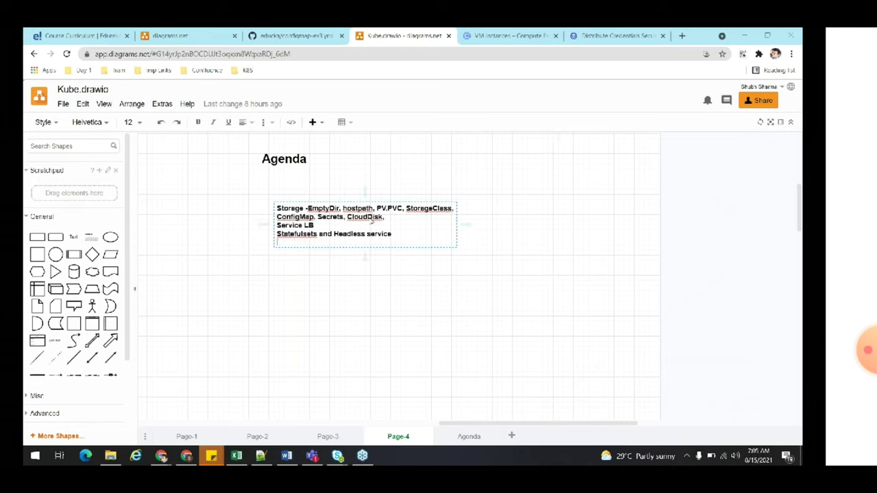
# Step: Select CloudDisk in the agenda and browse the text formatting, insert and table options
pyautogui.doubleClick(370, 218)
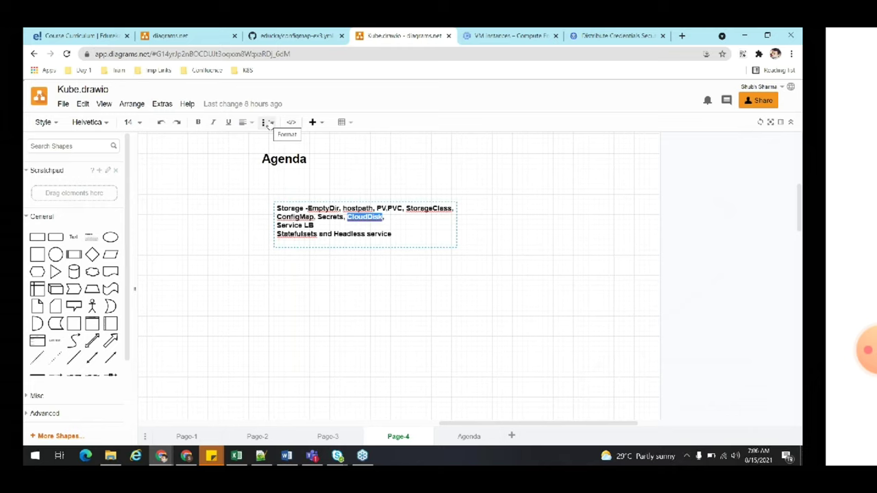
pyautogui.click(268, 124)
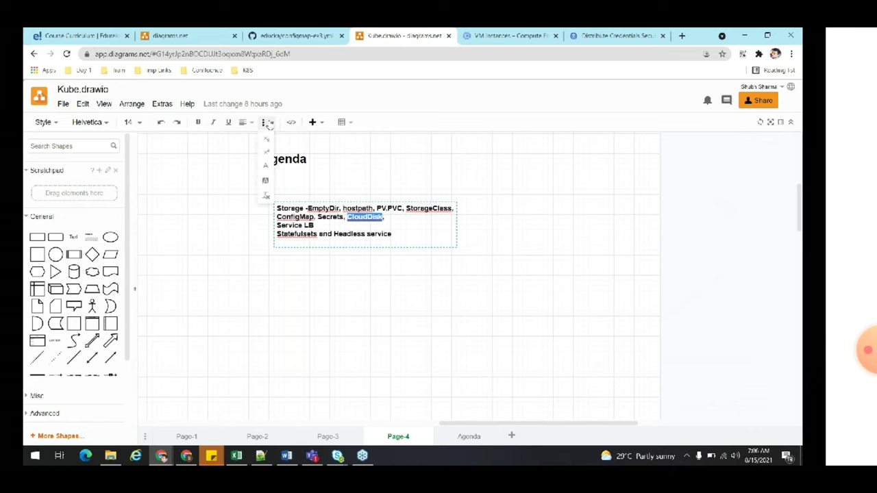
pyautogui.click(313, 123)
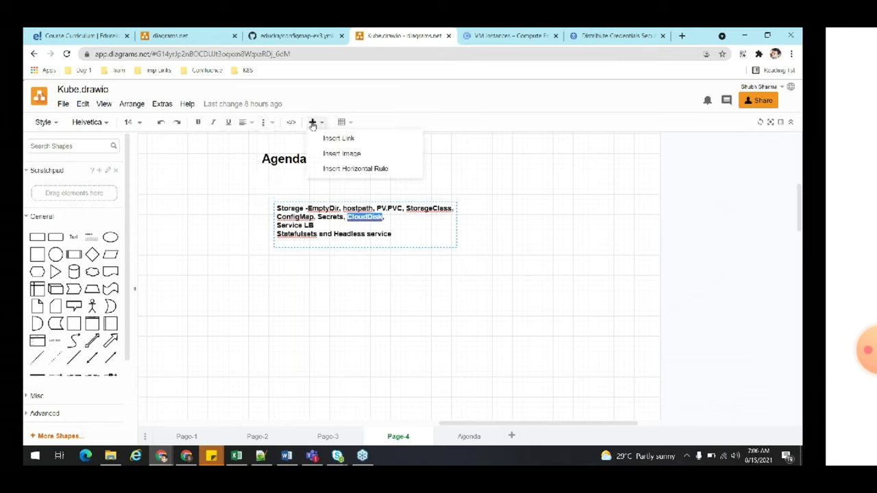
pyautogui.click(341, 121)
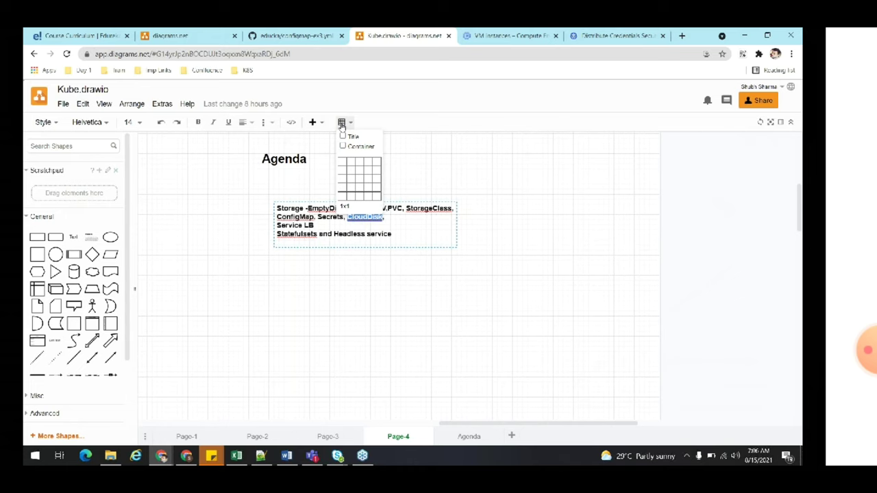
pyautogui.click(234, 194)
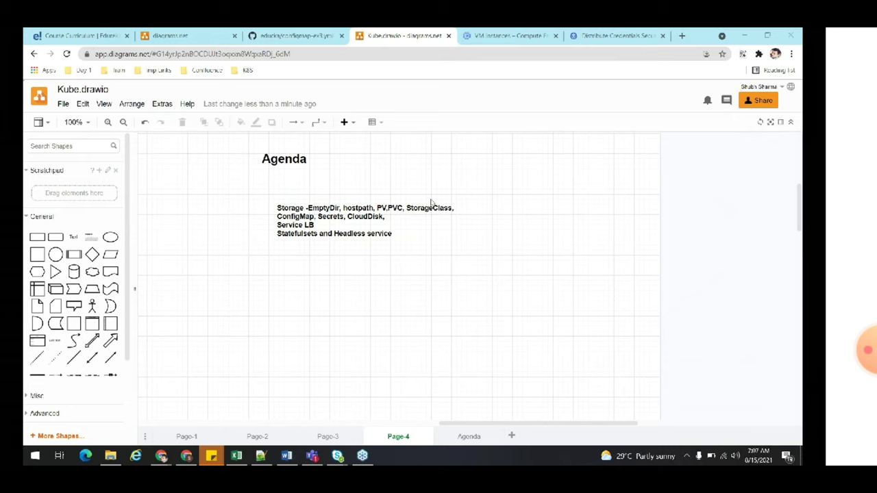
# Step: Highlight CloudDisk and Service in the agenda, then move to the VM instances tab
pyautogui.doubleClick(351, 218)
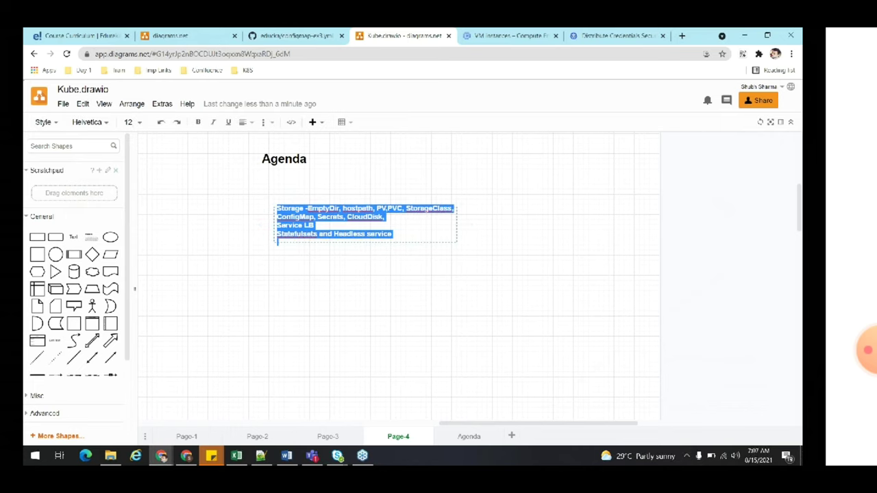
pyautogui.doubleClick(364, 217)
pyautogui.click(291, 226)
pyautogui.moveTo(290, 225); pyautogui.dragTo(318, 227)
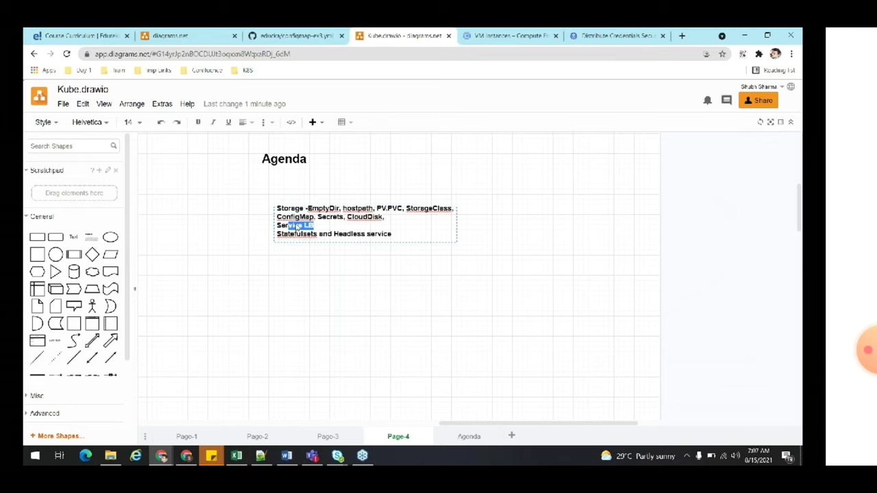
pyautogui.doubleClick(377, 218)
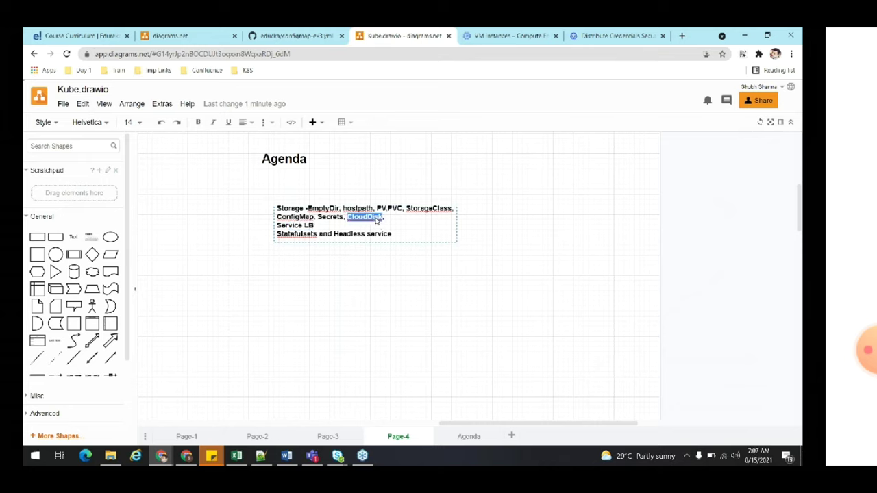
pyautogui.doubleClick(296, 229)
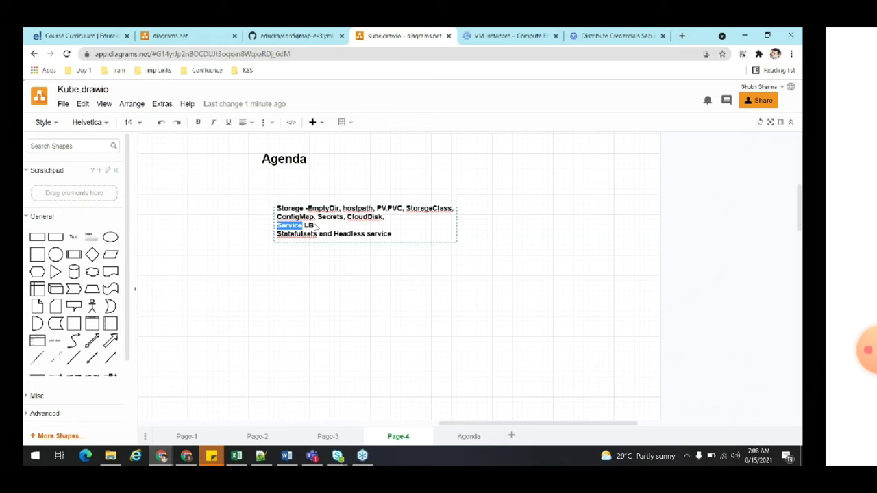
pyautogui.click(478, 33)
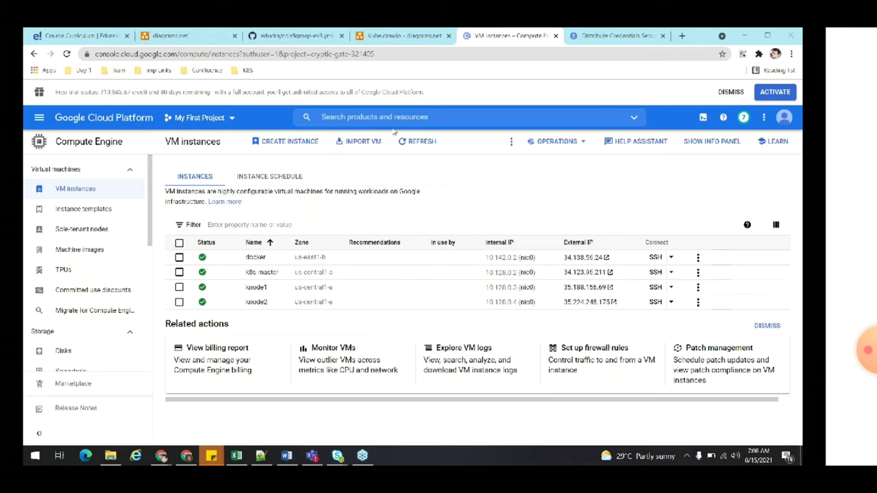
# Step: Go to Kubernetes Engine > Clusters from the console's navigation menu
pyautogui.scroll(-4, 87, 274)
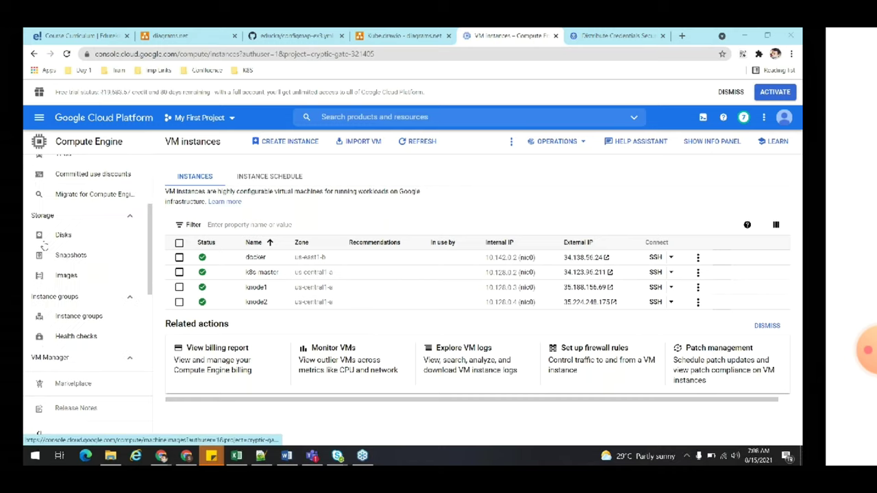
pyautogui.scroll(-1, 88, 288)
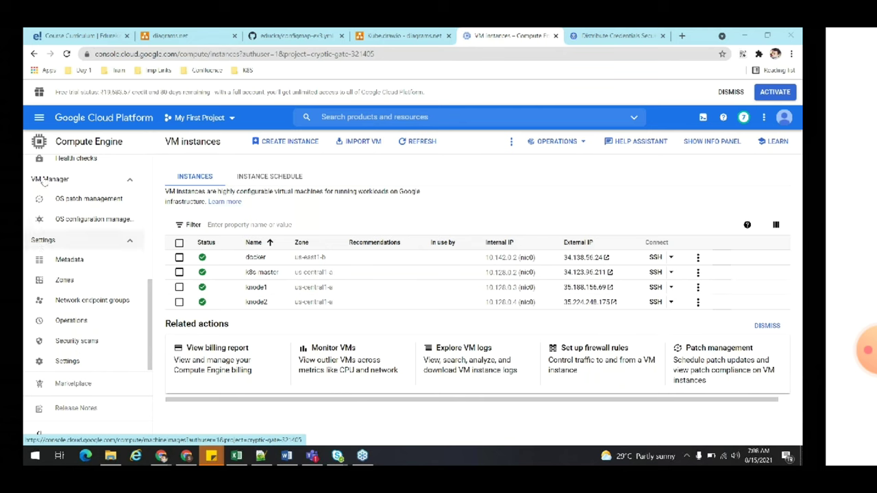
pyautogui.click(39, 122)
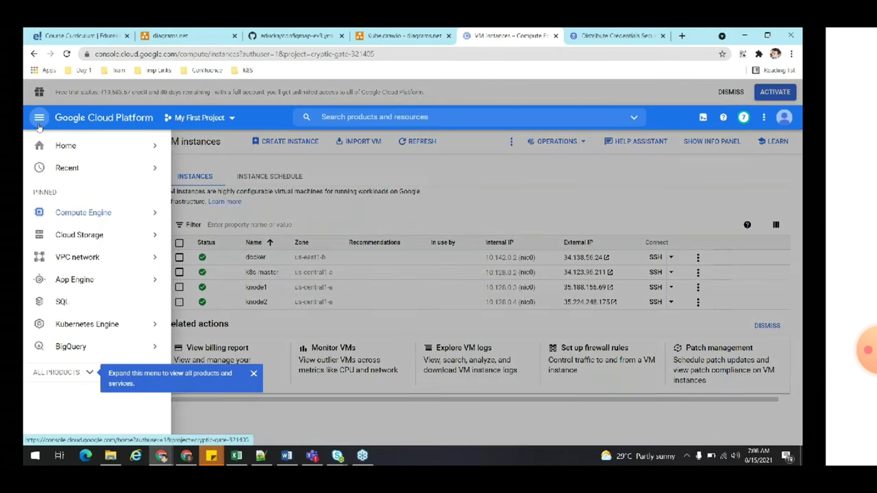
pyautogui.moveTo(61, 167)
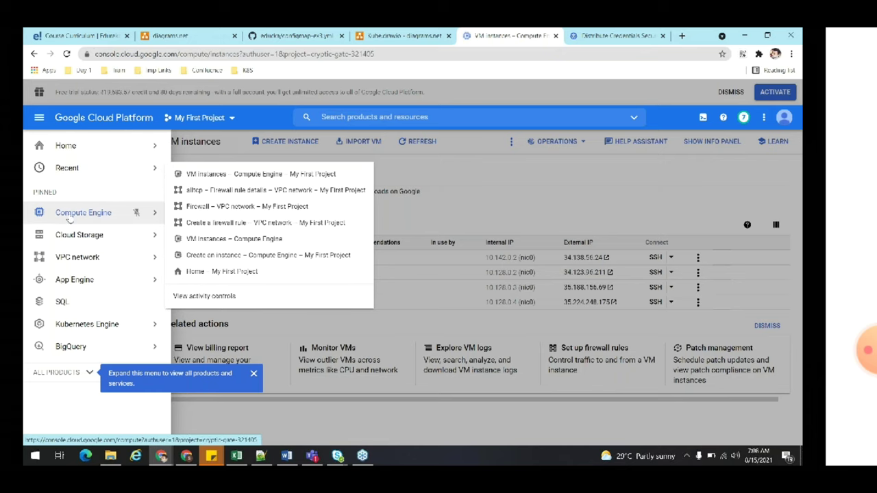
pyautogui.moveTo(67, 274)
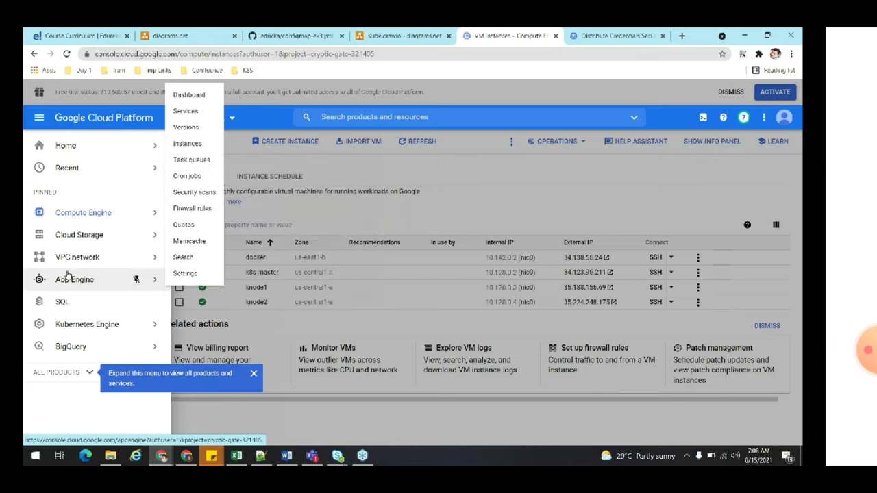
pyautogui.moveTo(72, 320)
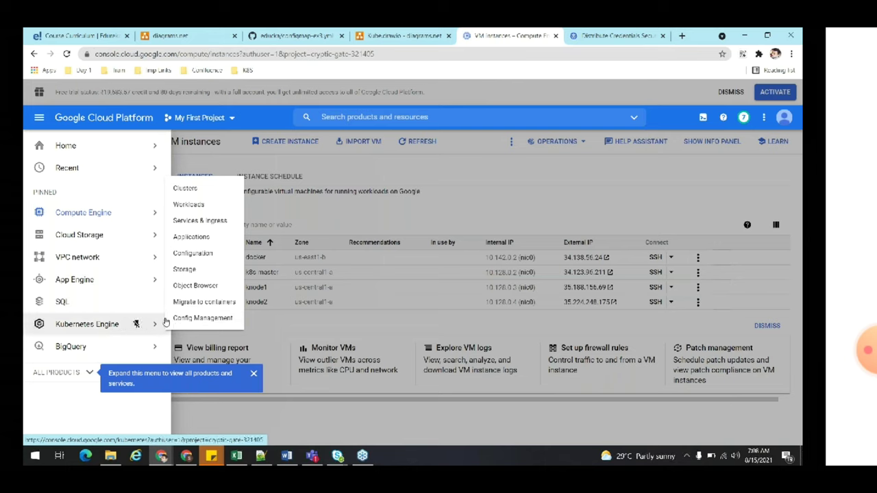
pyautogui.click(202, 191)
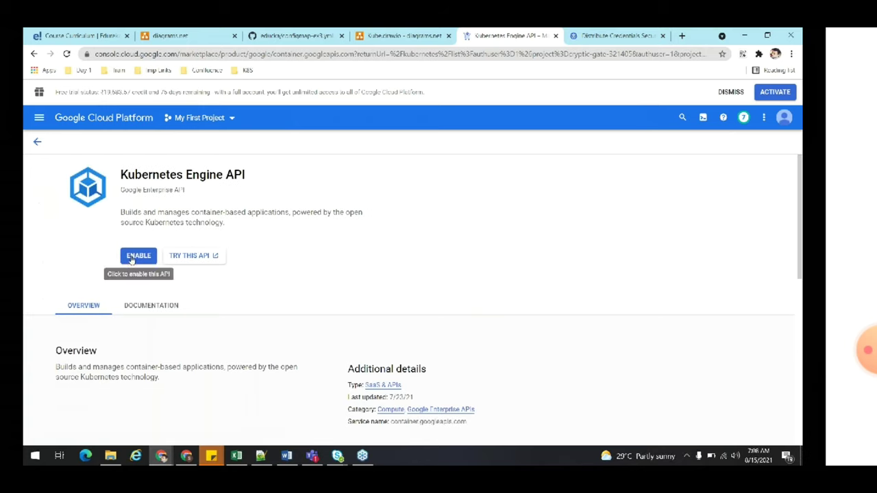
# Step: Enable the Kubernetes Engine API, then return to the clusters page and start a new cluster
pyautogui.click(132, 259)
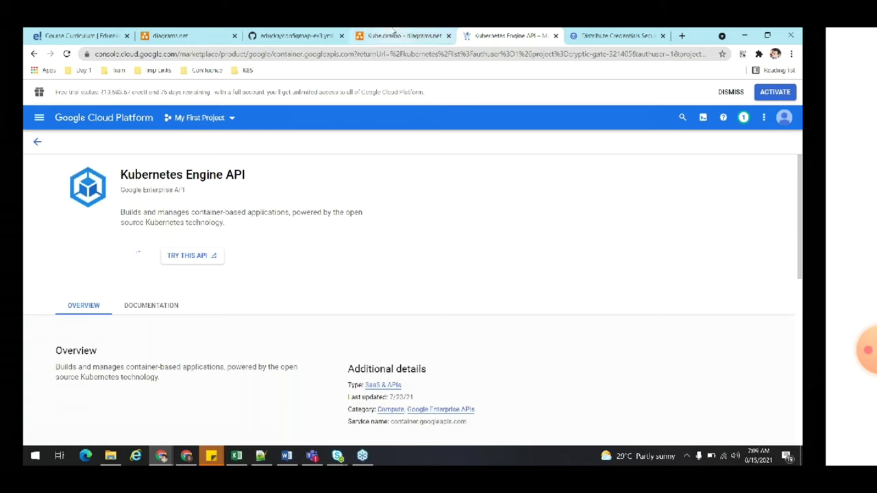
pyautogui.click(394, 31)
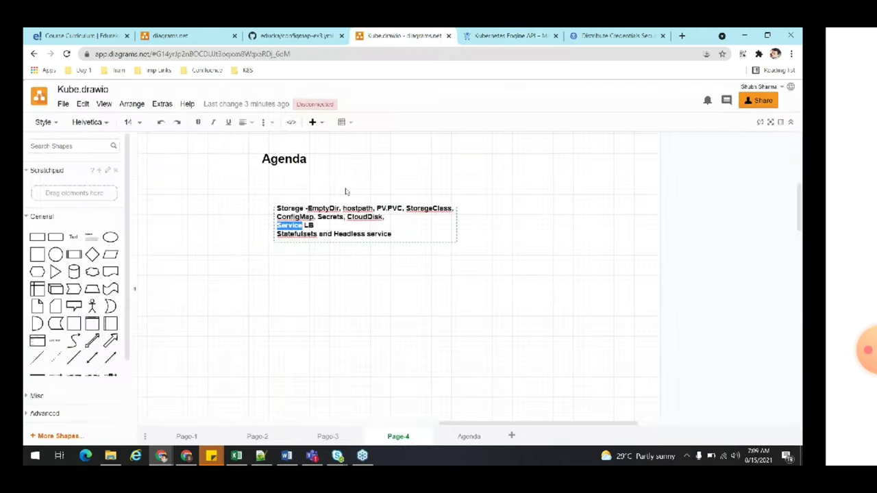
pyautogui.click(372, 218)
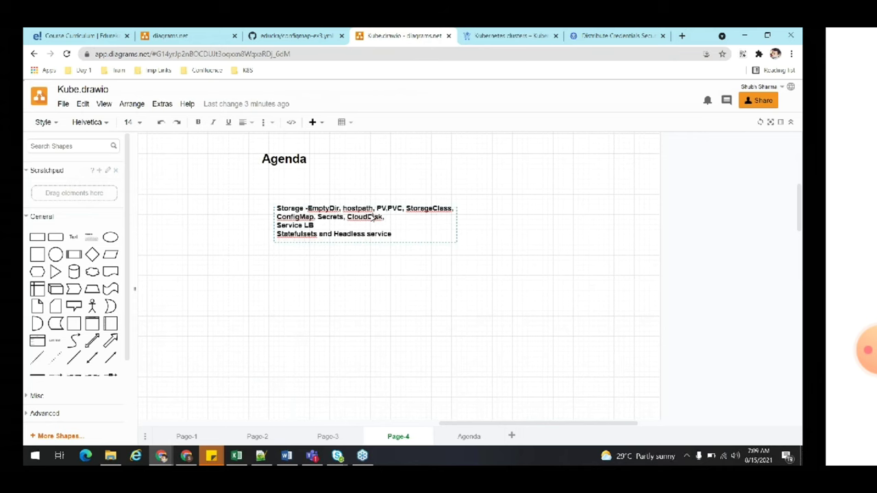
pyautogui.click(76, 35)
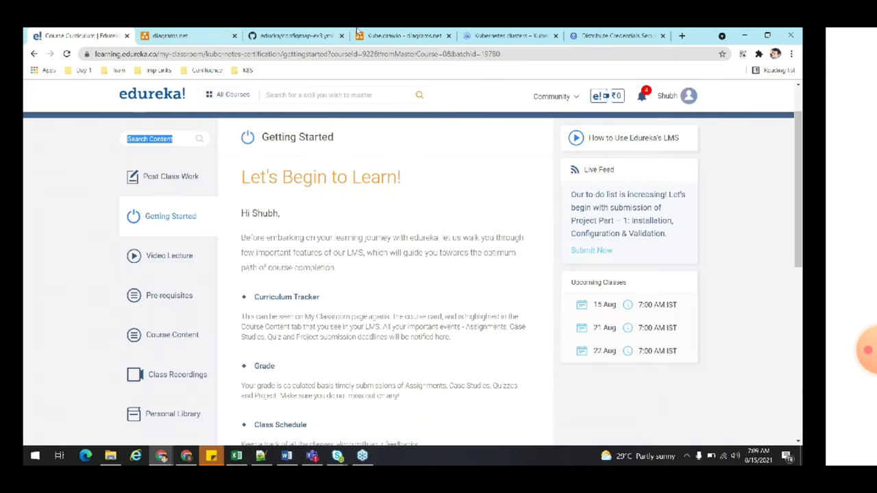
pyautogui.click(524, 32)
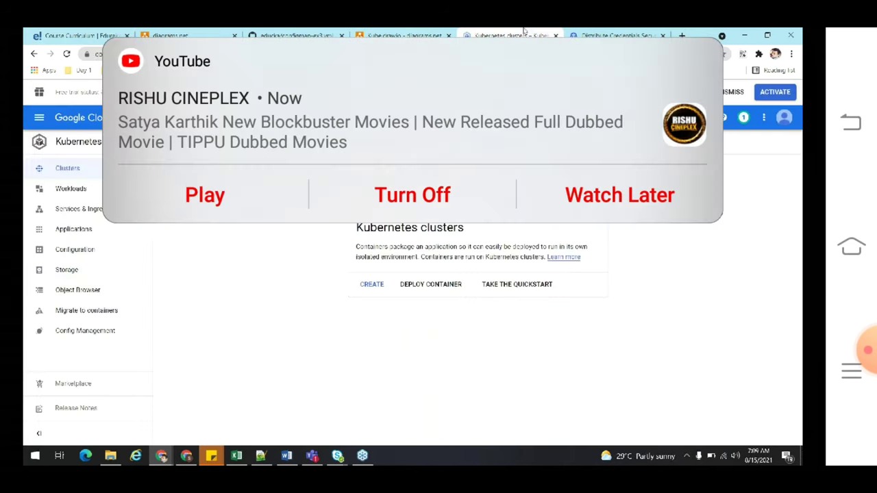
pyautogui.click(370, 285)
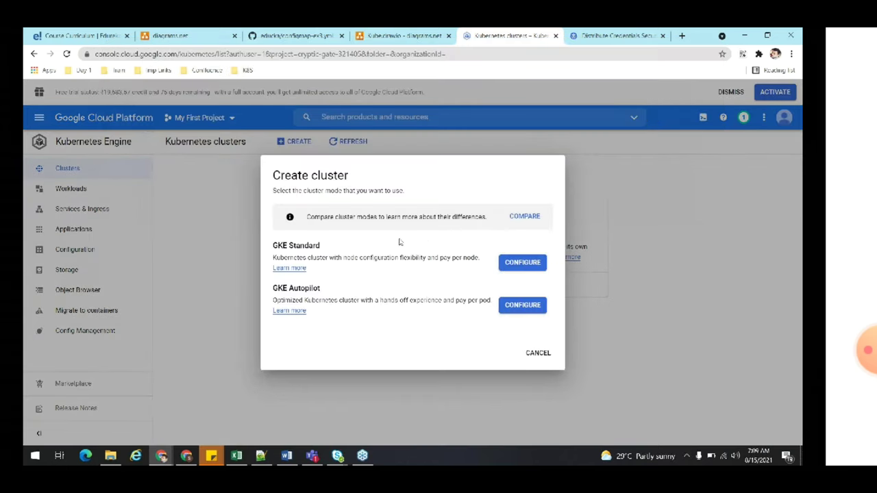
# Step: Choose GKE Standard, dismiss the tour tips, and set the zone to us-central1-a
pyautogui.click(510, 263)
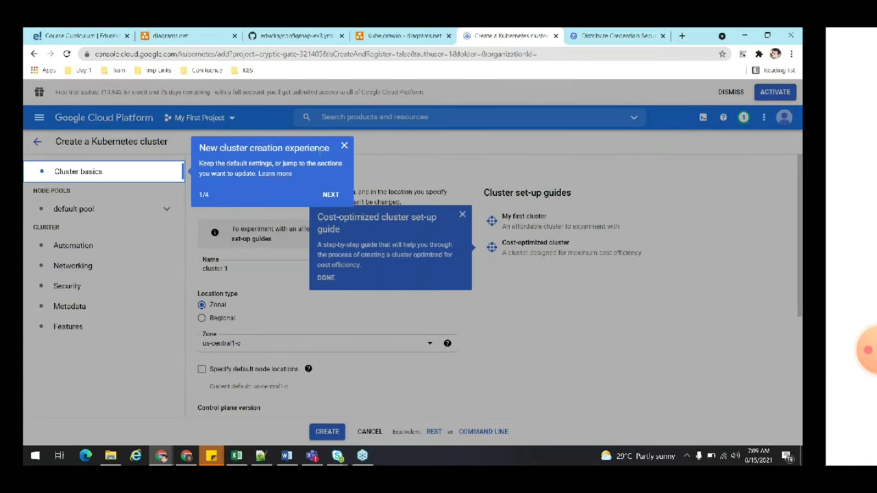
pyautogui.click(344, 146)
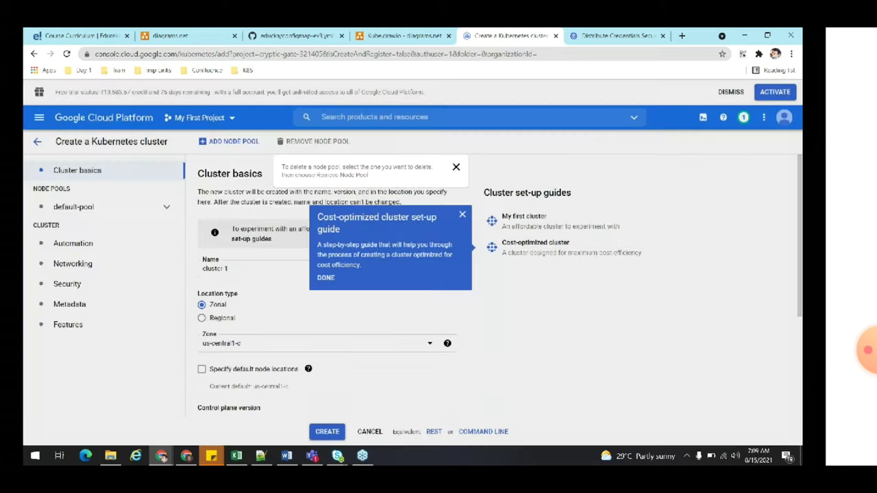
pyautogui.click(463, 216)
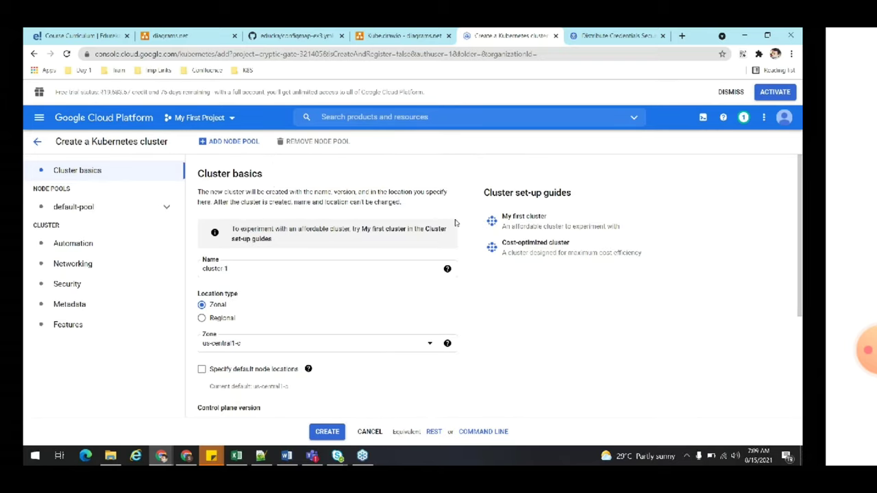
pyautogui.scroll(-1, 282, 274)
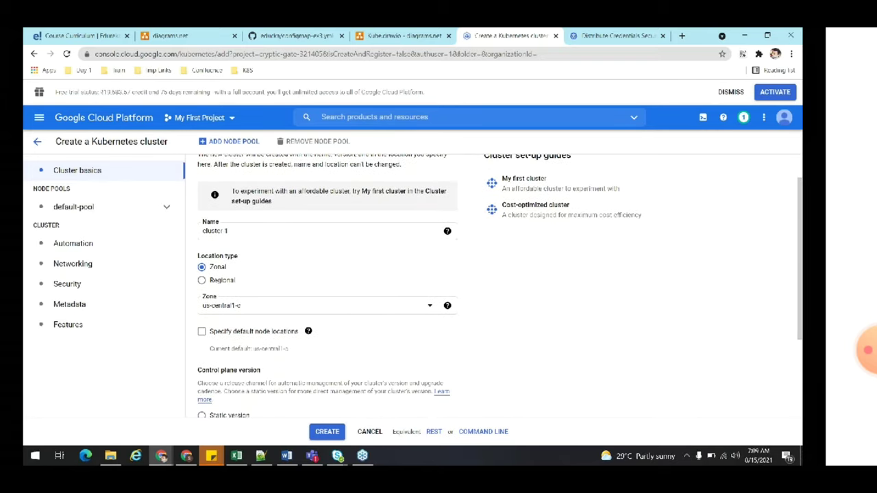
pyautogui.doubleClick(227, 232)
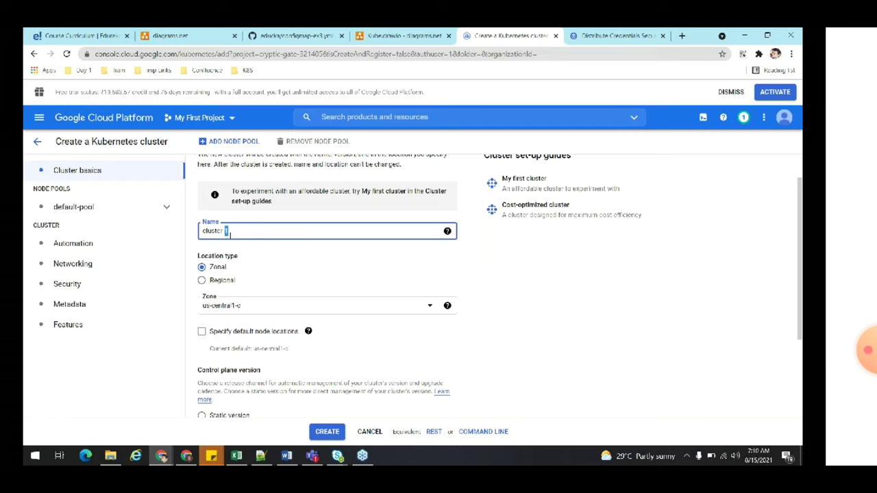
pyautogui.scroll(-1, 229, 232)
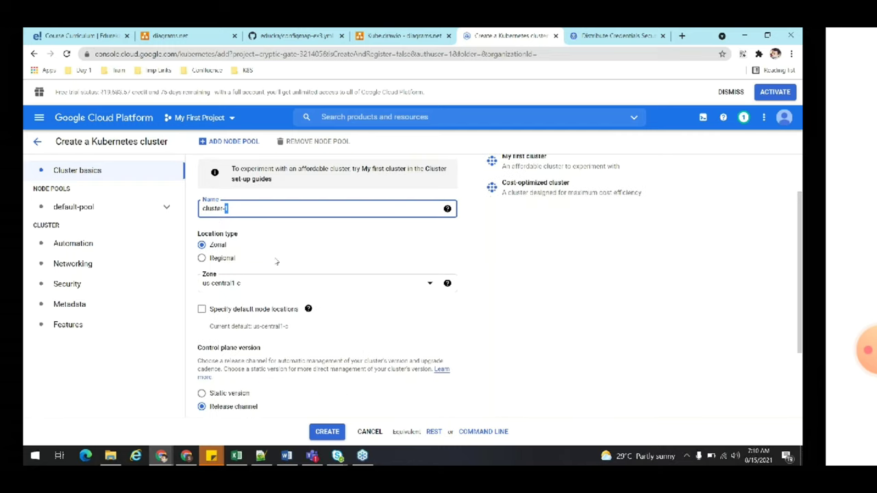
pyautogui.click(306, 289)
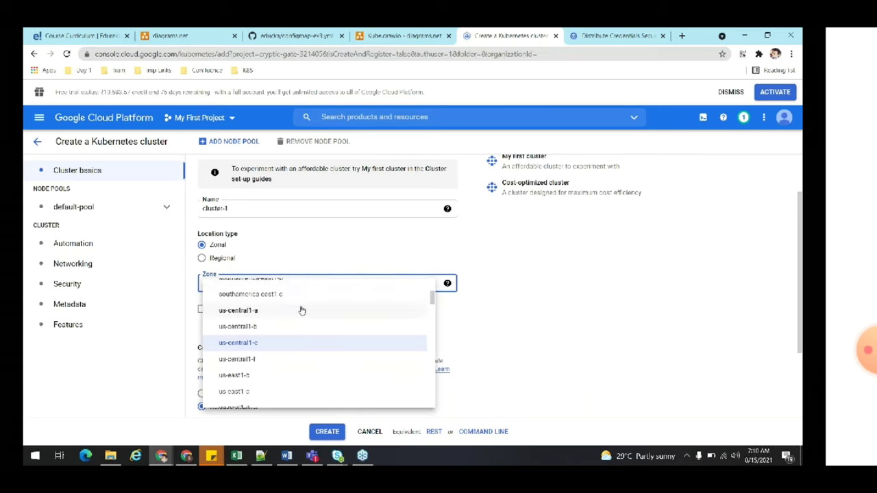
pyautogui.click(299, 312)
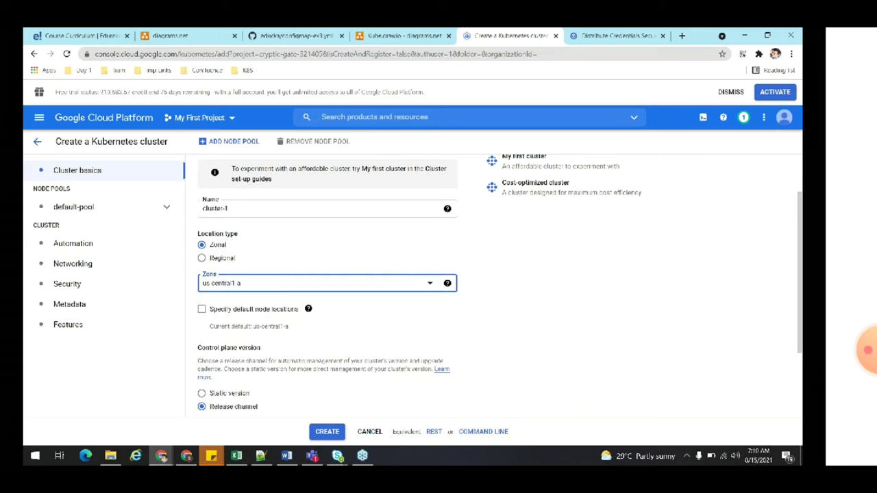
# Step: Keep the control plane version at 1.20.8-gke.900 (default)
pyautogui.scroll(-1, 500, 287)
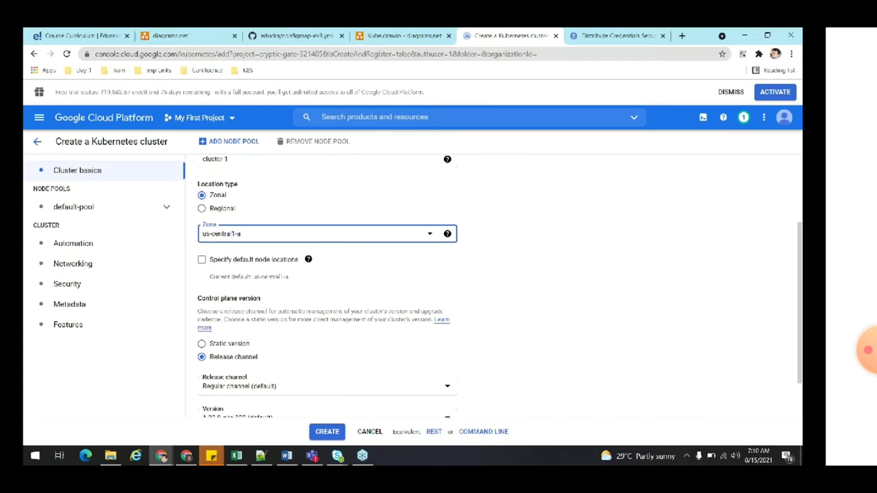
pyautogui.scroll(-1, 501, 287)
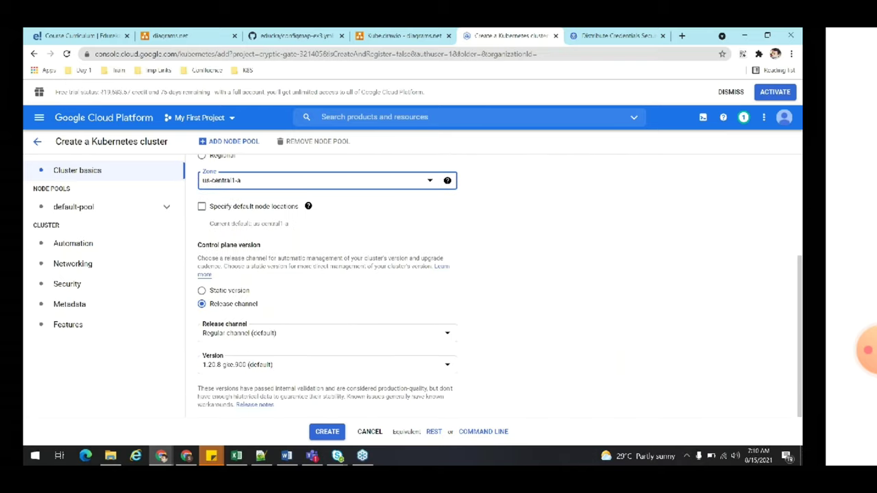
pyautogui.click(297, 364)
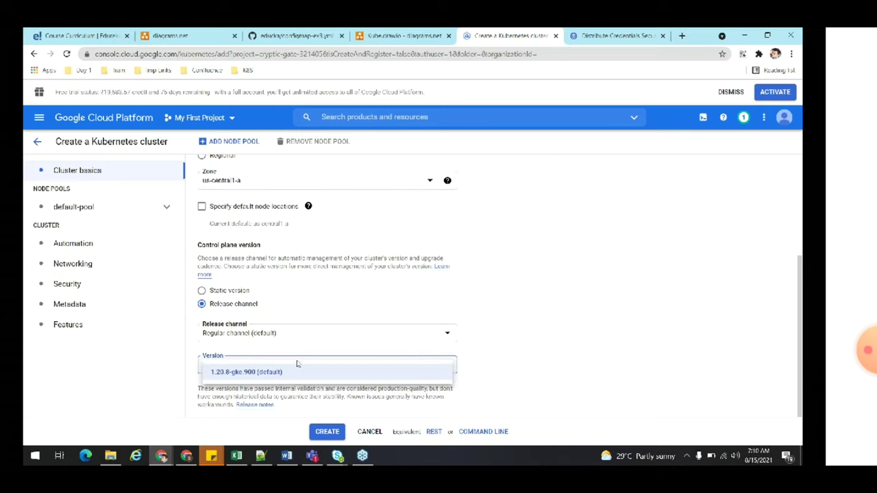
pyautogui.click(528, 337)
pyautogui.click(344, 373)
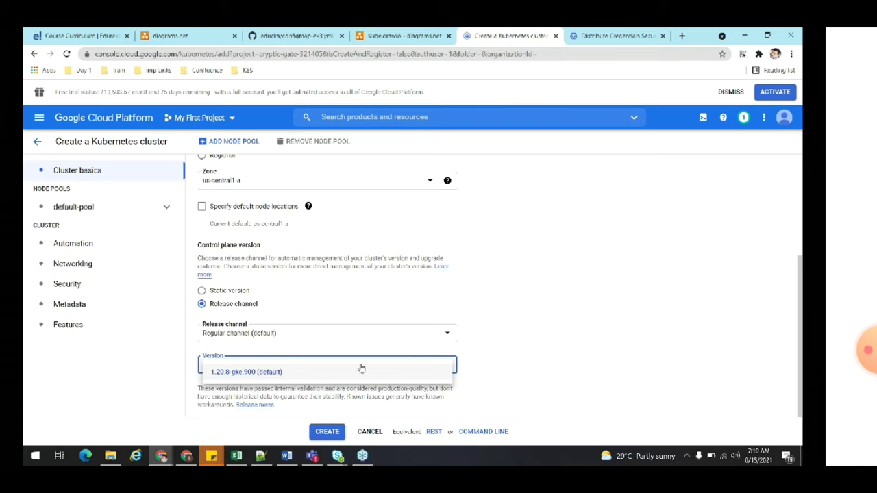
pyautogui.click(409, 377)
pyautogui.scroll(3, 499, 285)
pyautogui.scroll(-3, 499, 286)
pyautogui.scroll(3, 500, 286)
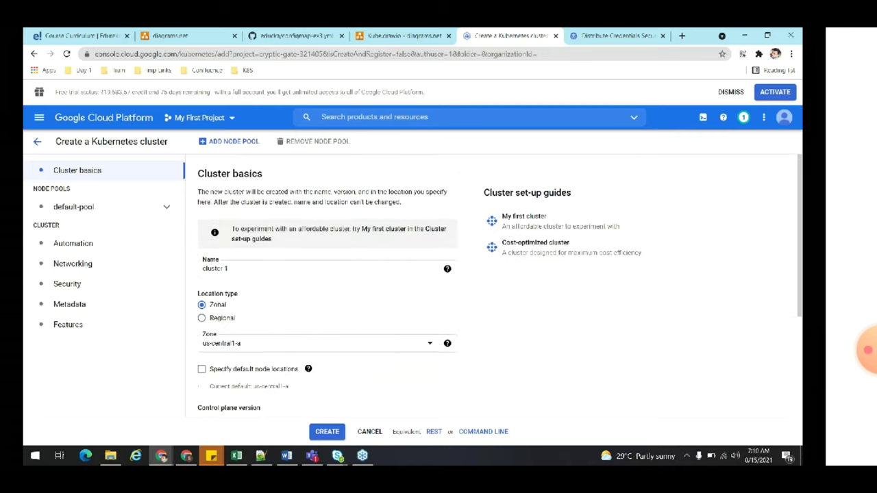
pyautogui.scroll(-3, 494, 285)
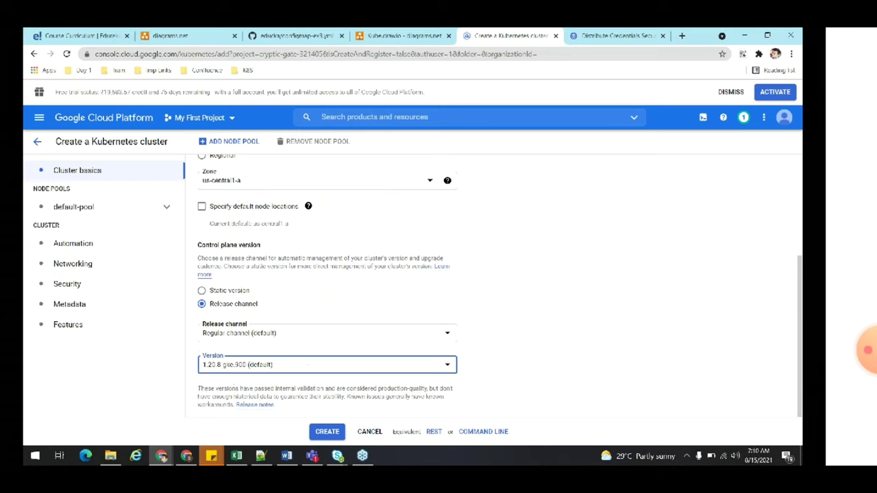
pyautogui.scroll(3, 398, 375)
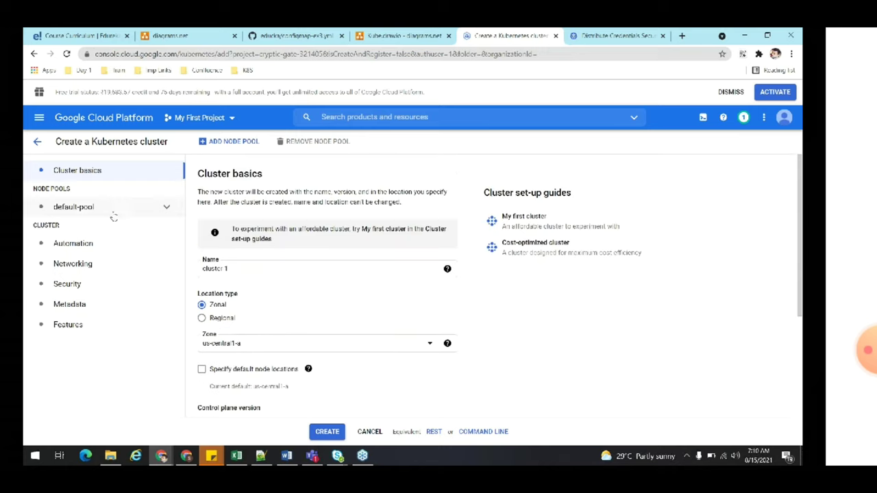
# Step: Reduce default-pool from 3 to 2 nodes and view its Nodes settings
pyautogui.click(165, 208)
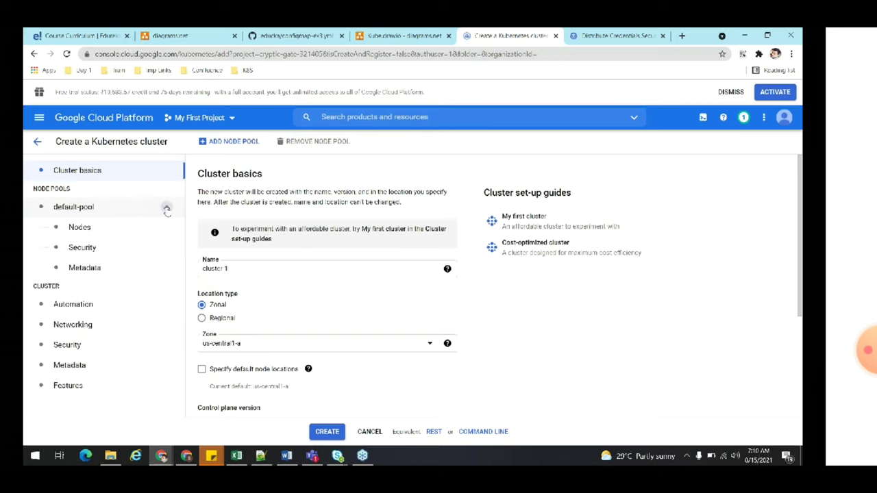
pyautogui.click(69, 207)
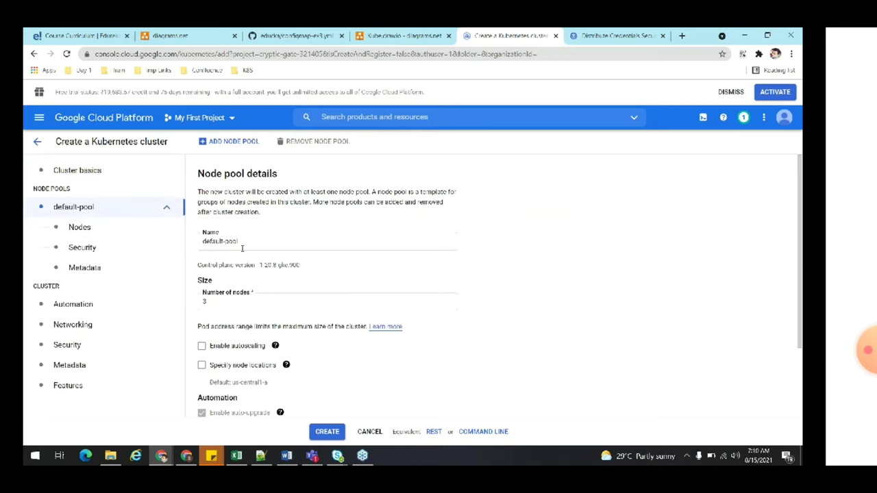
pyautogui.click(206, 302)
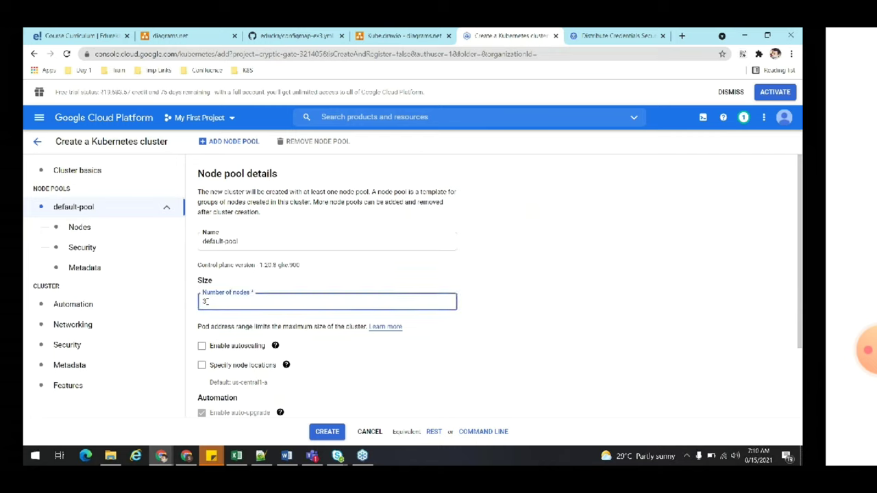
pyautogui.press('BackSpace')
pyautogui.scroll(-5, 359, 300)
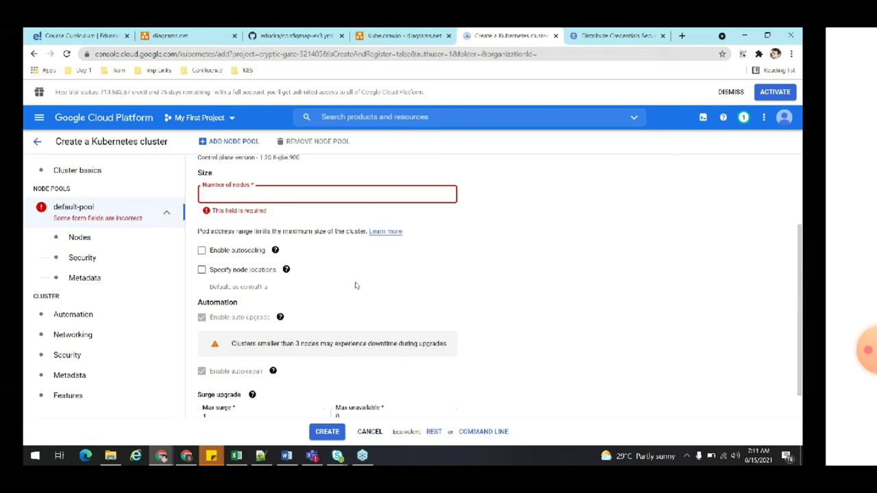
pyautogui.press('Up')
pyautogui.press('Up')
pyautogui.press('Up')
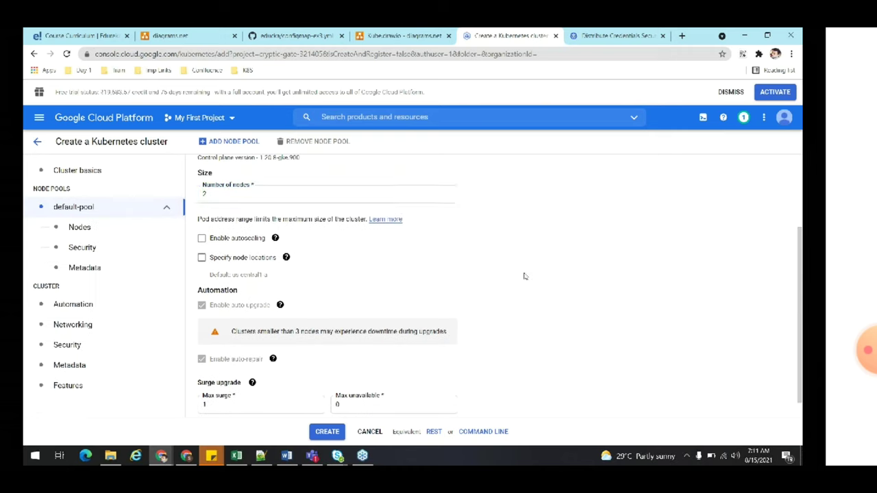
pyautogui.scroll(-1, 525, 278)
pyautogui.scroll(2, 524, 276)
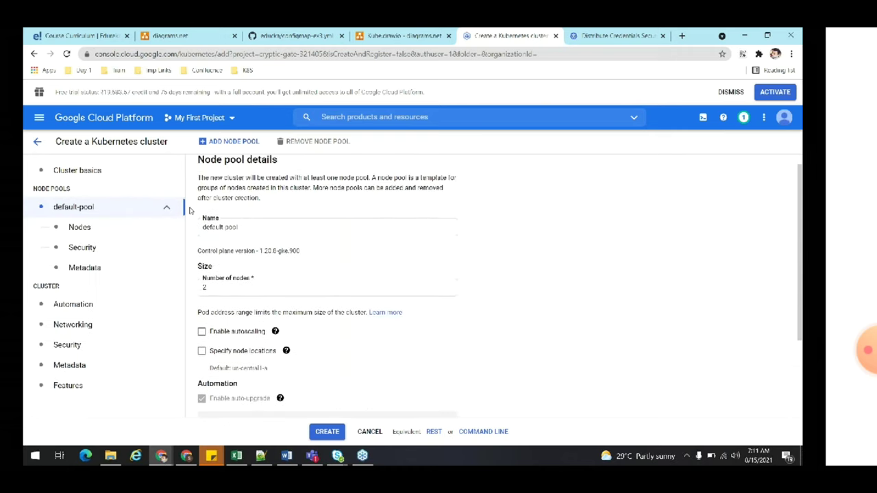
pyautogui.click(74, 230)
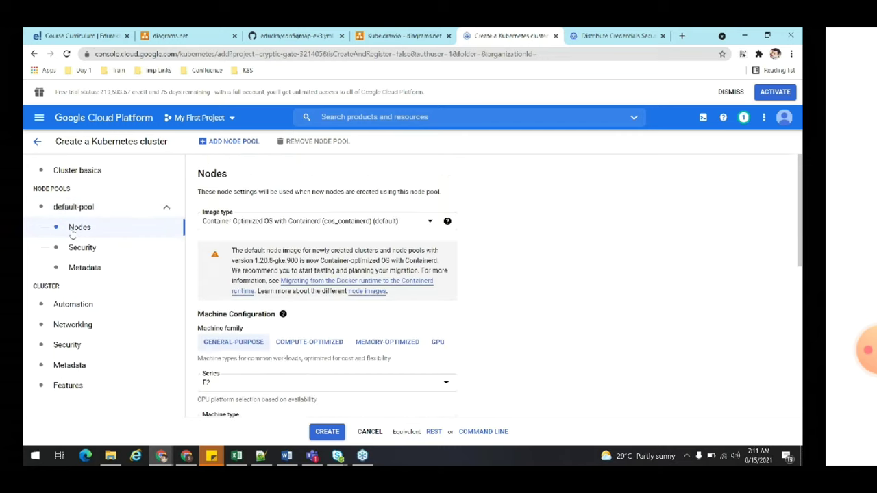
# Step: Switch the node image to Ubuntu with Docker
pyautogui.click(213, 226)
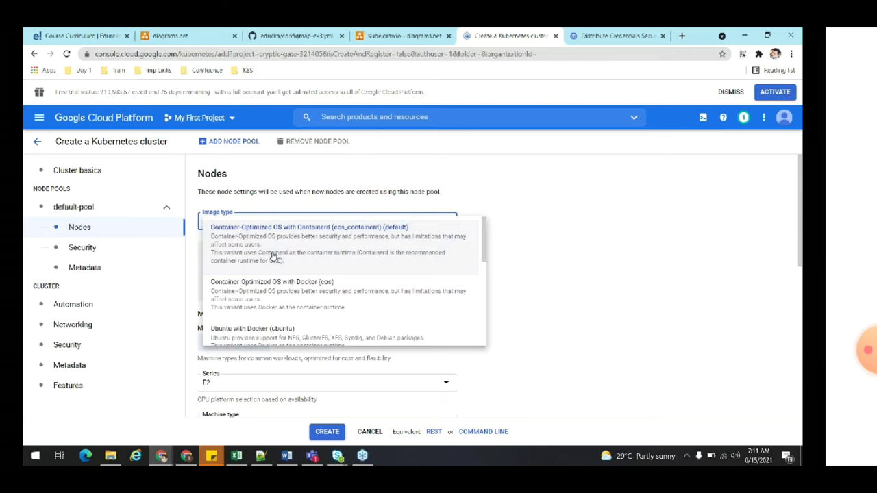
pyautogui.scroll(-2, 310, 277)
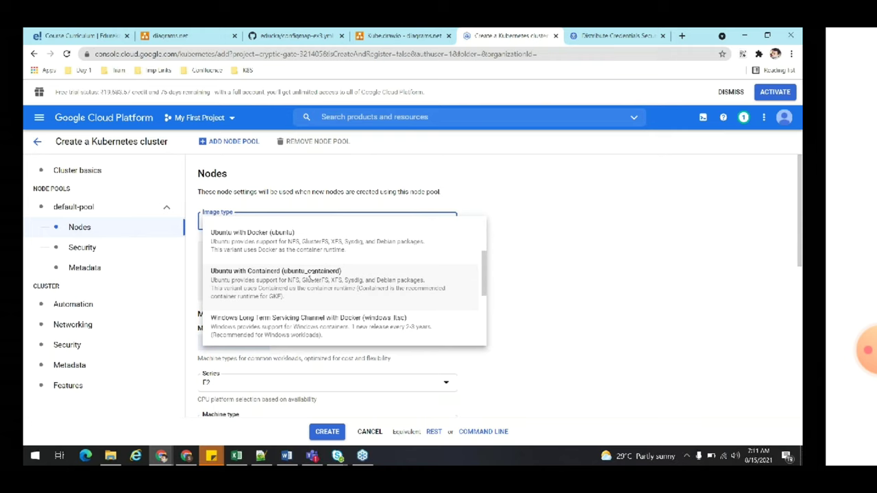
pyautogui.scroll(-4, 310, 277)
pyautogui.scroll(6, 312, 276)
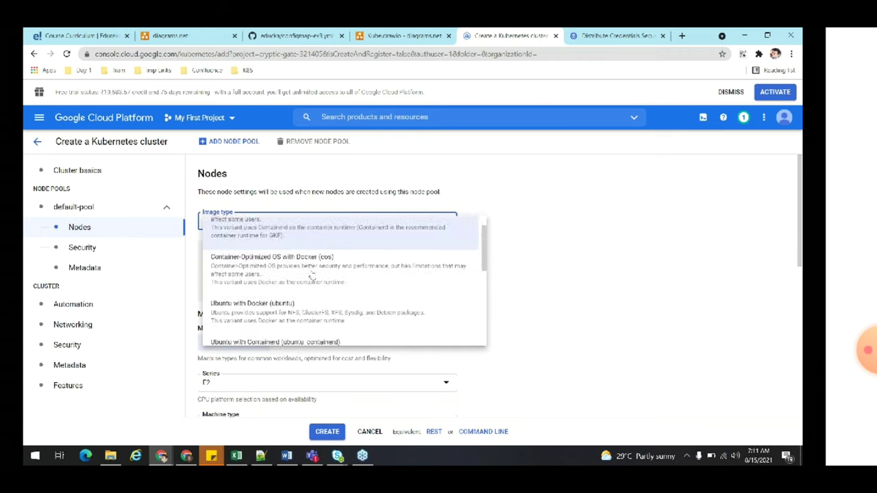
pyautogui.scroll(-1, 310, 277)
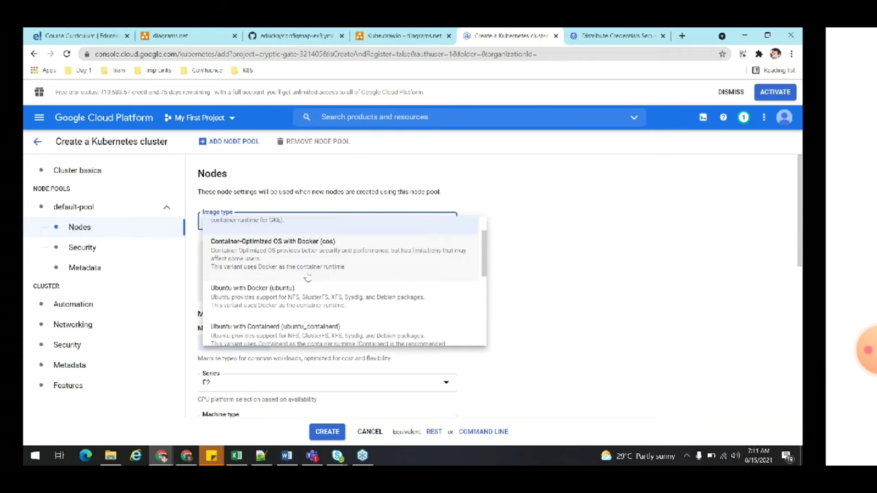
pyautogui.click(262, 302)
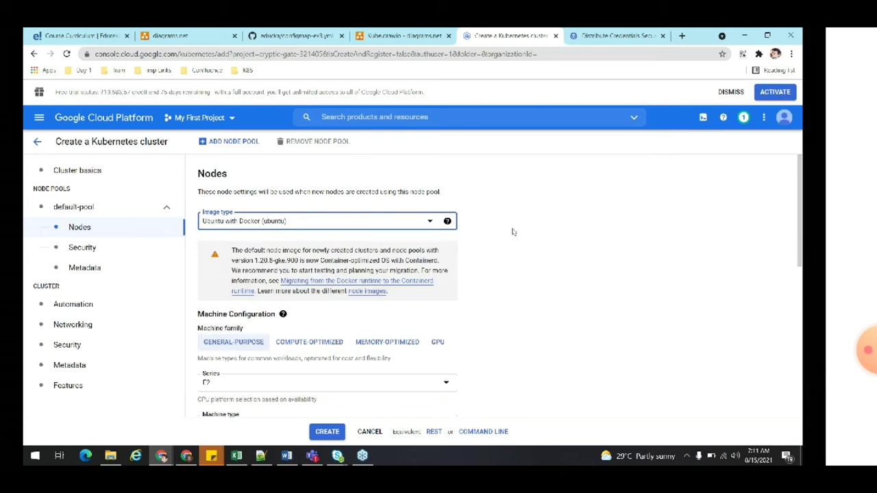
pyautogui.scroll(-1, 513, 232)
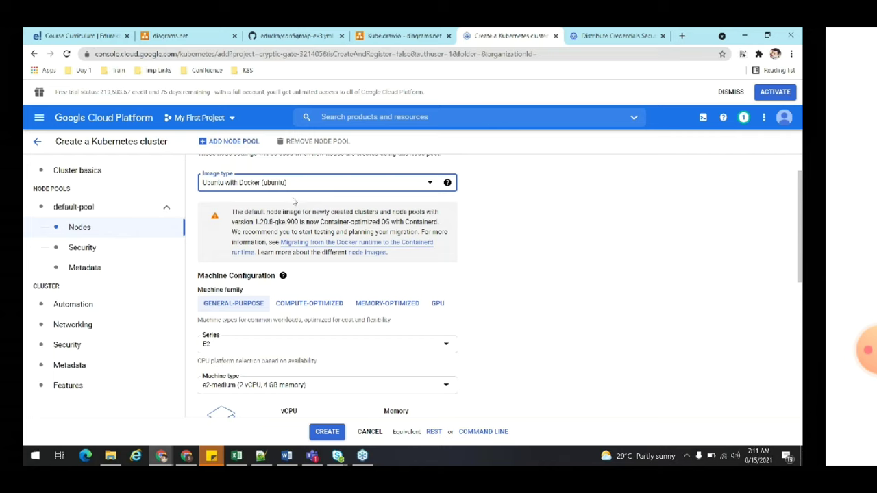
pyautogui.scroll(-3, 548, 277)
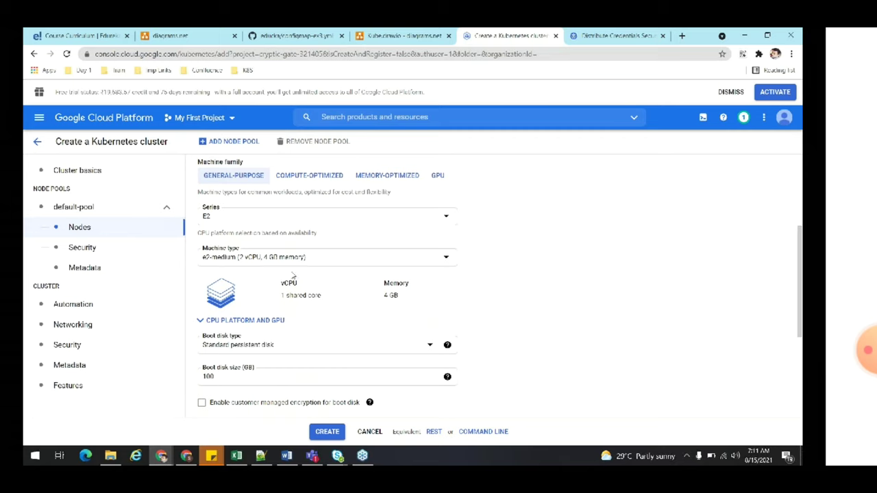
pyautogui.scroll(-1, 292, 275)
# Step: Set the boot disk size to 10 GB instead of 100
pyautogui.click(231, 310)
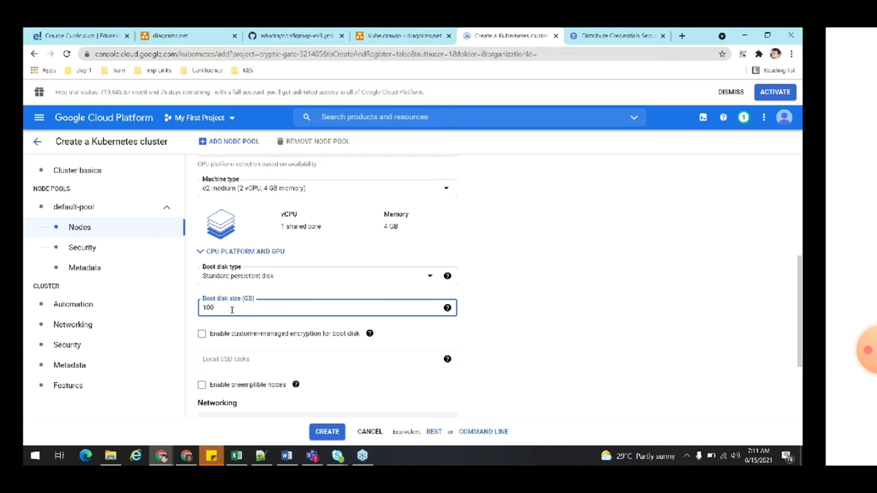
pyautogui.press('BackSpace')
pyautogui.press('BackSpace')
pyautogui.write('10')
pyautogui.press('BackSpace')
pyautogui.press('BackSpace')
pyautogui.write('0')
pyautogui.press('BackSpace')
pyautogui.write('0')
pyautogui.rightClick(514, 342)
pyautogui.press('Escape')
pyautogui.scroll(-3, 514, 342)
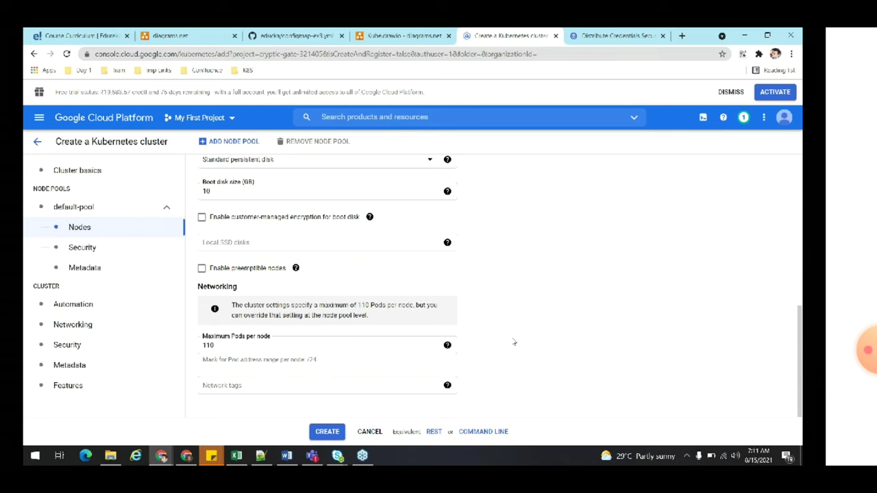
pyautogui.scroll(5, 514, 342)
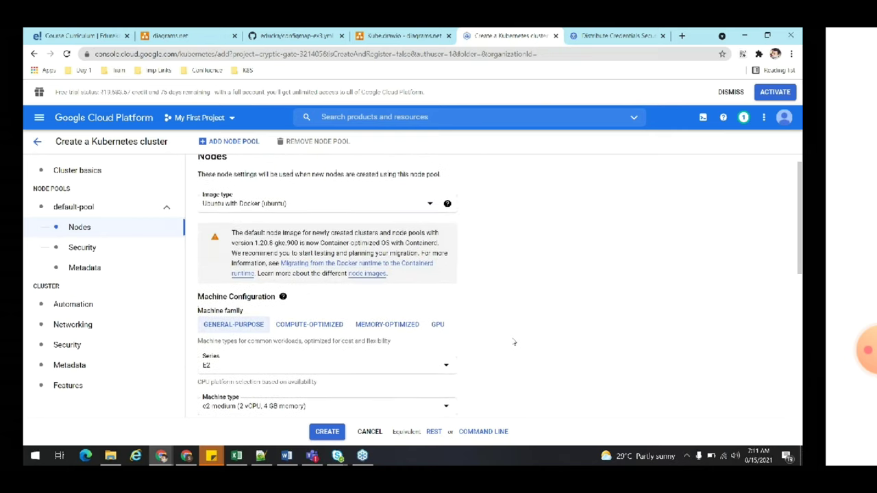
pyautogui.scroll(1, 514, 342)
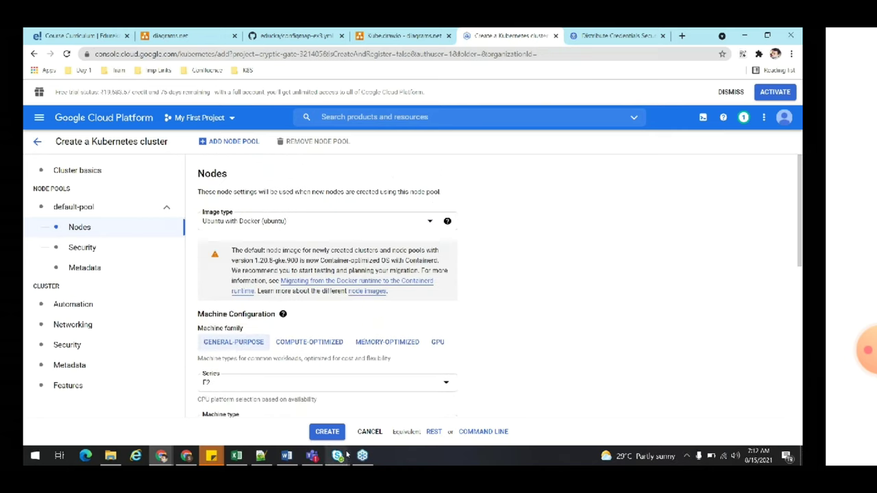
# Step: Try creating cluster-1, hit the regional address quota error, and return to Cluster basics
pyautogui.click(328, 431)
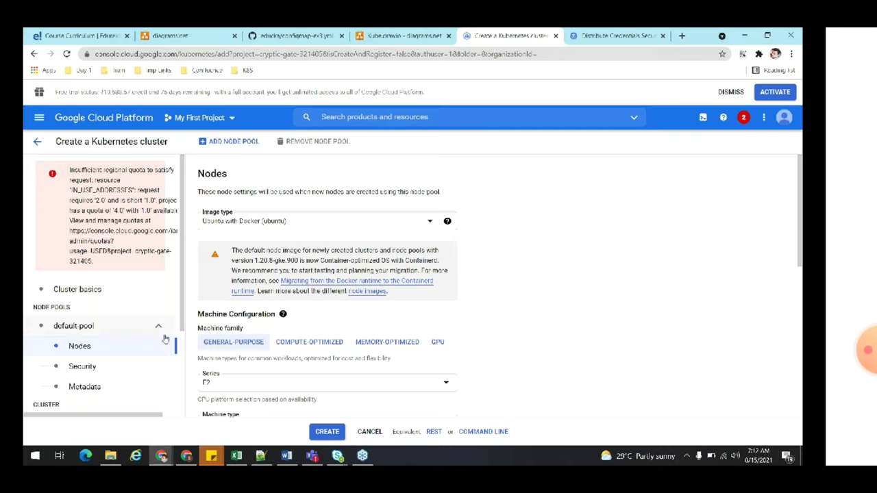
pyautogui.scroll(-3, 74, 329)
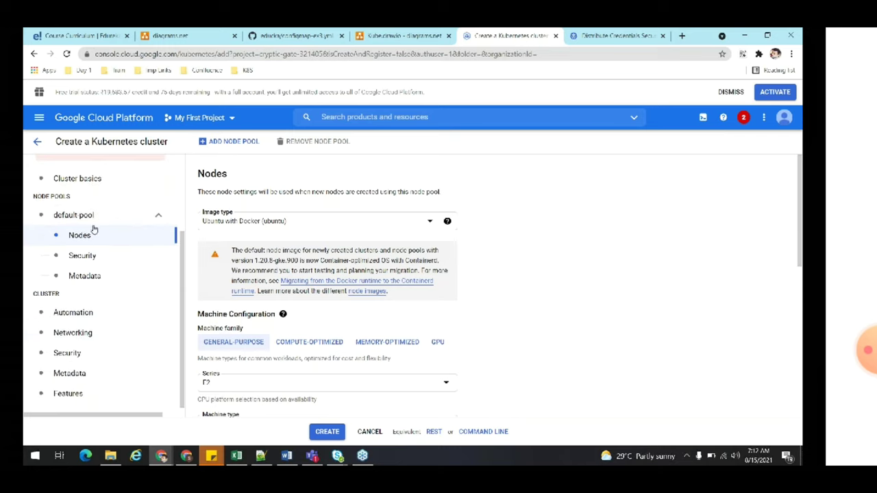
pyautogui.scroll(-2, 302, 326)
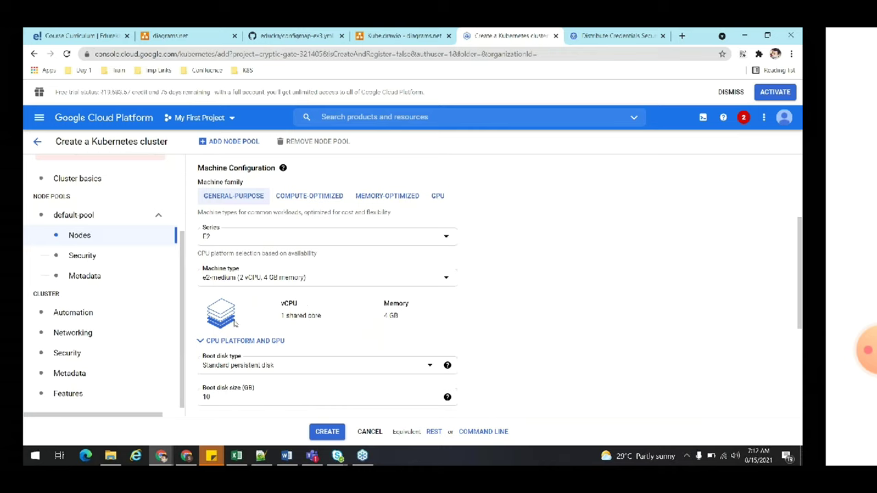
pyautogui.scroll(-1, 241, 305)
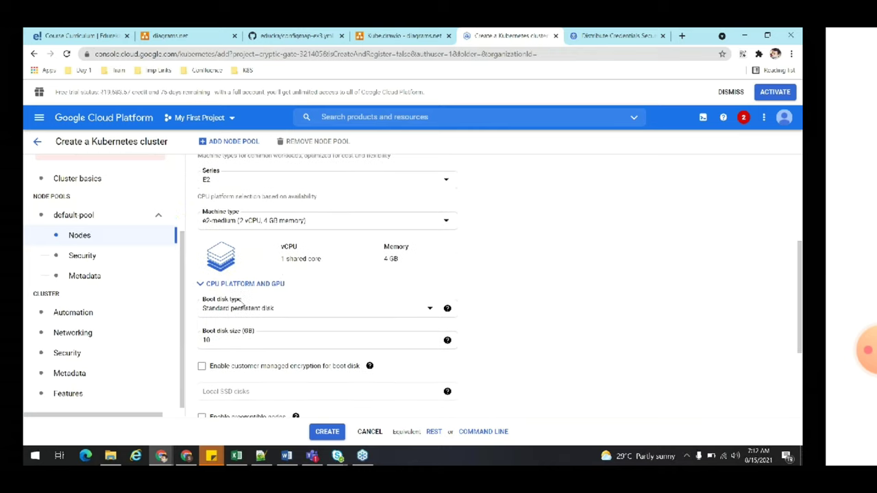
pyautogui.scroll(-1, 241, 306)
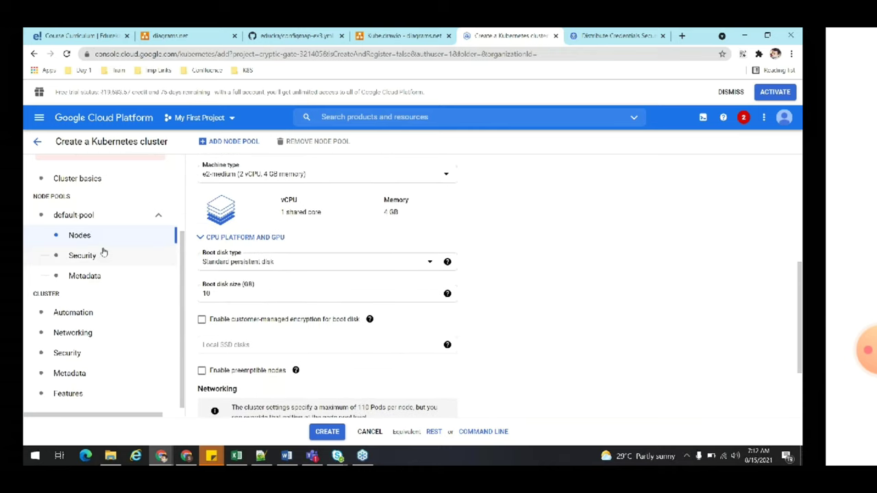
pyautogui.click(99, 217)
pyautogui.scroll(-1, 255, 274)
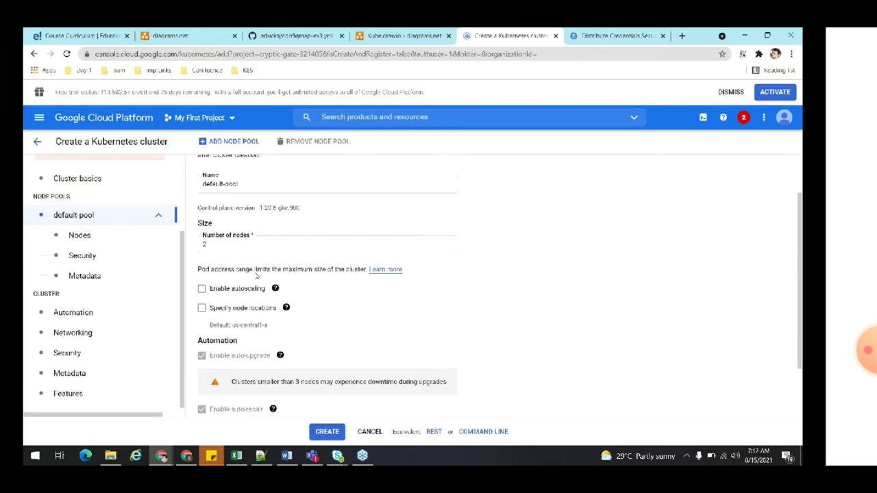
pyautogui.click(106, 181)
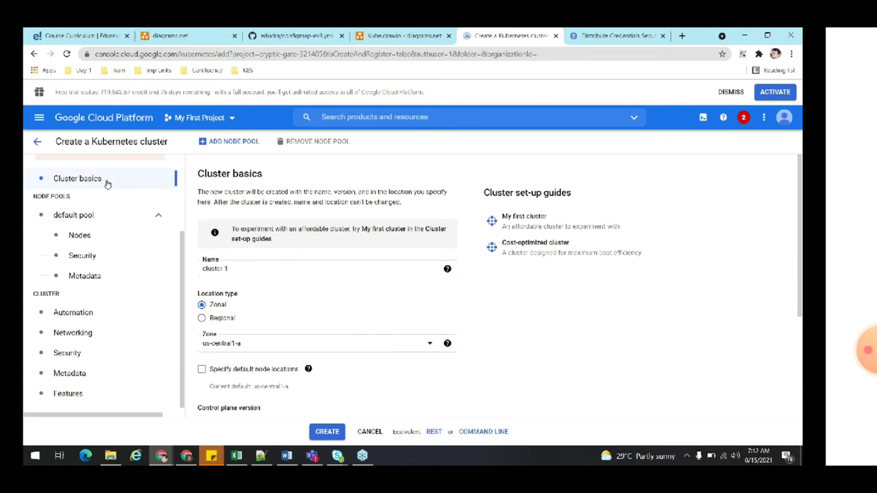
# Step: Move the cluster to zone us-central1-f and retry creating it
pyautogui.click(324, 343)
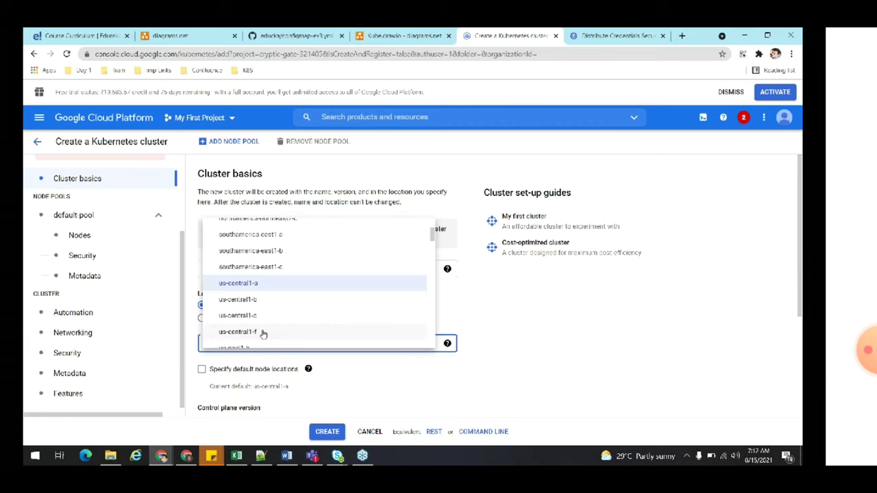
pyautogui.click(238, 332)
pyautogui.scroll(-1, 500, 308)
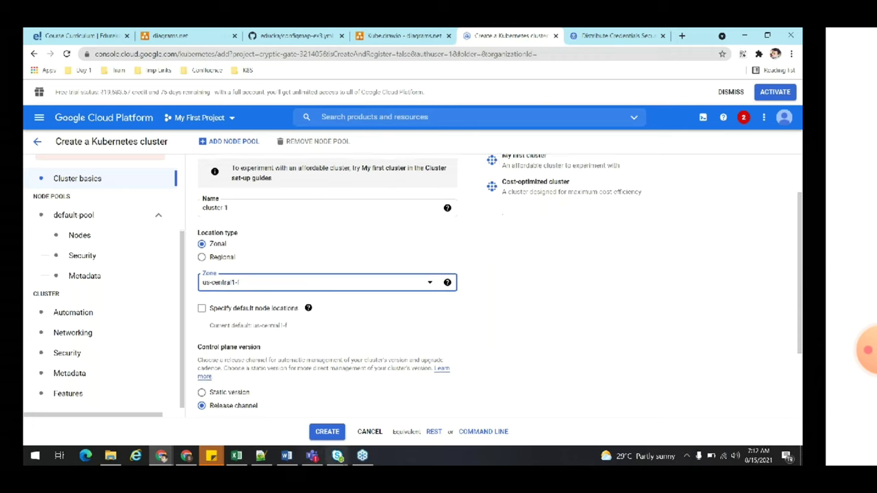
pyautogui.click(327, 432)
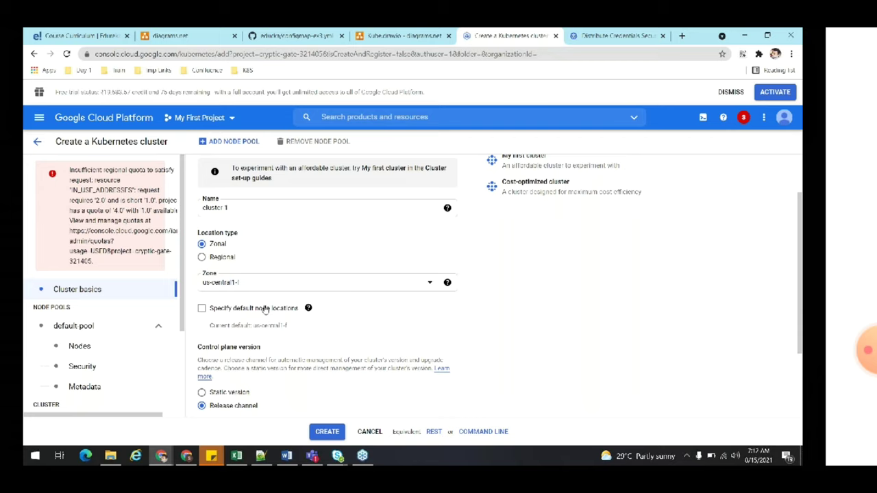
# Step: Switch the zone to us-east1-b and create the cluster
pyautogui.click(284, 286)
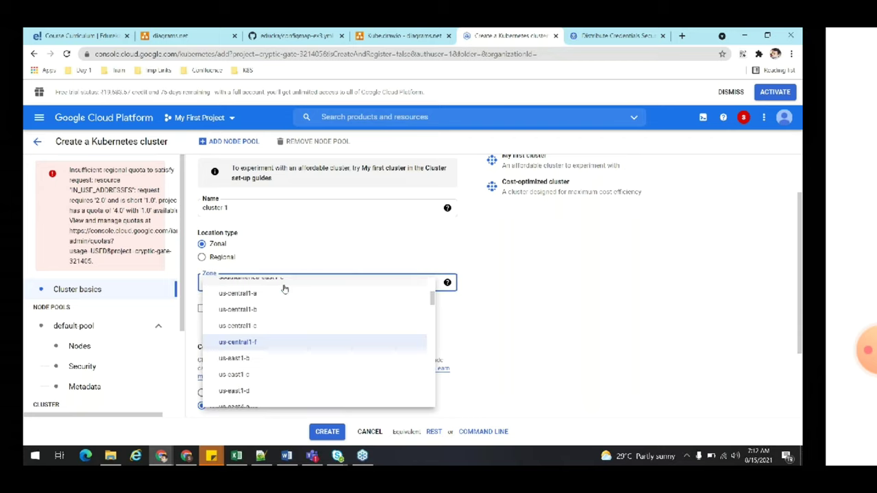
pyautogui.scroll(-1, 284, 349)
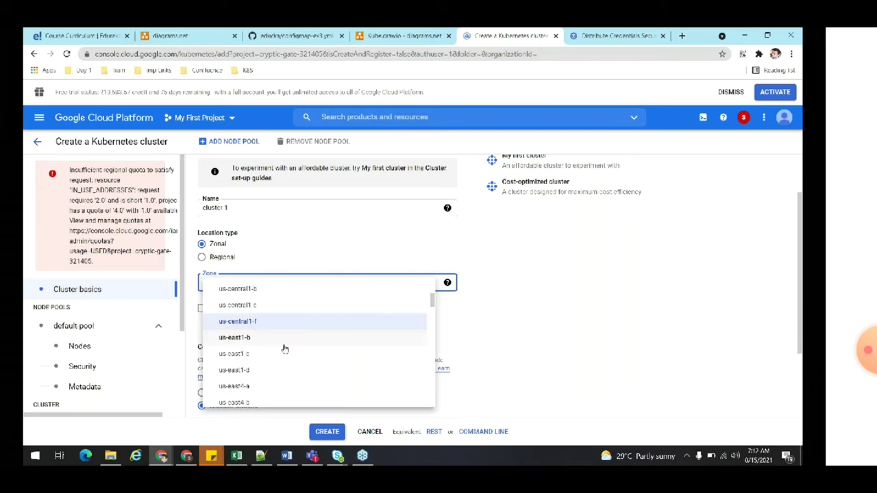
pyautogui.click(284, 340)
pyautogui.click(319, 432)
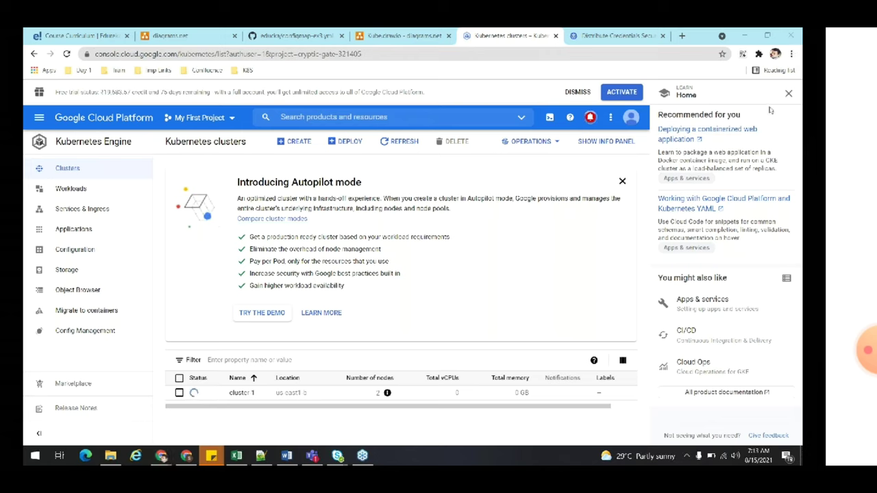
# Step: Close the Learn side panel and switch to the Kube.drawio diagram
pyautogui.click(789, 93)
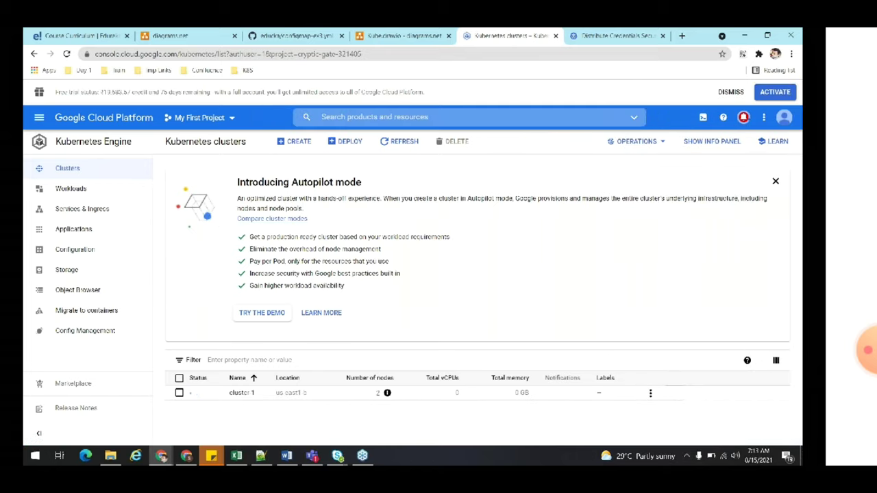
pyautogui.click(405, 36)
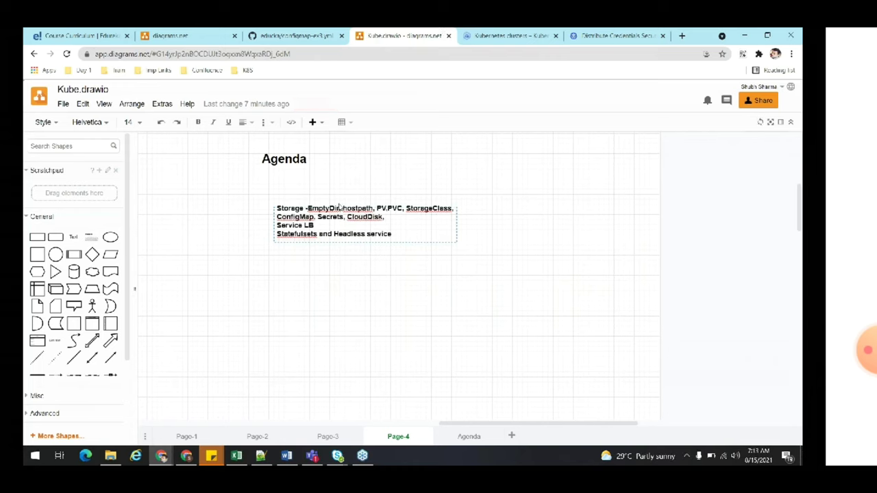
# Step: Delete the old diagram shapes below the agenda on Page-4
pyautogui.press('Escape')
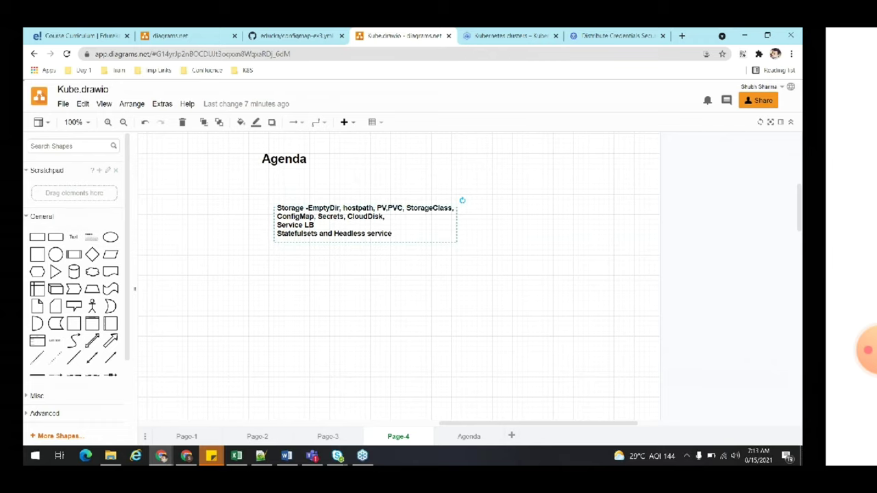
pyautogui.scroll(-5, 199, 231)
pyautogui.moveTo(193, 229); pyautogui.dragTo(625, 268)
pyautogui.press('Delete')
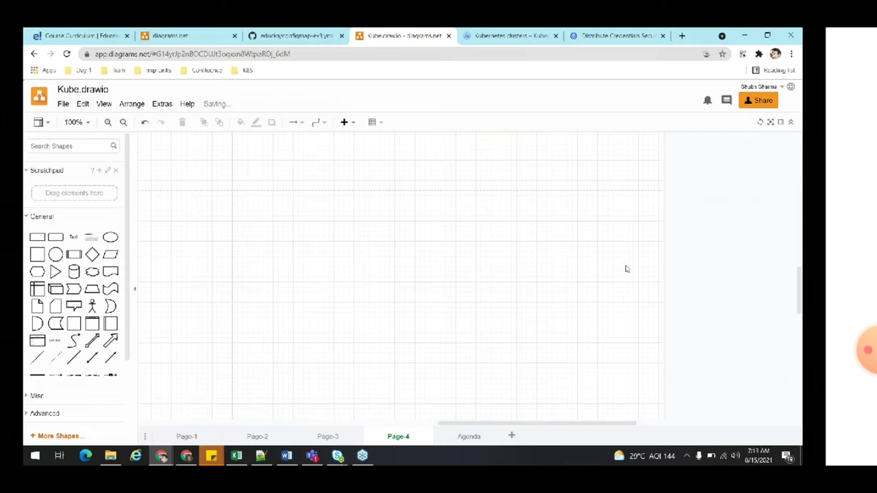
pyautogui.scroll(5, 625, 268)
pyautogui.scroll(-2, 625, 268)
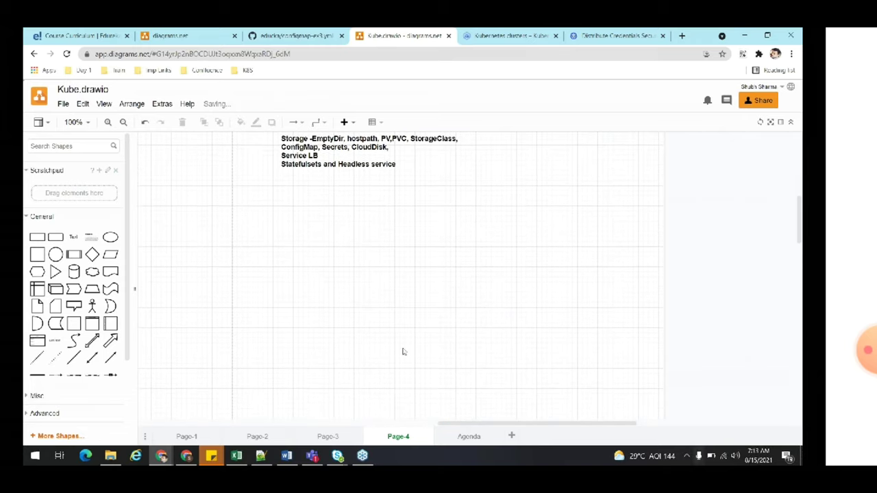
# Step: Add an enlarged rounded rectangle labelled 'Pod'
pyautogui.click(55, 237)
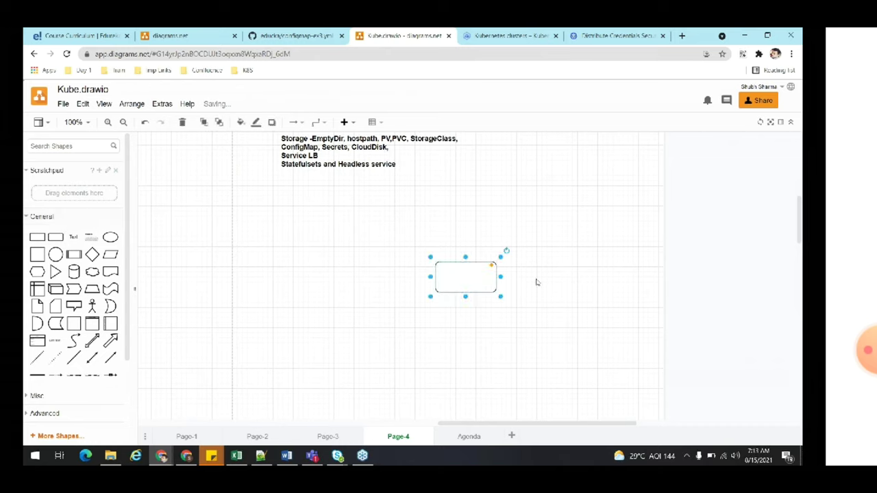
pyautogui.moveTo(484, 282); pyautogui.dragTo(431, 328)
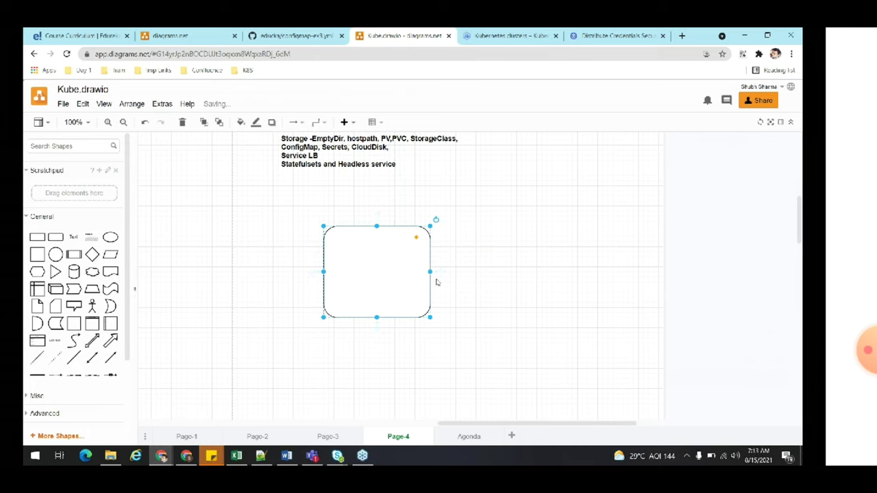
pyautogui.click(446, 268)
pyautogui.doubleClick(446, 268)
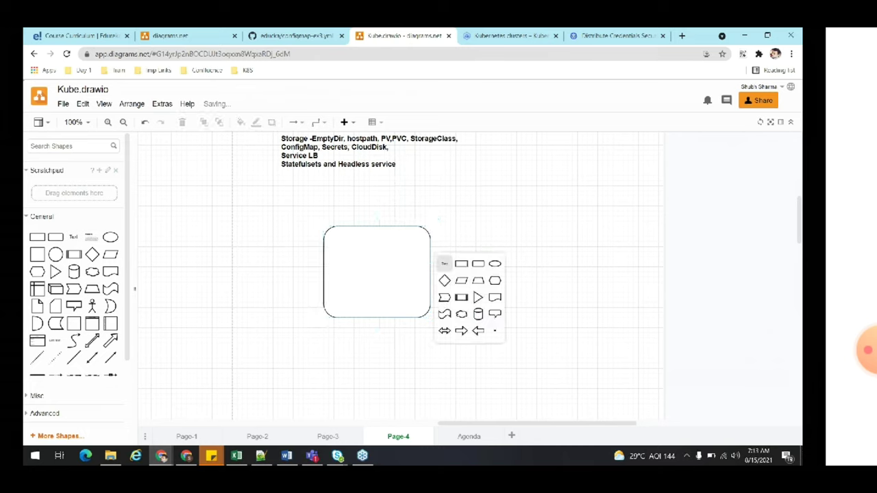
pyautogui.click(444, 264)
pyautogui.write('Pod')
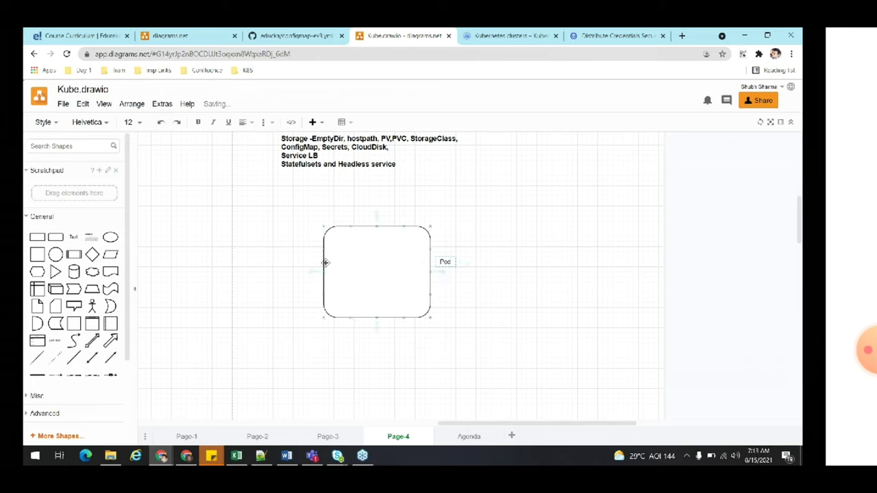
# Step: Place a cylinder in the Pod box's top-left and delete the extra copy
pyautogui.click(73, 271)
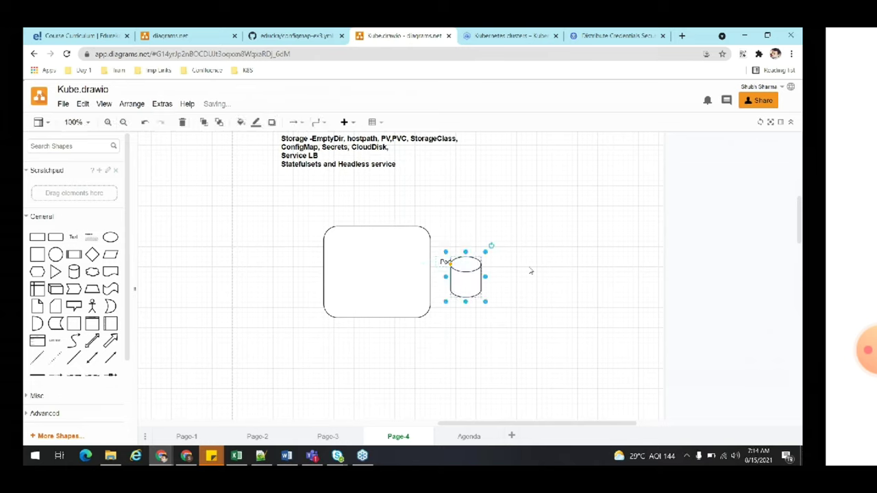
pyautogui.moveTo(486, 277); pyautogui.dragTo(344, 257)
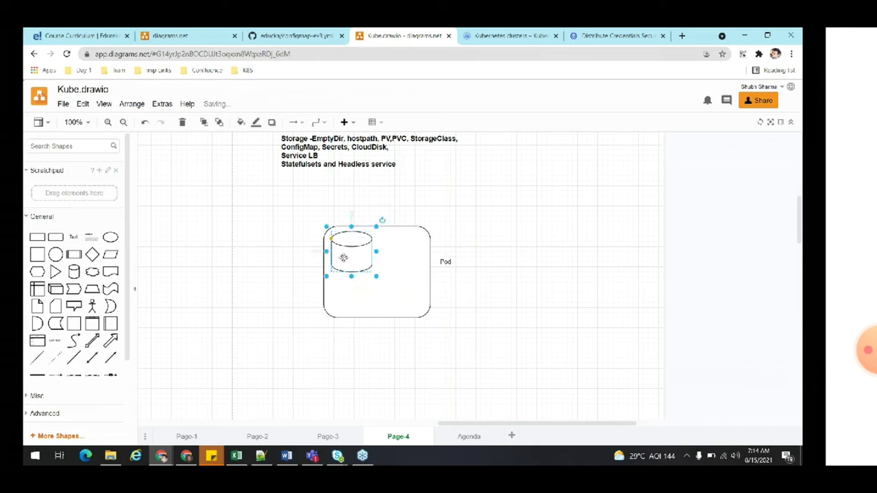
pyautogui.moveTo(343, 257); pyautogui.dragTo(403, 262)
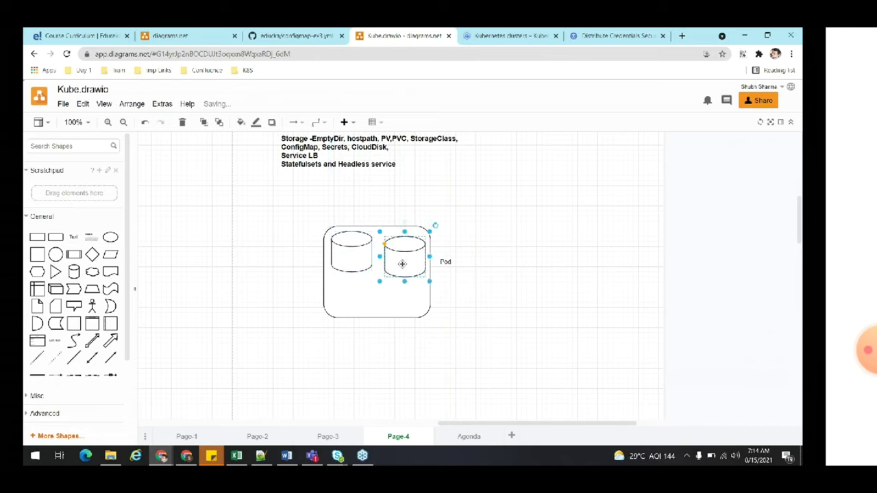
pyautogui.press('Delete')
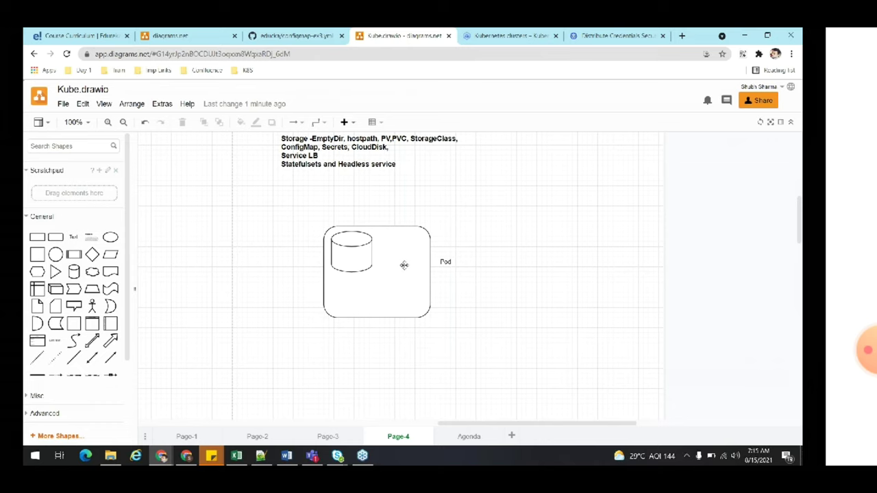
# Step: Add a text shape reading 'Volume' on the canvas left of the Pod box
pyautogui.doubleClick(200, 239)
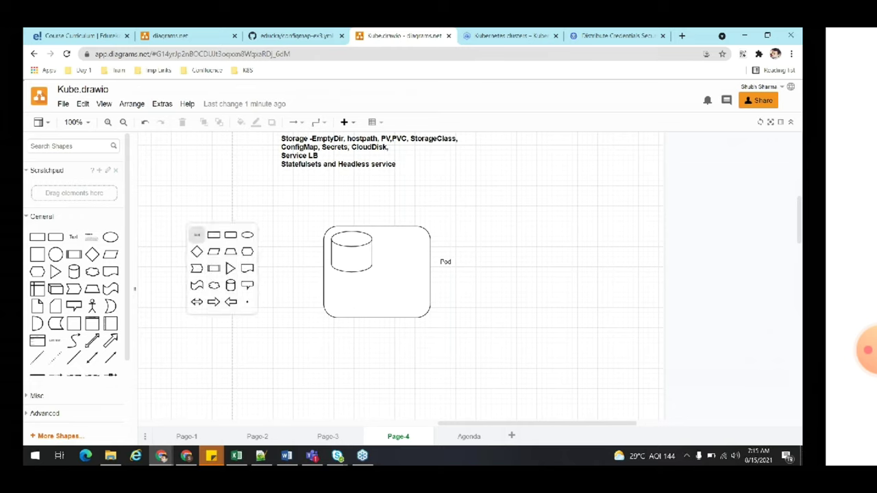
pyautogui.click(197, 236)
pyautogui.write('Vol')
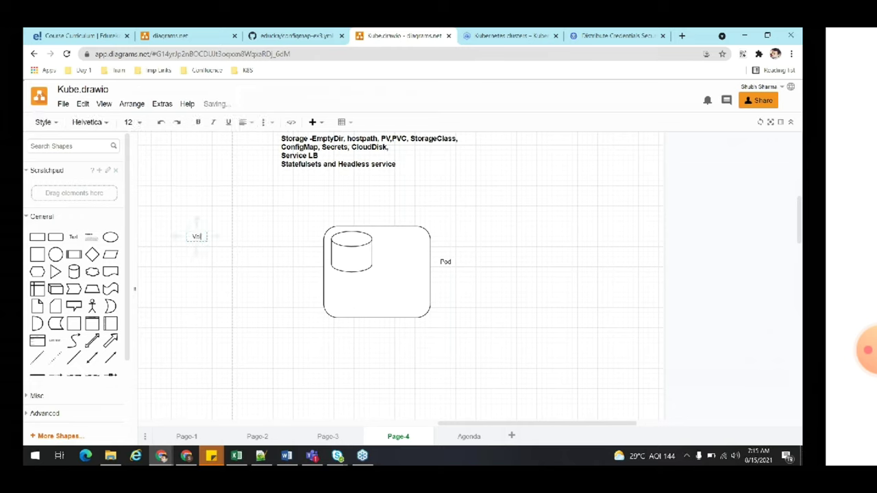
pyautogui.write('ume')
# Step: Format the Volume label as Heading 2
pyautogui.doubleClick(187, 236)
pyautogui.doubleClick(188, 237)
pyautogui.click(43, 122)
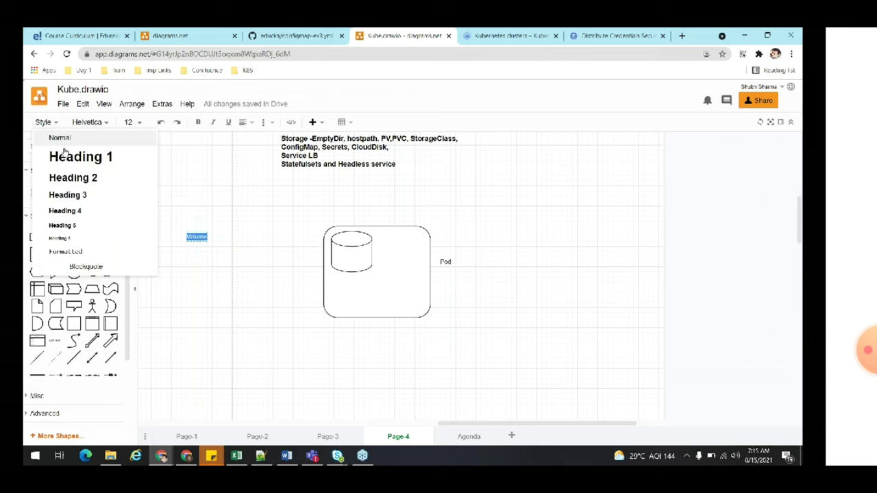
pyautogui.click(72, 177)
pyautogui.click(298, 298)
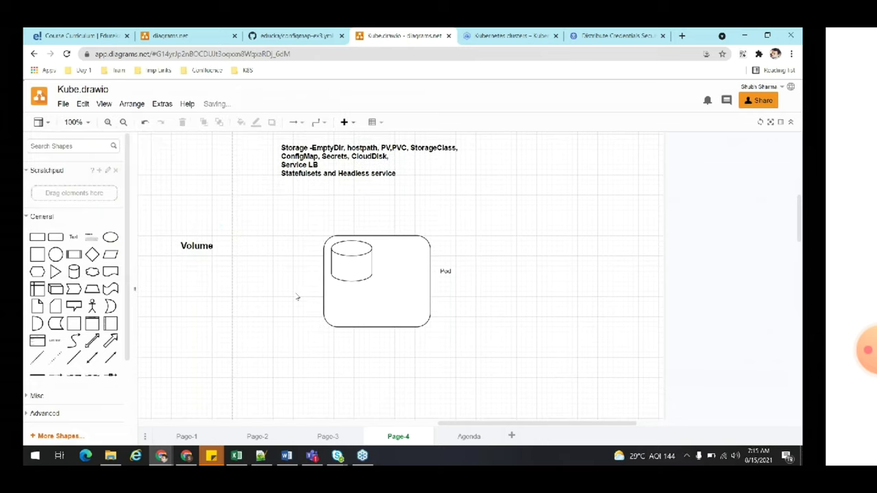
pyautogui.click(198, 253)
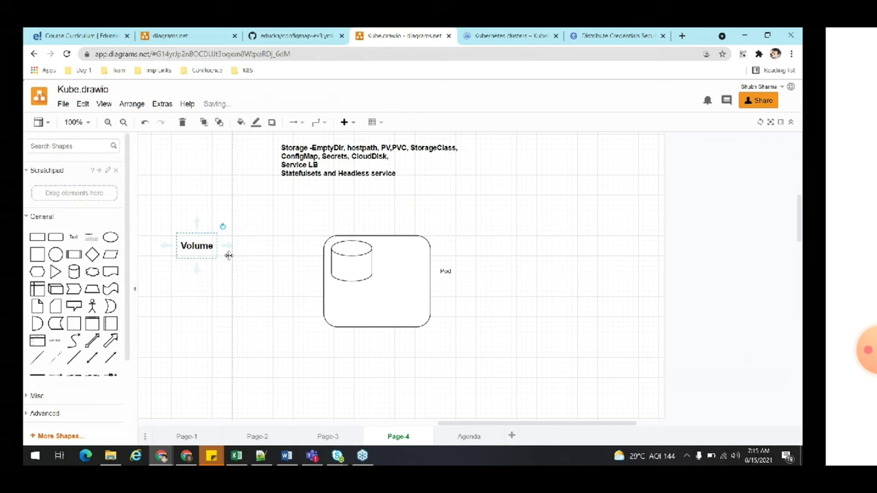
pyautogui.scroll(-1, 357, 285)
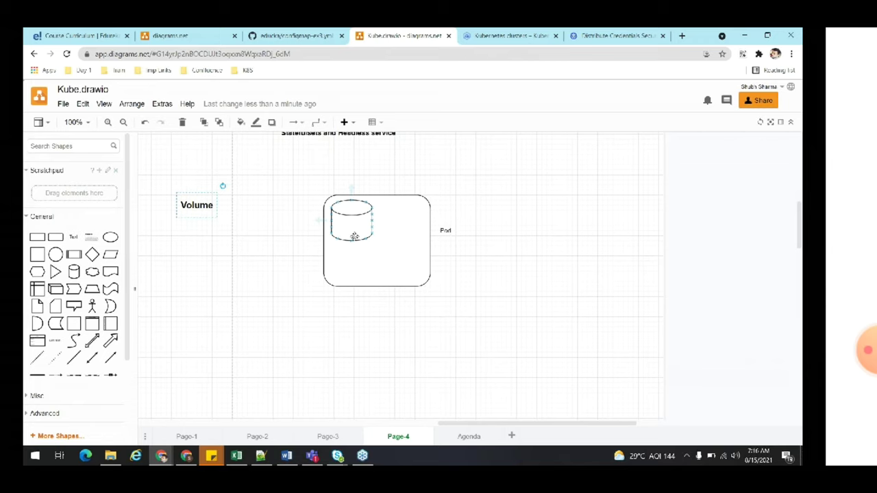
# Step: Enlarge the Pod box downward and to the left
pyautogui.rightClick(354, 237)
pyautogui.click(335, 254)
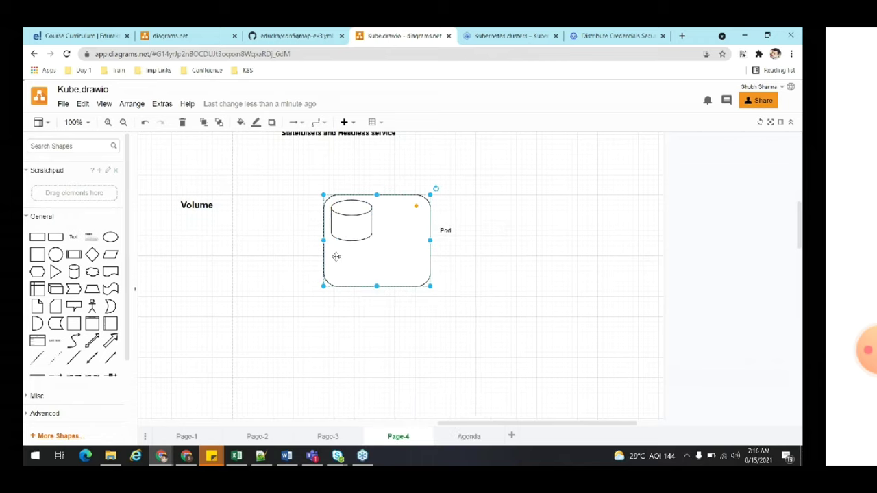
pyautogui.scroll(2, 335, 254)
pyautogui.scroll(1, 335, 256)
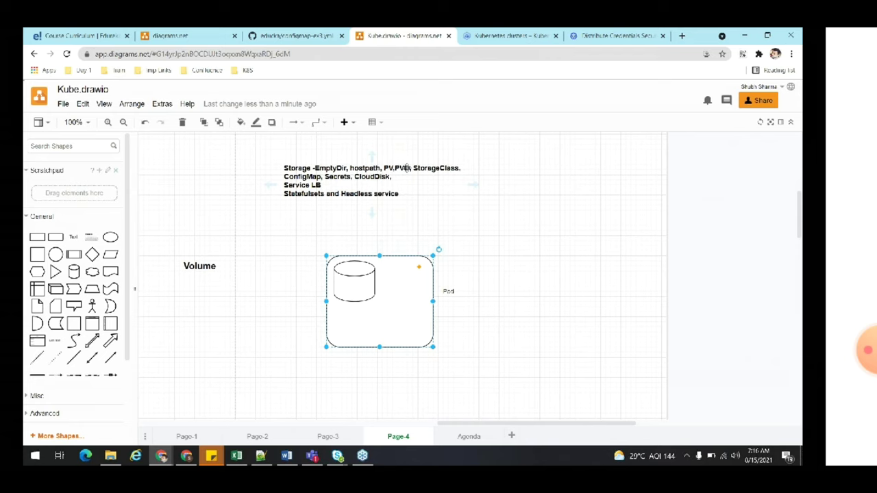
pyautogui.click(376, 178)
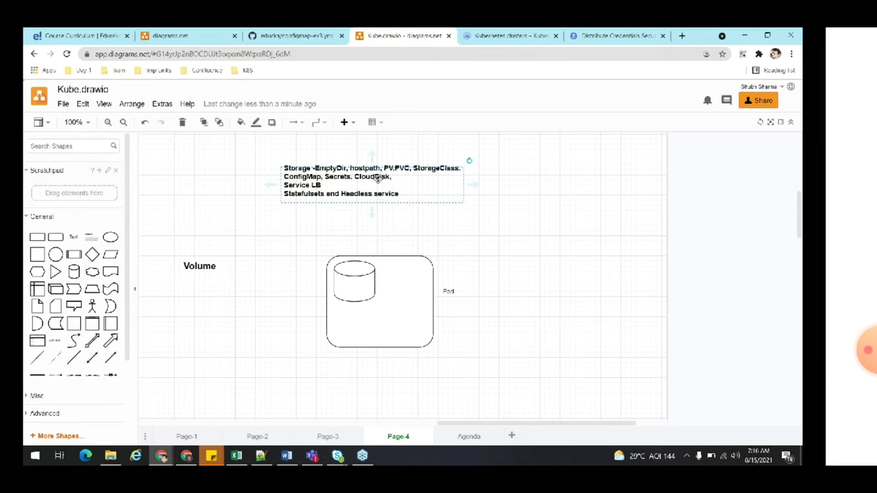
pyautogui.scroll(-2, 411, 253)
pyautogui.click(415, 260)
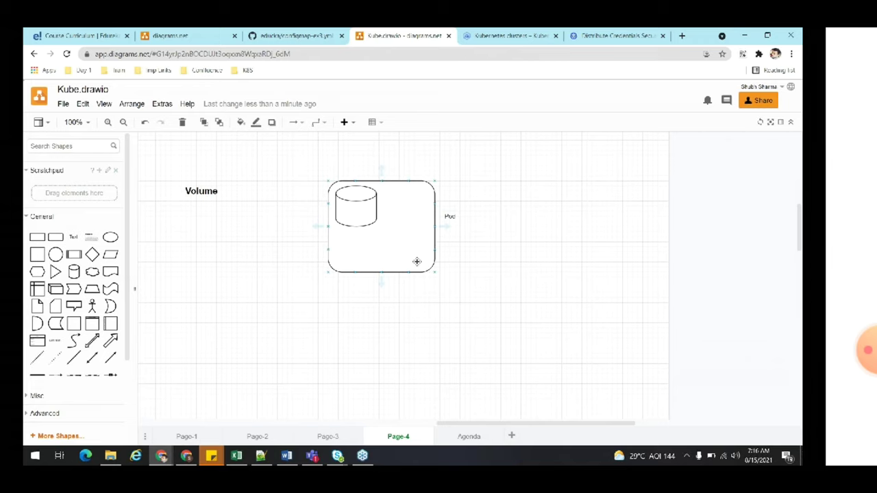
pyautogui.click(416, 261)
pyautogui.moveTo(326, 272); pyautogui.dragTo(317, 282)
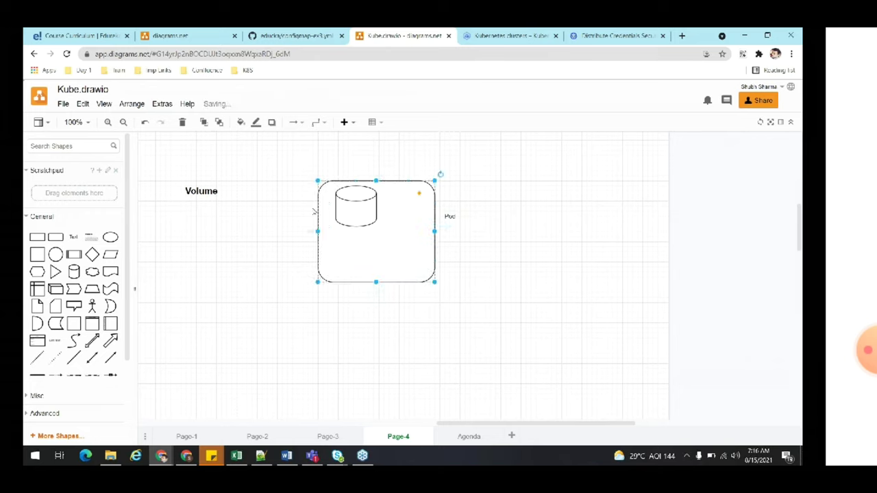
# Step: Duplicate the cylinder to its right inside the Pod and nudge the original slightly left
pyautogui.click(361, 219)
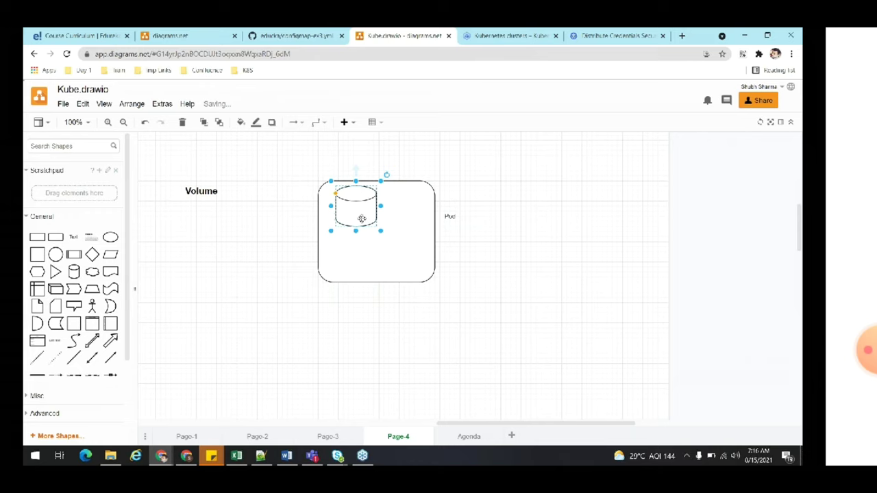
pyautogui.moveTo(362, 218); pyautogui.dragTo(403, 216)
pyautogui.click(350, 217)
pyautogui.moveTo(350, 217); pyautogui.dragTo(344, 221)
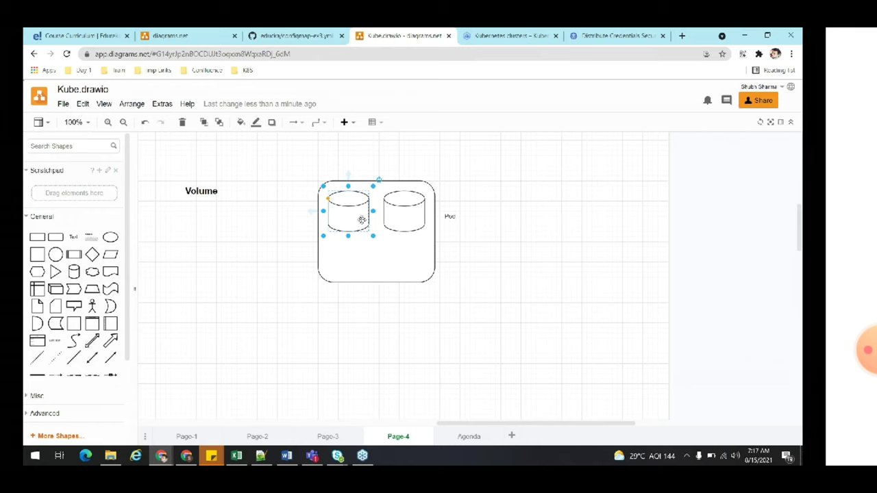
# Step: Label the right cylinder N and the left cylinder C
pyautogui.click(406, 220)
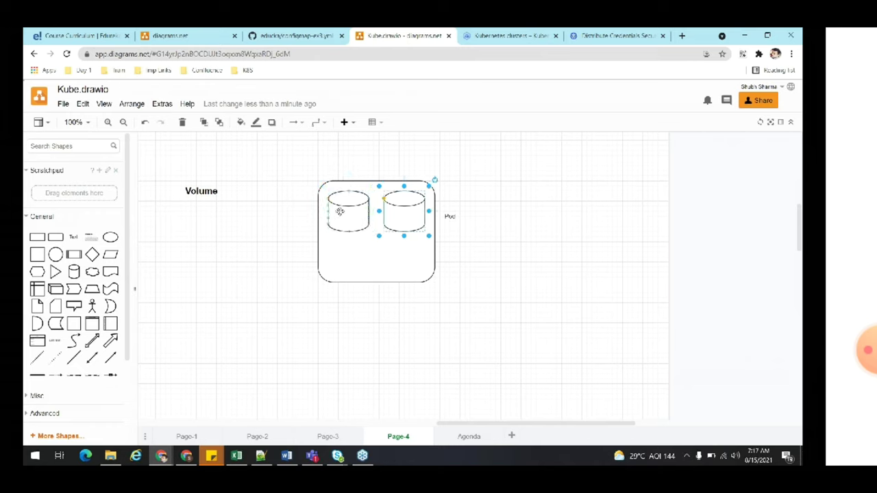
pyautogui.doubleClick(403, 215)
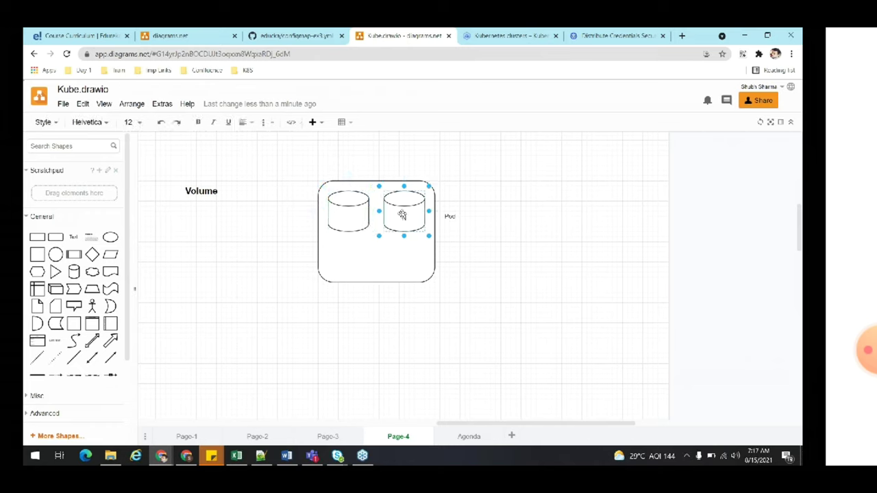
pyautogui.write('N')
pyautogui.doubleClick(358, 216)
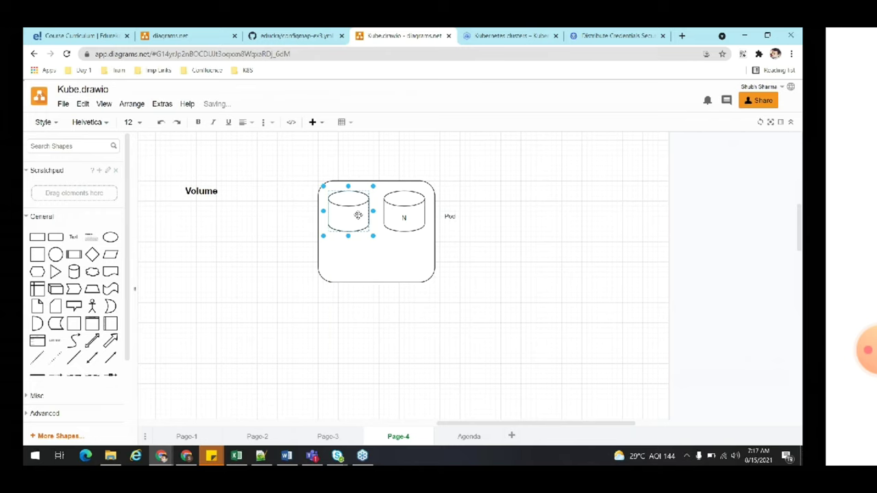
pyautogui.write('C')
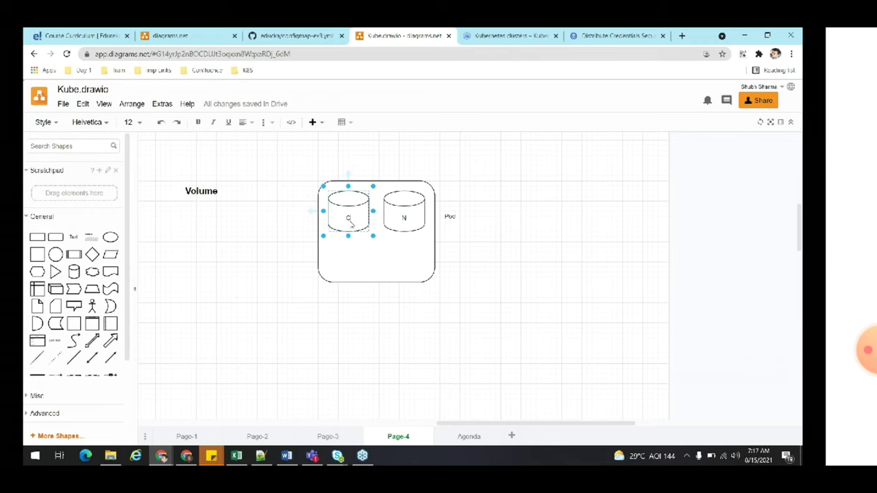
# Step: Draw an arrow from cylinder C to cylinder N
pyautogui.click(372, 252)
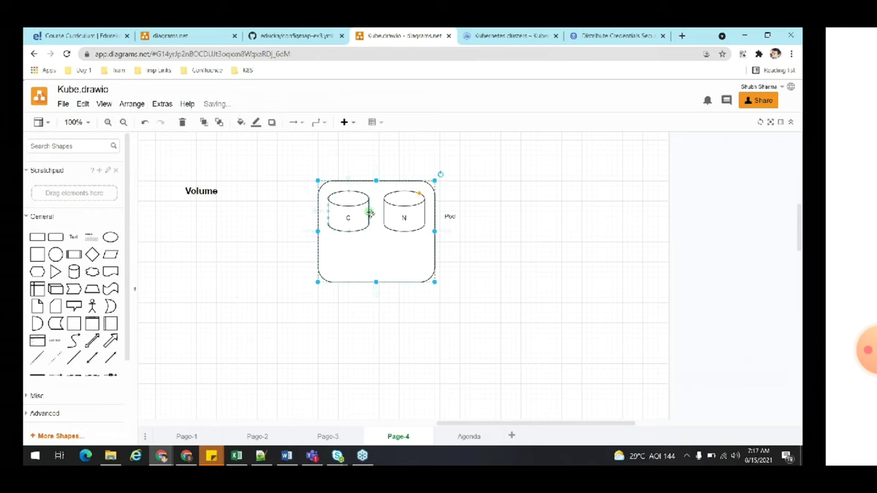
pyautogui.moveTo(368, 205); pyautogui.dragTo(382, 211)
pyautogui.click(384, 245)
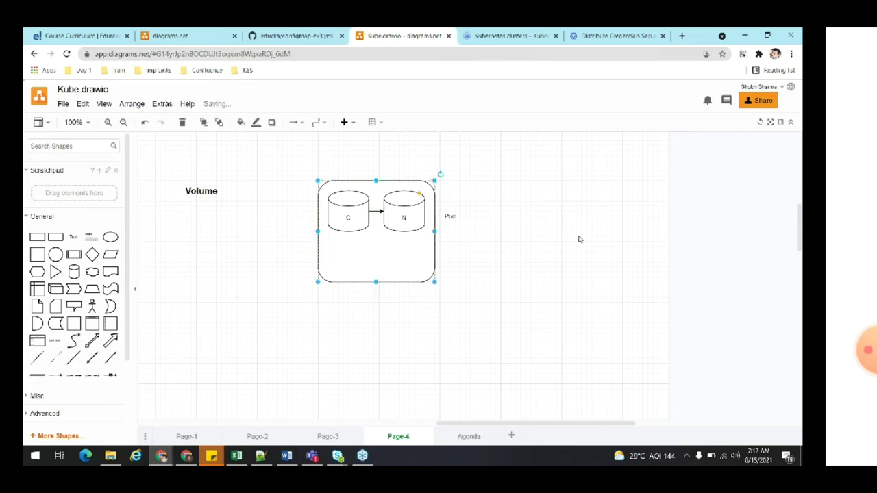